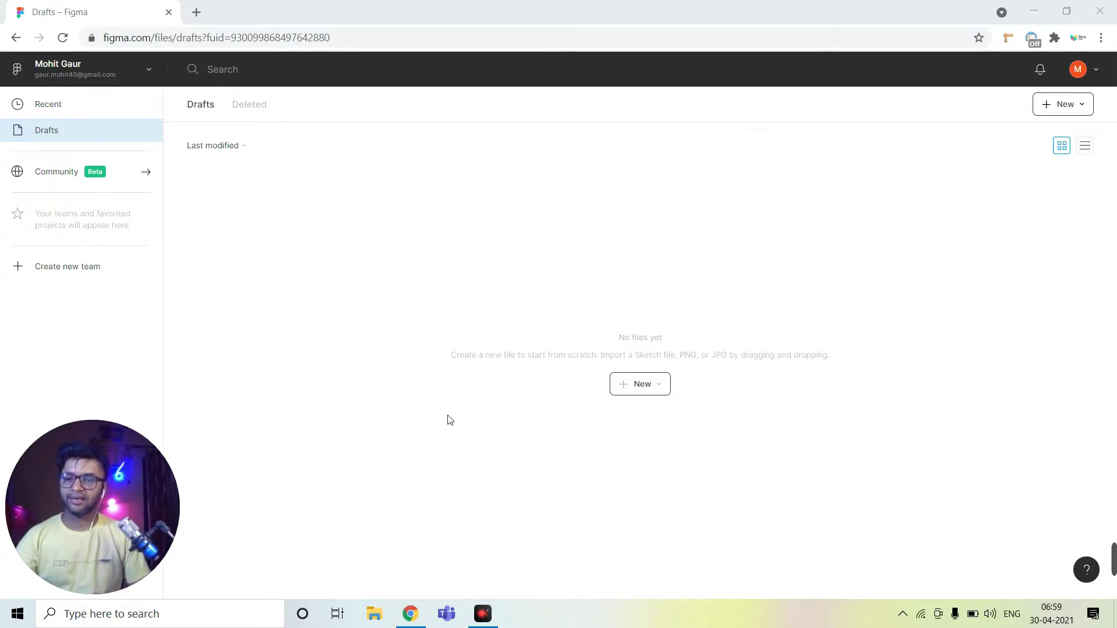
Step: Go to figma.com and create a new design file
{"action": "left_click", "coordinate": [347, 38]}
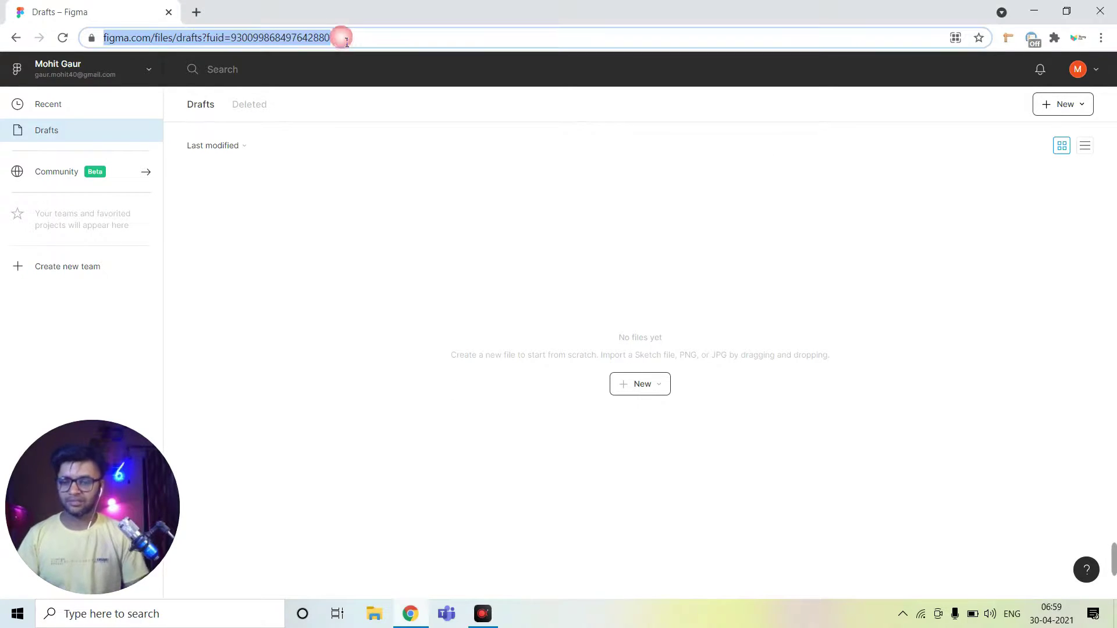
{"action": "type", "text": "figma"}
{"action": "key", "text": "Return"}
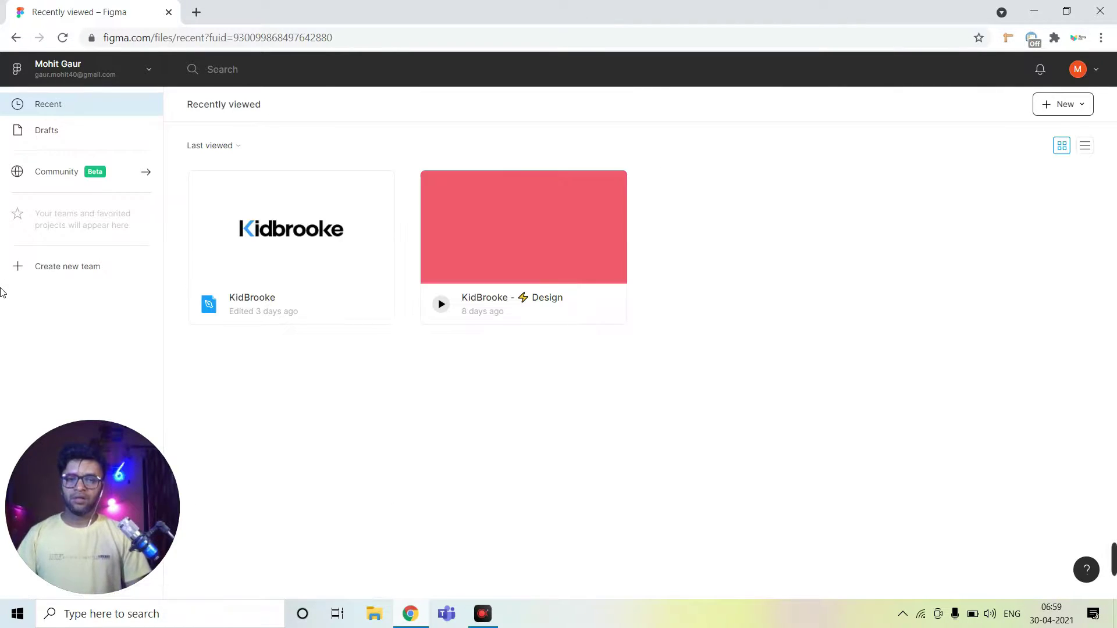
{"action": "left_click", "coordinate": [1069, 108]}
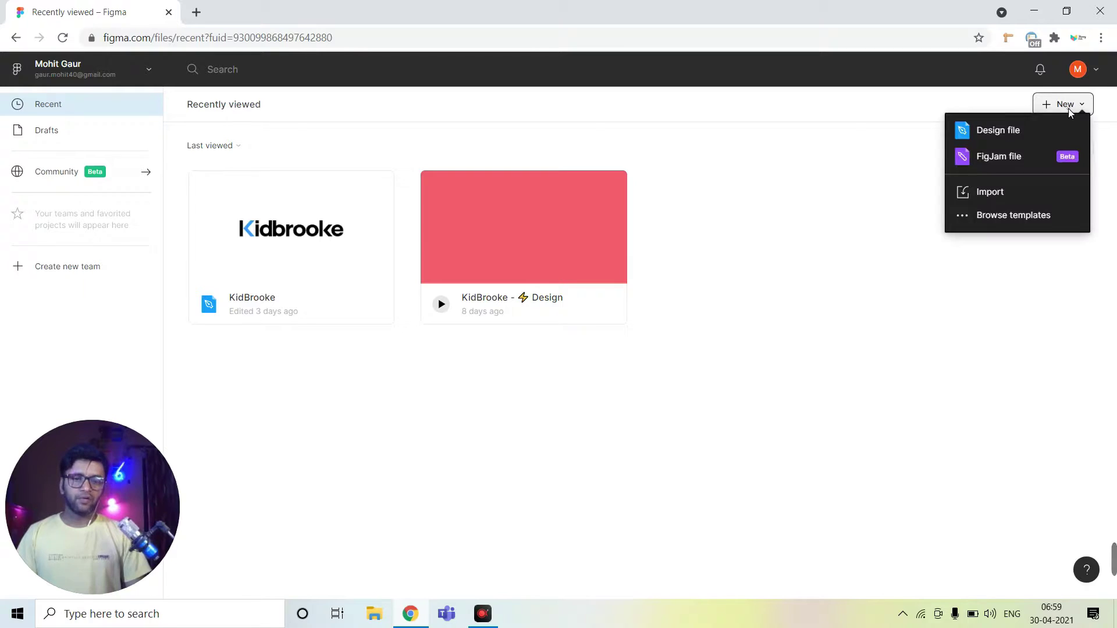
{"action": "left_click", "coordinate": [1024, 129]}
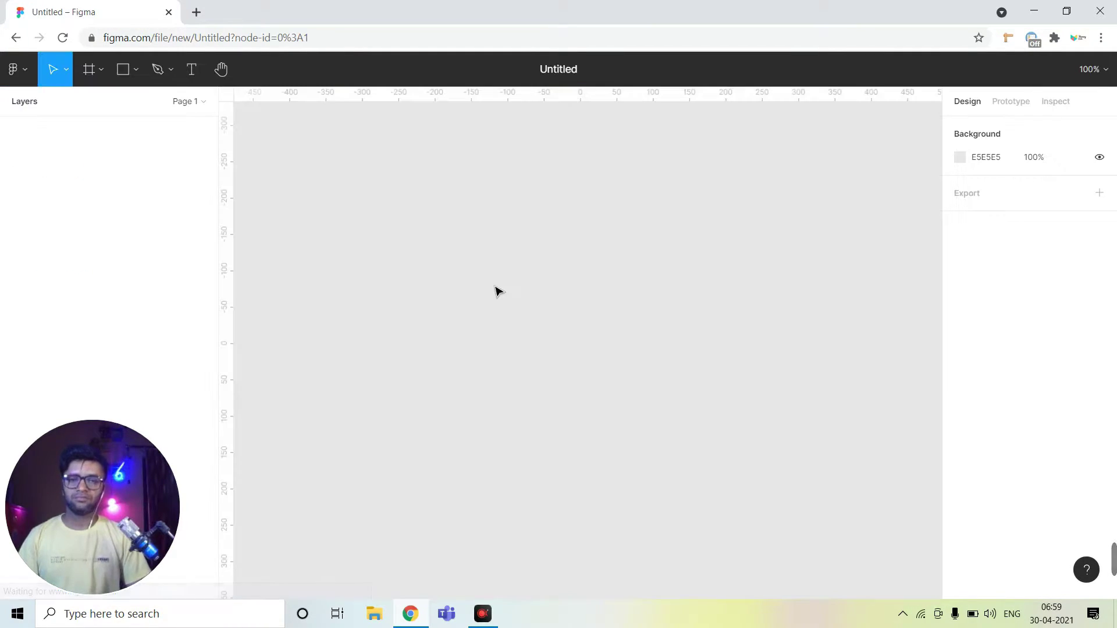
Step: Rename the untitled file to 'components'
{"action": "left_click", "coordinate": [575, 69]}
{"action": "type", "text": "comp"}
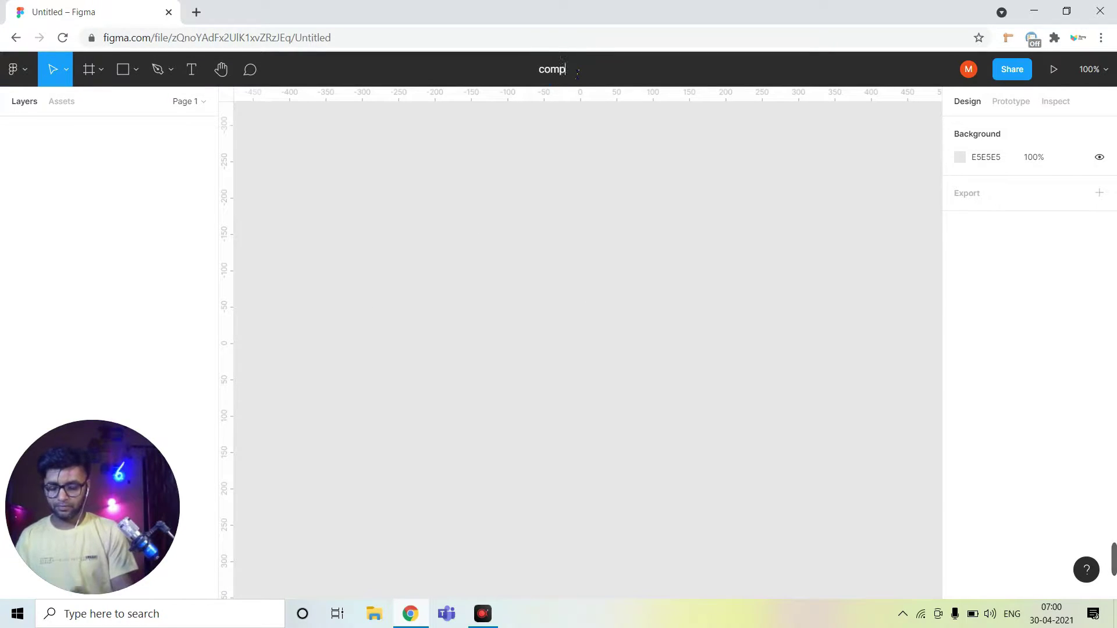
{"action": "type", "text": "onent"}
{"action": "key", "text": "Return"}
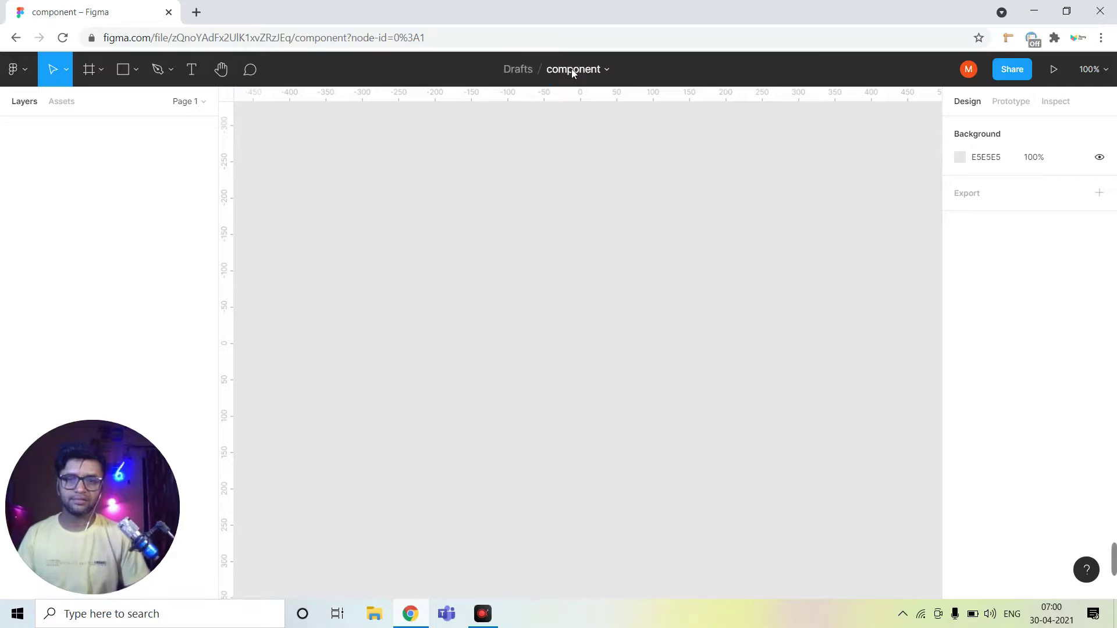
{"action": "left_click", "coordinate": [572, 68]}
{"action": "left_click", "coordinate": [578, 70]}
{"action": "type", "text": "s"}
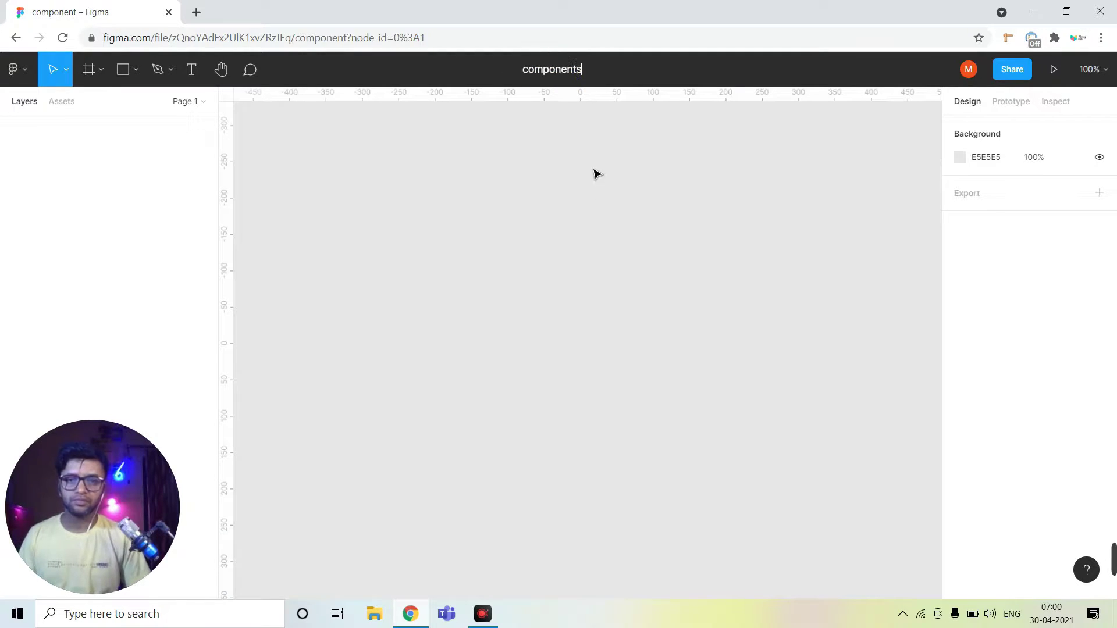
{"action": "key", "text": "Return"}
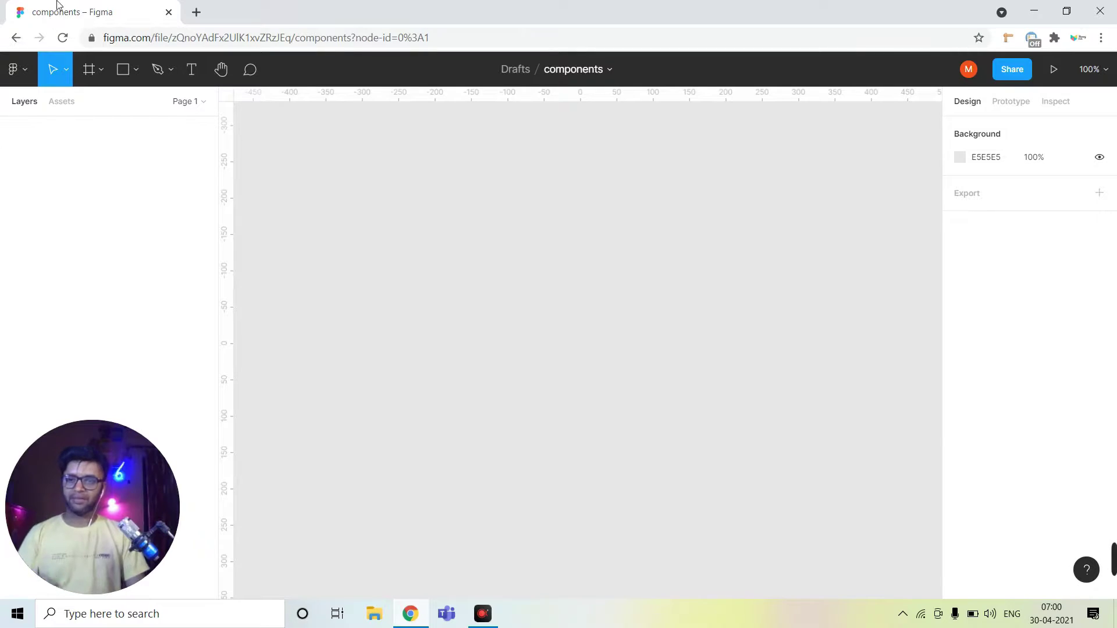
{"action": "left_click", "coordinate": [100, 71]}
Step: Draw Frame 1 on the canvas and set its width to 600 (600 × 504)
{"action": "left_click", "coordinate": [101, 109]}
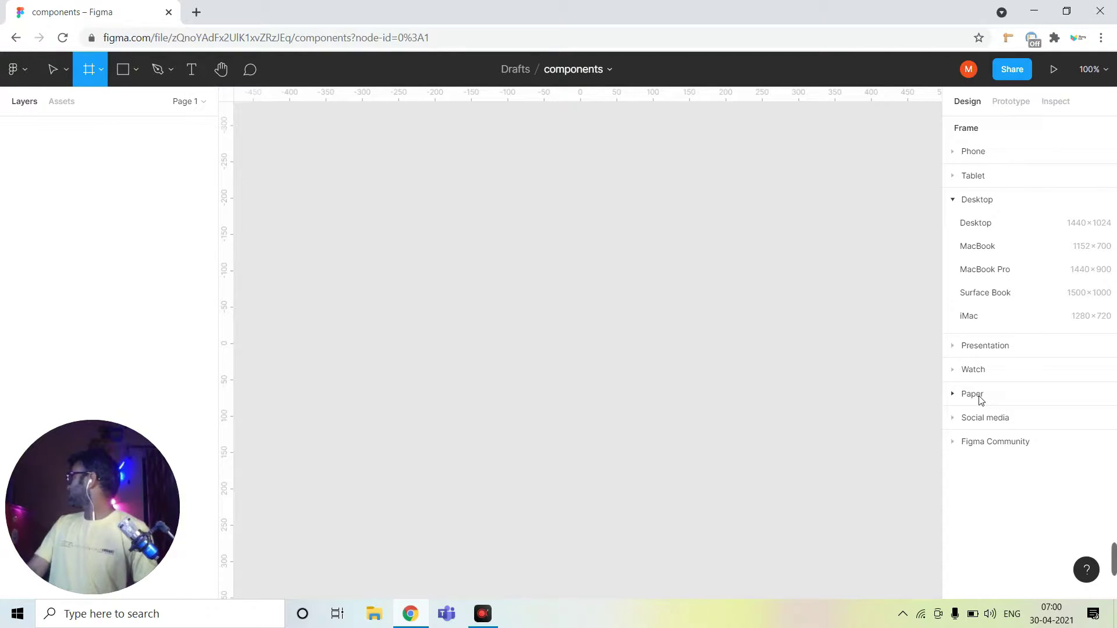
{"action": "left_click", "coordinate": [101, 71]}
{"action": "left_click", "coordinate": [114, 107]}
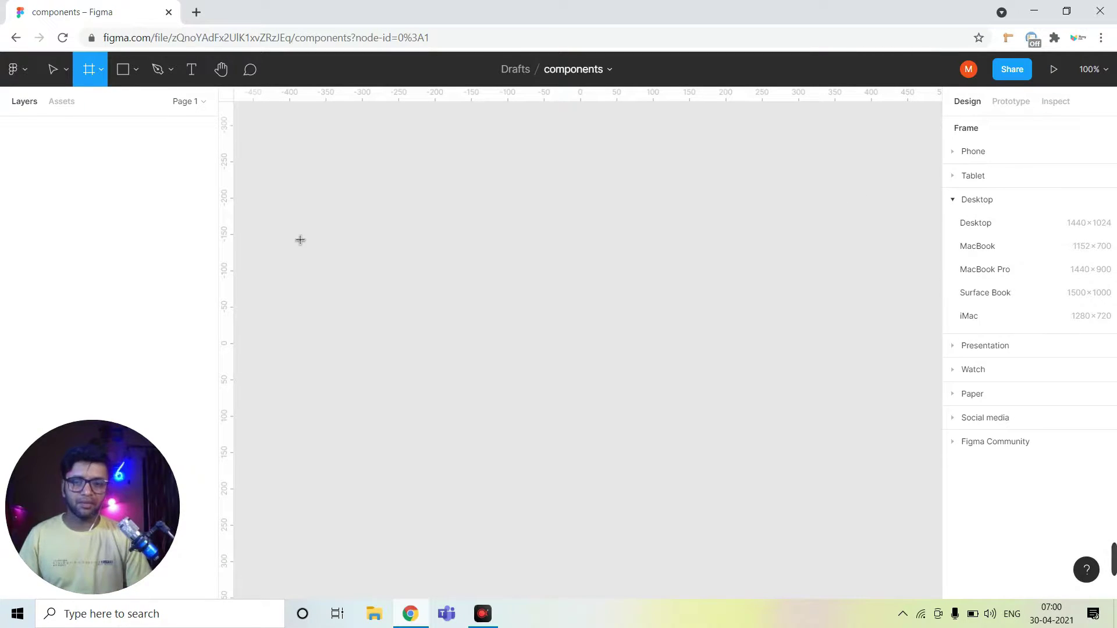
{"action": "left_click_drag", "start_coordinate": [261, 181], "coordinate": [669, 562]}
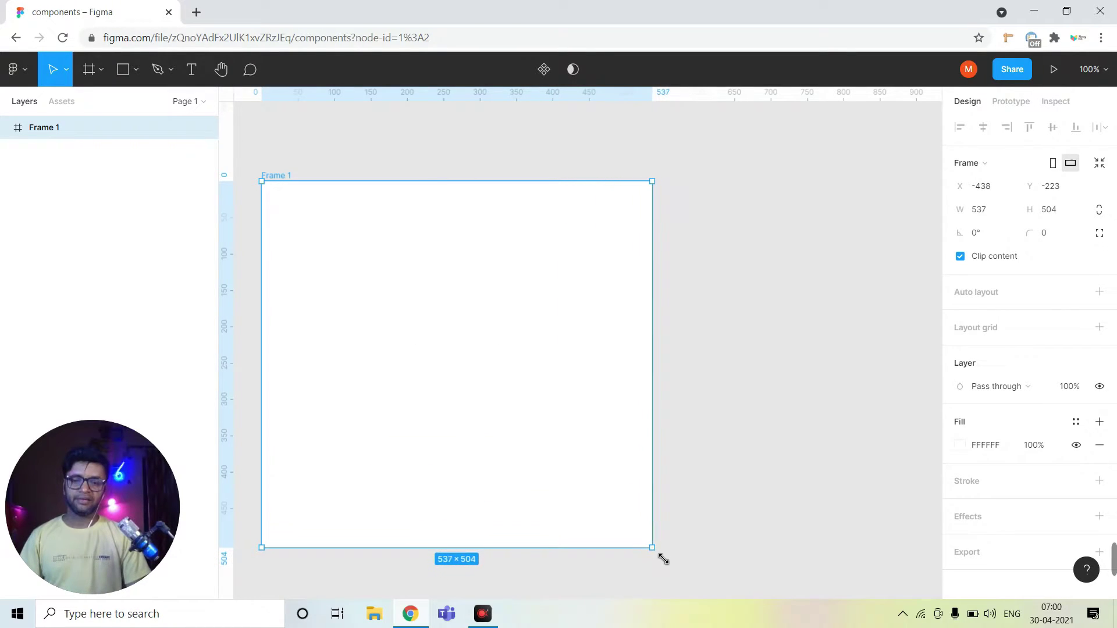
{"action": "left_click", "coordinate": [780, 471]}
{"action": "left_click", "coordinate": [378, 284]}
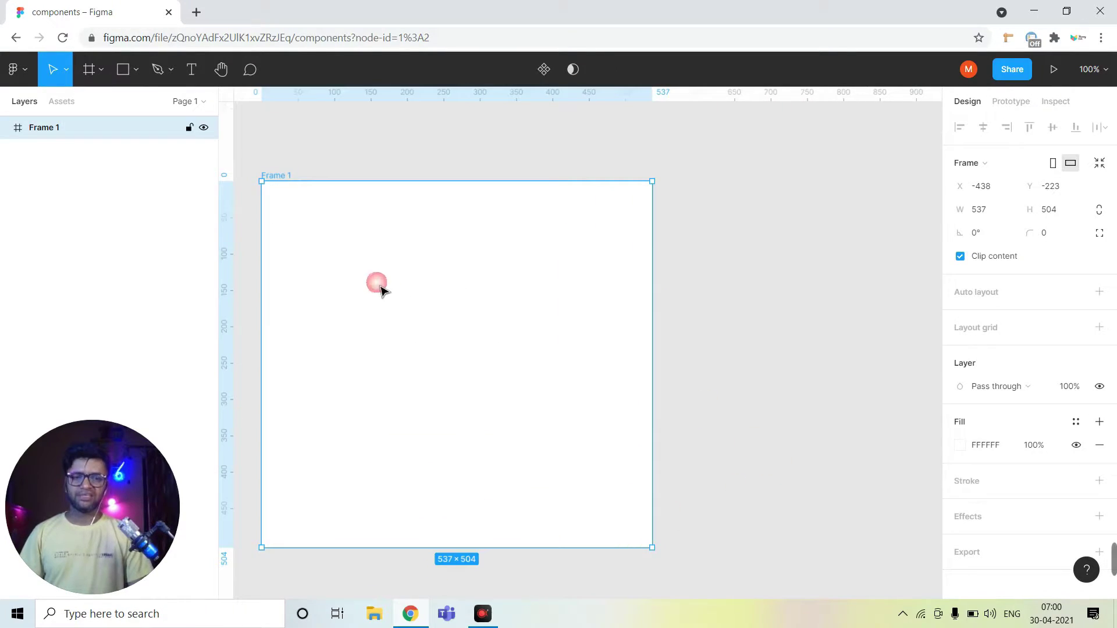
{"action": "left_click", "coordinate": [989, 213]}
{"action": "type", "text": "600"}
{"action": "key", "text": "Return"}
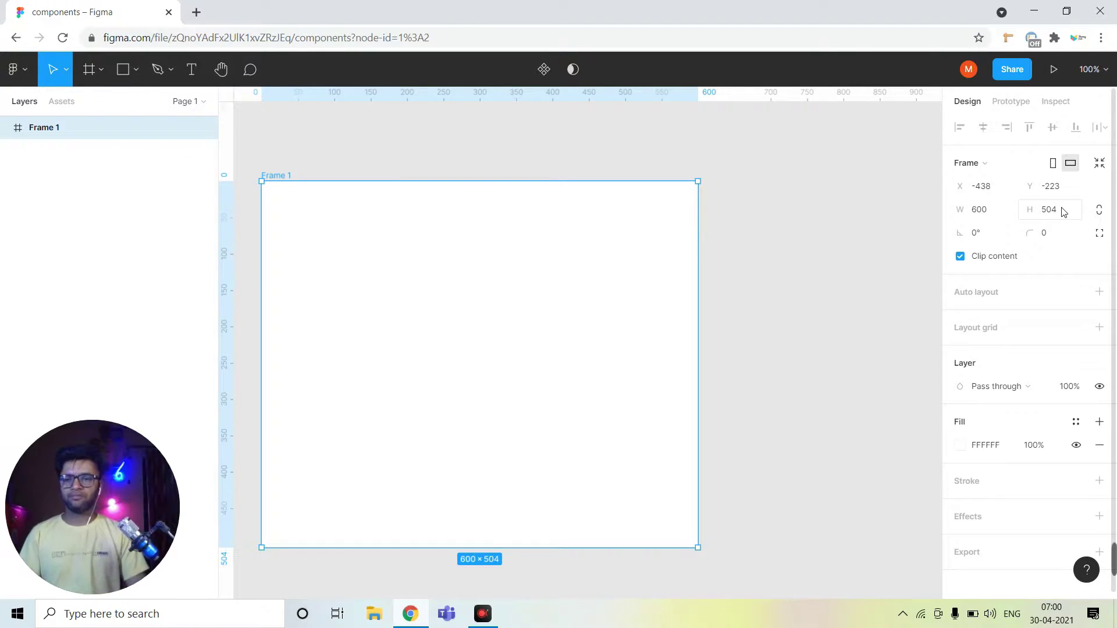
Step: Draw a grey 166 × 75 rectangle inside Frame 1
{"action": "left_click", "coordinate": [137, 72]}
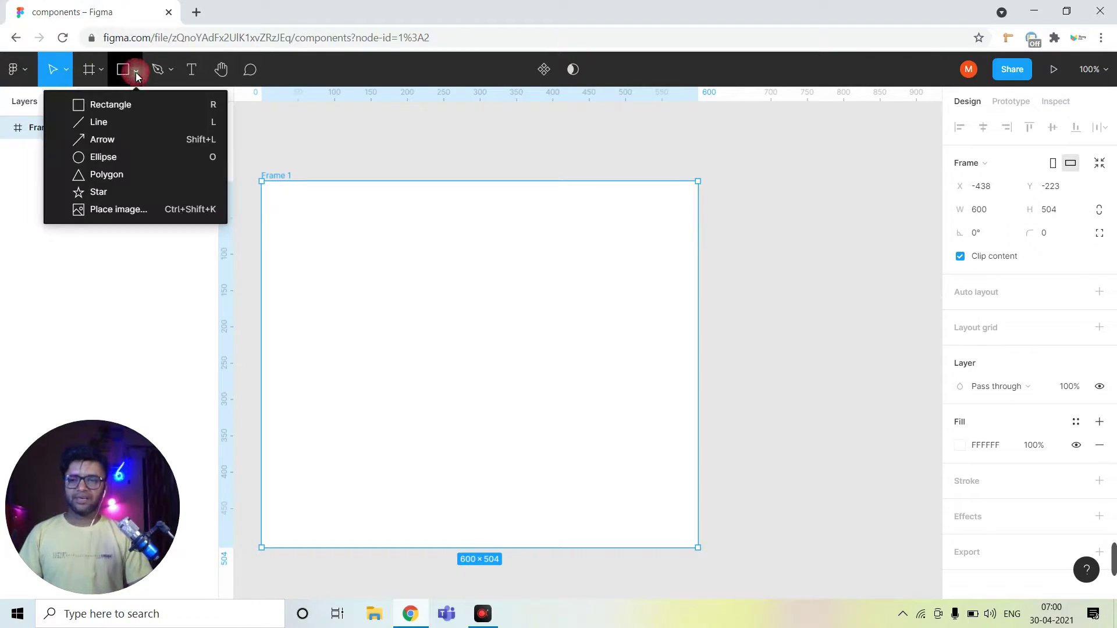
{"action": "left_click", "coordinate": [138, 103]}
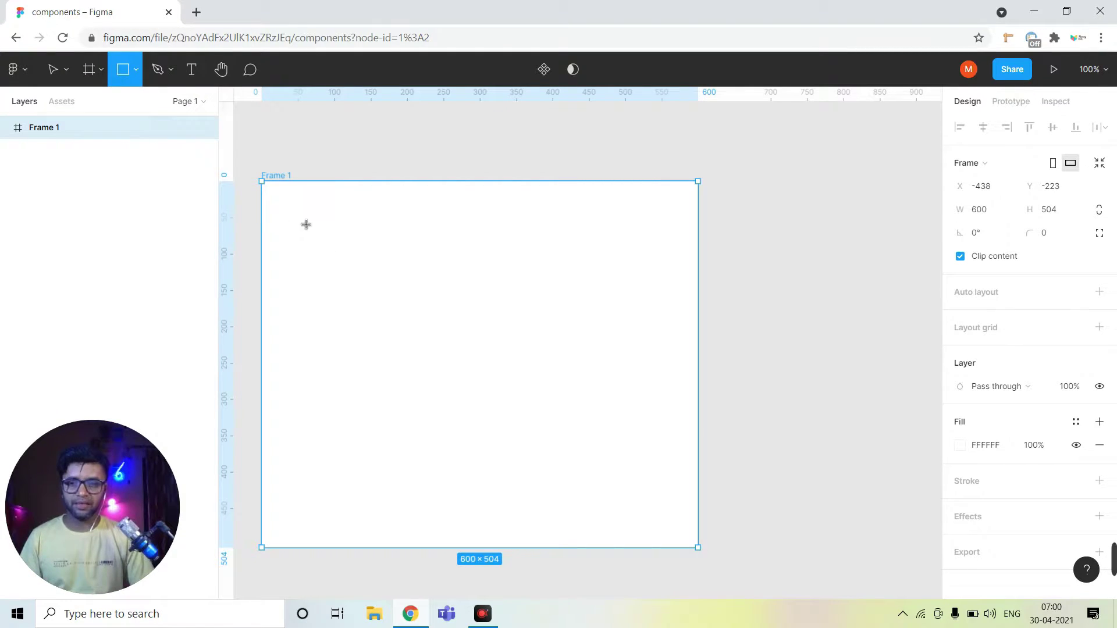
{"action": "left_click_drag", "start_coordinate": [295, 213], "coordinate": [391, 260]}
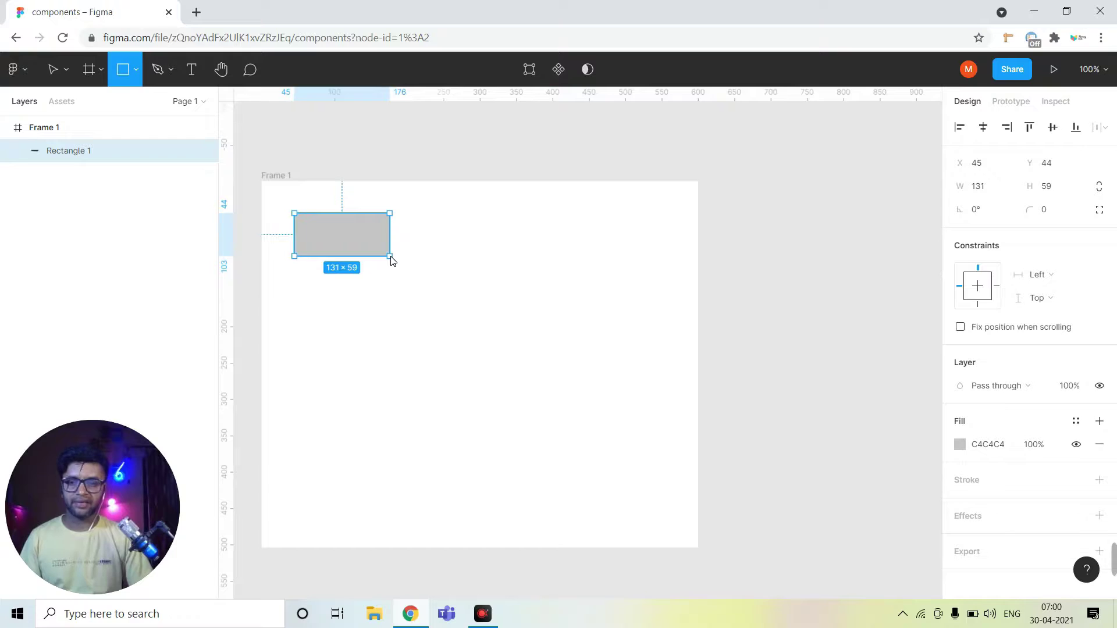
{"action": "left_click", "coordinate": [136, 70]}
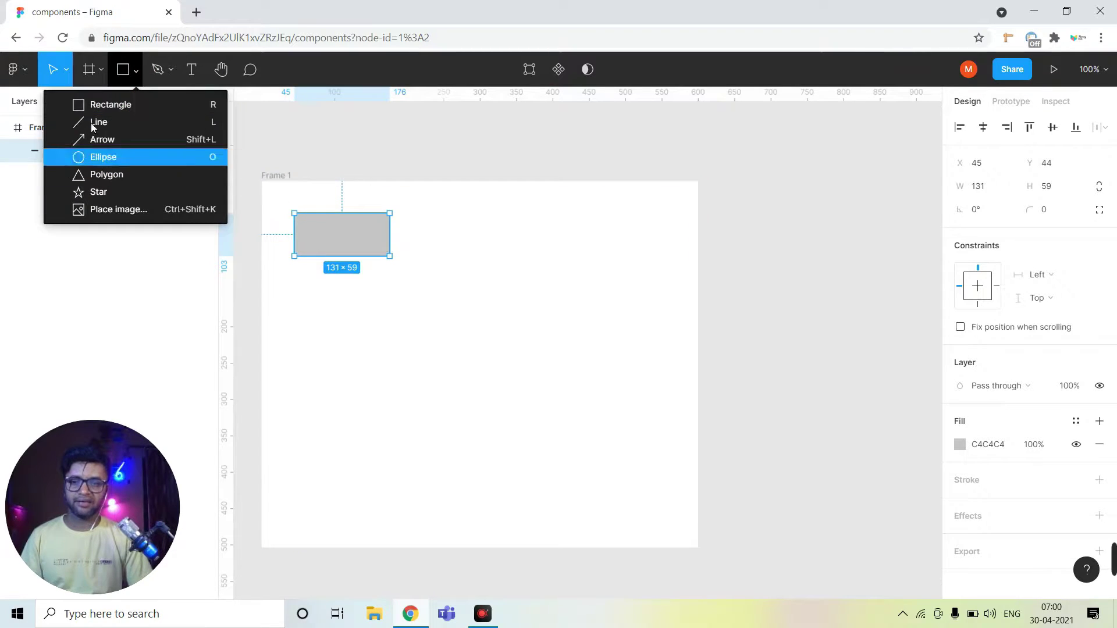
{"action": "left_click", "coordinate": [360, 243]}
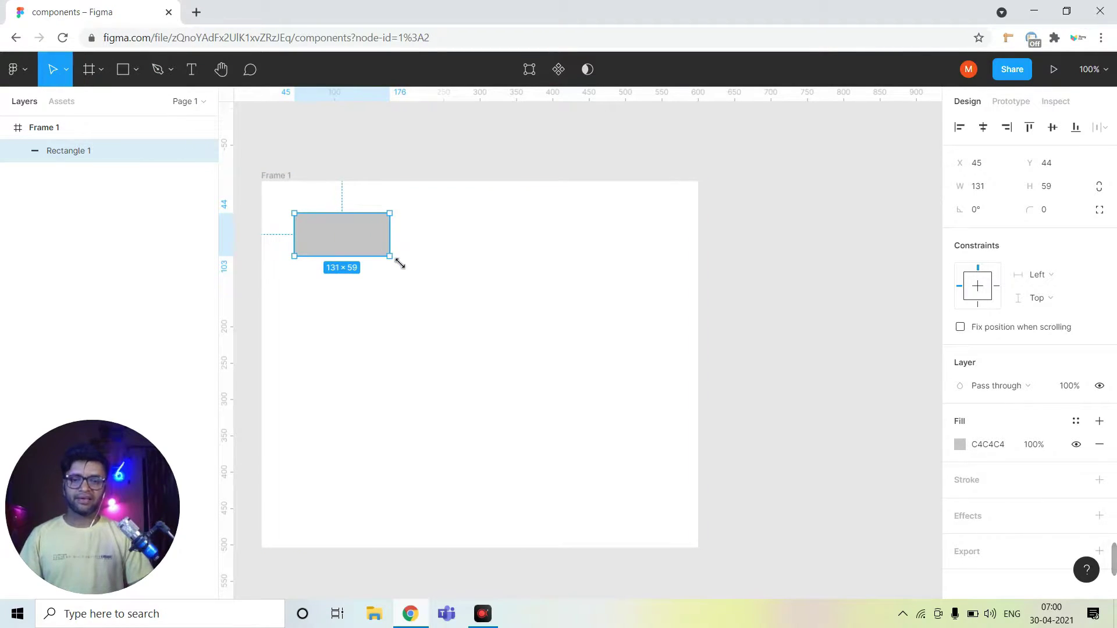
{"action": "left_click_drag", "start_coordinate": [400, 264], "coordinate": [425, 275]}
{"action": "left_click", "coordinate": [506, 274]}
{"action": "left_click", "coordinate": [368, 254]}
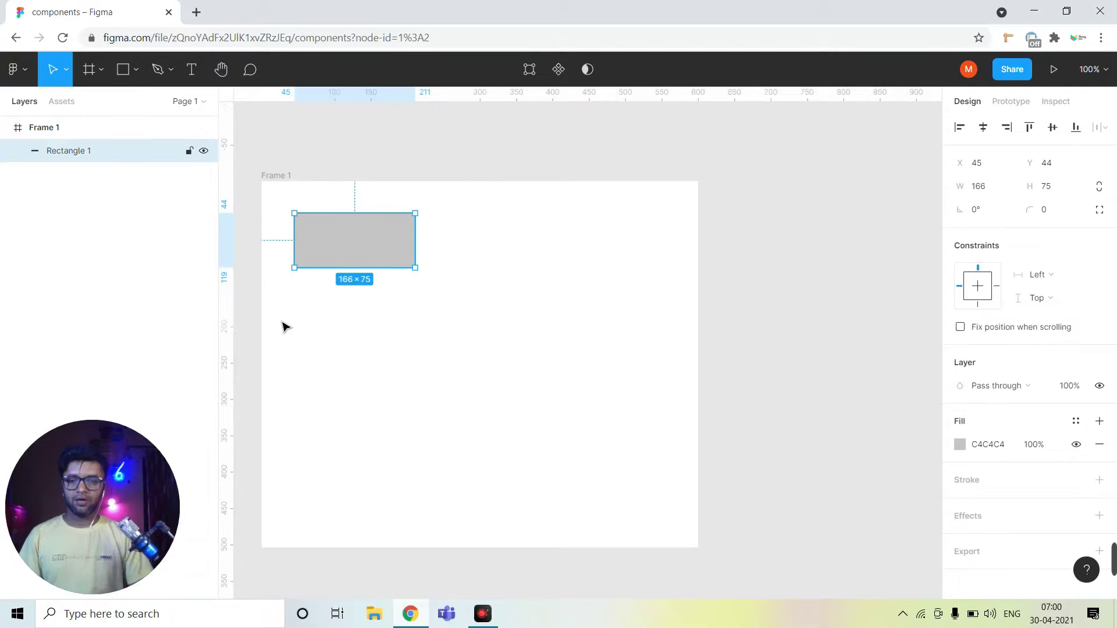
Step: Add the text 'Button' below the rectangle at font size 20
{"action": "left_click", "coordinate": [334, 349]}
{"action": "type", "text": "Button"}
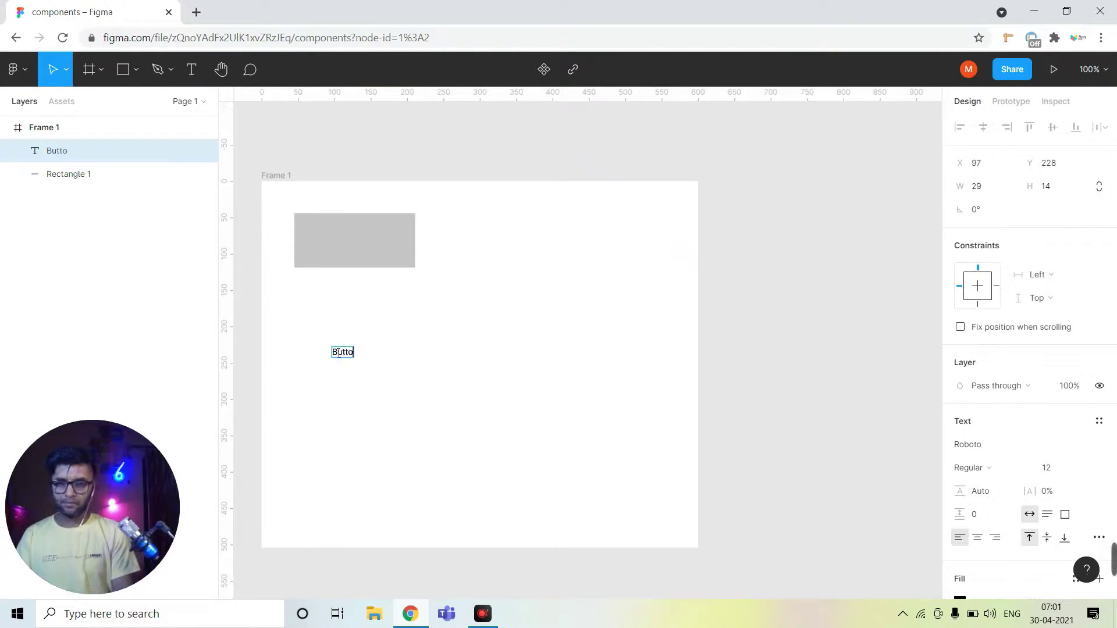
{"action": "key", "text": "Escape"}
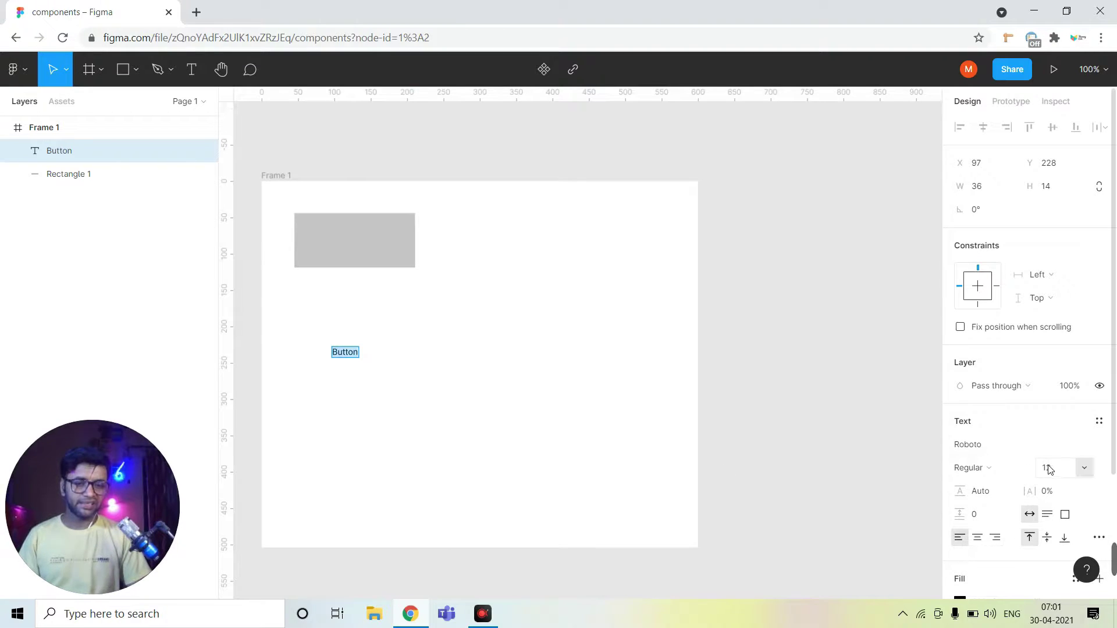
{"action": "left_click", "coordinate": [1045, 468]}
{"action": "type", "text": "20"}
{"action": "key", "text": "Return"}
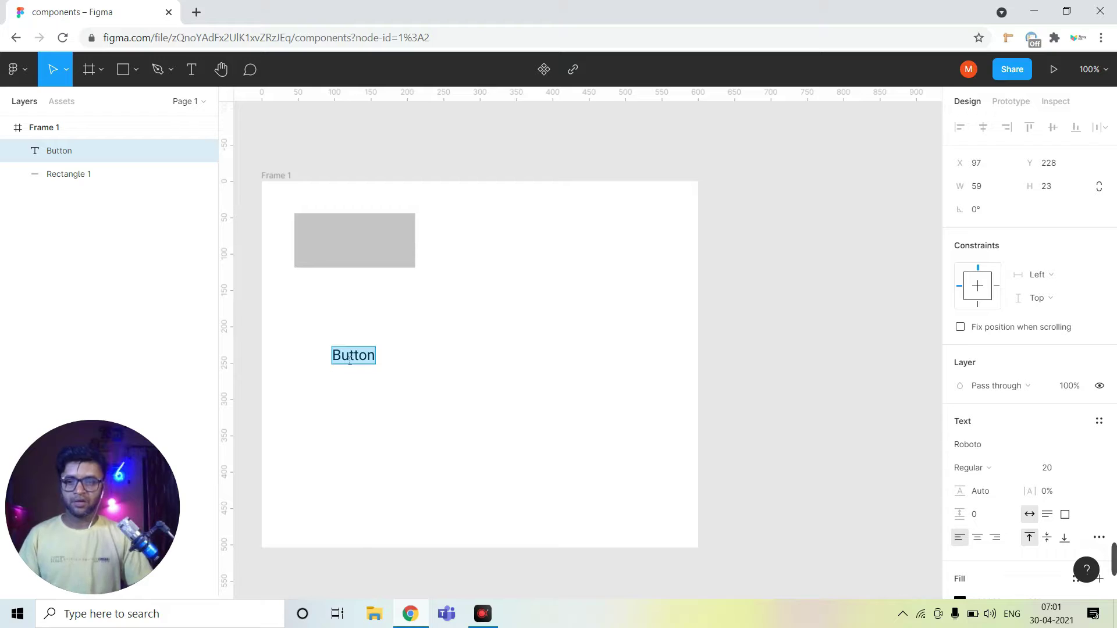
Step: Centre the Button text horizontally and vertically on Rectangle 1
{"action": "left_click", "coordinate": [47, 173]}
{"action": "left_click", "coordinate": [63, 151], "text": "shift"}
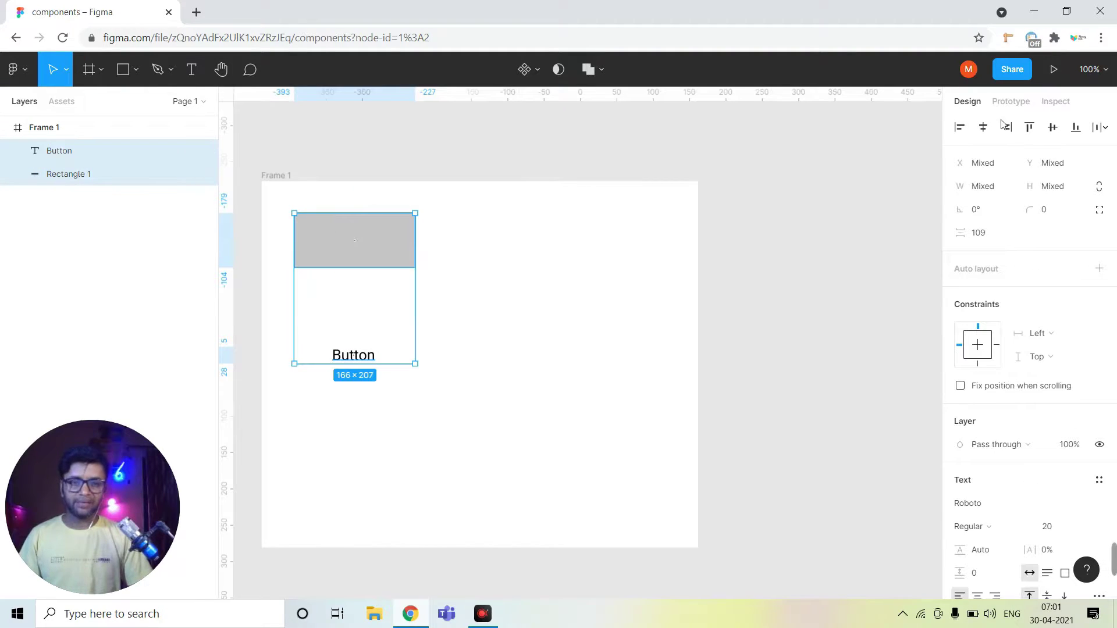
{"action": "left_click", "coordinate": [985, 127]}
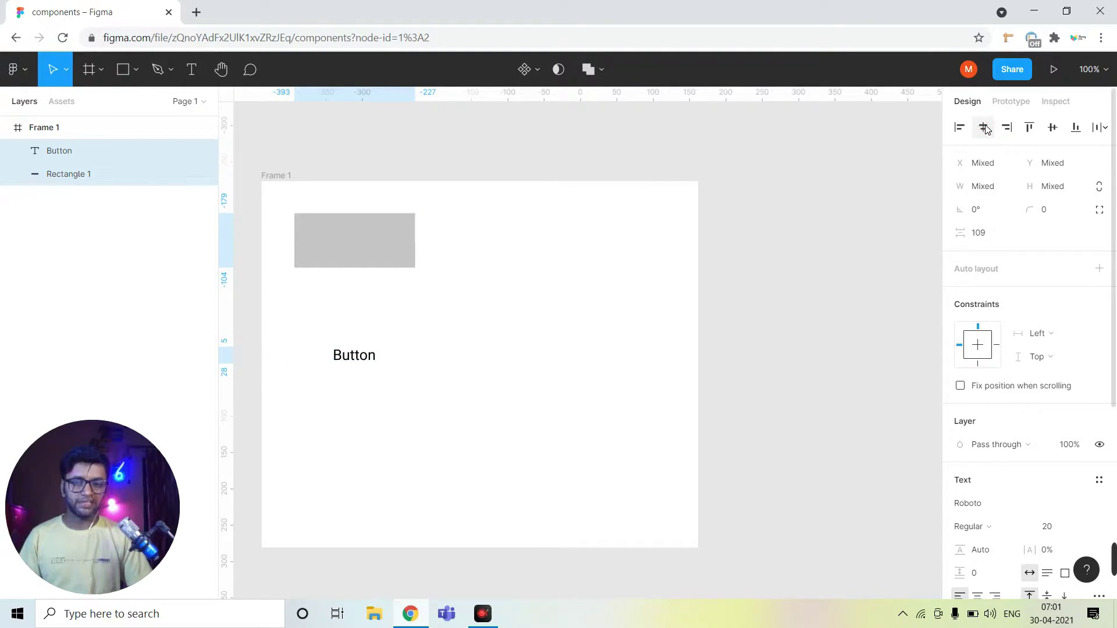
{"action": "left_click", "coordinate": [1052, 128]}
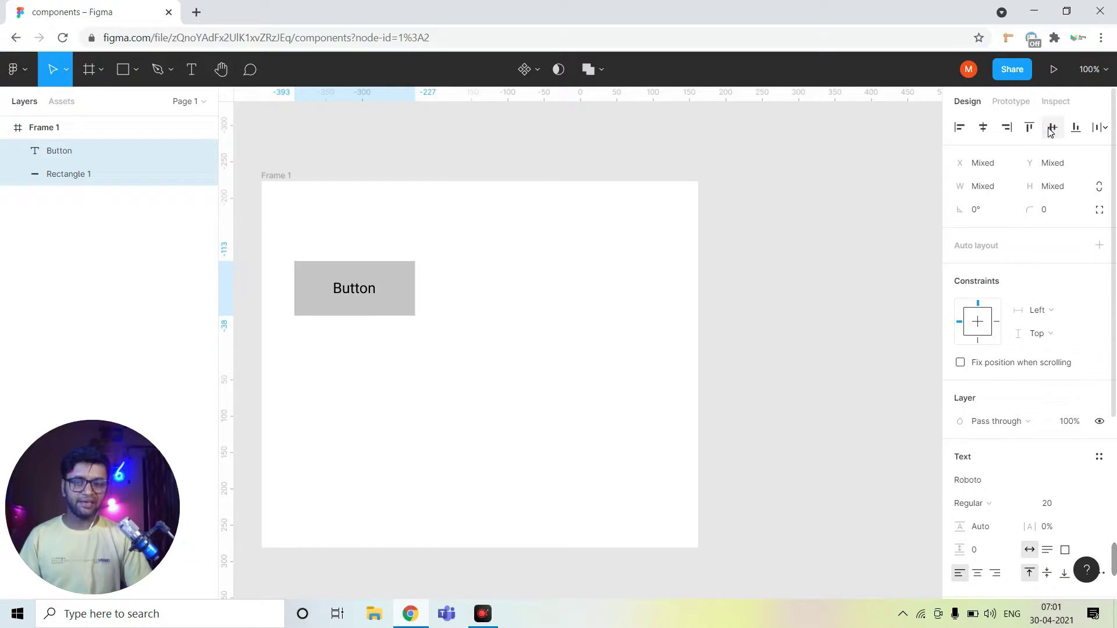
{"action": "left_click", "coordinate": [445, 358]}
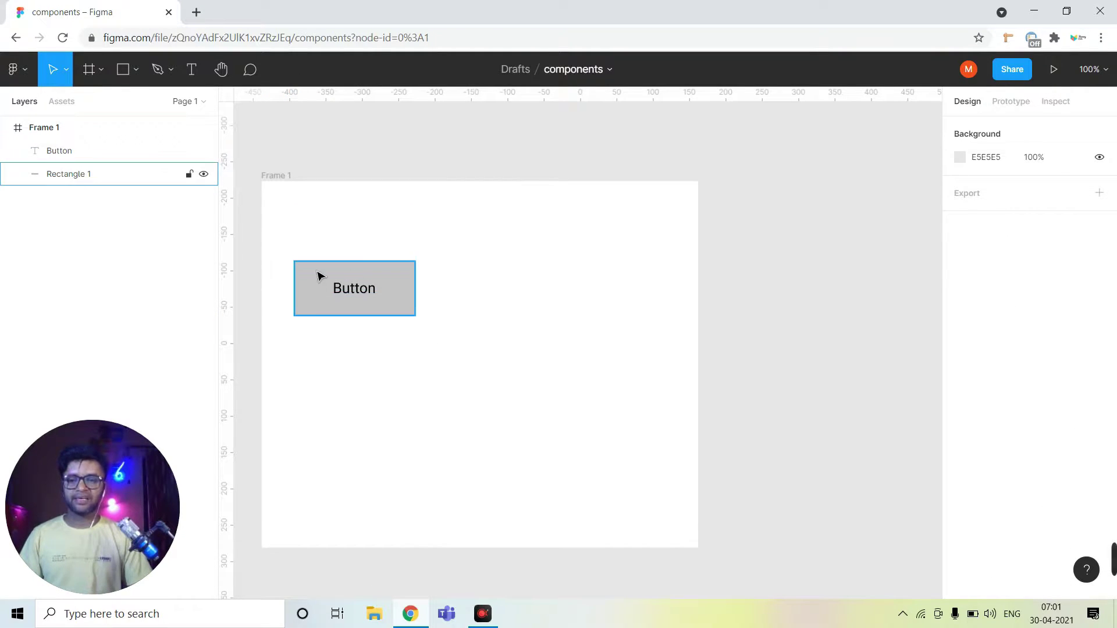
Step: Move the button up toward Frame 1's top-left and reselect rectangle and label
{"action": "left_click", "coordinate": [69, 158]}
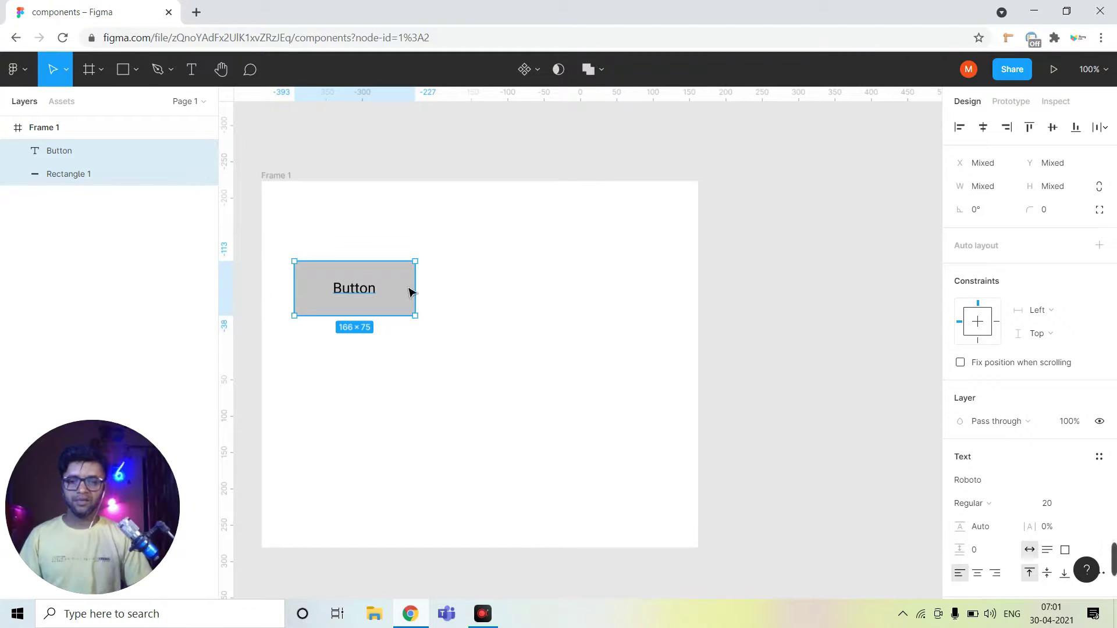
{"action": "left_click_drag", "start_coordinate": [410, 290], "coordinate": [405, 232]}
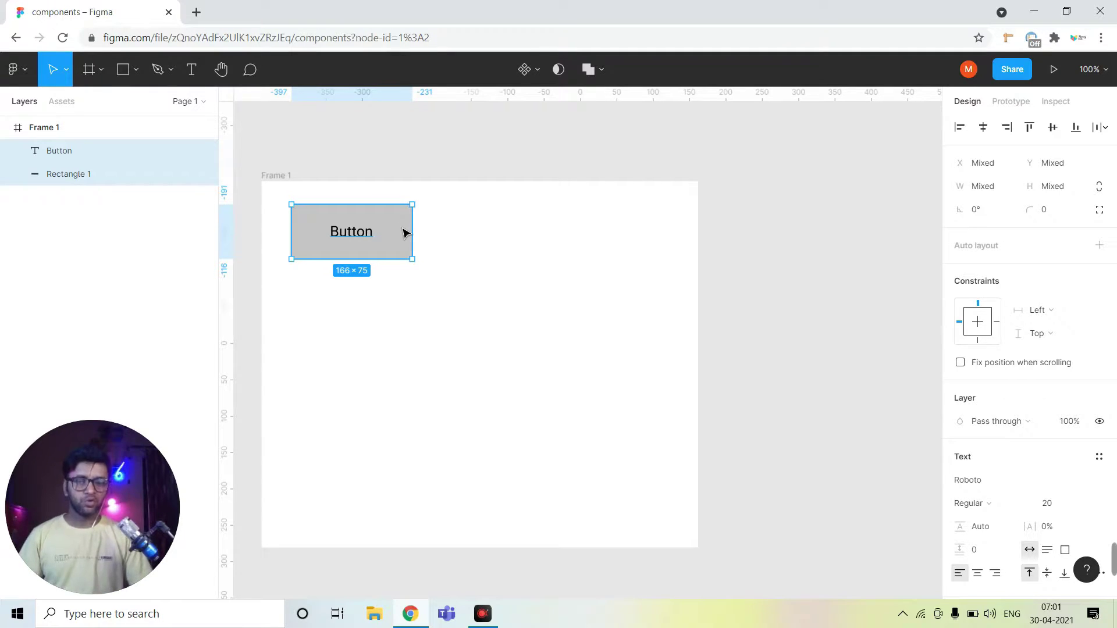
{"action": "left_click", "coordinate": [76, 174]}
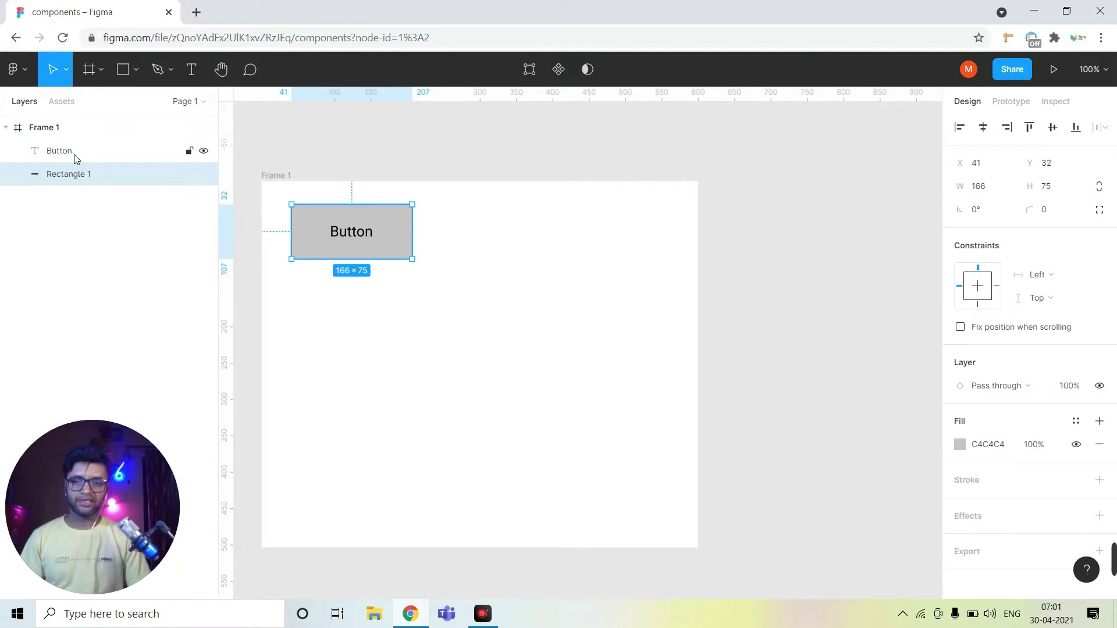
{"action": "left_click", "coordinate": [75, 156], "text": "shift"}
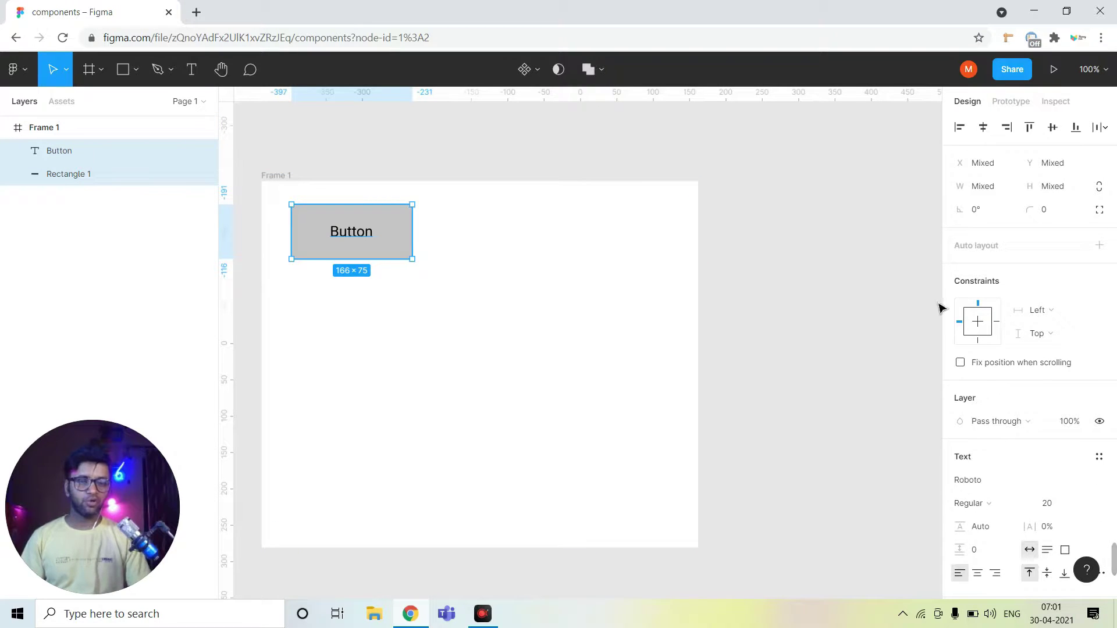
Step: Wrap the label and rectangle in auto layout with 28 top and bottom padding
{"action": "left_click", "coordinate": [1098, 246]}
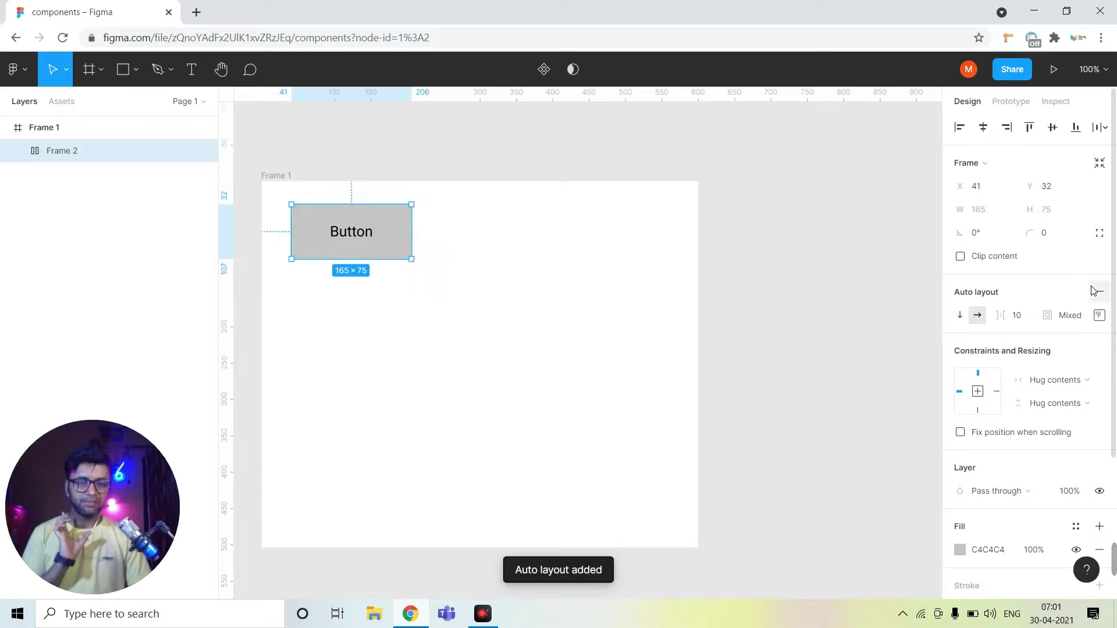
{"action": "left_click", "coordinate": [1097, 317]}
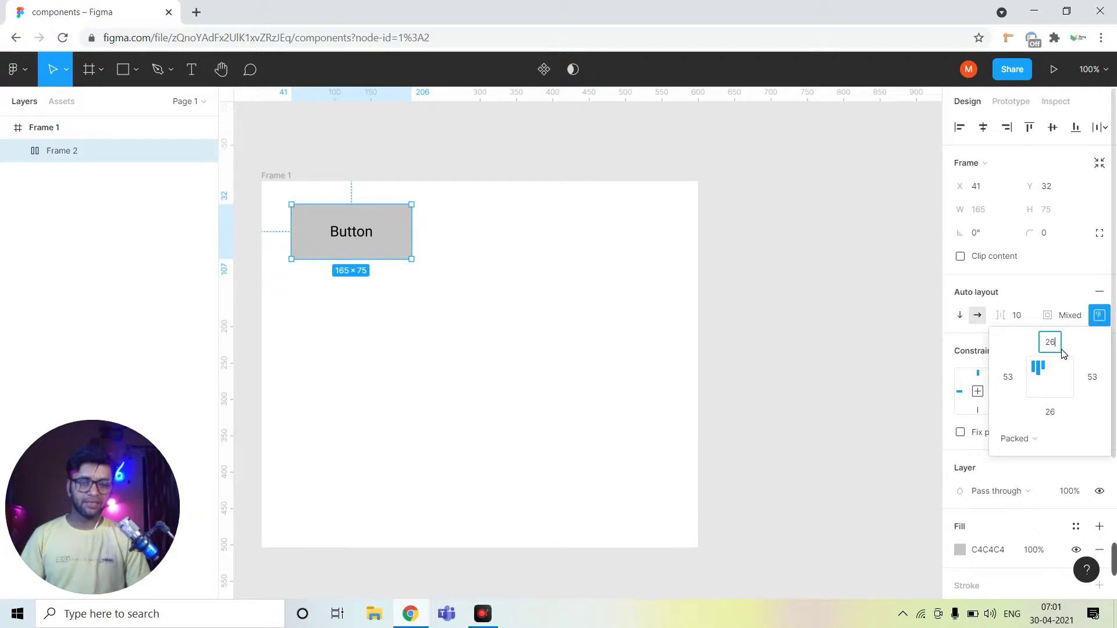
{"action": "key", "text": "Up"}
{"action": "key", "text": "Up"}
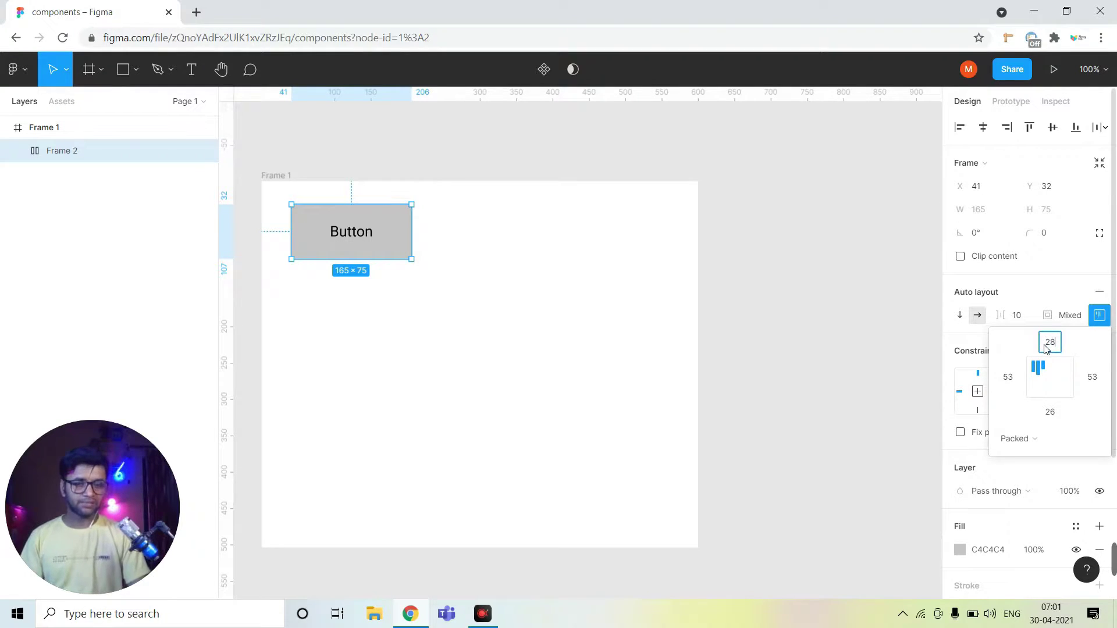
{"action": "left_click", "coordinate": [1050, 412]}
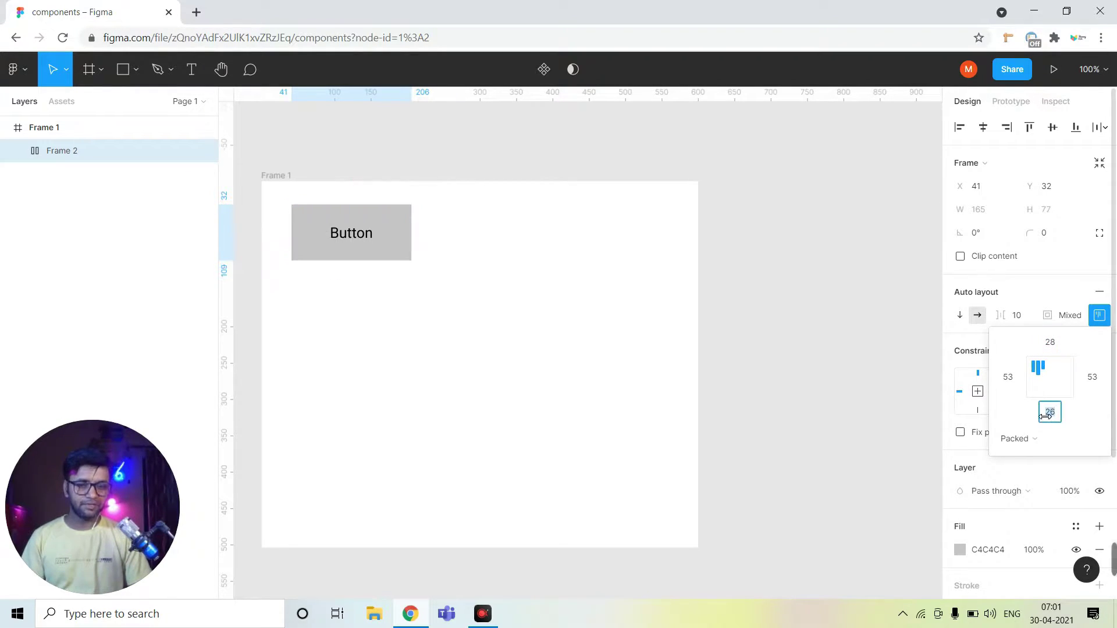
{"action": "type", "text": "2"}
{"action": "key", "text": "Return"}
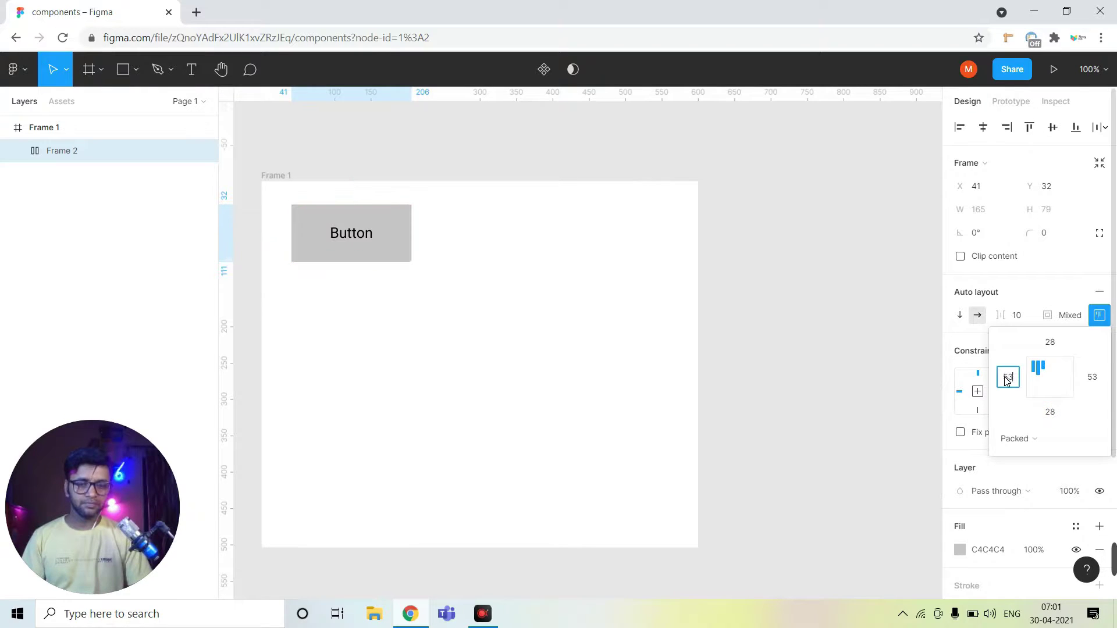
Step: Set the auto layout's left and right padding to 55
{"action": "left_click", "coordinate": [996, 379]}
{"action": "type", "text": "55"}
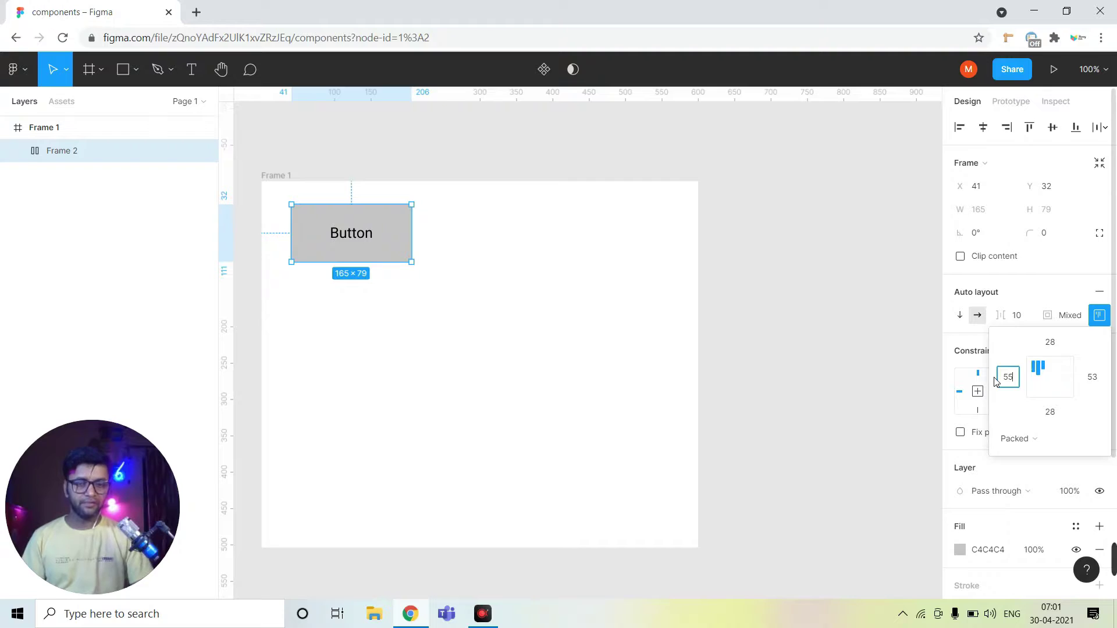
{"action": "left_click", "coordinate": [1084, 387]}
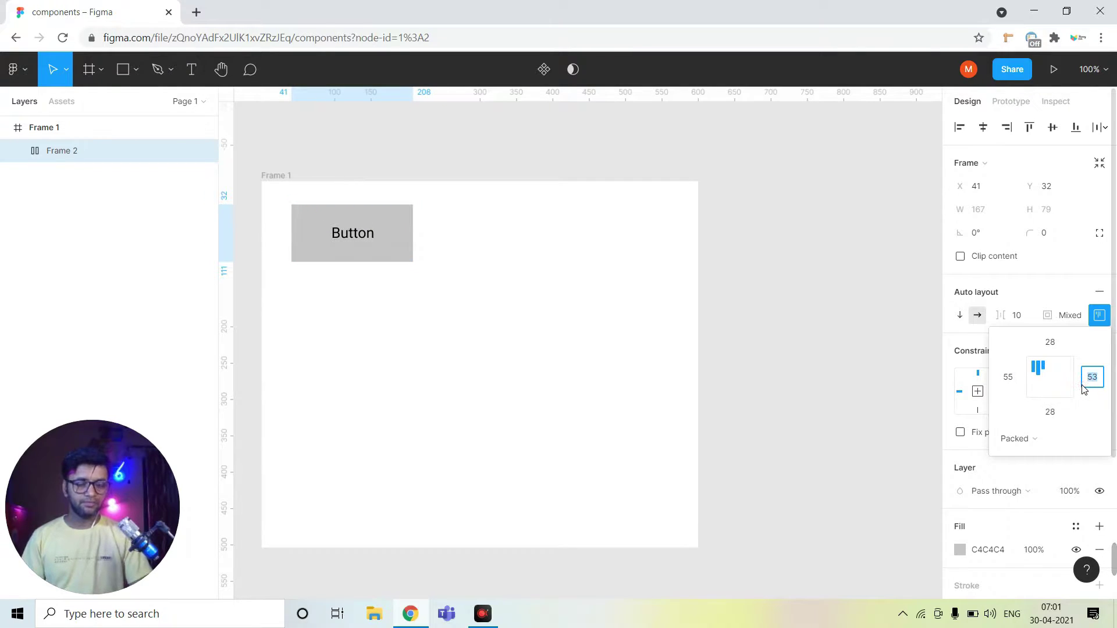
{"action": "type", "text": "55"}
{"action": "key", "text": "Return"}
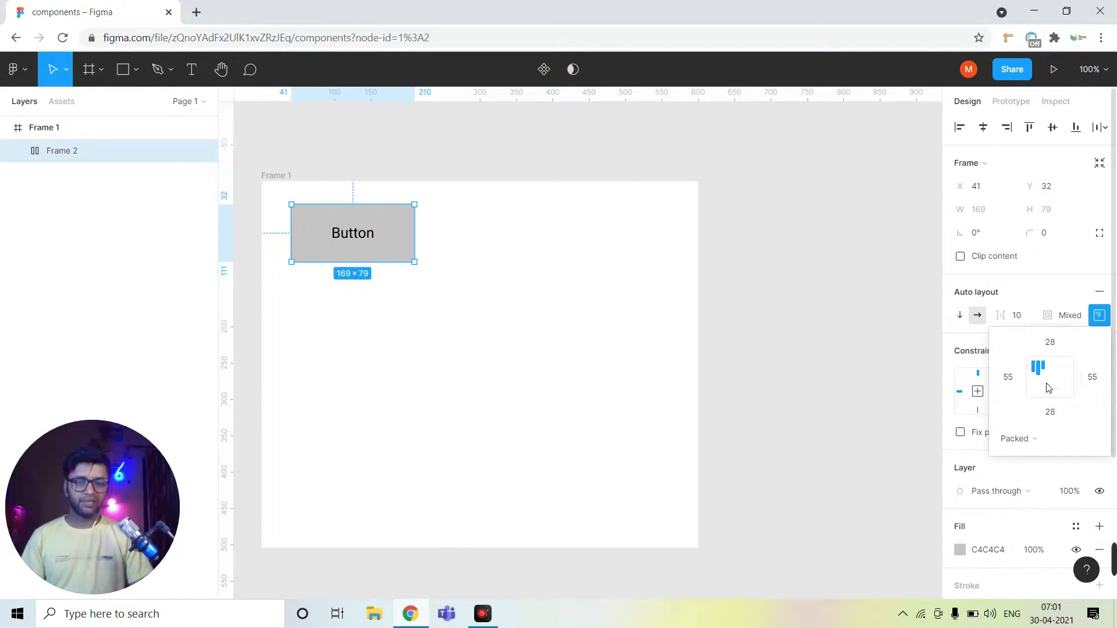
{"action": "left_click", "coordinate": [1092, 377]}
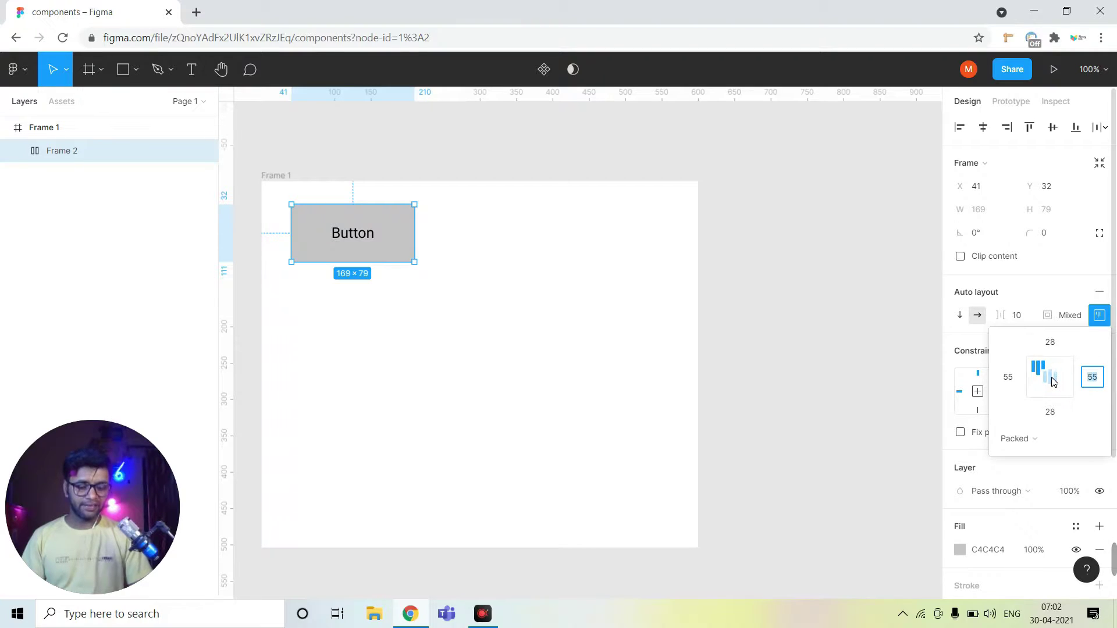
{"action": "type", "text": "10"}
{"action": "key", "text": "Return"}
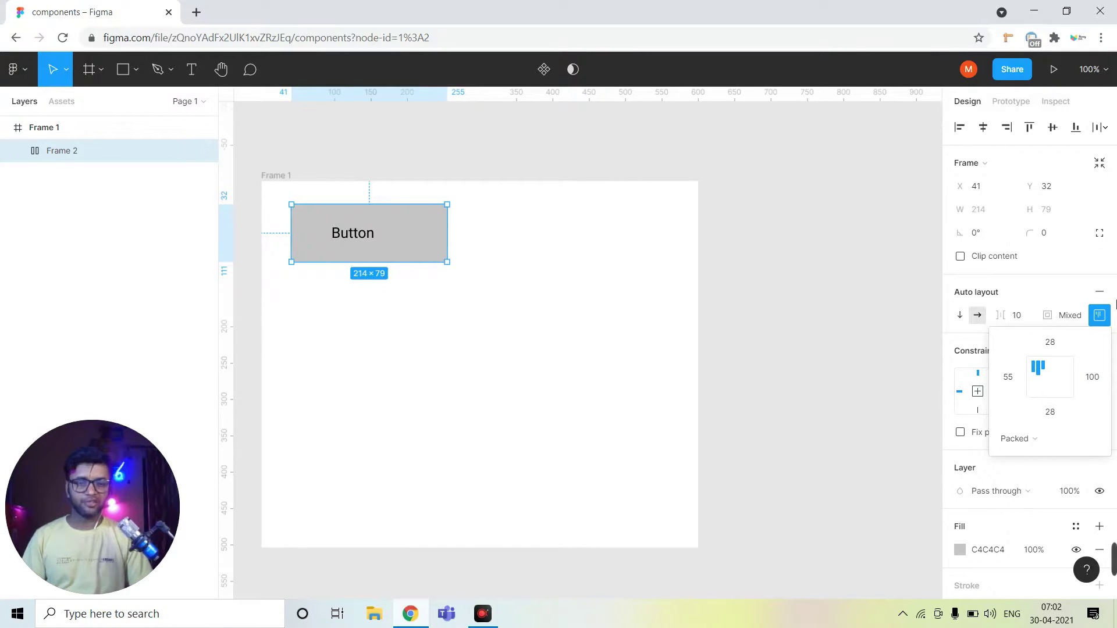
{"action": "left_click", "coordinate": [1103, 382]}
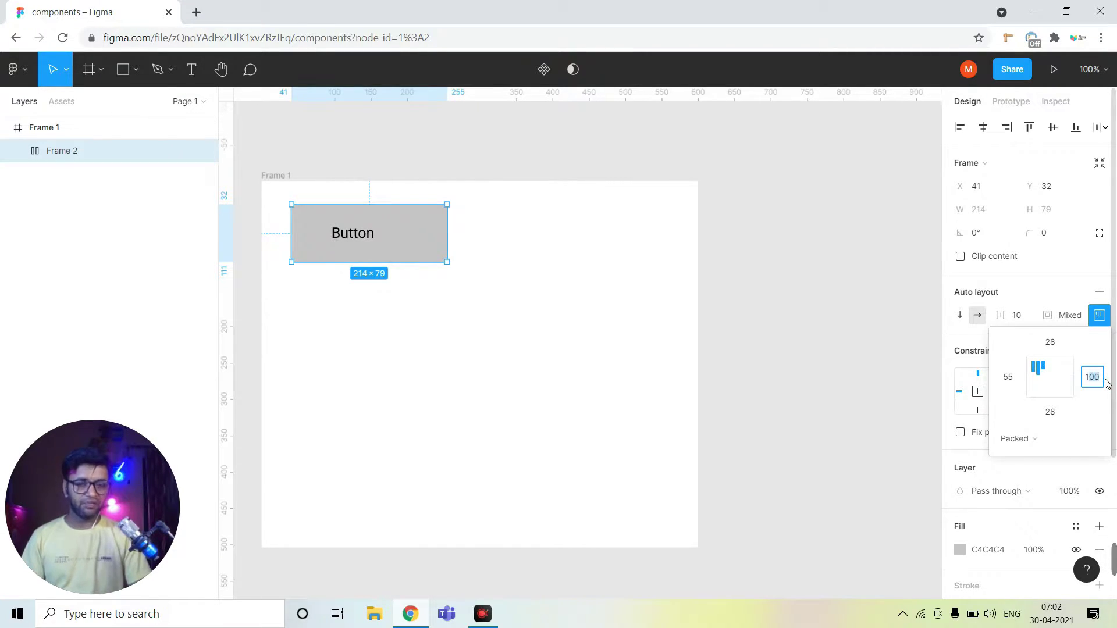
{"action": "type", "text": "15"}
{"action": "key", "text": "Return"}
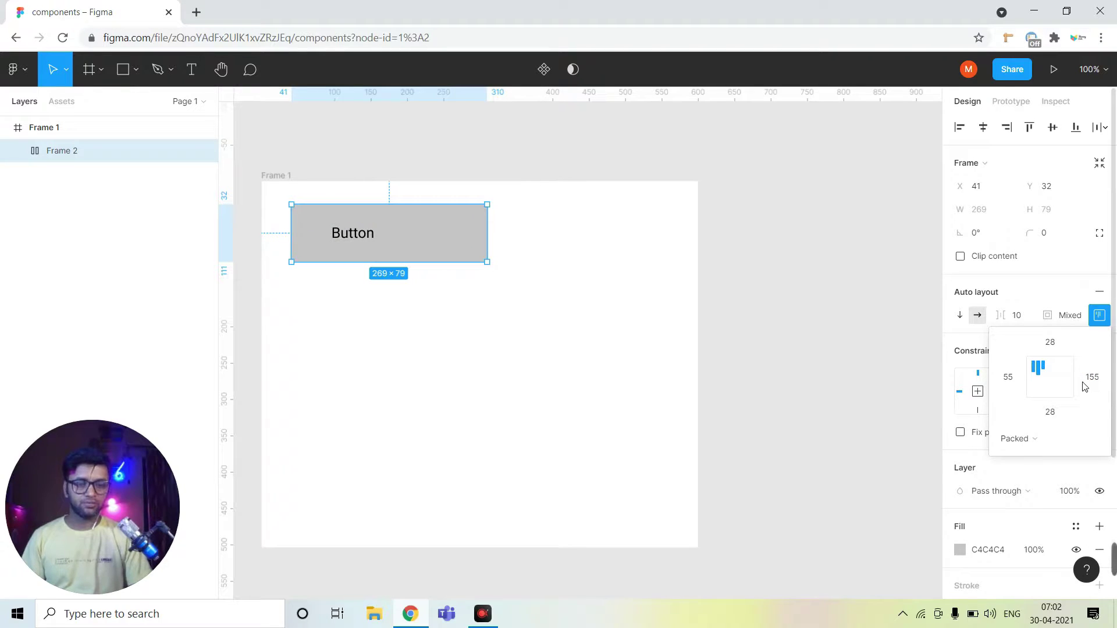
{"action": "left_click", "coordinate": [1103, 382]}
{"action": "type", "text": "55"}
{"action": "key", "text": "Return"}
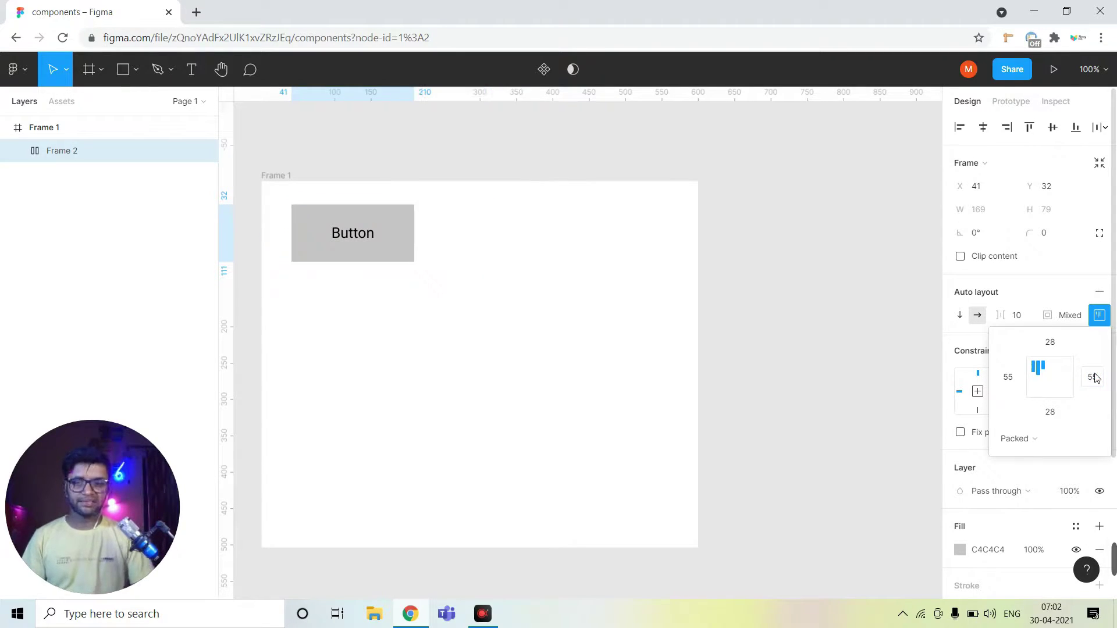
{"action": "left_click", "coordinate": [1099, 315]}
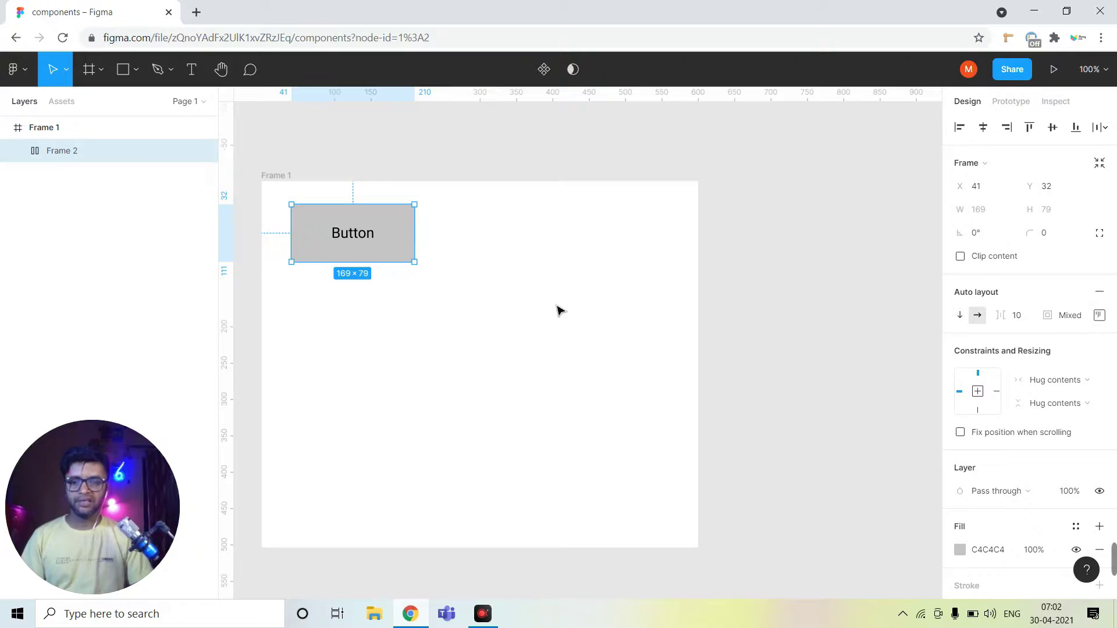
{"action": "left_click", "coordinate": [386, 270]}
{"action": "left_click", "coordinate": [370, 250]}
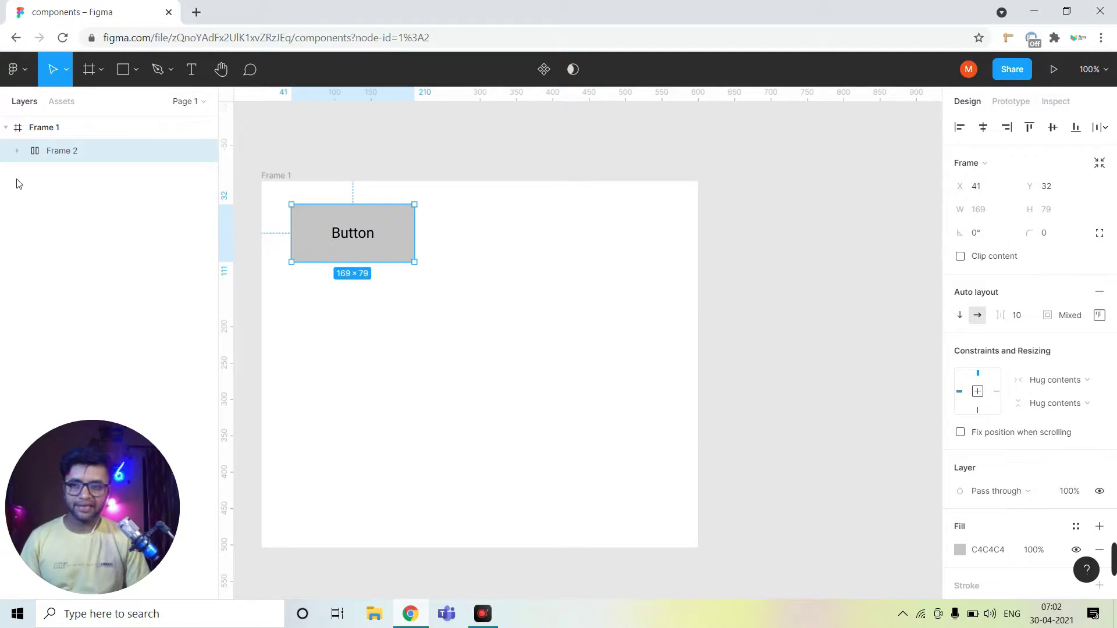
{"action": "left_click", "coordinate": [133, 71]}
{"action": "left_click", "coordinate": [110, 104]}
{"action": "left_click_drag", "start_coordinate": [394, 283], "coordinate": [536, 355]}
{"action": "left_click", "coordinate": [840, 356]}
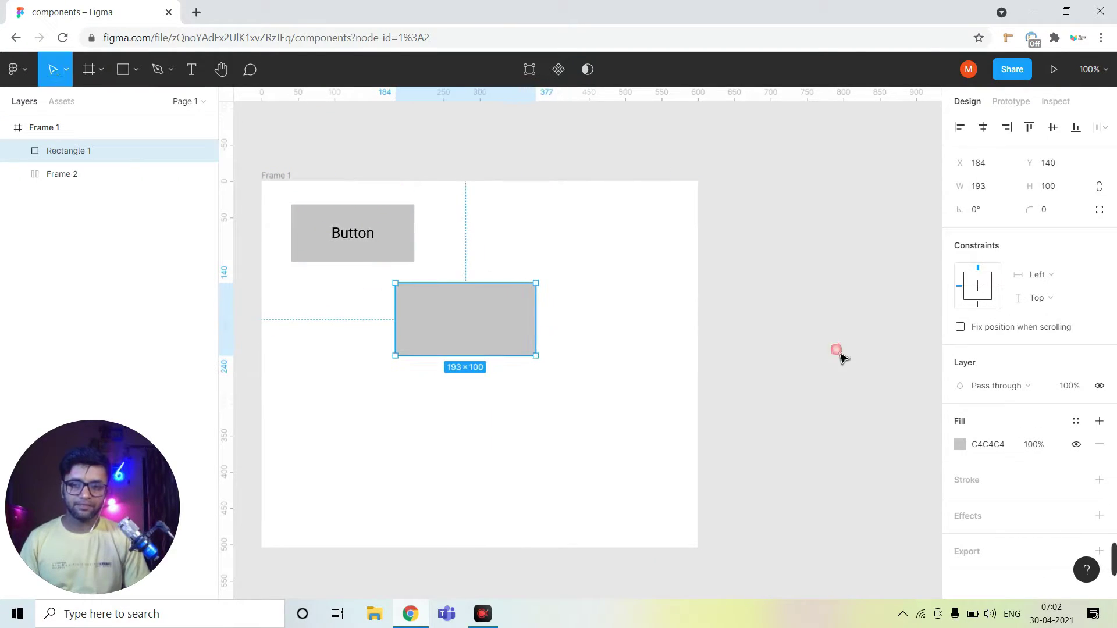
{"action": "left_click", "coordinate": [474, 334]}
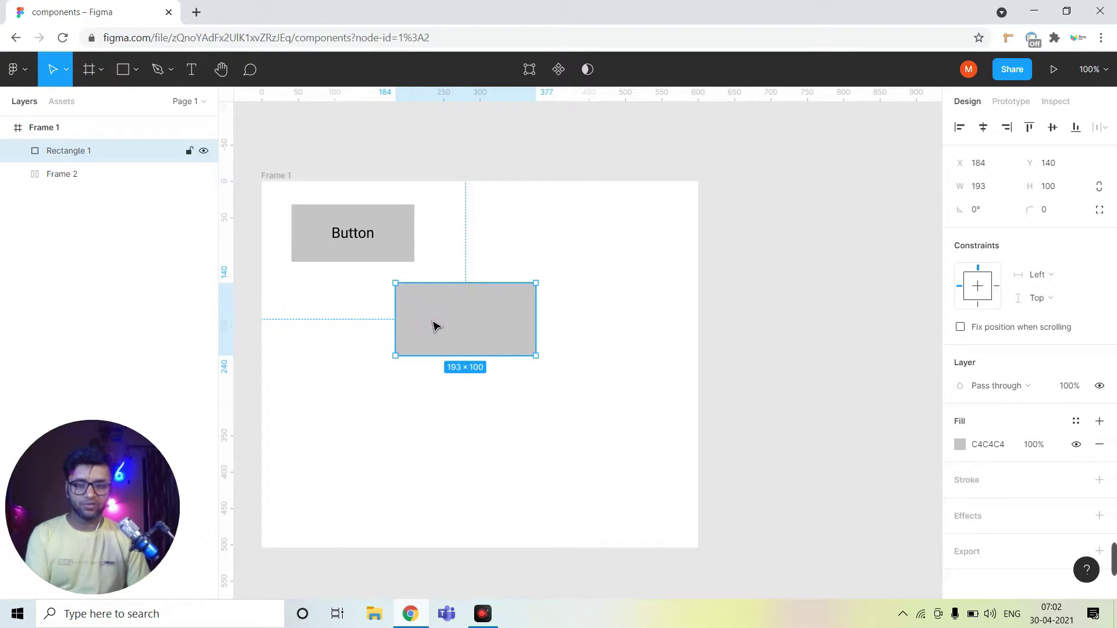
{"action": "key", "text": "Delete"}
{"action": "mouse_move", "coordinate": [110, 150]}
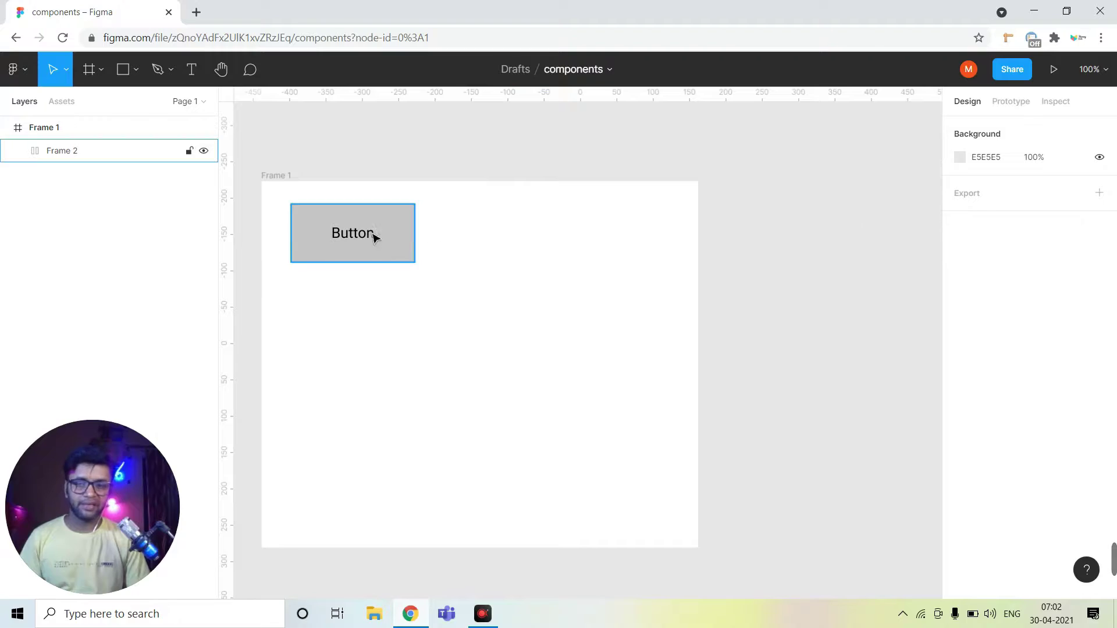
{"action": "left_click", "coordinate": [364, 230]}
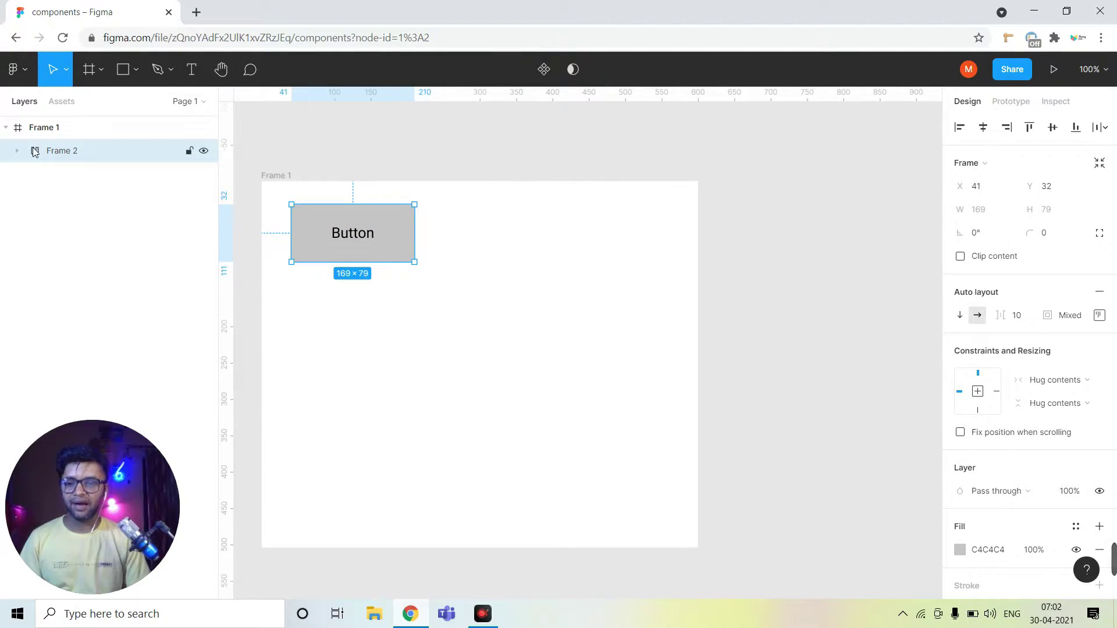
{"action": "mouse_move", "coordinate": [543, 69]}
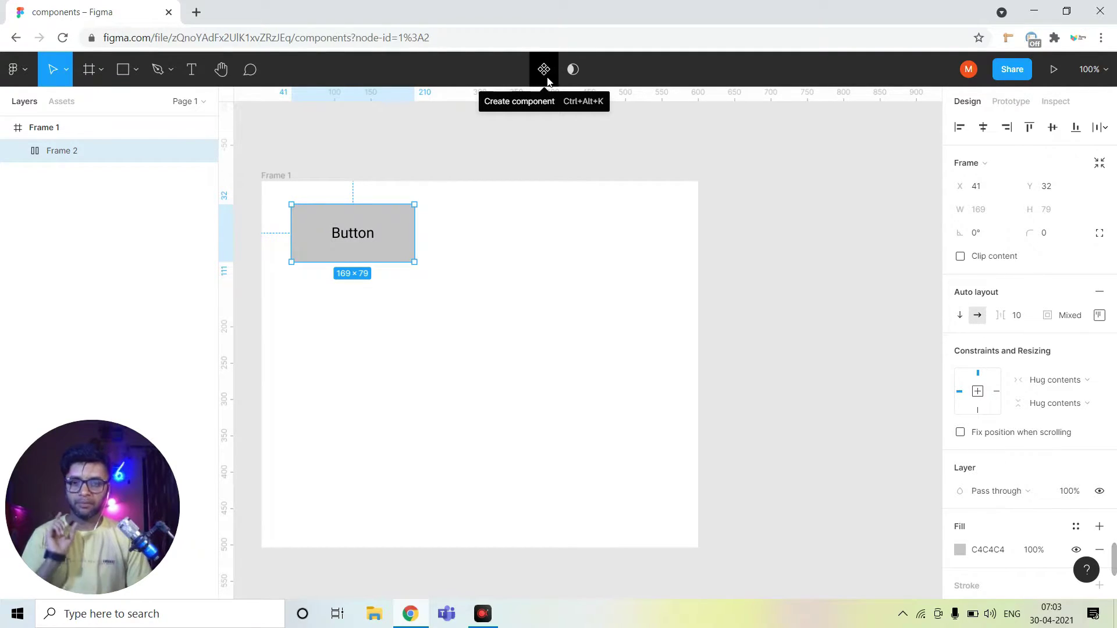
Step: Turn the 169 × 79 Frame 2 button into a component, undoing once and redoing it
{"action": "left_click", "coordinate": [546, 72]}
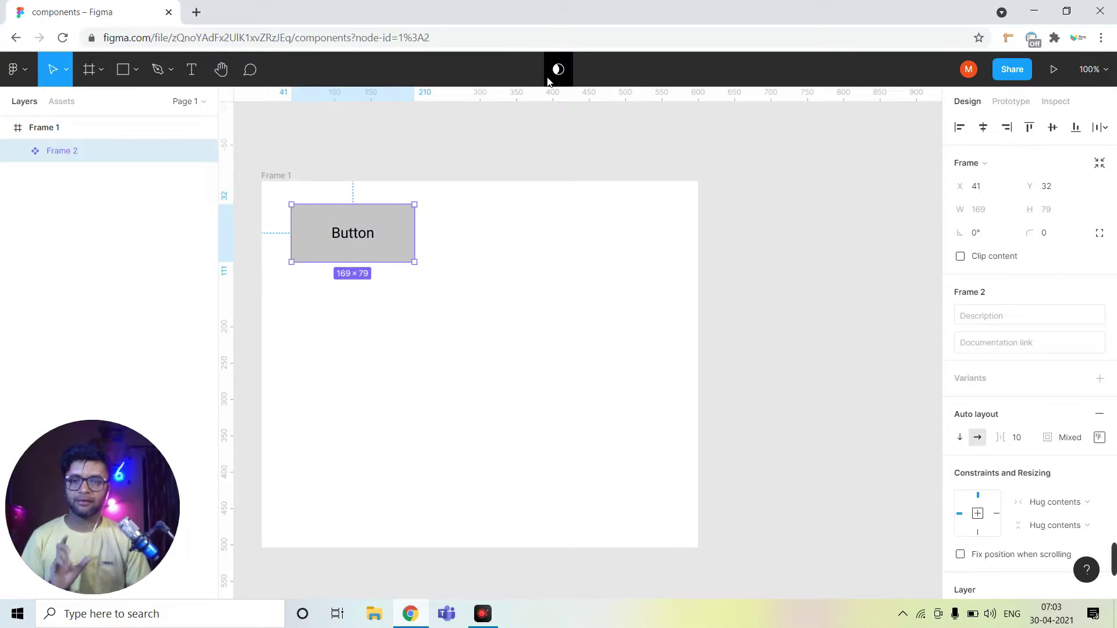
{"action": "key", "text": "ctrl+z"}
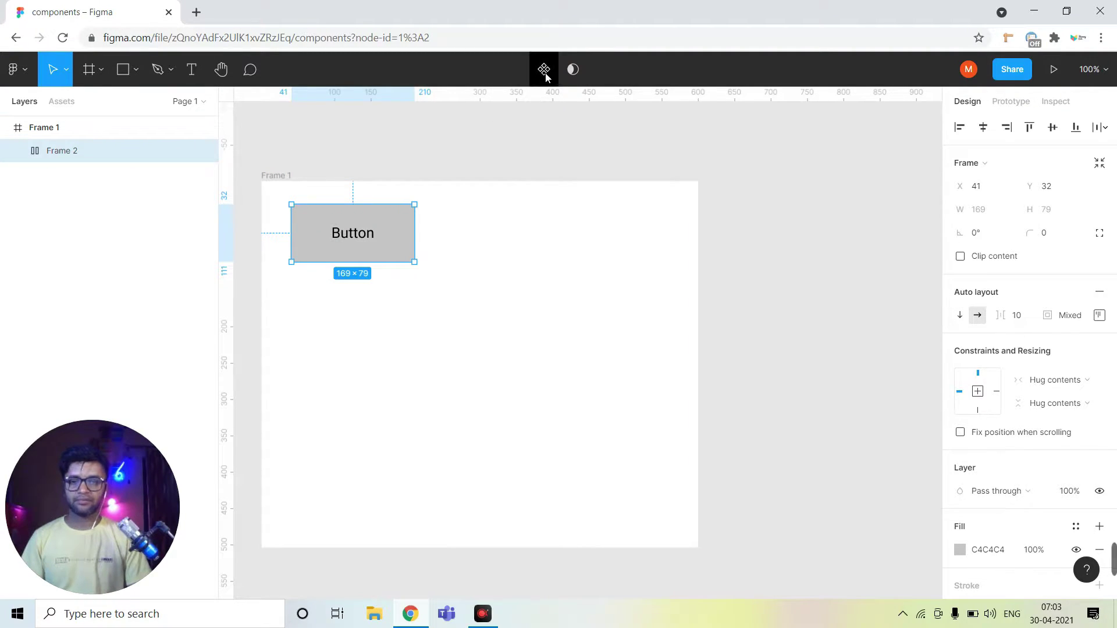
{"action": "left_click", "coordinate": [544, 70]}
{"action": "mouse_move", "coordinate": [61, 150]}
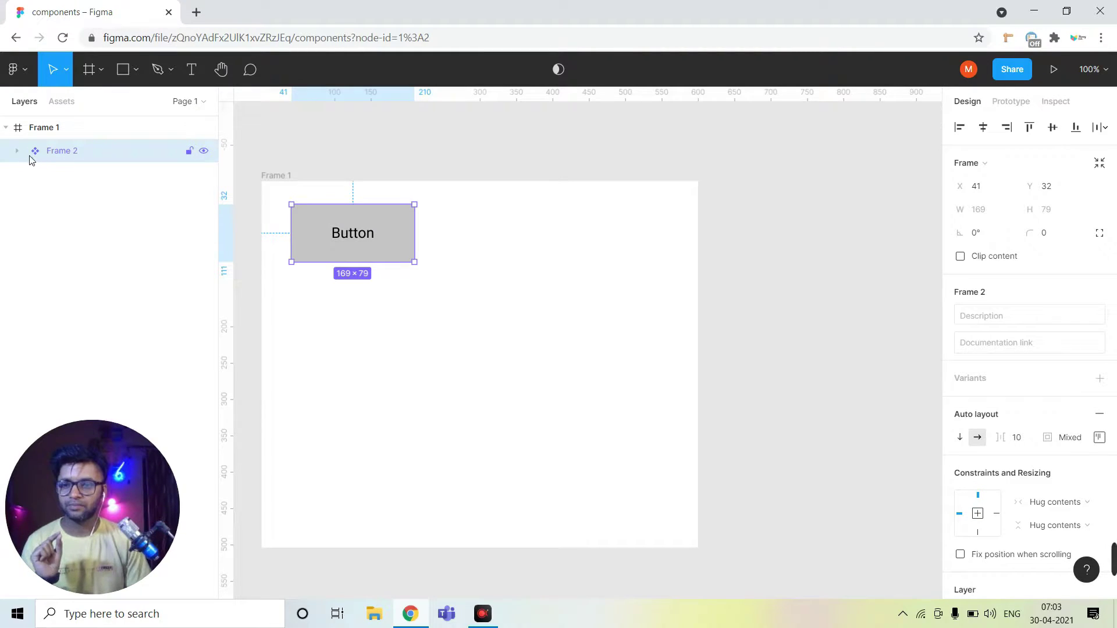
Step: Rename the Frame 2 component layer to 'primary-button'
{"action": "double_click", "coordinate": [59, 153]}
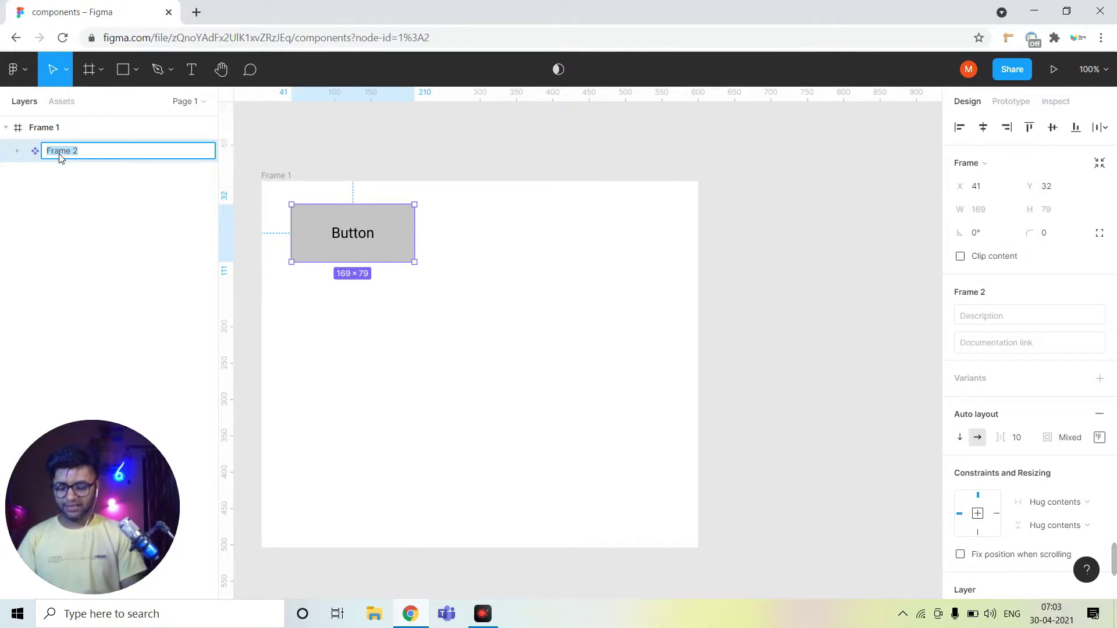
{"action": "type", "text": "button-"}
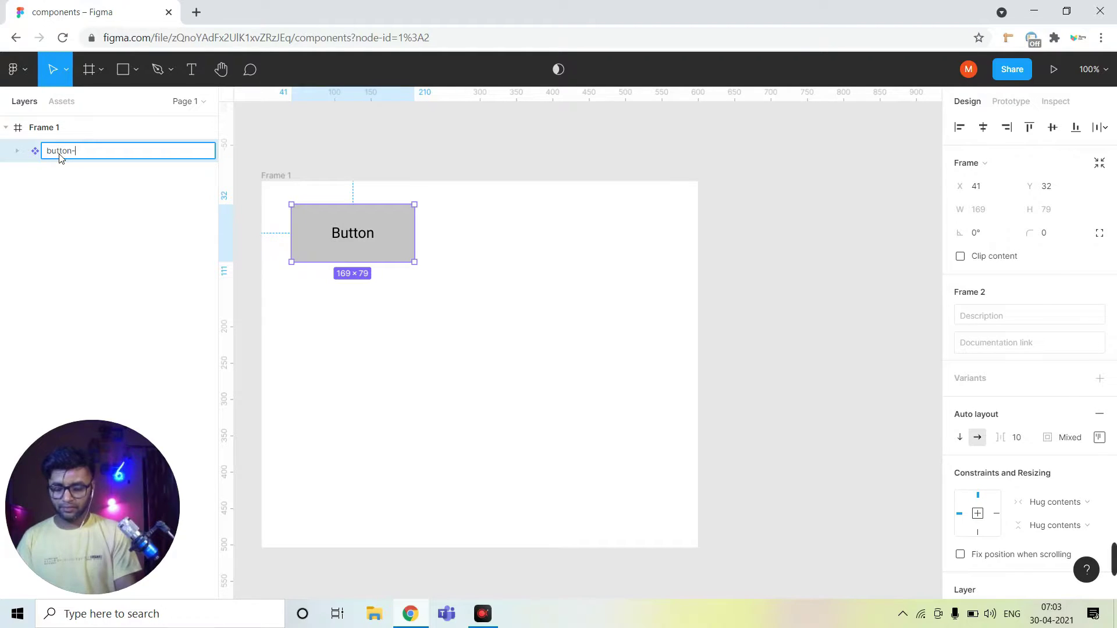
{"action": "key", "text": "BackSpace"}
{"action": "key", "text": "BackSpace"}
{"action": "key", "text": "BackSpace"}
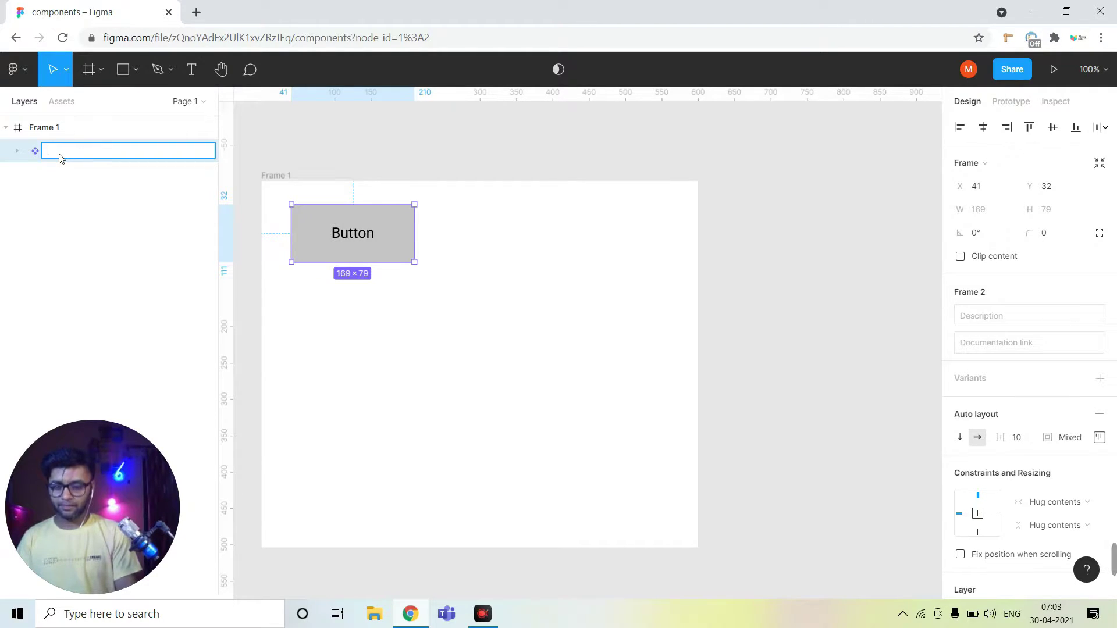
{"action": "key", "text": "BackSpace"}
{"action": "type", "text": "pr"}
{"action": "type", "text": "imary"}
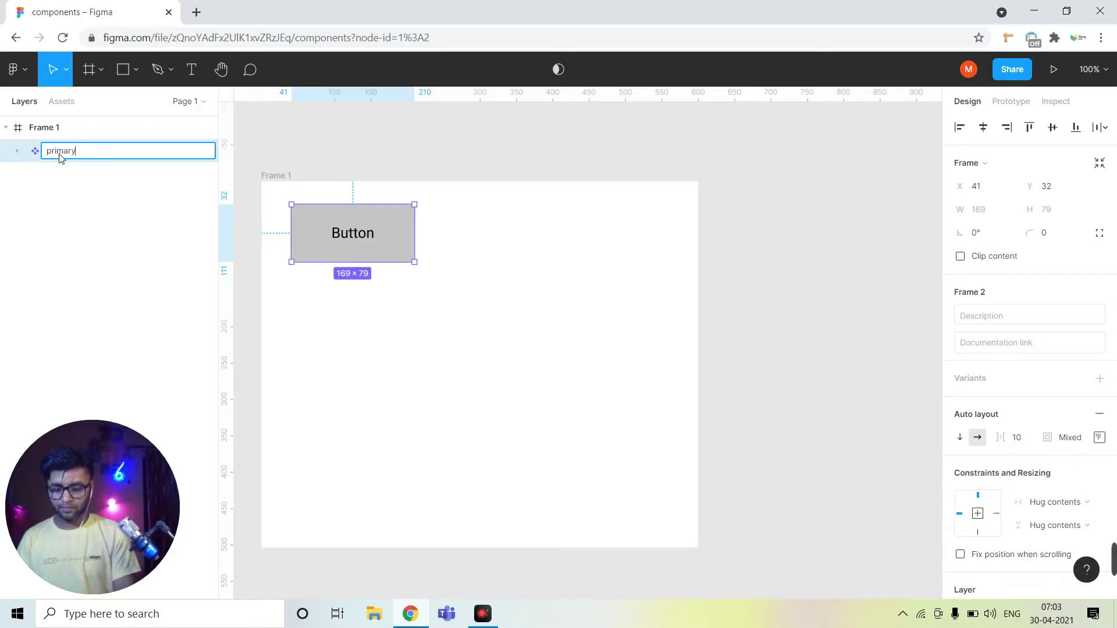
{"action": "type", "text": "tton"}
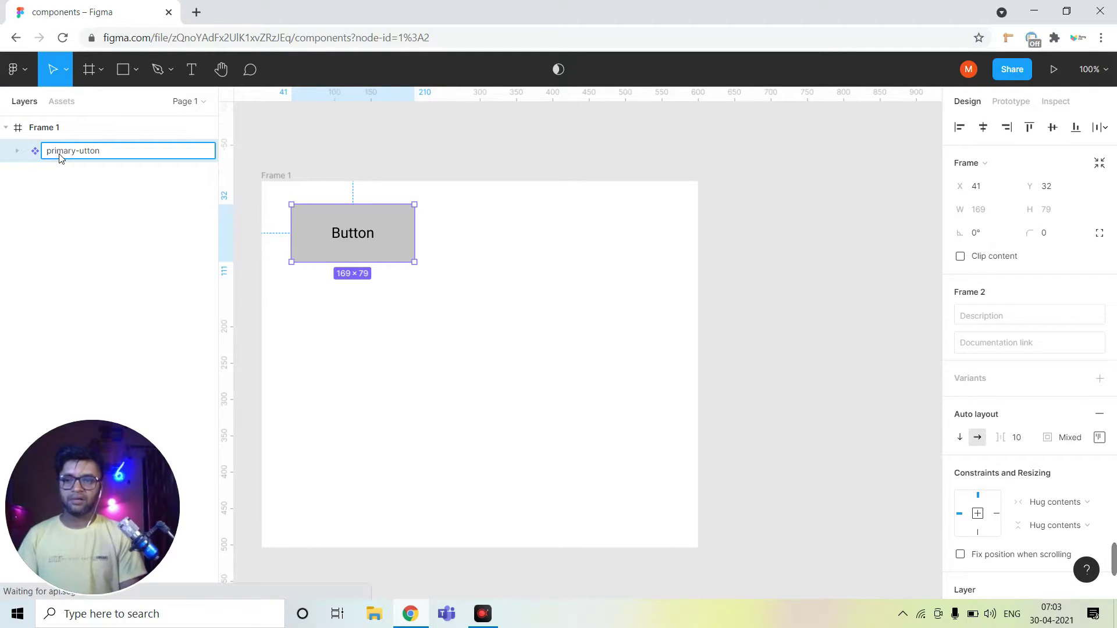
{"action": "key", "text": "BackSpace"}
{"action": "key", "text": "BackSpace"}
{"action": "key", "text": "BackSpace"}
{"action": "key", "text": "BackSpace"}
{"action": "key", "text": "BackSpace"}
{"action": "type", "text": "bu"}
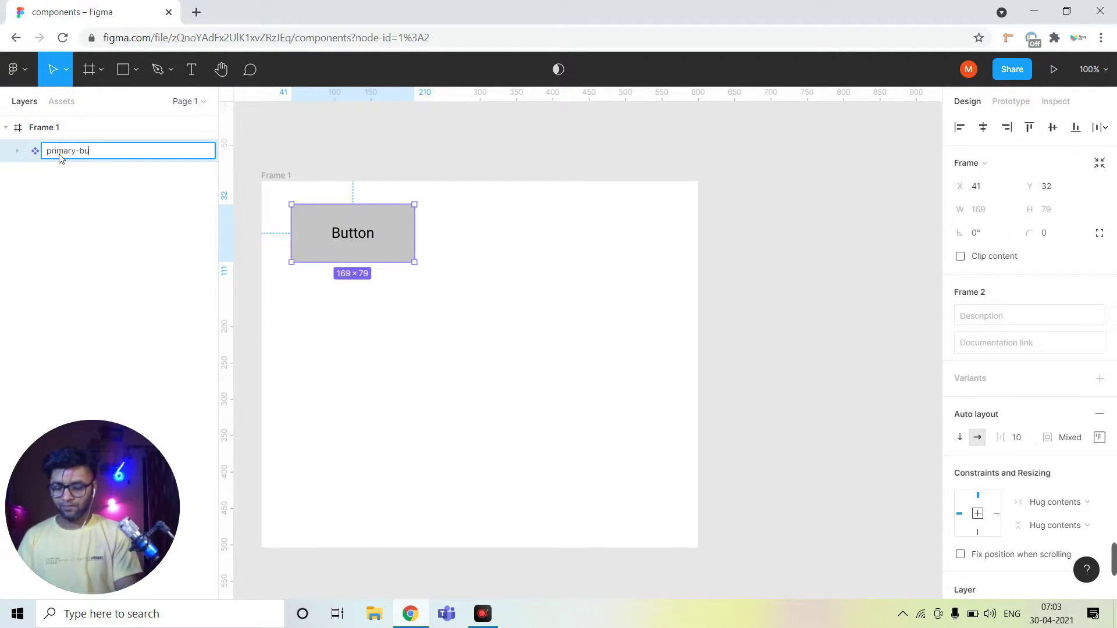
{"action": "type", "text": "tton"}
{"action": "key", "text": "Return"}
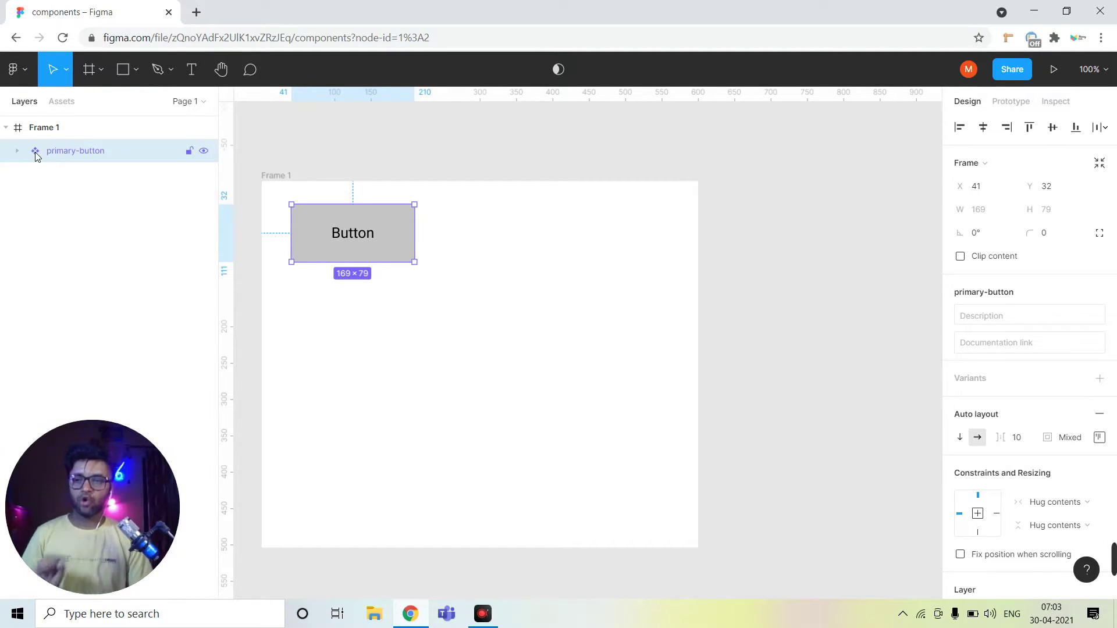
Step: Duplicate the button and paste two more copies, stacking four buttons vertically in Frame 1
{"action": "key", "text": "ctrl+d"}
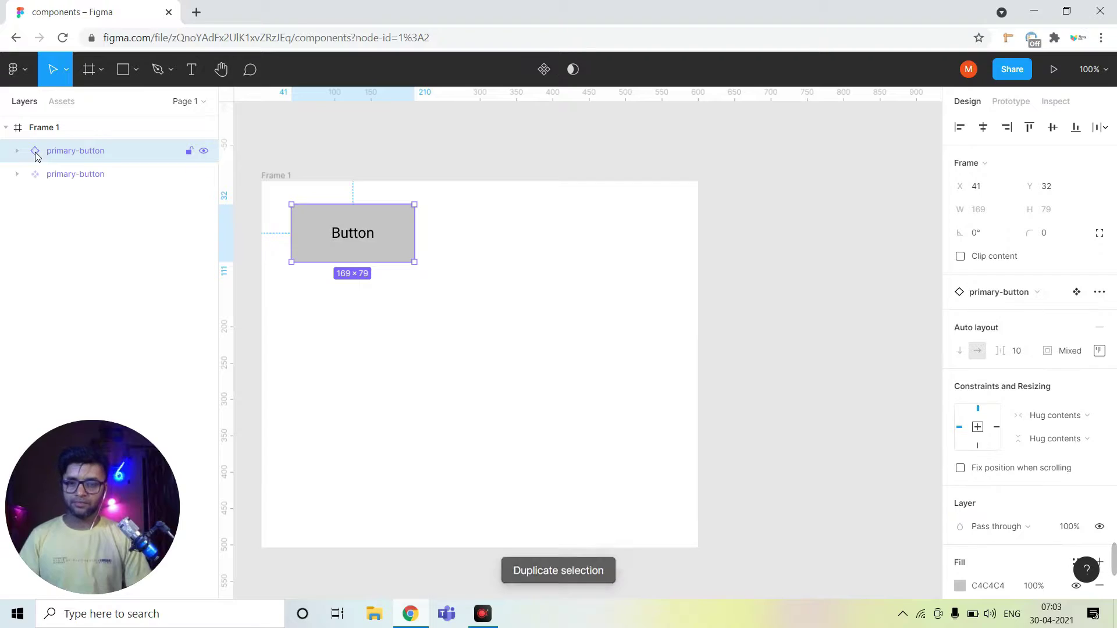
{"action": "left_click_drag", "start_coordinate": [319, 293], "coordinate": [317, 306]}
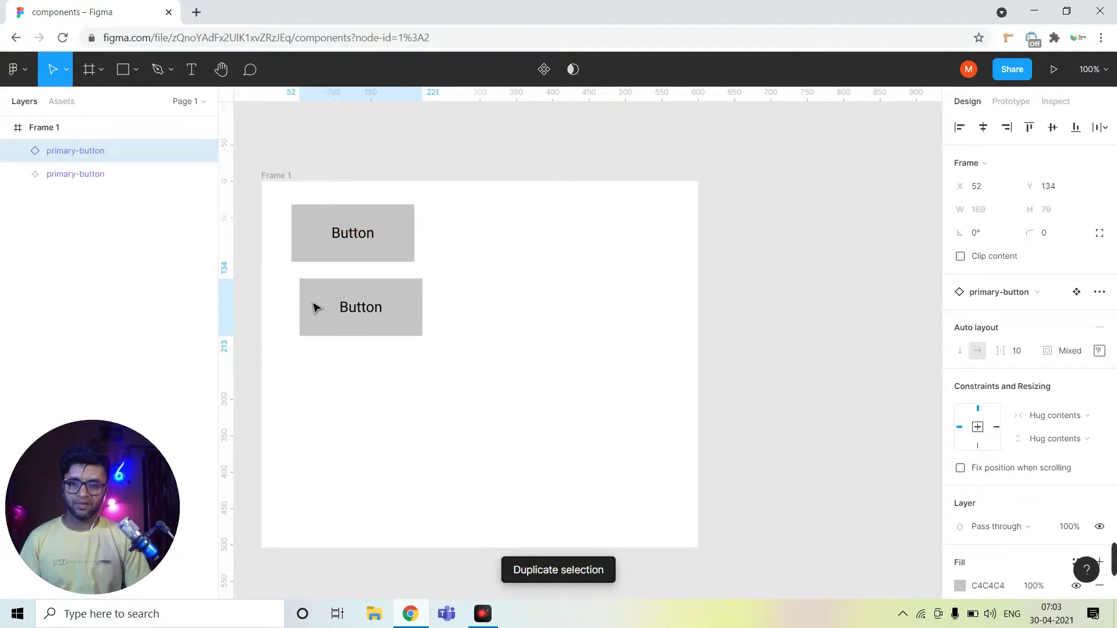
{"action": "left_click", "coordinate": [51, 175]}
{"action": "left_click", "coordinate": [59, 152]}
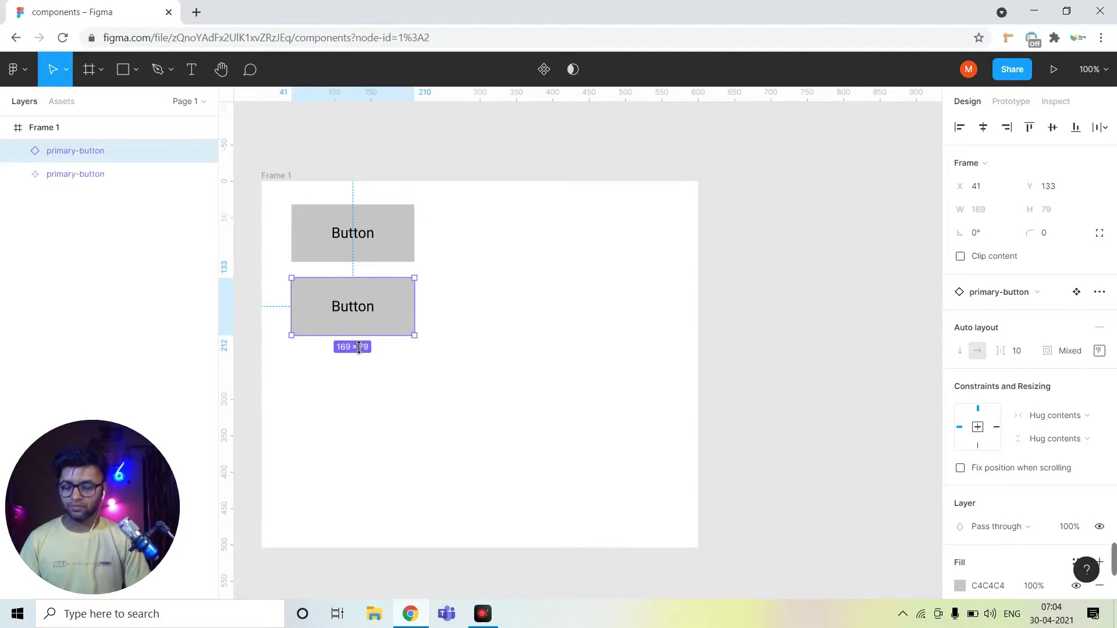
{"action": "key", "text": "ctrl+v"}
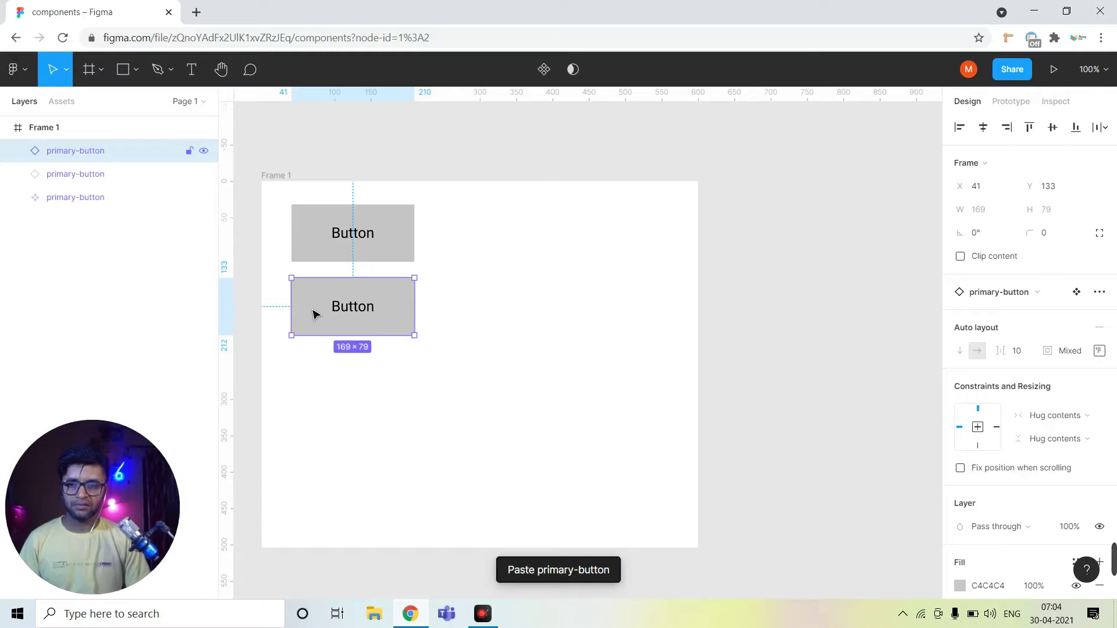
{"action": "left_click_drag", "start_coordinate": [312, 314], "coordinate": [310, 387]}
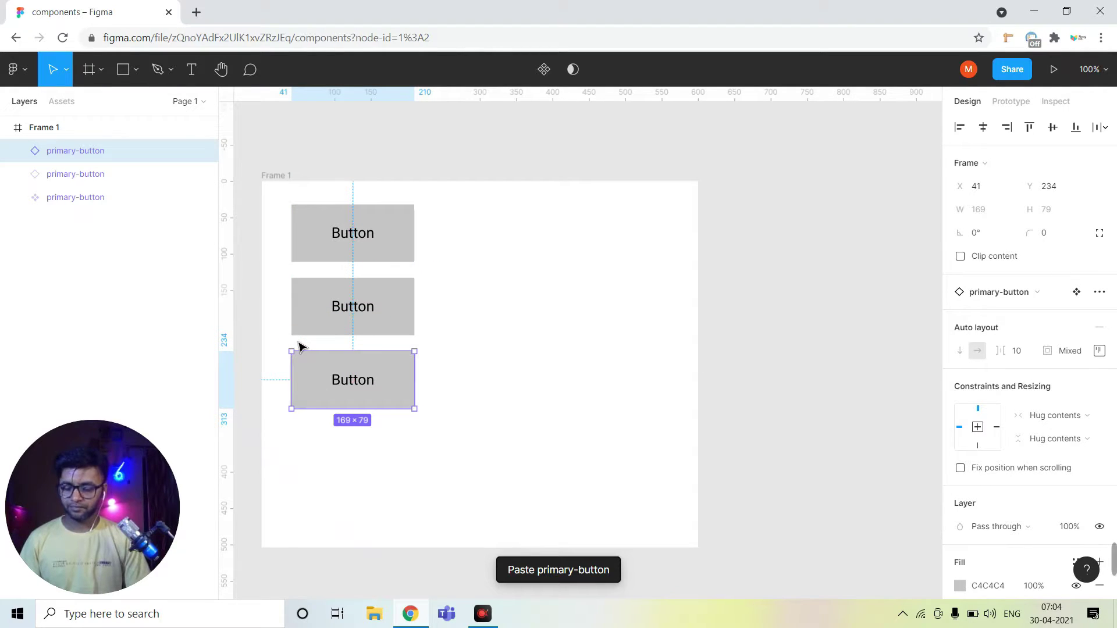
{"action": "key", "text": "ctrl+v"}
{"action": "mouse_move", "coordinate": [325, 382]}
{"action": "left_mouse_down"}
{"action": "mouse_move", "coordinate": [328, 461]}
{"action": "mouse_move", "coordinate": [326, 451]}
{"action": "left_mouse_up"}
{"action": "mouse_move", "coordinate": [75, 220]}
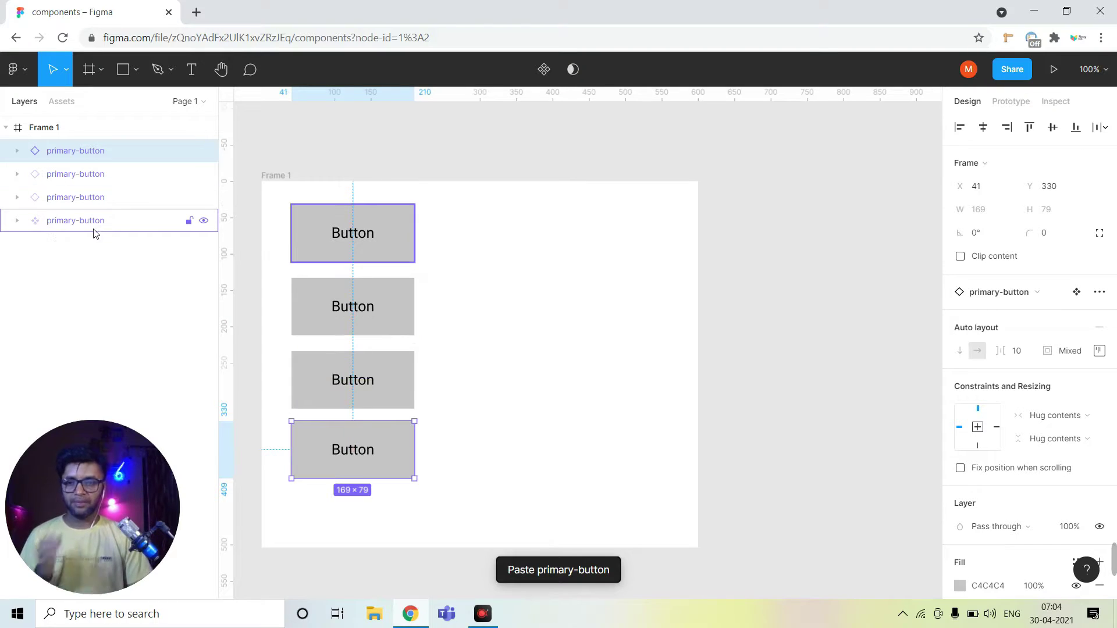
{"action": "left_click", "coordinate": [93, 227]}
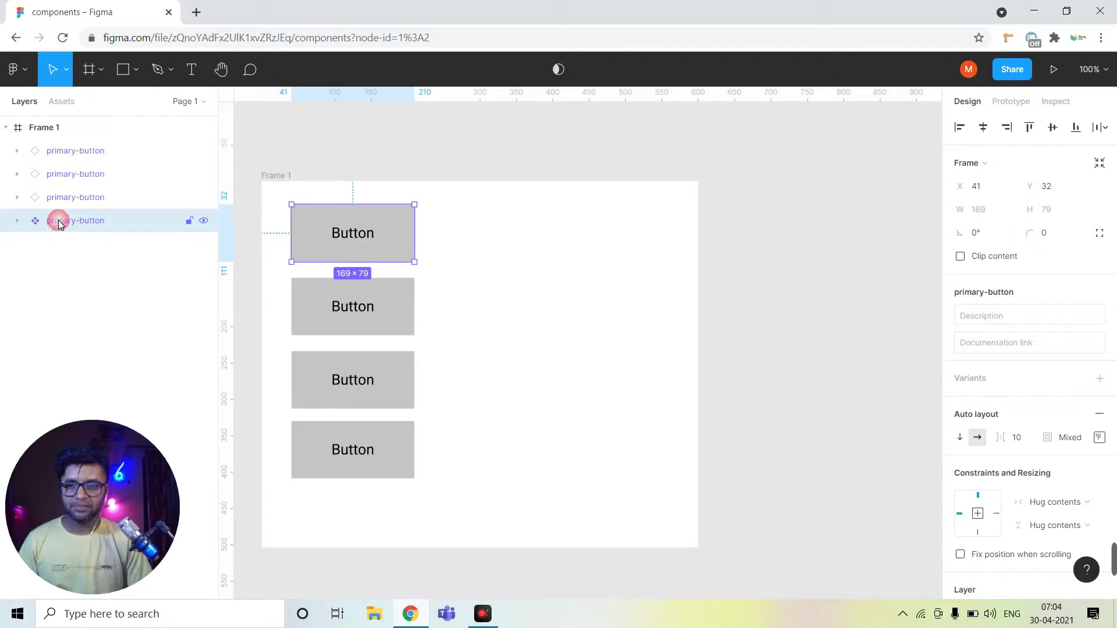
{"action": "left_click_drag", "start_coordinate": [384, 250], "coordinate": [388, 474]}
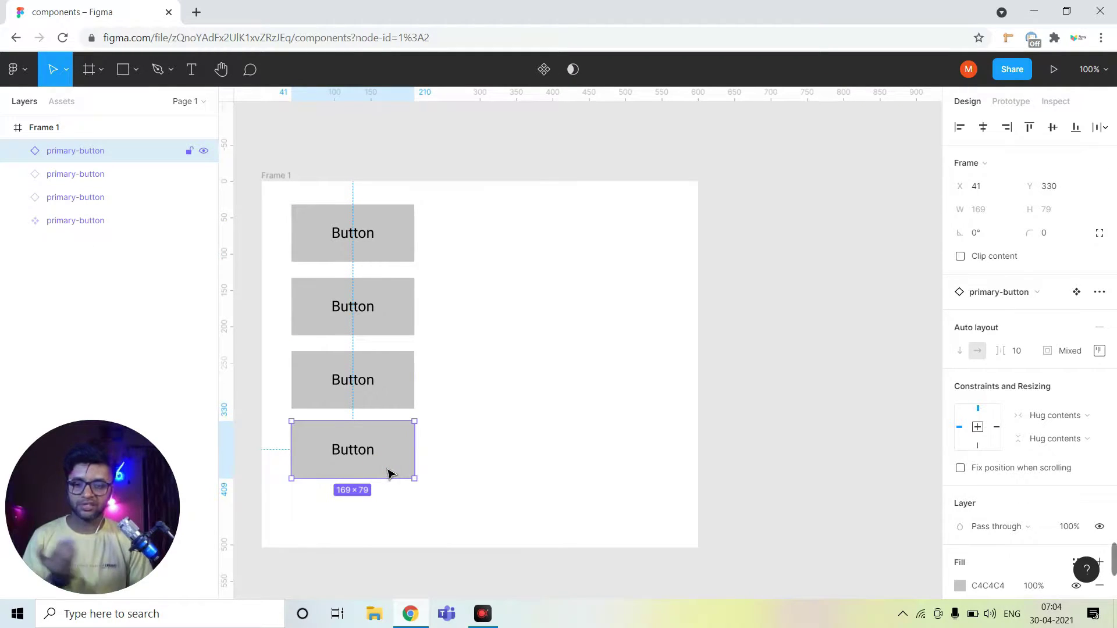
Step: Jump from the bottom button instance to its main component via Go to main component
{"action": "right_click", "coordinate": [385, 472]}
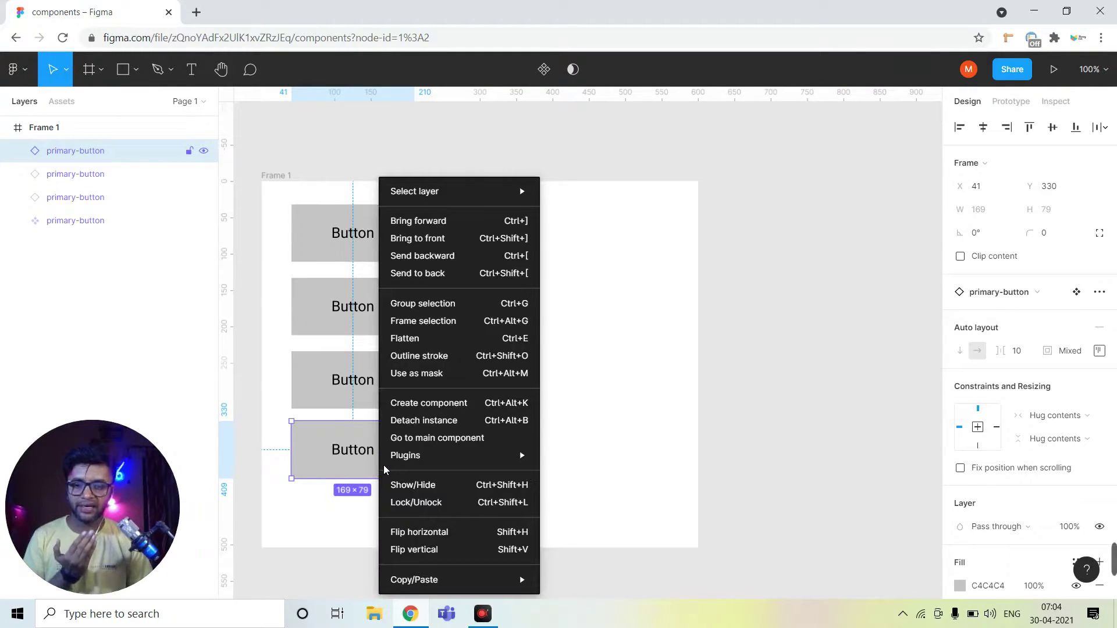
{"action": "left_click", "coordinate": [424, 439]}
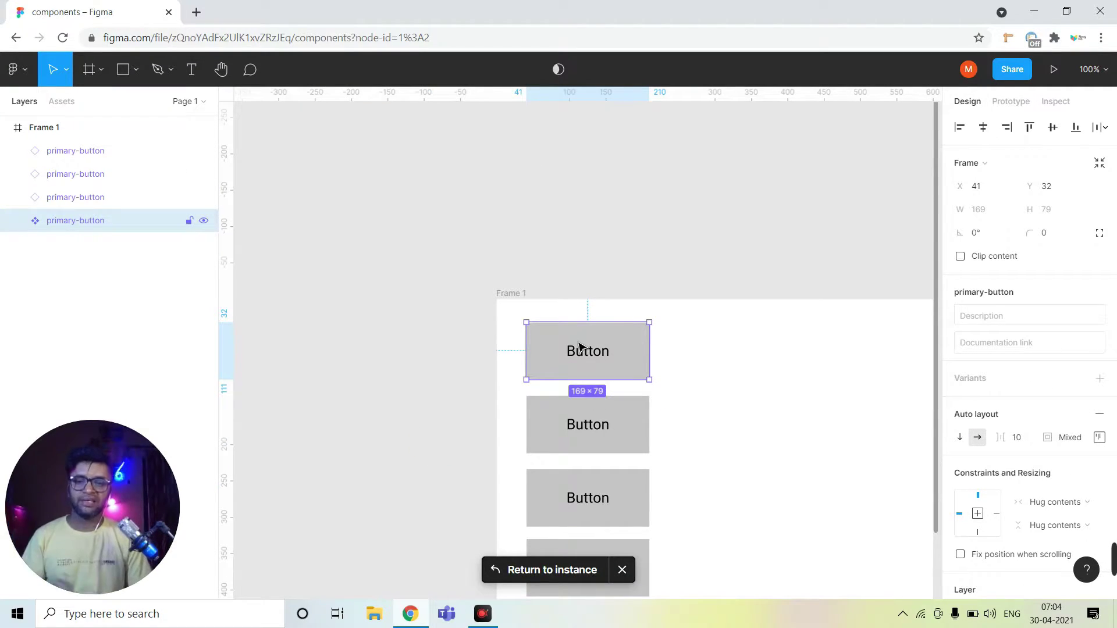
{"action": "left_click_drag", "start_coordinate": [668, 403], "coordinate": [575, 214]}
{"action": "left_click", "coordinate": [538, 376]}
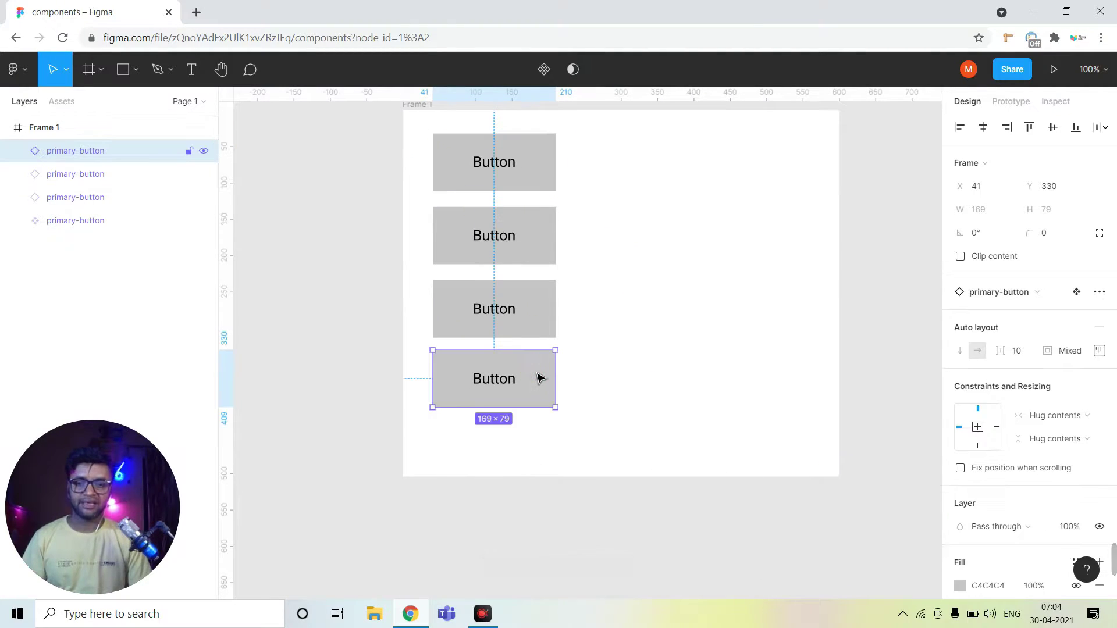
{"action": "right_click", "coordinate": [539, 376]}
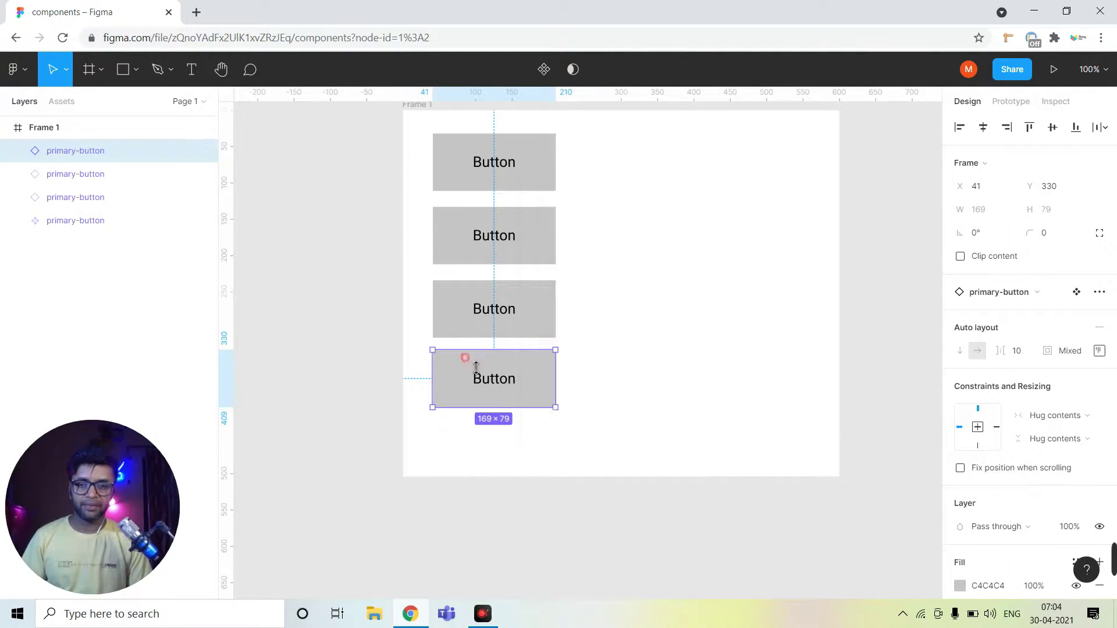
{"action": "left_click", "coordinate": [474, 365]}
{"action": "right_click", "coordinate": [512, 378]}
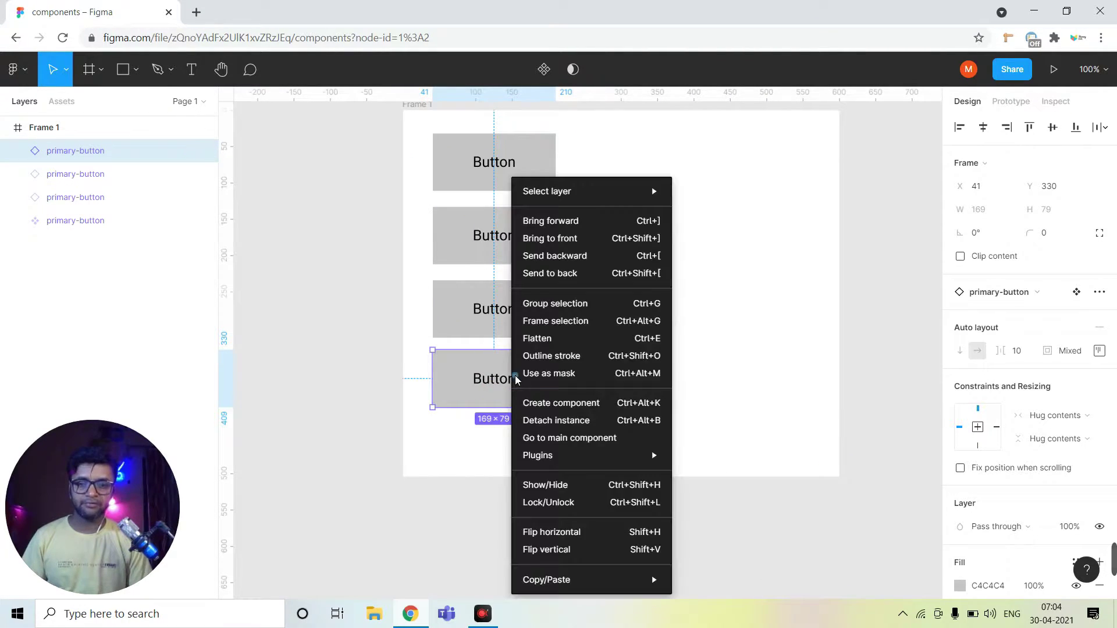
{"action": "left_click", "coordinate": [569, 438]}
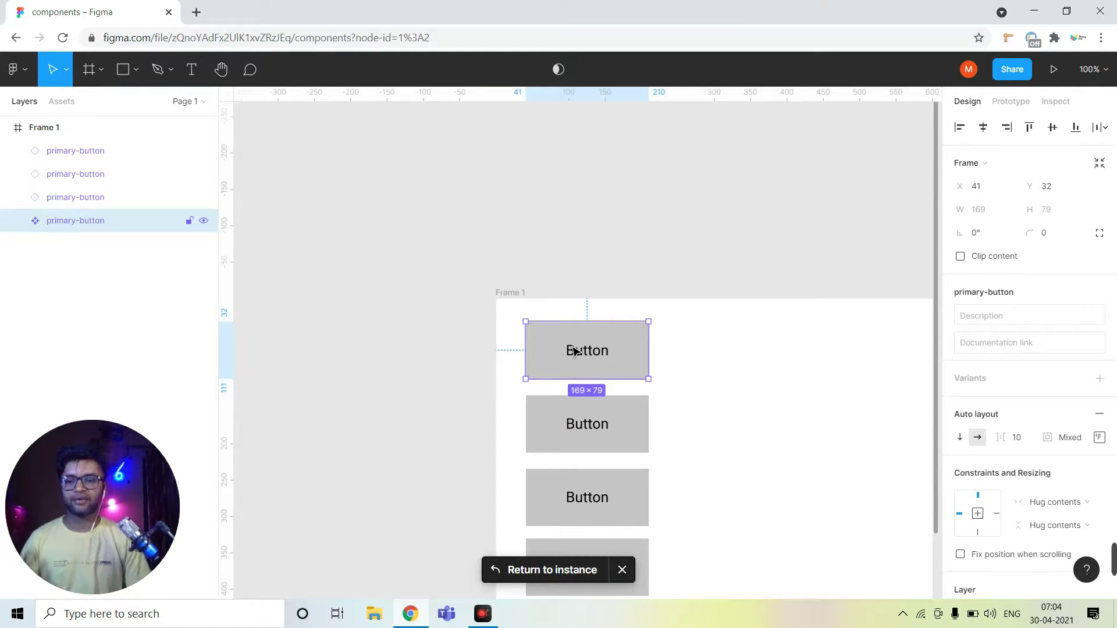
Step: Select each of the four buttons in turn, ending on the top main component
{"action": "left_click_drag", "start_coordinate": [668, 403], "coordinate": [517, 311]}
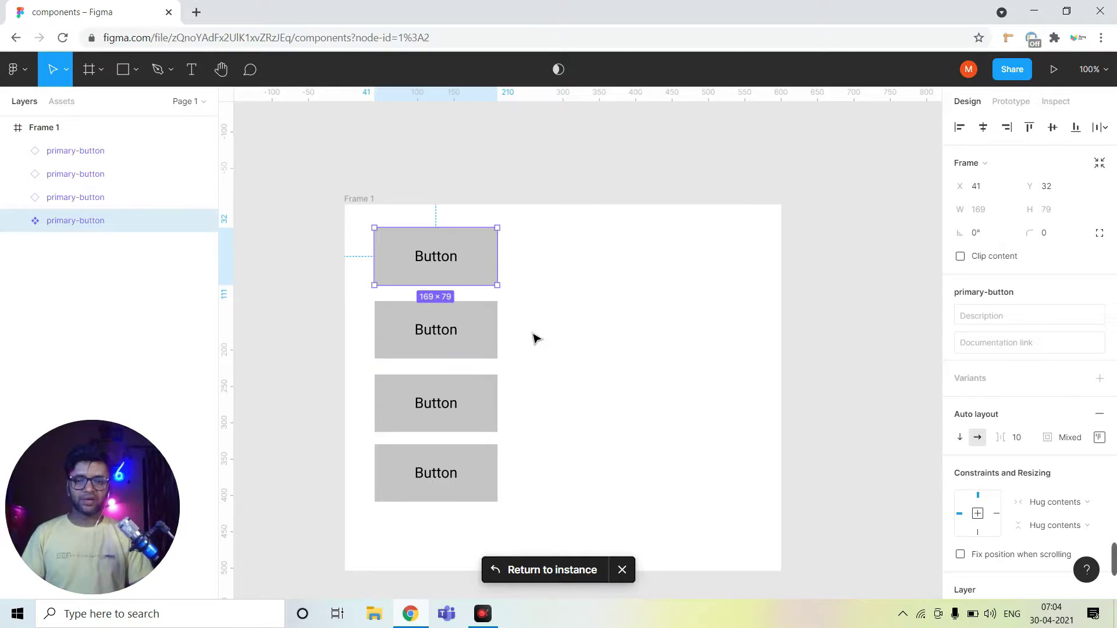
{"action": "left_click", "coordinate": [487, 333]}
{"action": "left_click", "coordinate": [487, 410]}
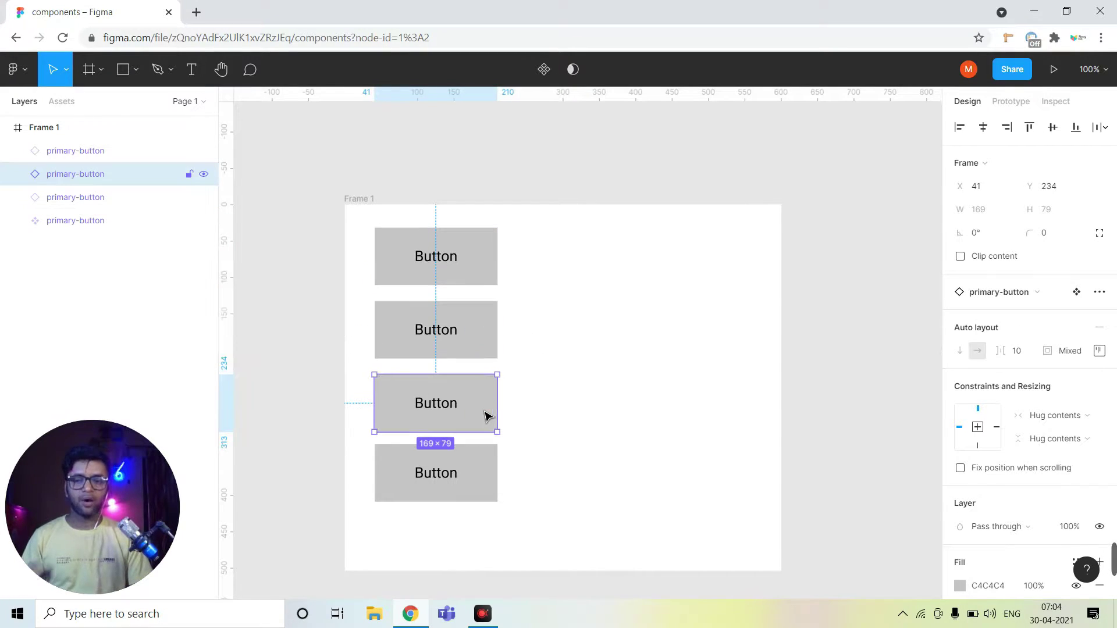
{"action": "left_click", "coordinate": [487, 471]}
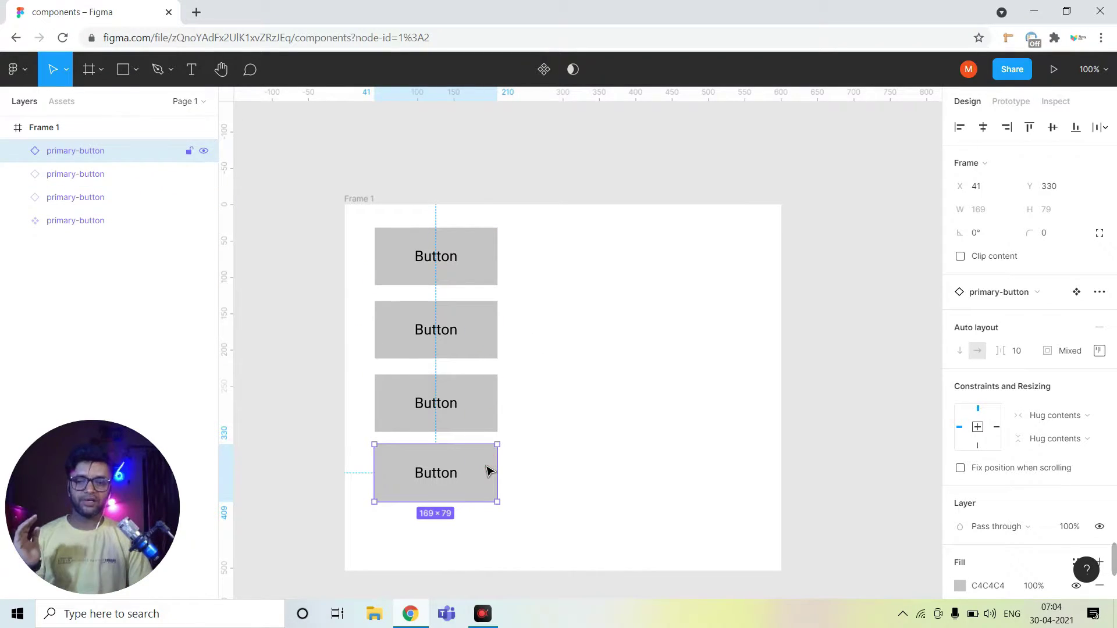
{"action": "left_click", "coordinate": [465, 271]}
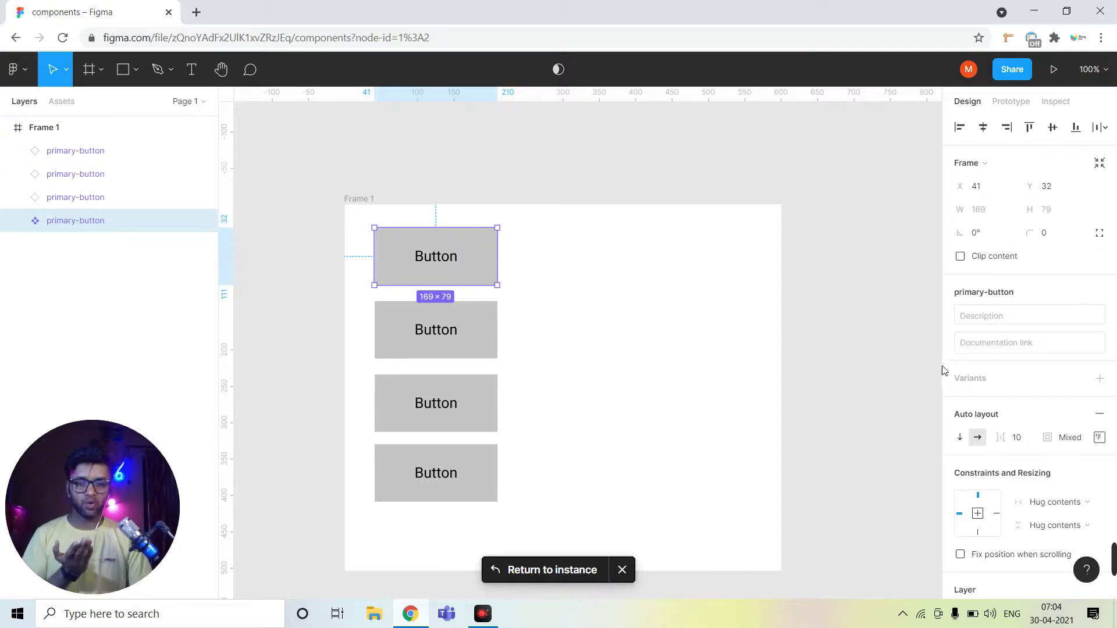
Step: Try a red fill on the button component through its Fill colour picker
{"action": "scroll", "coordinate": [1027, 372], "scroll_direction": "down", "scroll_amount": 5}
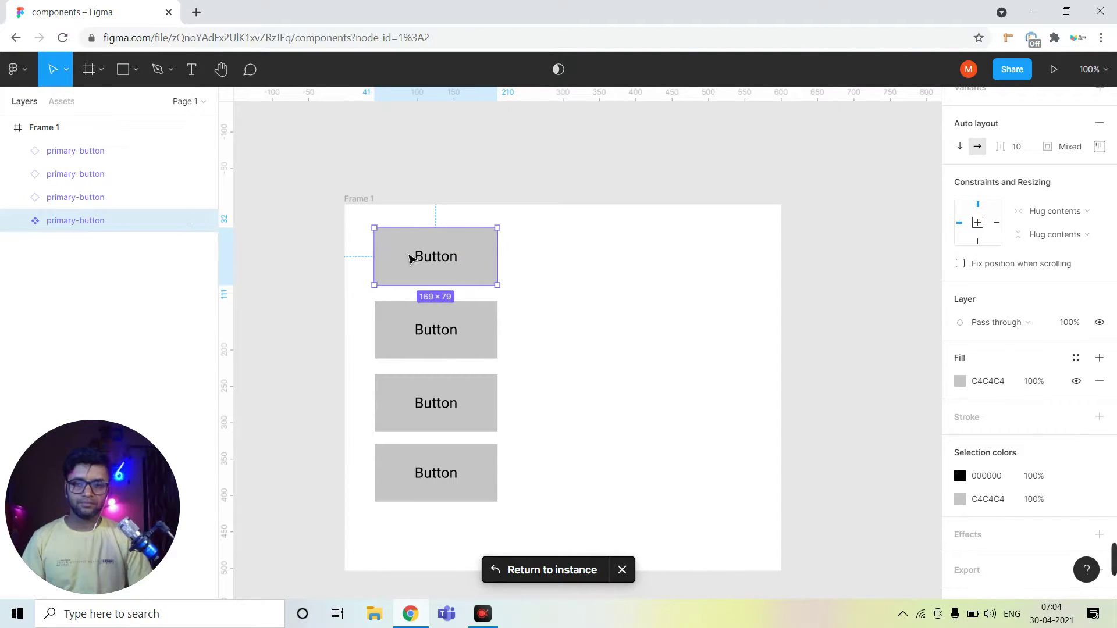
{"action": "mouse_move", "coordinate": [995, 499]}
{"action": "left_click", "coordinate": [960, 499]}
{"action": "left_click_drag", "start_coordinate": [900, 340], "coordinate": [897, 289]}
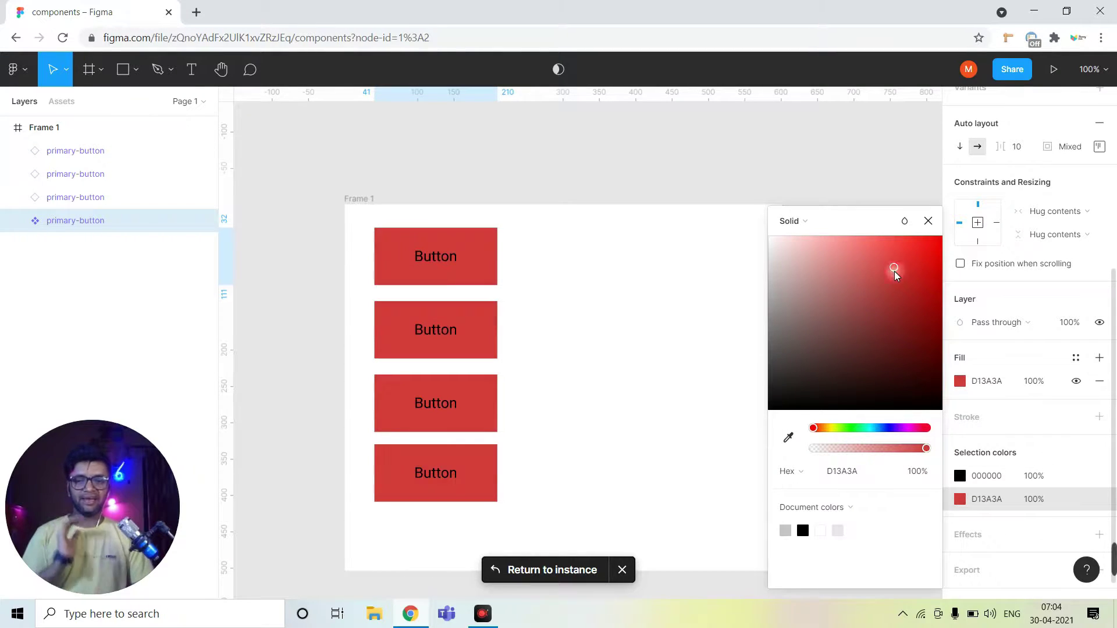
{"action": "key", "text": "Return"}
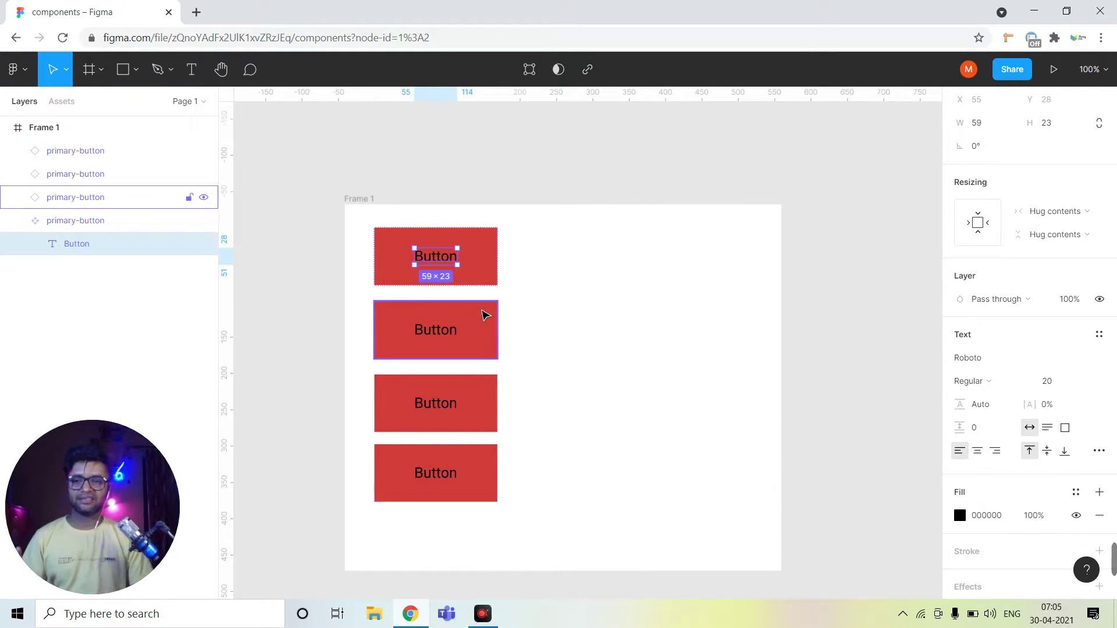
Step: Adjust the main component's fill through yellow to bright green 4DD11F
{"action": "left_click", "coordinate": [473, 247]}
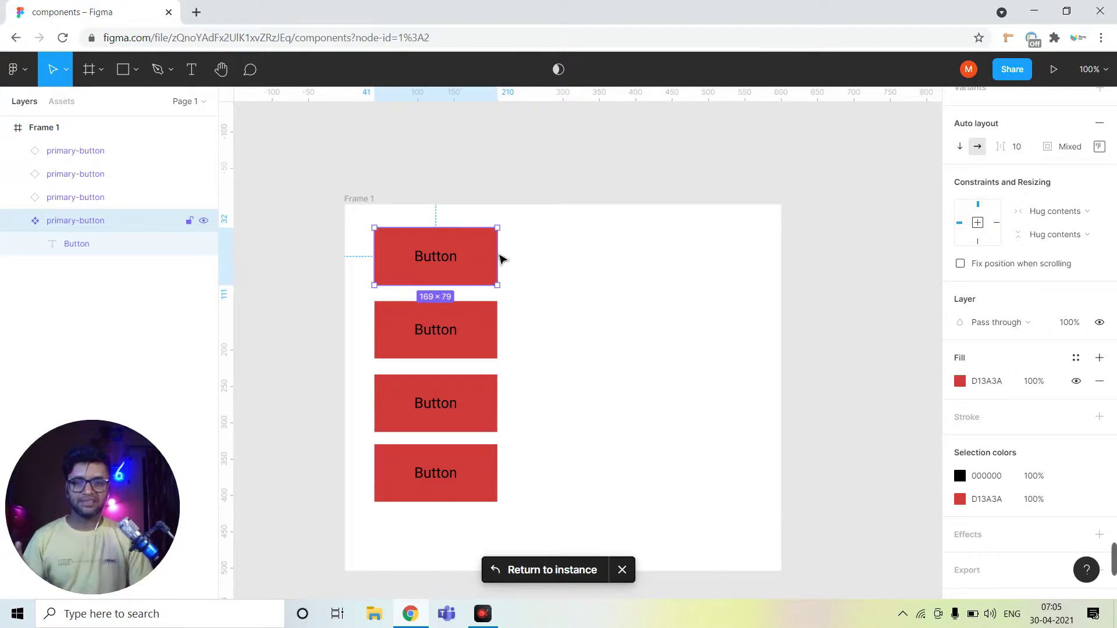
{"action": "mouse_move", "coordinate": [986, 499]}
{"action": "left_click", "coordinate": [960, 499]}
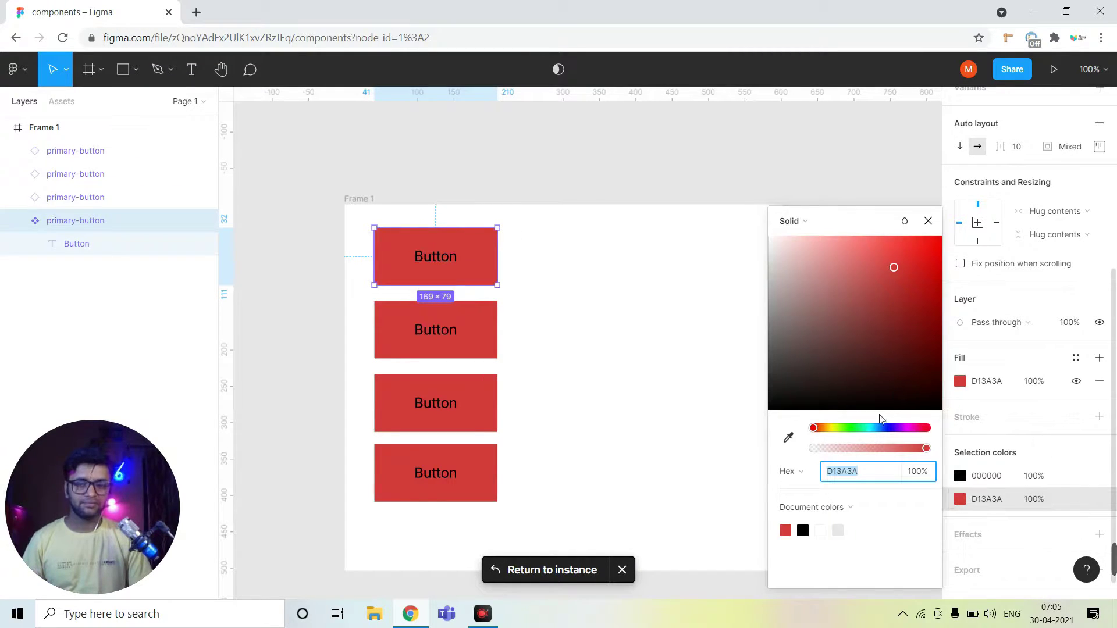
{"action": "left_click_drag", "start_coordinate": [832, 438], "coordinate": [842, 429]}
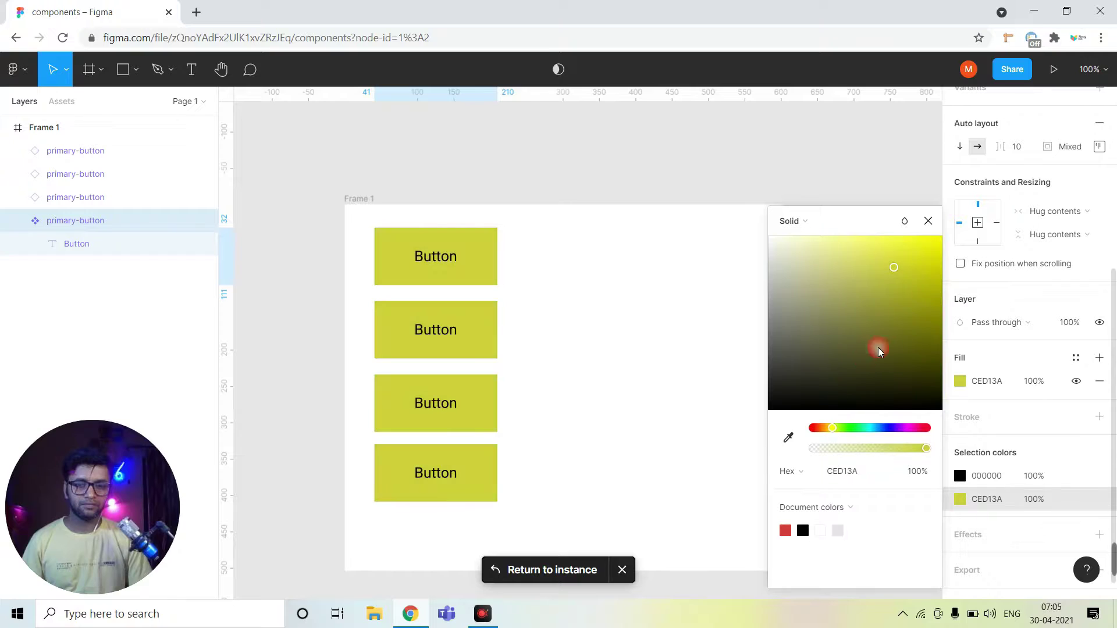
{"action": "mouse_move", "coordinate": [878, 349]}
{"action": "left_mouse_down"}
{"action": "mouse_move", "coordinate": [905, 228]}
{"action": "mouse_move", "coordinate": [929, 276]}
{"action": "left_mouse_up"}
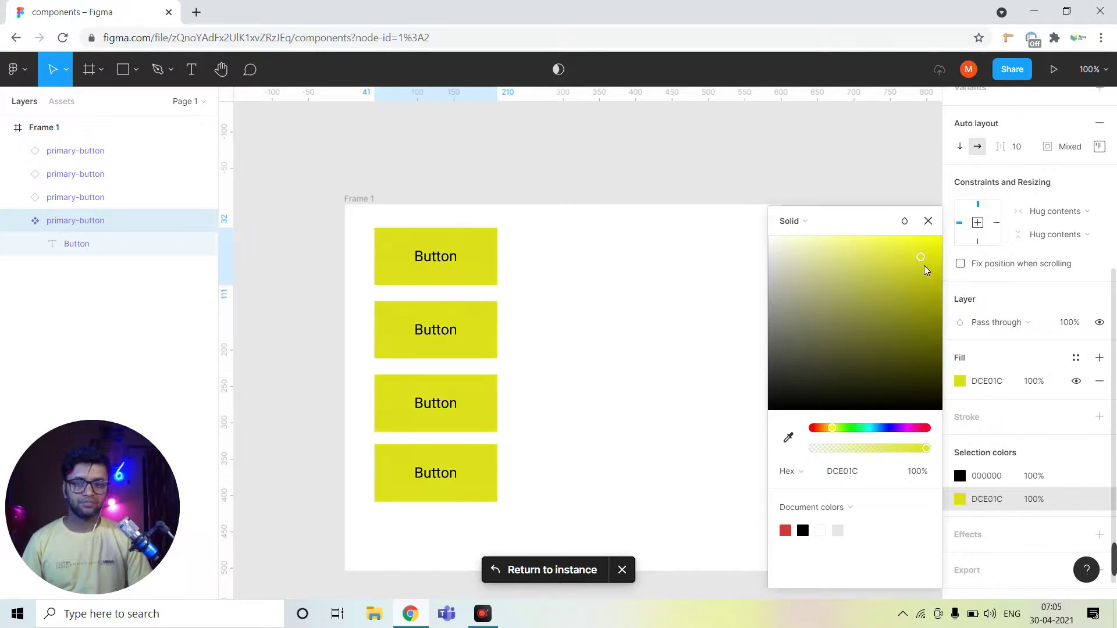
{"action": "left_click_drag", "start_coordinate": [833, 431], "coordinate": [847, 432]}
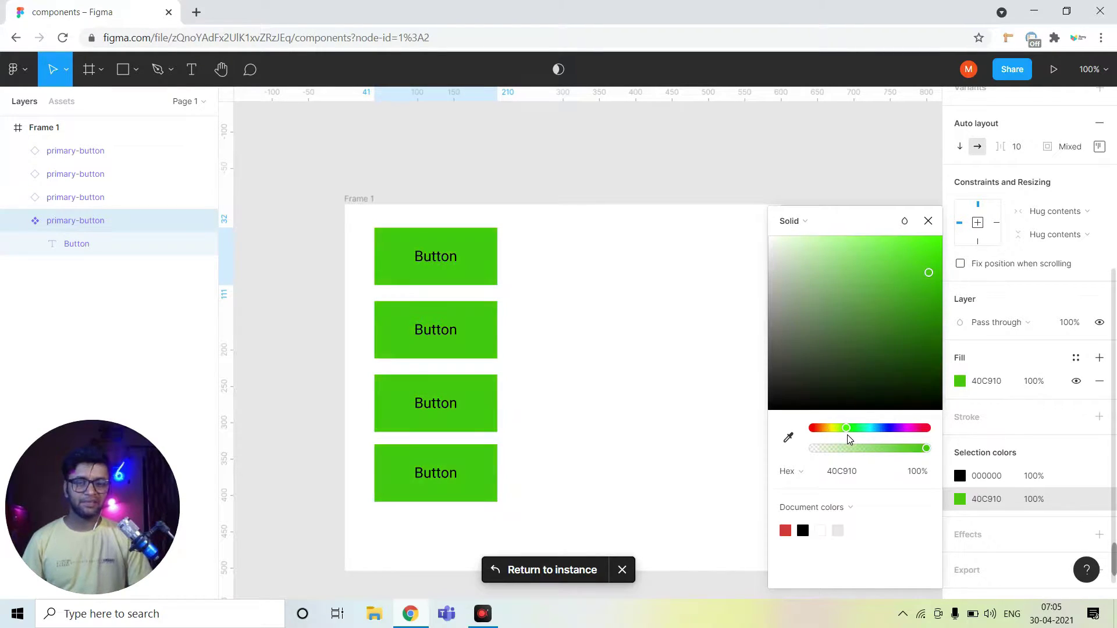
{"action": "left_click_drag", "start_coordinate": [871, 299], "coordinate": [929, 236]}
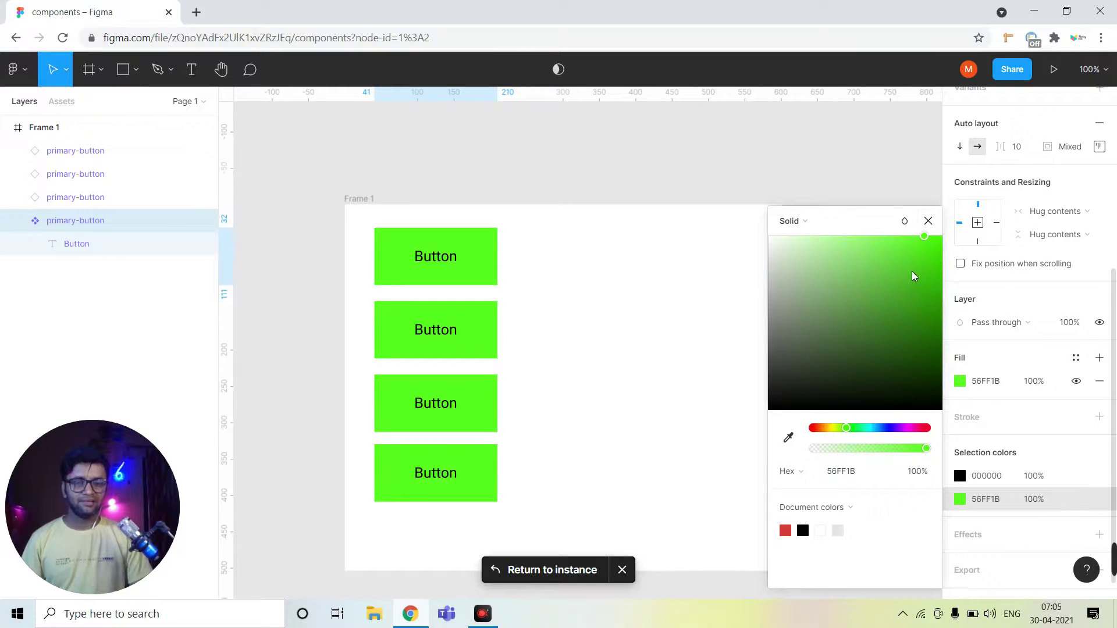
{"action": "left_click_drag", "start_coordinate": [918, 279], "coordinate": [918, 275]}
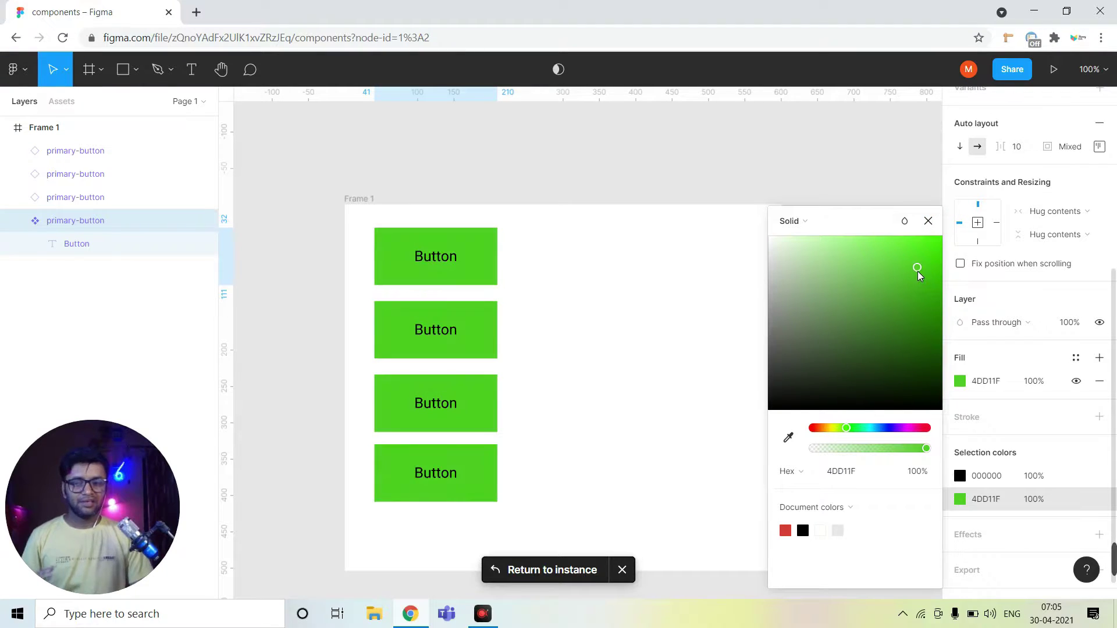
{"action": "left_click", "coordinate": [927, 221]}
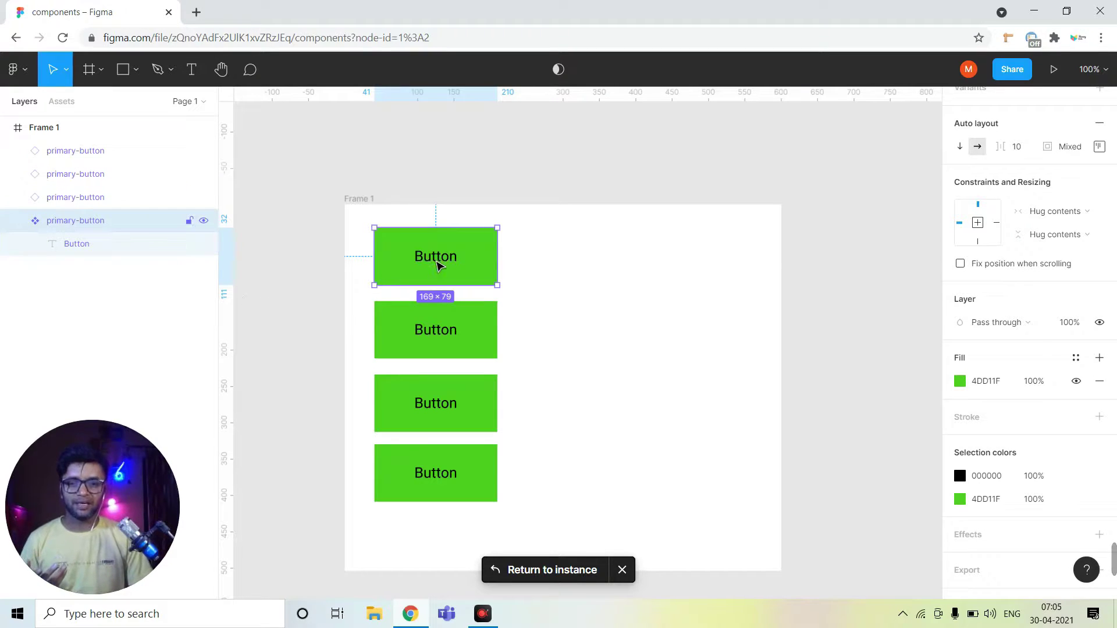
Step: Set the main button component's Button label fill to white FFFFFF
{"action": "double_click", "coordinate": [438, 263]}
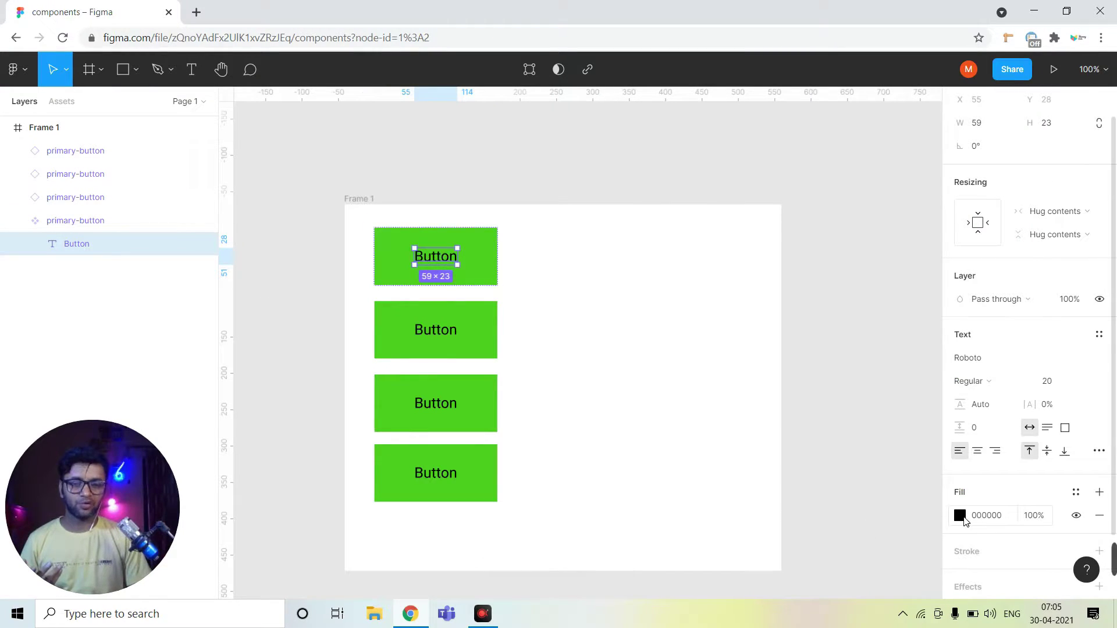
{"action": "left_click", "coordinate": [960, 516]}
{"action": "left_click_drag", "start_coordinate": [873, 337], "coordinate": [768, 235]}
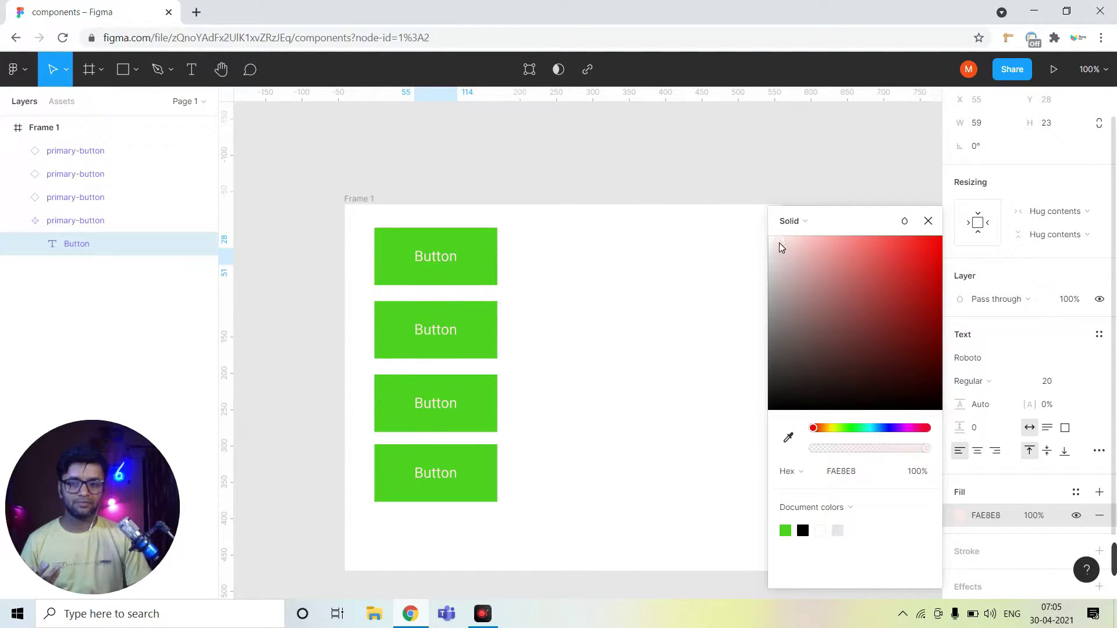
{"action": "left_click", "coordinate": [928, 221]}
{"action": "left_click", "coordinate": [576, 291]}
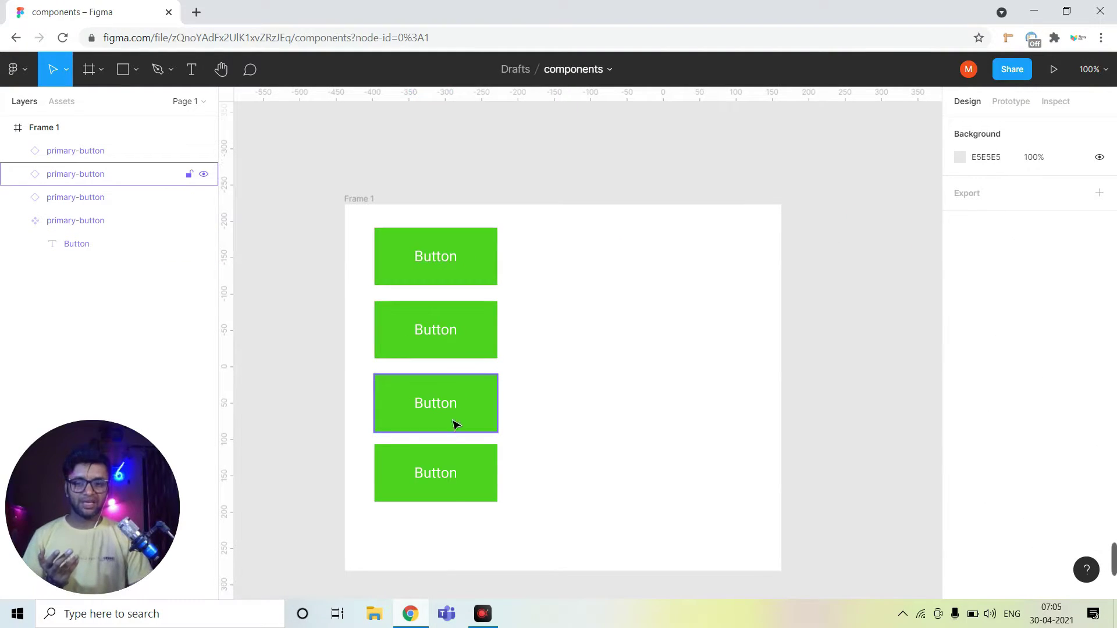
{"action": "double_click", "coordinate": [442, 265]}
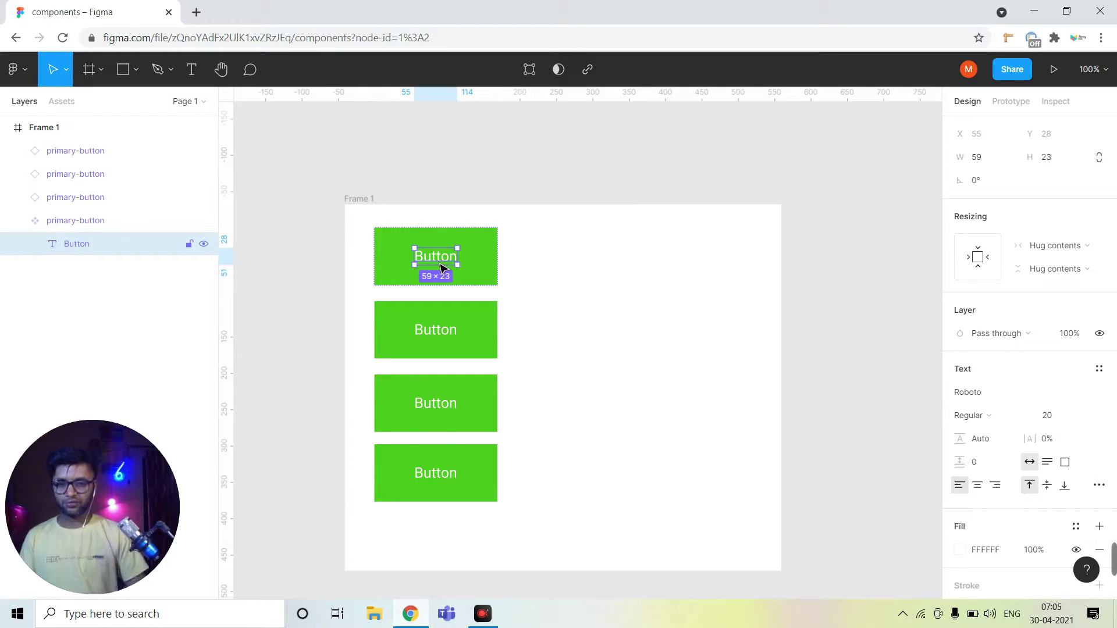
{"action": "double_click", "coordinate": [441, 265]}
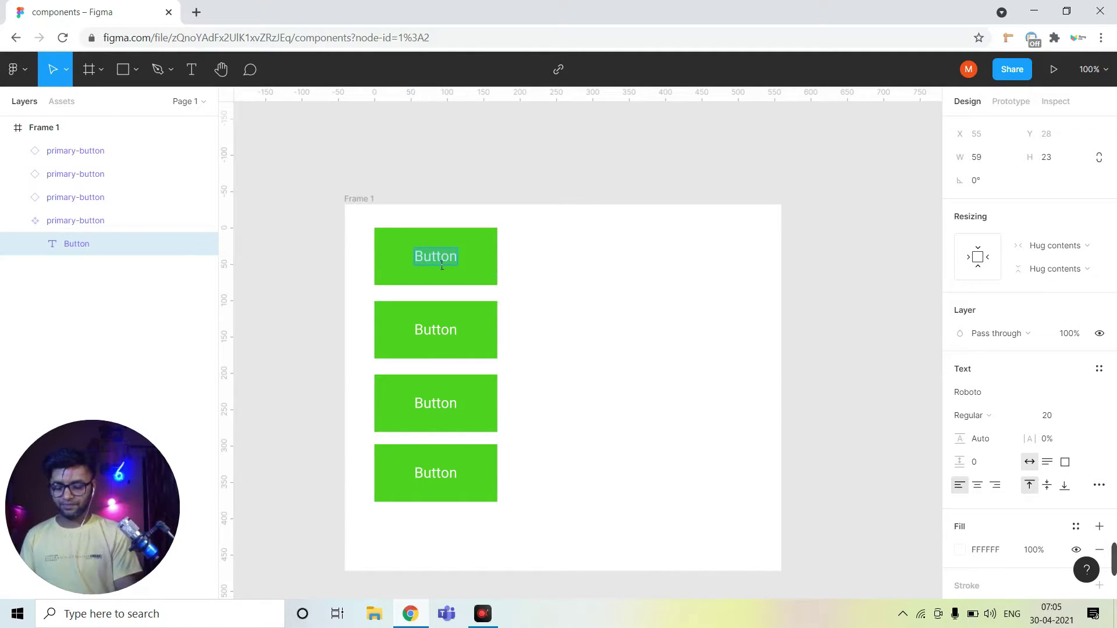
{"action": "type", "text": "Click Me"}
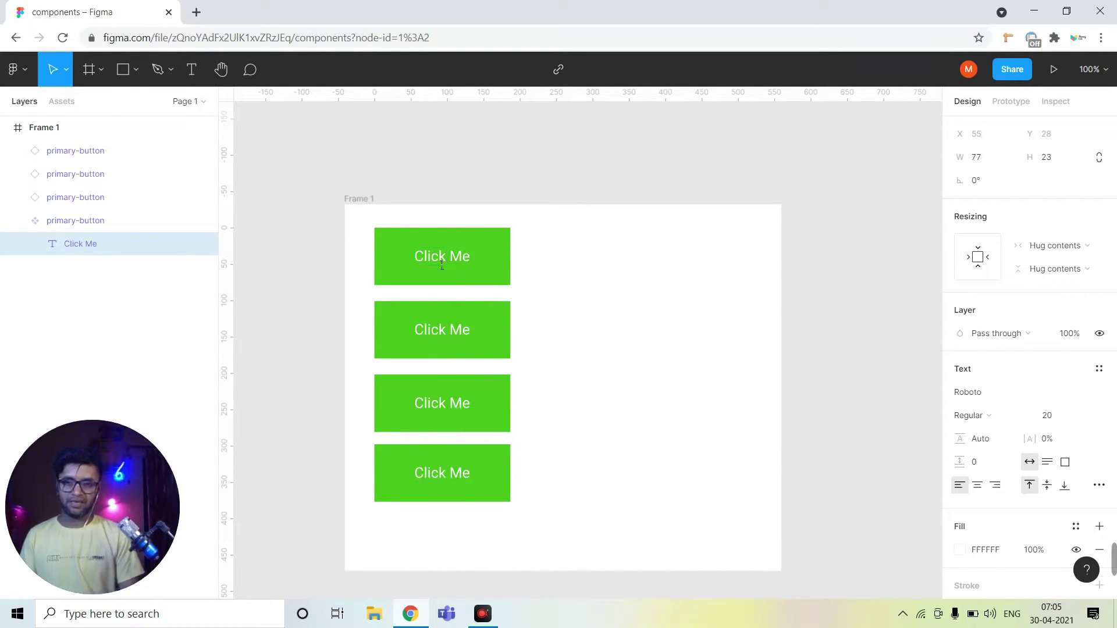
{"action": "key", "text": "Escape"}
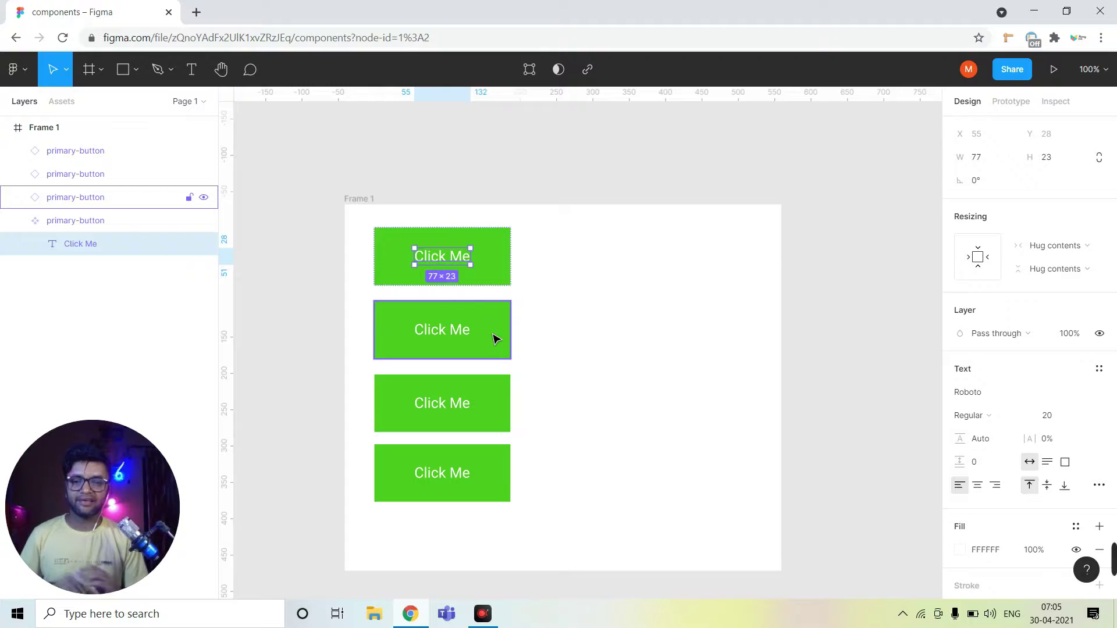
{"action": "left_click", "coordinate": [539, 336]}
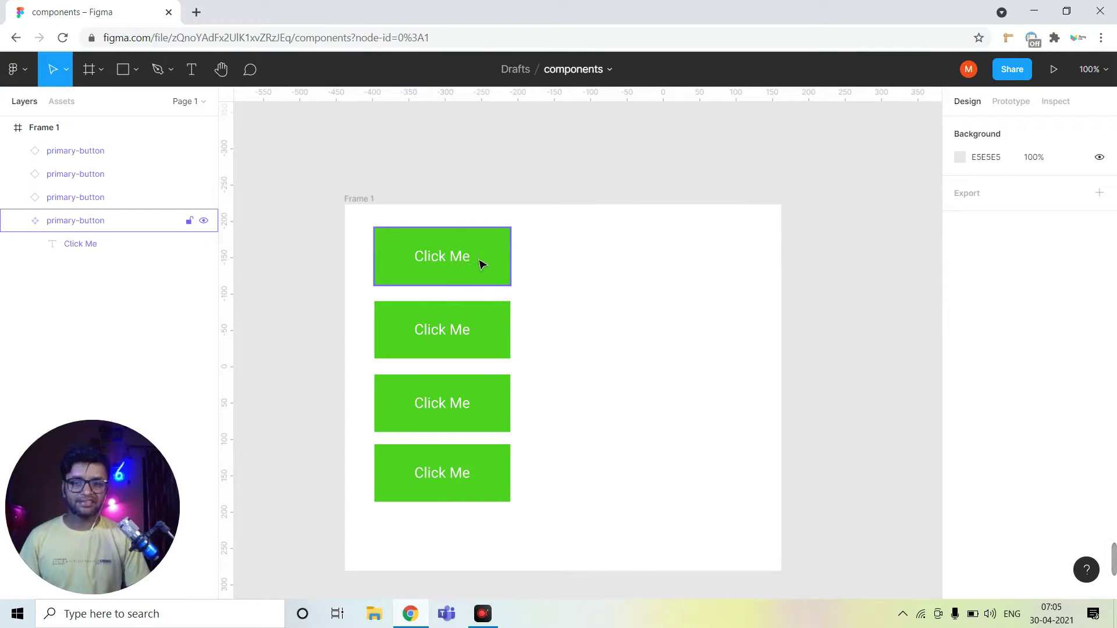
{"action": "key", "text": "ctrl+z"}
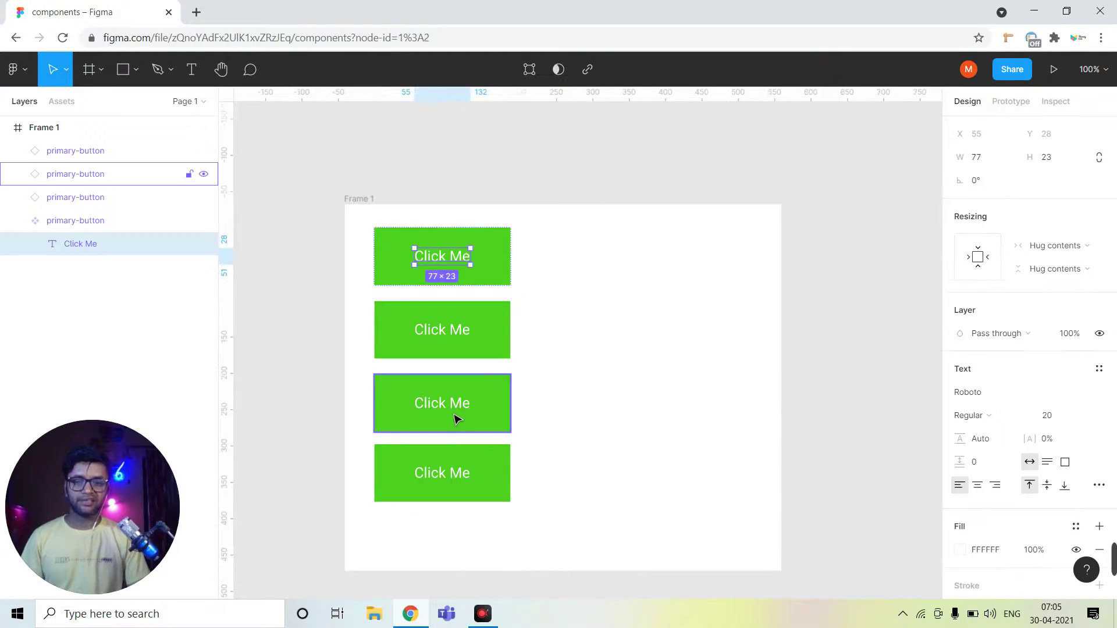
{"action": "key", "text": "ctrl+z"}
{"action": "key", "text": "ctrl+z"}
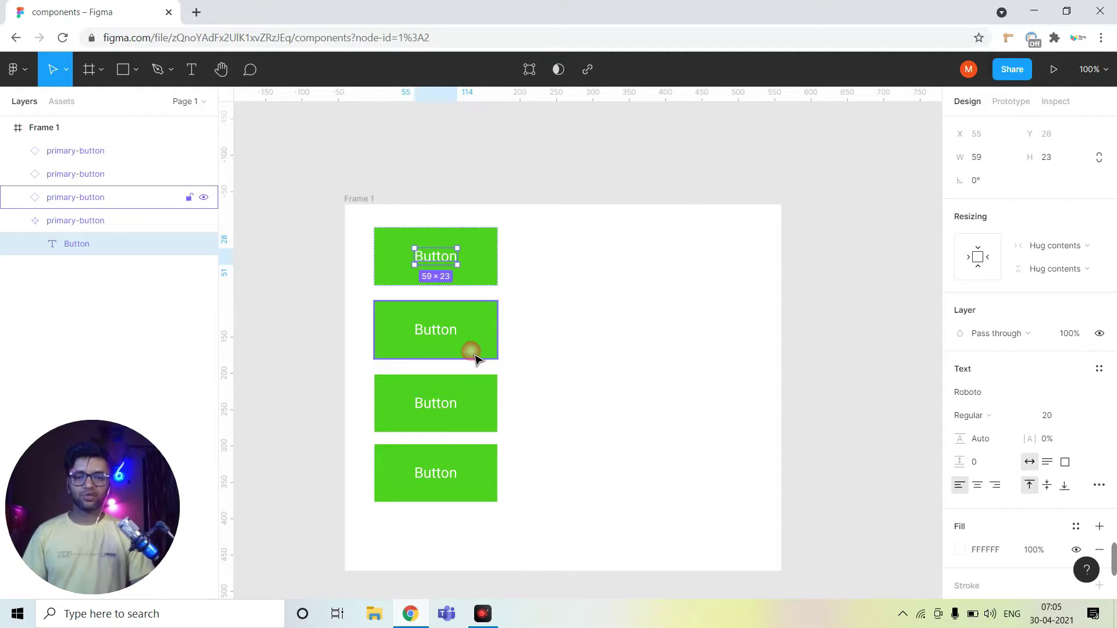
{"action": "left_click", "coordinate": [481, 327]}
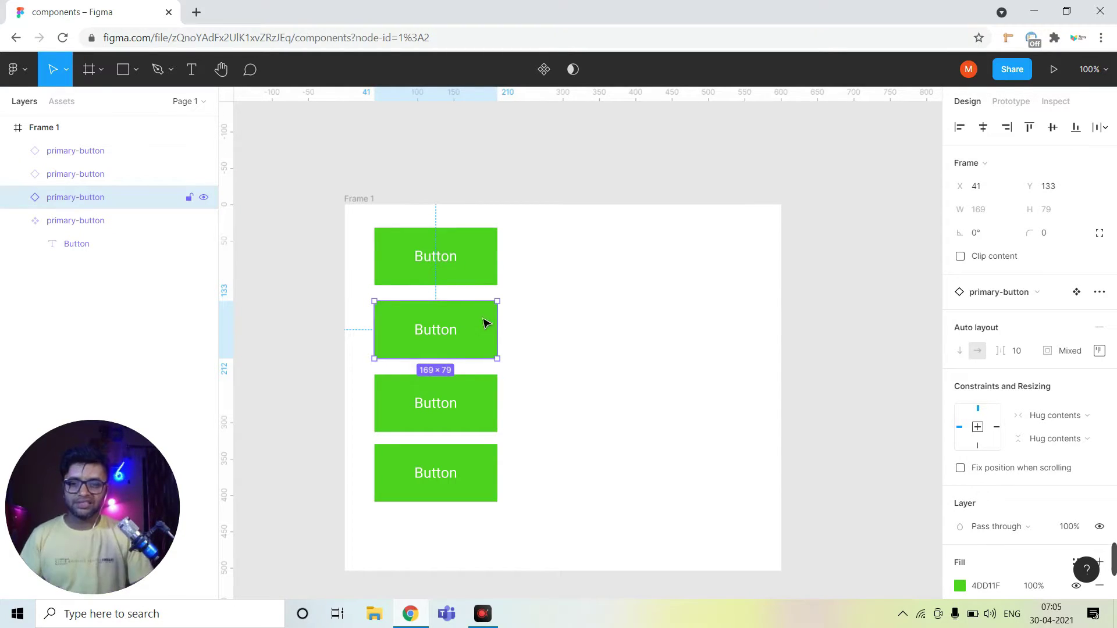
{"action": "left_click", "coordinate": [469, 267]}
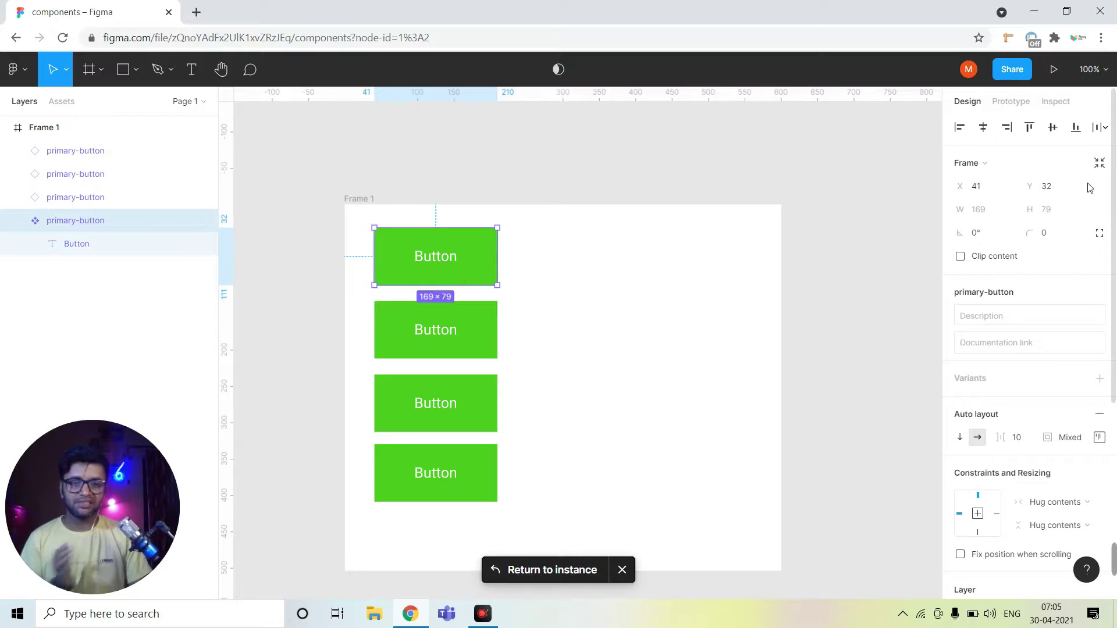
{"action": "left_click", "coordinate": [1043, 234]}
{"action": "type", "text": "0"}
{"action": "key", "text": "Return"}
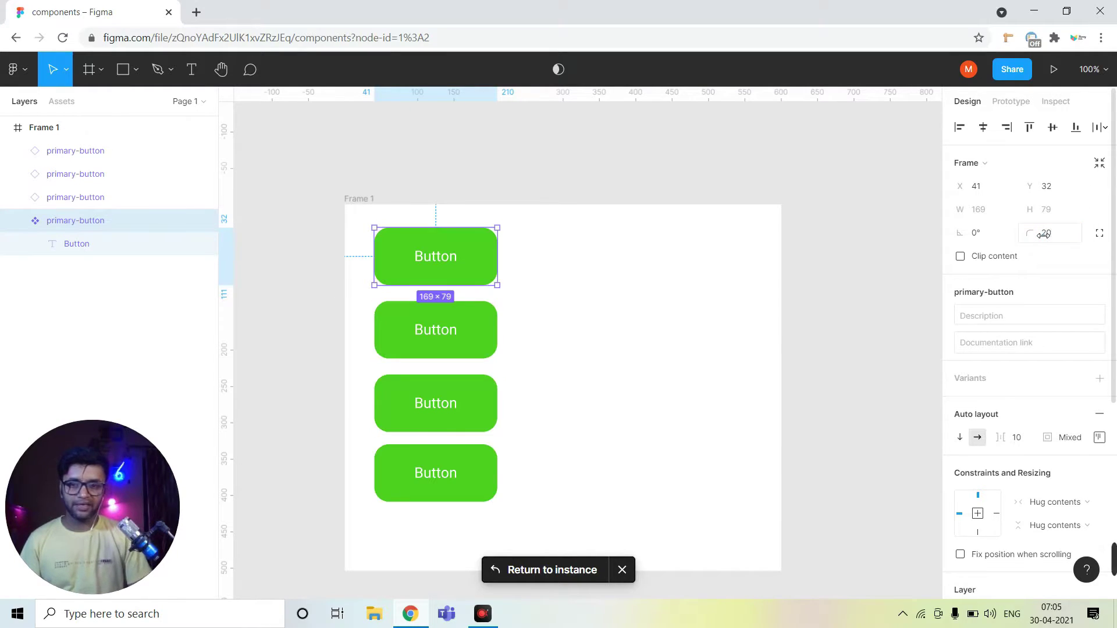
{"action": "left_click", "coordinate": [752, 344]}
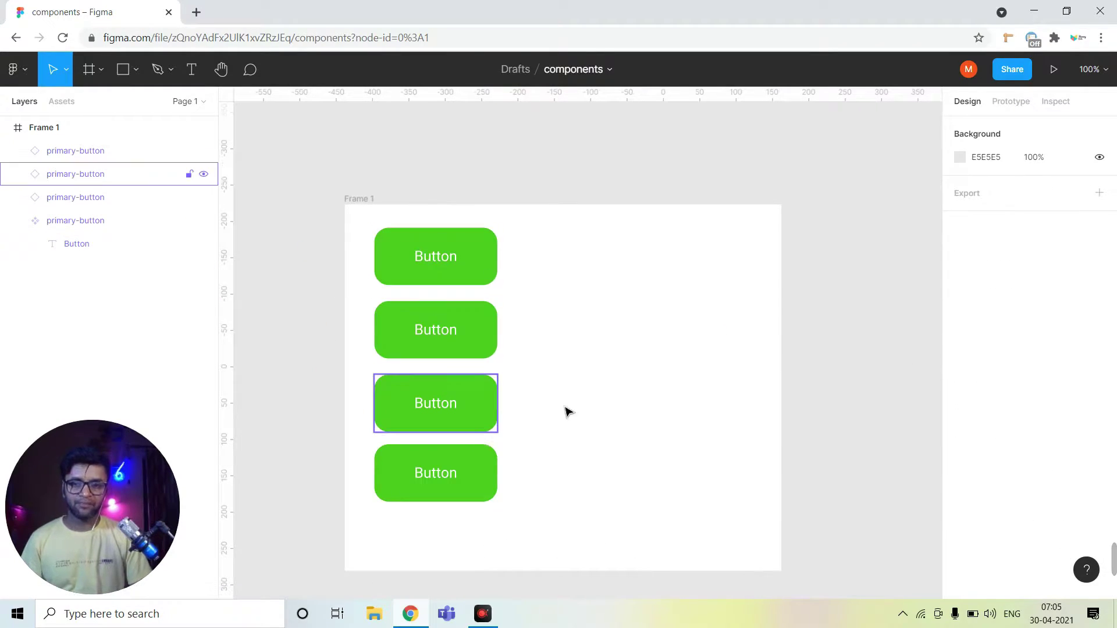
{"action": "key", "text": "ctrl+z"}
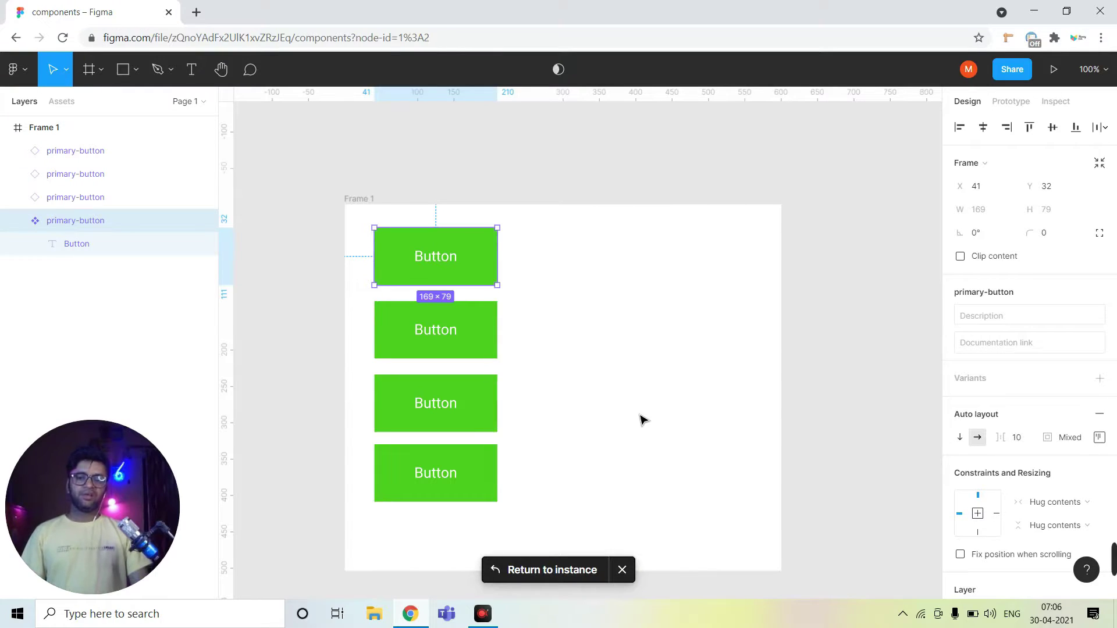
Step: Detach the second green button from the primary-button component and check it in the layers
{"action": "left_click", "coordinate": [474, 331]}
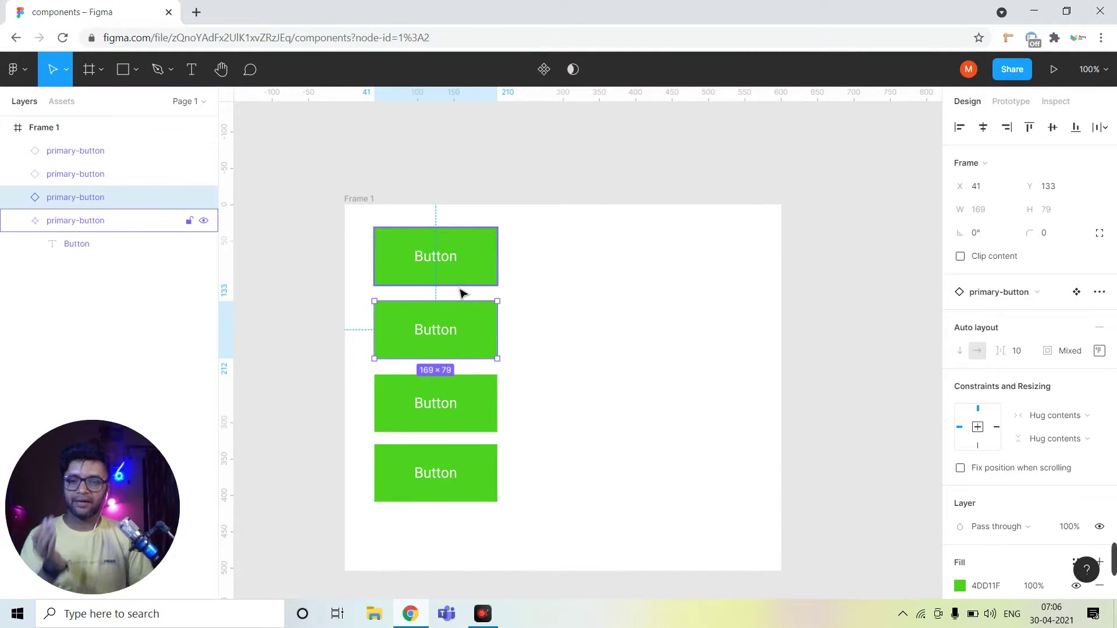
{"action": "right_click", "coordinate": [473, 328]}
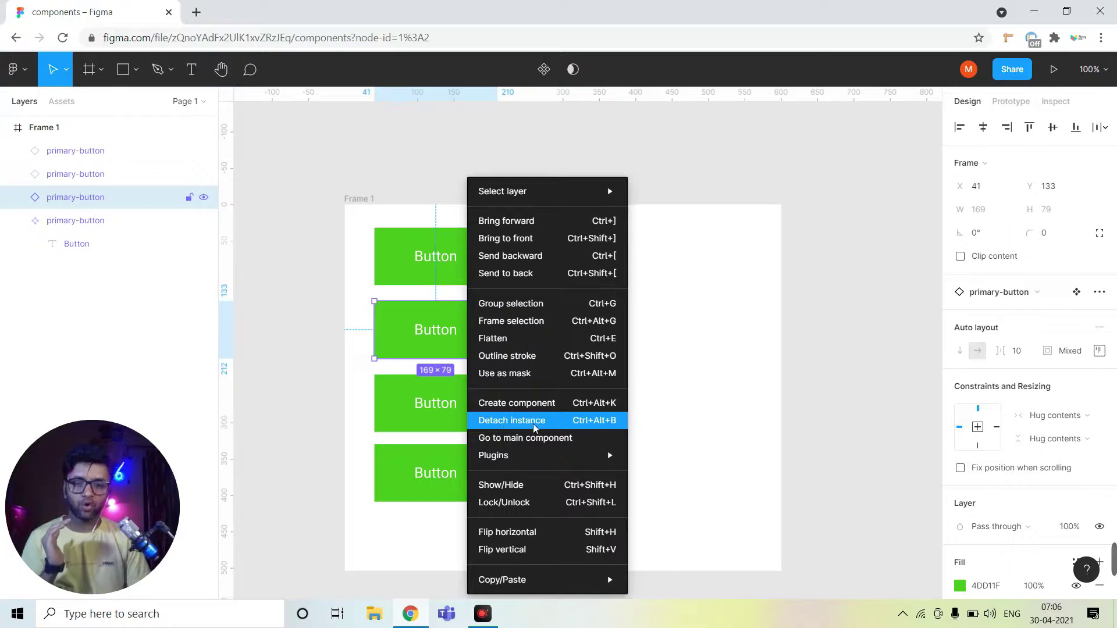
{"action": "left_click", "coordinate": [563, 427]}
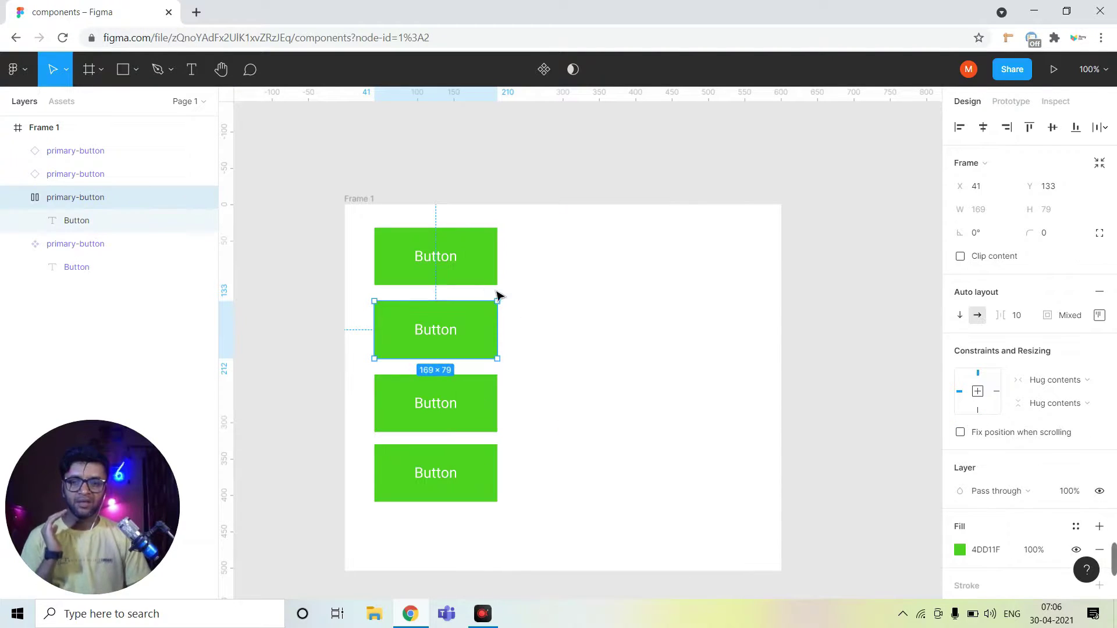
{"action": "left_click", "coordinate": [486, 274]}
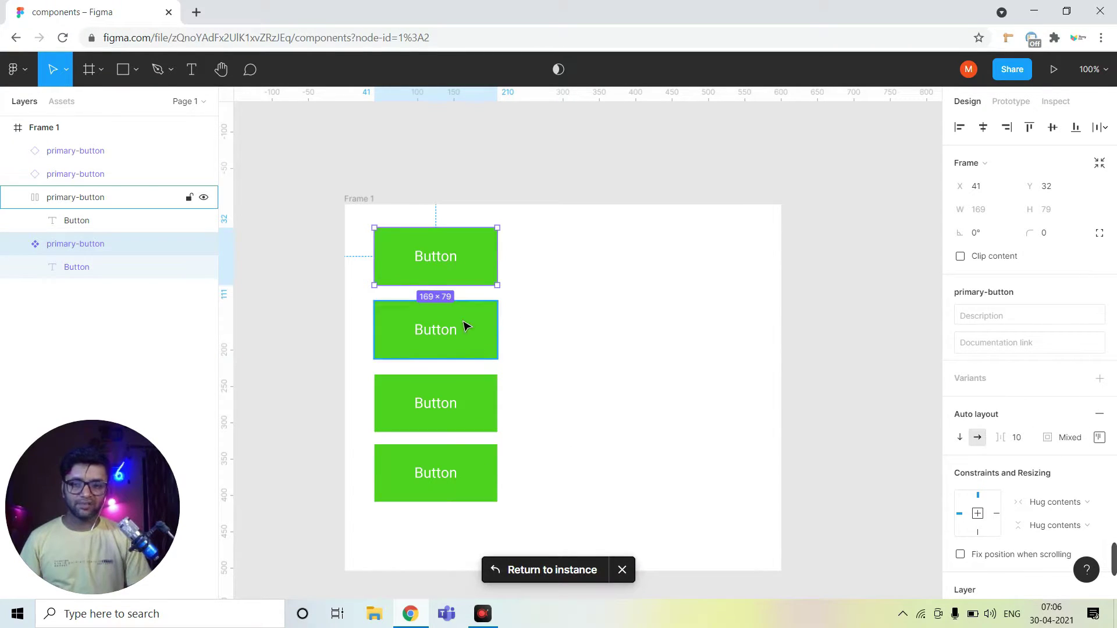
{"action": "left_click", "coordinate": [17, 197]}
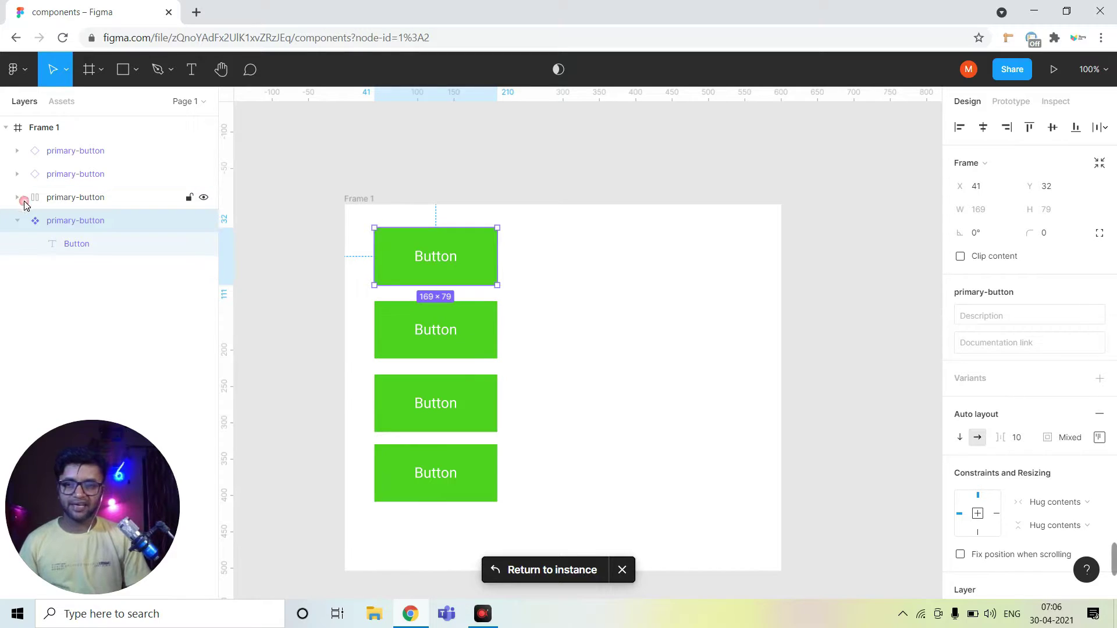
{"action": "left_click", "coordinate": [50, 198]}
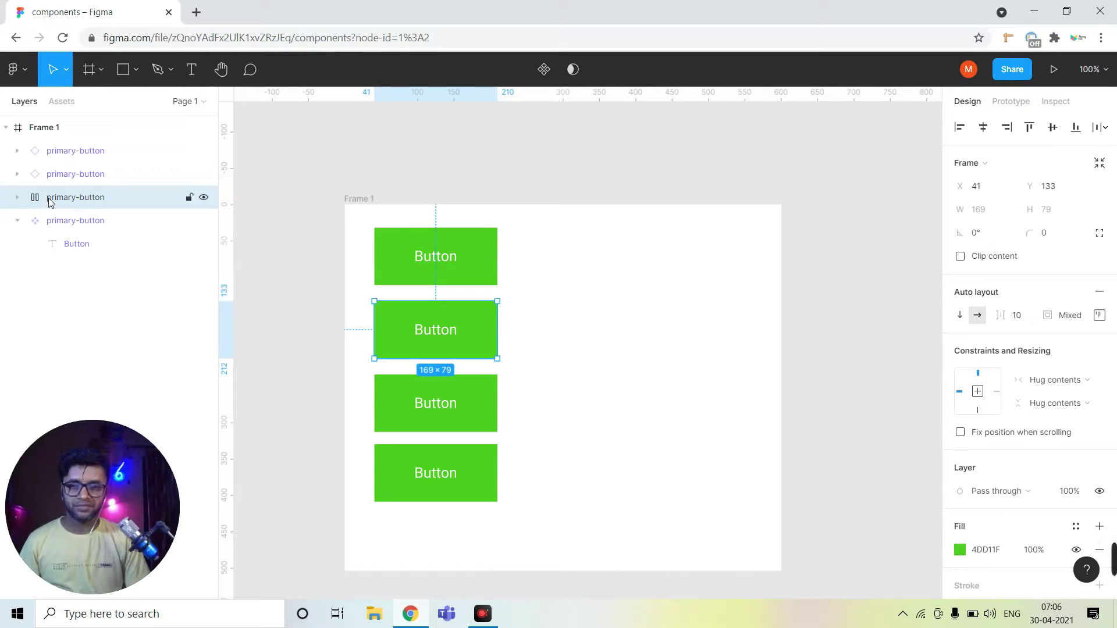
Step: Undo the detach, then detach the second button from primary-button again
{"action": "key", "text": "ctrl+z"}
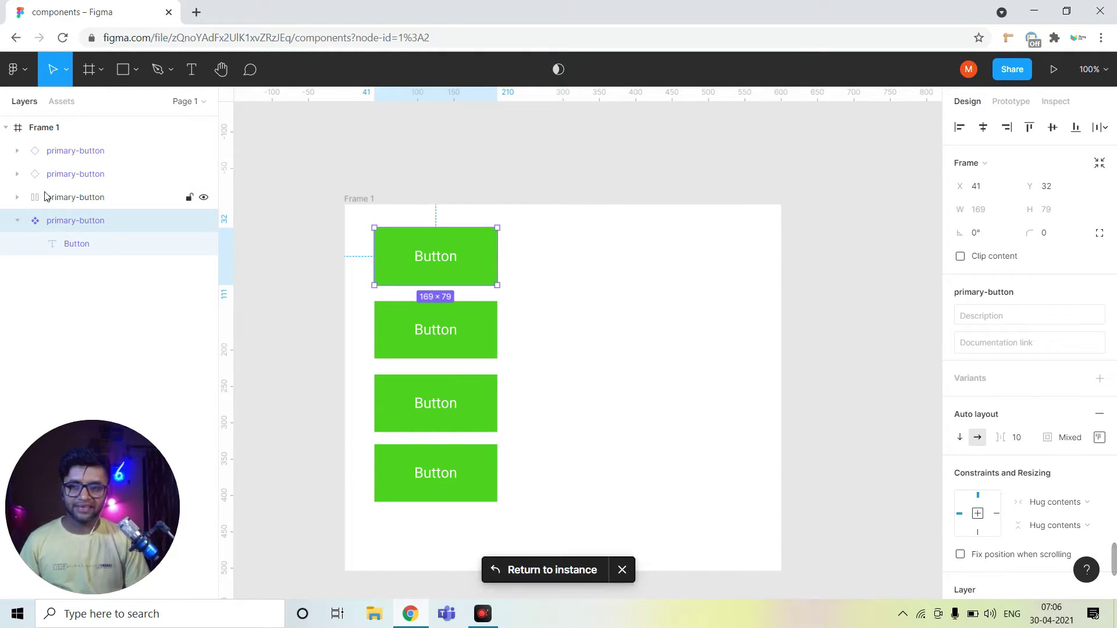
{"action": "left_click", "coordinate": [44, 197]}
{"action": "key", "text": "ctrl+z"}
{"action": "left_click", "coordinate": [44, 206]}
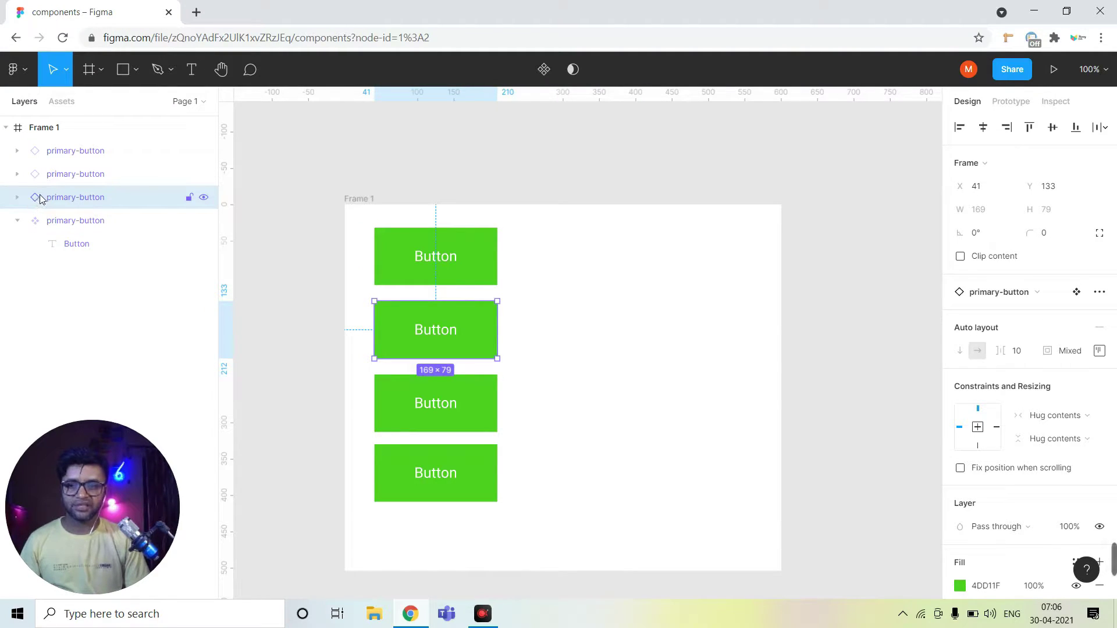
{"action": "right_click", "coordinate": [430, 326]}
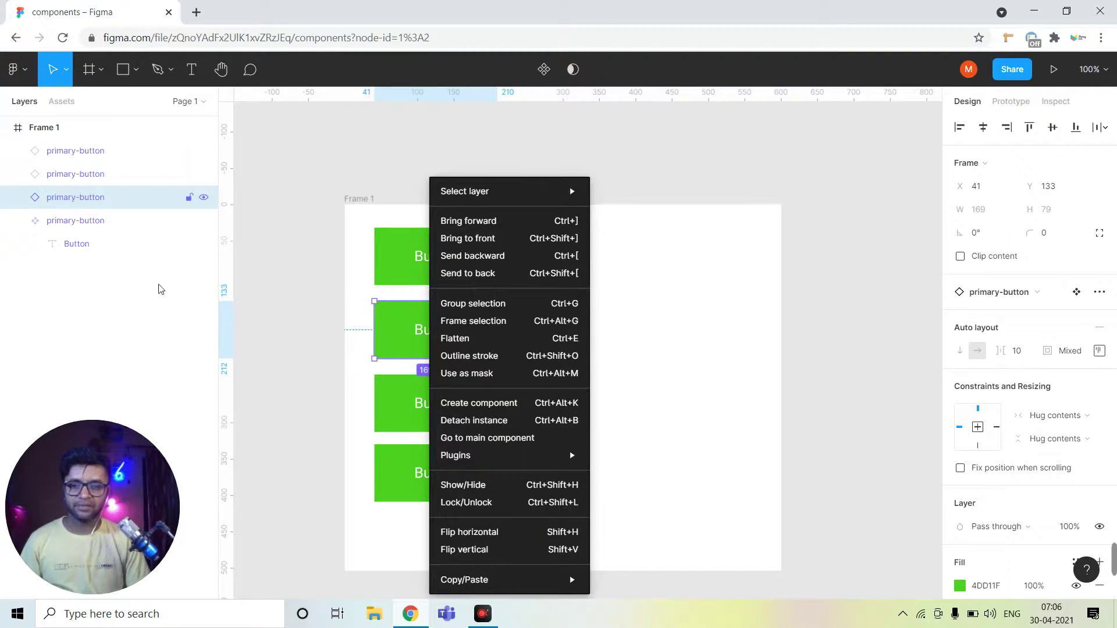
{"action": "left_click", "coordinate": [480, 428]}
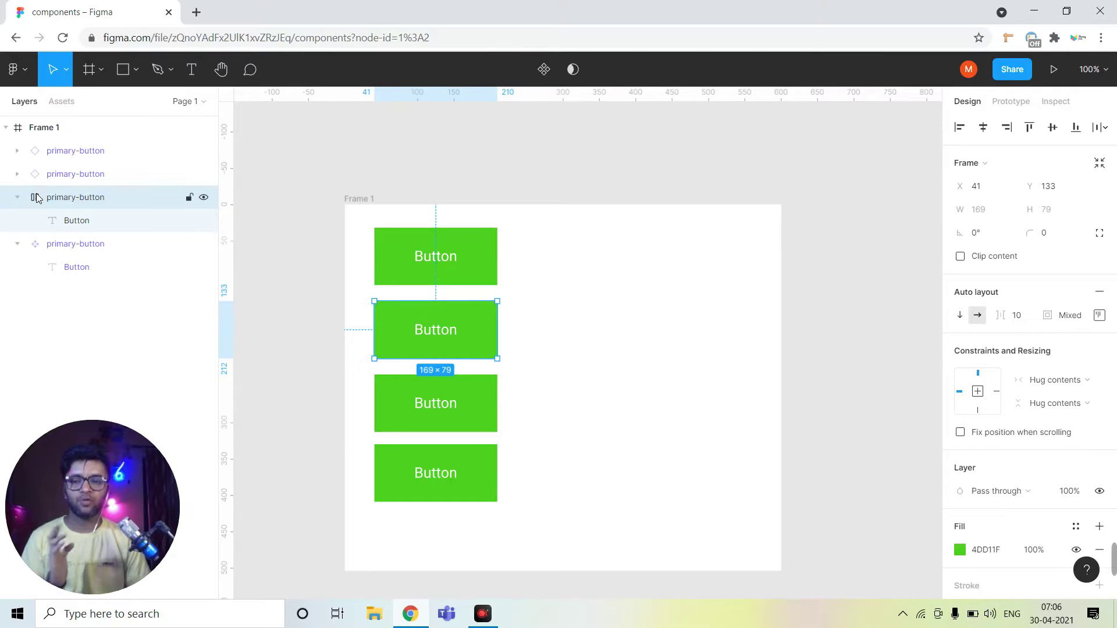
{"action": "left_click", "coordinate": [449, 276]}
Step: Change the main component's fill to a different green, 40CA0F
{"action": "scroll", "coordinate": [992, 456], "scroll_direction": "down", "scroll_amount": 1}
{"action": "scroll", "coordinate": [983, 463], "scroll_direction": "down", "scroll_amount": 3}
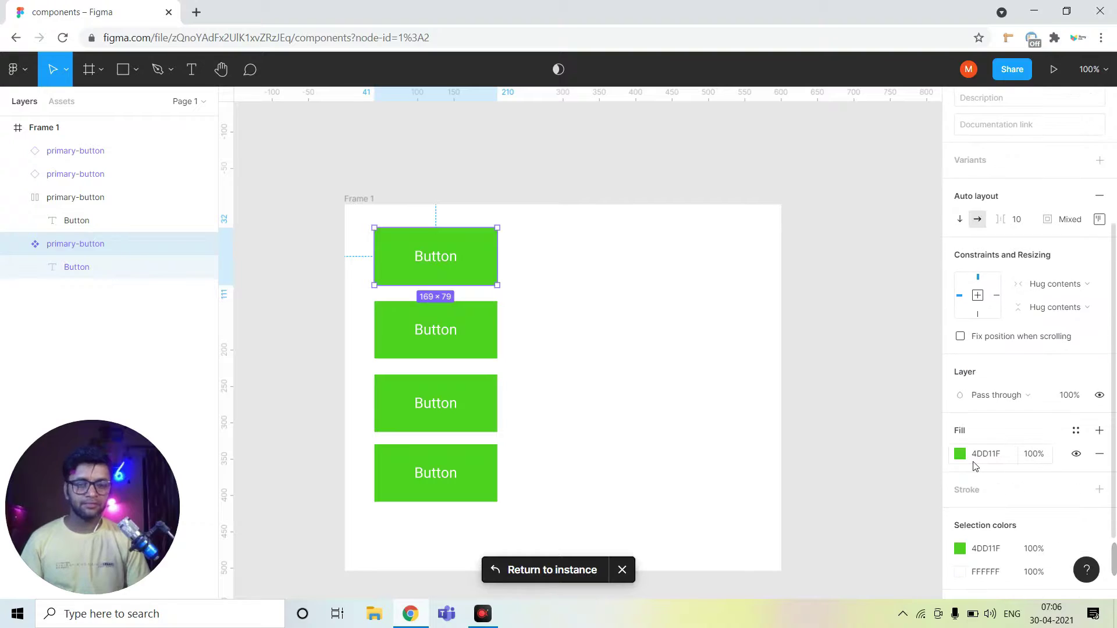
{"action": "left_click", "coordinate": [960, 454]}
{"action": "mouse_move", "coordinate": [845, 294]}
{"action": "left_mouse_down"}
{"action": "mouse_move", "coordinate": [938, 243]}
{"action": "mouse_move", "coordinate": [917, 275]}
{"action": "mouse_move", "coordinate": [930, 281]}
{"action": "left_mouse_up"}
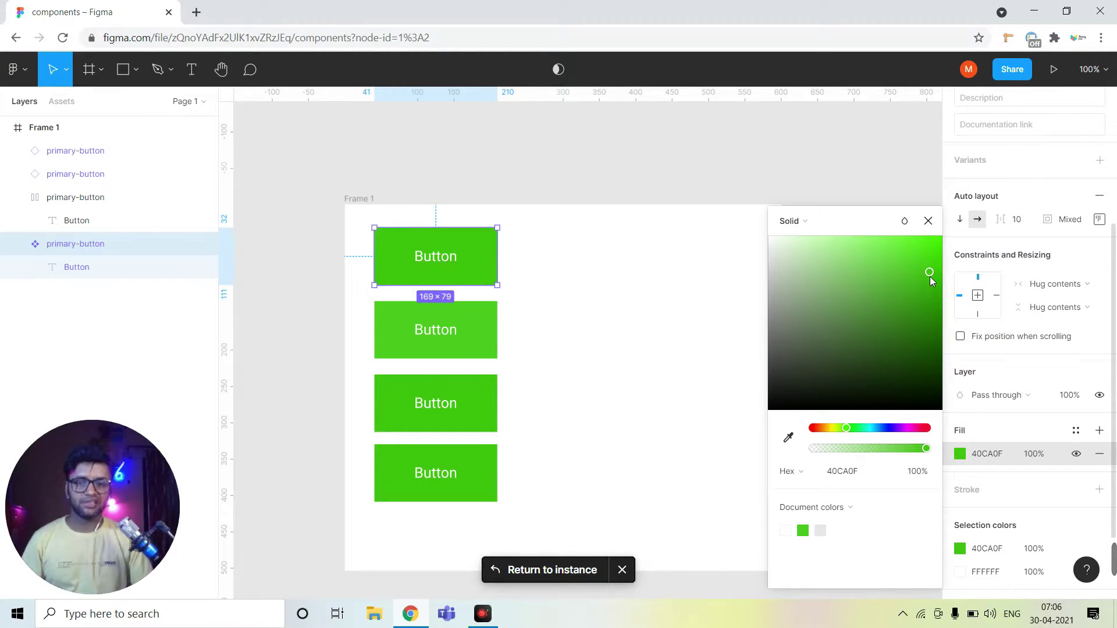
Step: Delete the detached second green button, leaving three buttons
{"action": "left_click", "coordinate": [927, 220]}
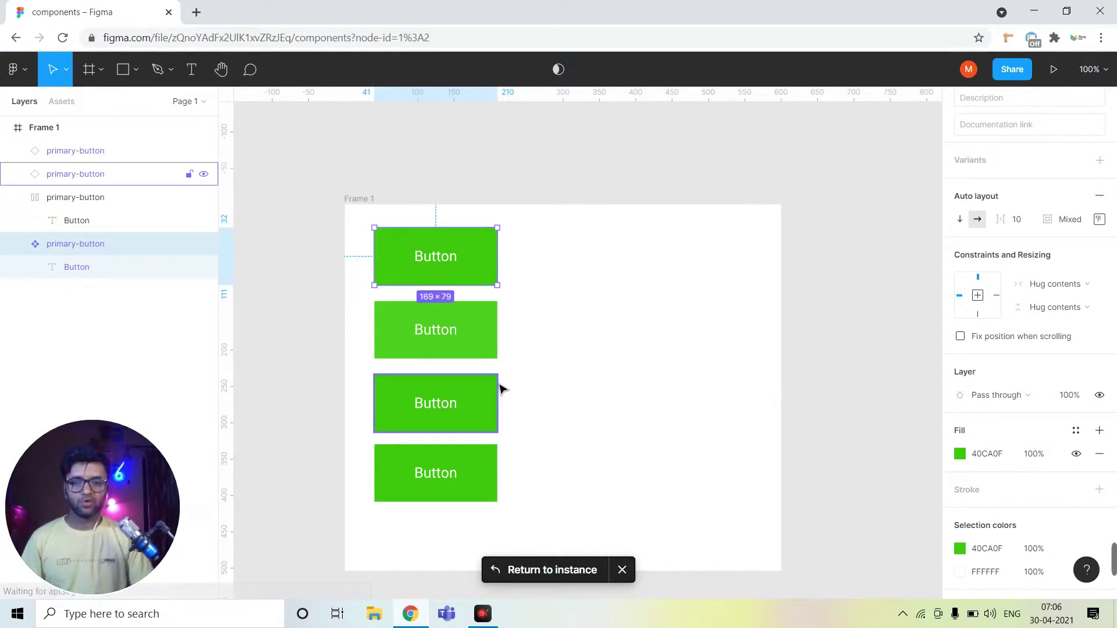
{"action": "left_click", "coordinate": [461, 354]}
{"action": "key", "text": "Delete"}
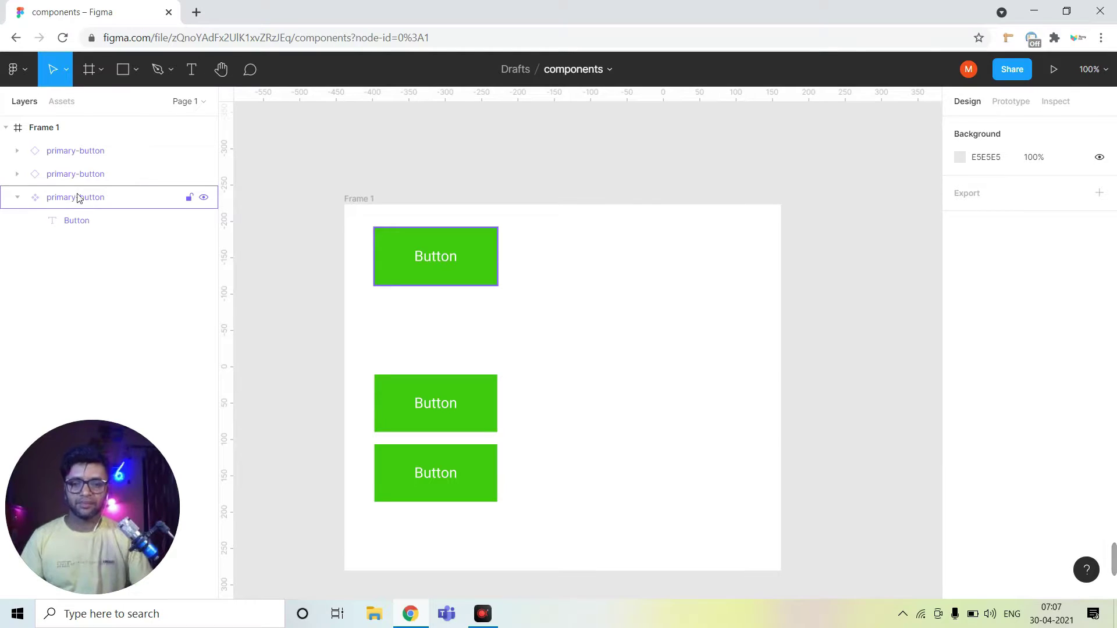
Step: Stack the two lower buttons evenly under the top one
{"action": "left_click_drag", "start_coordinate": [511, 535], "coordinate": [335, 372]}
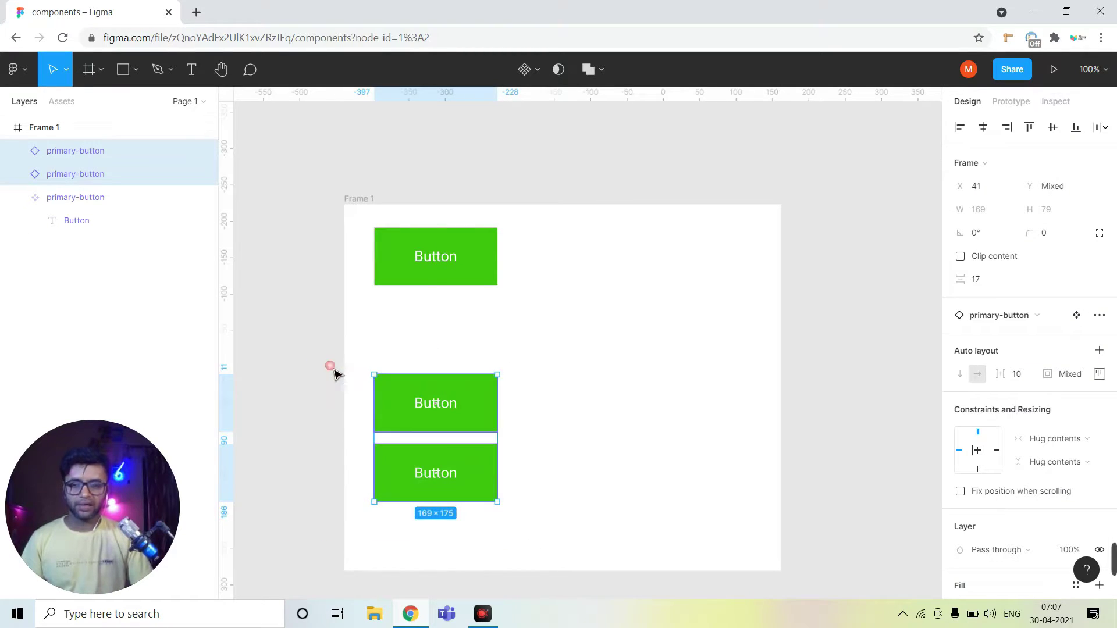
{"action": "key", "text": "shift+a"}
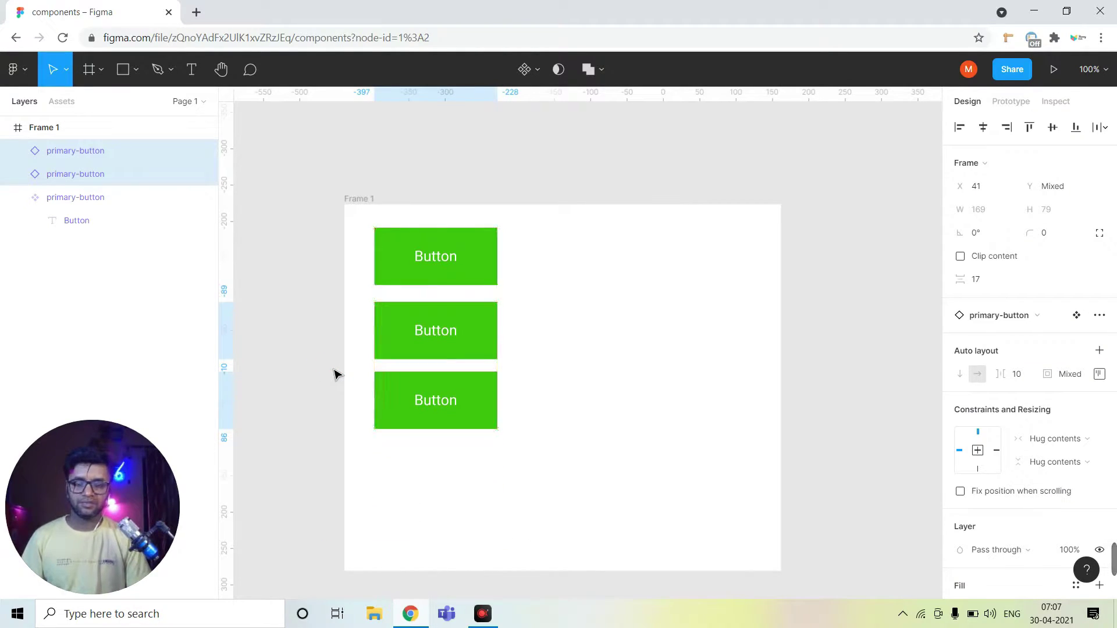
{"action": "left_click", "coordinate": [718, 419]}
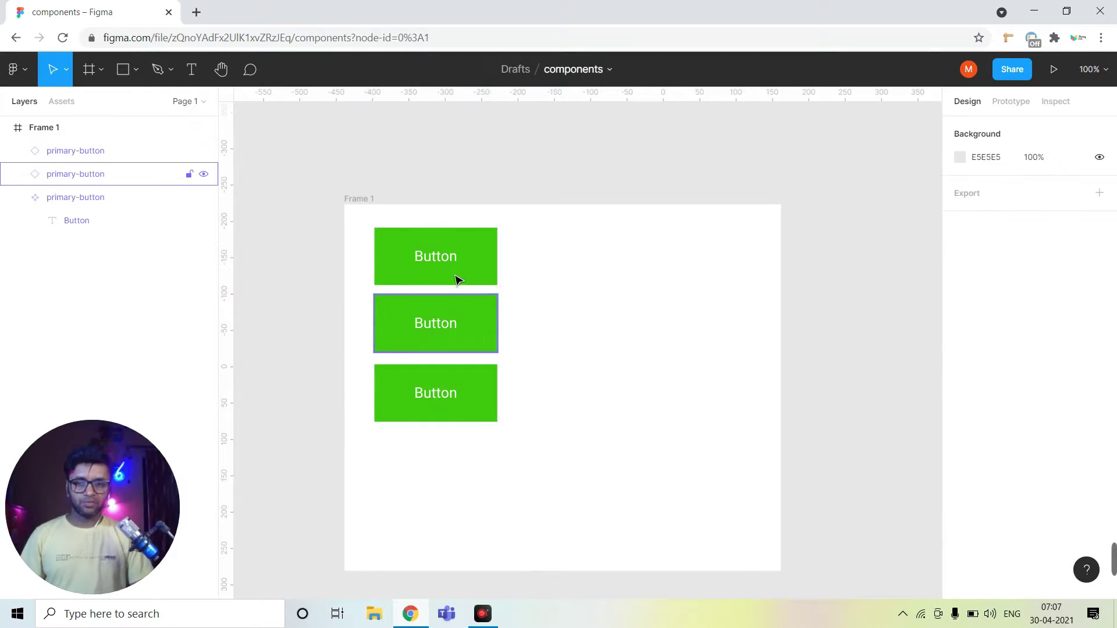
Step: Retype the top button's label as Click, then undo it back to Button
{"action": "double_click", "coordinate": [450, 267]}
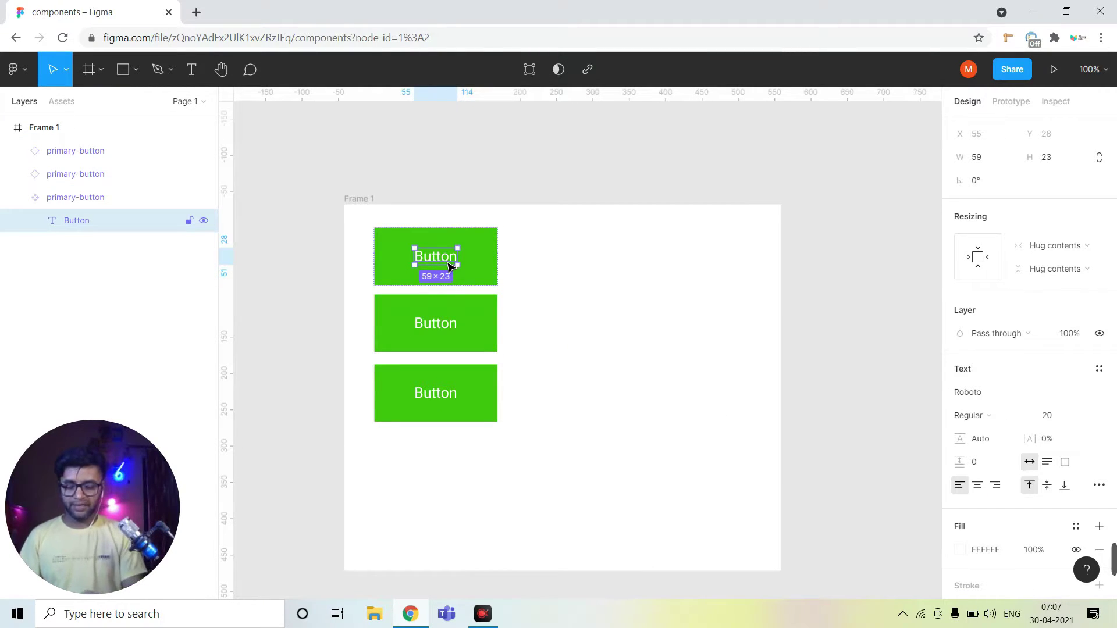
{"action": "double_click", "coordinate": [449, 266]}
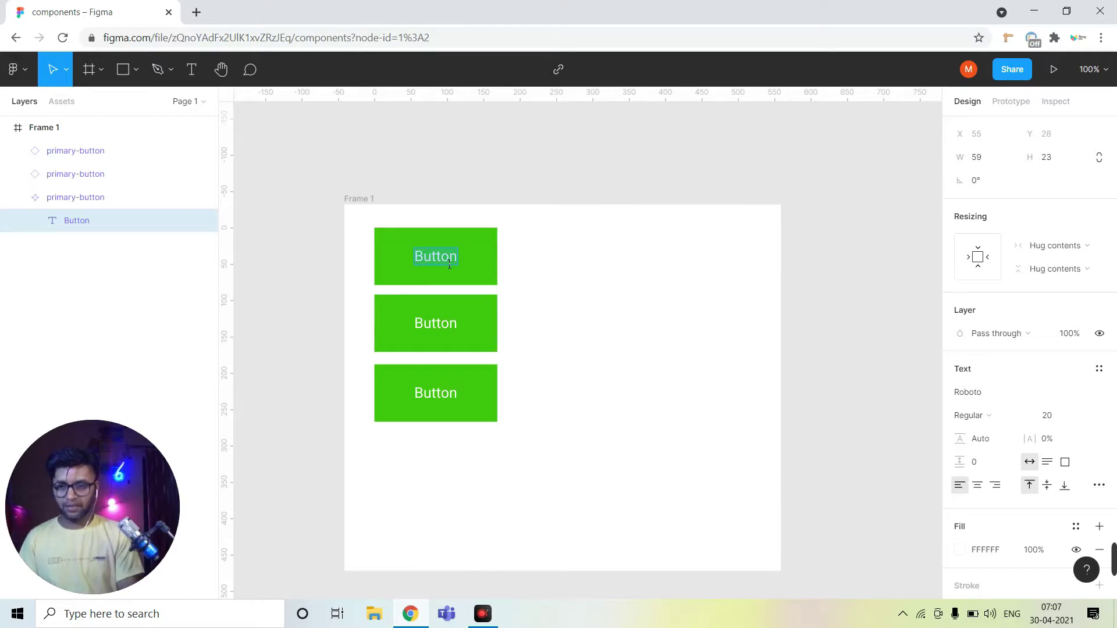
{"action": "type", "text": "Click"}
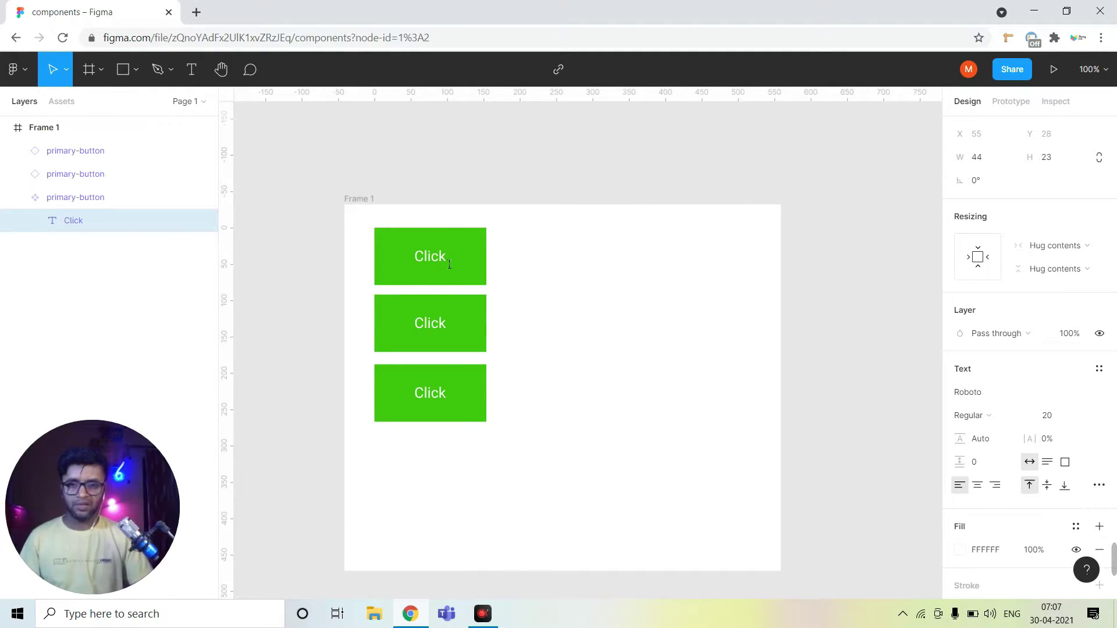
{"action": "key", "text": "Escape"}
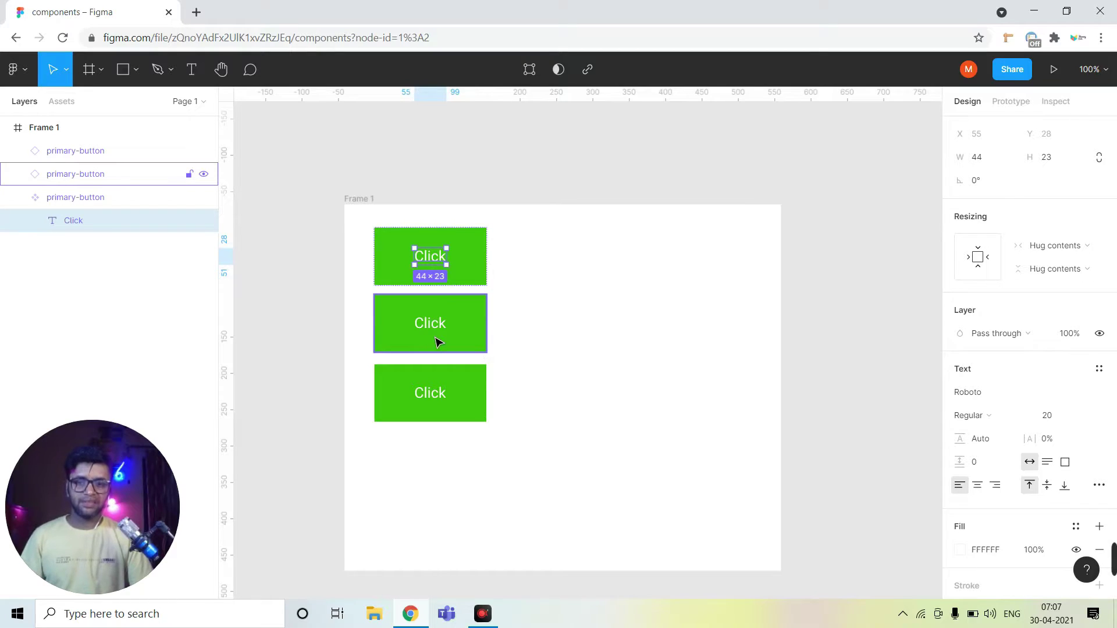
{"action": "key", "text": "Return"}
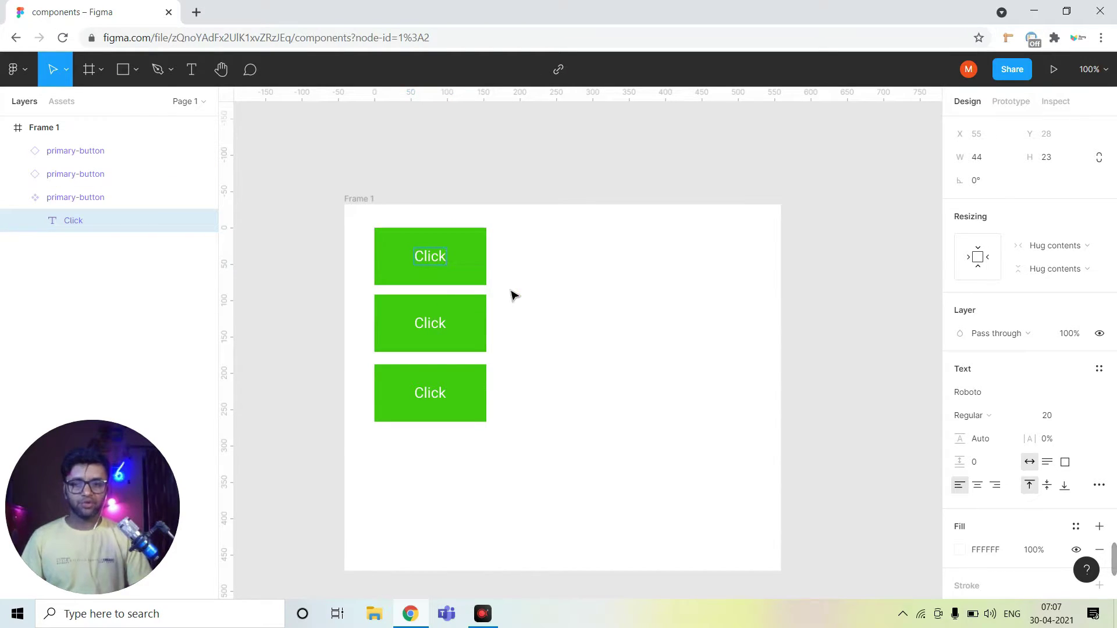
{"action": "key", "text": "ctrl+z"}
{"action": "key", "text": "Escape"}
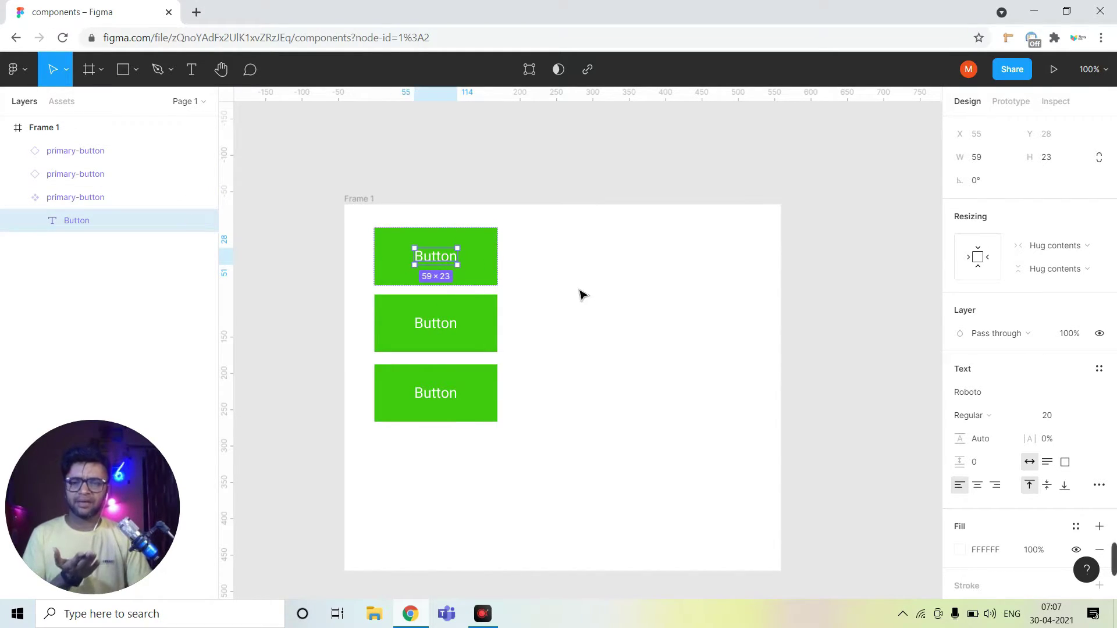
{"action": "left_click", "coordinate": [581, 295]}
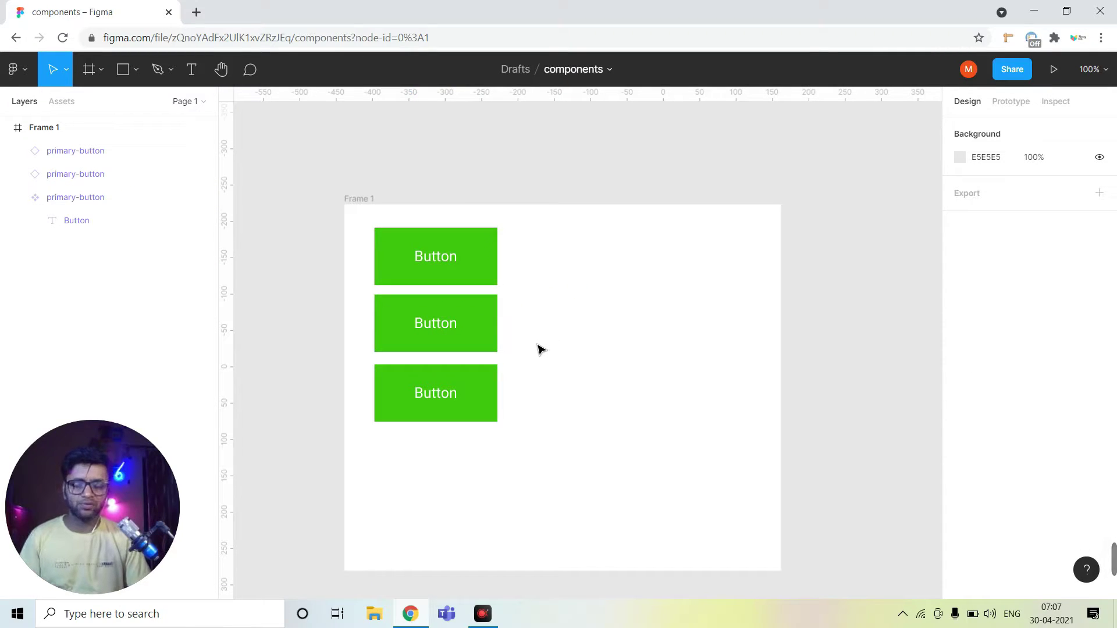
Step: Relabel the middle button 'Read More'
{"action": "double_click", "coordinate": [454, 327]}
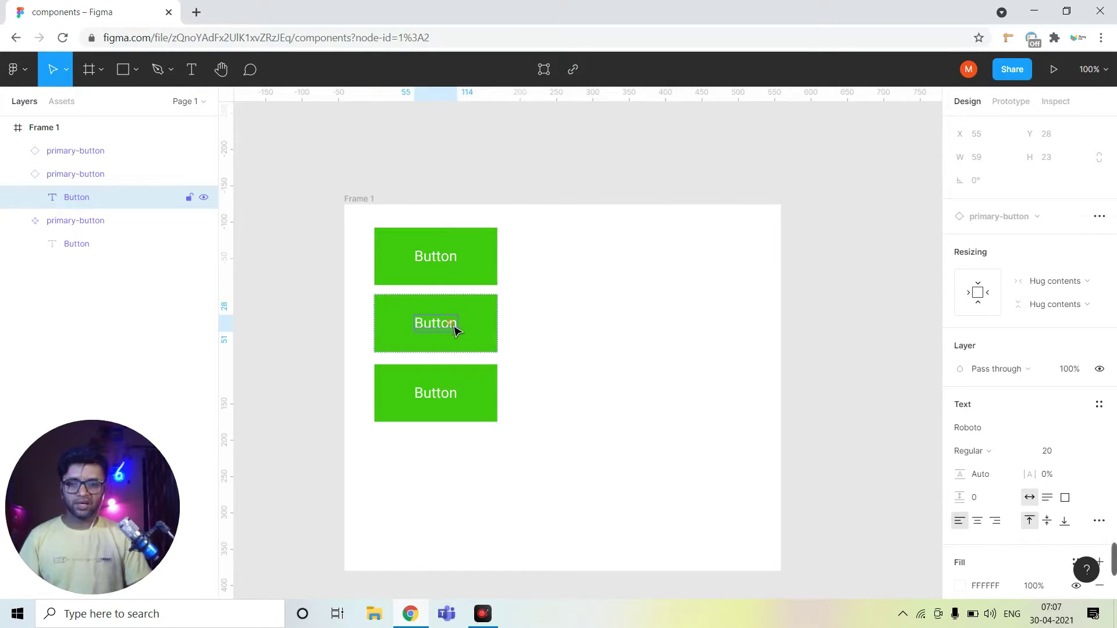
{"action": "double_click", "coordinate": [456, 327]}
{"action": "type", "text": "Re"}
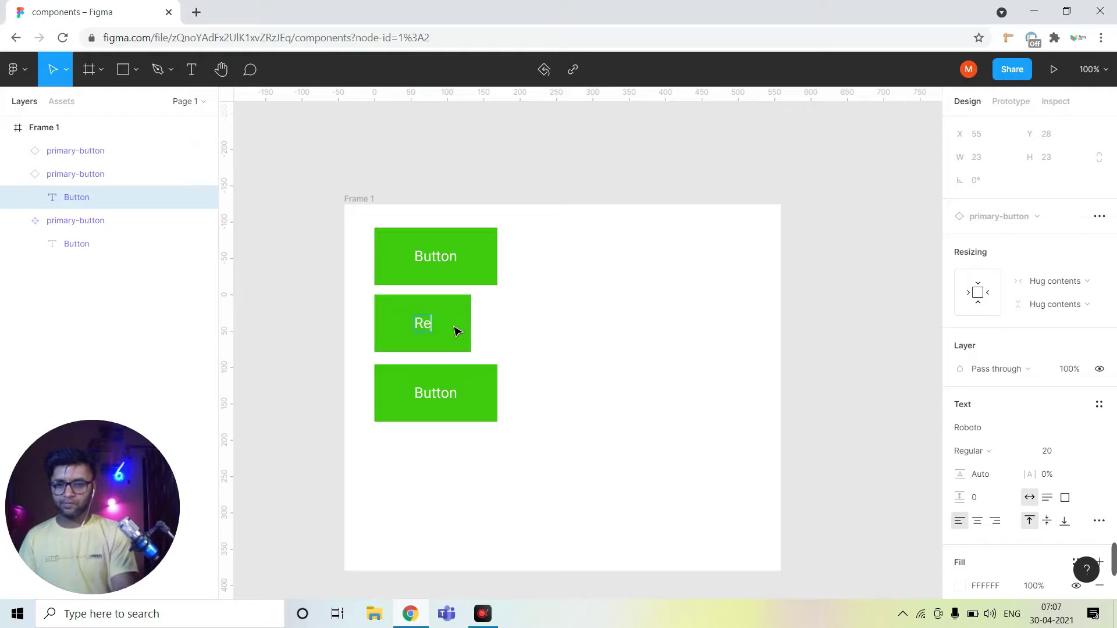
{"action": "type", "text": "ad More"}
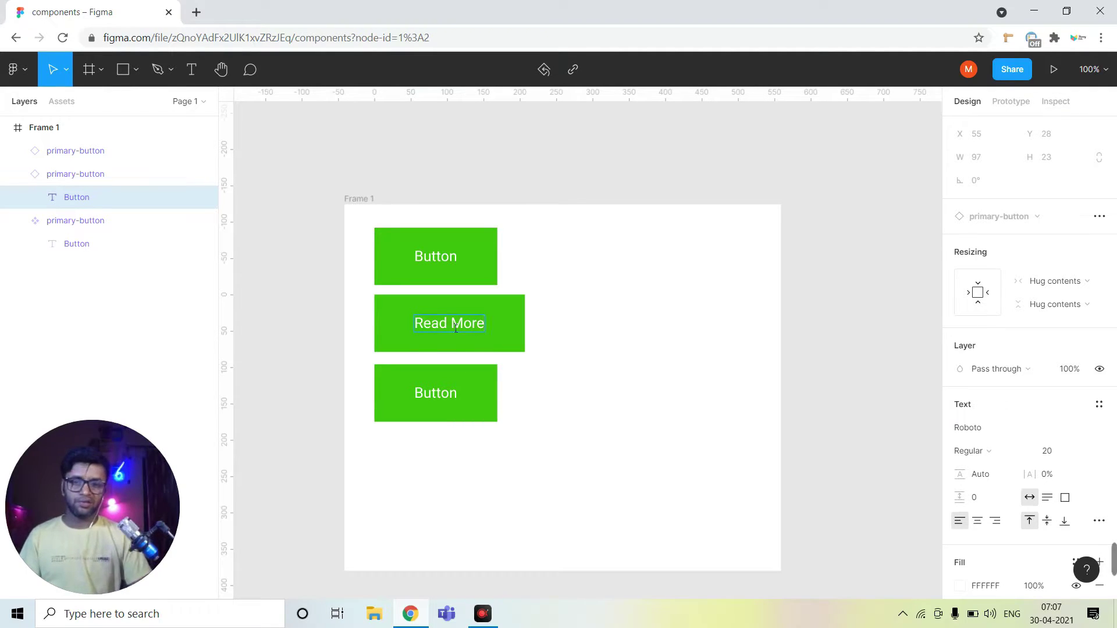
{"action": "key", "text": "Escape"}
{"action": "left_click", "coordinate": [499, 335]}
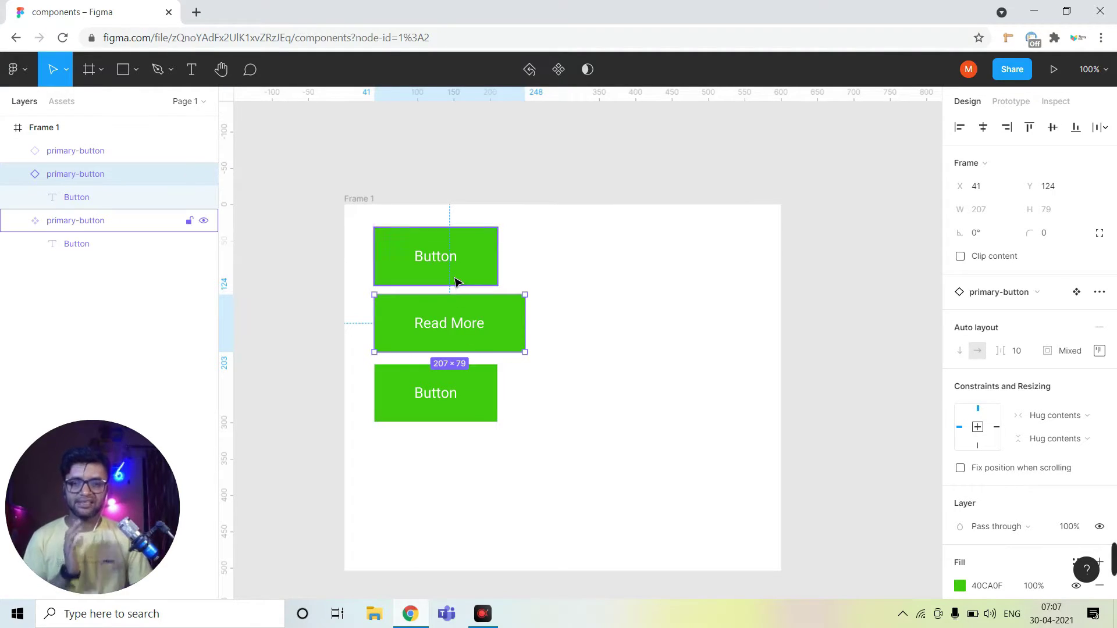
Step: Relabel the bottom button 'Learn More'
{"action": "left_click", "coordinate": [561, 413]}
{"action": "double_click", "coordinate": [448, 401]}
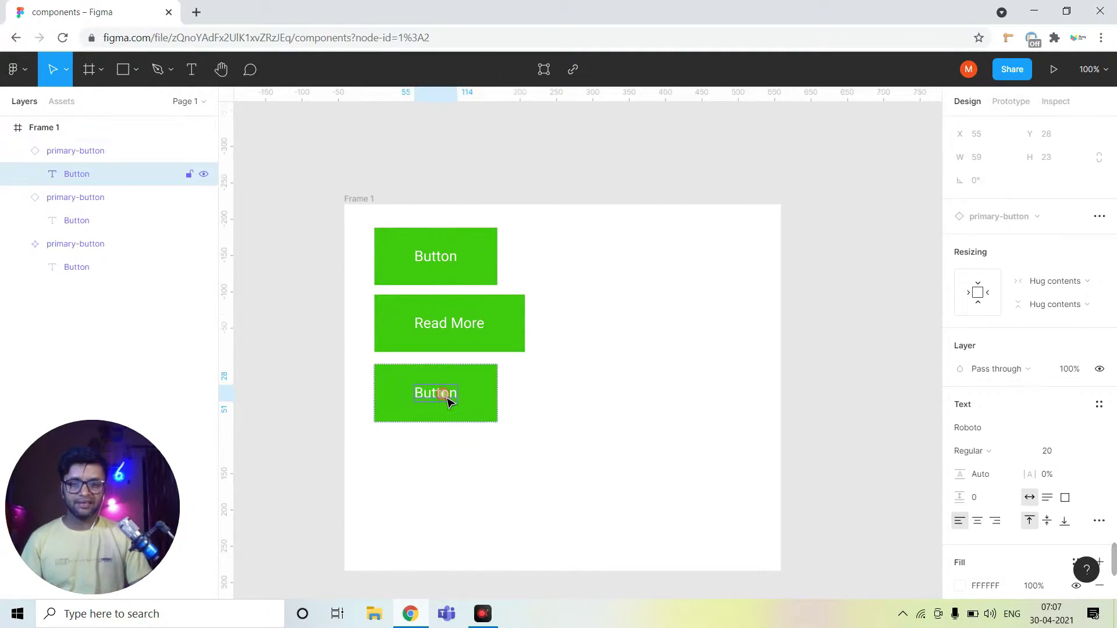
{"action": "double_click", "coordinate": [449, 401]}
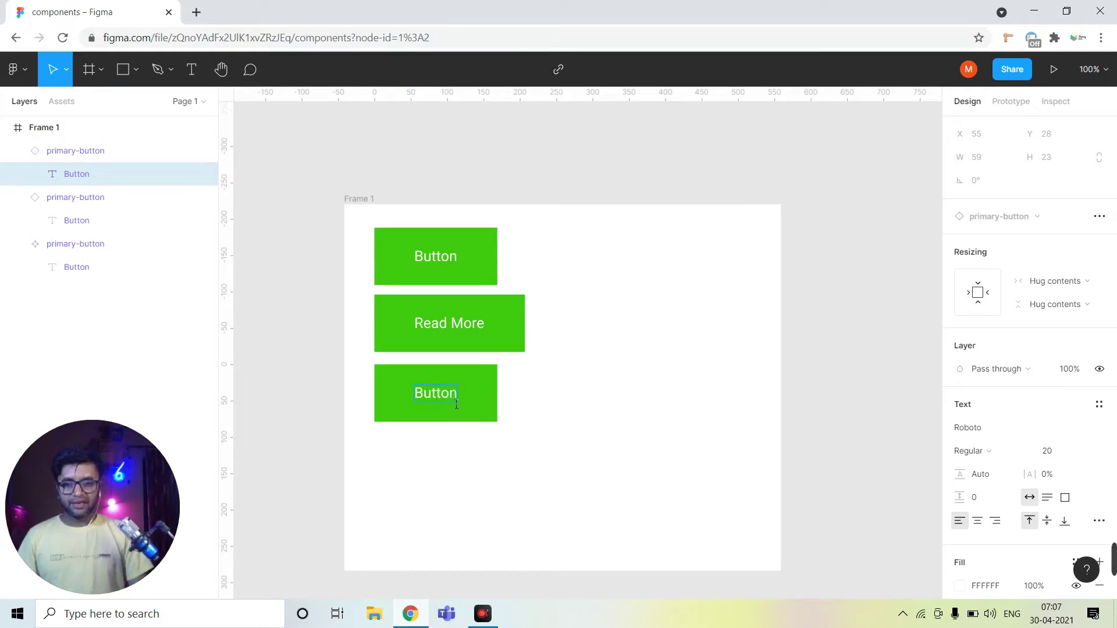
{"action": "type", "text": "Learn "}
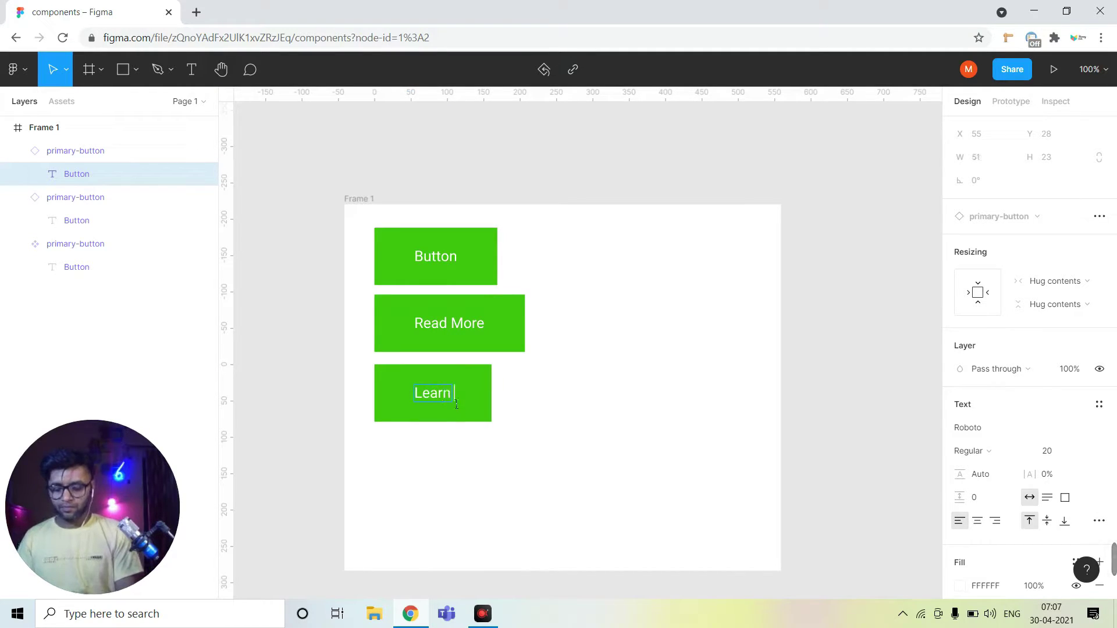
{"action": "type", "text": "Mor"}
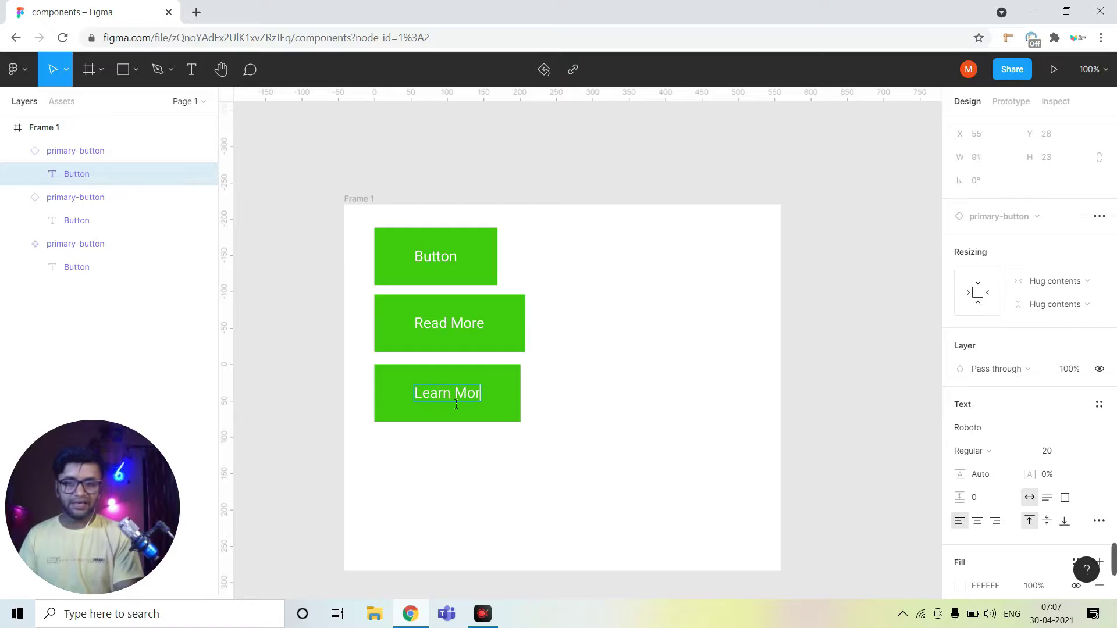
{"action": "type", "text": "e"}
{"action": "left_click", "coordinate": [526, 466]}
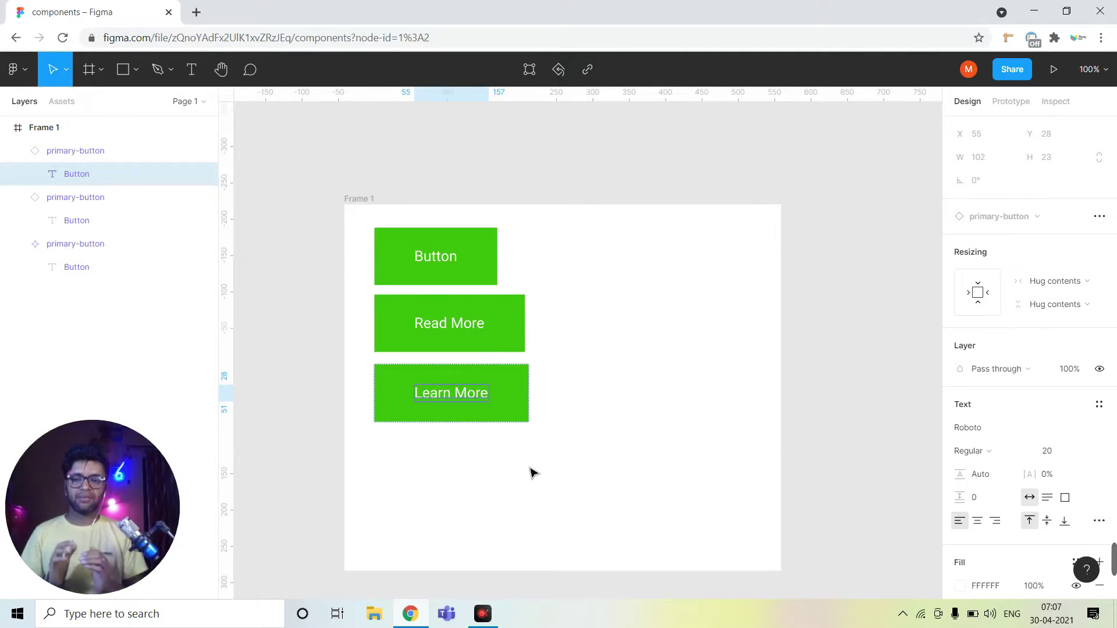
{"action": "left_click", "coordinate": [496, 348]}
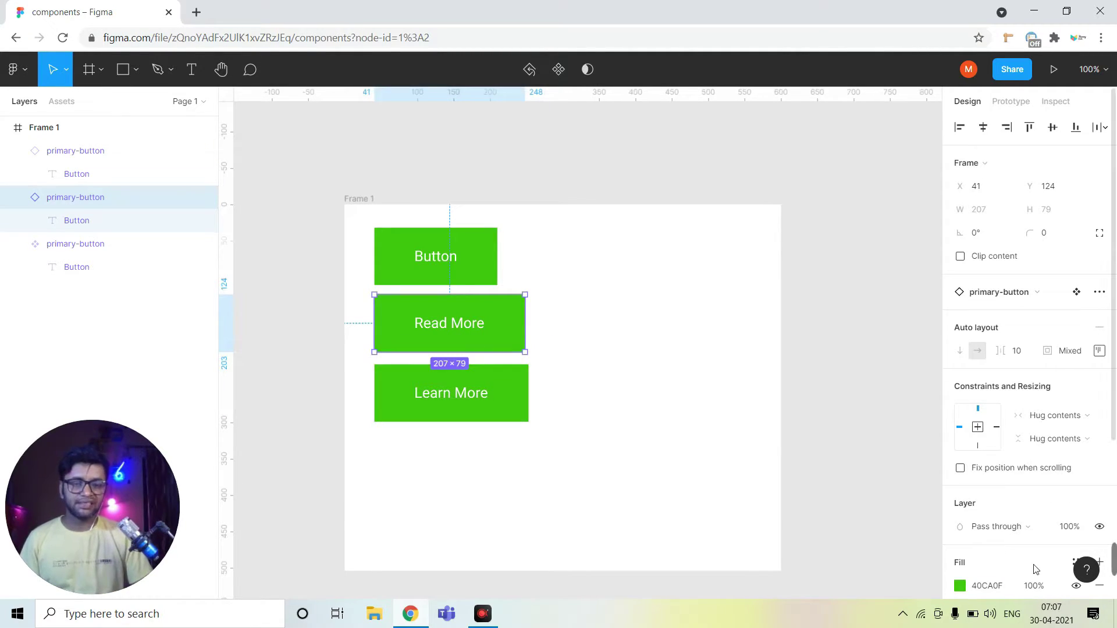
Step: Fill the Read More button with lighter green 88F064
{"action": "scroll", "coordinate": [1034, 518], "scroll_direction": "down", "scroll_amount": 1}
{"action": "scroll", "coordinate": [1034, 519], "scroll_direction": "down", "scroll_amount": 2}
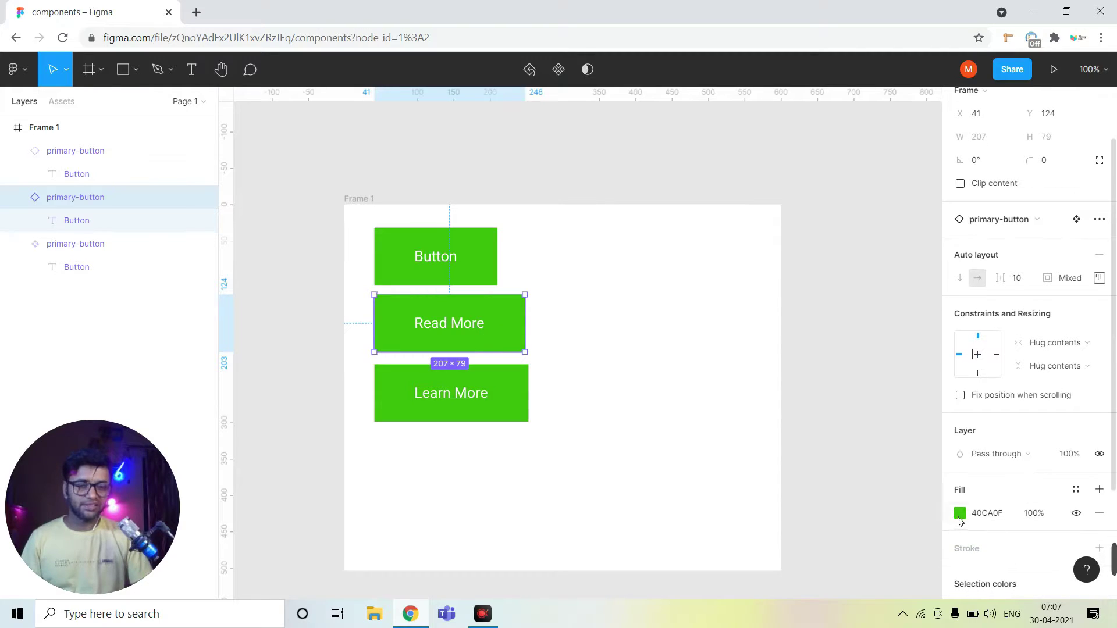
{"action": "left_click", "coordinate": [960, 513]}
{"action": "left_click_drag", "start_coordinate": [895, 299], "coordinate": [873, 254]}
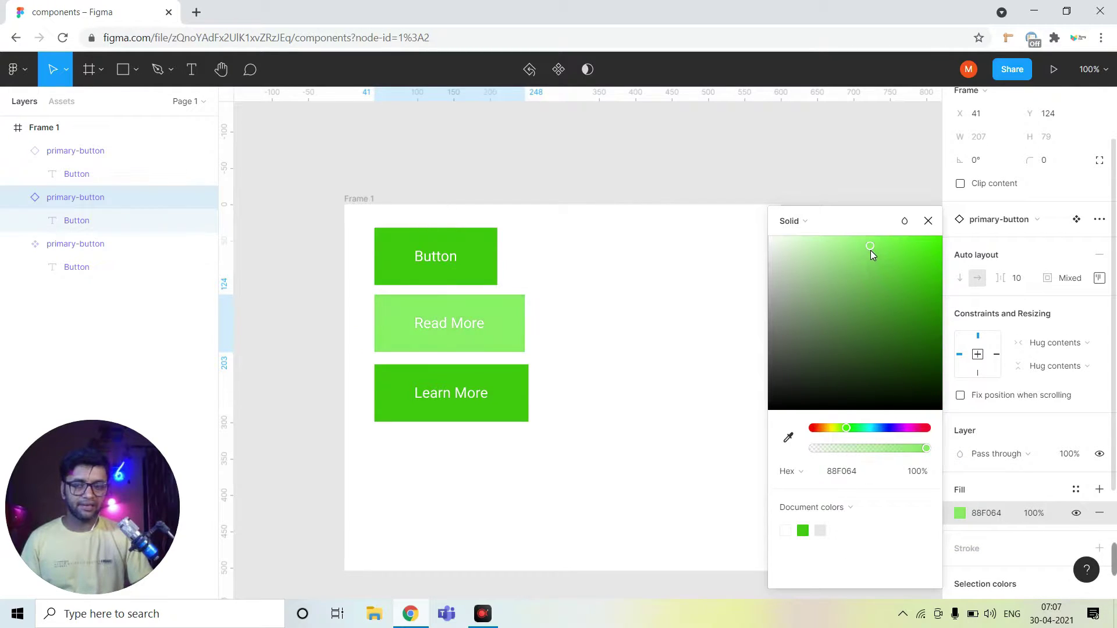
{"action": "left_click", "coordinate": [928, 220]}
Step: Fill the Learn More button with red F25050
{"action": "left_click", "coordinate": [503, 413]}
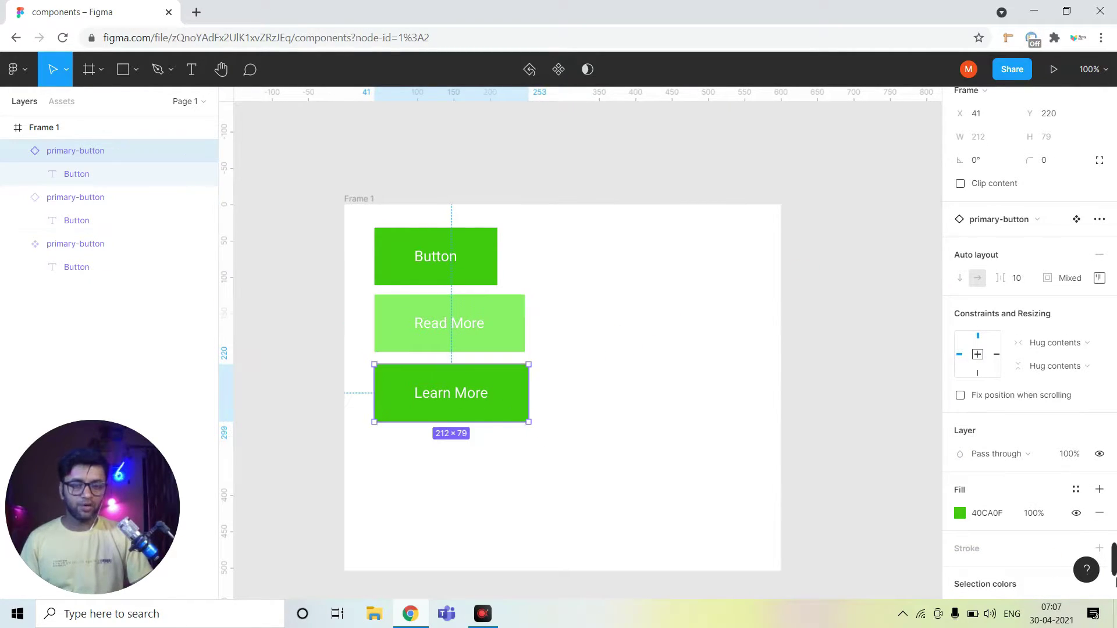
{"action": "left_click", "coordinate": [960, 513]}
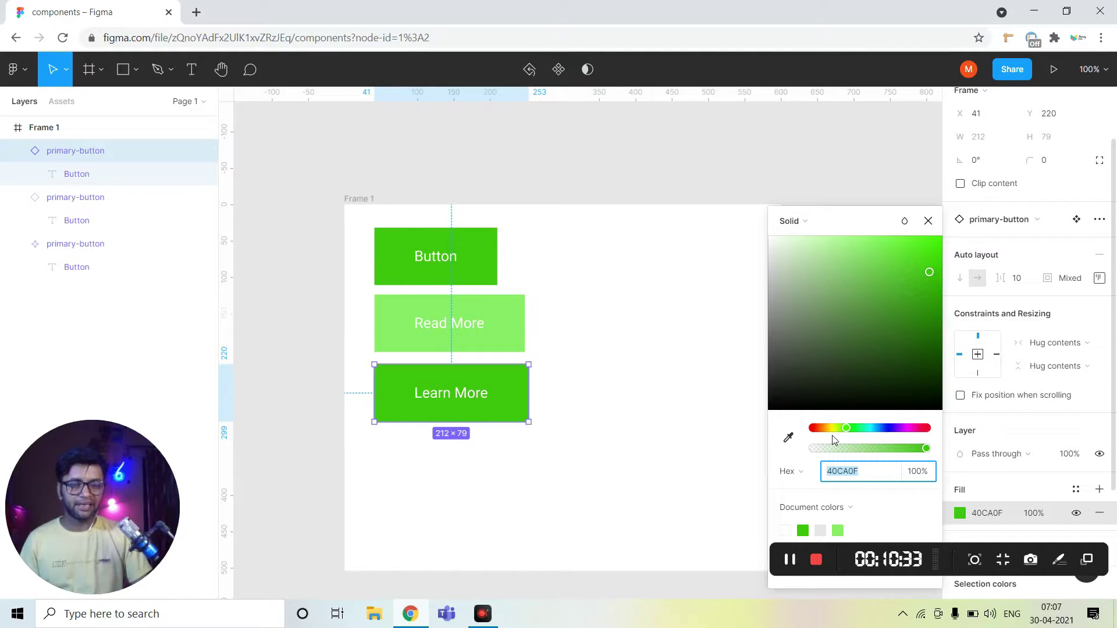
{"action": "left_click_drag", "start_coordinate": [823, 428], "coordinate": [814, 428]}
{"action": "mouse_move", "coordinate": [929, 272]}
{"action": "left_mouse_down"}
{"action": "mouse_move", "coordinate": [873, 267]}
{"action": "mouse_move", "coordinate": [884, 245]}
{"action": "left_mouse_up"}
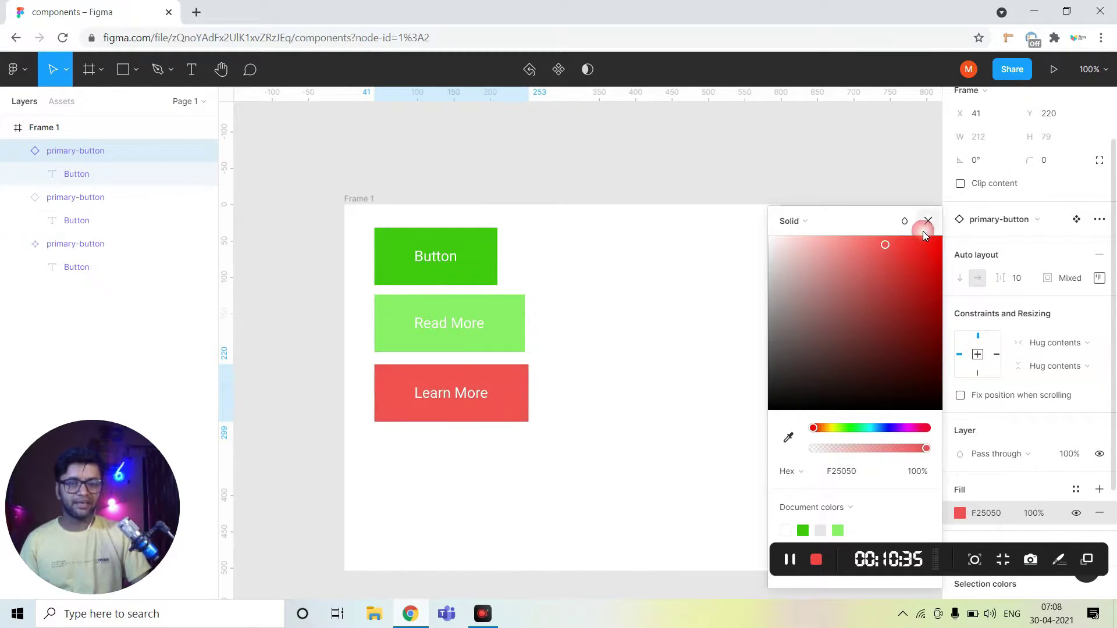
{"action": "left_click", "coordinate": [558, 360]}
{"action": "mouse_move", "coordinate": [451, 393]}
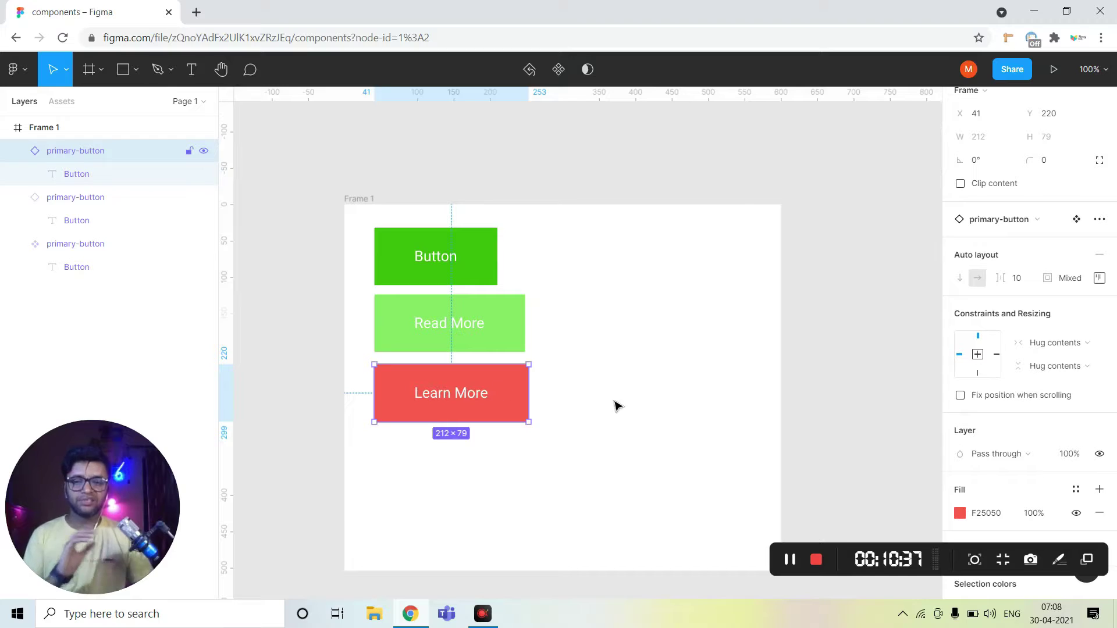
{"action": "left_click", "coordinate": [618, 406]}
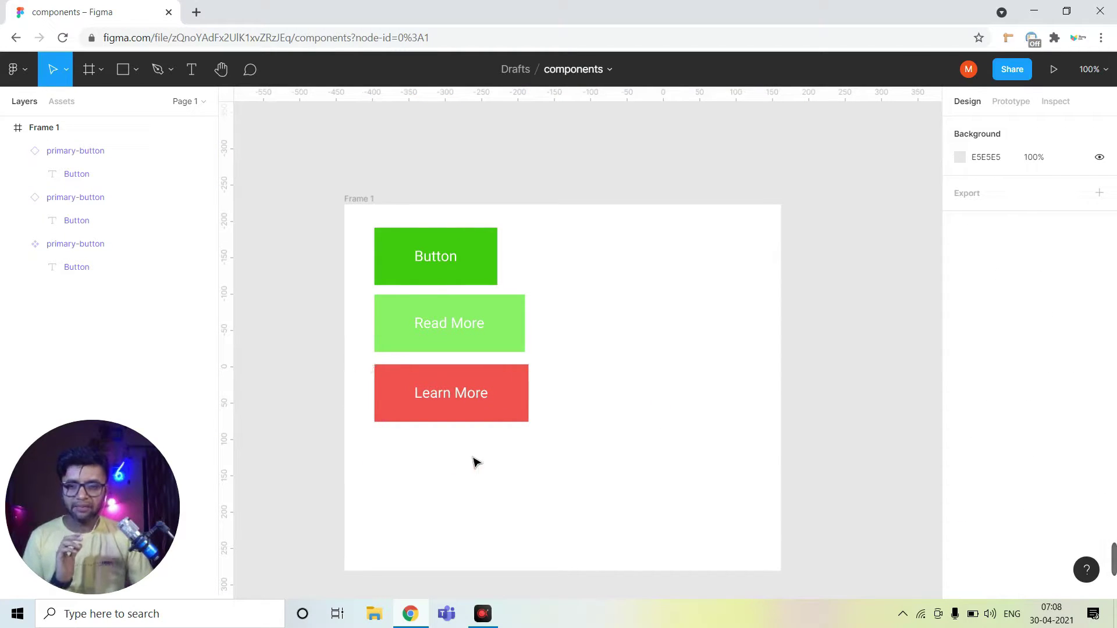
Step: Give the main Button component a corner radius of 20
{"action": "left_click", "coordinate": [486, 257]}
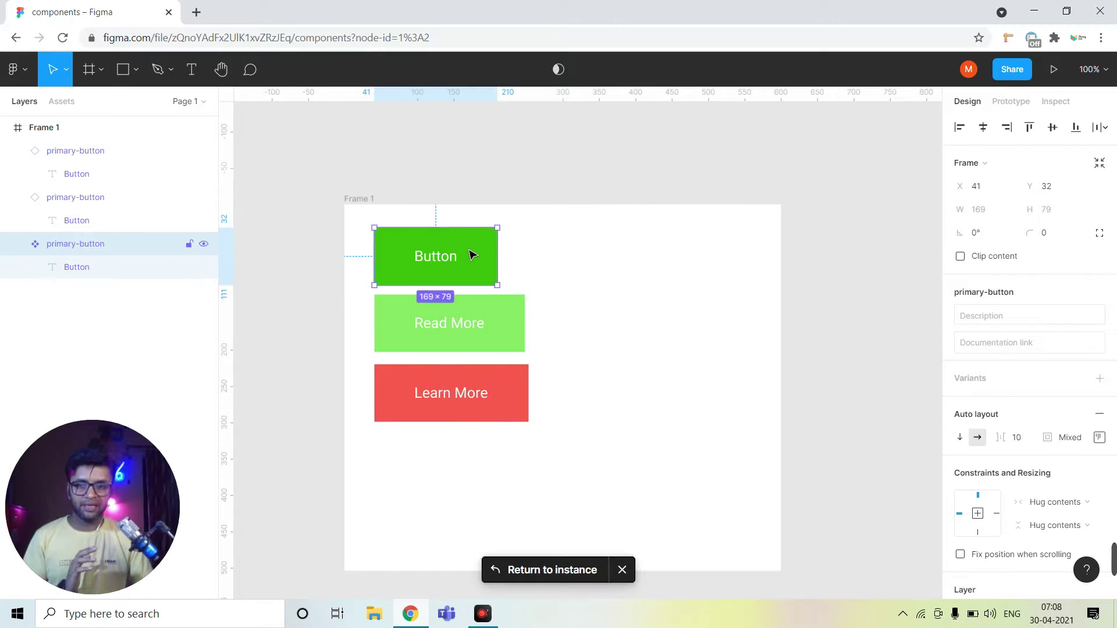
{"action": "left_click", "coordinate": [1045, 235]}
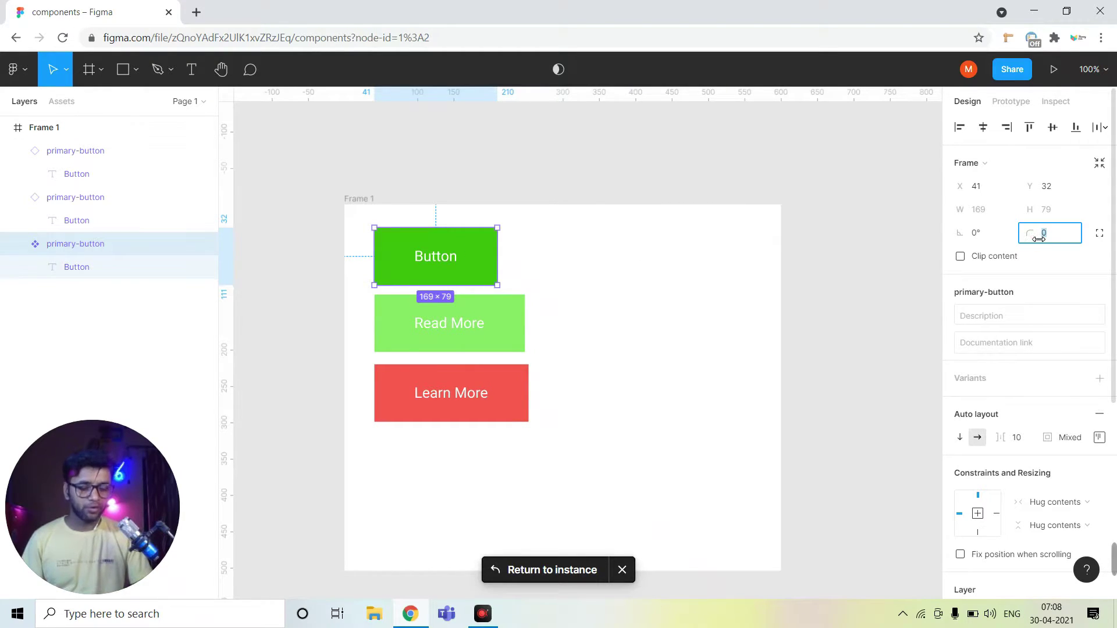
{"action": "type", "text": "20"}
{"action": "key", "text": "Return"}
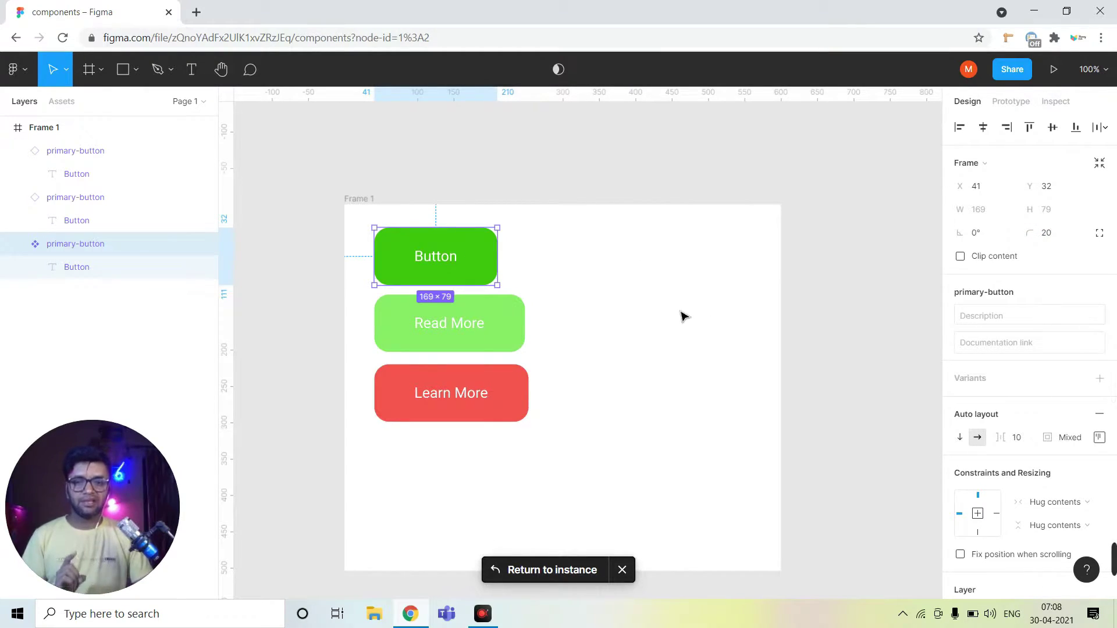
{"action": "left_click", "coordinate": [664, 331]}
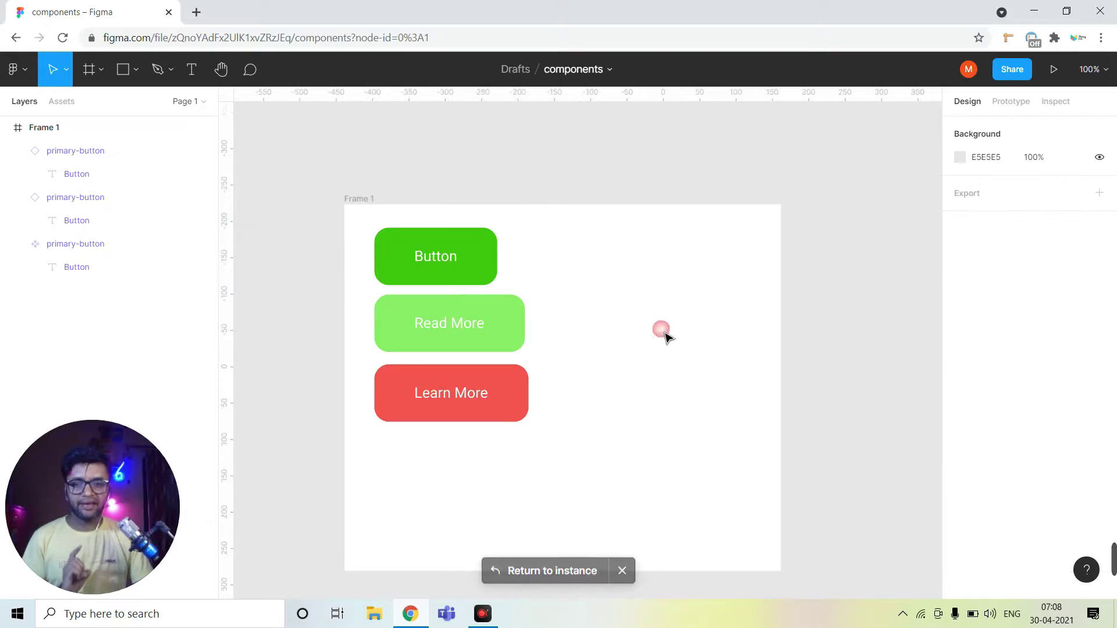
Step: Override the Read More button's corner radius to 5
{"action": "left_click", "coordinate": [498, 315]}
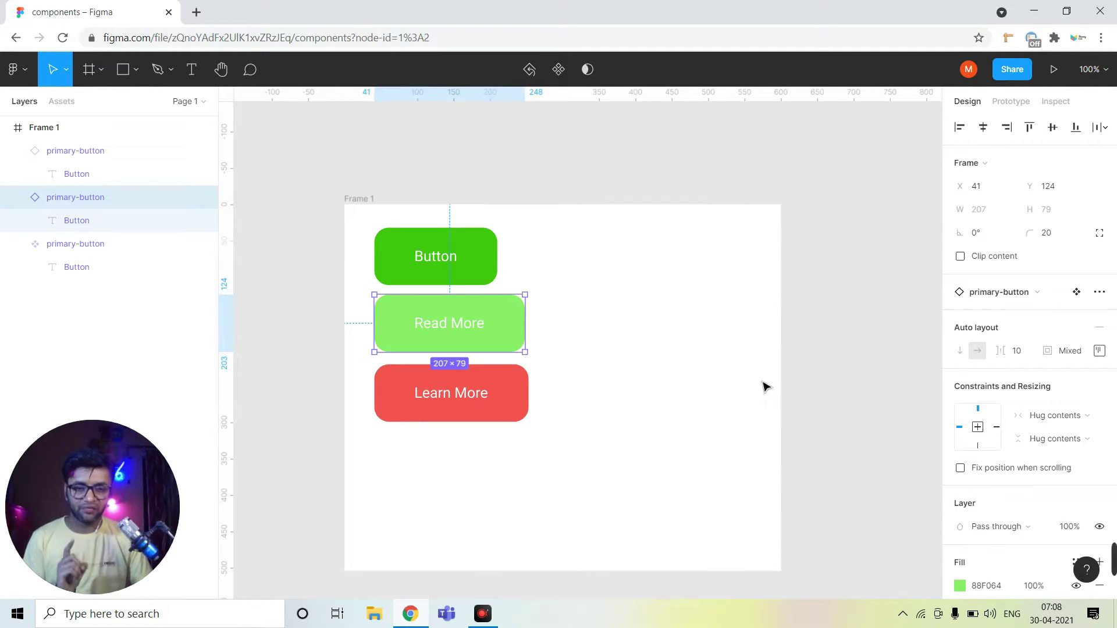
{"action": "scroll", "coordinate": [997, 456], "scroll_direction": "down", "scroll_amount": 3}
{"action": "scroll", "coordinate": [1015, 436], "scroll_direction": "down", "scroll_amount": 2}
{"action": "scroll", "coordinate": [1039, 284], "scroll_direction": "up", "scroll_amount": 5}
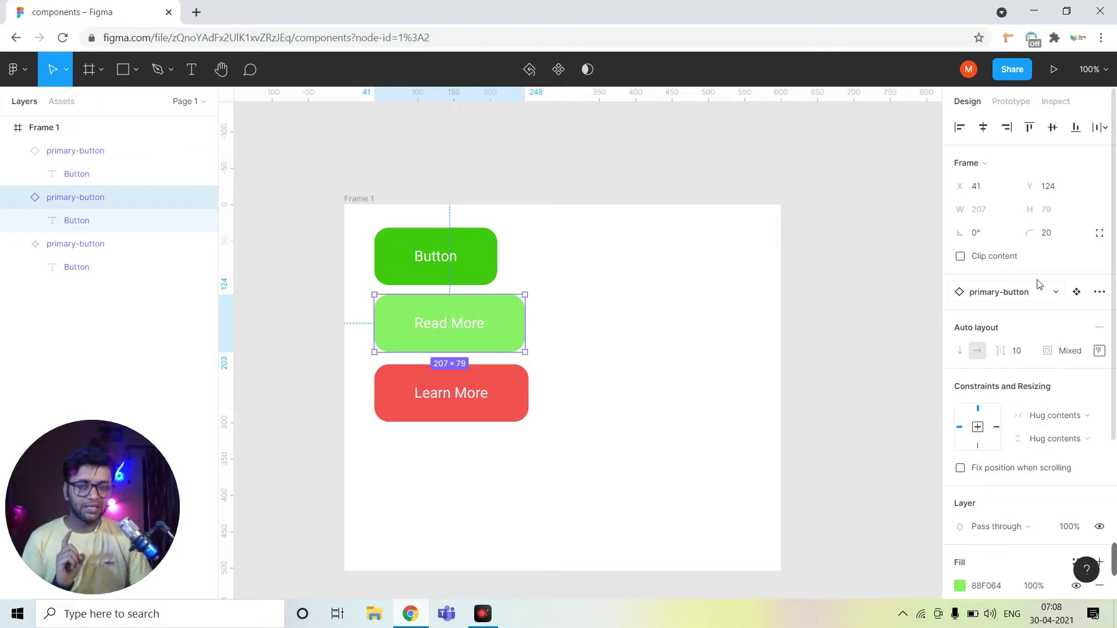
{"action": "left_click", "coordinate": [1042, 235]}
{"action": "type", "text": "5"}
{"action": "key", "text": "Return"}
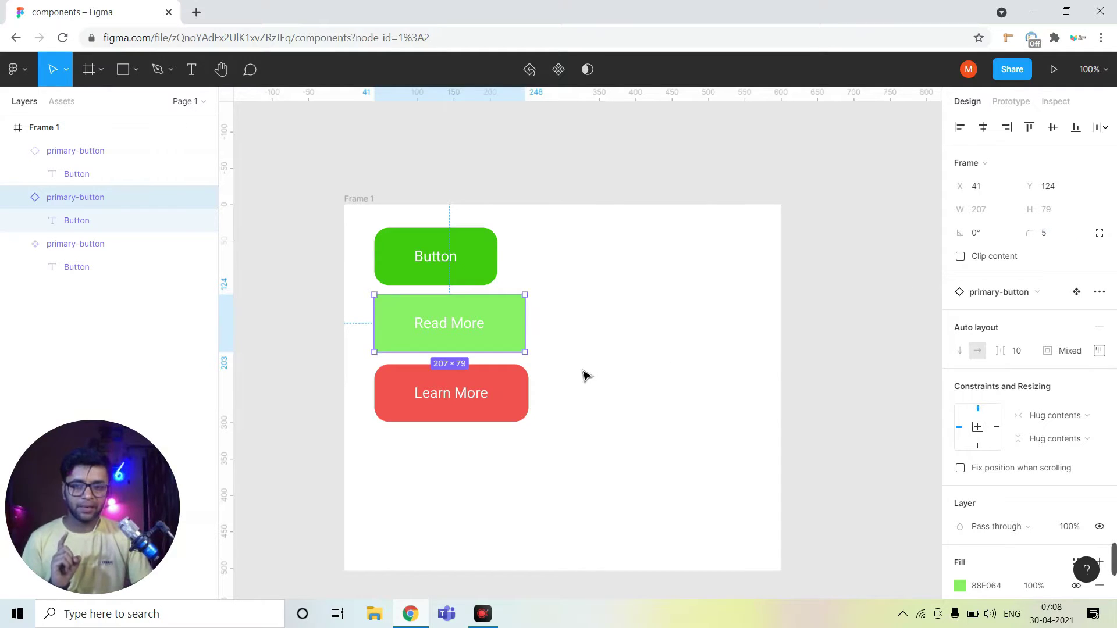
{"action": "left_click", "coordinate": [583, 374]}
Step: Raise the main Button component's corner radius to 25
{"action": "left_click", "coordinate": [486, 246]}
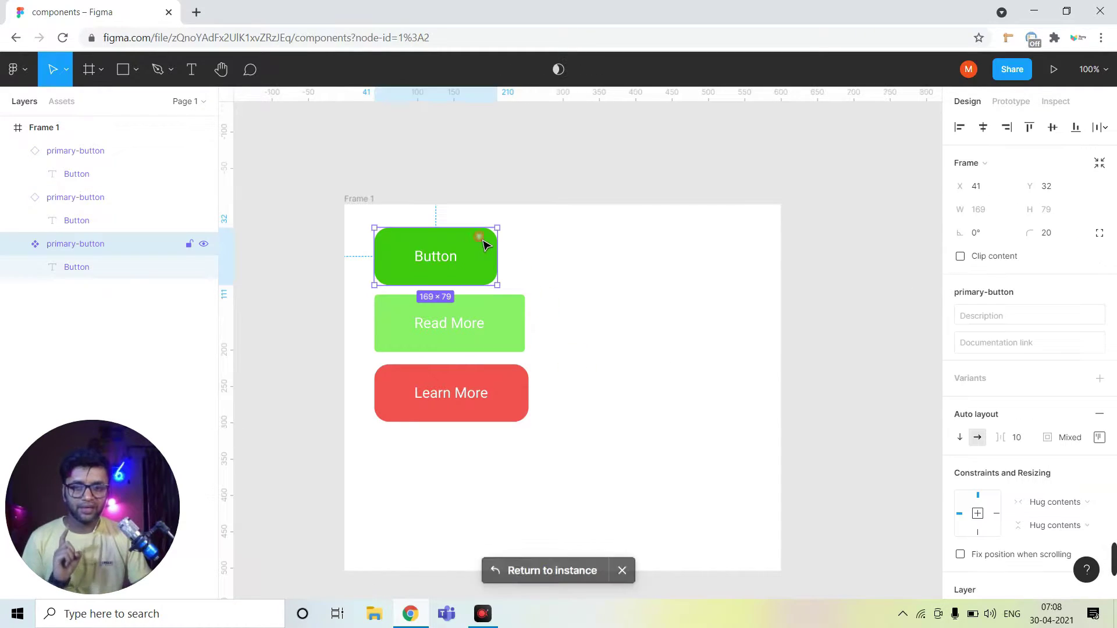
{"action": "left_click", "coordinate": [1050, 234]}
{"action": "type", "text": "25"}
{"action": "key", "text": "Return"}
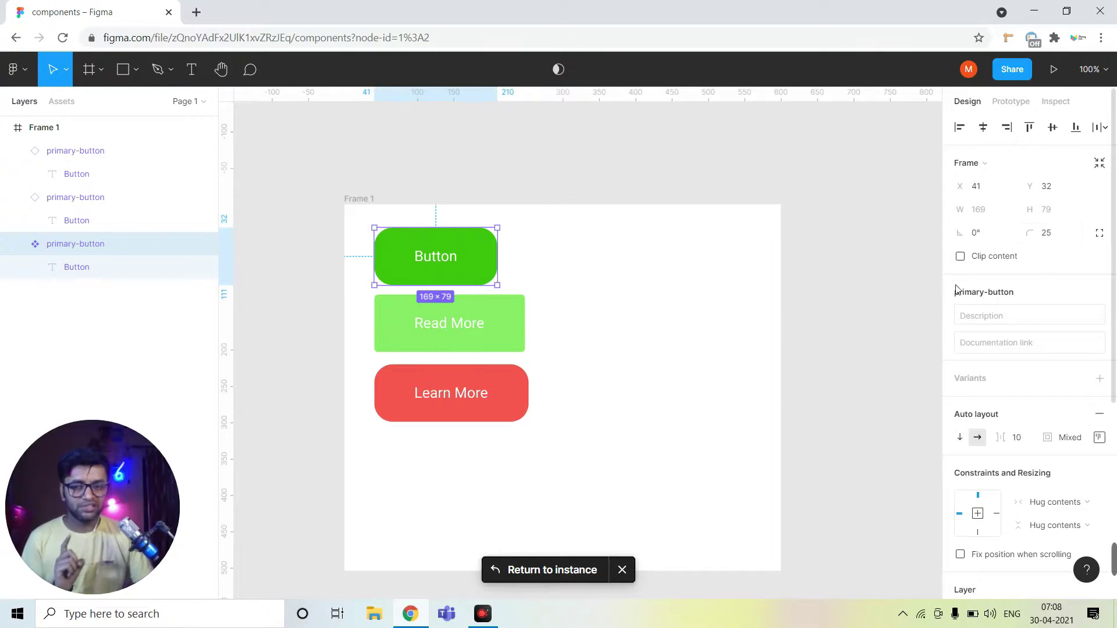
{"action": "left_click", "coordinate": [646, 369]}
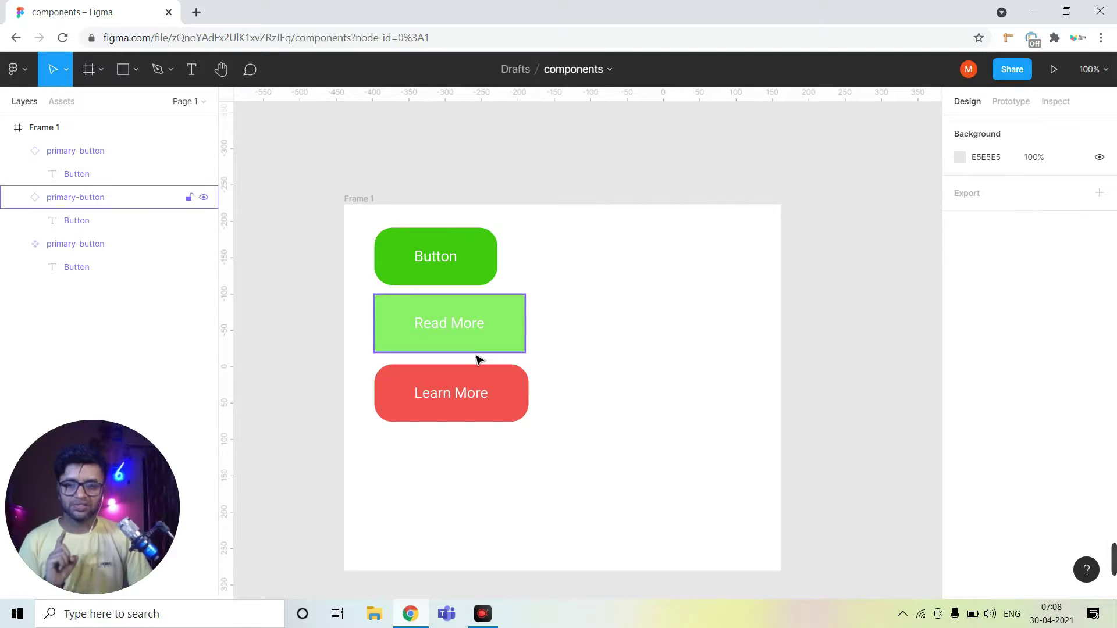
{"action": "left_click", "coordinate": [503, 323]}
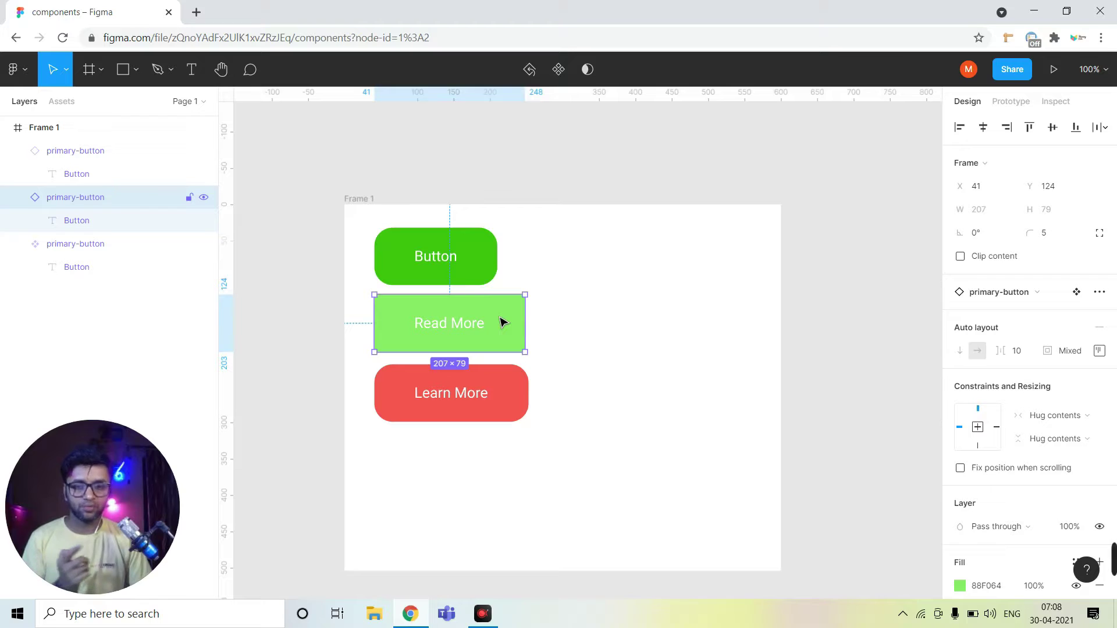
{"action": "left_click", "coordinate": [499, 268]}
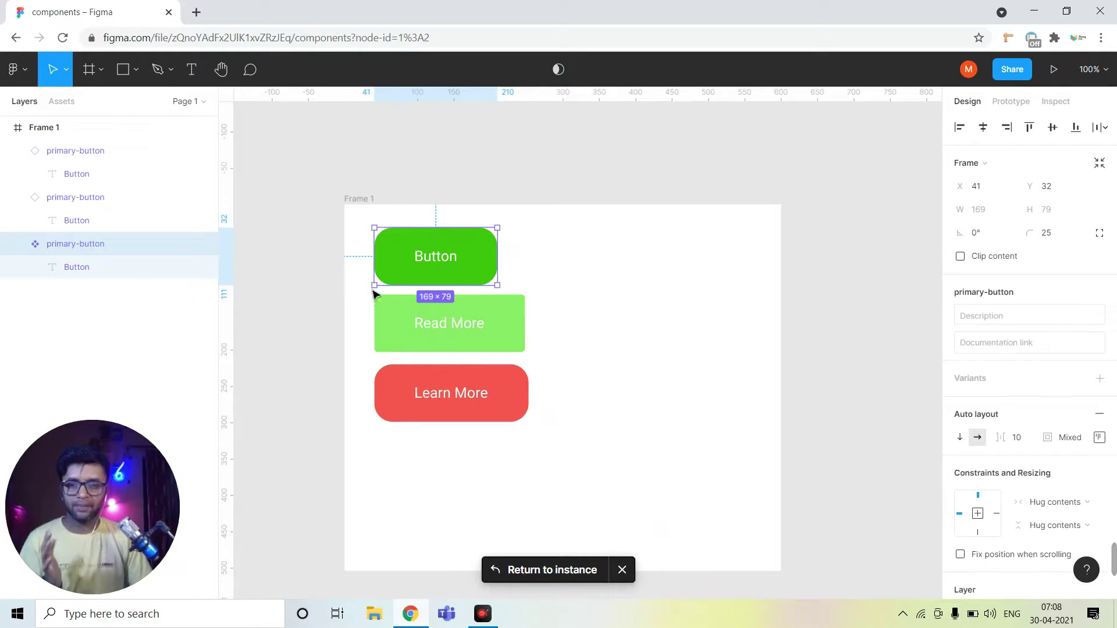
Step: Make the main component pill-shaped with a corner radius of 50
{"action": "left_click", "coordinate": [1063, 236]}
{"action": "type", "text": "5"}
{"action": "key", "text": "Return"}
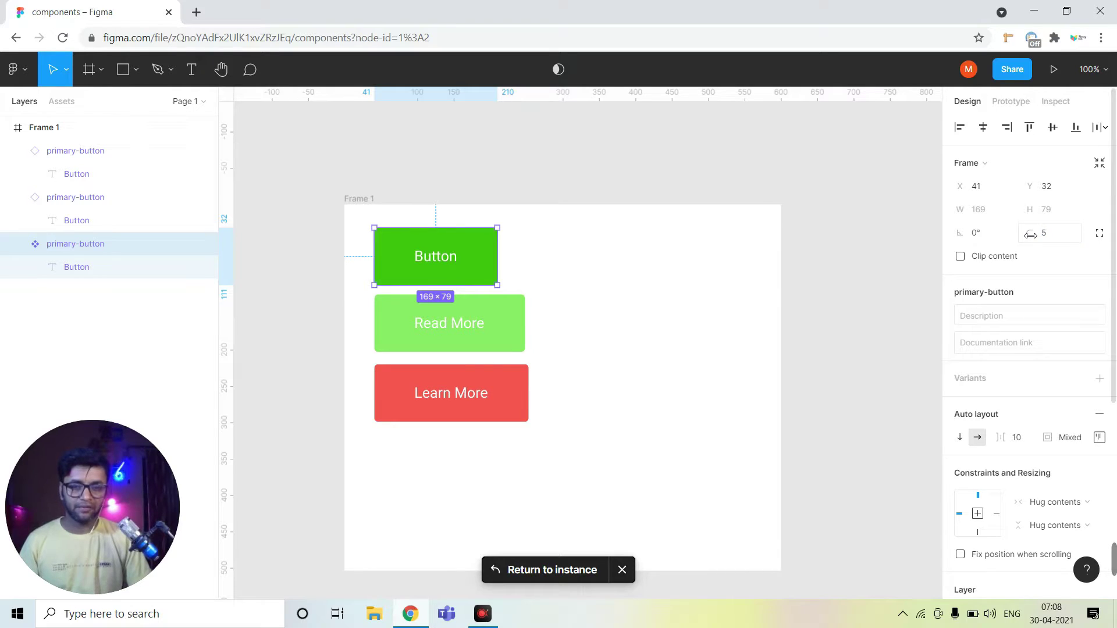
{"action": "left_click_drag", "start_coordinate": [1020, 238], "coordinate": [1027, 240]}
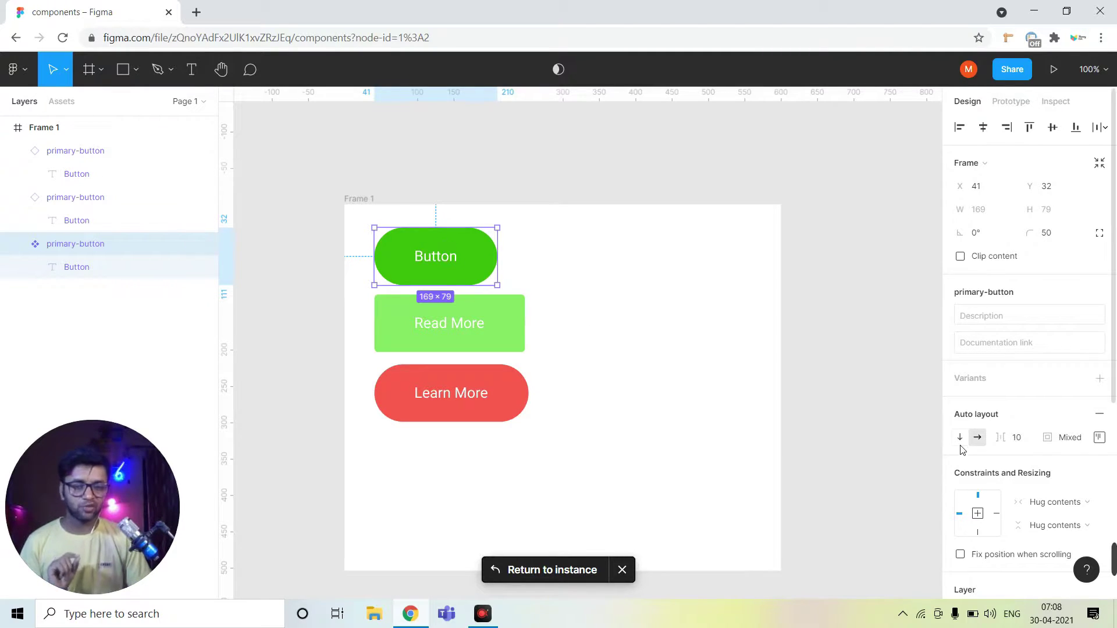
Step: Add a 2 px black 000000 stroke to the main Button component
{"action": "scroll", "coordinate": [1025, 407], "scroll_direction": "down", "scroll_amount": 4}
{"action": "scroll", "coordinate": [1025, 460], "scroll_direction": "down", "scroll_amount": 2}
{"action": "scroll", "coordinate": [1025, 461], "scroll_direction": "down", "scroll_amount": 1}
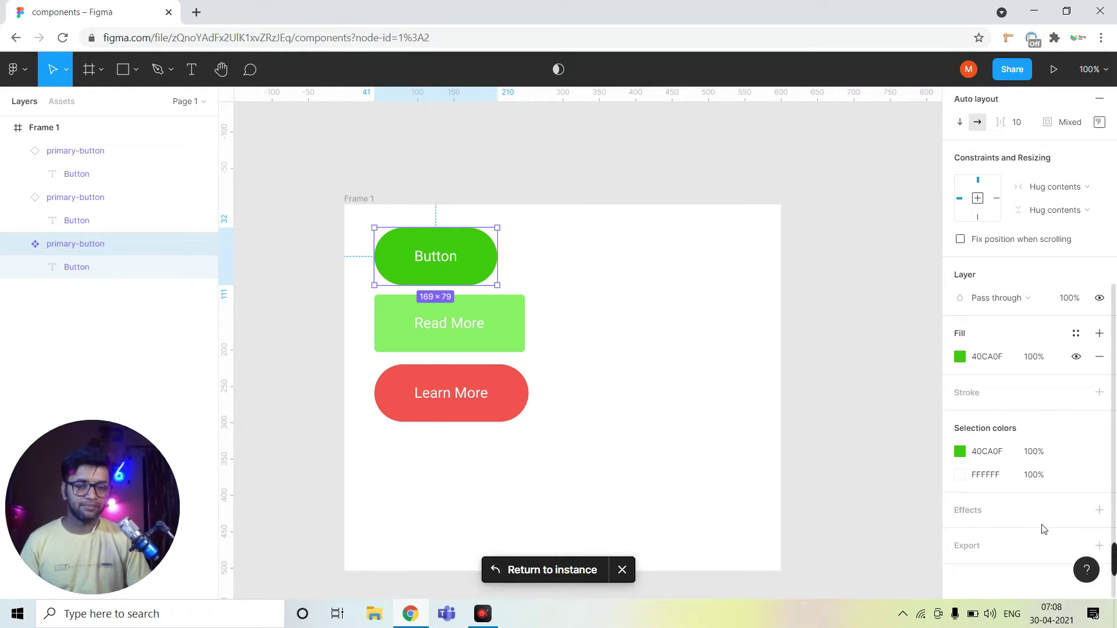
{"action": "left_click", "coordinate": [1099, 393]}
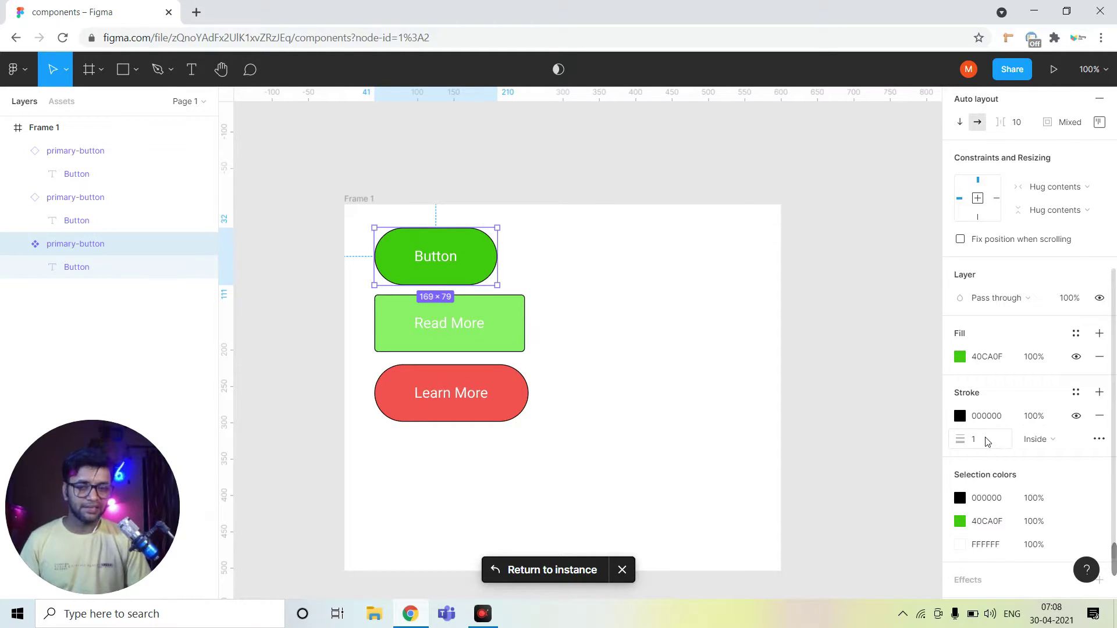
{"action": "left_click", "coordinate": [987, 442]}
{"action": "type", "text": "2"}
{"action": "key", "text": "Return"}
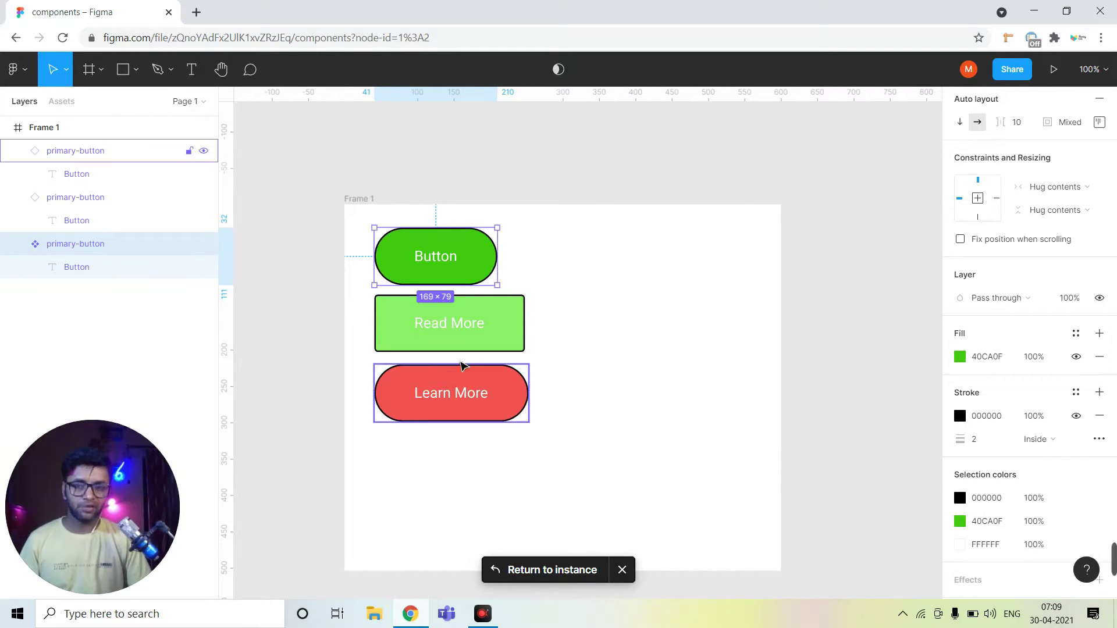
{"action": "left_click", "coordinate": [626, 362]}
{"action": "left_click", "coordinate": [520, 327]}
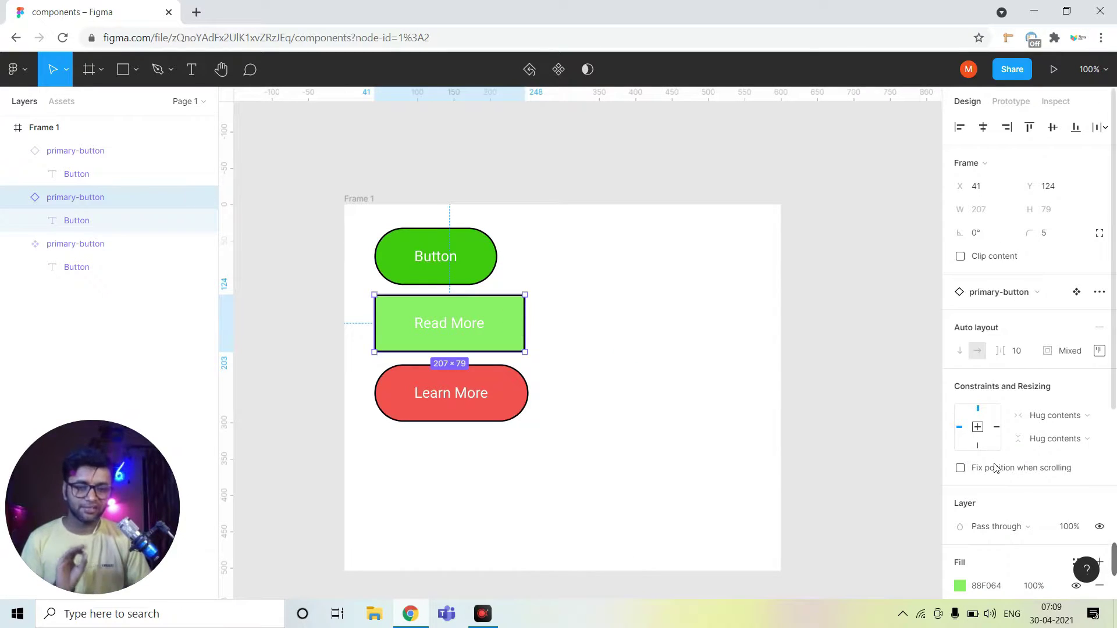
Step: Change the Read More button's stroke colour to red D33F3F
{"action": "scroll", "coordinate": [994, 467], "scroll_direction": "down", "scroll_amount": 4}
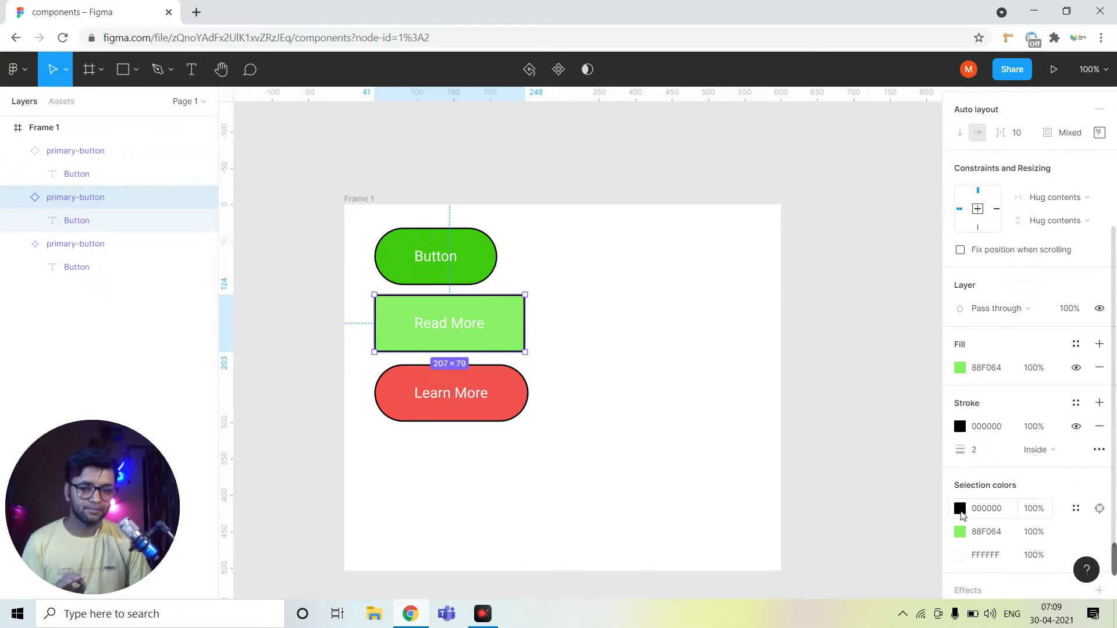
{"action": "left_click", "coordinate": [960, 426]}
{"action": "left_click", "coordinate": [890, 266]}
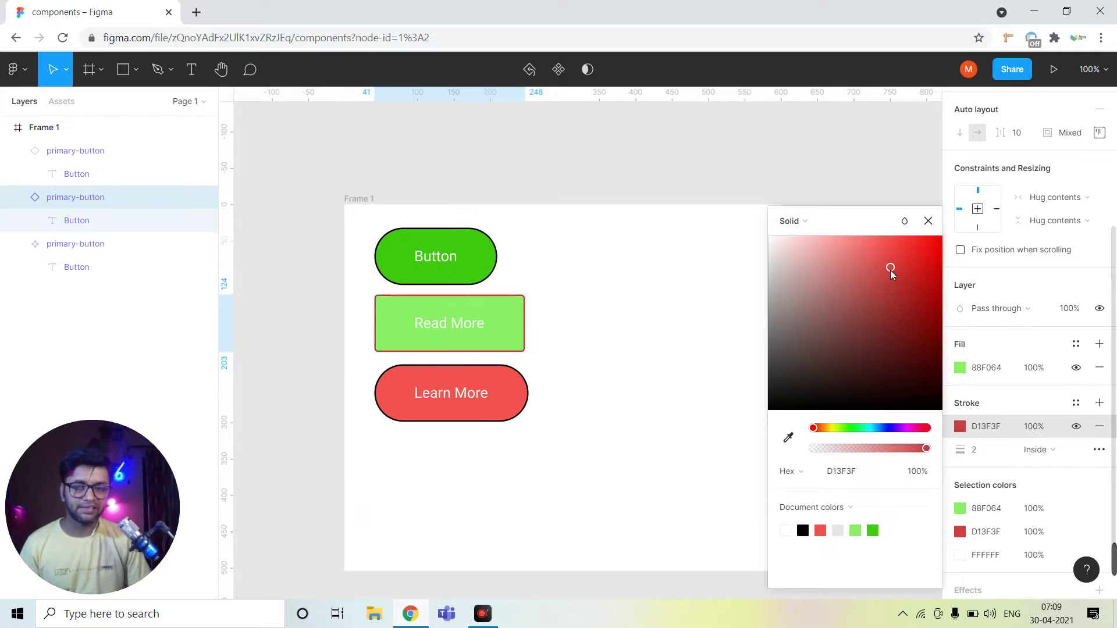
{"action": "left_click", "coordinate": [927, 221]}
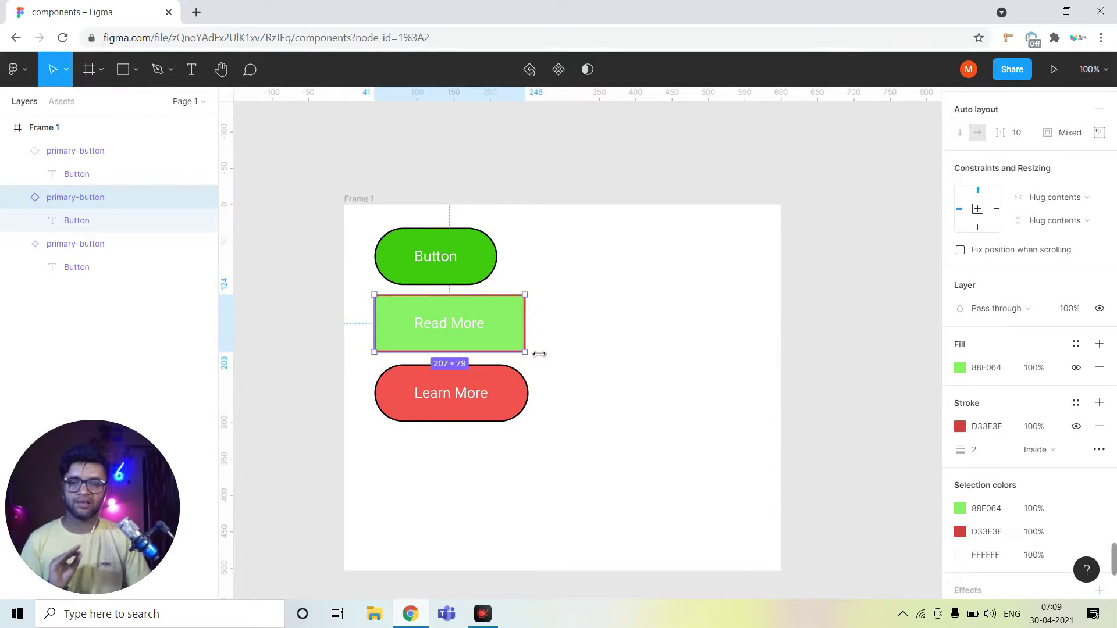
{"action": "left_click", "coordinate": [600, 356]}
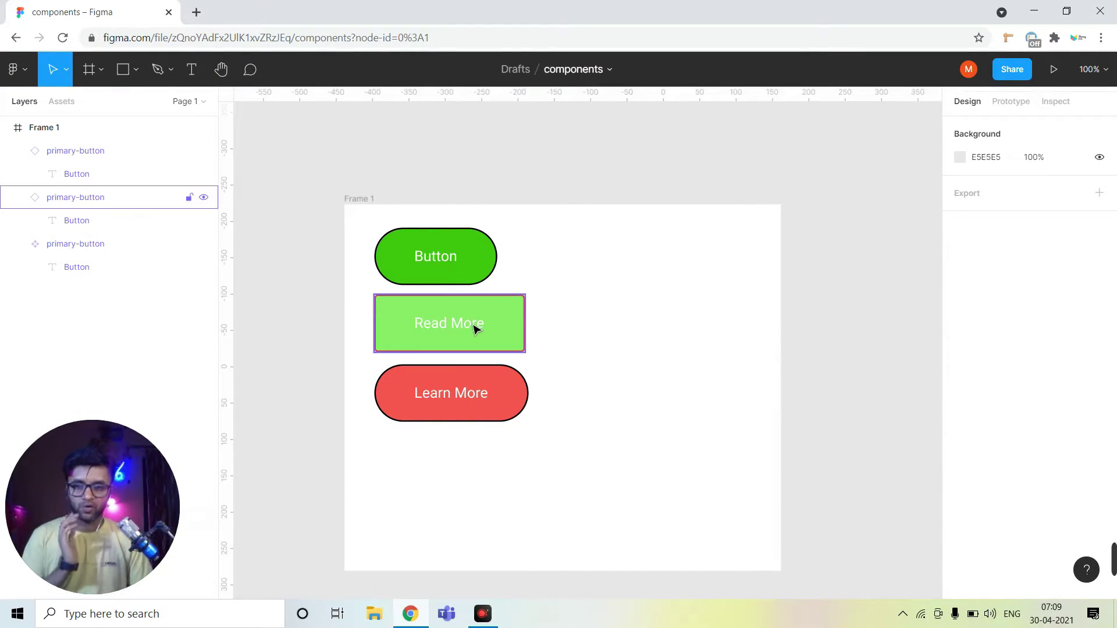
Step: Try 9C2C2C on the main component's stroke, leaving it black 000000
{"action": "left_click", "coordinate": [491, 261]}
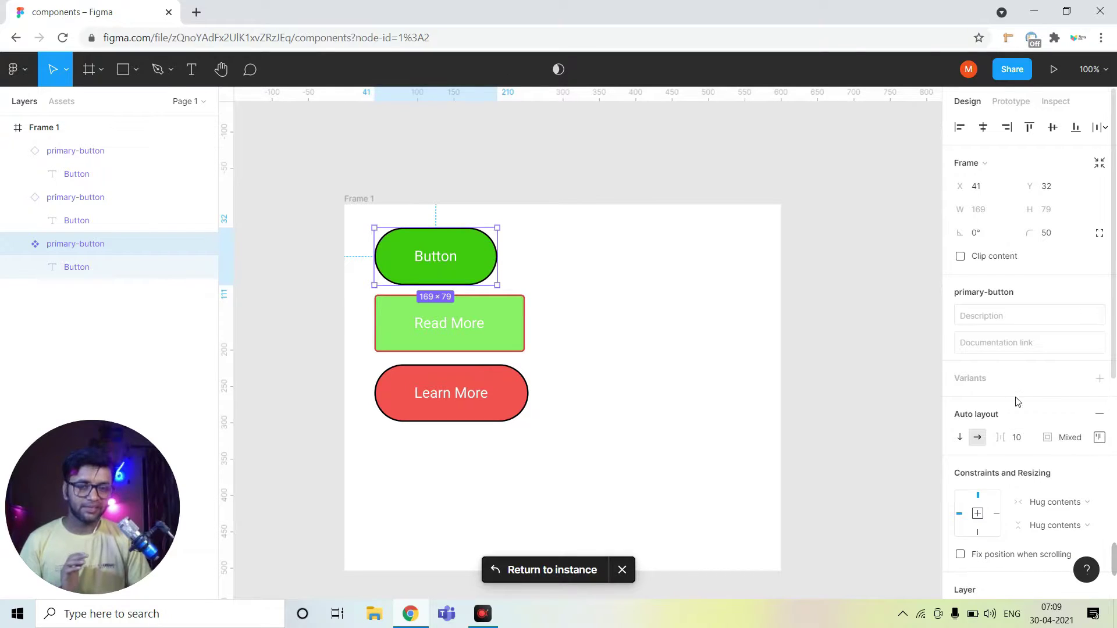
{"action": "scroll", "coordinate": [1010, 404], "scroll_direction": "down", "scroll_amount": 4}
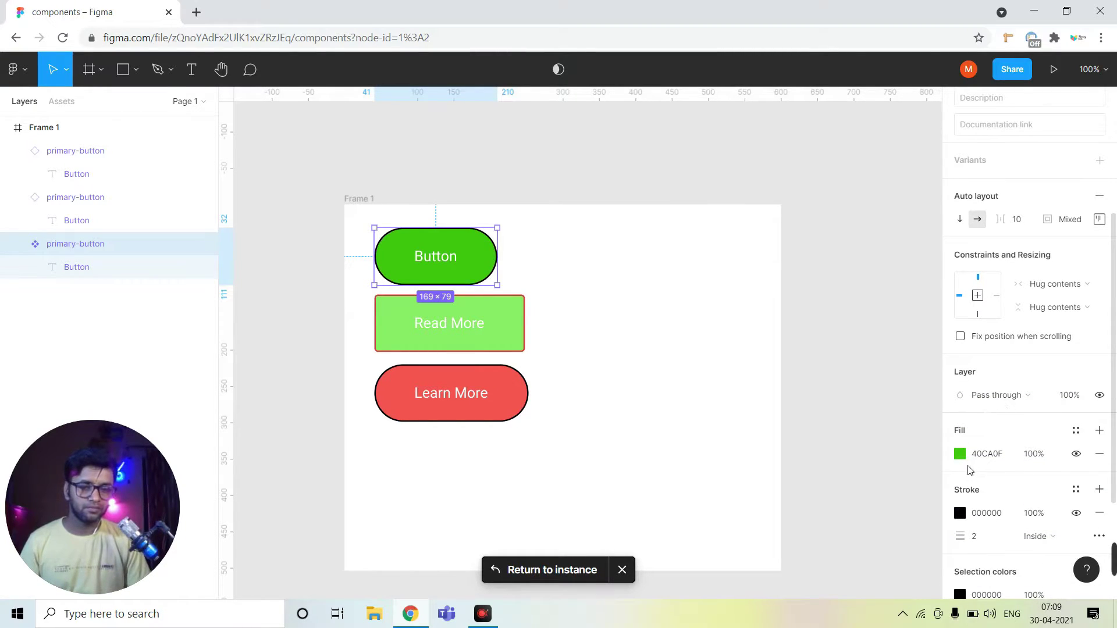
{"action": "left_click", "coordinate": [959, 513]}
{"action": "mouse_move", "coordinate": [893, 356]}
{"action": "left_mouse_down"}
{"action": "mouse_move", "coordinate": [813, 263]}
{"action": "mouse_move", "coordinate": [913, 423]}
{"action": "left_mouse_up"}
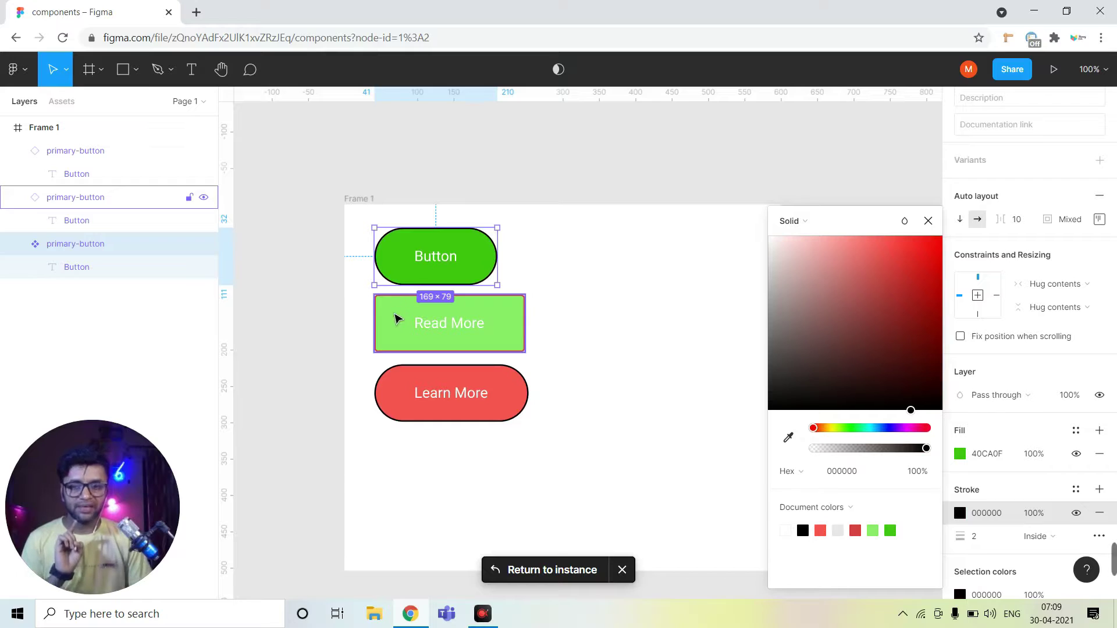
{"action": "left_click", "coordinate": [928, 221]}
{"action": "scroll", "coordinate": [1024, 349], "scroll_direction": "down", "scroll_amount": 3}
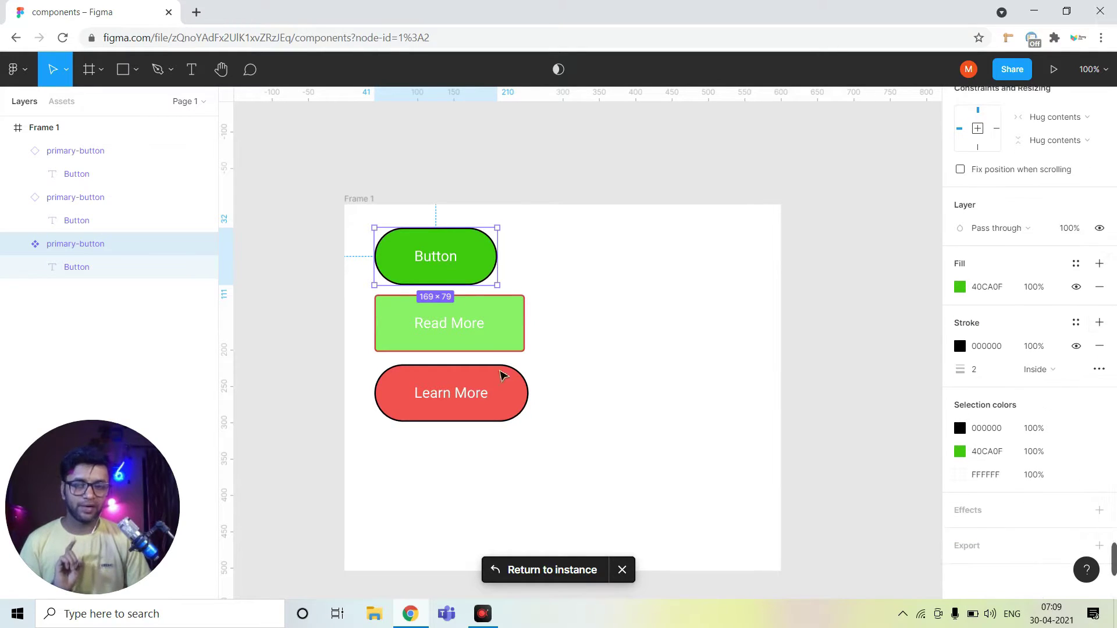
Step: Add a drop shadow with Y offset 10 to the main Button component
{"action": "left_click", "coordinate": [1099, 511]}
{"action": "scroll", "coordinate": [1053, 480], "scroll_direction": "down", "scroll_amount": 1}
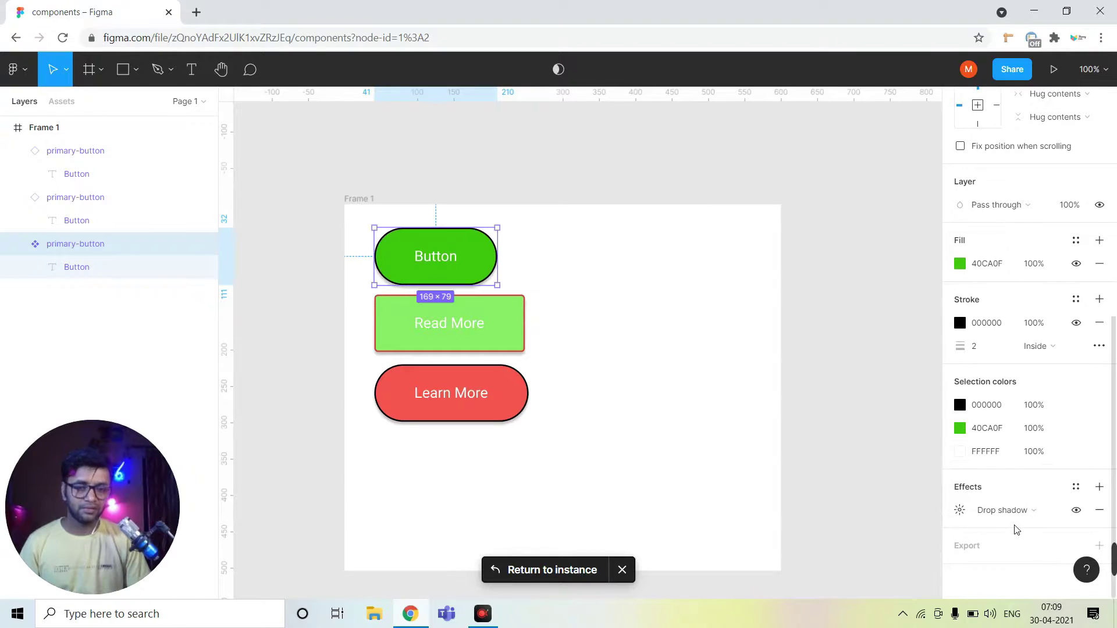
{"action": "left_click", "coordinate": [960, 511]}
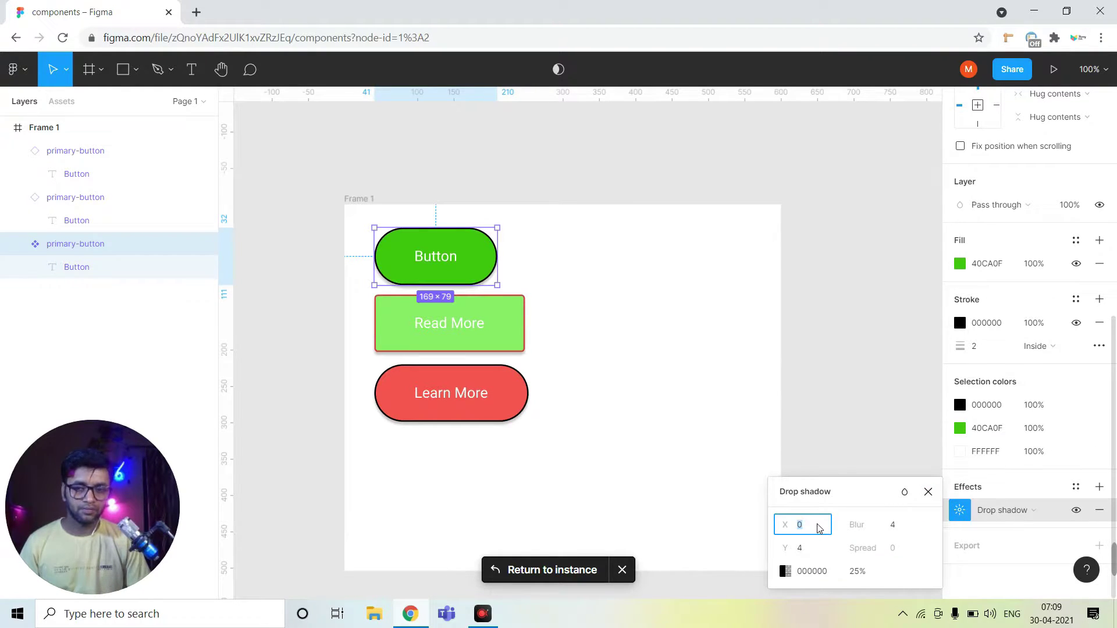
{"action": "left_click", "coordinate": [816, 547]}
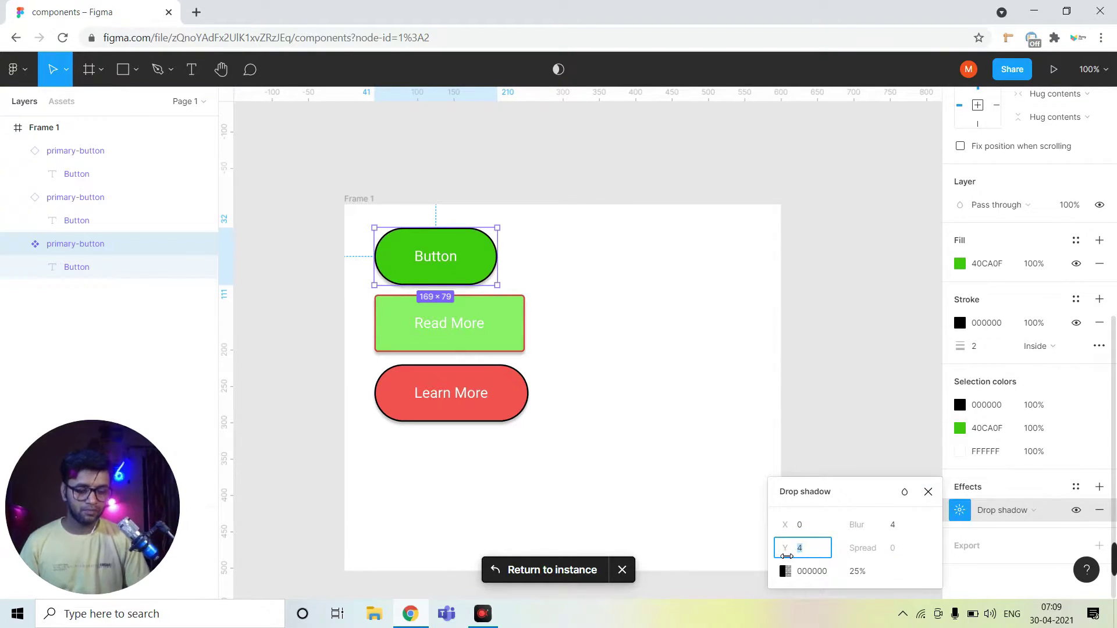
{"action": "type", "text": "10"}
{"action": "key", "text": "Return"}
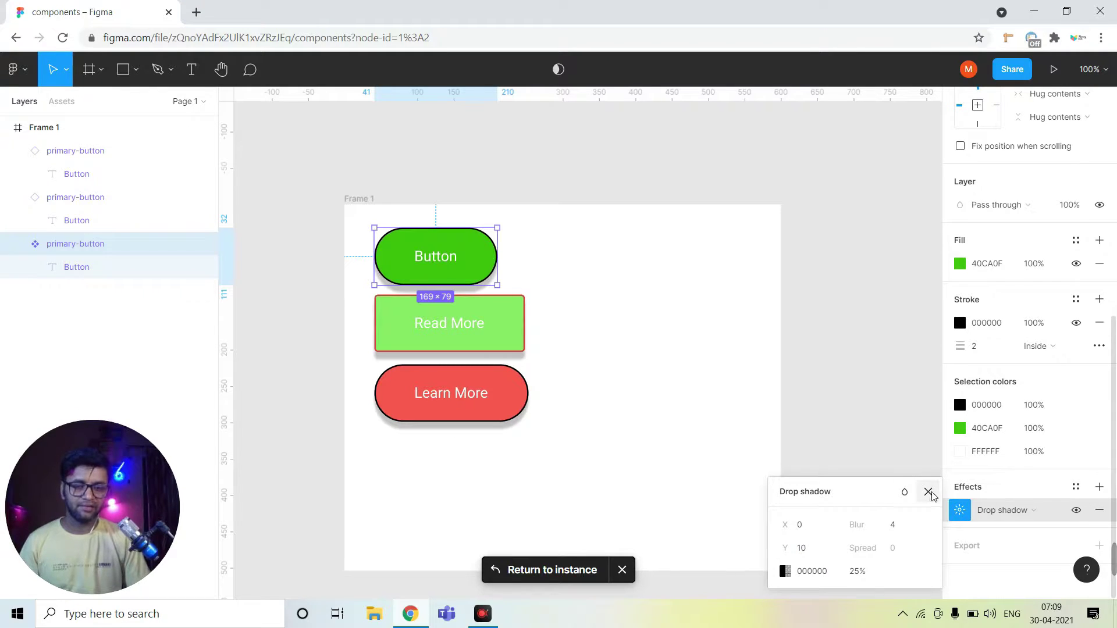
{"action": "left_click", "coordinate": [927, 492]}
{"action": "left_click", "coordinate": [594, 376]}
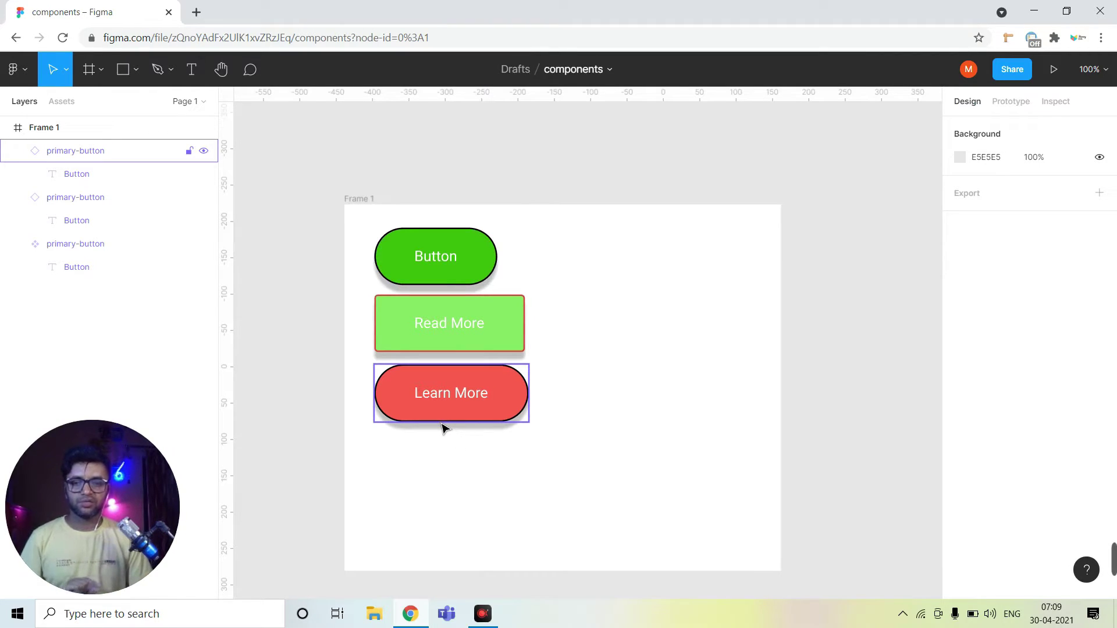
{"action": "mouse_move", "coordinate": [41, 292]}
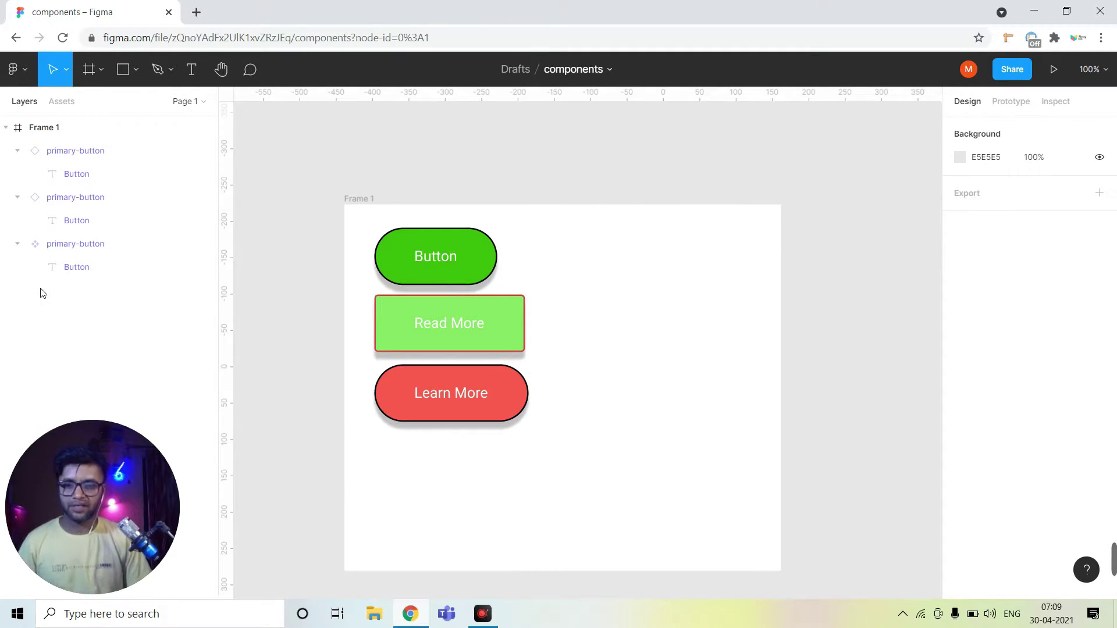
{"action": "left_click", "coordinate": [58, 267]}
Step: Delete the three old buttons and draw a grey 153×69 rectangle in Frame 1
{"action": "left_click", "coordinate": [68, 154], "text": "shift"}
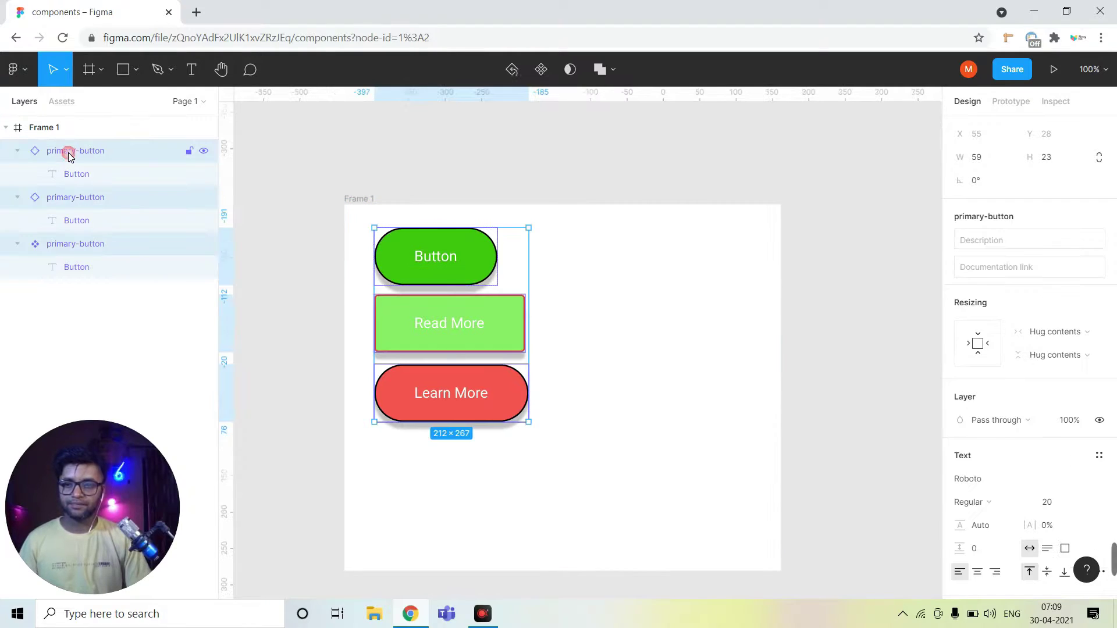
{"action": "key", "text": "Delete"}
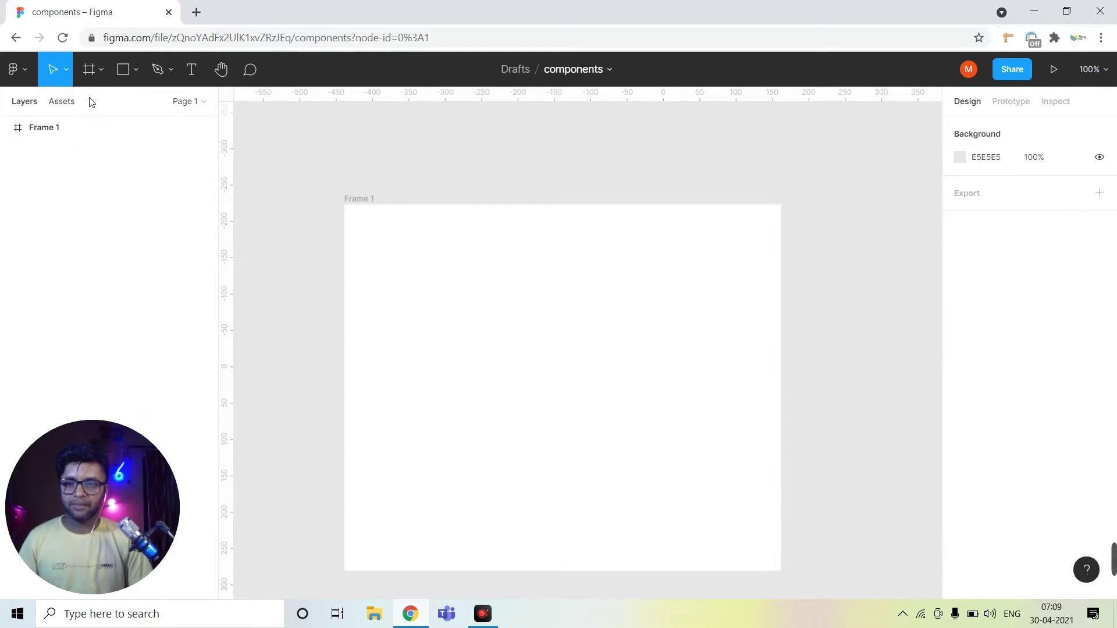
{"action": "left_click", "coordinate": [135, 70]}
{"action": "left_click", "coordinate": [150, 103]}
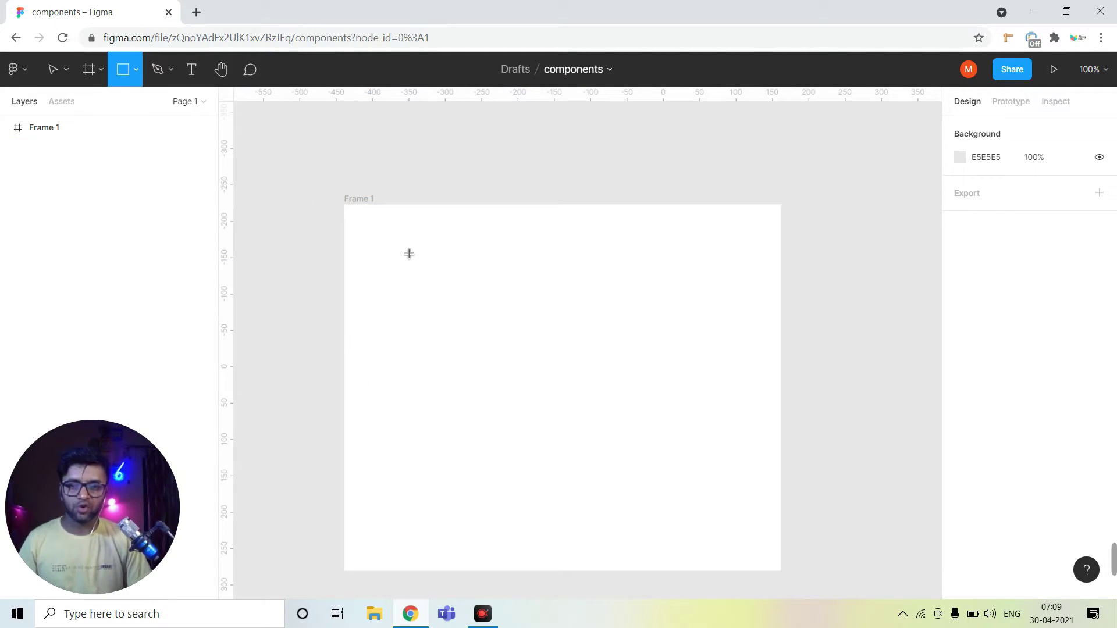
{"action": "left_click_drag", "start_coordinate": [365, 221], "coordinate": [477, 271]}
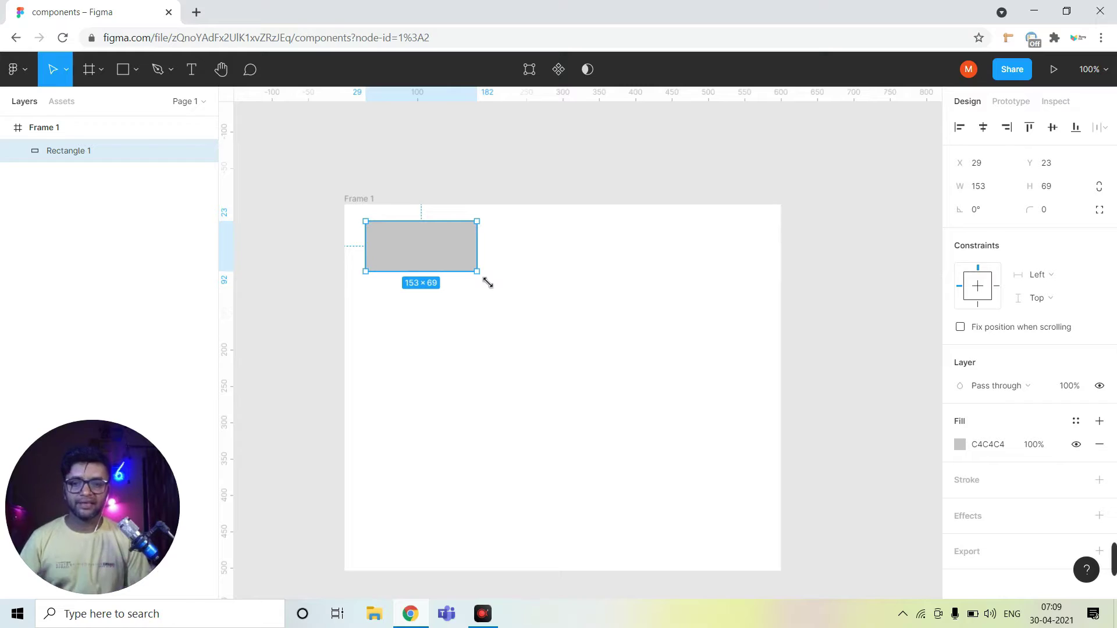
Step: Add a 'Button' text label and move it onto the grey rectangle
{"action": "left_click", "coordinate": [135, 72]}
{"action": "key", "text": "t"}
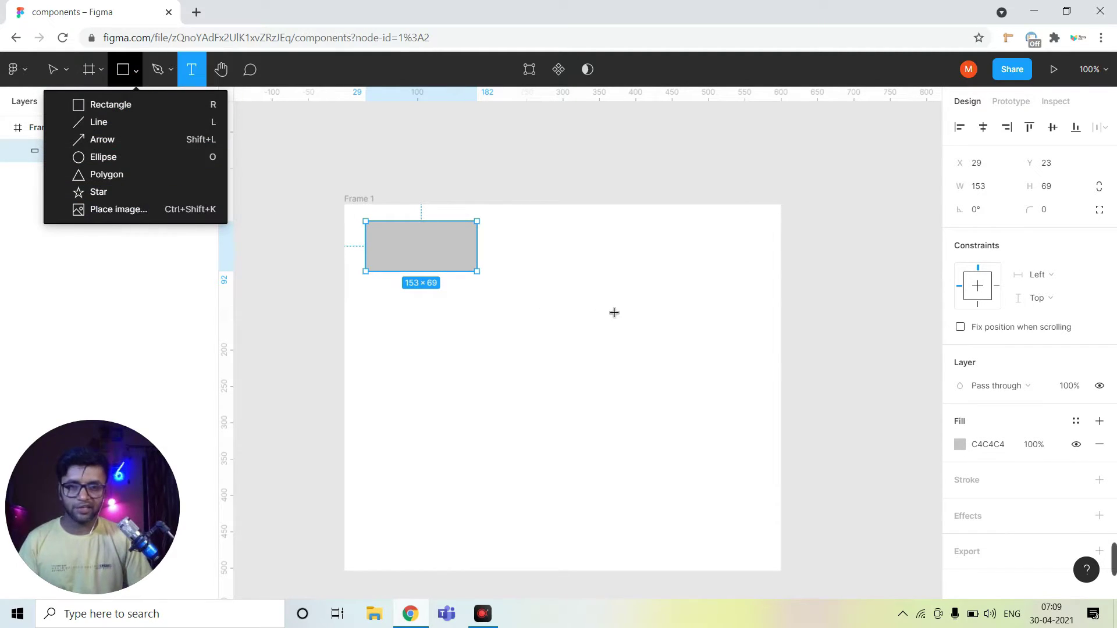
{"action": "left_click", "coordinate": [479, 323]}
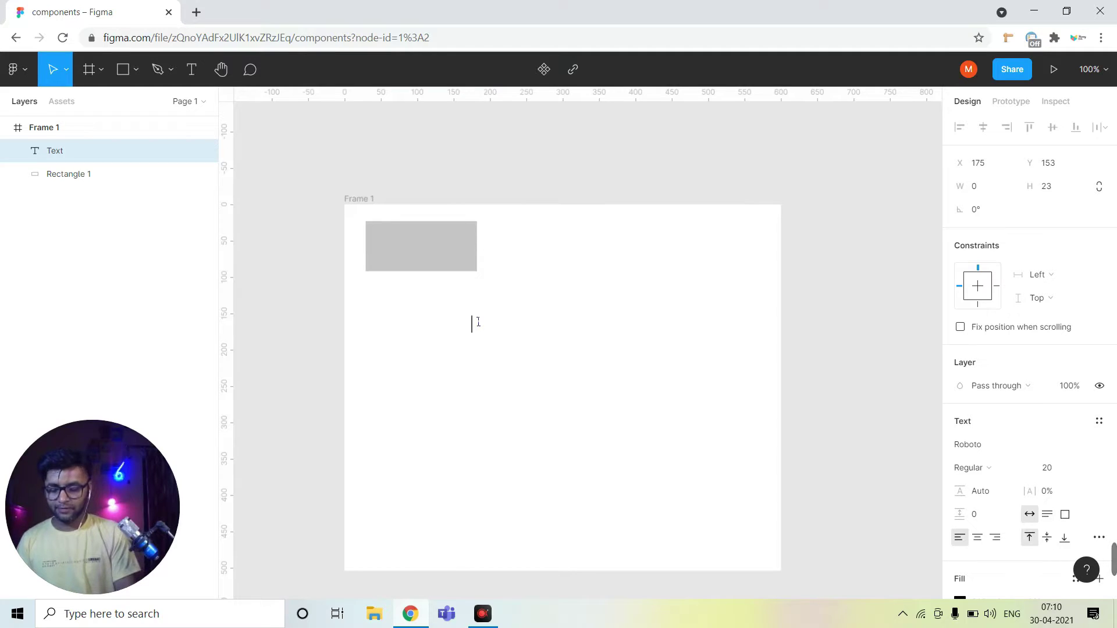
{"action": "type", "text": "Button"}
{"action": "key", "text": "Escape"}
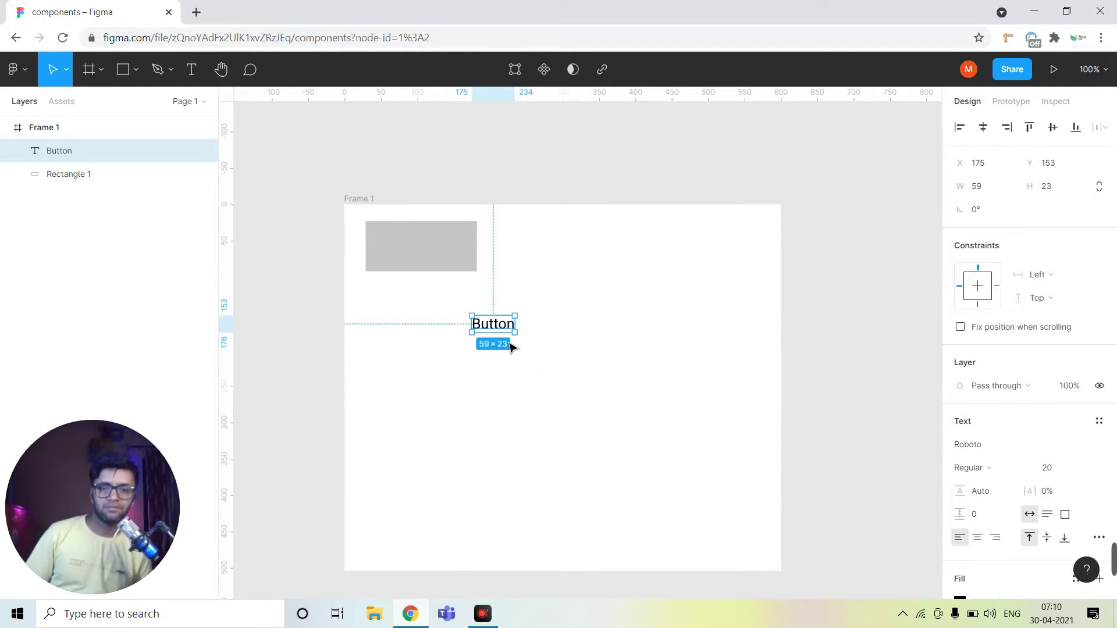
{"action": "scroll", "coordinate": [512, 347], "scroll_direction": "up", "scroll_amount": 1}
{"action": "left_click_drag", "start_coordinate": [503, 326], "coordinate": [439, 262]}
{"action": "left_click", "coordinate": [453, 274]}
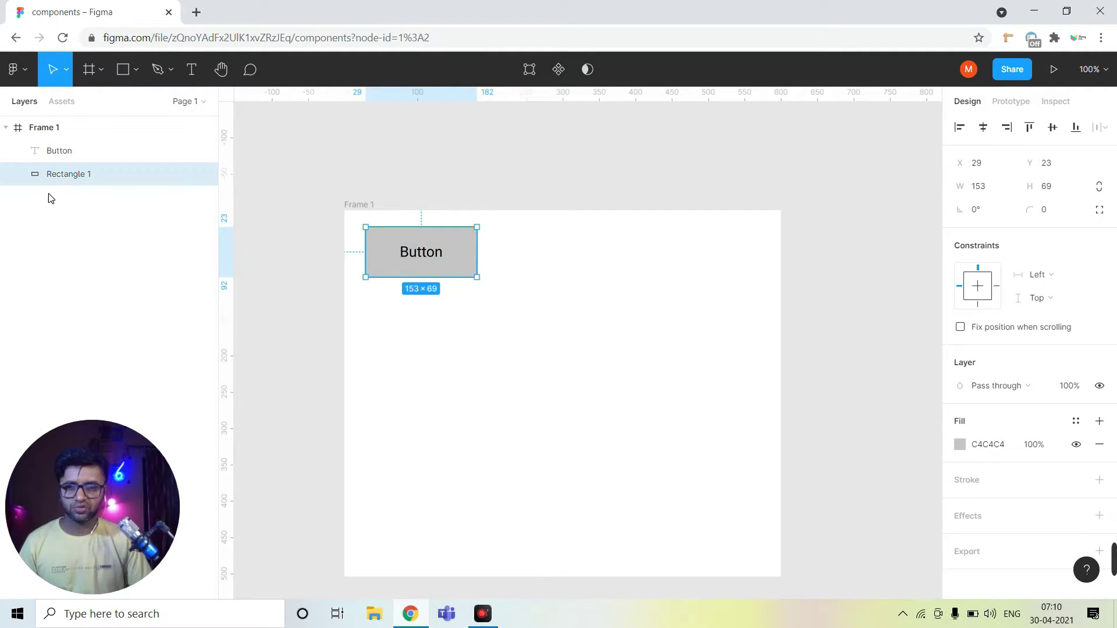
Step: Centre the Button text and rectangle vertically and wrap them in an auto-layout frame
{"action": "left_click", "coordinate": [67, 155], "text": "shift"}
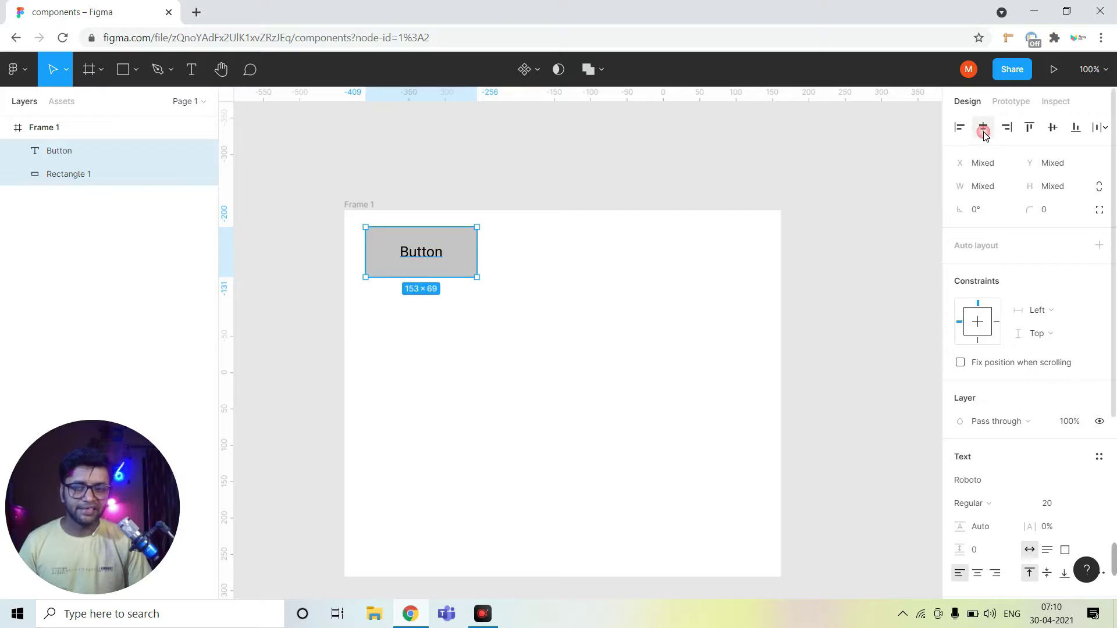
{"action": "left_click", "coordinate": [1054, 132]}
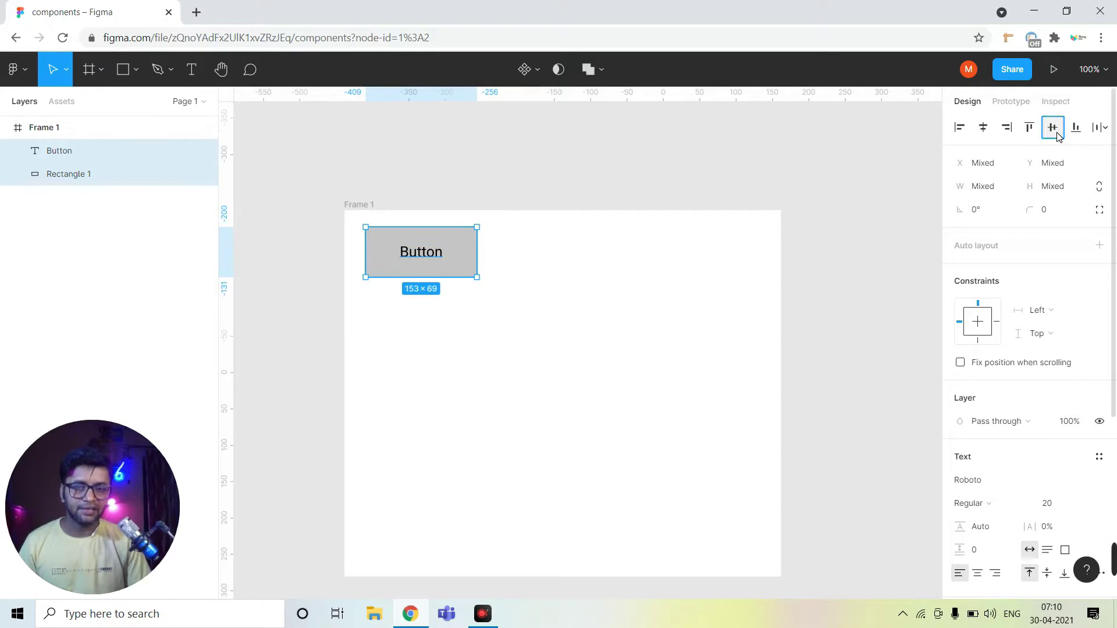
{"action": "left_click", "coordinate": [622, 378]}
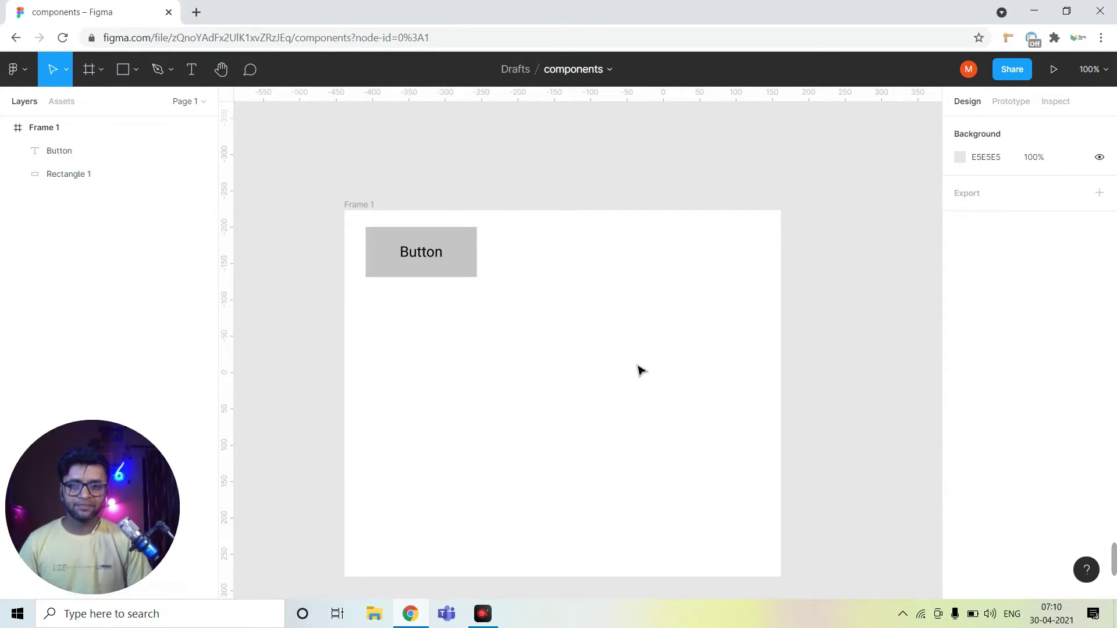
{"action": "left_click", "coordinate": [66, 152]}
{"action": "left_click", "coordinate": [79, 174], "text": "shift"}
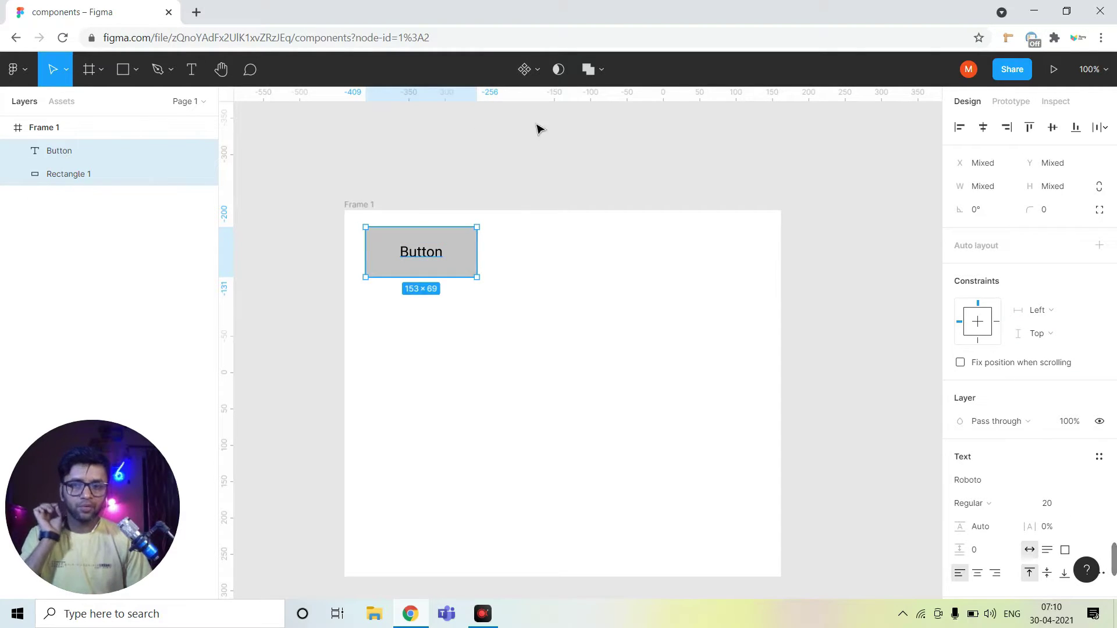
{"action": "left_click", "coordinate": [1099, 245]}
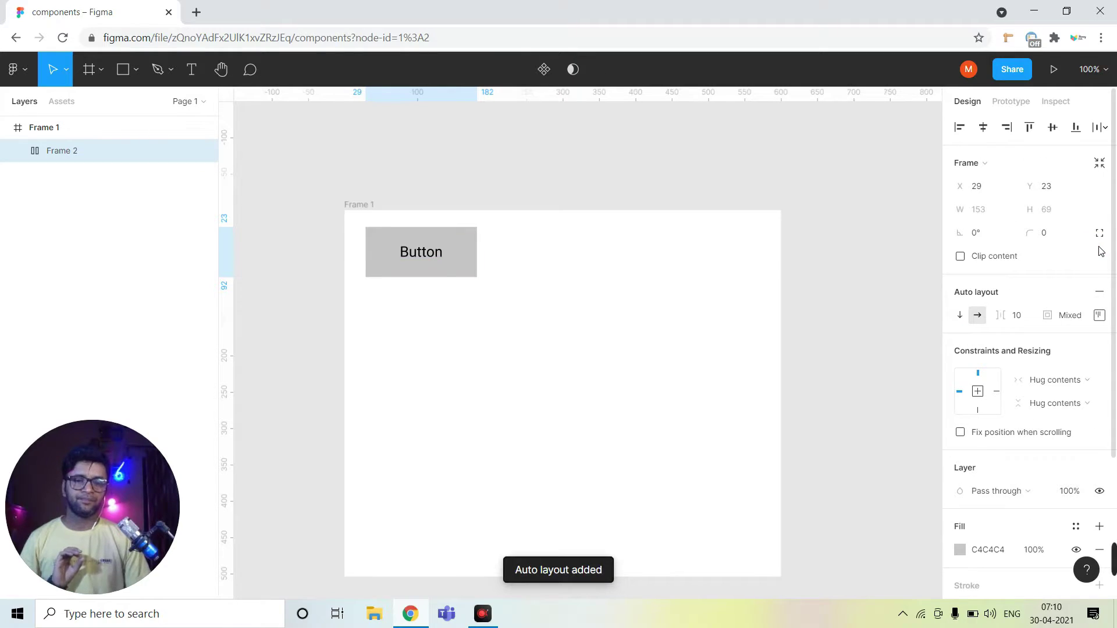
Step: Give the auto-layout frame 25 px top/bottom padding and 50 px left/right padding
{"action": "left_click", "coordinate": [1099, 314]}
{"action": "type", "text": "25"}
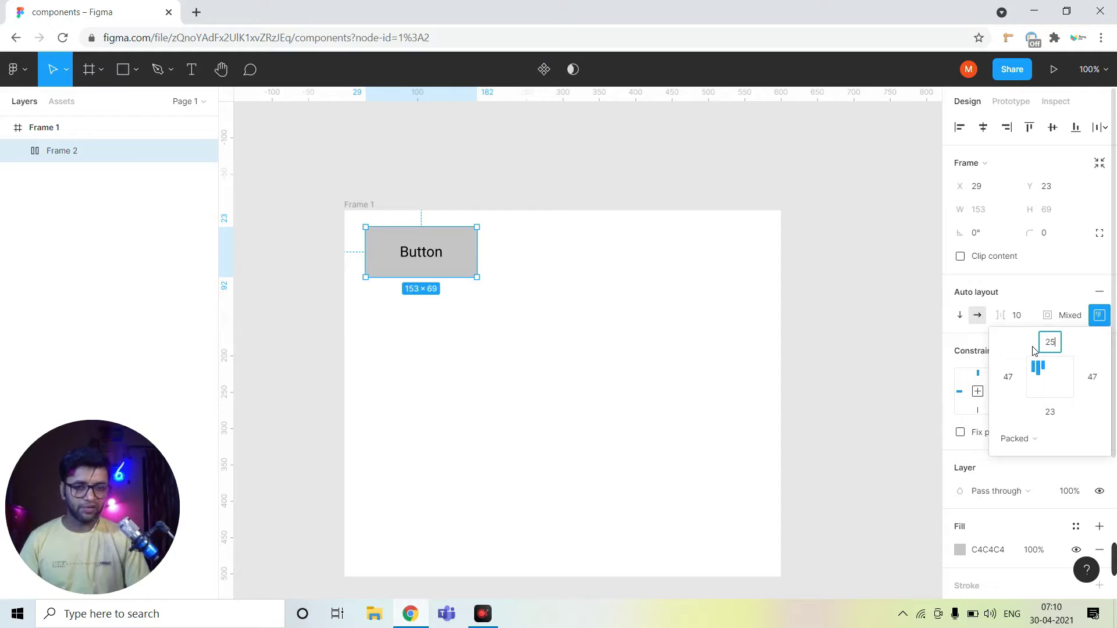
{"action": "left_click", "coordinate": [1044, 416]}
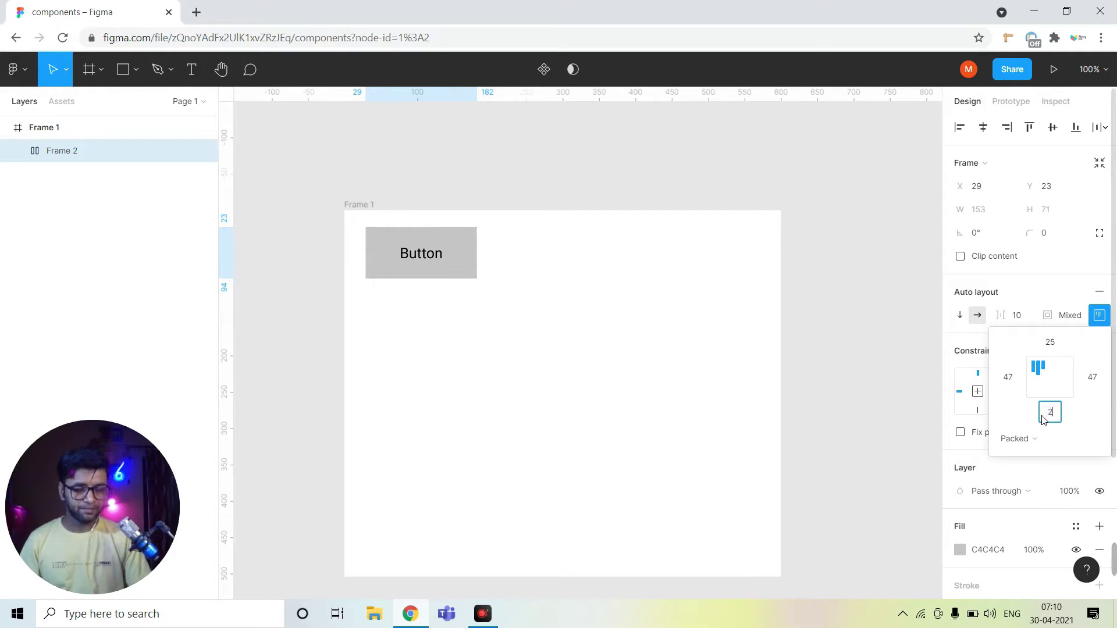
{"action": "type", "text": "5"}
{"action": "key", "text": "Return"}
{"action": "left_click", "coordinate": [1003, 380]}
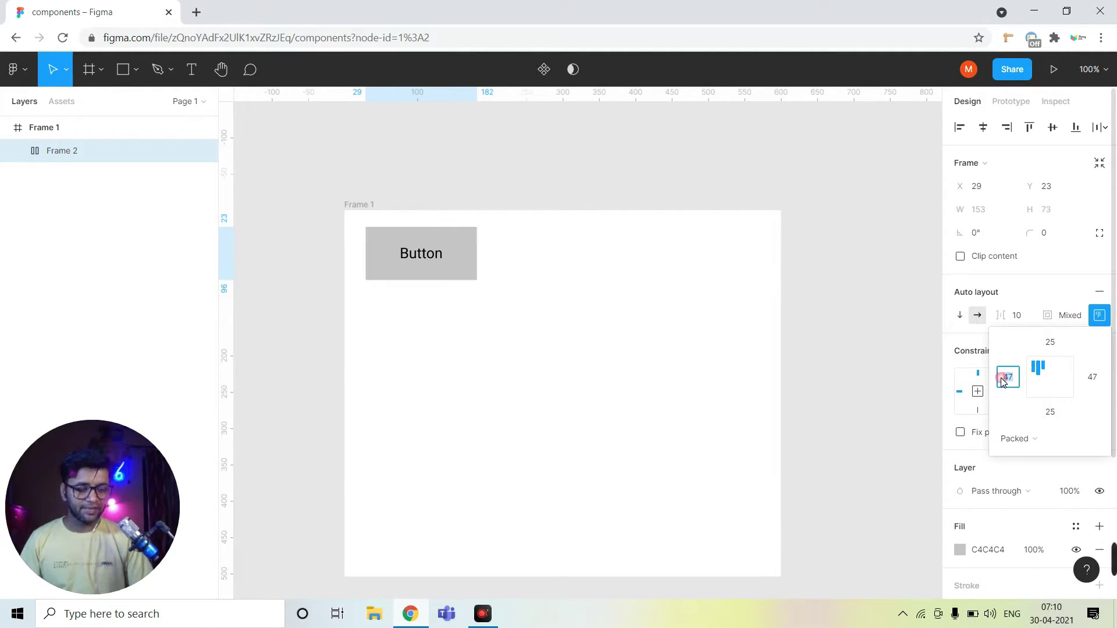
{"action": "type", "text": "50"}
{"action": "key", "text": "Return"}
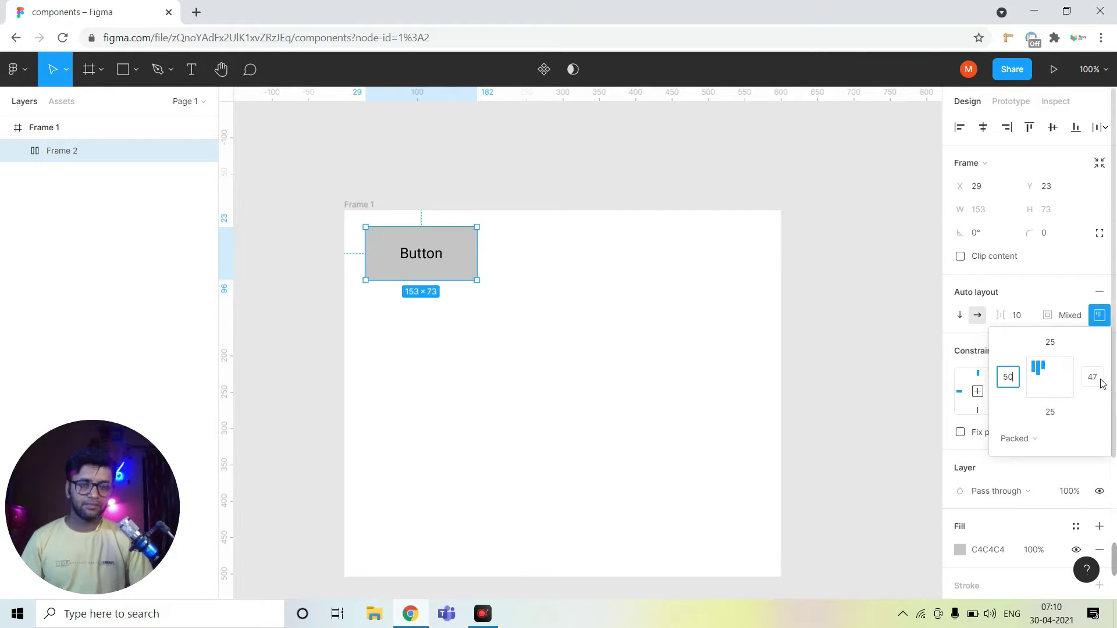
{"action": "left_click", "coordinate": [1092, 377]}
{"action": "type", "text": "50"}
{"action": "key", "text": "Return"}
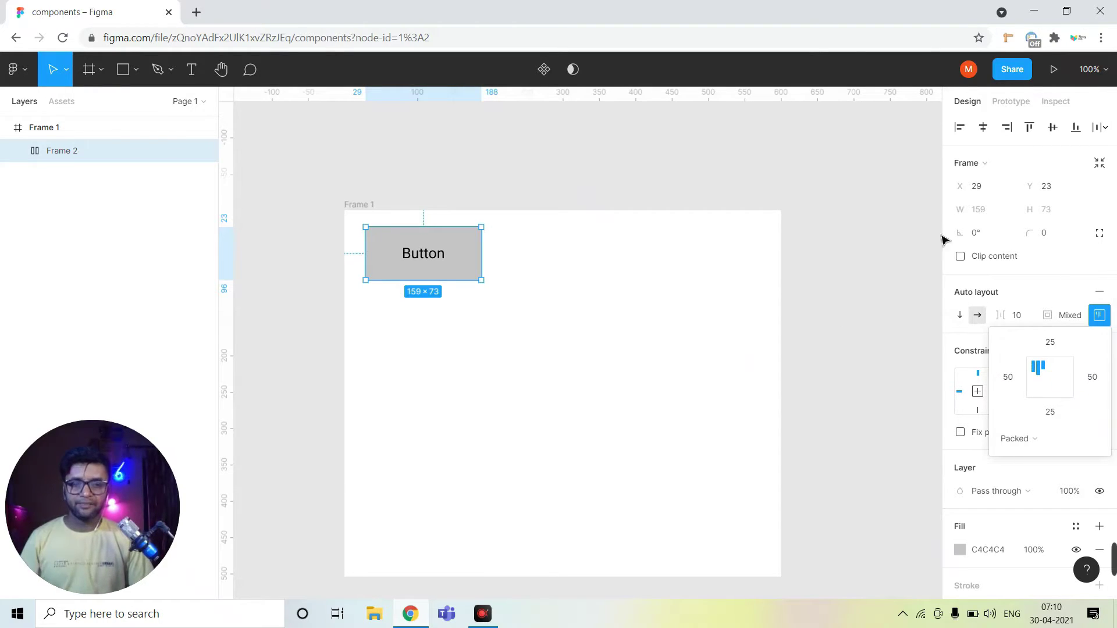
Step: Clear the frame's zero corner radius value
{"action": "left_click_drag", "start_coordinate": [1061, 236], "coordinate": [1044, 236]}
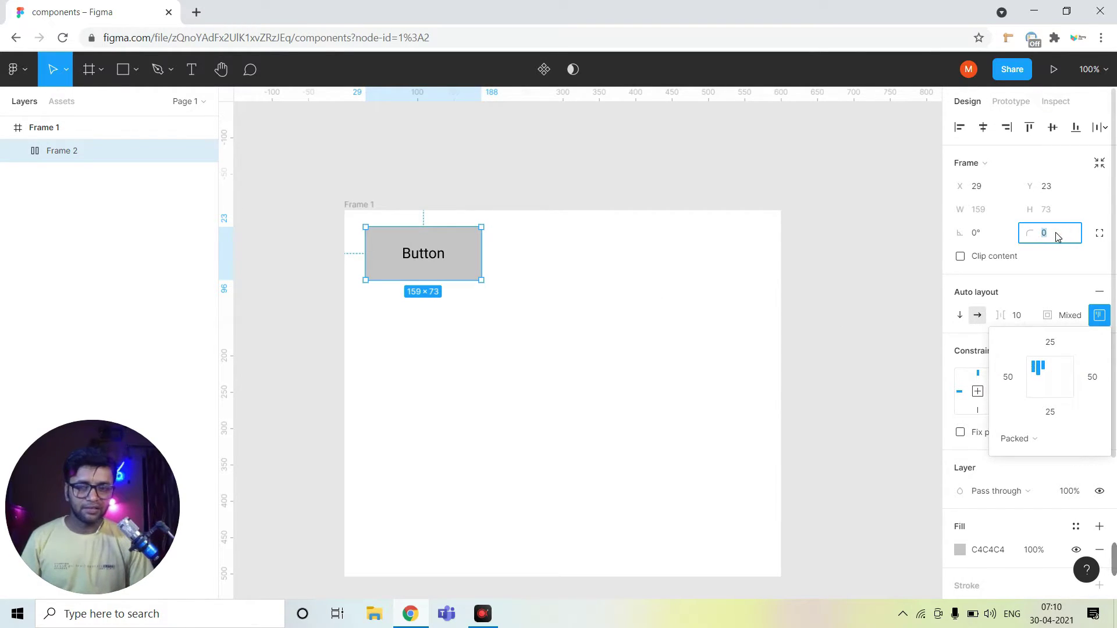
{"action": "left_click", "coordinate": [1059, 236]}
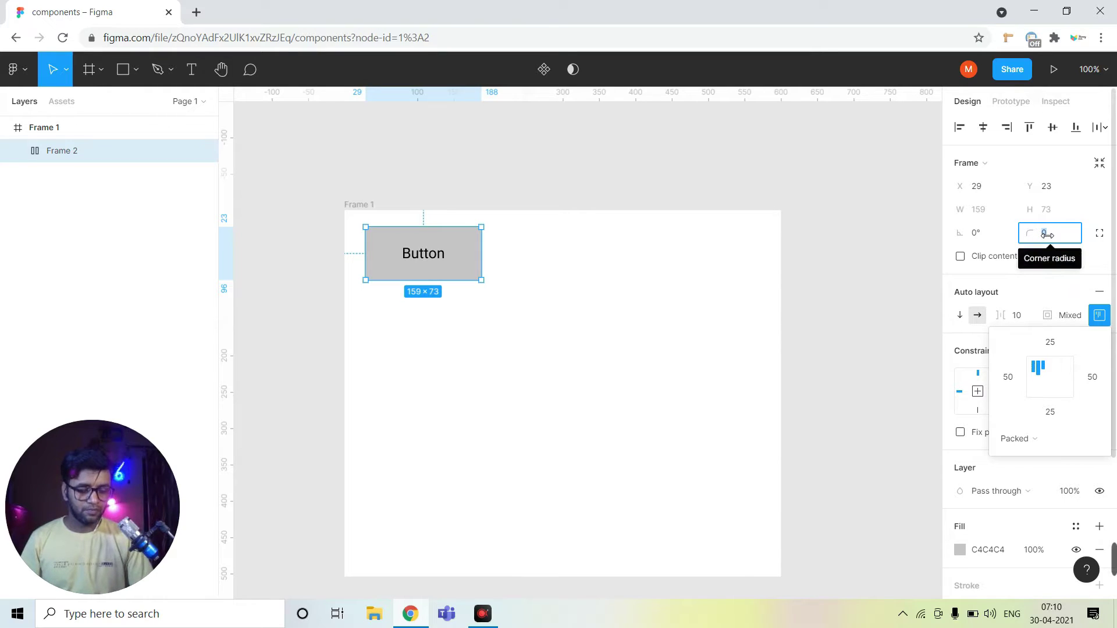
{"action": "key", "text": "BackSpace"}
{"action": "left_click", "coordinate": [521, 287]}
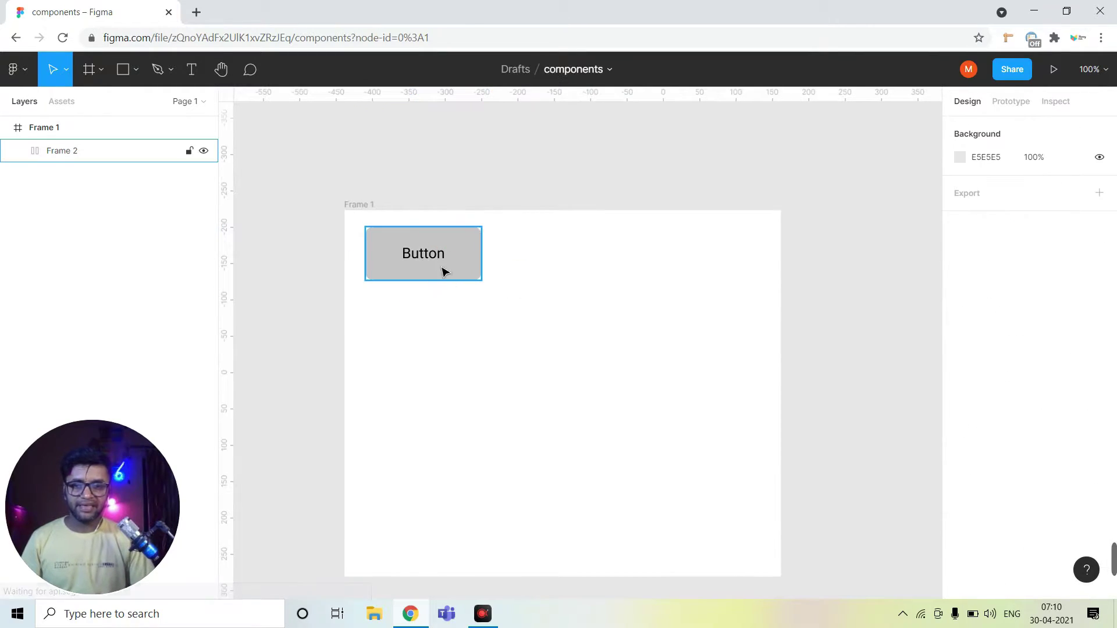
Step: Rename Frame 2 to 'primary-button' and convert it into a component
{"action": "double_click", "coordinate": [59, 154]}
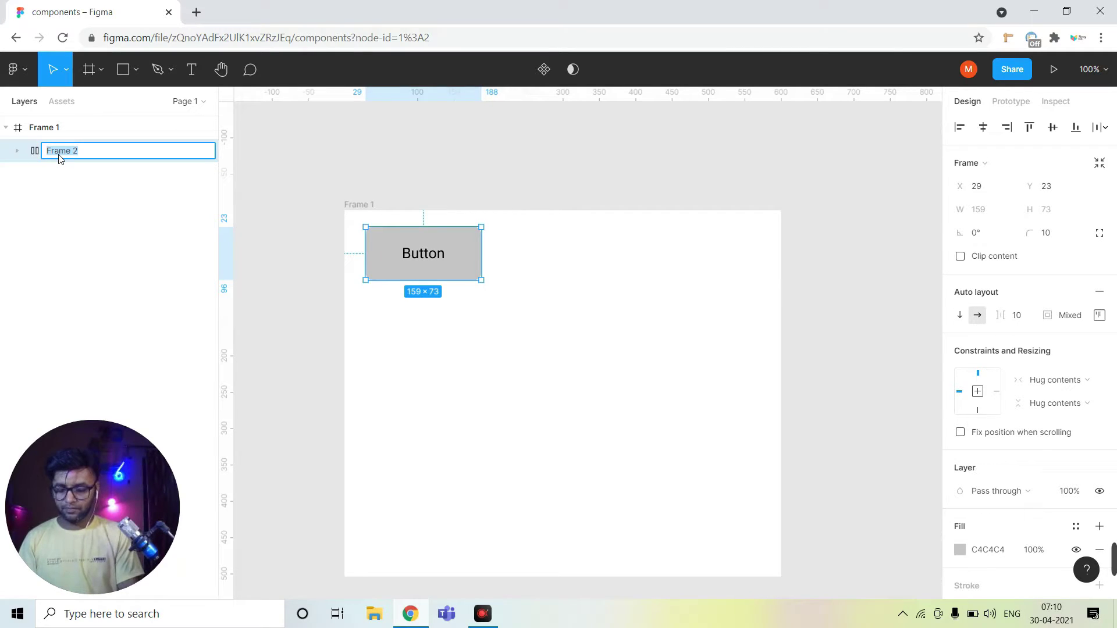
{"action": "type", "text": "prim"}
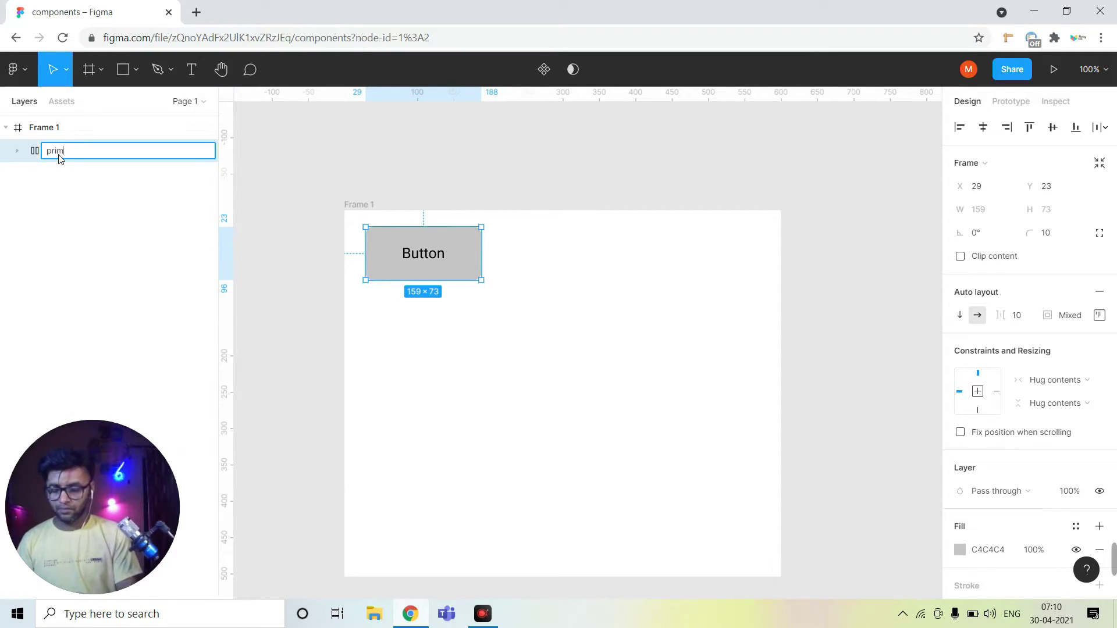
{"action": "type", "text": "ary-butto"}
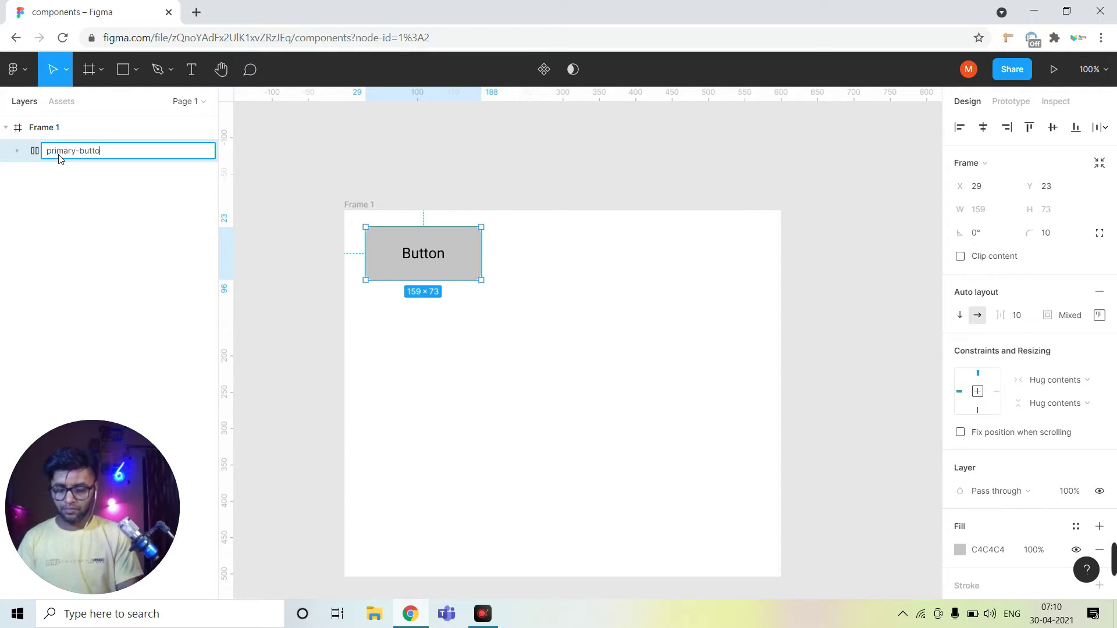
{"action": "type", "text": "n"}
{"action": "key", "text": "Return"}
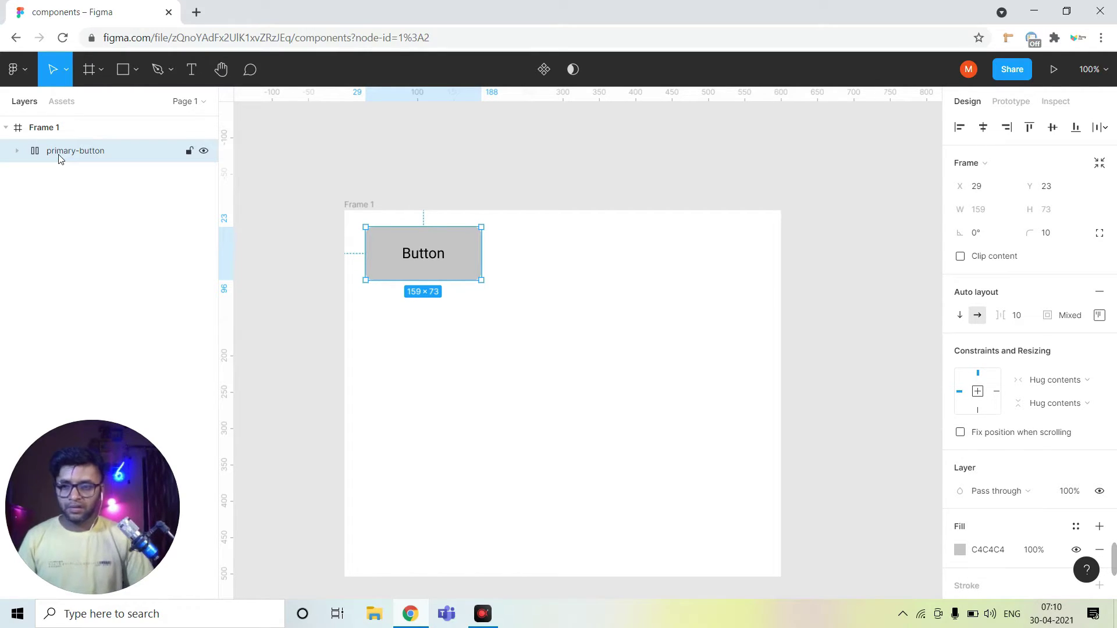
{"action": "left_click", "coordinate": [544, 70]}
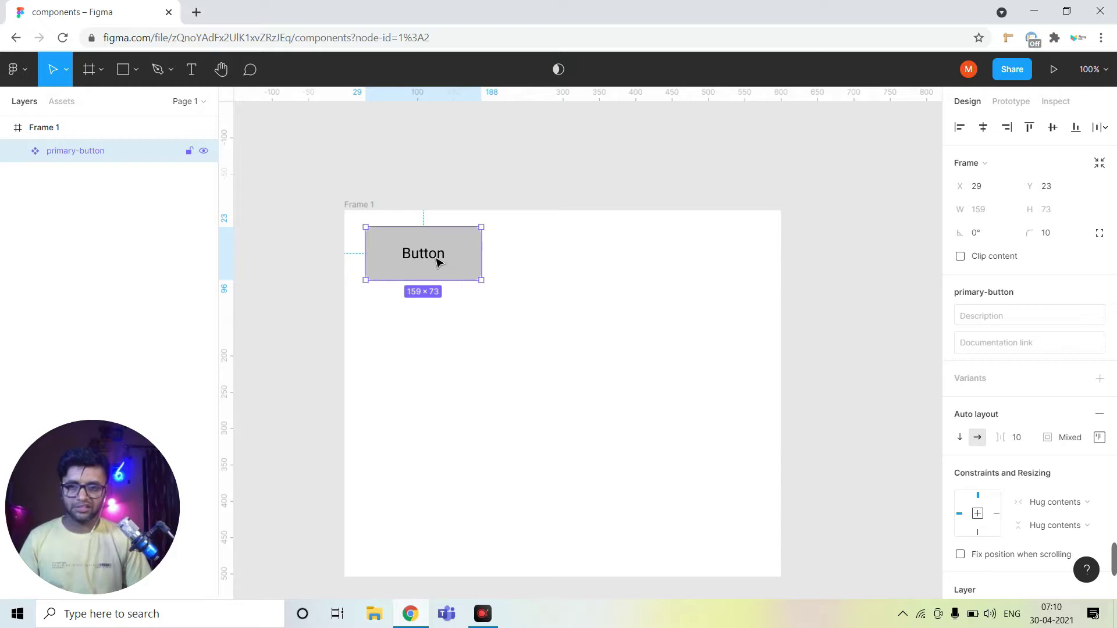
Step: Copy the button below the original and name the layer 'secondry-button'
{"action": "left_click_drag", "start_coordinate": [470, 266], "coordinate": [470, 332]}
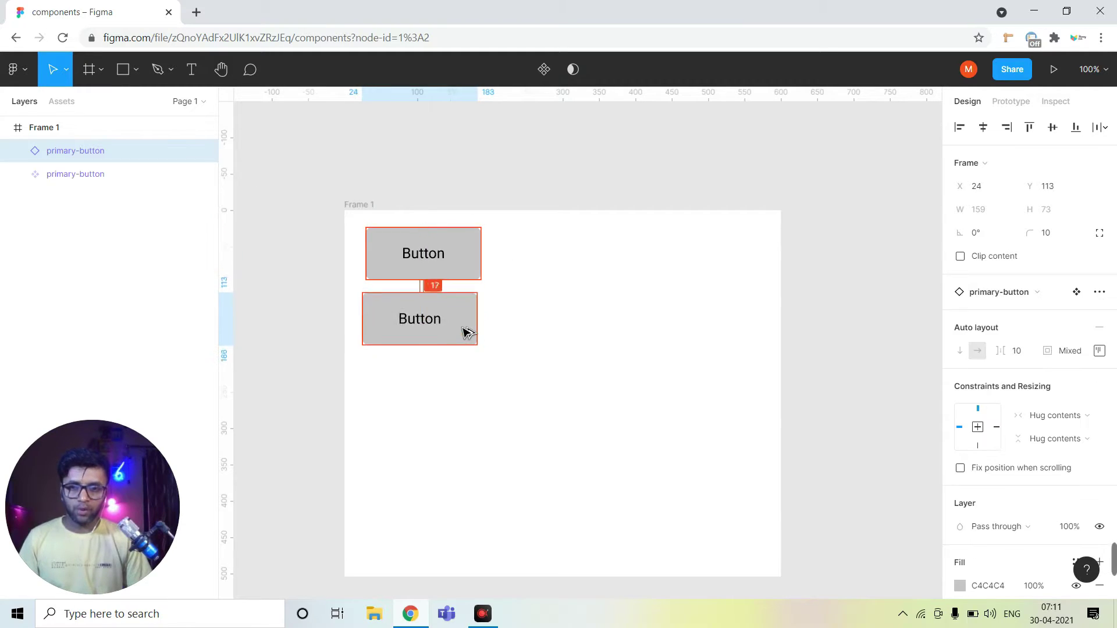
{"action": "double_click", "coordinate": [80, 153]}
{"action": "type", "text": "second"}
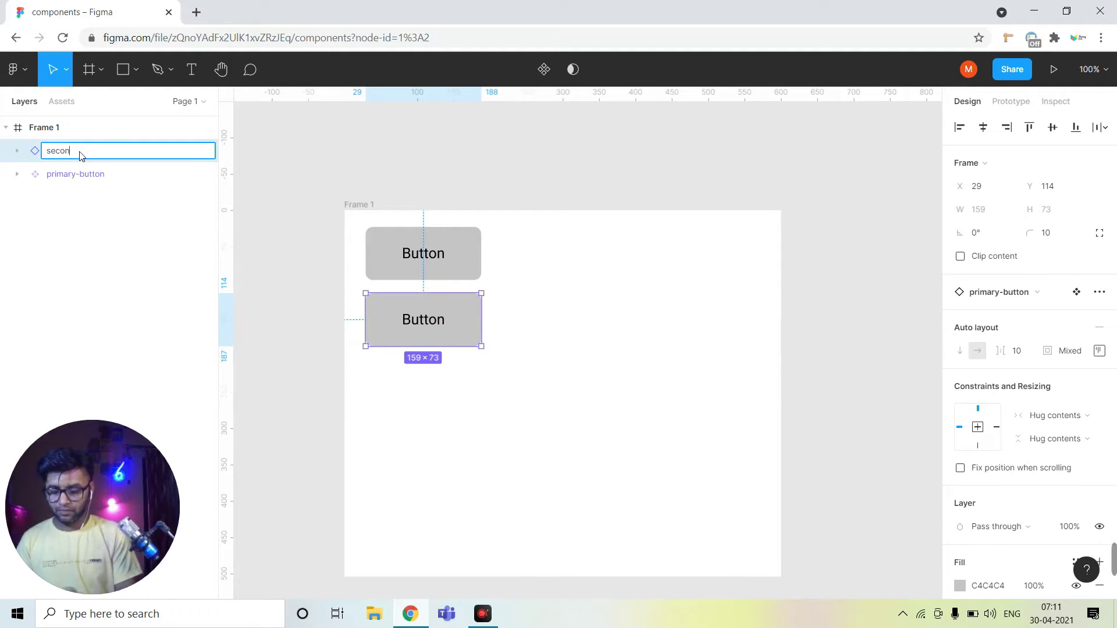
{"action": "type", "text": "ry"}
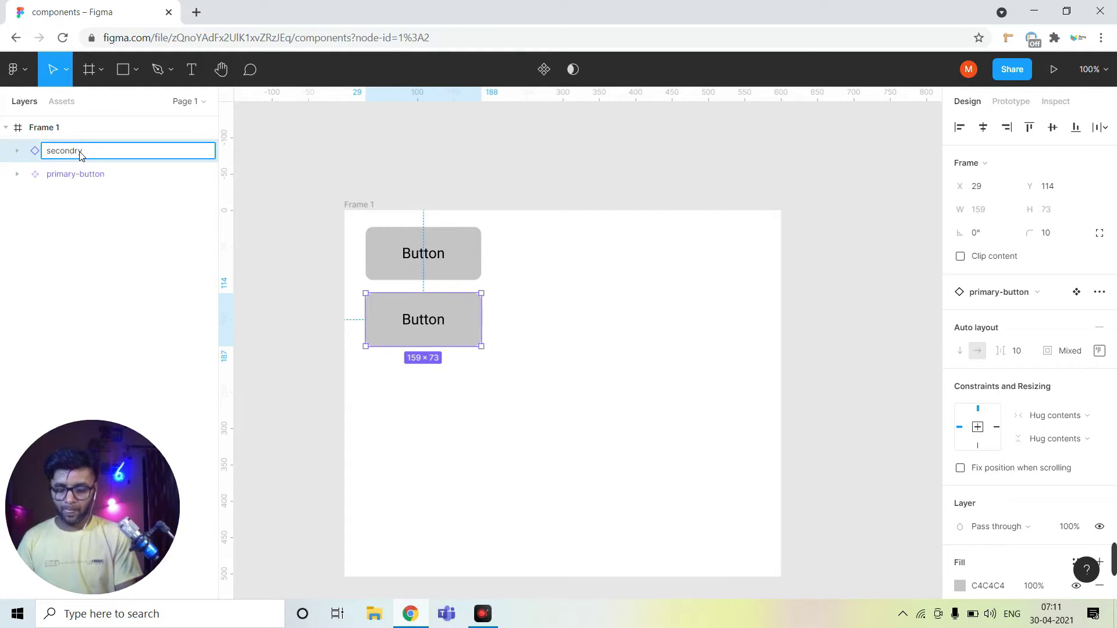
{"action": "type", "text": "-button"}
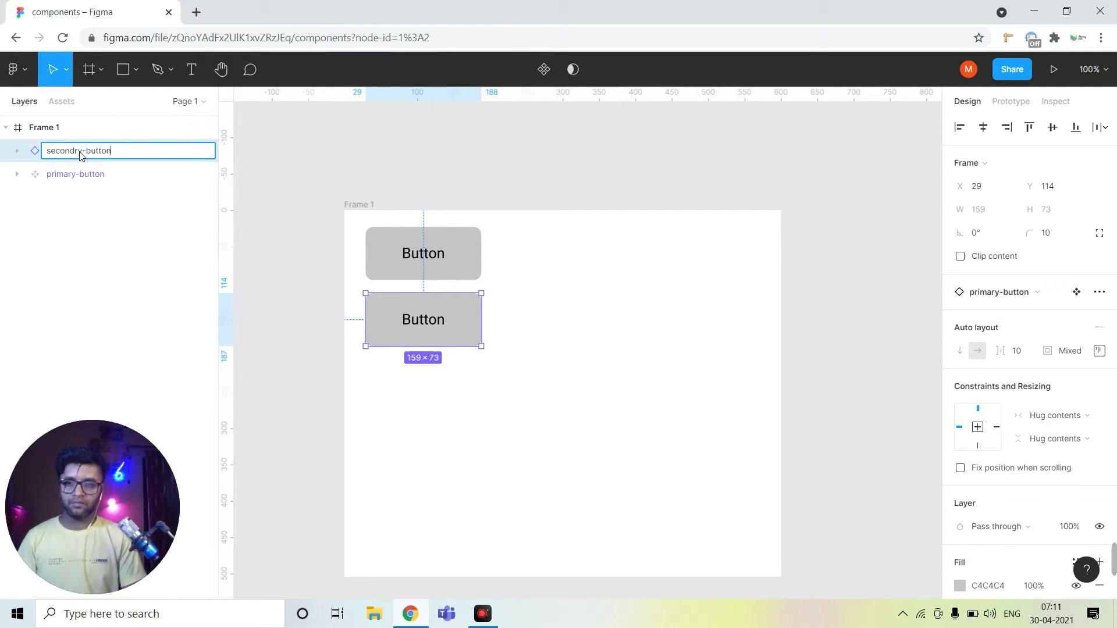
{"action": "left_click", "coordinate": [609, 365]}
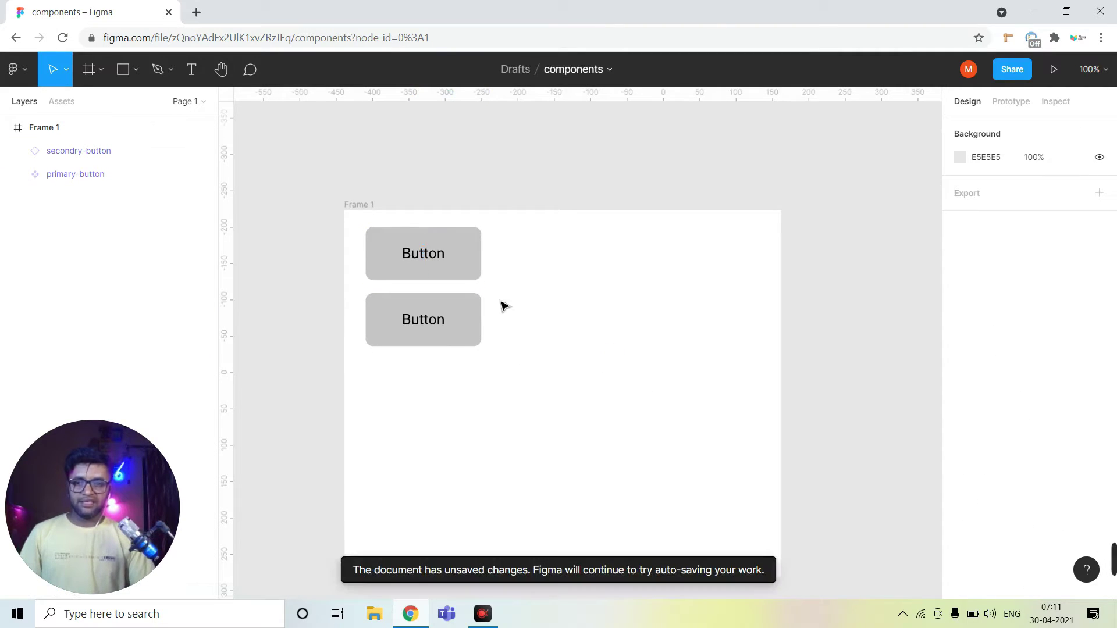
Step: Fill the lower button cyan 13D5FF
{"action": "scroll", "coordinate": [579, 331], "scroll_direction": "down", "scroll_amount": 2}
{"action": "left_click", "coordinate": [469, 306]}
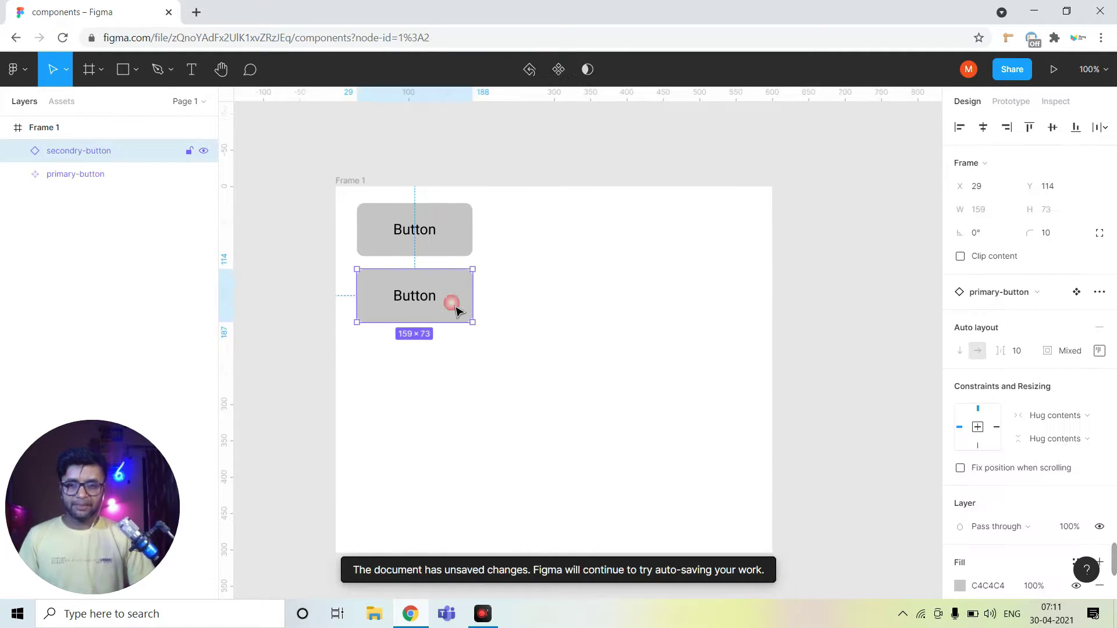
{"action": "scroll", "coordinate": [1026, 453], "scroll_direction": "down", "scroll_amount": 1}
{"action": "scroll", "coordinate": [989, 466], "scroll_direction": "down", "scroll_amount": 2}
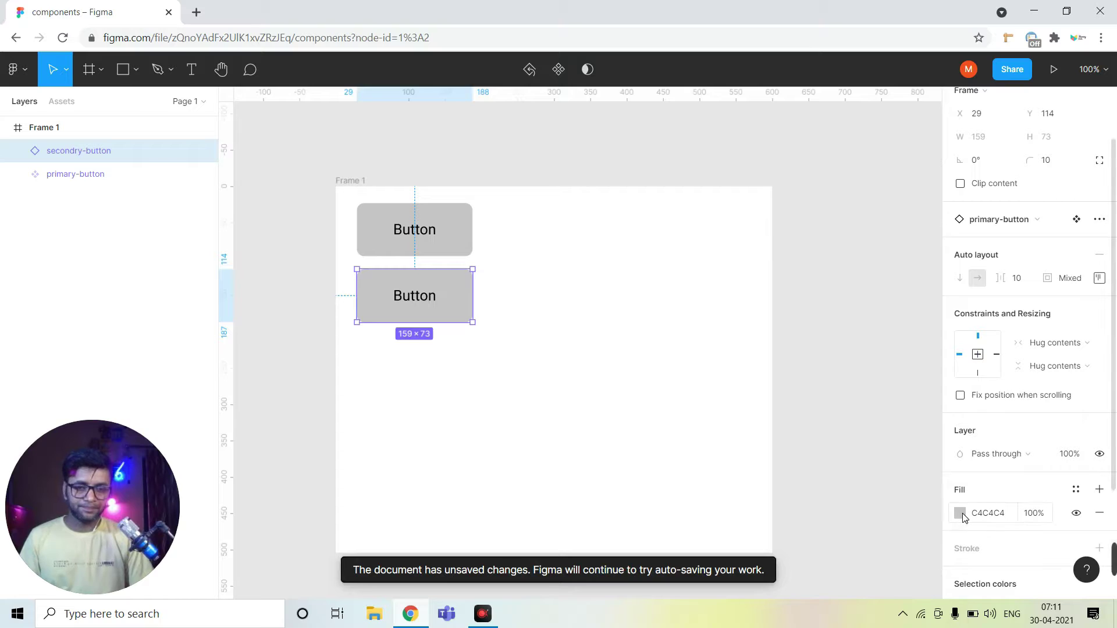
{"action": "left_click", "coordinate": [961, 513]}
{"action": "left_click_drag", "start_coordinate": [894, 380], "coordinate": [907, 242]}
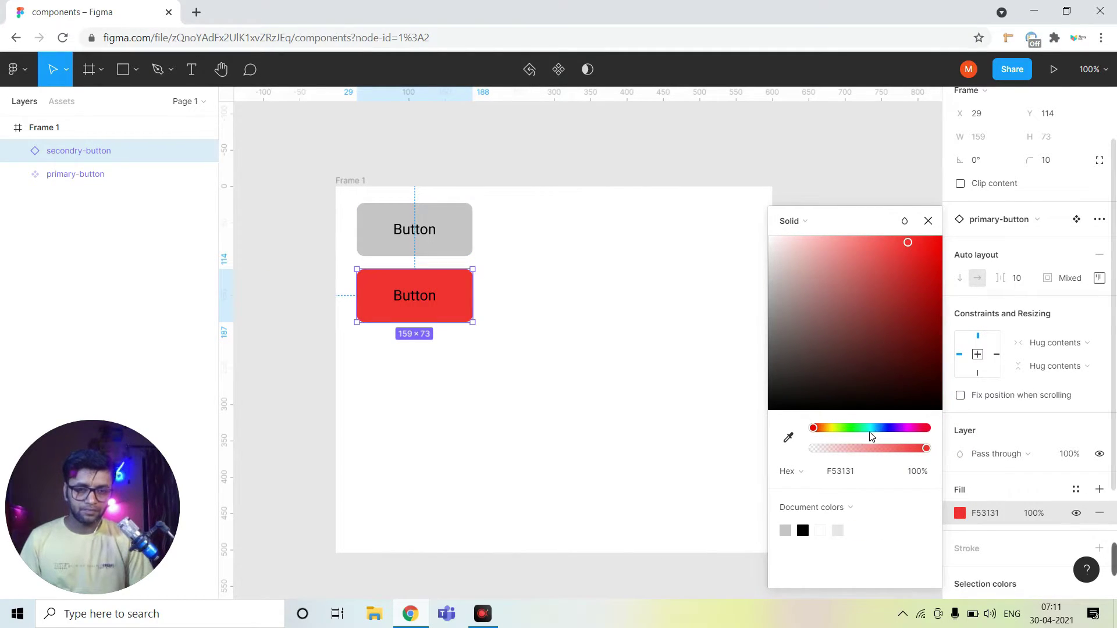
{"action": "left_click_drag", "start_coordinate": [871, 428], "coordinate": [872, 428]}
{"action": "left_click_drag", "start_coordinate": [898, 249], "coordinate": [934, 203]}
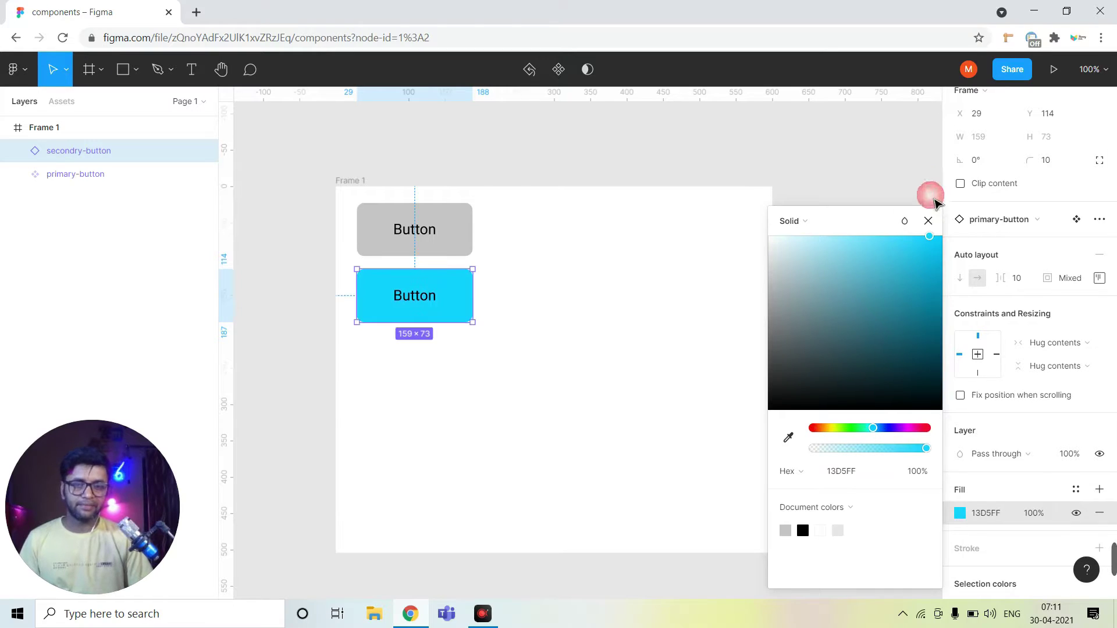
{"action": "left_click", "coordinate": [928, 221]}
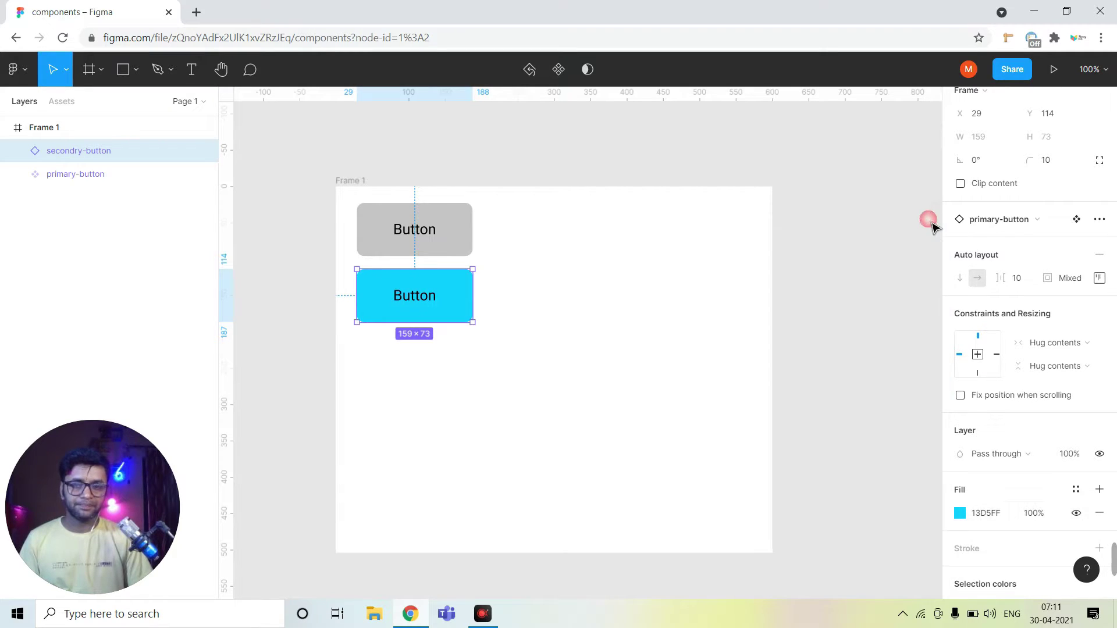
Step: Make the lower button's Button label white FFFFFF
{"action": "double_click", "coordinate": [416, 301]}
{"action": "left_click", "coordinate": [960, 566]}
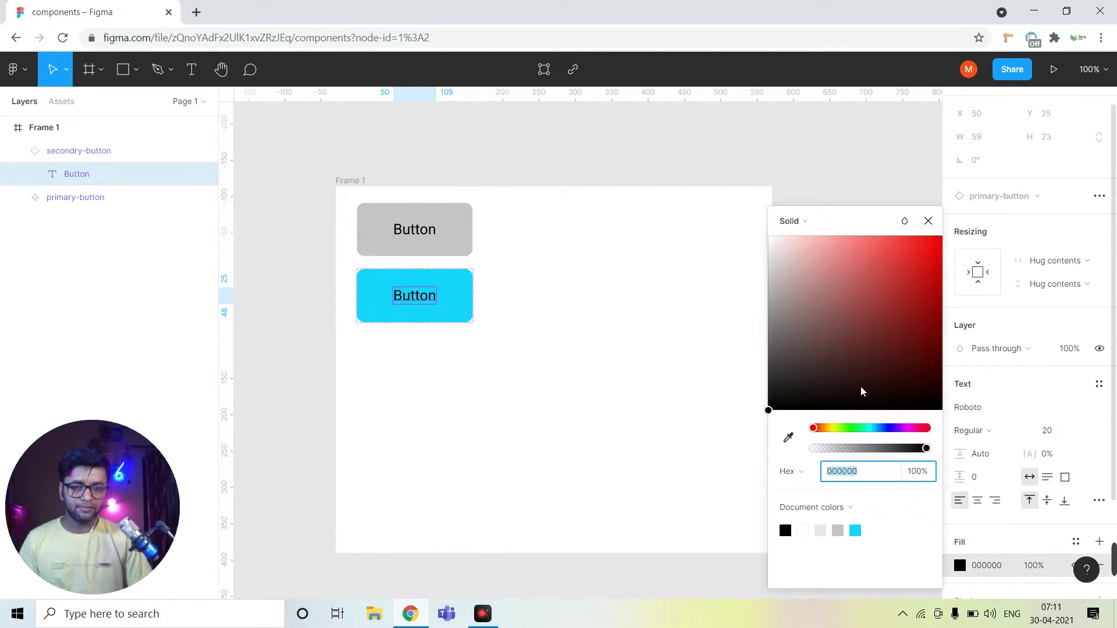
{"action": "type", "text": "FFFFFF"}
{"action": "left_click", "coordinate": [927, 220]}
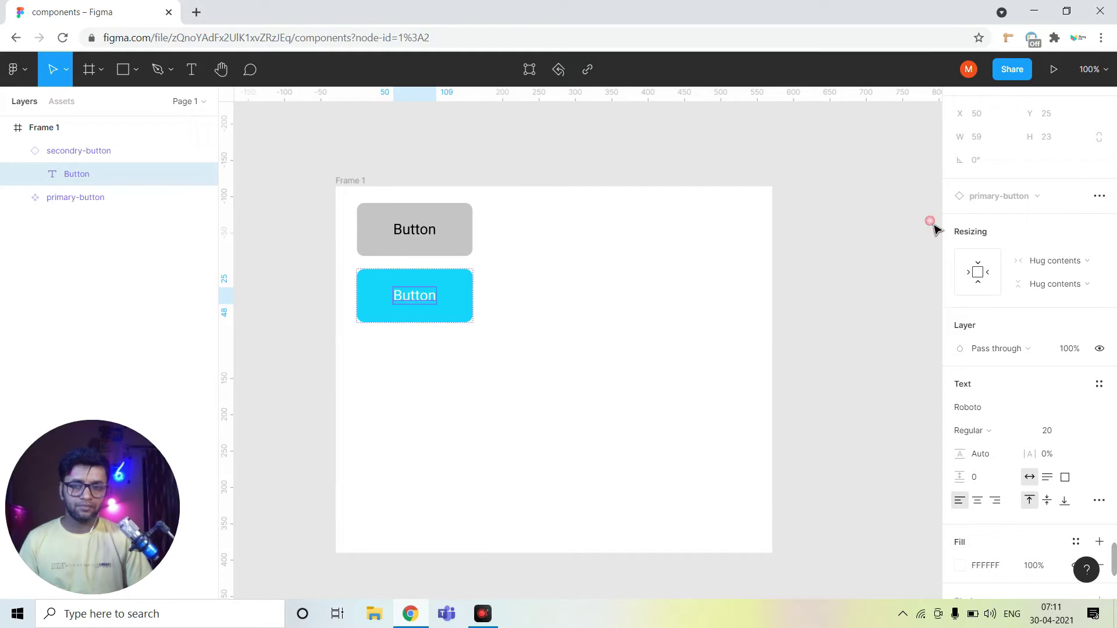
{"action": "left_click", "coordinate": [589, 288]}
{"action": "left_click", "coordinate": [454, 229]}
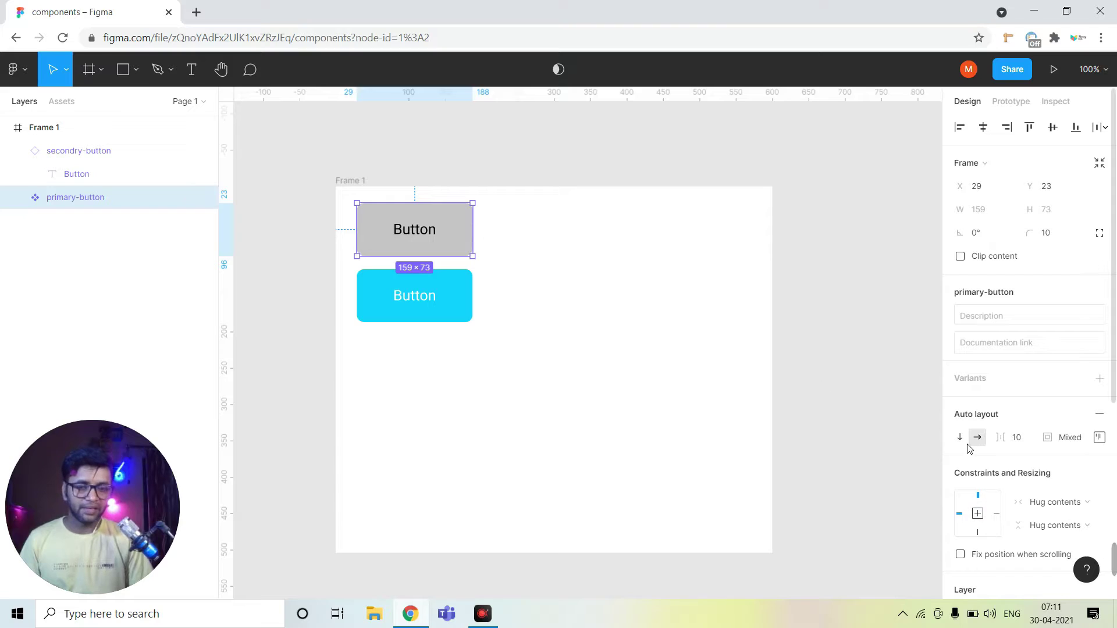
Step: Change the primary-button fill from grey to yellow D9DD25
{"action": "scroll", "coordinate": [975, 470], "scroll_direction": "down", "scroll_amount": 4}
{"action": "left_click", "coordinate": [960, 572]}
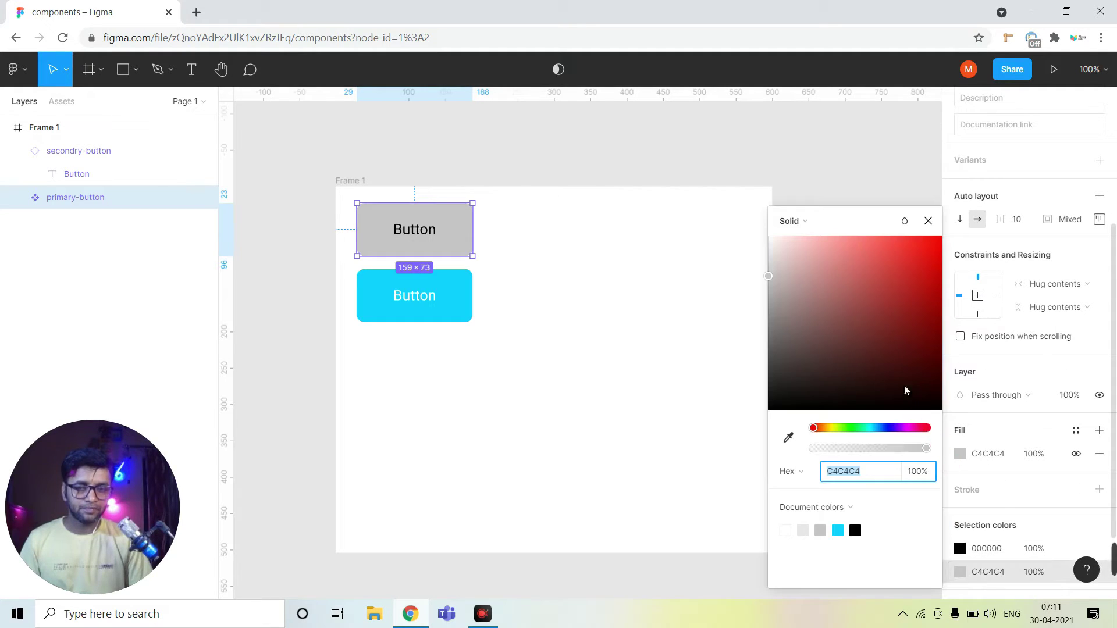
{"action": "left_click_drag", "start_coordinate": [905, 388], "coordinate": [890, 326]}
{"action": "left_click_drag", "start_coordinate": [813, 429], "coordinate": [832, 428]}
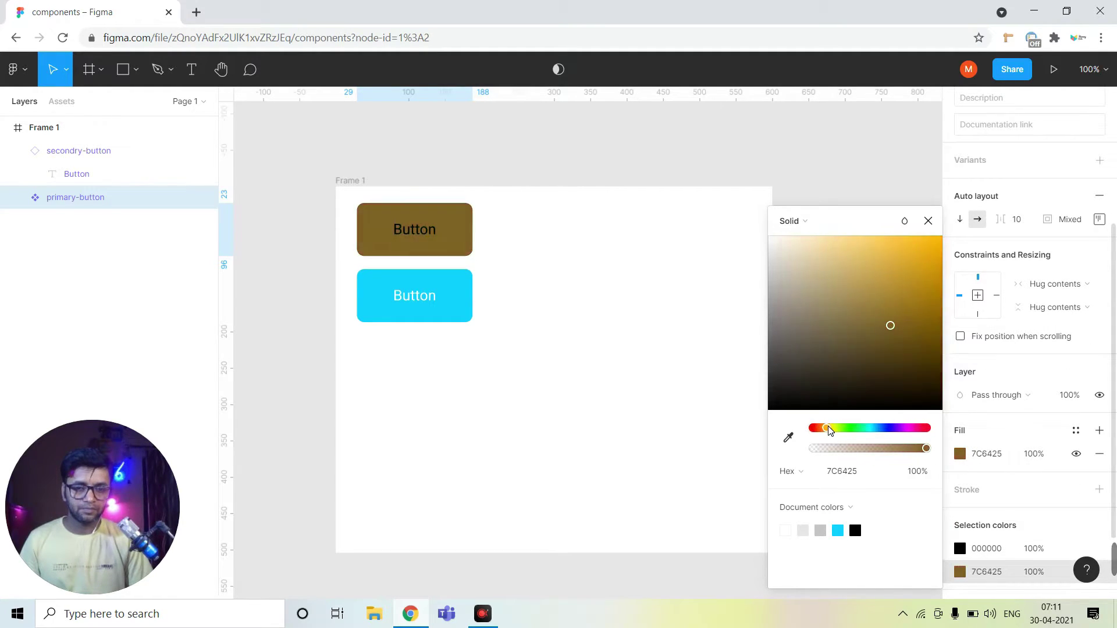
{"action": "mouse_move", "coordinate": [936, 337]}
{"action": "left_mouse_down"}
{"action": "mouse_move", "coordinate": [937, 297]}
{"action": "mouse_move", "coordinate": [914, 260]}
{"action": "left_mouse_up"}
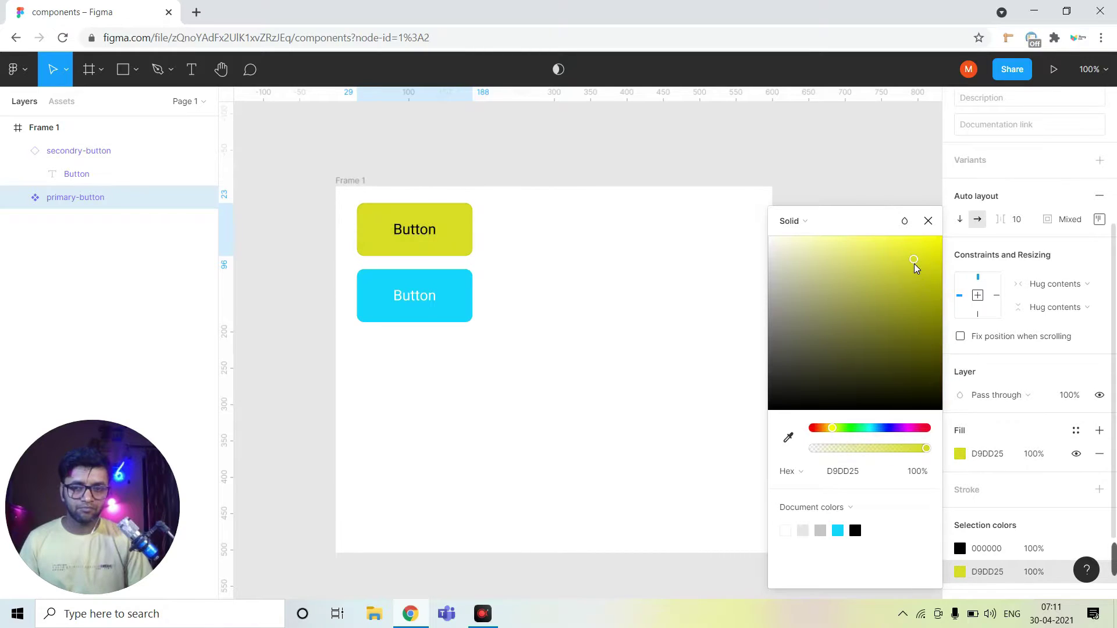
{"action": "left_click", "coordinate": [928, 220]}
{"action": "left_click", "coordinate": [646, 340]}
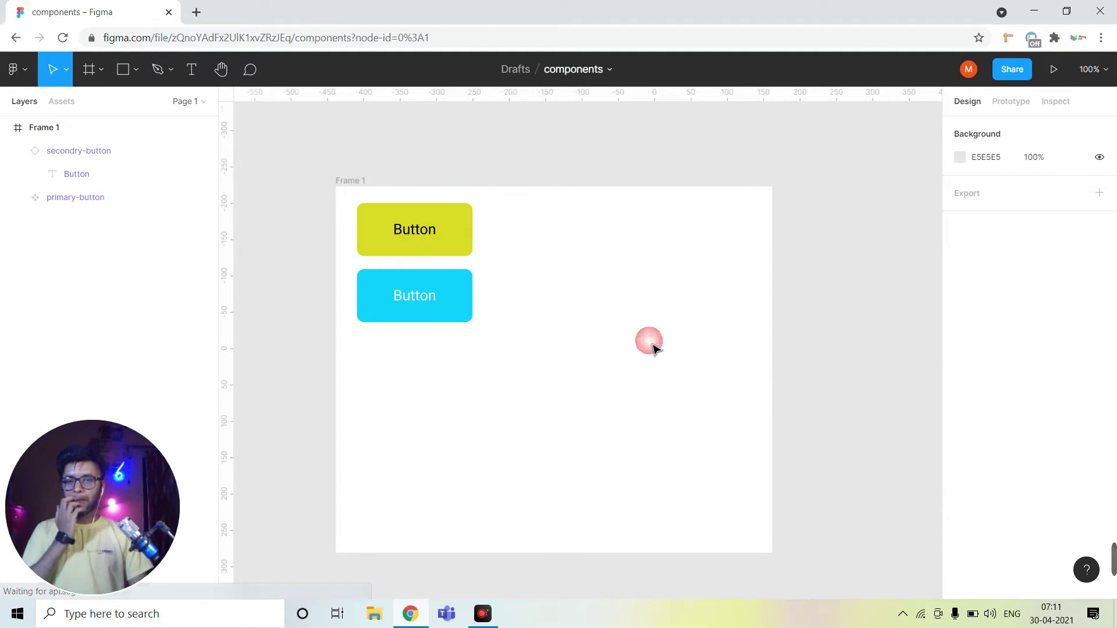
{"action": "double_click", "coordinate": [413, 231]}
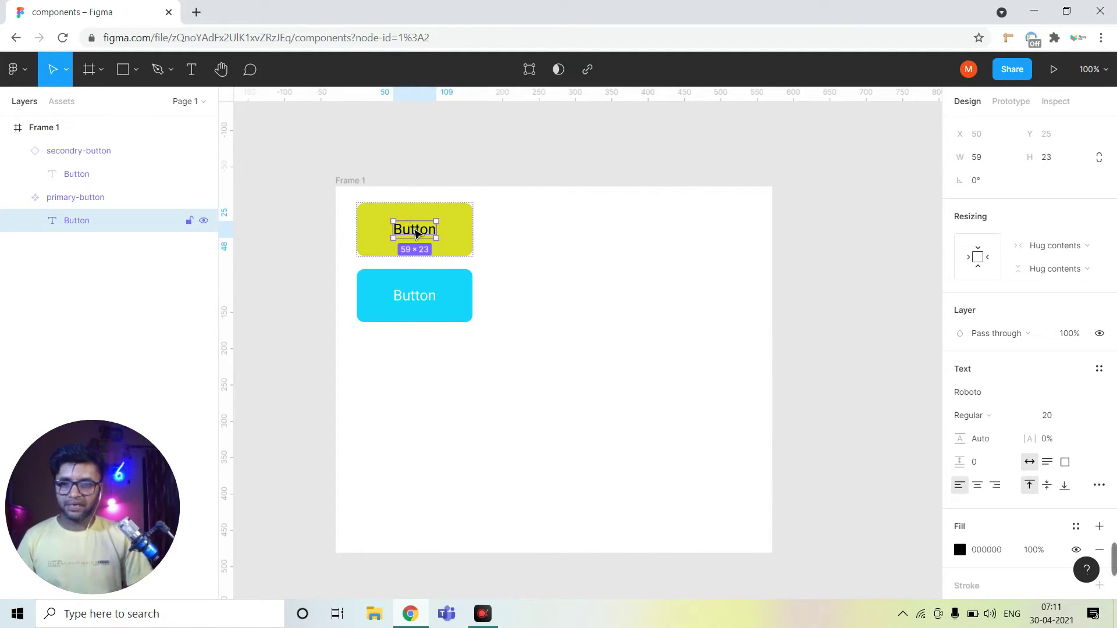
{"action": "double_click", "coordinate": [415, 233]}
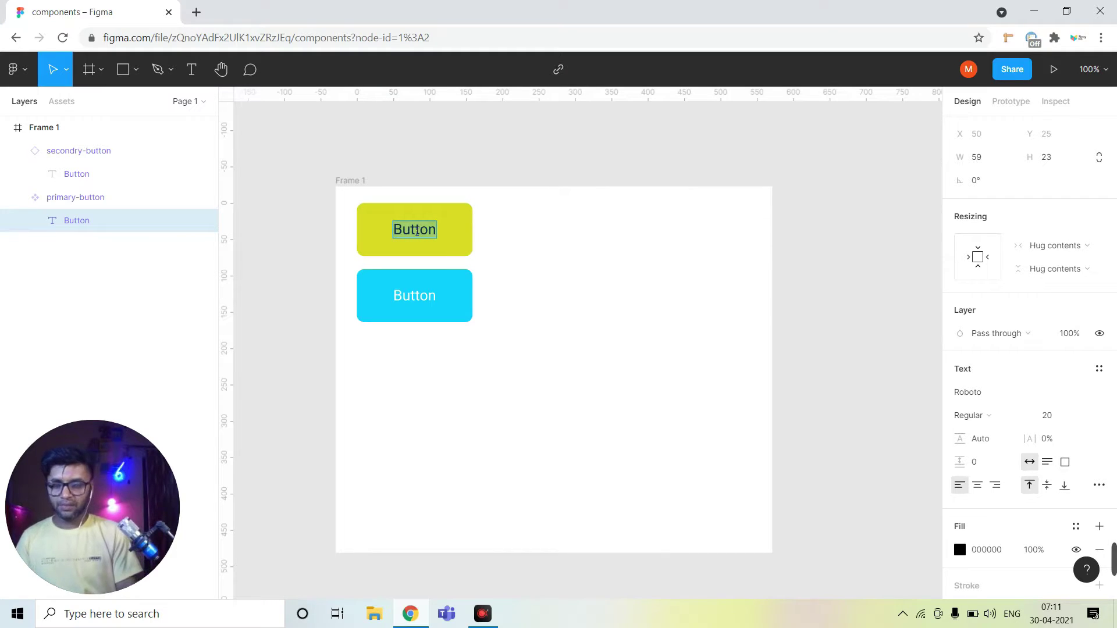
Step: Relabel the yellow button 'Primary' and the cyan button 'Secondry'
{"action": "type", "text": "Primary"}
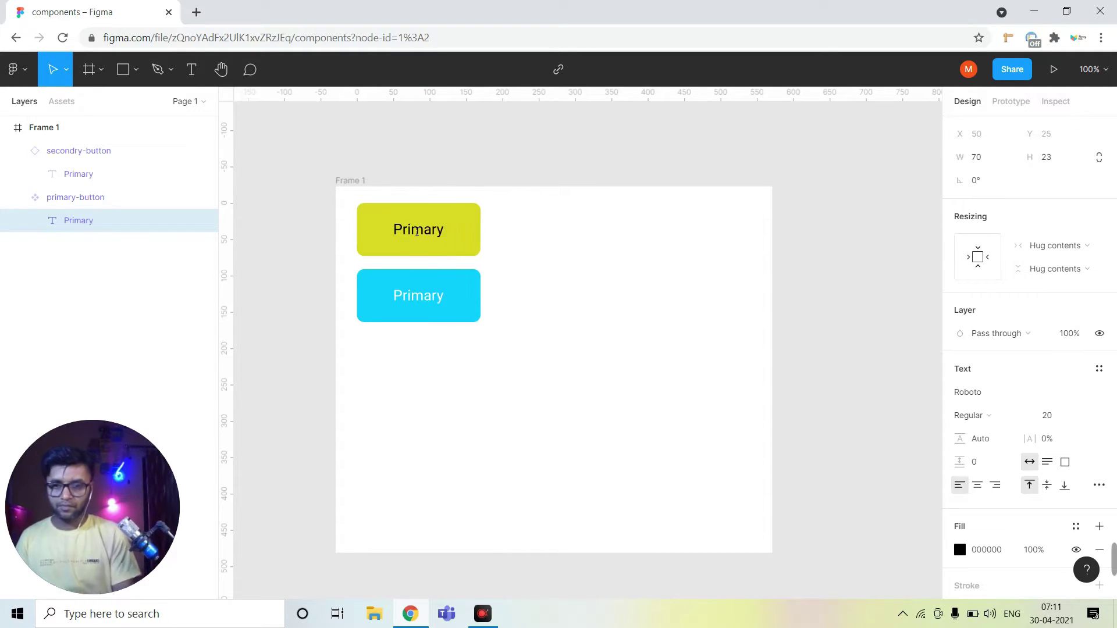
{"action": "key", "text": "Escape"}
{"action": "left_click", "coordinate": [421, 301]}
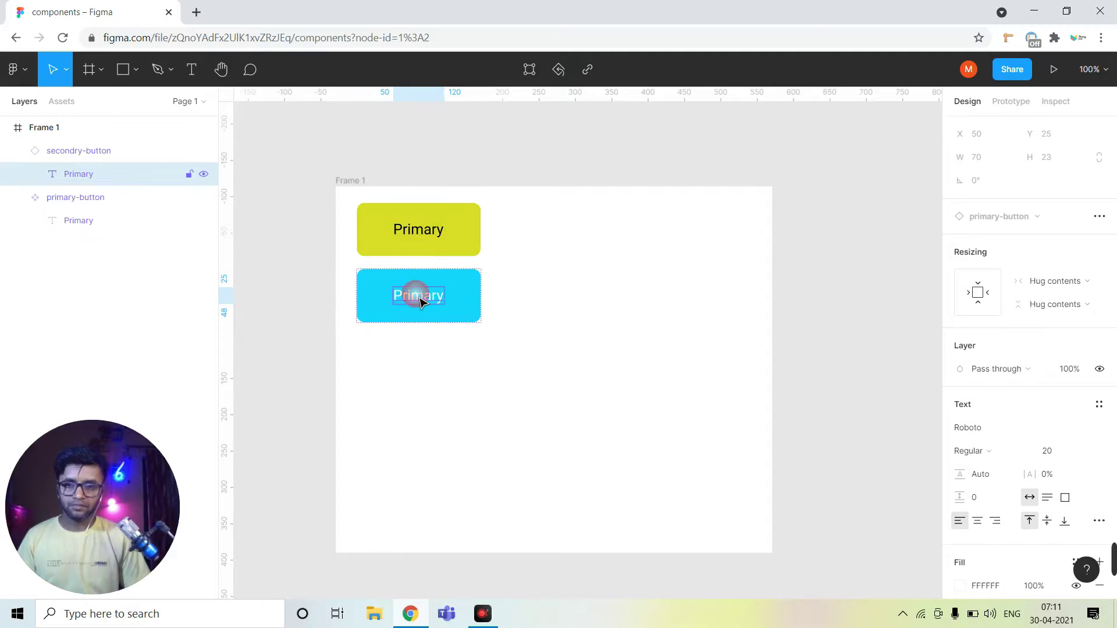
{"action": "double_click", "coordinate": [420, 298]}
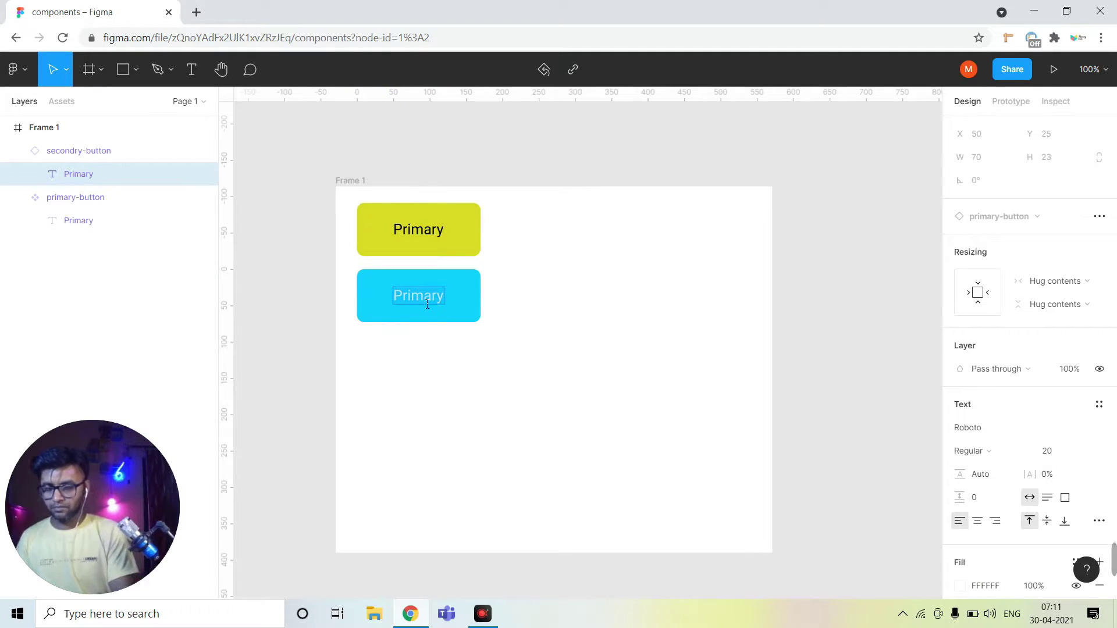
{"action": "type", "text": "Secon"}
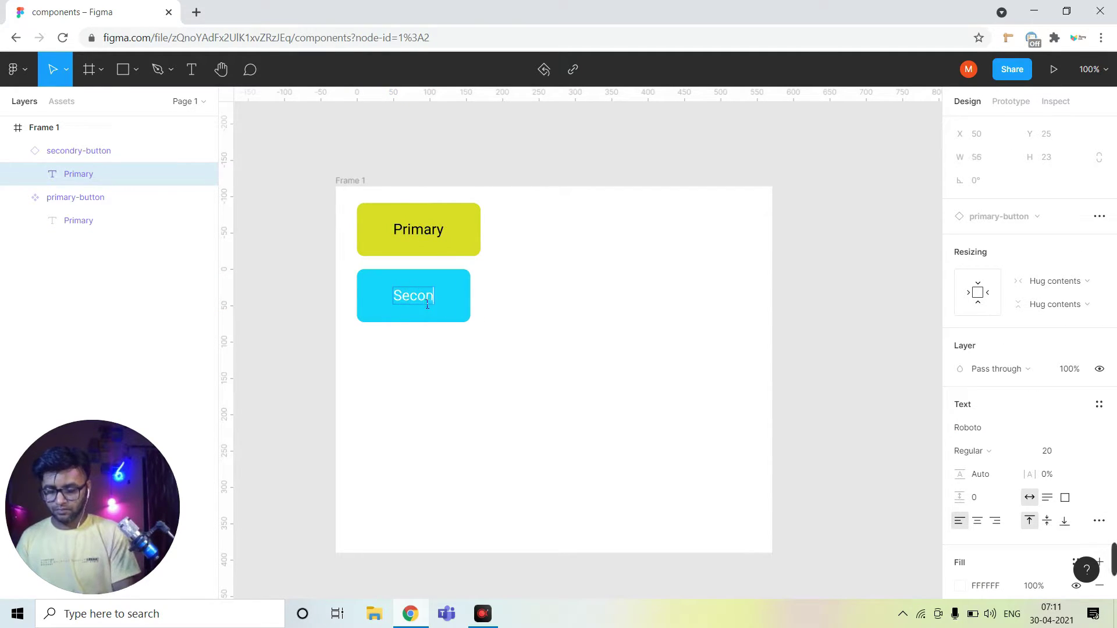
{"action": "type", "text": "dry"}
{"action": "key", "text": "Escape"}
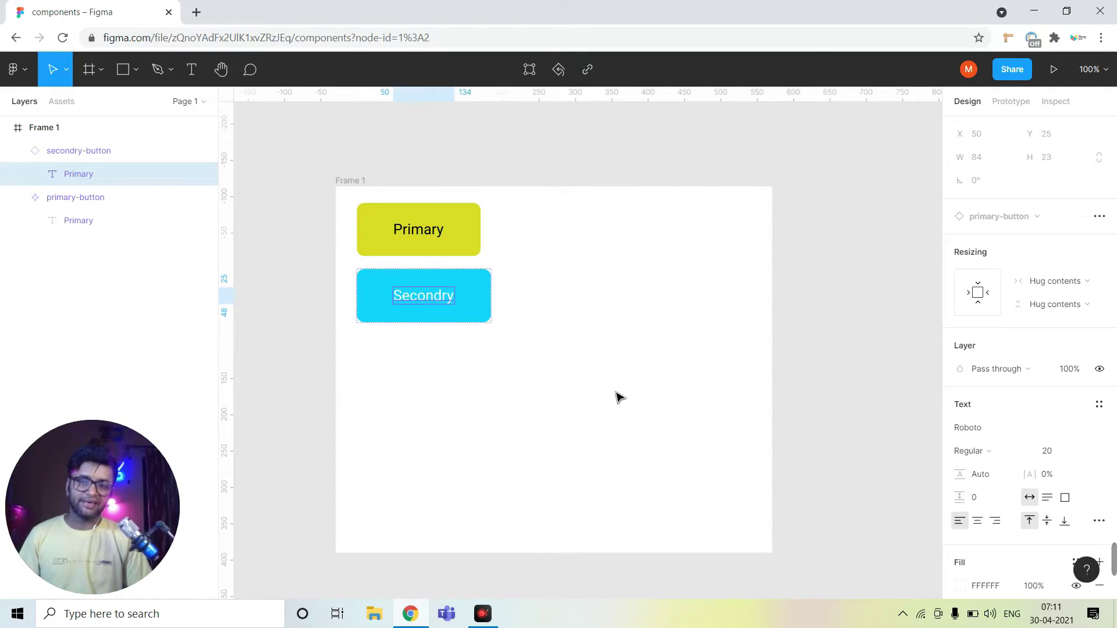
{"action": "left_click", "coordinate": [617, 395]}
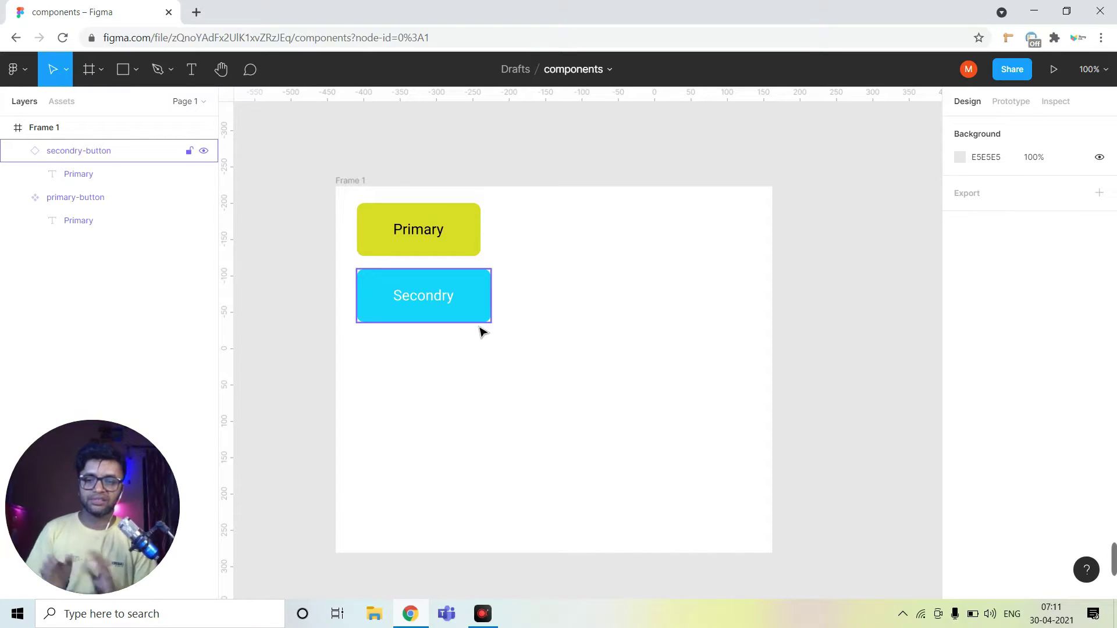
Step: Turn the secondry-button layer into a component
{"action": "left_click", "coordinate": [514, 376]}
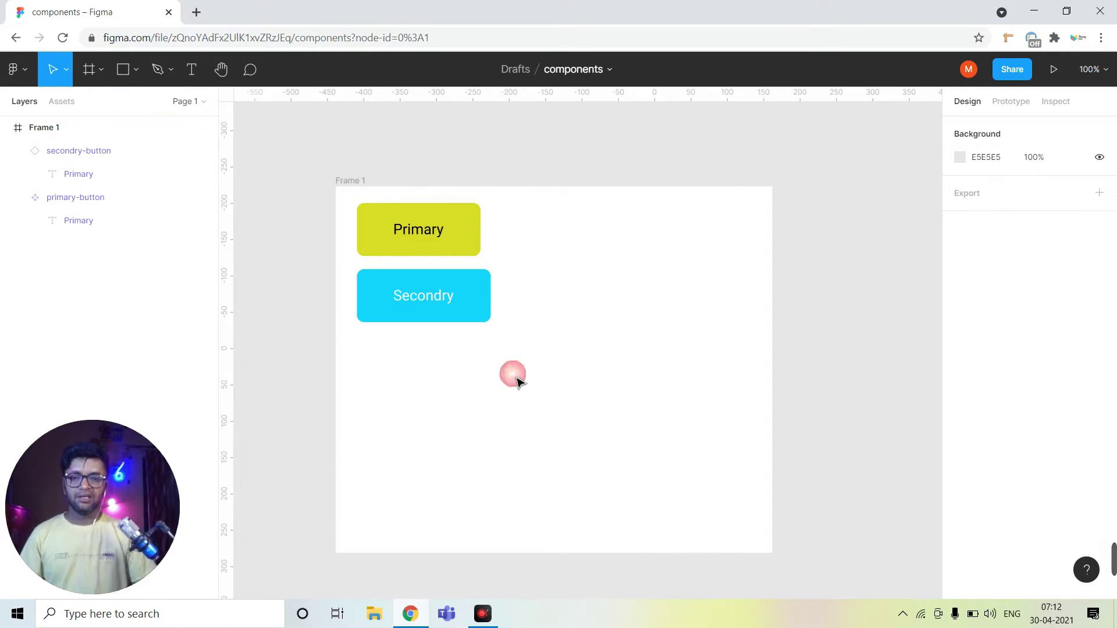
{"action": "left_click", "coordinate": [469, 250]}
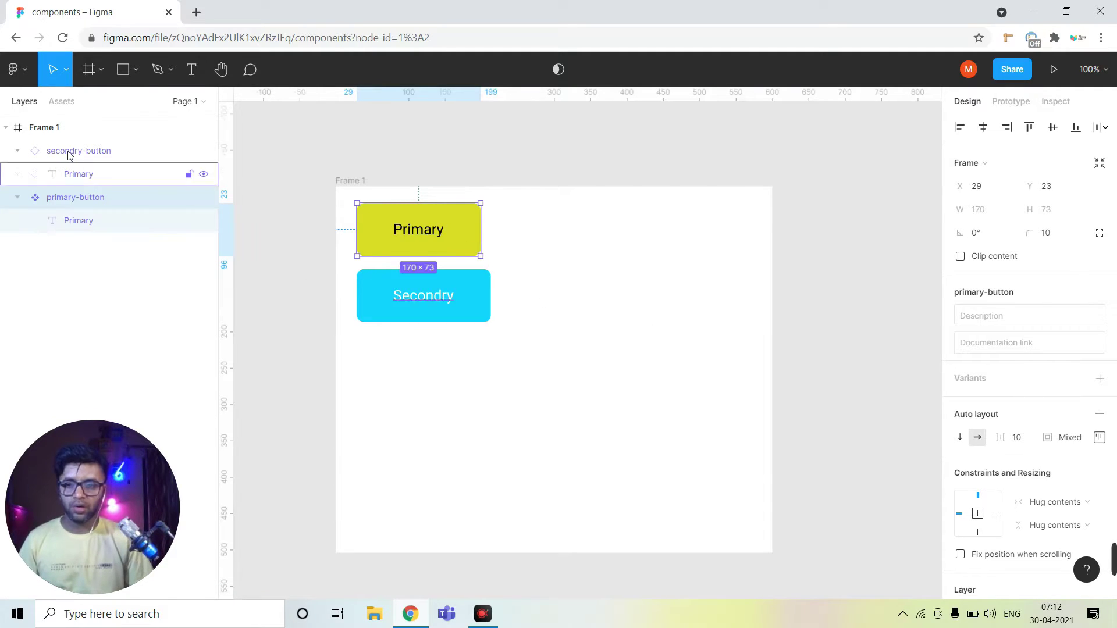
{"action": "left_click", "coordinate": [16, 150]}
{"action": "left_click", "coordinate": [76, 150]}
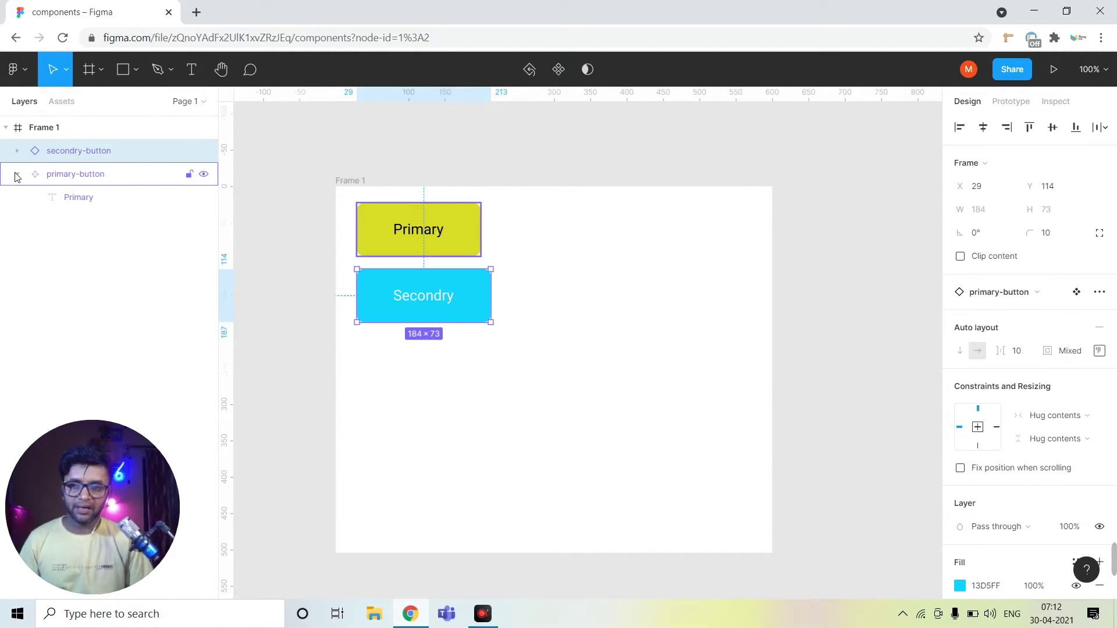
{"action": "left_click", "coordinate": [17, 173]}
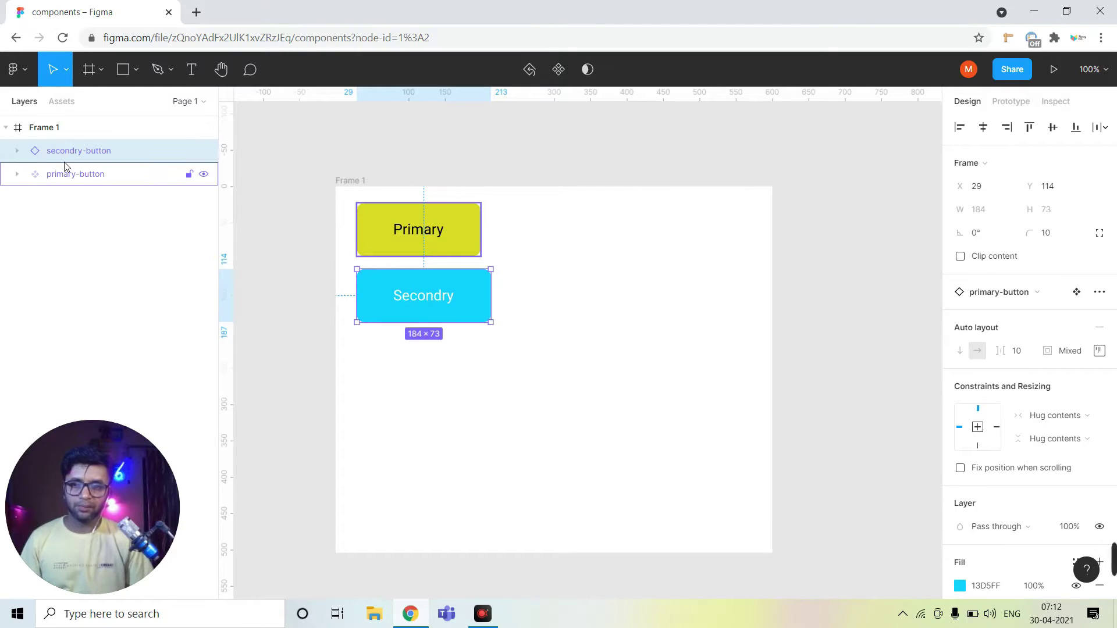
{"action": "left_click", "coordinate": [556, 71]}
{"action": "left_click", "coordinate": [592, 342]}
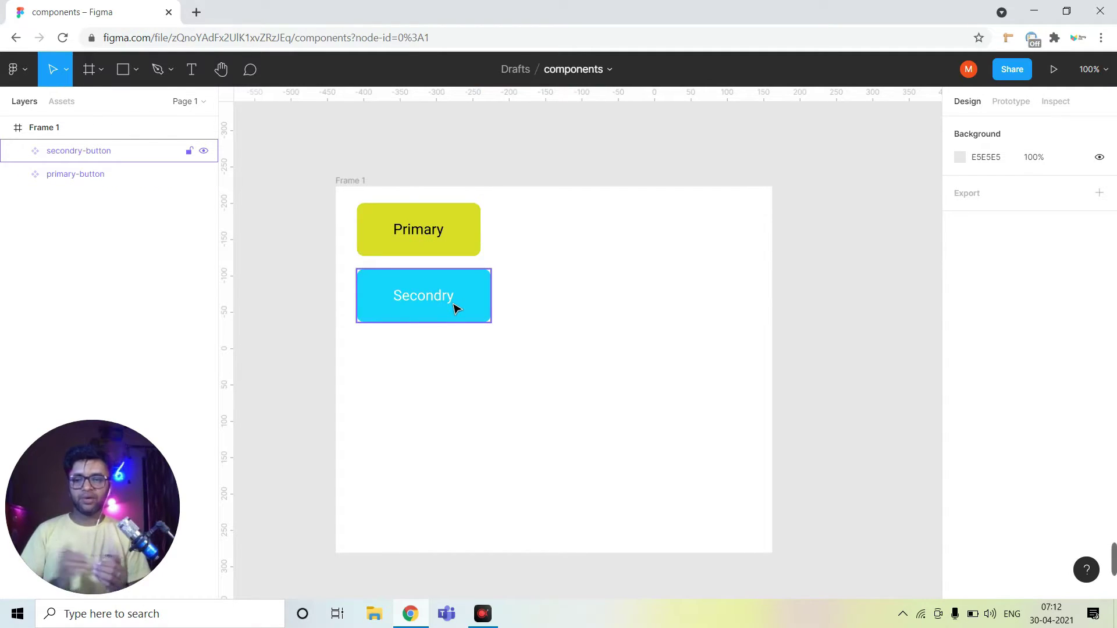
Step: Compare the Primary and Secondry buttons' properties by selecting each in turn
{"action": "left_click", "coordinate": [463, 250]}
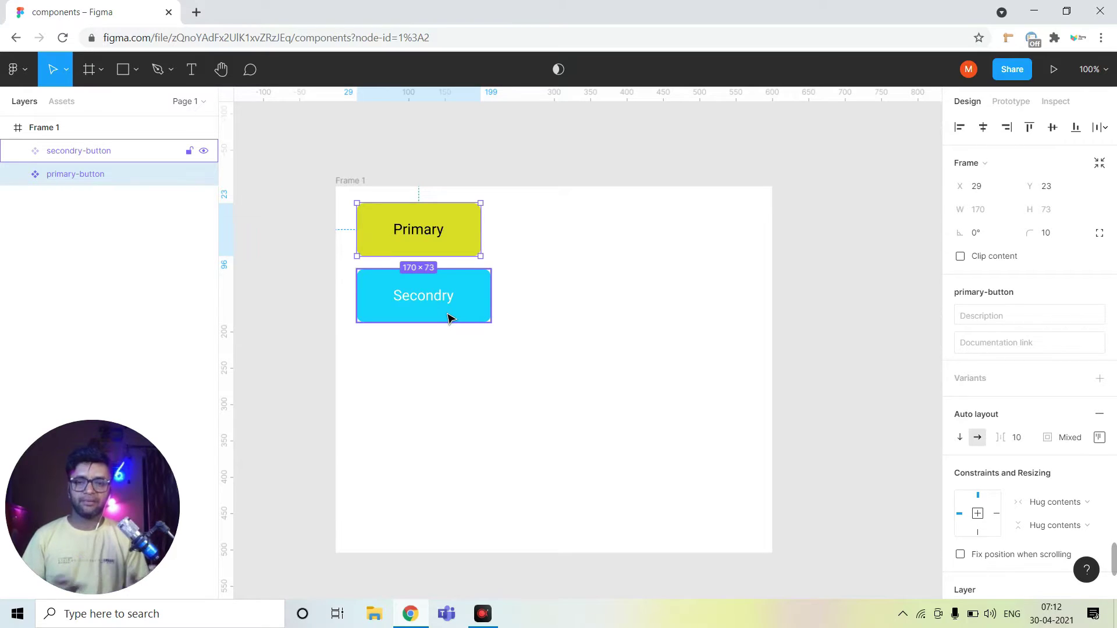
{"action": "mouse_move", "coordinate": [78, 150]}
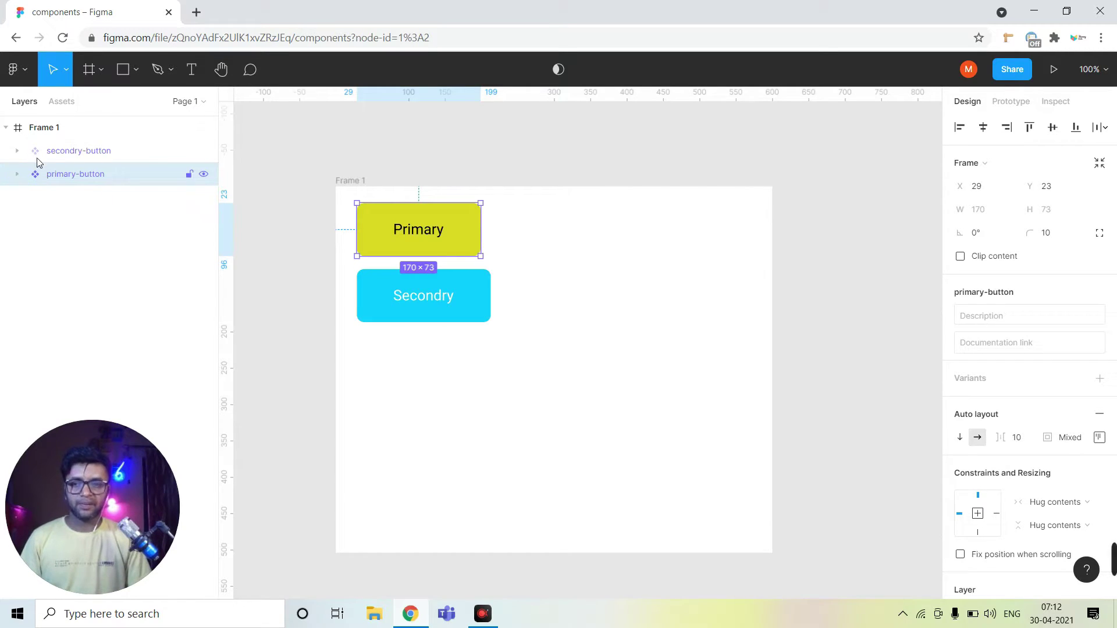
{"action": "left_click", "coordinate": [37, 156]}
{"action": "left_click", "coordinate": [38, 174]}
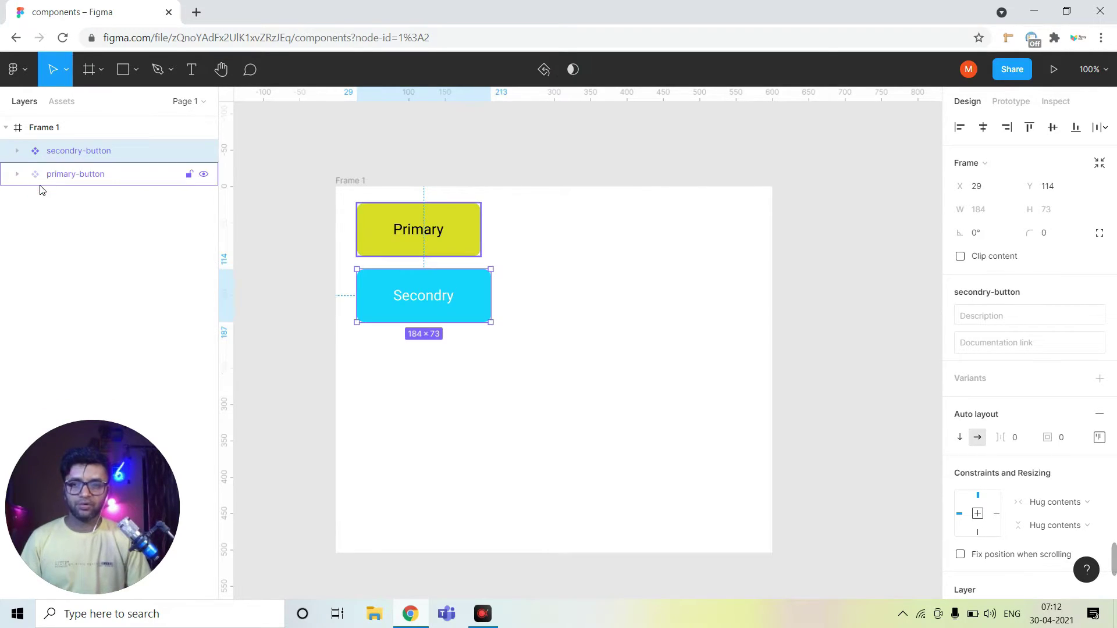
{"action": "left_click", "coordinate": [39, 175]}
{"action": "left_click", "coordinate": [40, 155]}
{"action": "scroll", "coordinate": [438, 418], "scroll_direction": "right", "scroll_amount": 3}
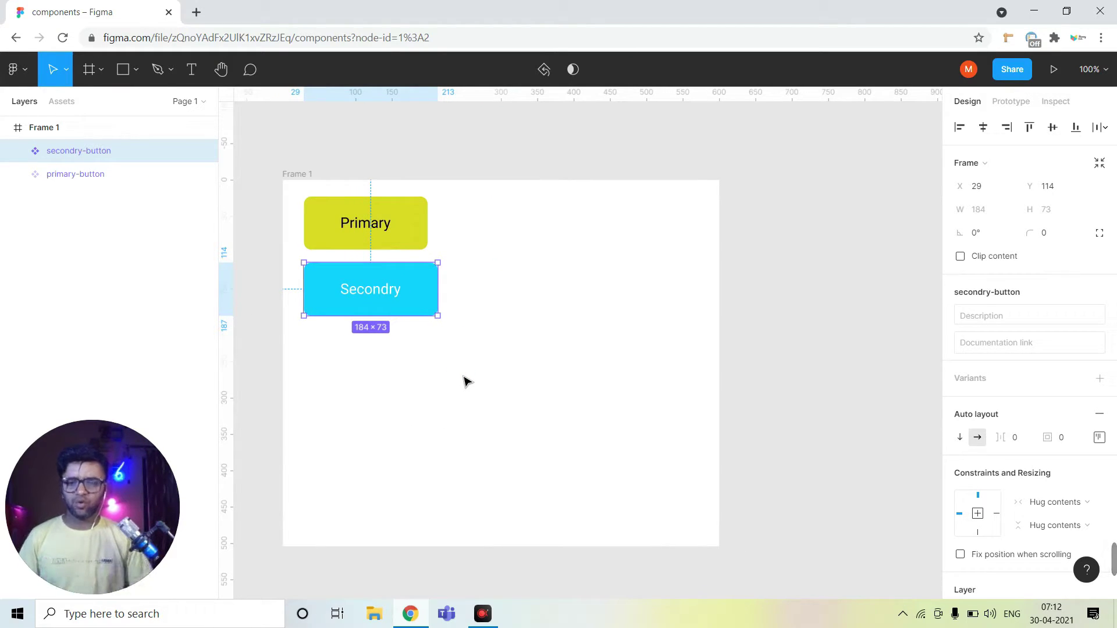
Step: Duplicate the Secondry button below it and relabel the copy 'Different'
{"action": "left_click_drag", "start_coordinate": [429, 314], "coordinate": [432, 375]}
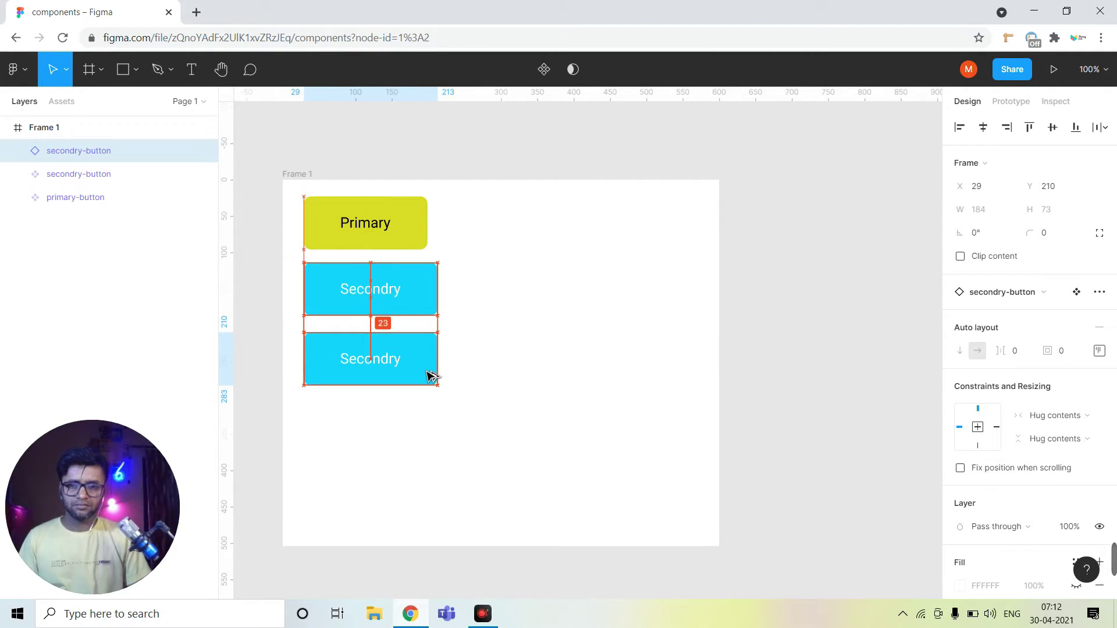
{"action": "left_click", "coordinate": [557, 464]}
{"action": "left_click", "coordinate": [421, 369]}
{"action": "left_click", "coordinate": [386, 370]}
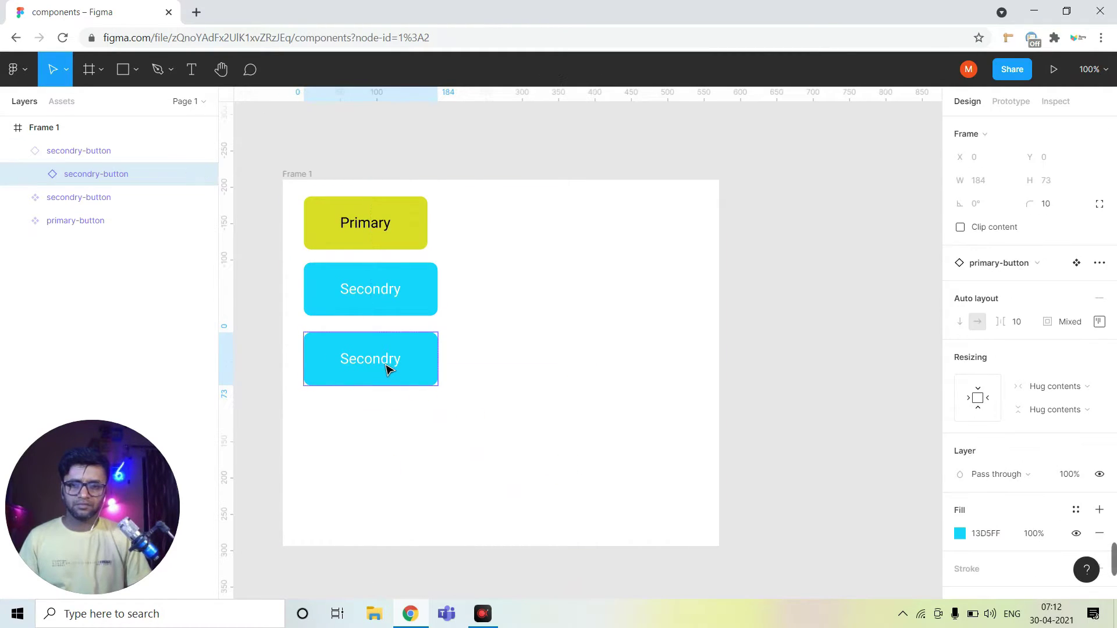
{"action": "double_click", "coordinate": [386, 365]}
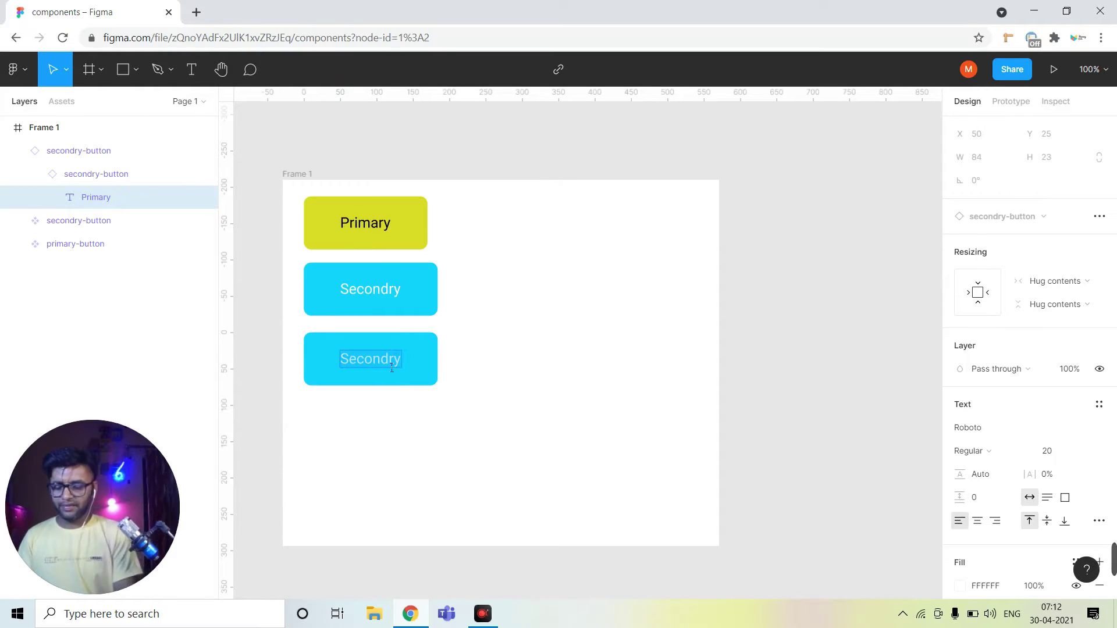
{"action": "type", "text": "Differnt"}
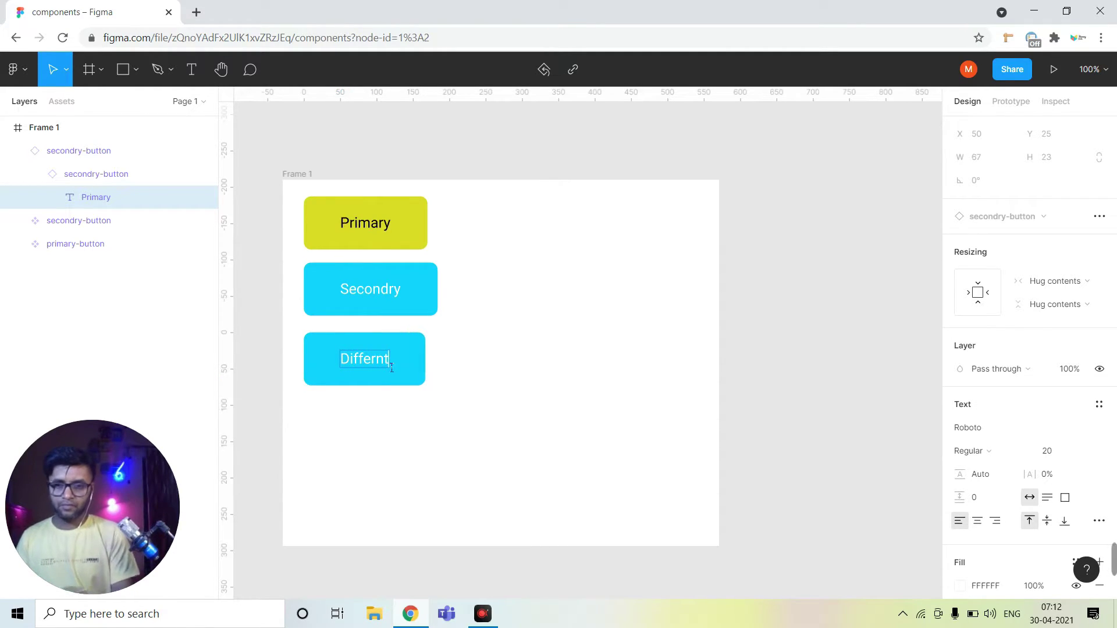
{"action": "key", "text": "BackSpace"}
{"action": "key", "text": "BackSpace"}
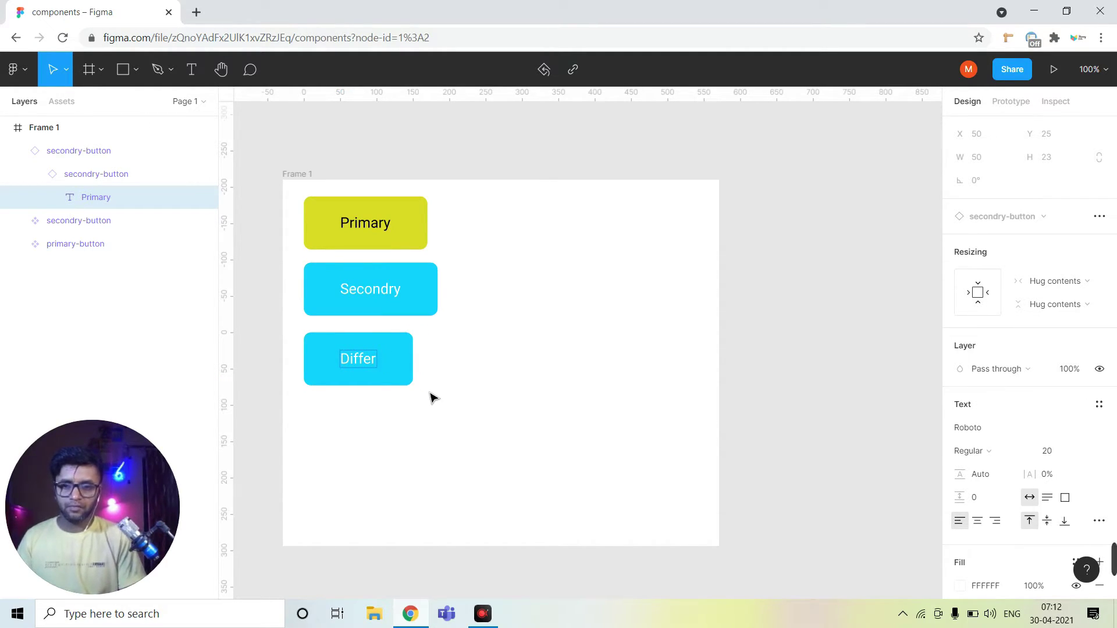
{"action": "type", "text": "ent"}
{"action": "left_click", "coordinate": [474, 402]}
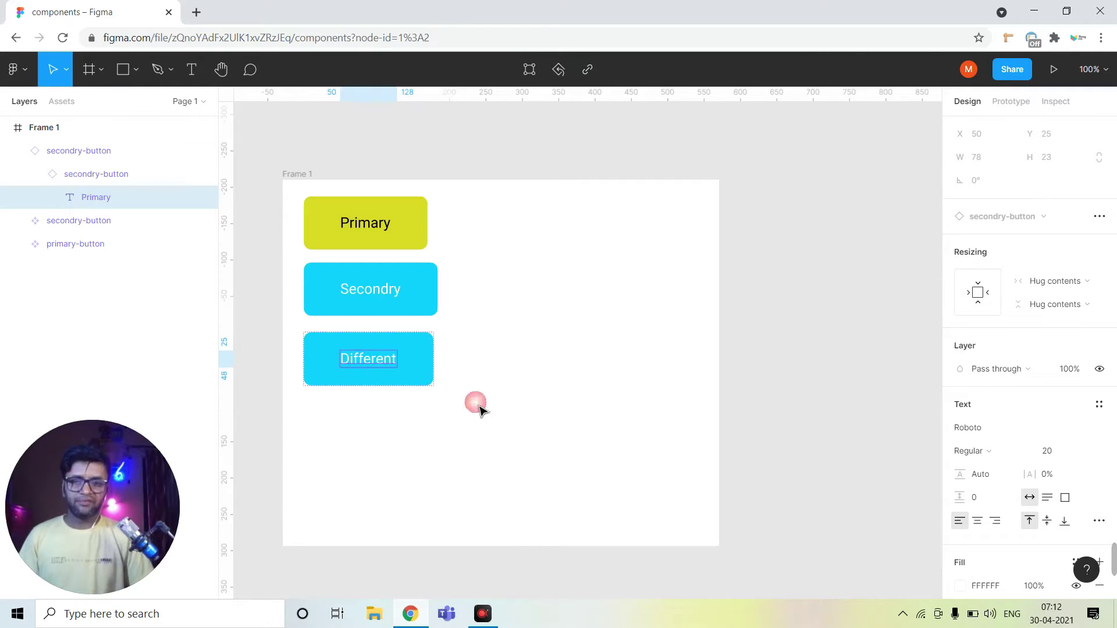
Step: Fill the Different button magenta F612B7 and make it its own component
{"action": "left_click", "coordinate": [18, 151]}
{"action": "left_click", "coordinate": [416, 356]}
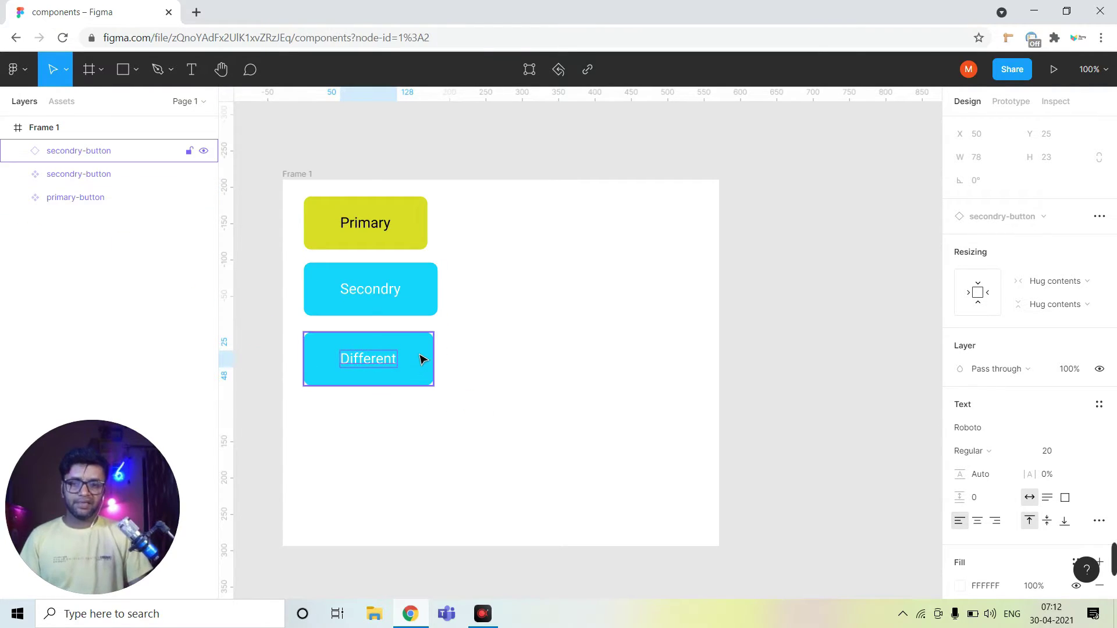
{"action": "scroll", "coordinate": [995, 483], "scroll_direction": "down", "scroll_amount": 4}
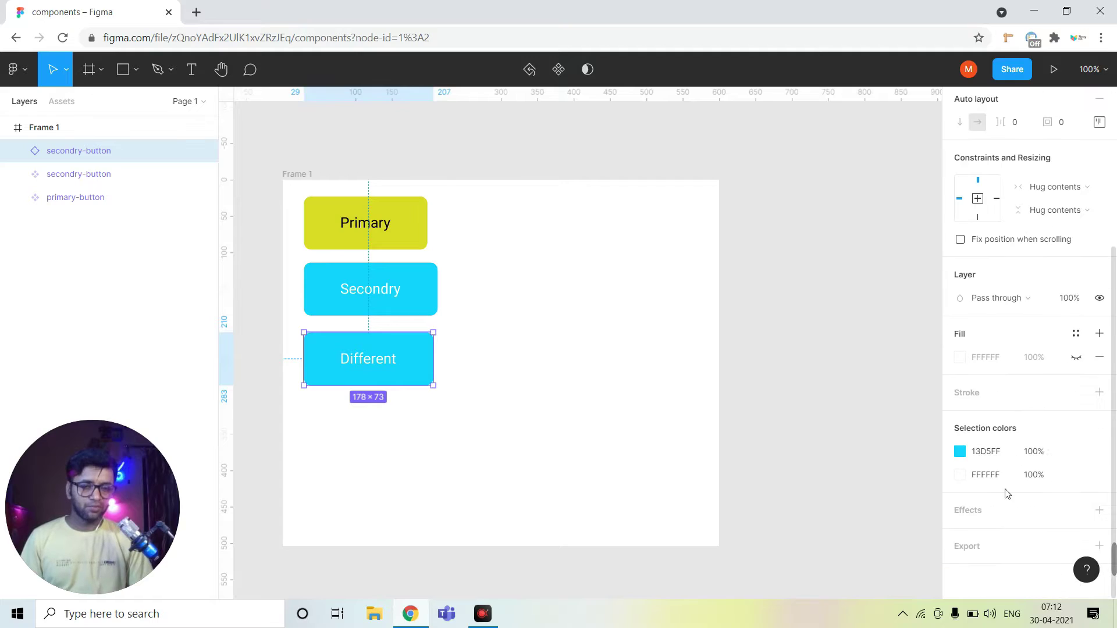
{"action": "left_click", "coordinate": [960, 452]}
{"action": "left_click_drag", "start_coordinate": [894, 428], "coordinate": [914, 429]}
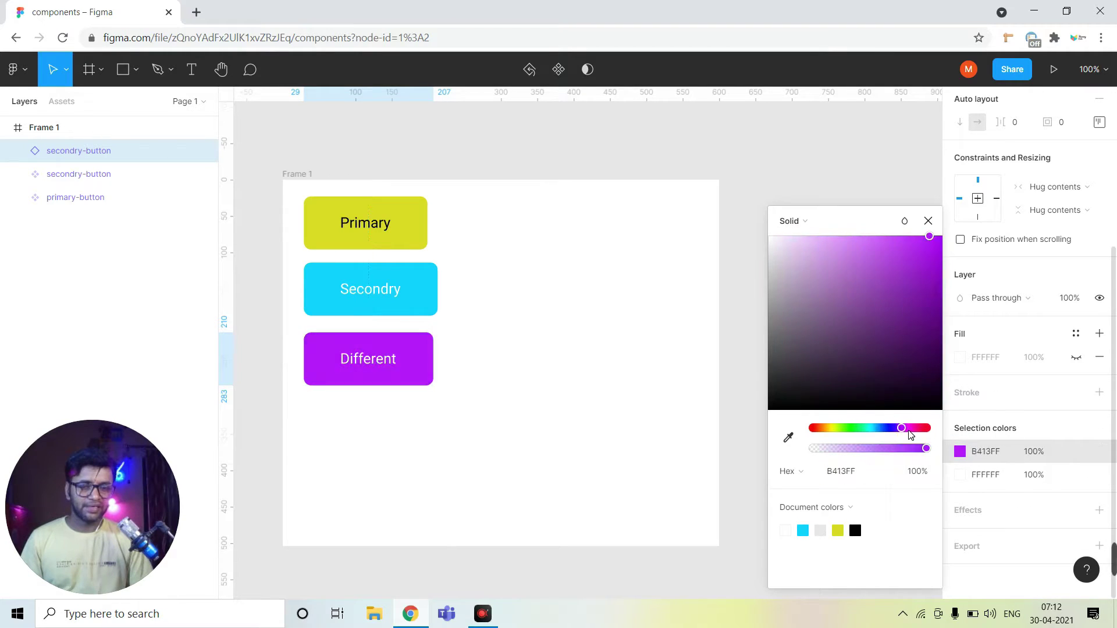
{"action": "left_click_drag", "start_coordinate": [910, 325], "coordinate": [930, 251]}
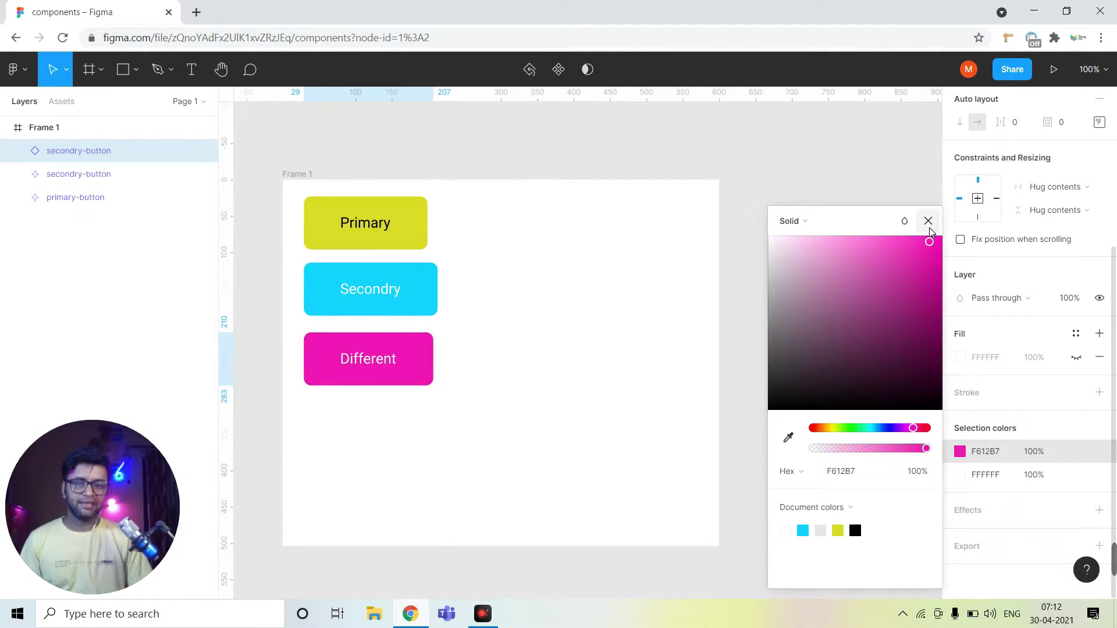
{"action": "left_click", "coordinate": [928, 222]}
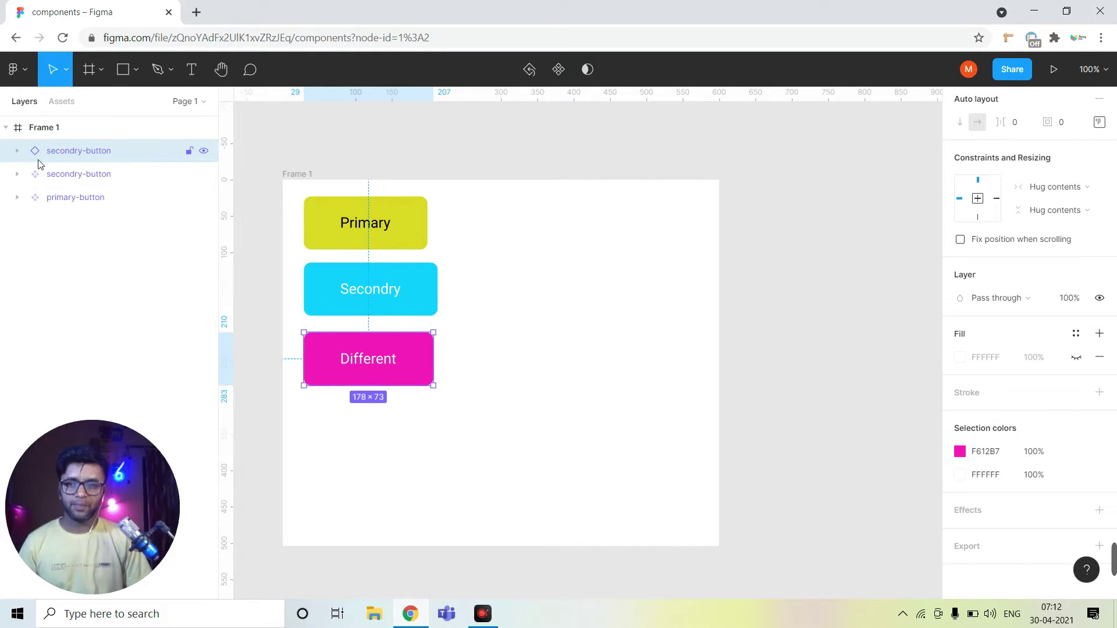
{"action": "left_click", "coordinate": [559, 70]}
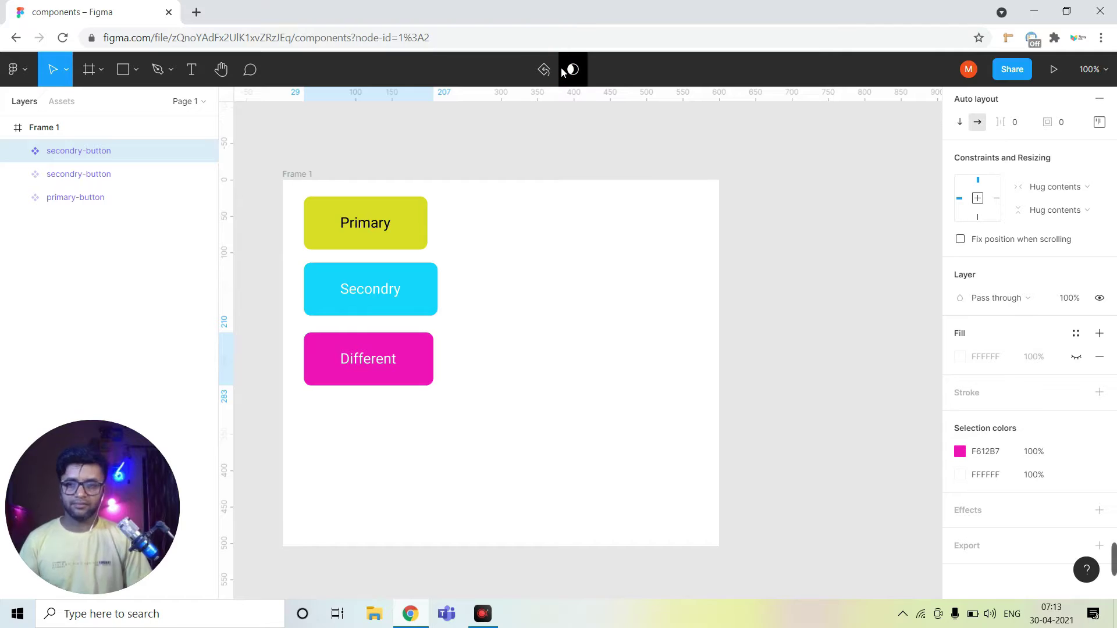
Step: Set the Primary button's corner radius to 50, after first trying 20
{"action": "left_click", "coordinate": [92, 183]}
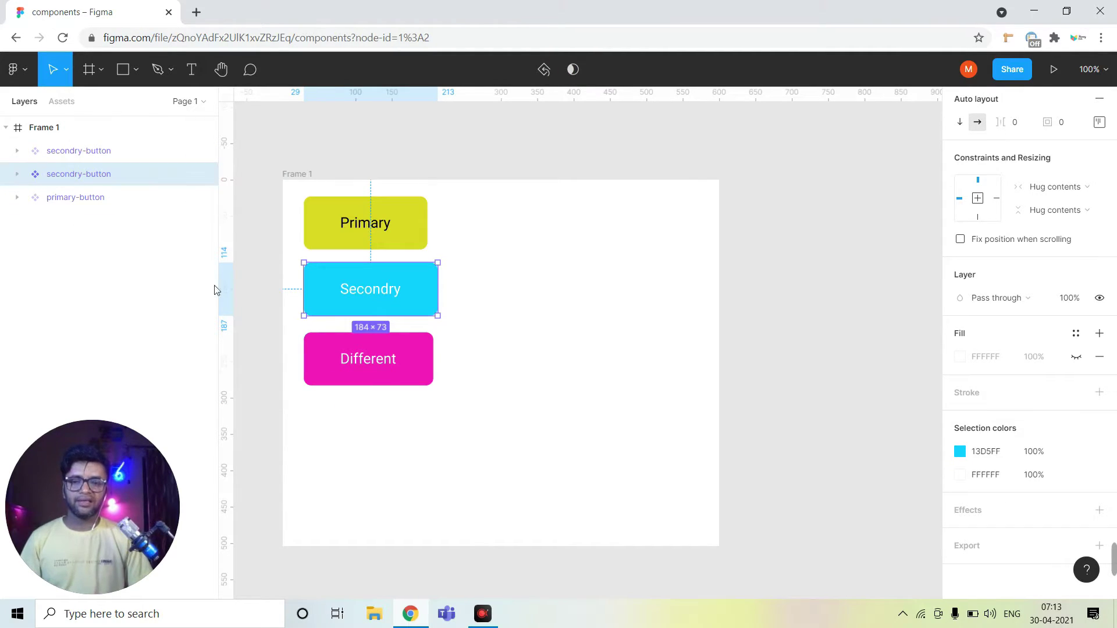
{"action": "left_click", "coordinate": [64, 198]}
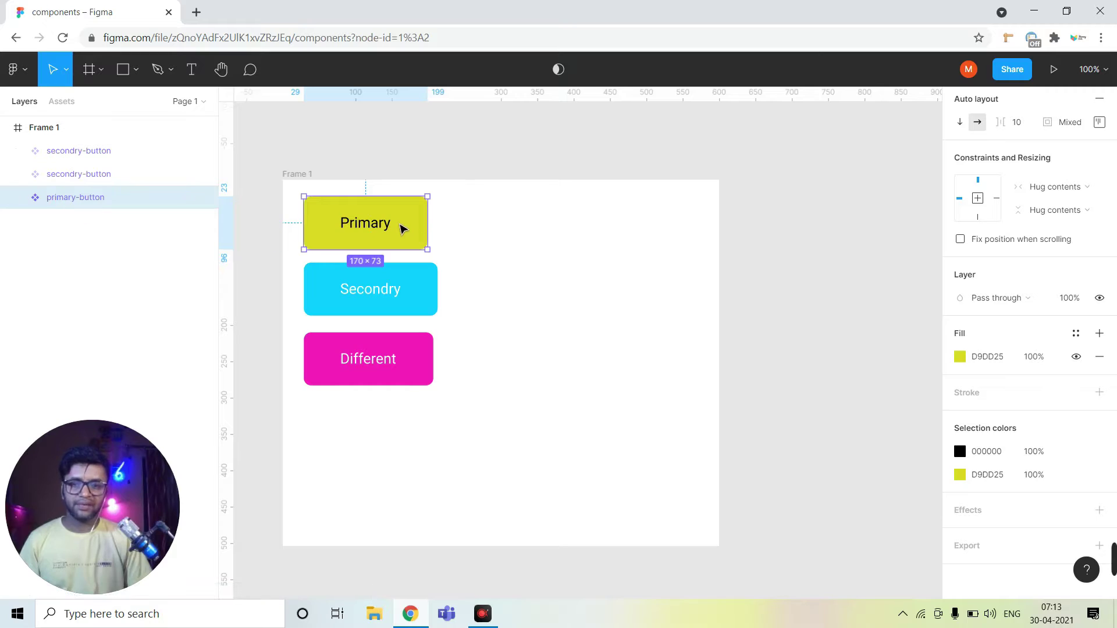
{"action": "left_click", "coordinate": [570, 270]}
{"action": "left_click", "coordinate": [399, 213]}
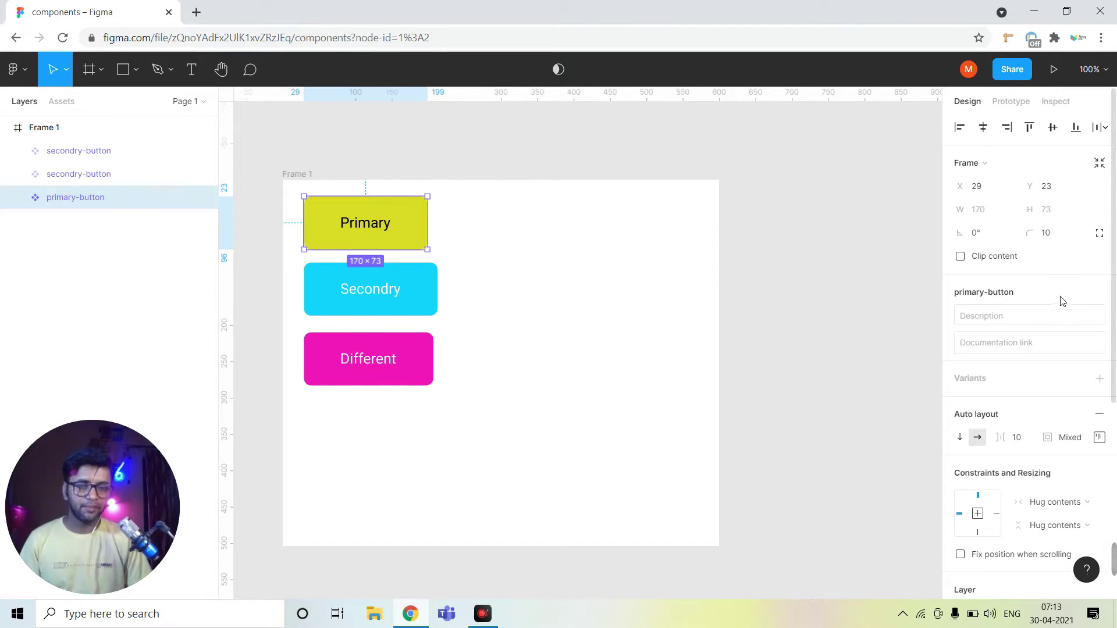
{"action": "left_click", "coordinate": [1046, 234]}
{"action": "type", "text": "0"}
{"action": "key", "text": "Return"}
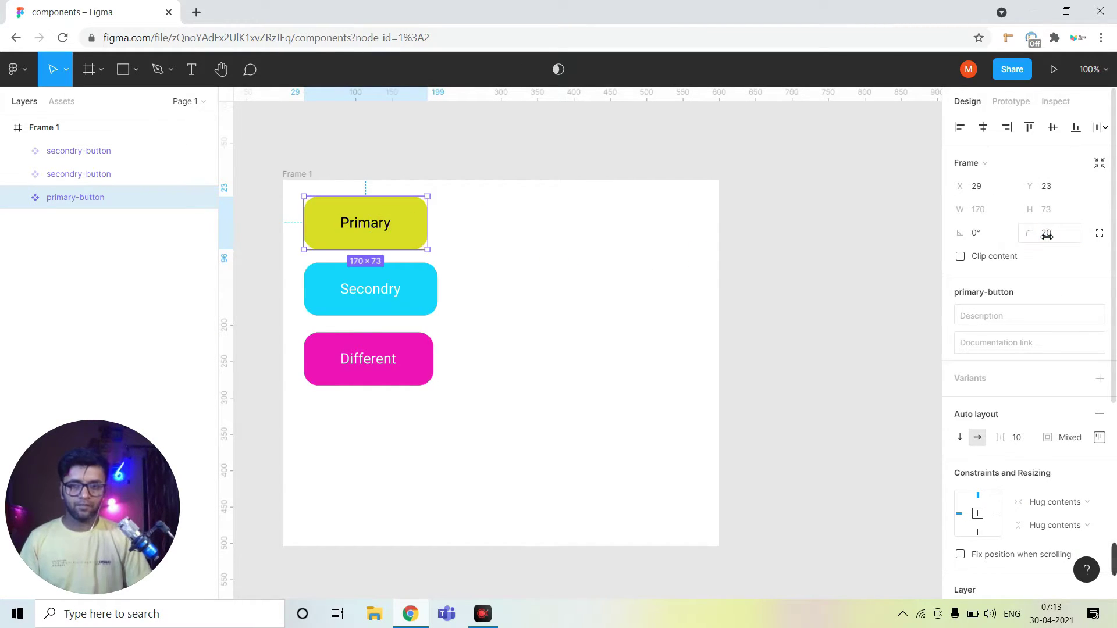
{"action": "left_click", "coordinate": [1047, 232]}
{"action": "type", "text": "50"}
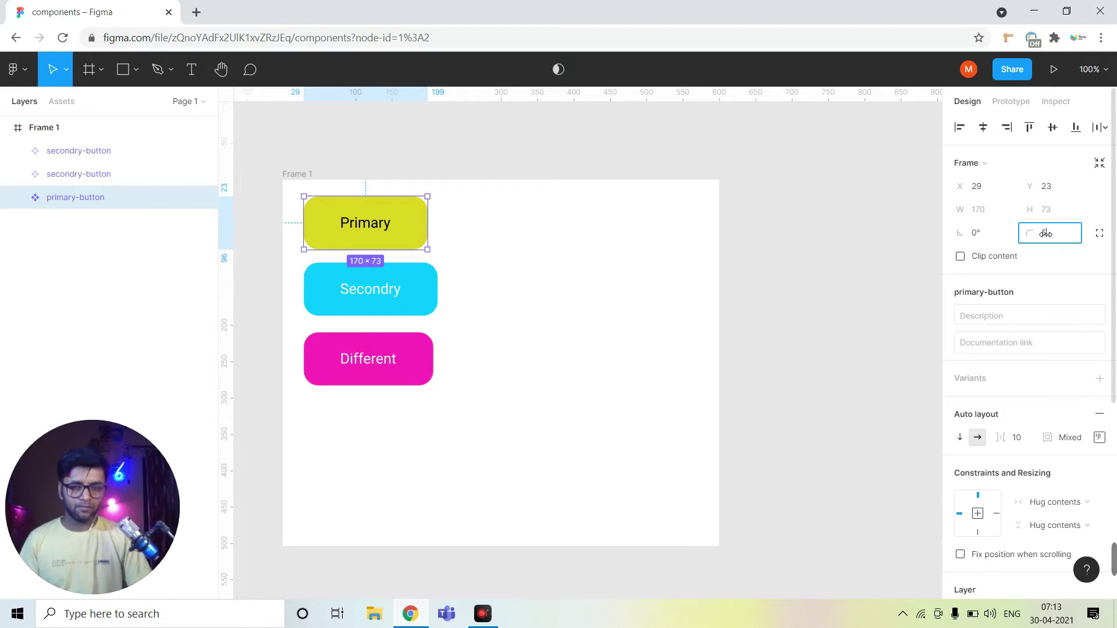
{"action": "key", "text": "Return"}
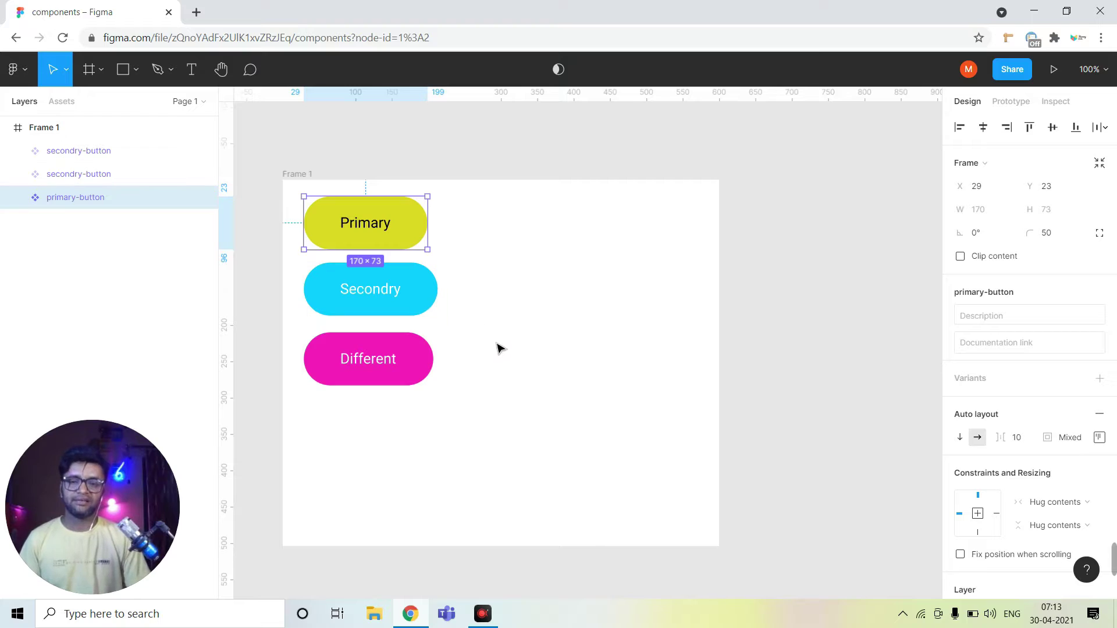
{"action": "left_click", "coordinate": [527, 356]}
Step: Shrink Frame 1 to 234×315 around the three buttons and rename it 'buttons'
{"action": "left_click", "coordinate": [82, 126]}
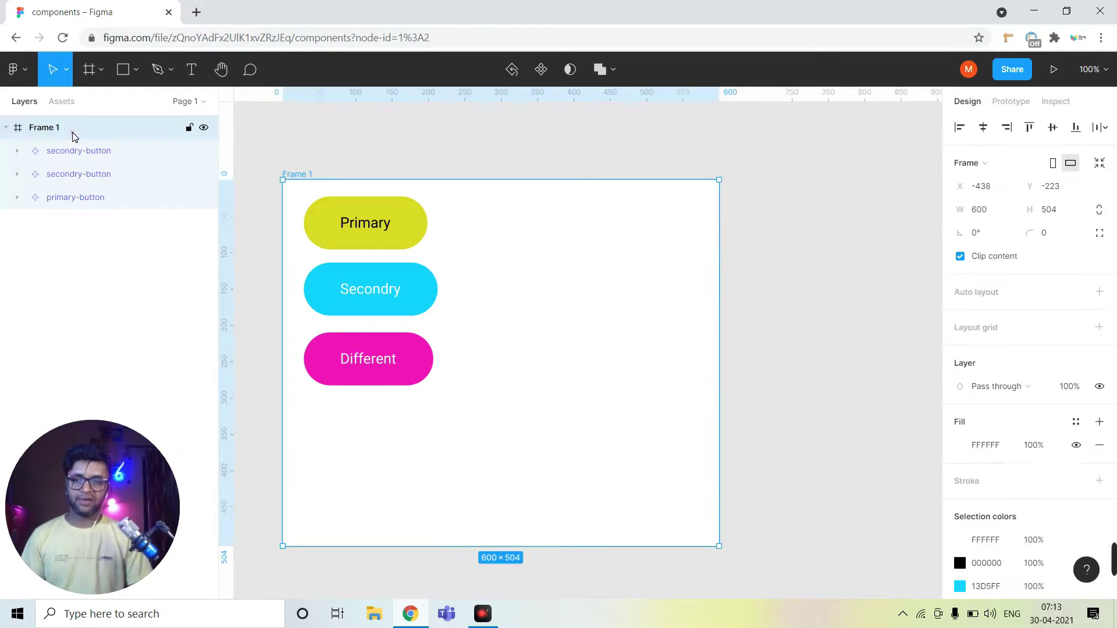
{"action": "left_click_drag", "start_coordinate": [707, 320], "coordinate": [474, 317]}
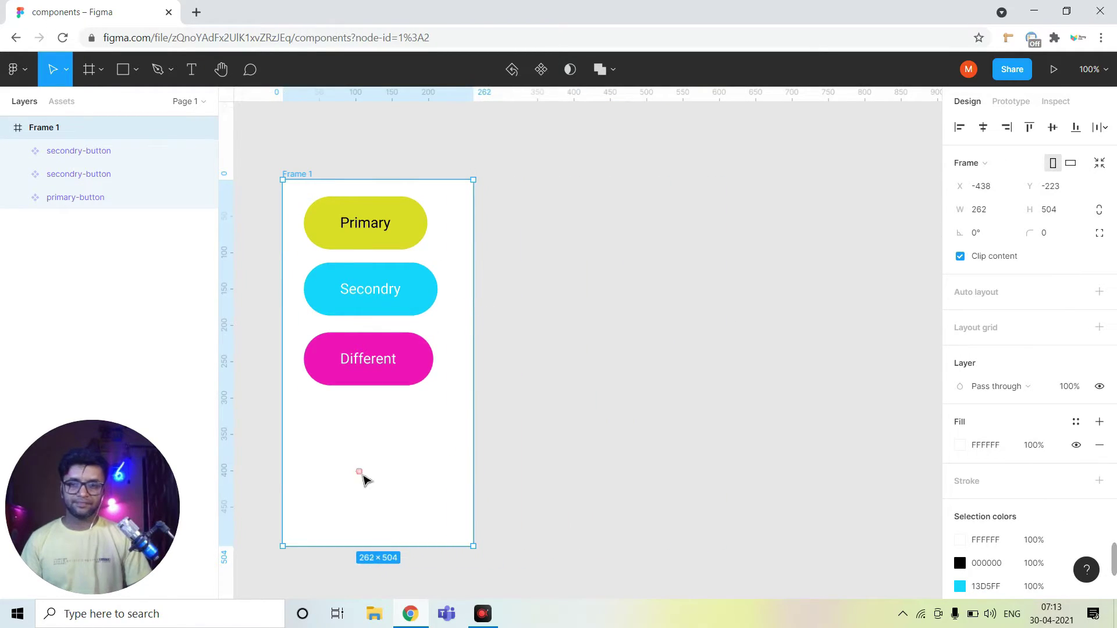
{"action": "left_click_drag", "start_coordinate": [348, 546], "coordinate": [351, 409]}
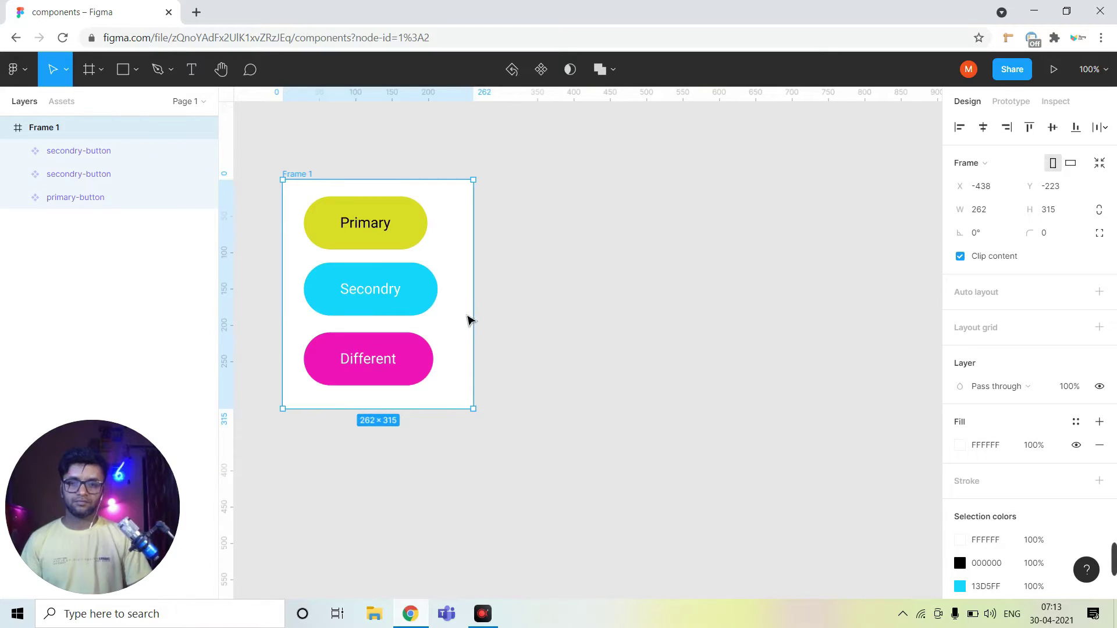
{"action": "left_click_drag", "start_coordinate": [473, 319], "coordinate": [463, 319]}
{"action": "left_click", "coordinate": [482, 309]}
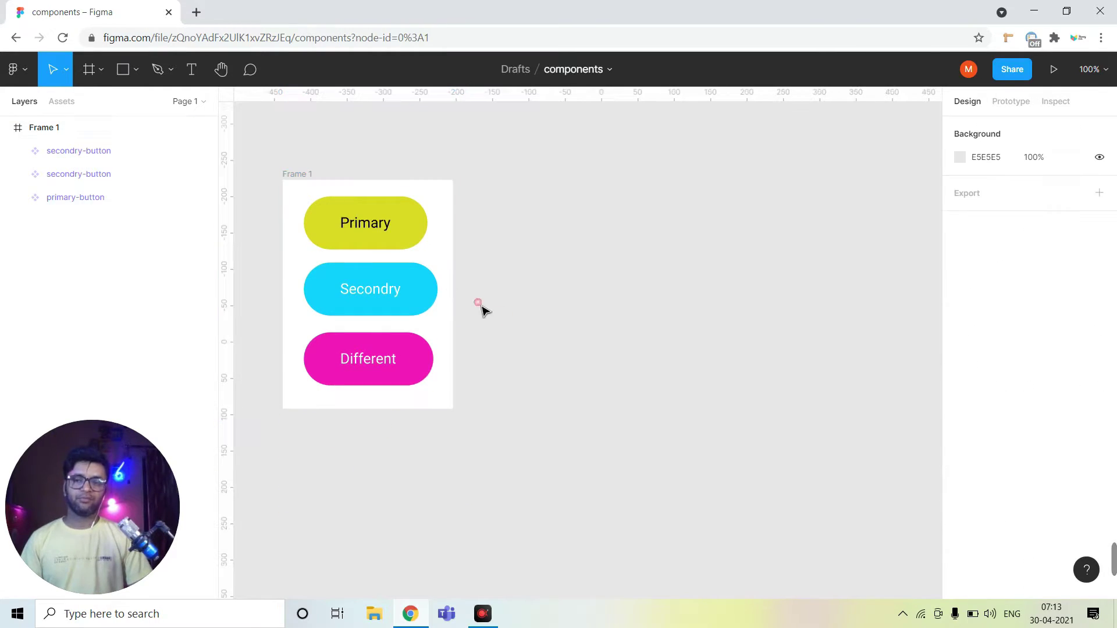
{"action": "left_click", "coordinate": [54, 132]}
{"action": "double_click", "coordinate": [53, 134]}
{"action": "type", "text": "buttons"}
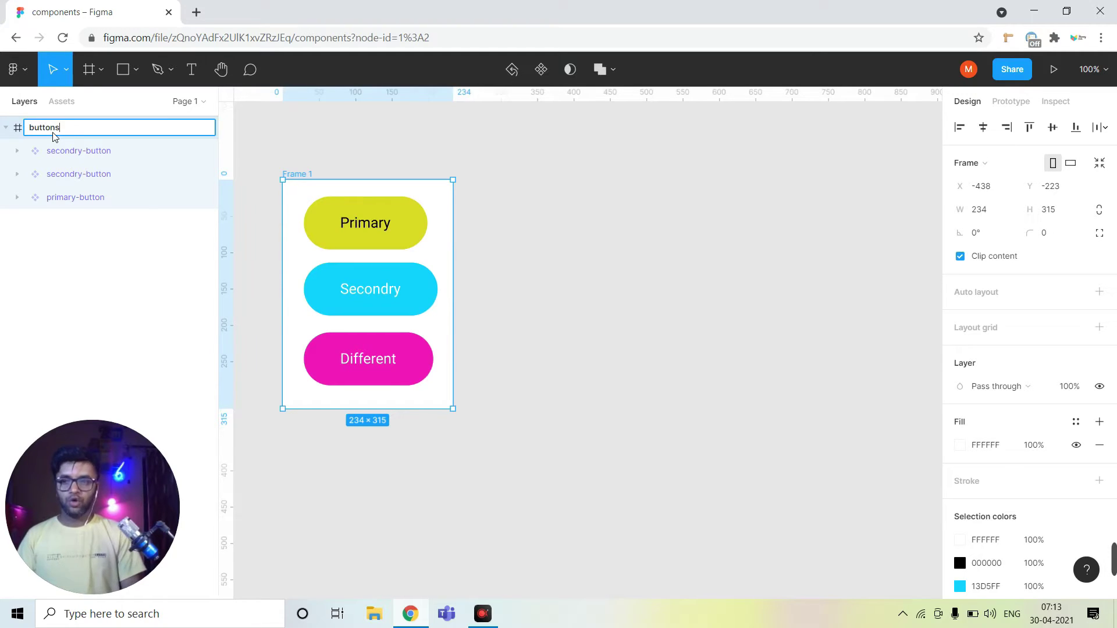
{"action": "key", "text": "Return"}
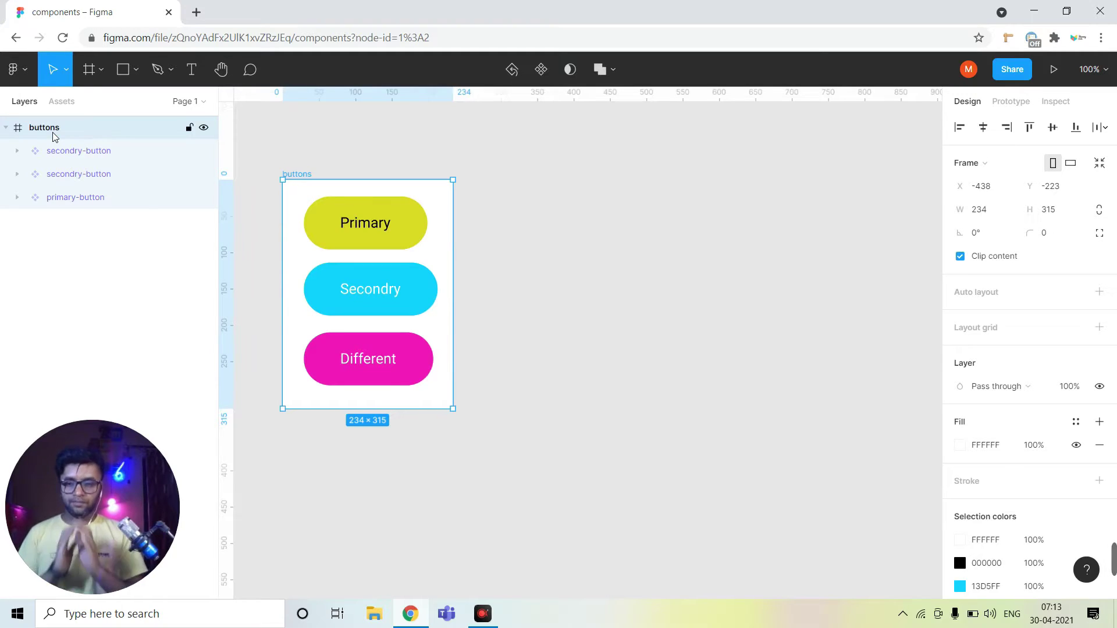
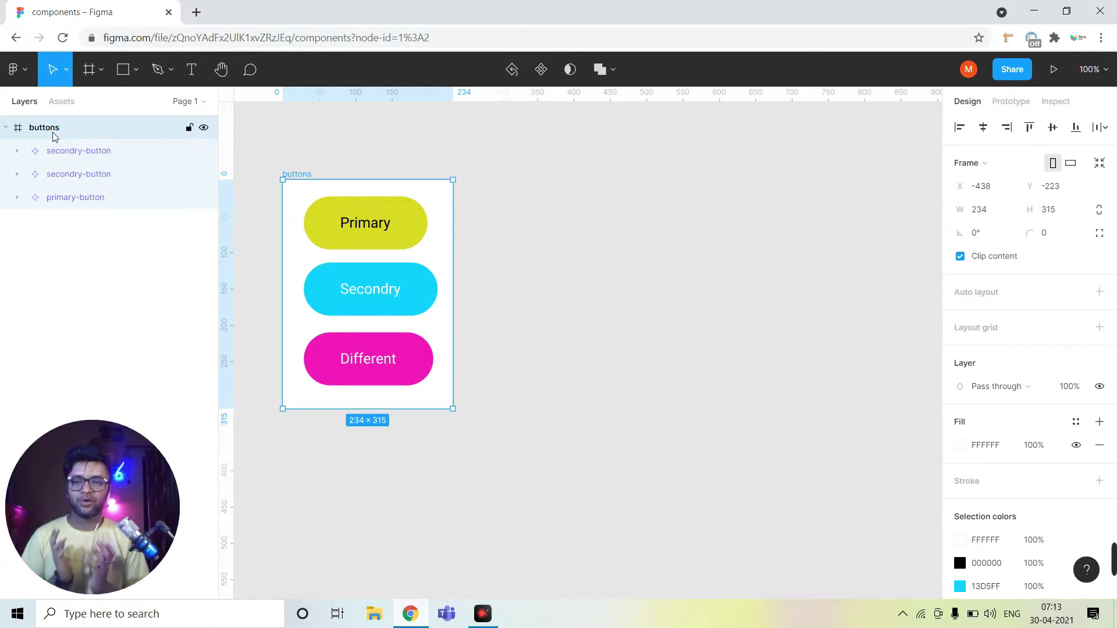
Step: Place Primary, Different and Secondry button instances from Assets on the canvas, then undo them
{"action": "left_click", "coordinate": [6, 128]}
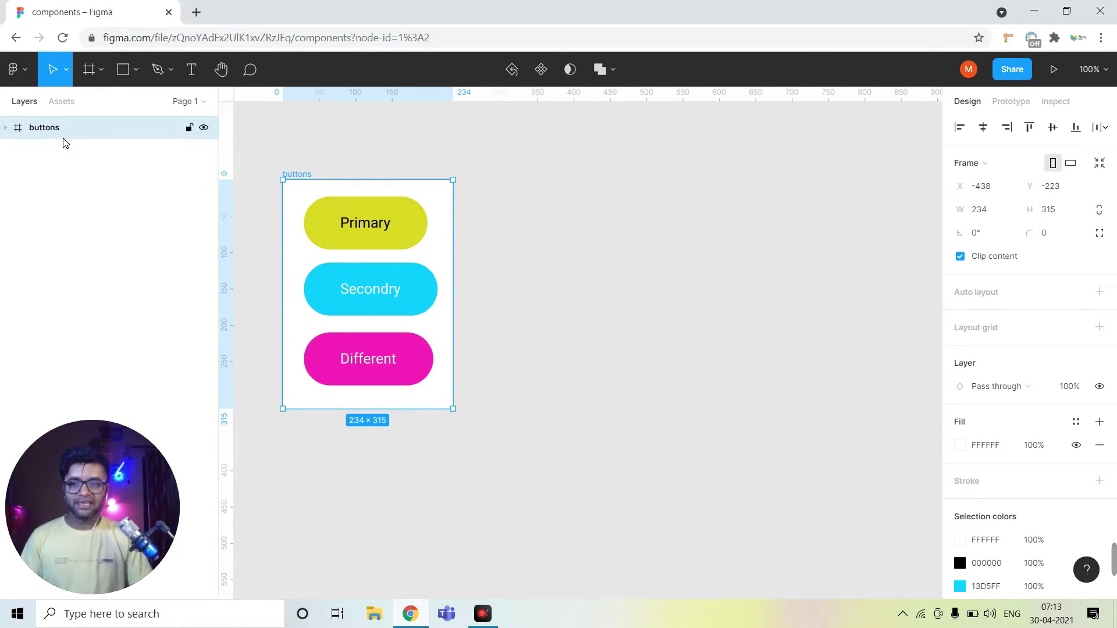
{"action": "left_click", "coordinate": [60, 102]}
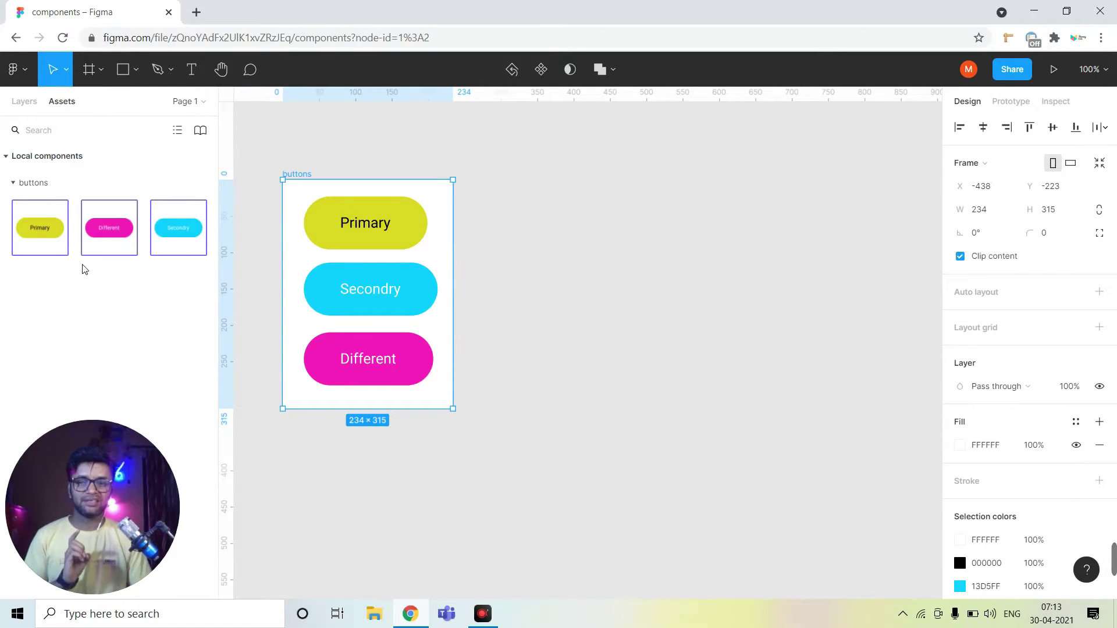
{"action": "left_click_drag", "start_coordinate": [39, 238], "coordinate": [599, 244]}
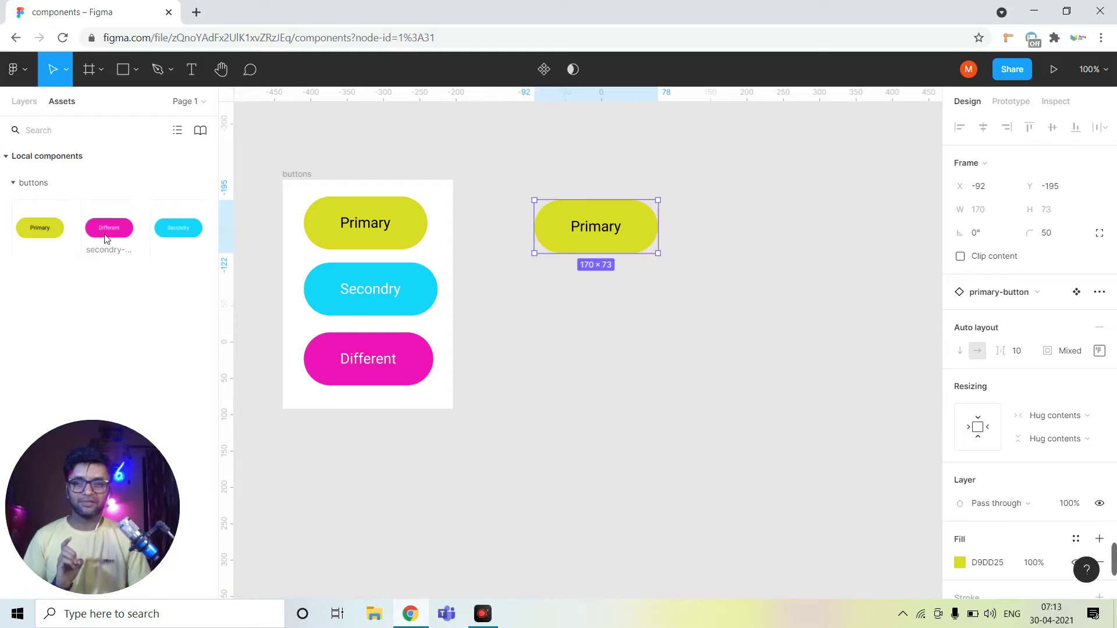
{"action": "mouse_move", "coordinate": [105, 242]}
{"action": "left_mouse_down"}
{"action": "mouse_move", "coordinate": [648, 301]}
{"action": "mouse_move", "coordinate": [628, 302]}
{"action": "left_mouse_up"}
{"action": "left_click_drag", "start_coordinate": [178, 228], "coordinate": [624, 352]}
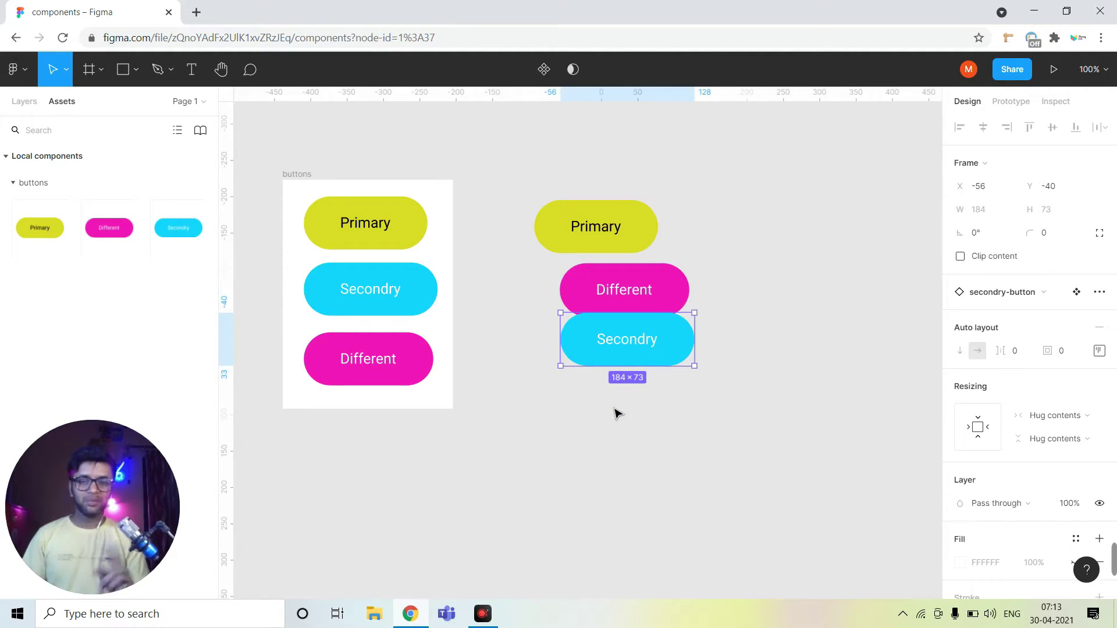
{"action": "key", "text": "ctrl+z"}
{"action": "key", "text": "ctrl+z"}
{"action": "key", "text": "ctrl+z"}
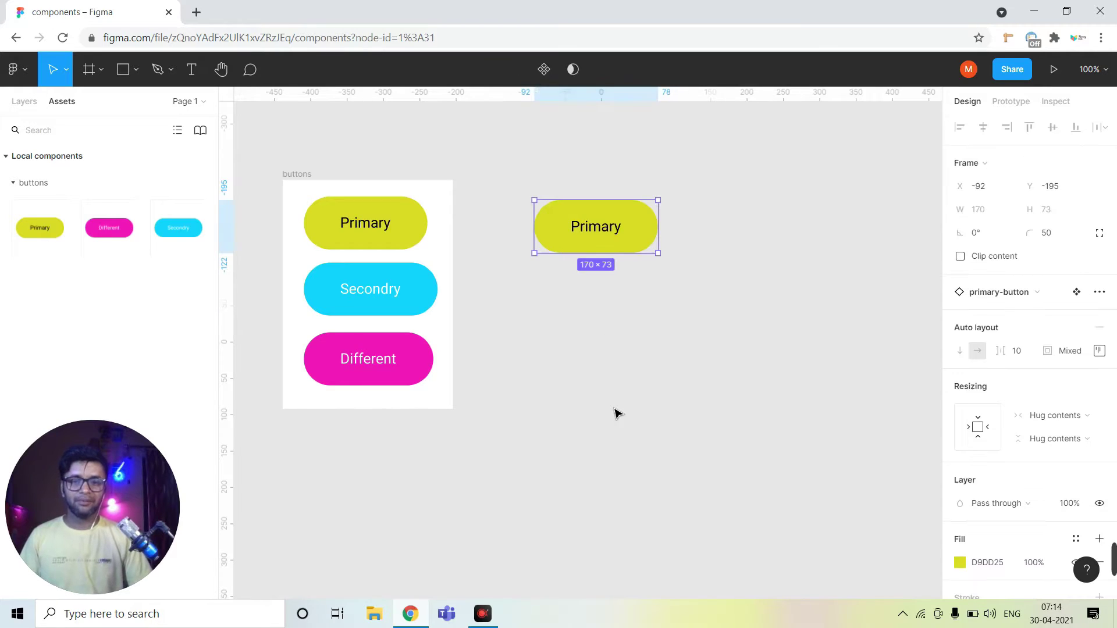
{"action": "key", "text": "ctrl+z"}
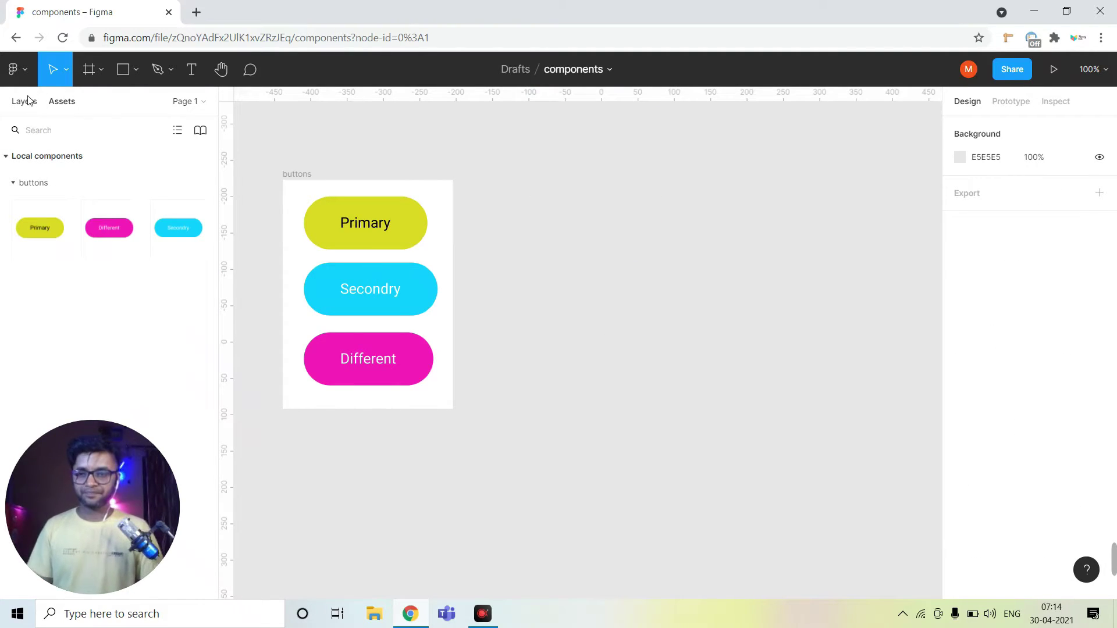
Step: Draw a 406×392 frame right of the buttons frame and rename it 'forms'
{"action": "left_click", "coordinate": [27, 101]}
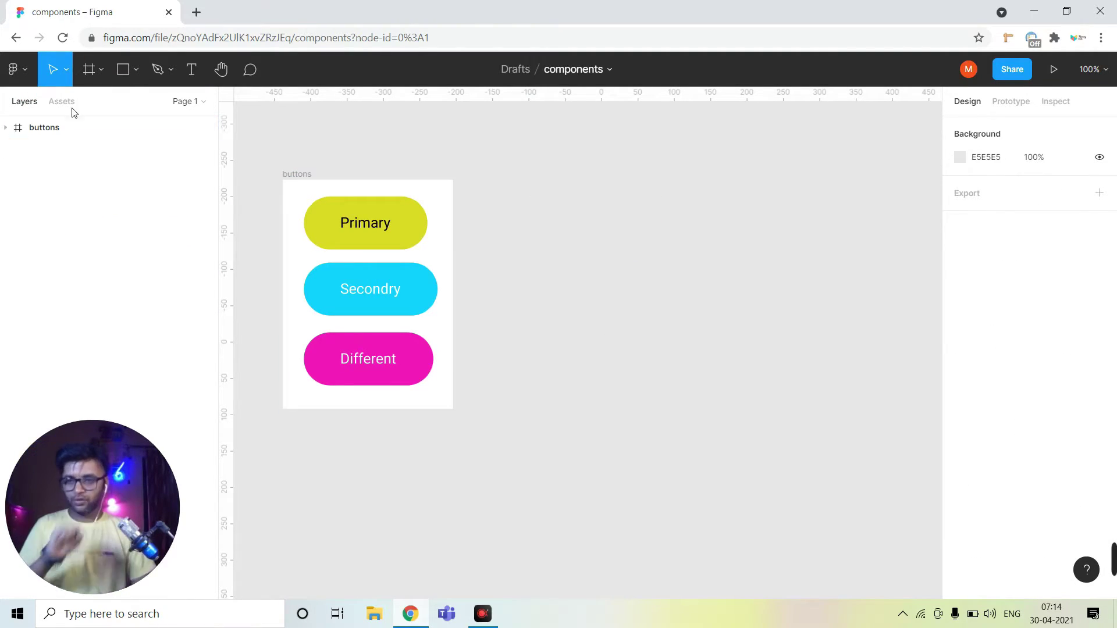
{"action": "left_click", "coordinate": [102, 71]}
{"action": "left_click", "coordinate": [106, 96]}
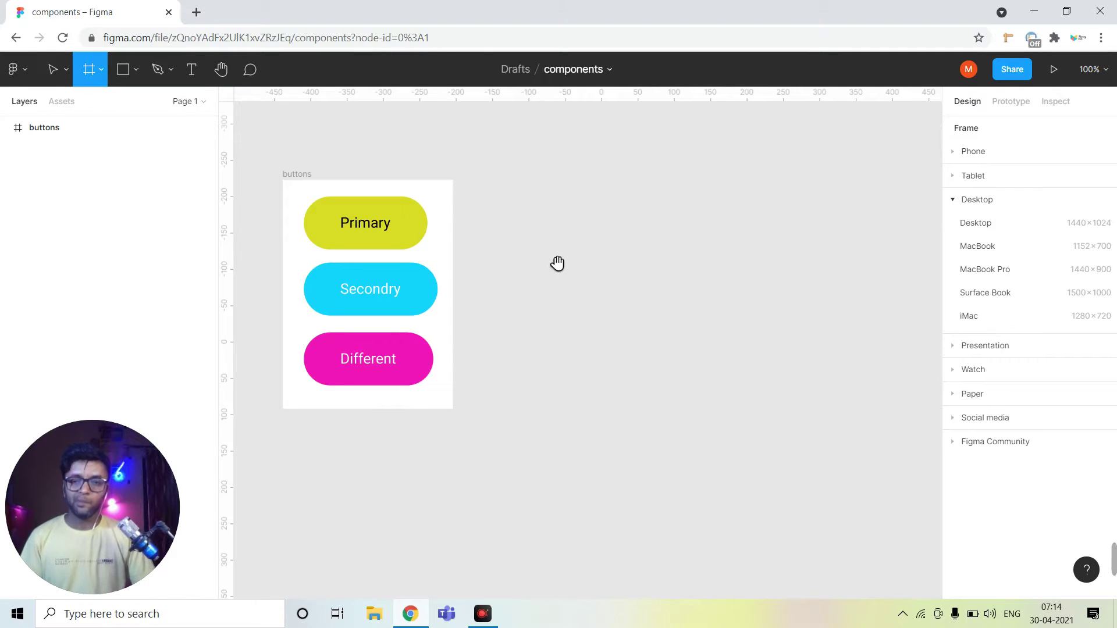
{"action": "scroll", "coordinate": [557, 265], "scroll_direction": "right", "scroll_amount": 2}
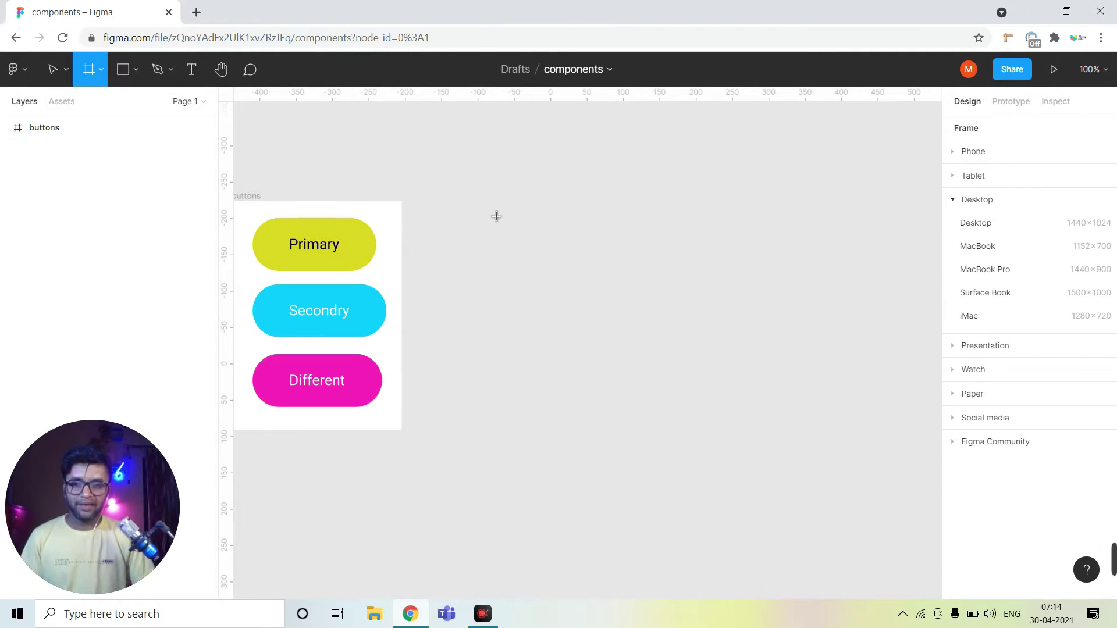
{"action": "left_click_drag", "start_coordinate": [450, 201], "coordinate": [746, 487]}
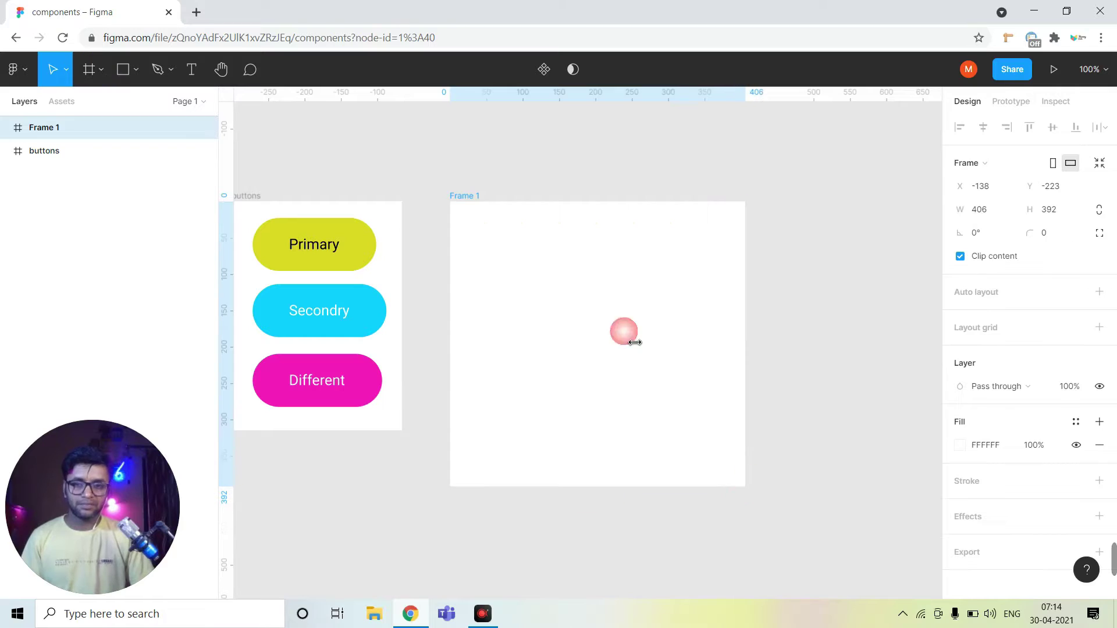
{"action": "double_click", "coordinate": [38, 129]}
{"action": "type", "text": "forms"}
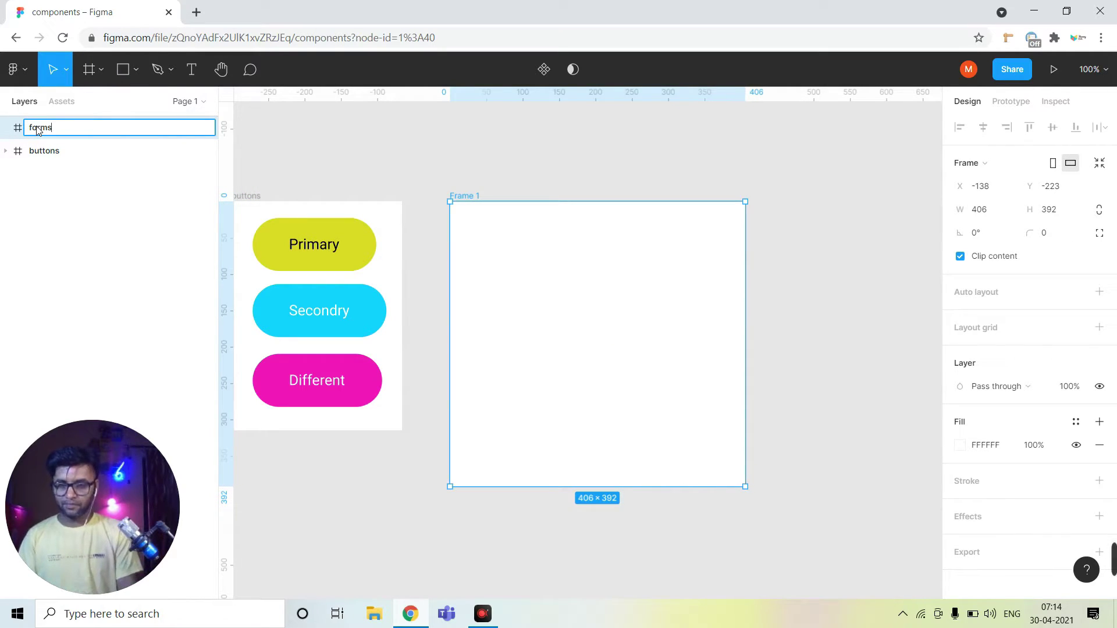
{"action": "key", "text": "Return"}
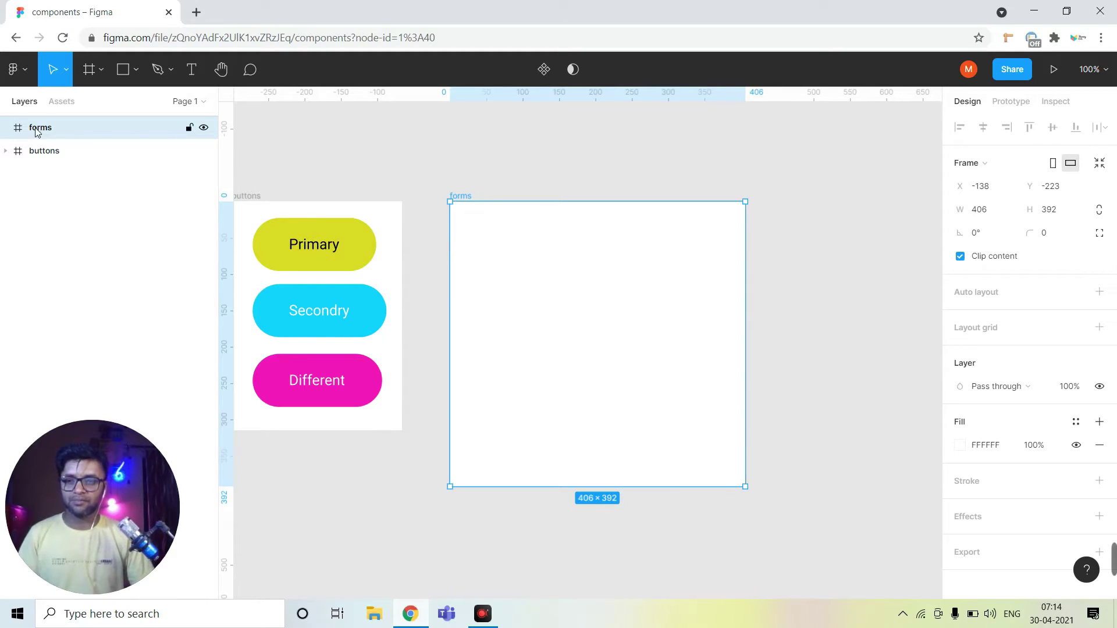
Step: Draw a rectangle near the top of the forms frame
{"action": "left_click", "coordinate": [137, 105]}
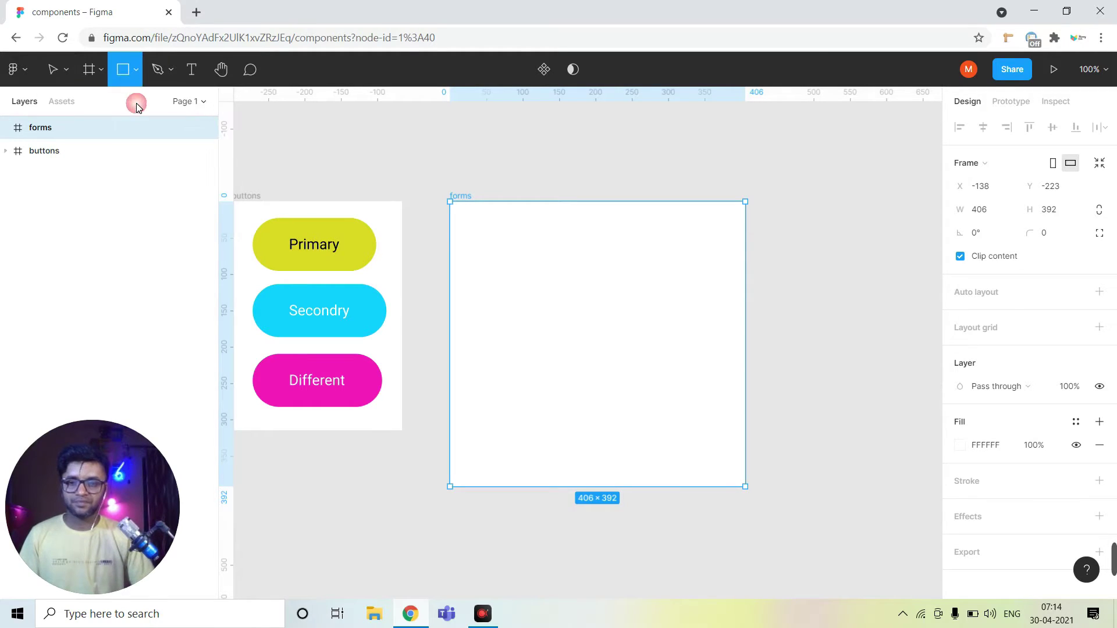
{"action": "left_click_drag", "start_coordinate": [468, 218], "coordinate": [715, 274]}
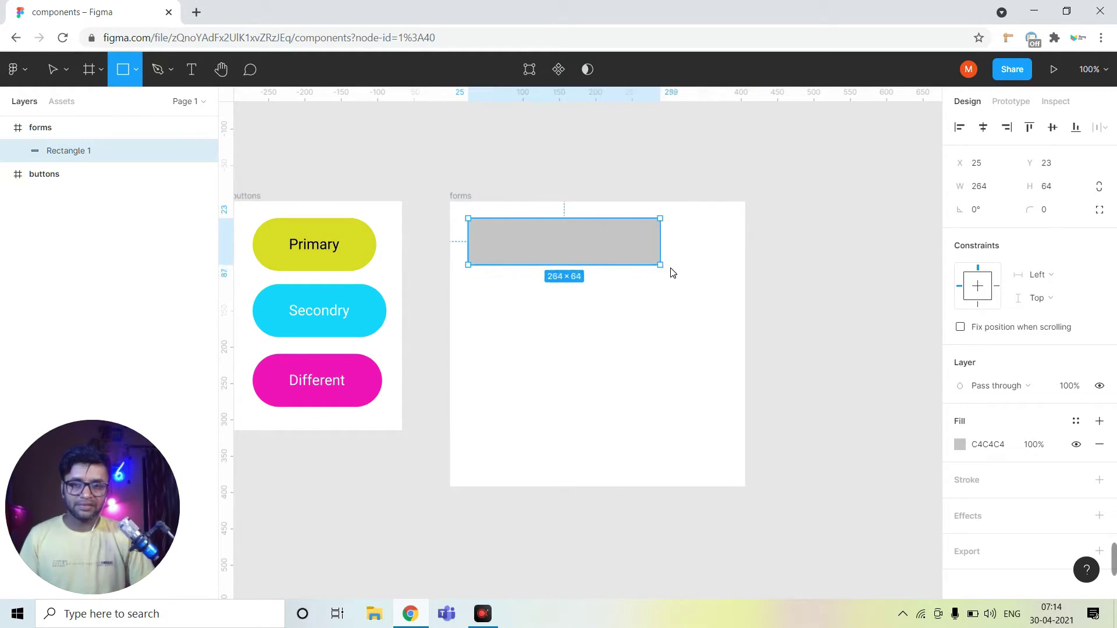
{"action": "left_click", "coordinate": [731, 274]}
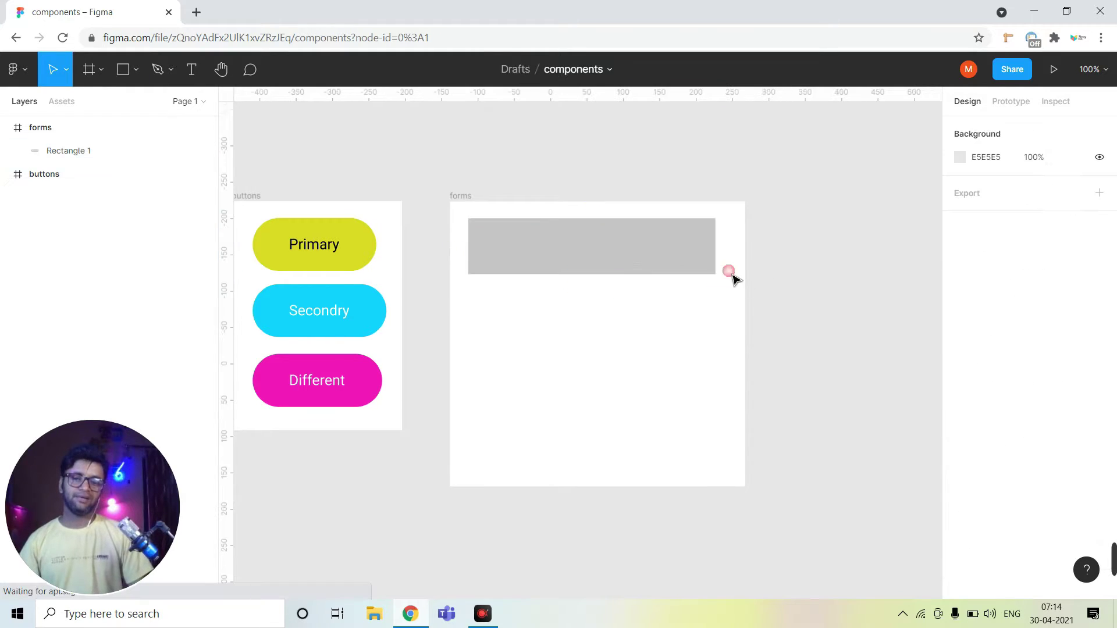
{"action": "left_click", "coordinate": [606, 252]}
Step: Give the rectangle a white FFFFFF fill and a light grey C8C8C8 border
{"action": "left_click", "coordinate": [959, 445]}
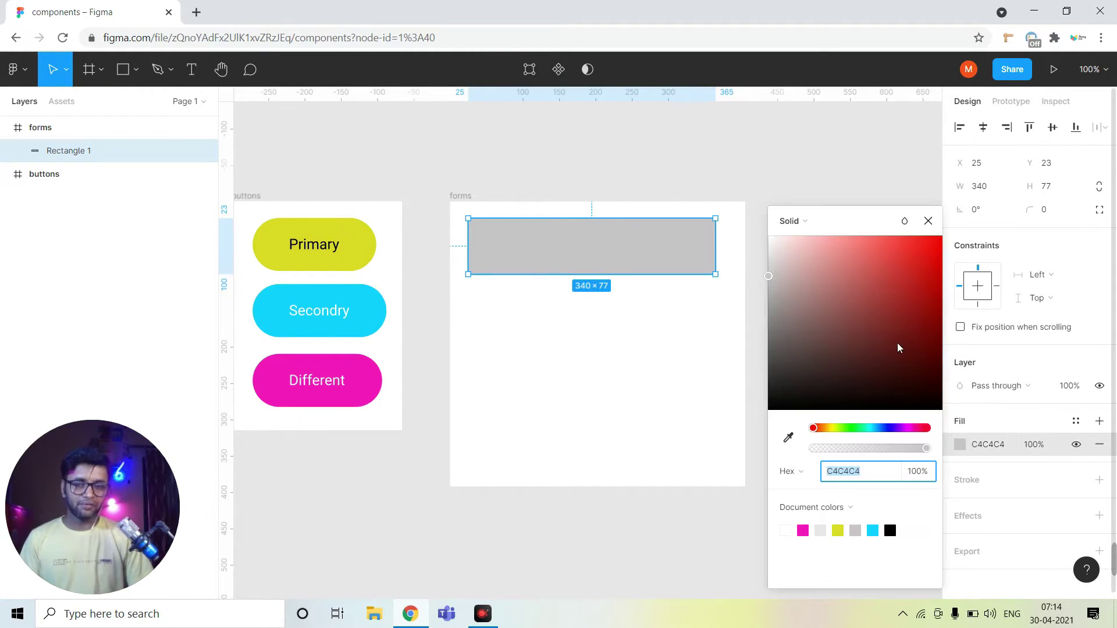
{"action": "left_click_drag", "start_coordinate": [898, 344], "coordinate": [745, 210]}
{"action": "left_click", "coordinate": [928, 221]}
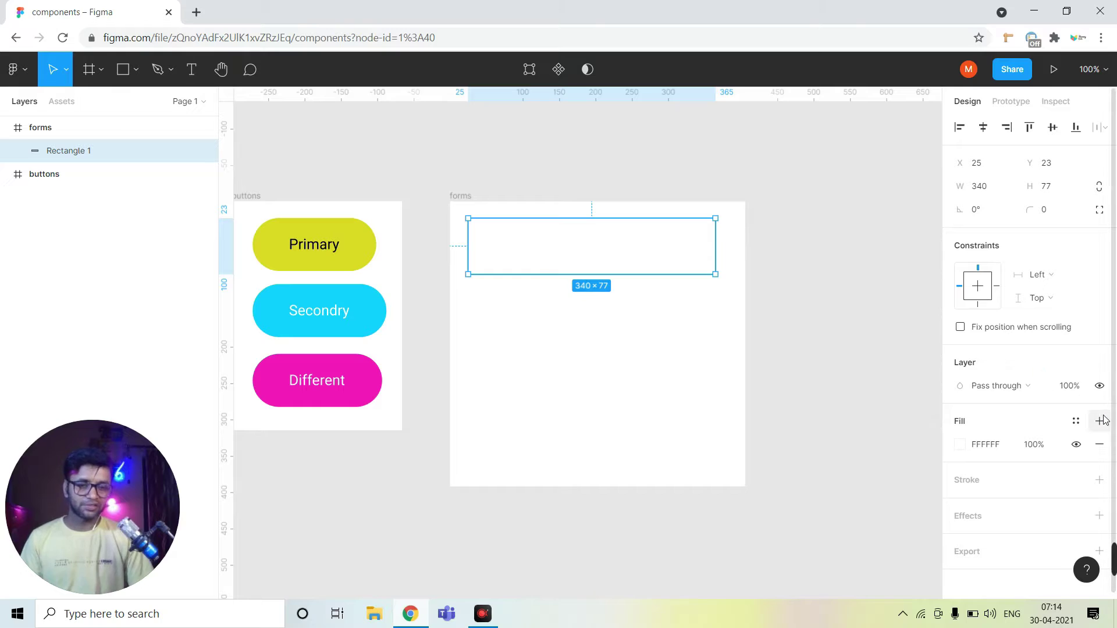
{"action": "left_click", "coordinate": [1099, 480]}
{"action": "left_click", "coordinate": [959, 504]}
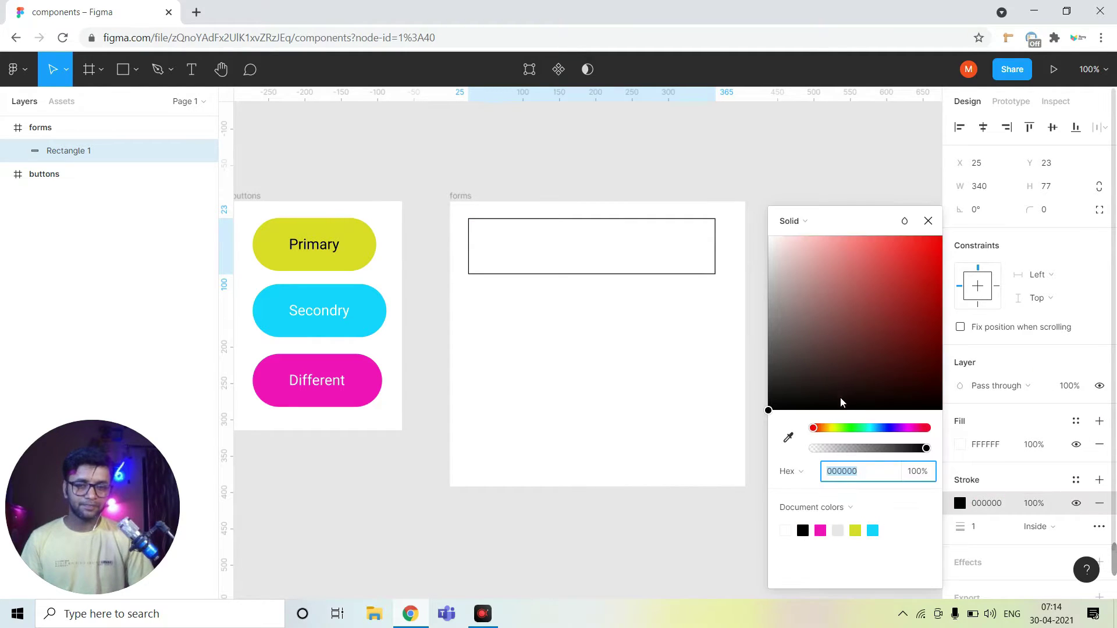
{"action": "mouse_move", "coordinate": [840, 399]}
{"action": "left_mouse_down"}
{"action": "mouse_move", "coordinate": [772, 275]}
{"action": "mouse_move", "coordinate": [762, 286]}
{"action": "left_mouse_up"}
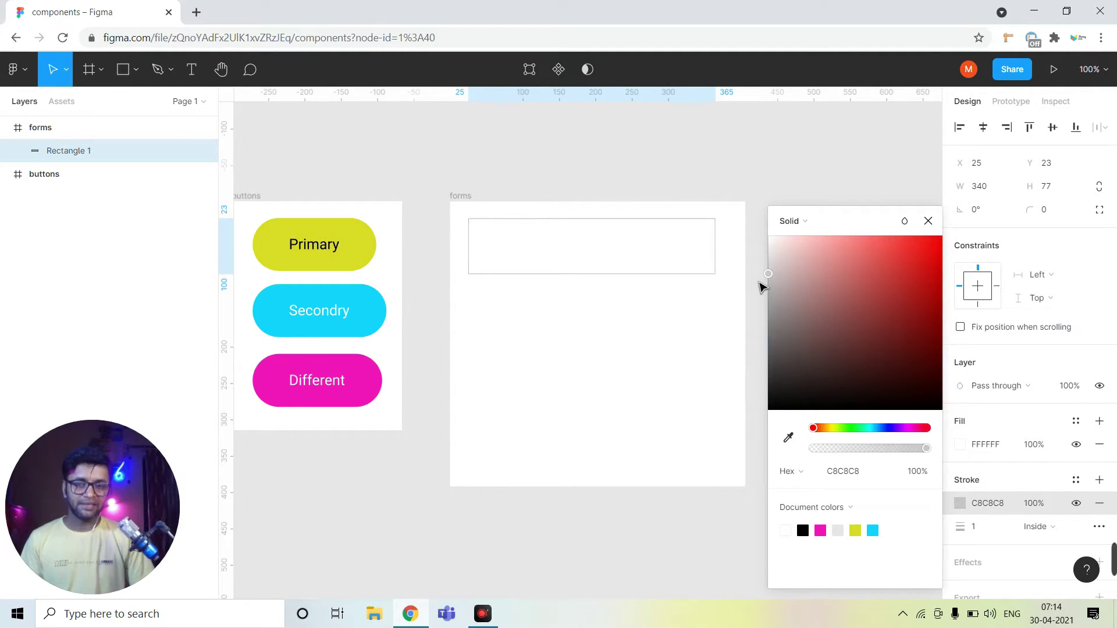
{"action": "left_click", "coordinate": [928, 221]}
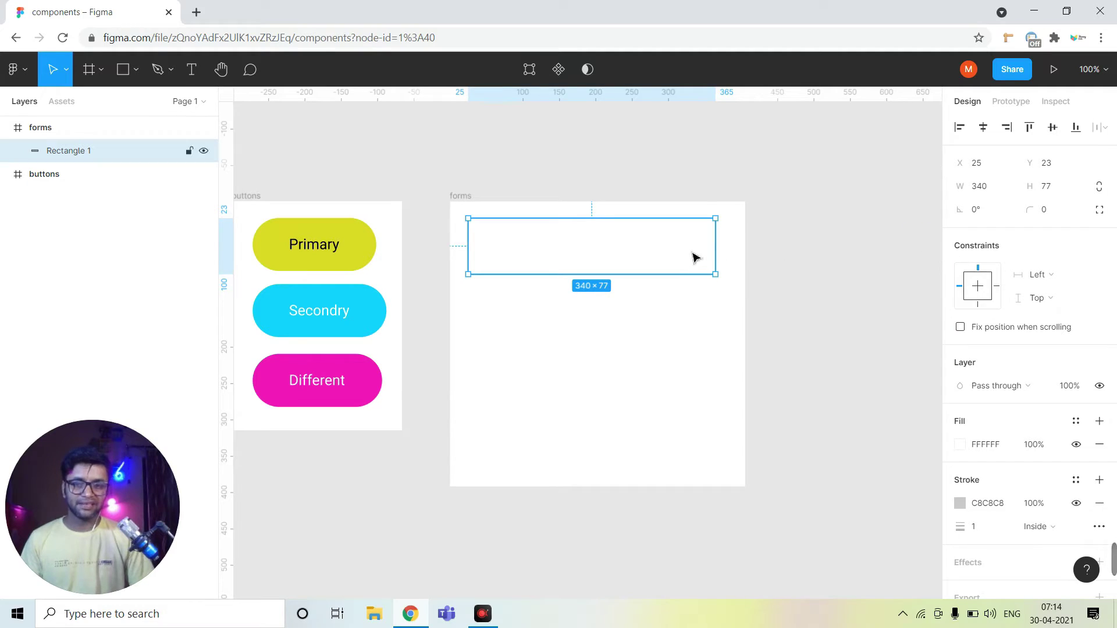
Step: Resize the rectangle to 356×67
{"action": "left_click_drag", "start_coordinate": [731, 255], "coordinate": [742, 255]}
{"action": "left_click", "coordinate": [676, 268]}
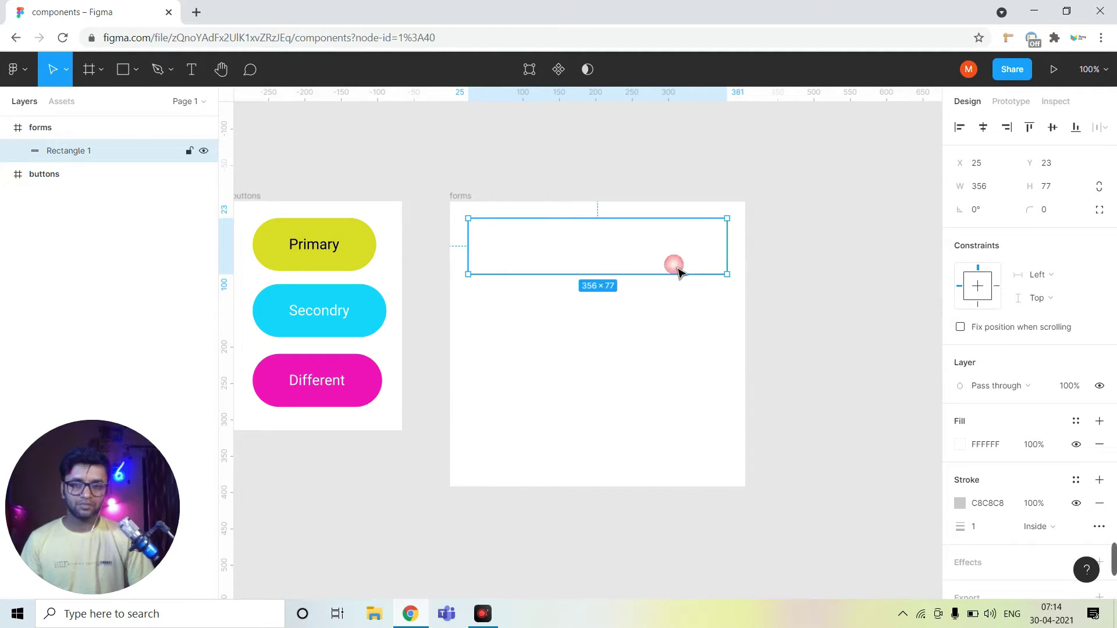
{"action": "left_click", "coordinate": [605, 259]}
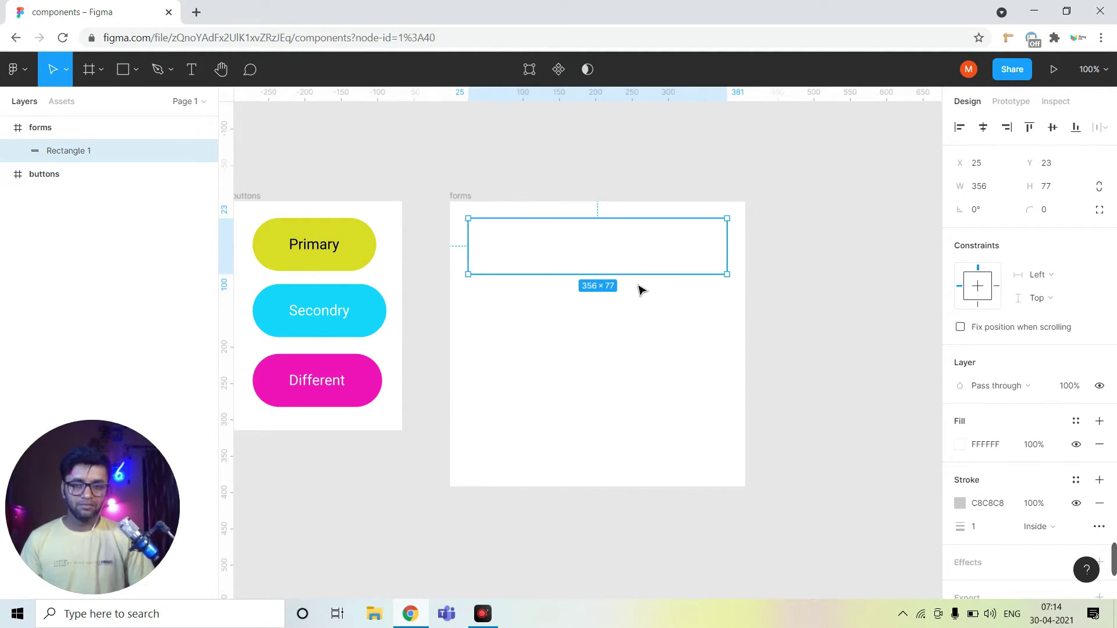
{"action": "left_click_drag", "start_coordinate": [625, 285], "coordinate": [624, 277]}
{"action": "left_click", "coordinate": [713, 437]}
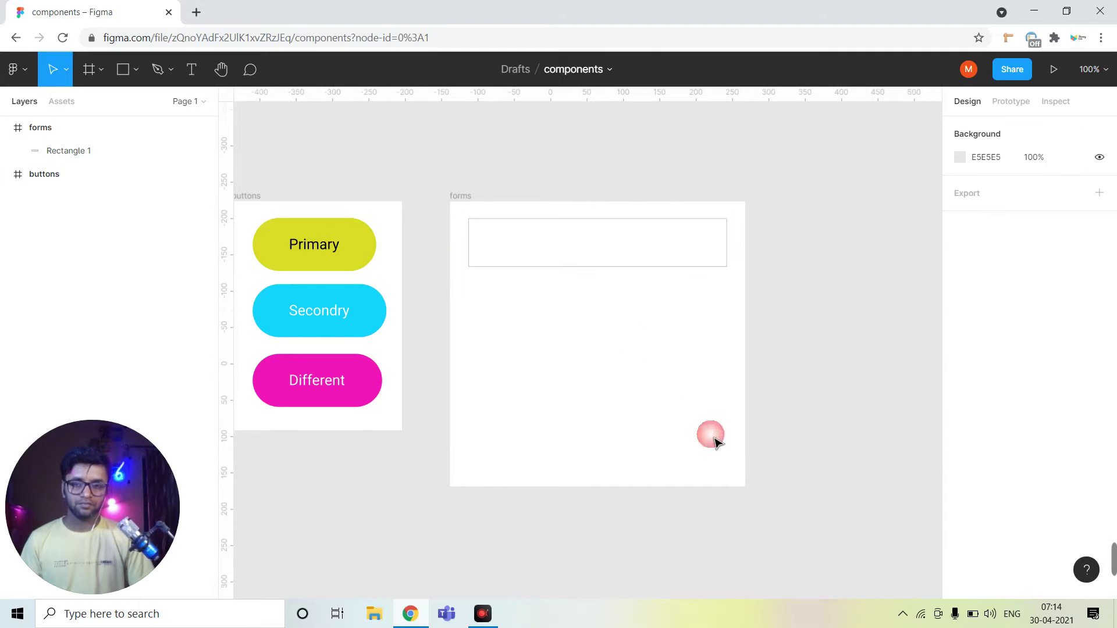
{"action": "left_click", "coordinate": [616, 261]}
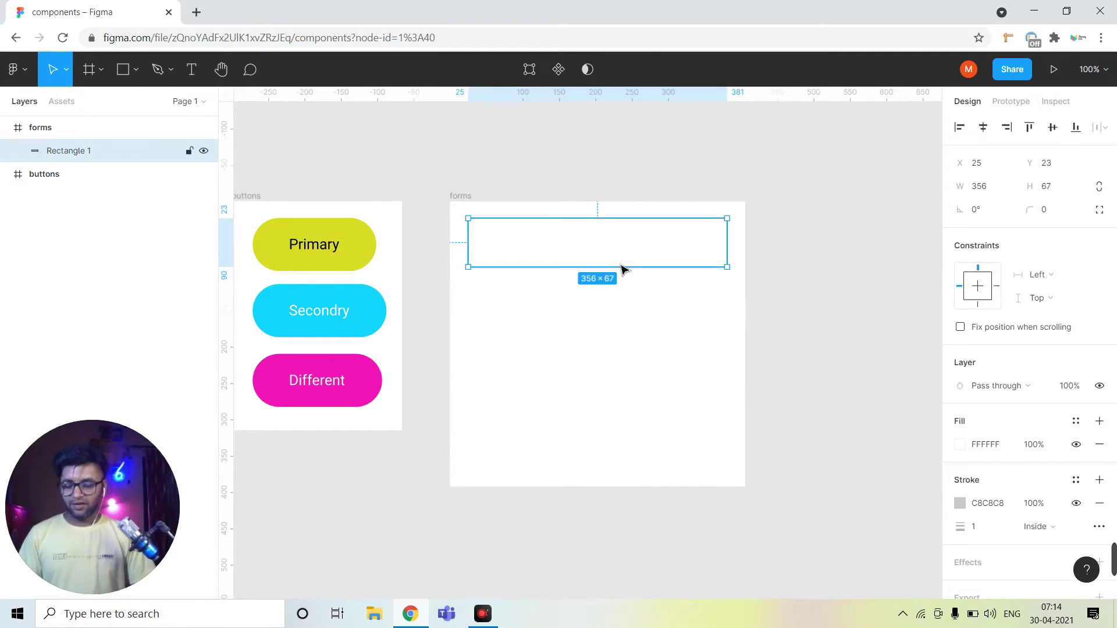
Step: Add a 'Placeholder' text label below the rectangle
{"action": "key", "text": "t"}
{"action": "left_click", "coordinate": [546, 313]}
{"action": "type", "text": "P"}
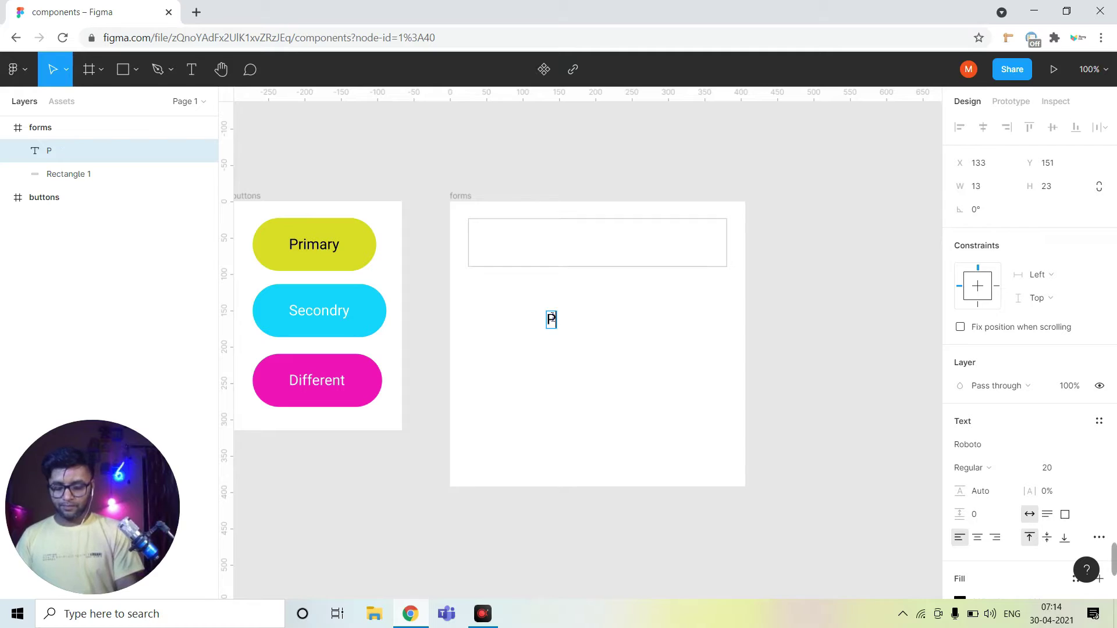
{"action": "type", "text": "lea"}
{"action": "key", "text": "BackSpace"}
{"action": "key", "text": "BackSpace"}
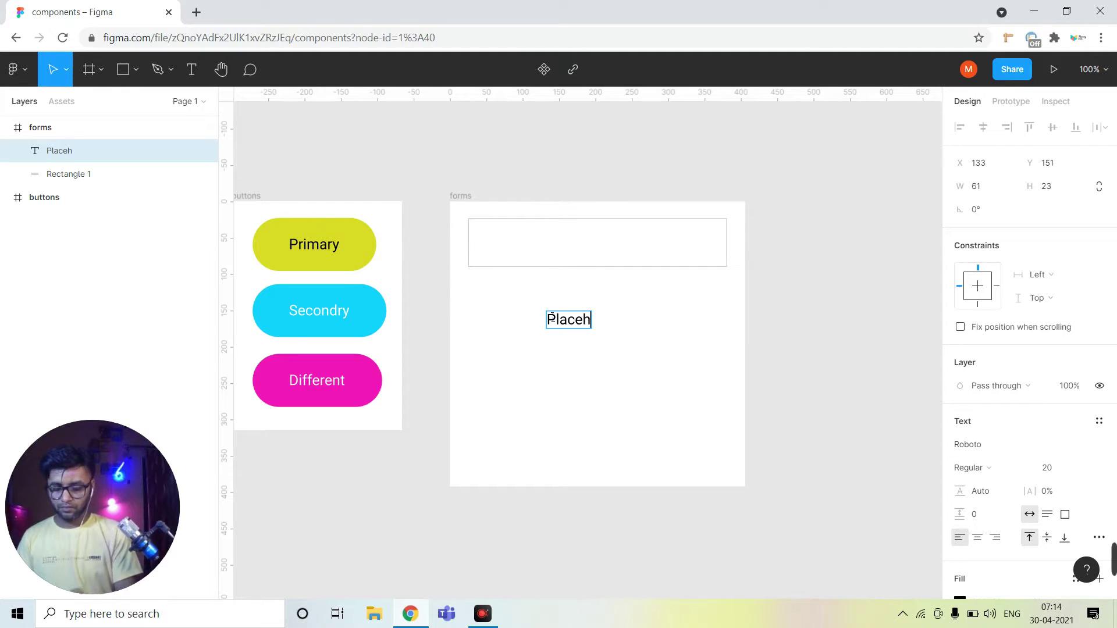
{"action": "type", "text": "older"}
{"action": "key", "text": "Escape"}
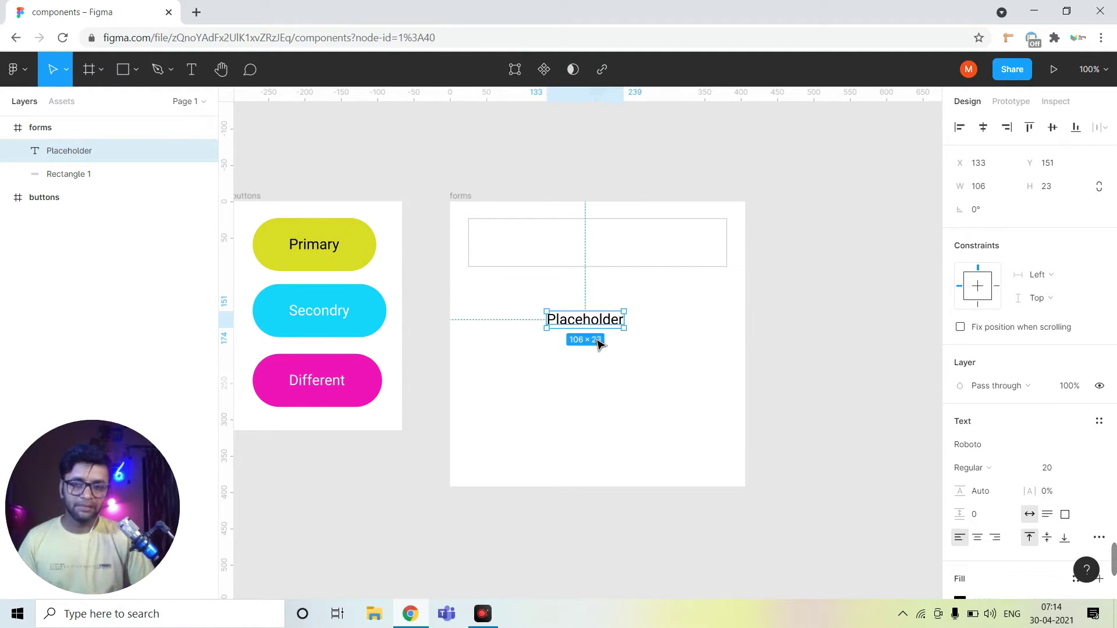
Step: Move the Placeholder text into the rectangle and centre it vertically
{"action": "left_click_drag", "start_coordinate": [576, 314], "coordinate": [516, 245]}
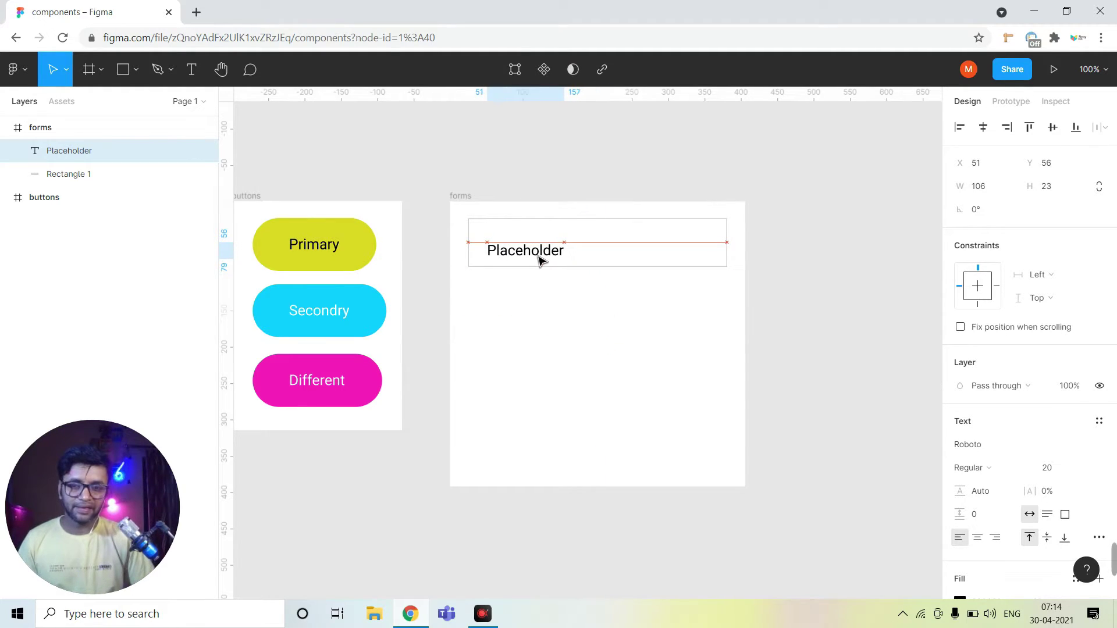
{"action": "left_click", "coordinate": [62, 175], "text": "shift"}
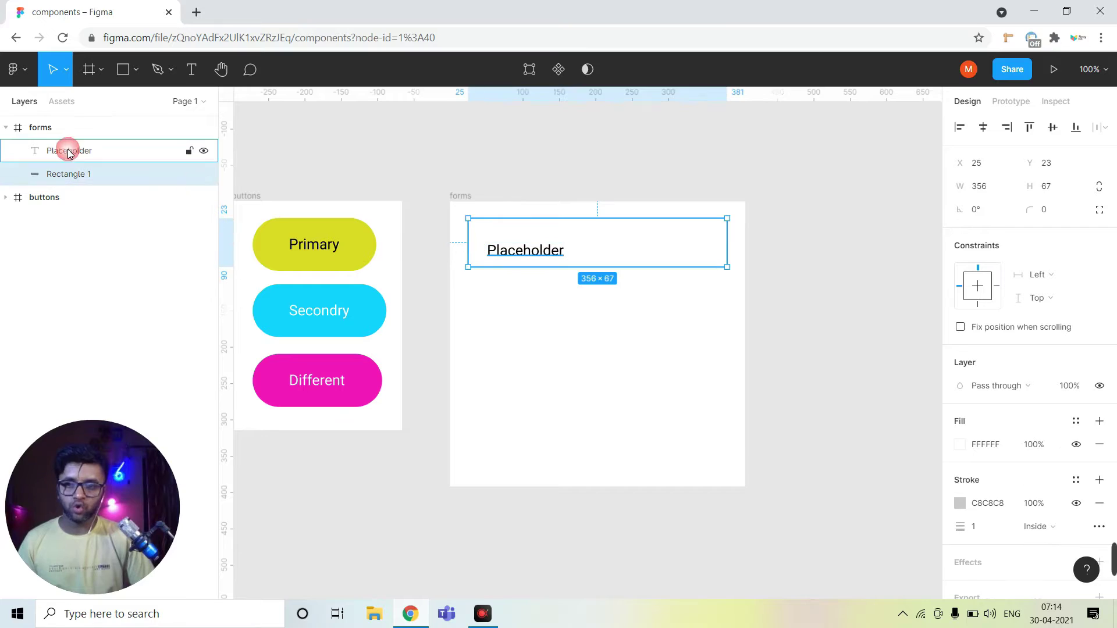
{"action": "left_click", "coordinate": [1058, 133]}
{"action": "left_click", "coordinate": [552, 263]}
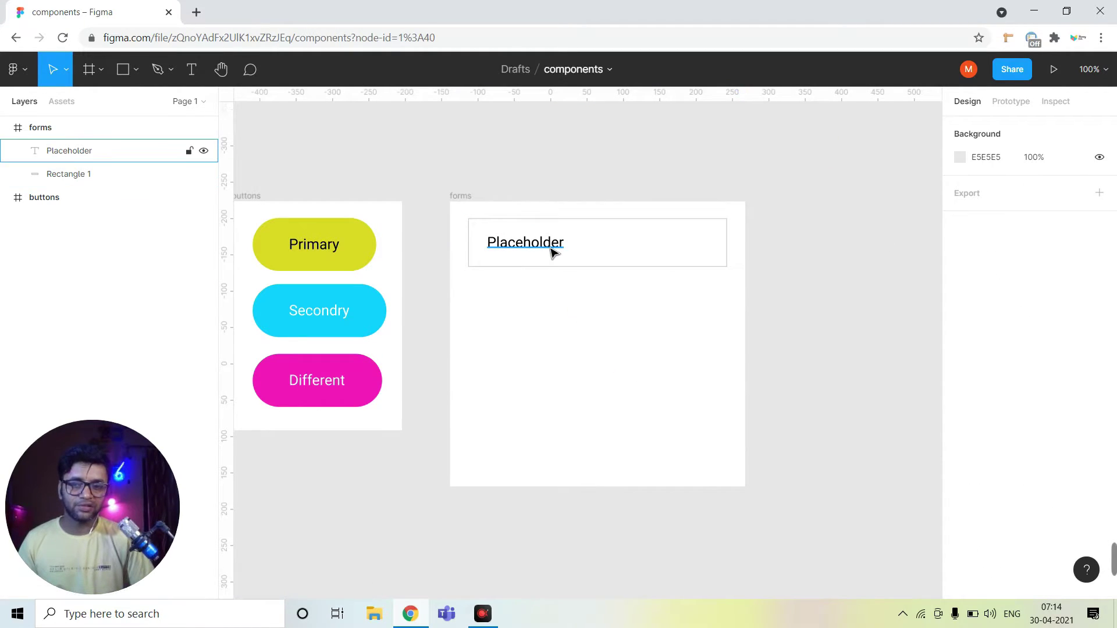
{"action": "left_click", "coordinate": [553, 252]}
Step: Colour the Placeholder text light grey B4B4B4
{"action": "scroll", "coordinate": [960, 454], "scroll_direction": "down", "scroll_amount": 3}
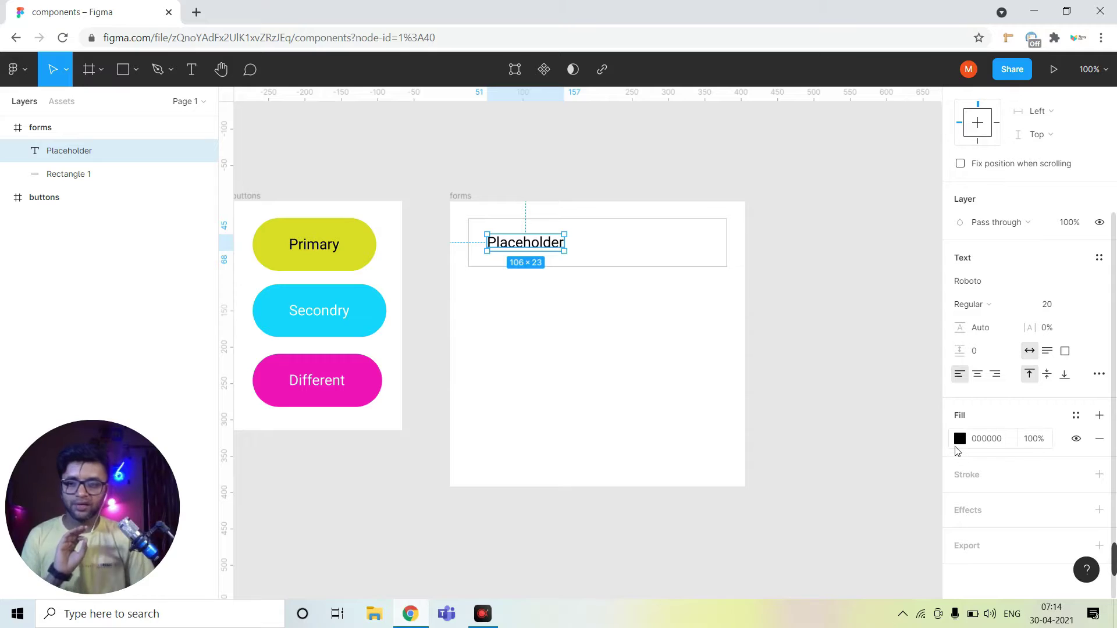
{"action": "left_click", "coordinate": [960, 439]}
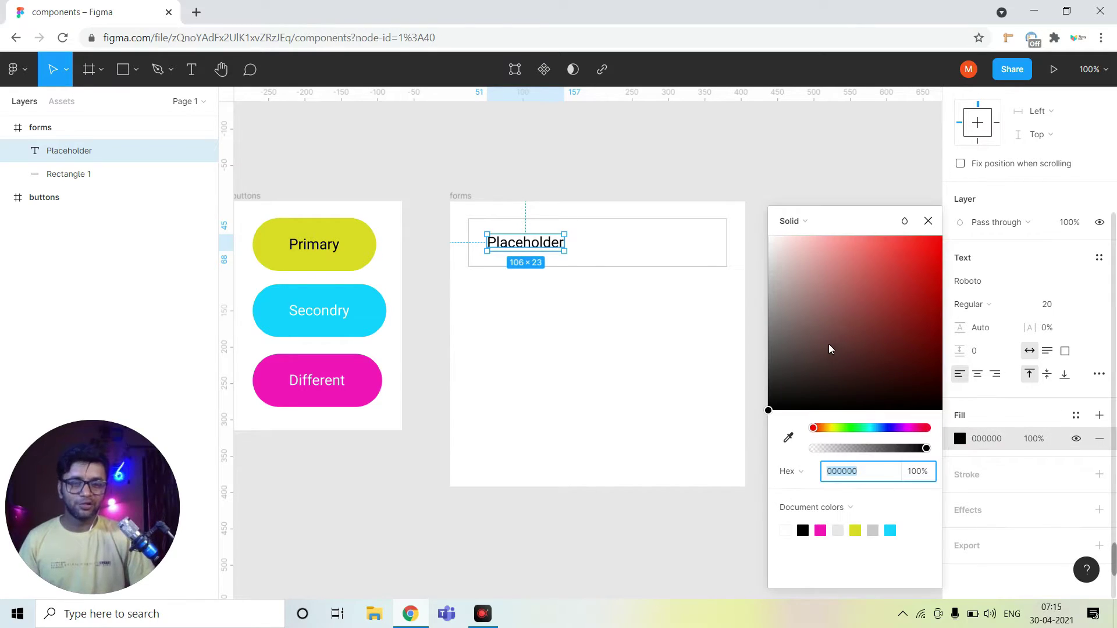
{"action": "left_click", "coordinate": [792, 287]}
{"action": "mouse_move", "coordinate": [788, 290]}
{"action": "left_mouse_down"}
{"action": "mouse_move", "coordinate": [769, 284]}
{"action": "mouse_move", "coordinate": [761, 294]}
{"action": "left_mouse_up"}
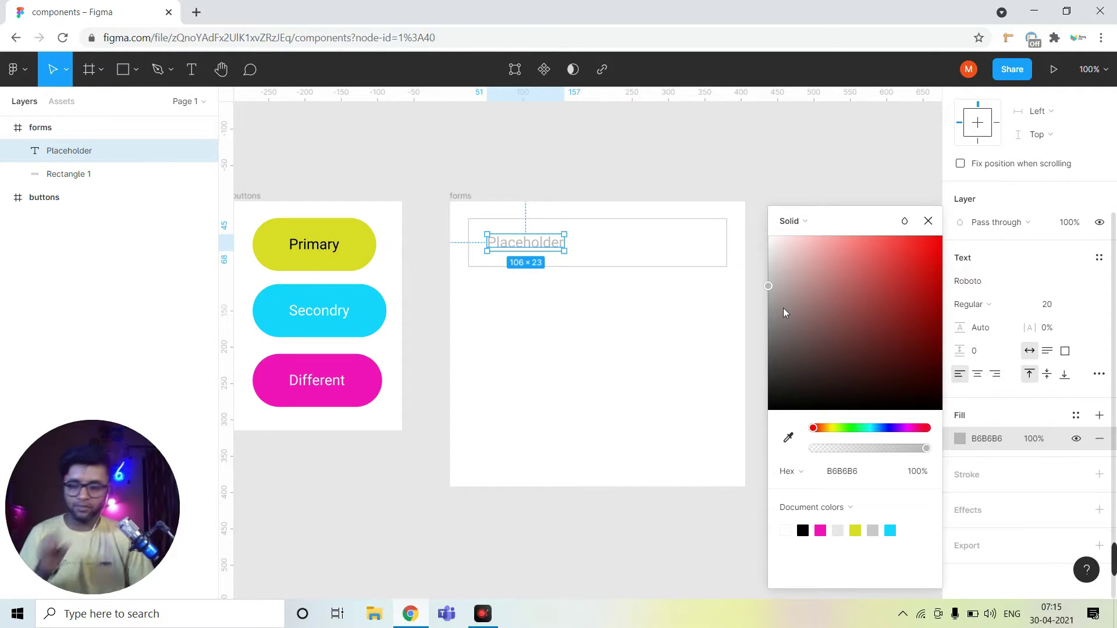
{"action": "left_click_drag", "start_coordinate": [784, 297], "coordinate": [768, 287]}
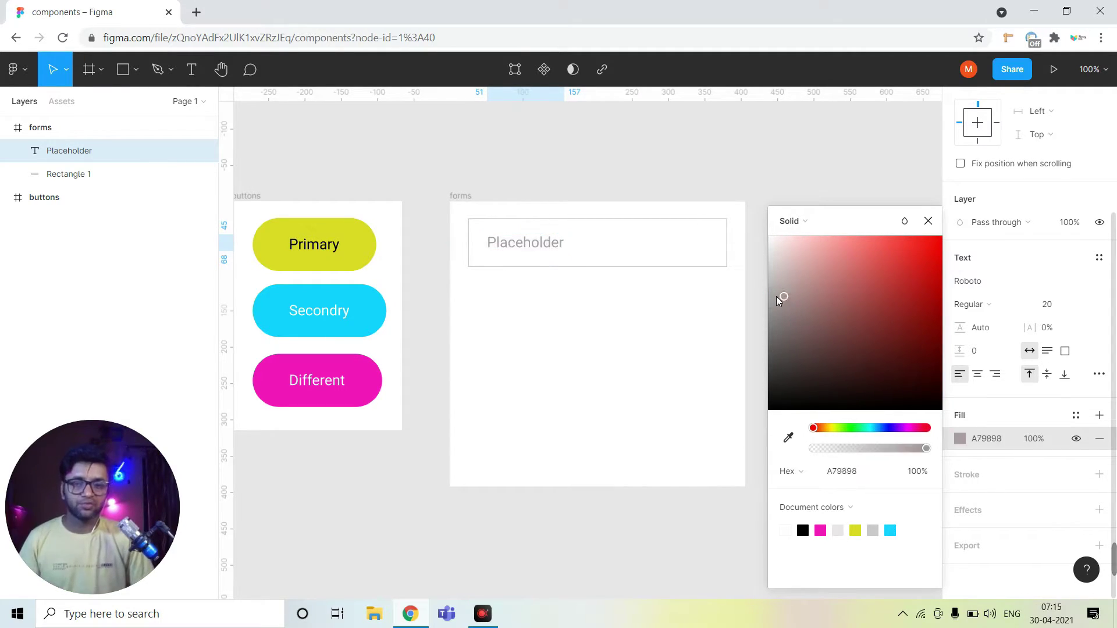
{"action": "left_click", "coordinate": [928, 227]}
{"action": "left_click", "coordinate": [811, 291]}
Step: Turn the Placeholder text and Rectangle 1 into a component
{"action": "left_click", "coordinate": [67, 153]}
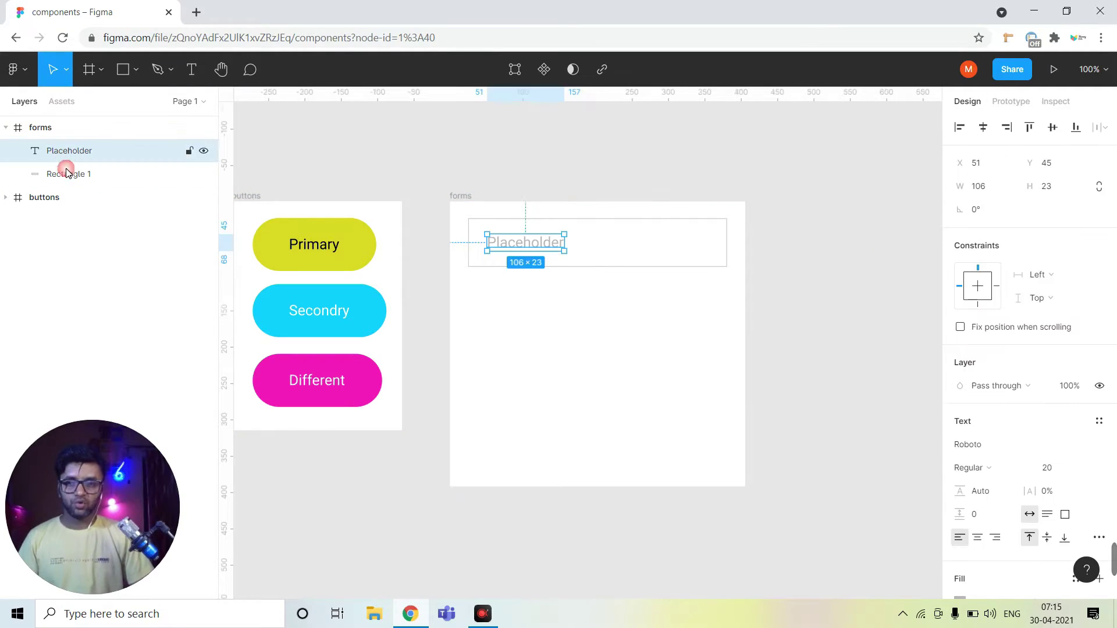
{"action": "left_click", "coordinate": [68, 174], "text": "shift"}
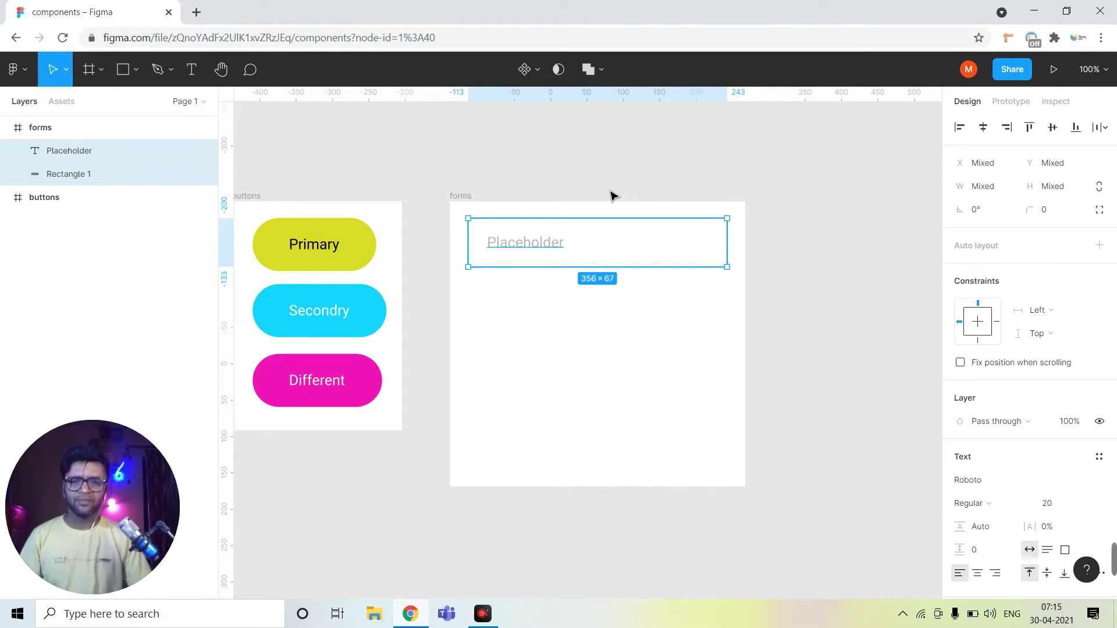
{"action": "left_click", "coordinate": [524, 70]}
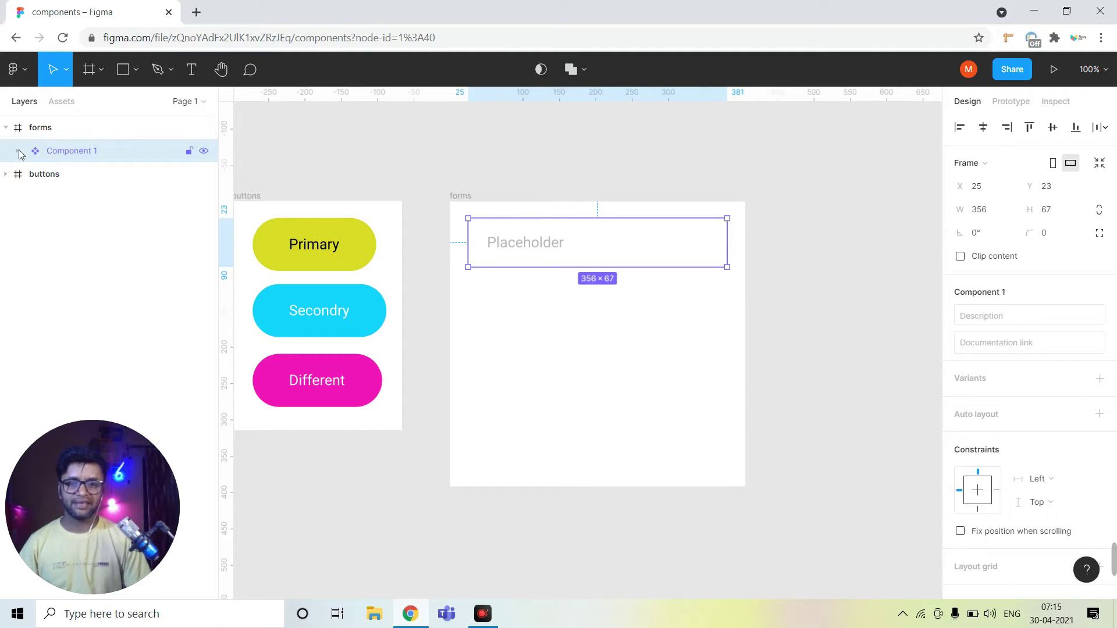
{"action": "left_click", "coordinate": [605, 357]}
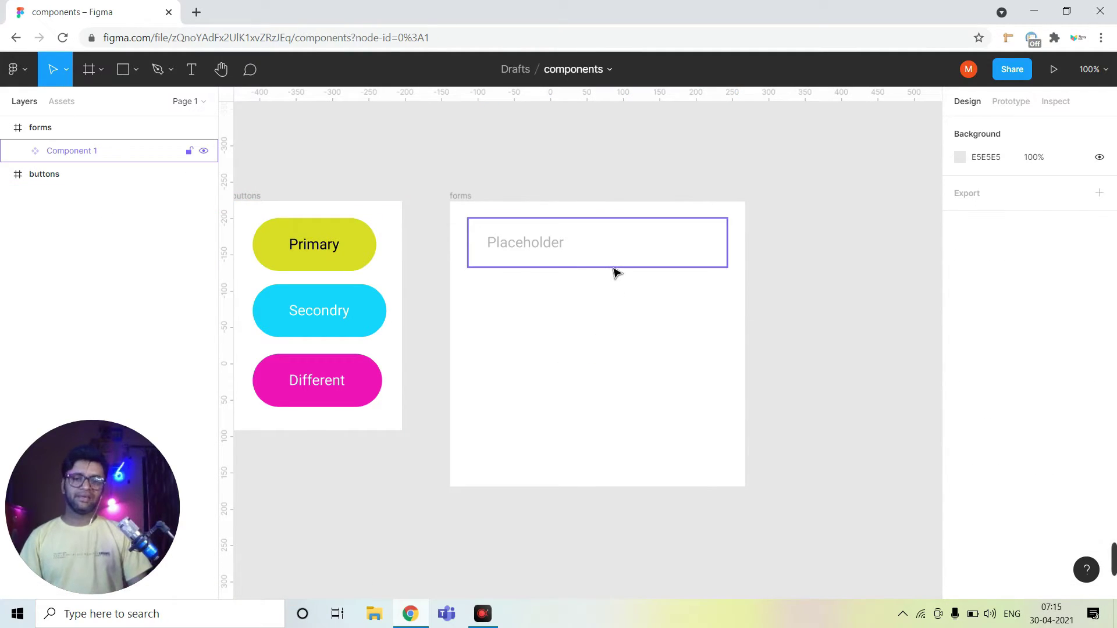
{"action": "left_click", "coordinate": [613, 265]}
Step: Rename the component 'text-box' and duplicate it
{"action": "double_click", "coordinate": [61, 153]}
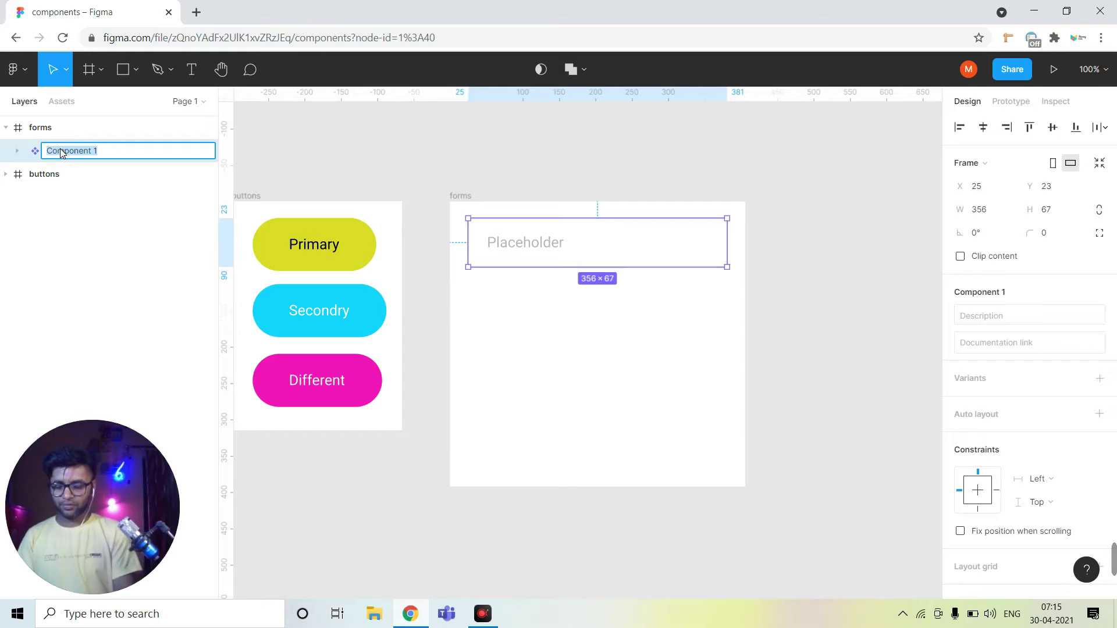
{"action": "type", "text": "text box"}
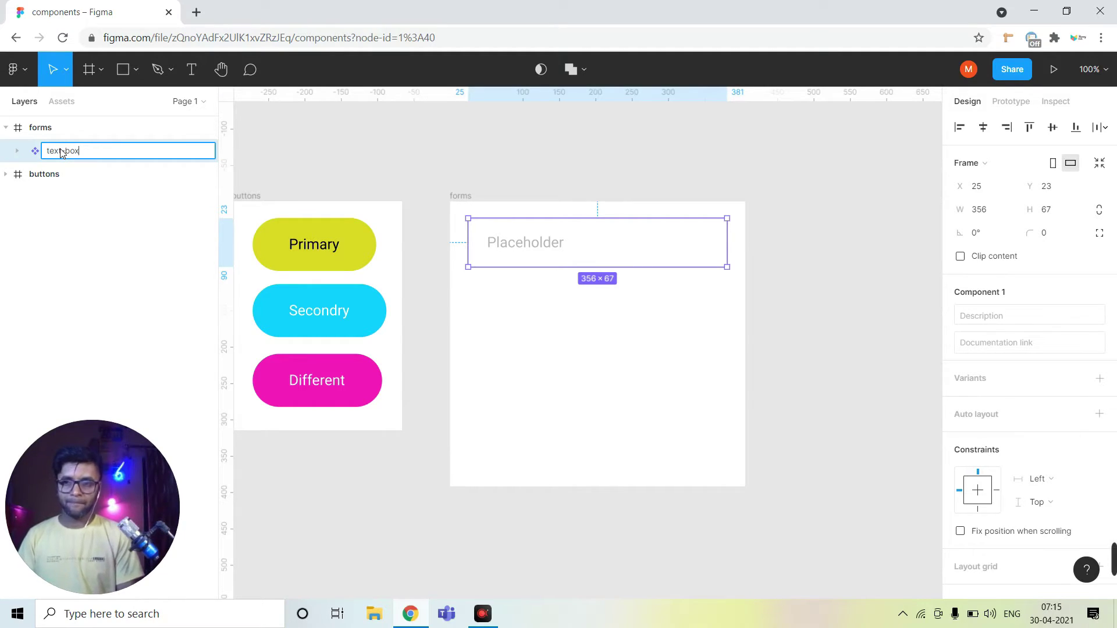
{"action": "key", "text": "Return"}
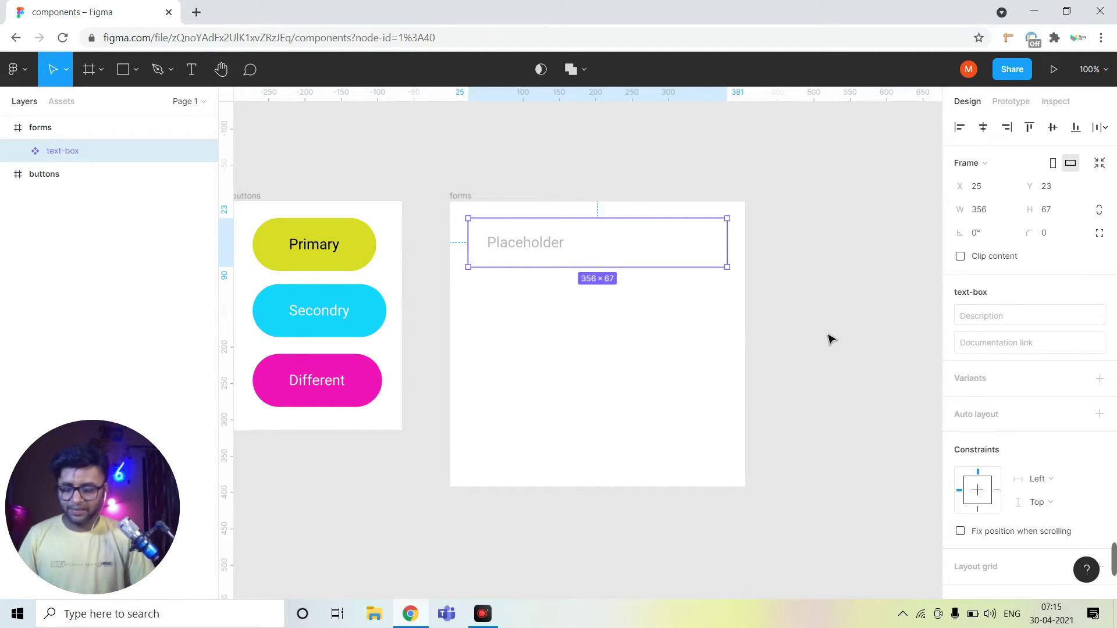
{"action": "key", "text": "ctrl+d"}
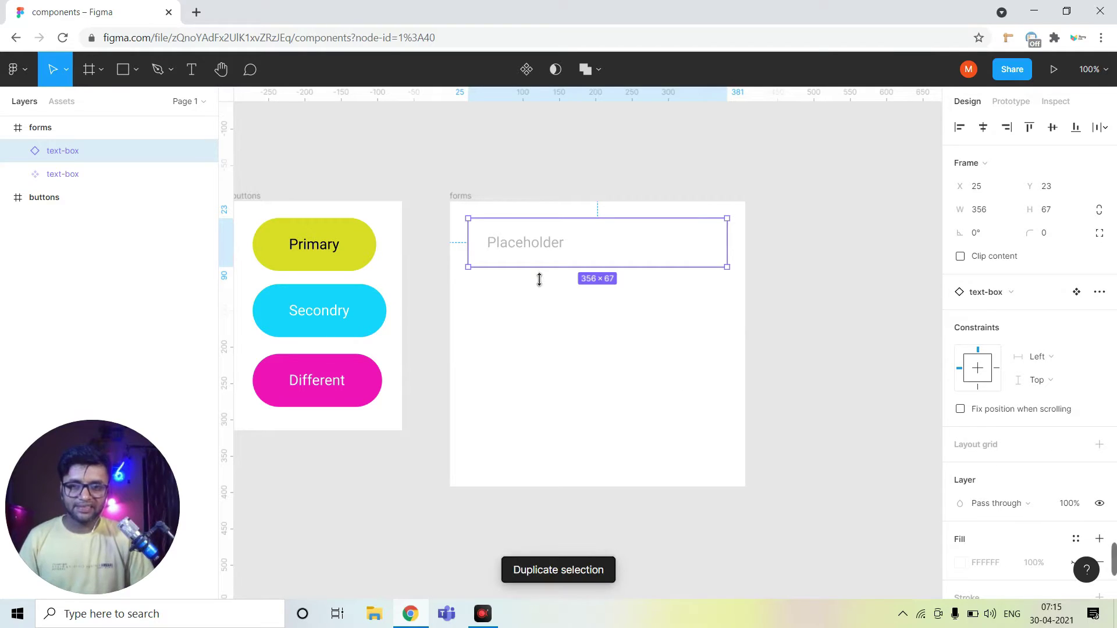
Step: Move the duplicate below the original and name it 'success-message-box'
{"action": "left_click_drag", "start_coordinate": [546, 248], "coordinate": [548, 311]}
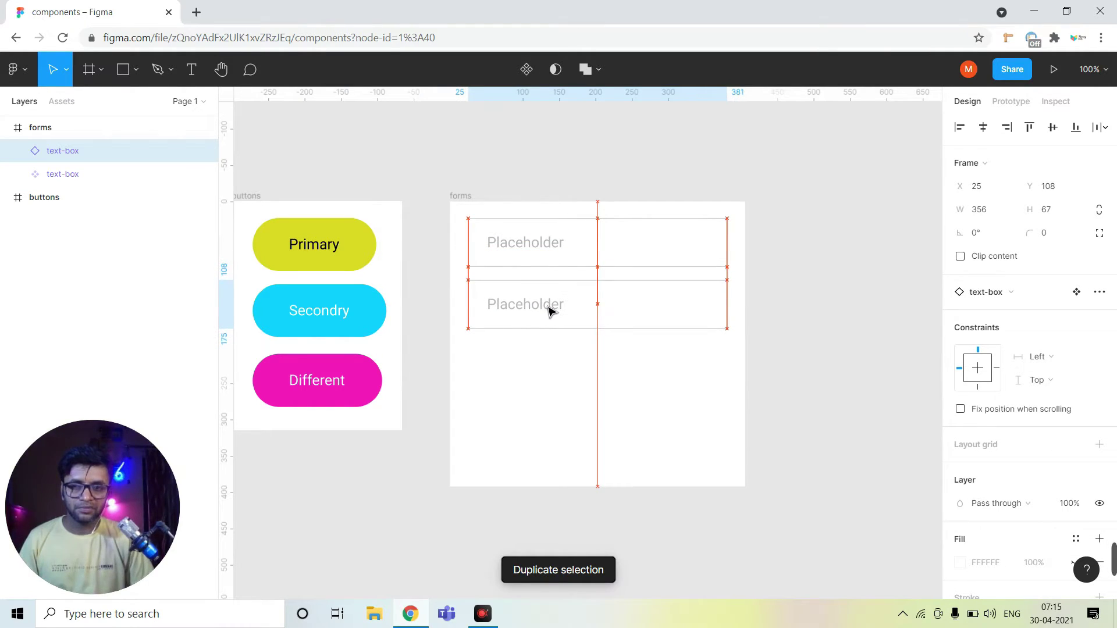
{"action": "double_click", "coordinate": [78, 154]}
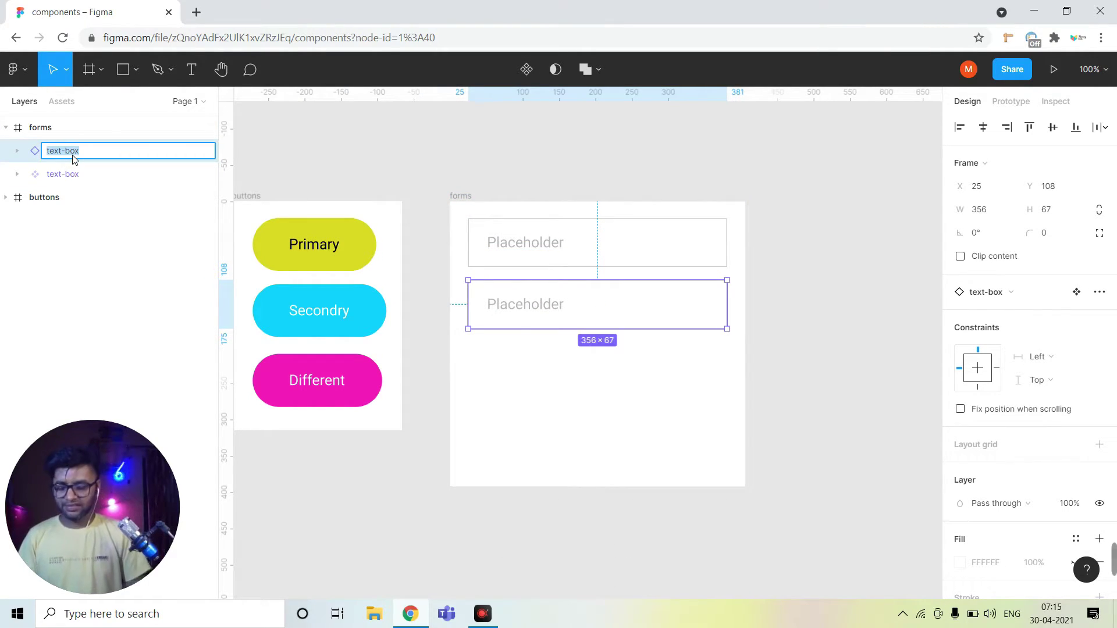
{"action": "type", "text": "success"}
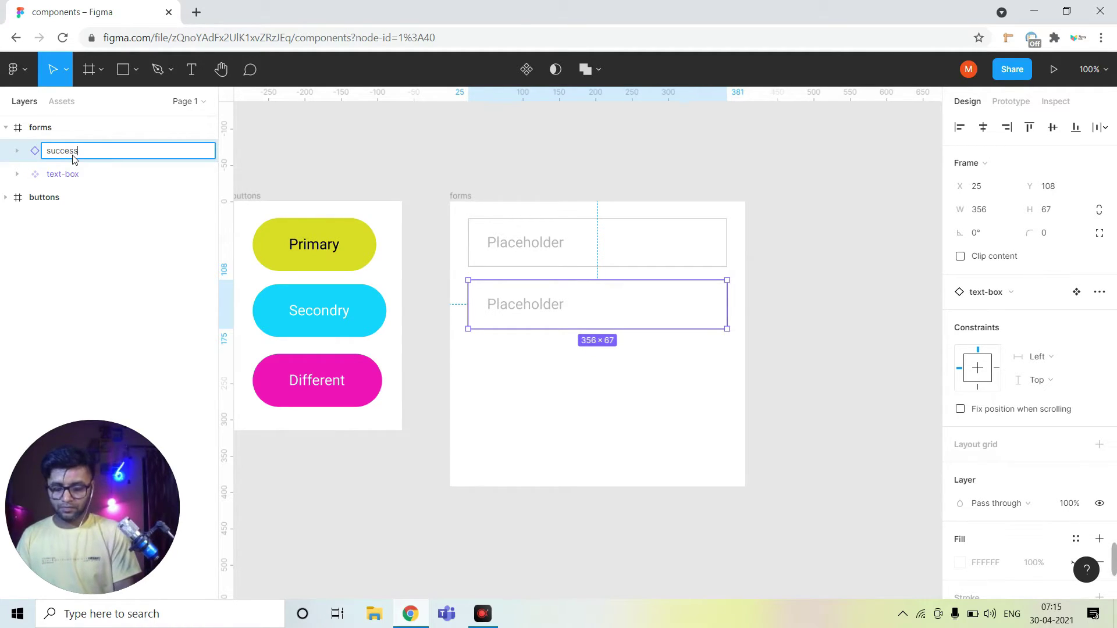
{"action": "type", "text": "-message"}
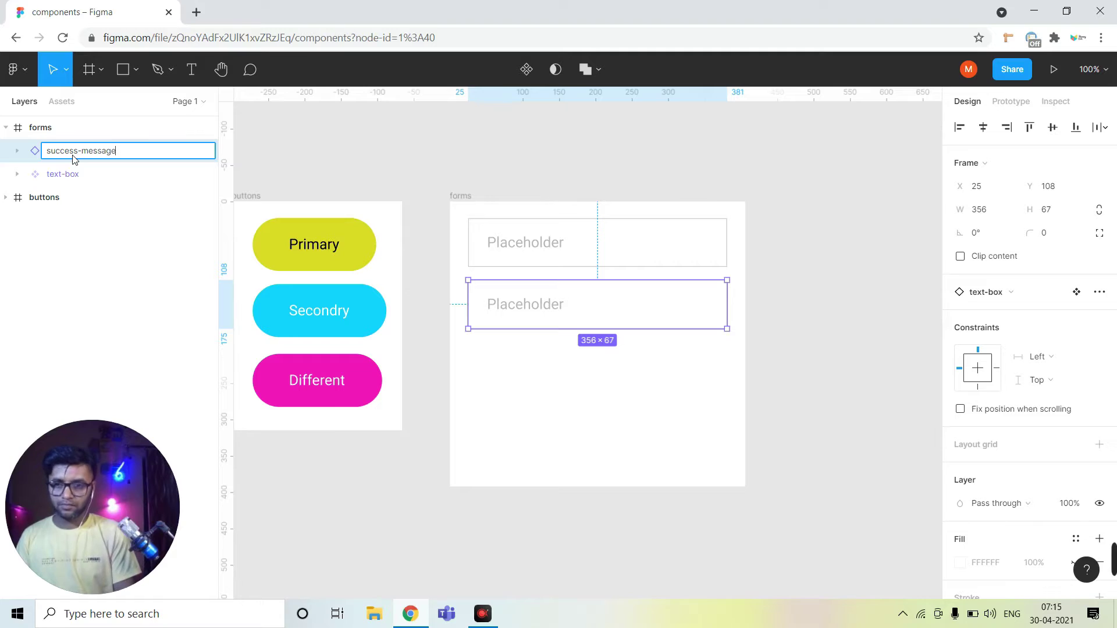
{"action": "type", "text": "-box"}
{"action": "key", "text": "Return"}
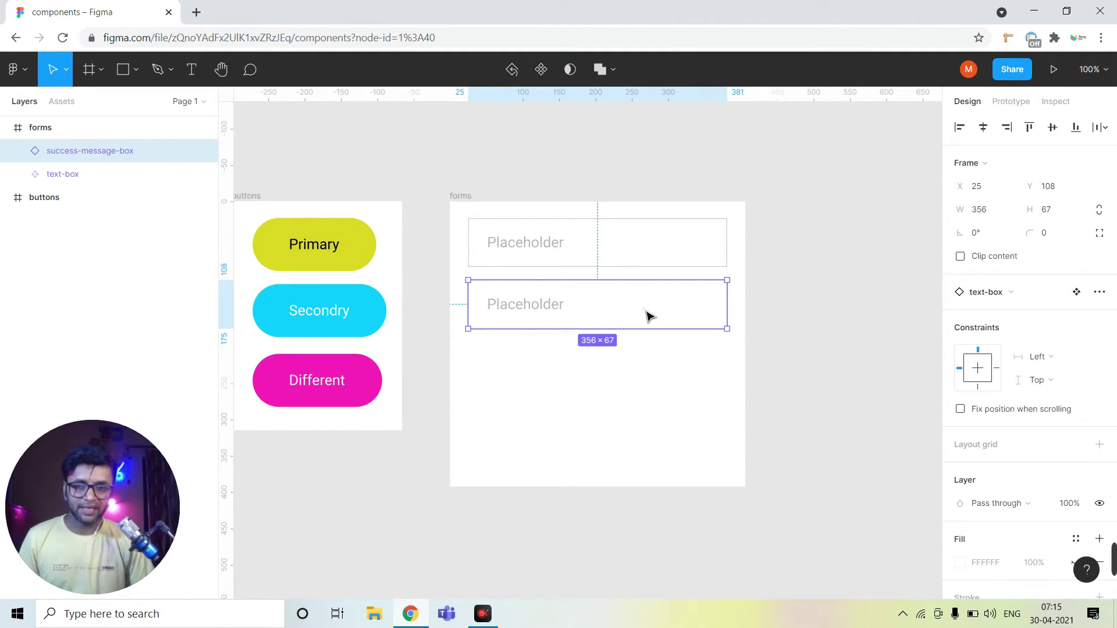
Step: Try shifting the box's B4B4B4 grey colour toward green
{"action": "scroll", "coordinate": [1028, 468], "scroll_direction": "down", "scroll_amount": 4}
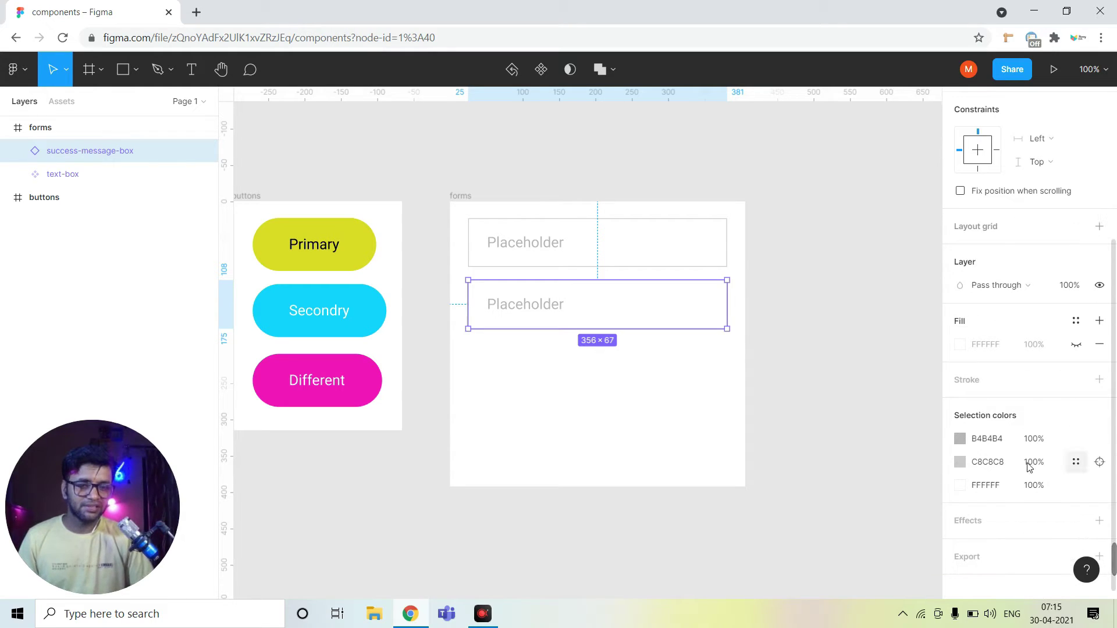
{"action": "left_click", "coordinate": [959, 440]}
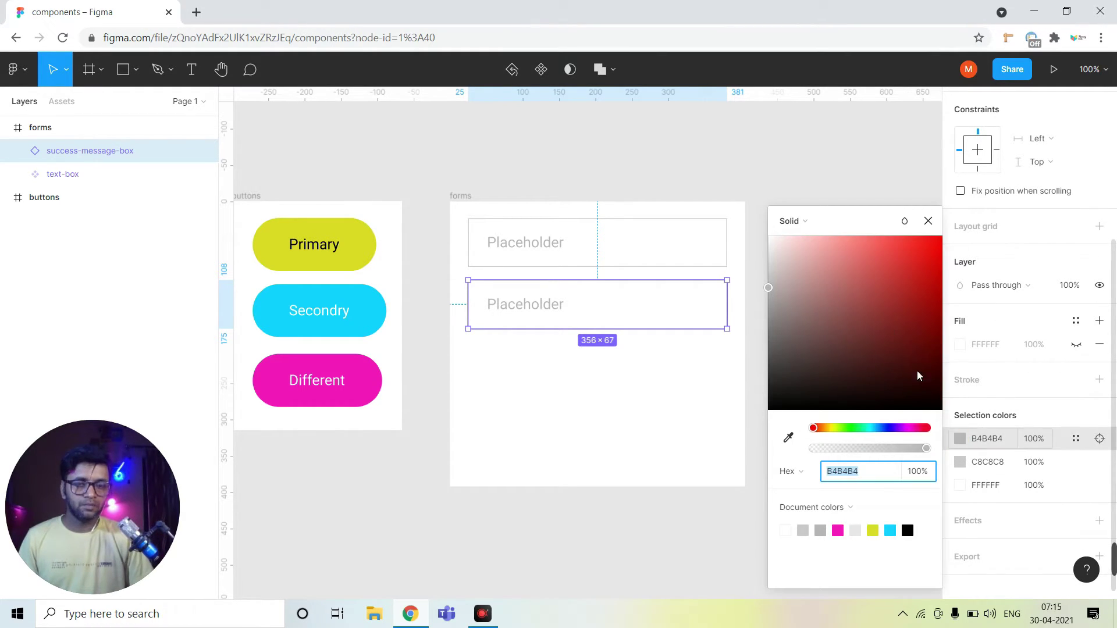
{"action": "left_click", "coordinate": [856, 429]}
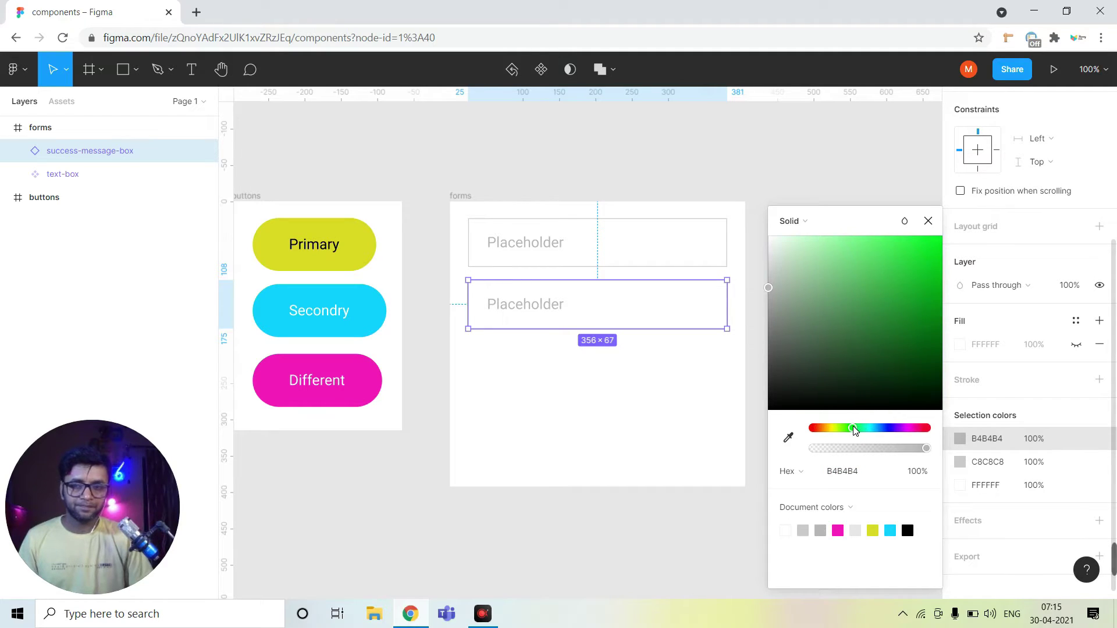
{"action": "left_click", "coordinate": [657, 409]}
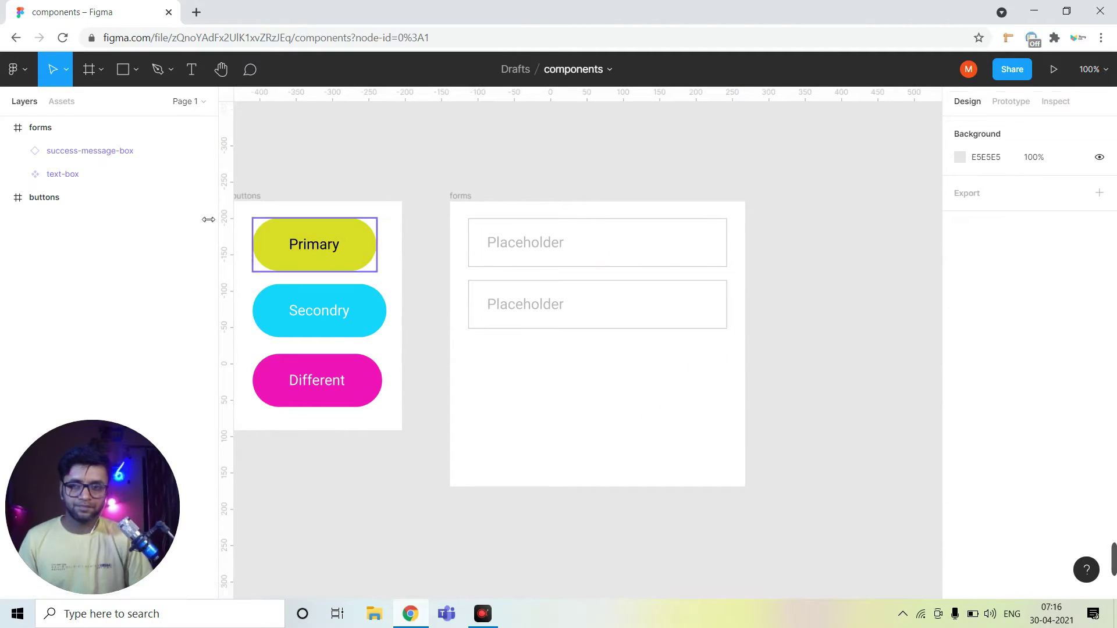
Step: Colour the success-message-box Placeholder text green 37E05C and copy the hex value
{"action": "left_click", "coordinate": [17, 151]}
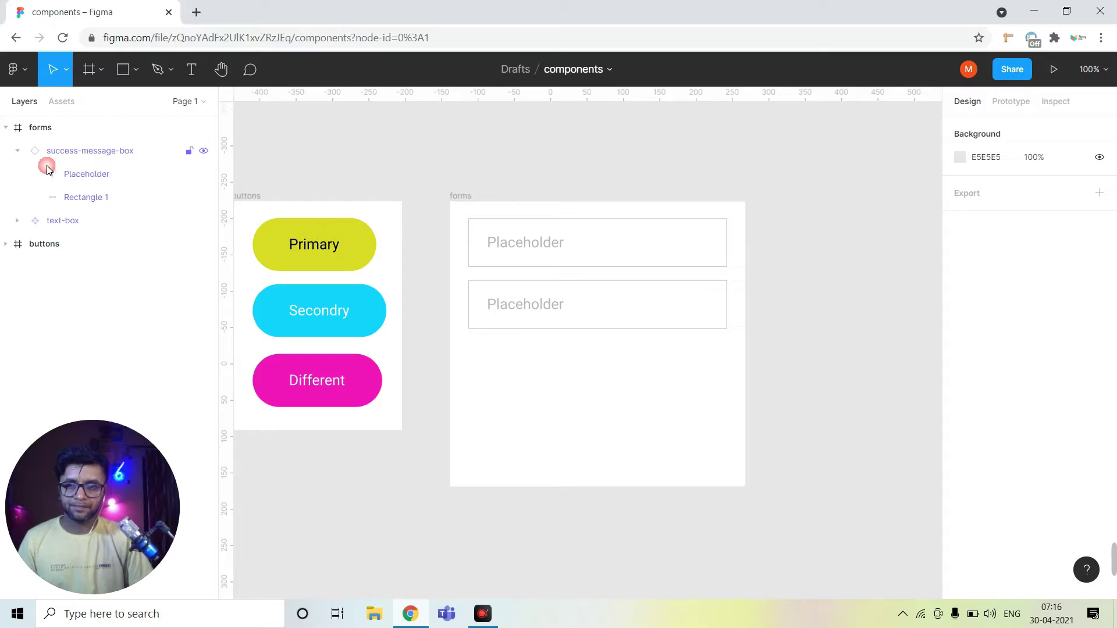
{"action": "left_click", "coordinate": [83, 183]}
{"action": "scroll", "coordinate": [975, 499], "scroll_direction": "down", "scroll_amount": 3}
{"action": "left_click", "coordinate": [957, 438]}
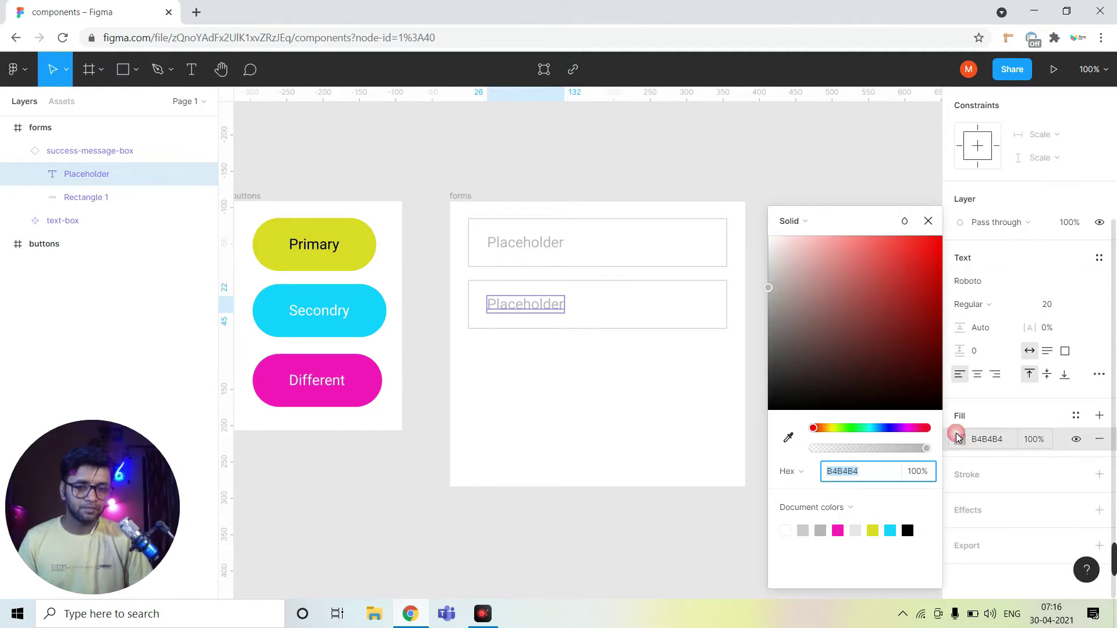
{"action": "left_click", "coordinate": [856, 428]}
{"action": "left_click_drag", "start_coordinate": [860, 304], "coordinate": [899, 258]}
{"action": "left_click", "coordinate": [851, 472]}
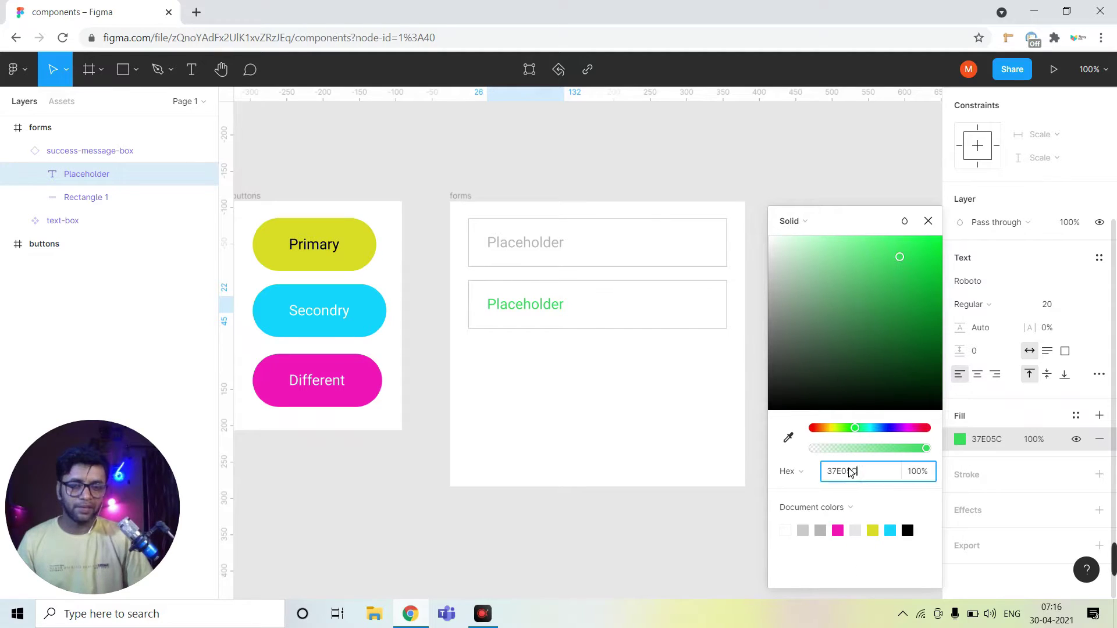
{"action": "left_click_drag", "start_coordinate": [851, 472], "coordinate": [825, 474]}
{"action": "key", "text": "ctrl+c"}
{"action": "left_click", "coordinate": [928, 221]}
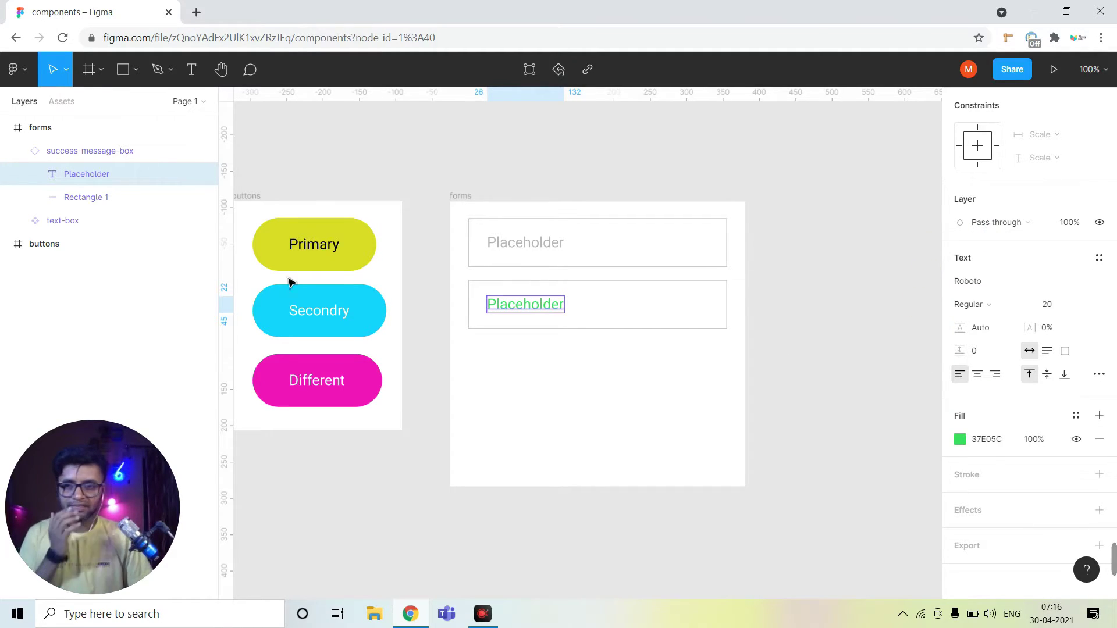
Step: Paste 37E05C as the success-message-box rectangle's border colour
{"action": "left_click", "coordinate": [93, 201]}
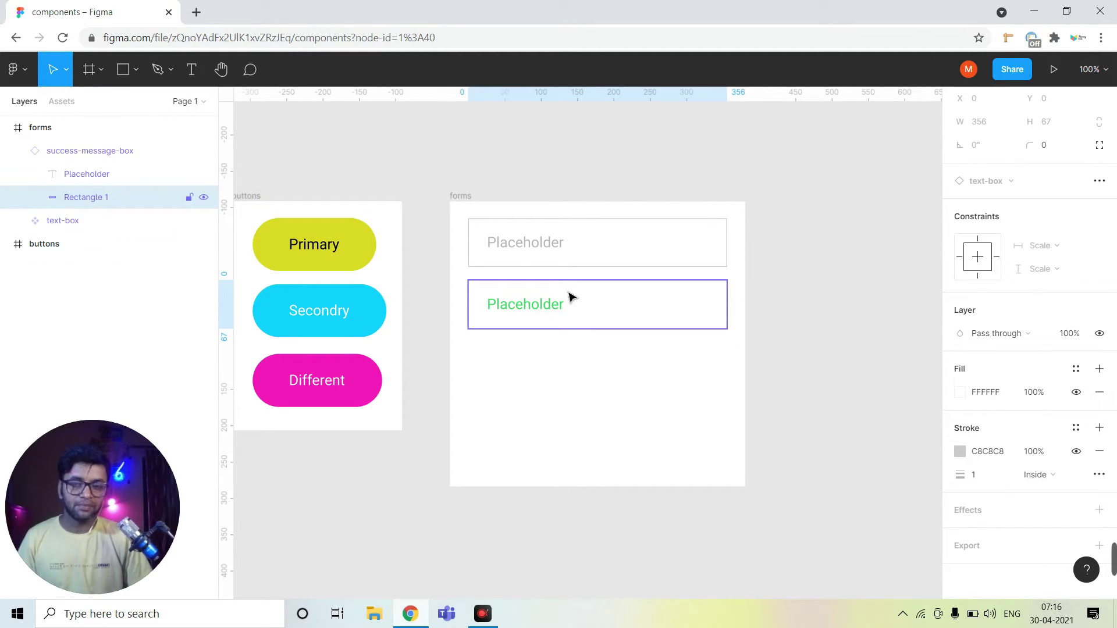
{"action": "left_click", "coordinate": [998, 453]}
{"action": "key", "text": "ctrl+v"}
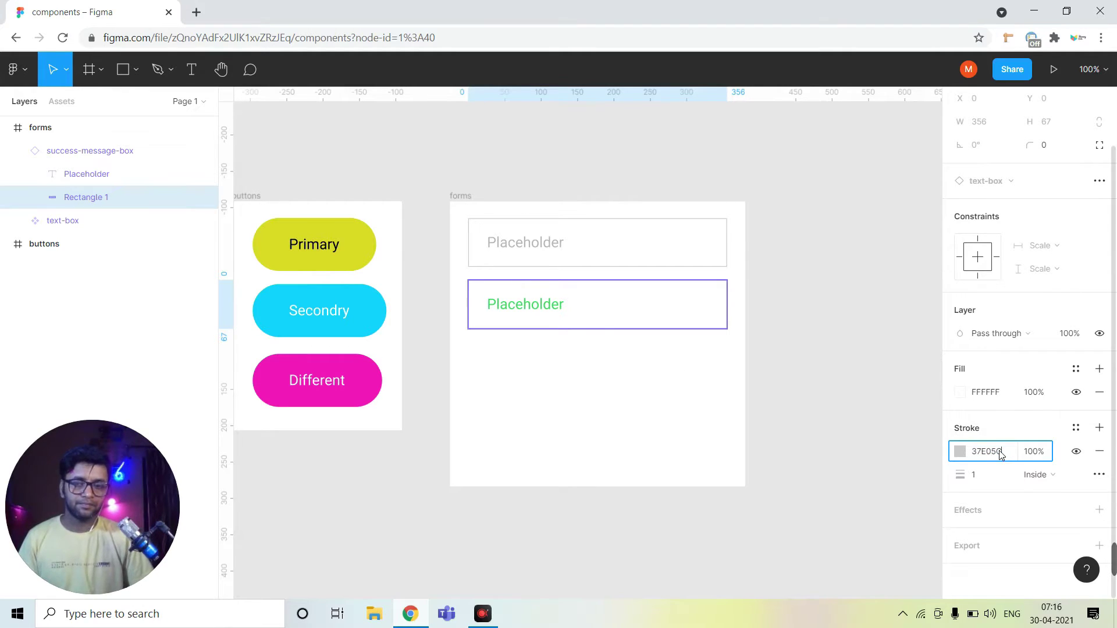
{"action": "key", "text": "Return"}
{"action": "left_click", "coordinate": [616, 357]}
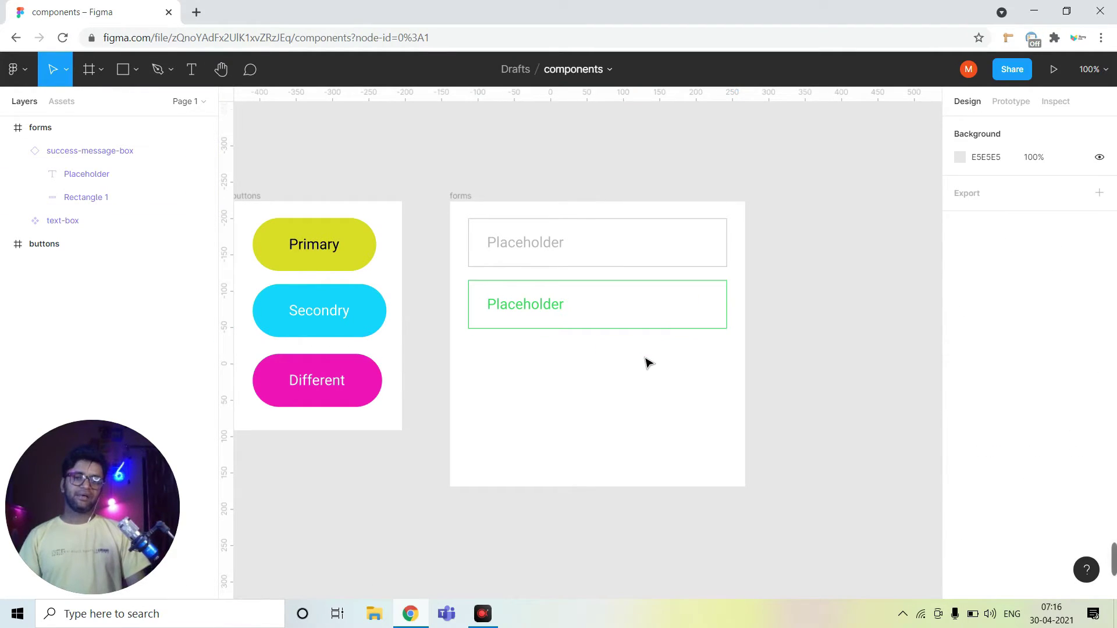
{"action": "left_click_drag", "start_coordinate": [658, 396], "coordinate": [658, 335]}
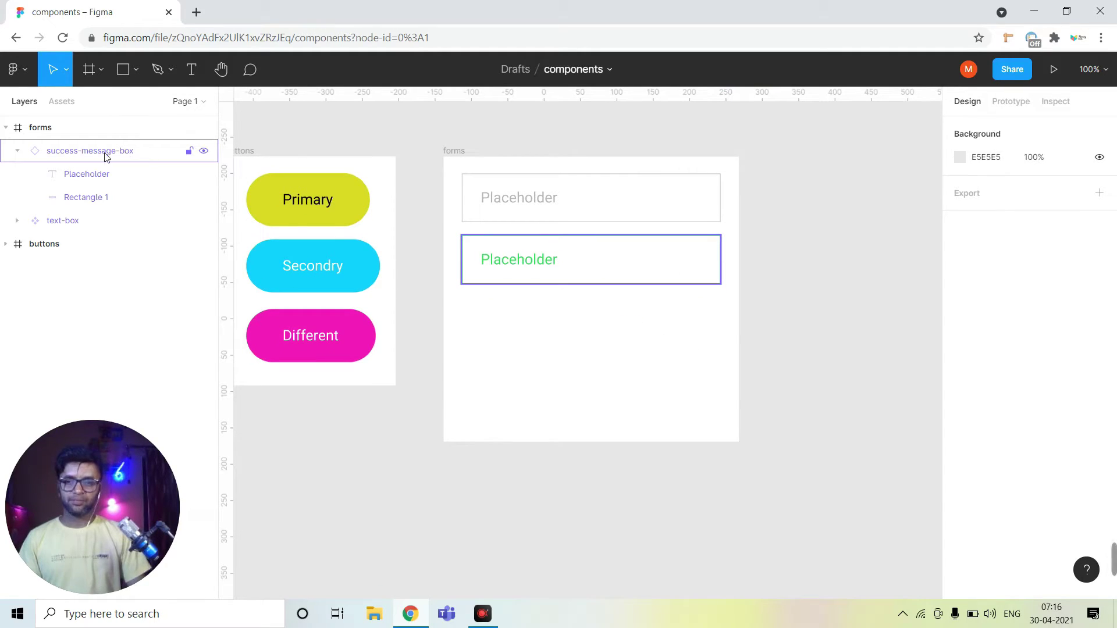
{"action": "left_click", "coordinate": [62, 154]}
Step: Paste a copy of success-message-box as a third row below it
{"action": "left_click", "coordinate": [18, 151]}
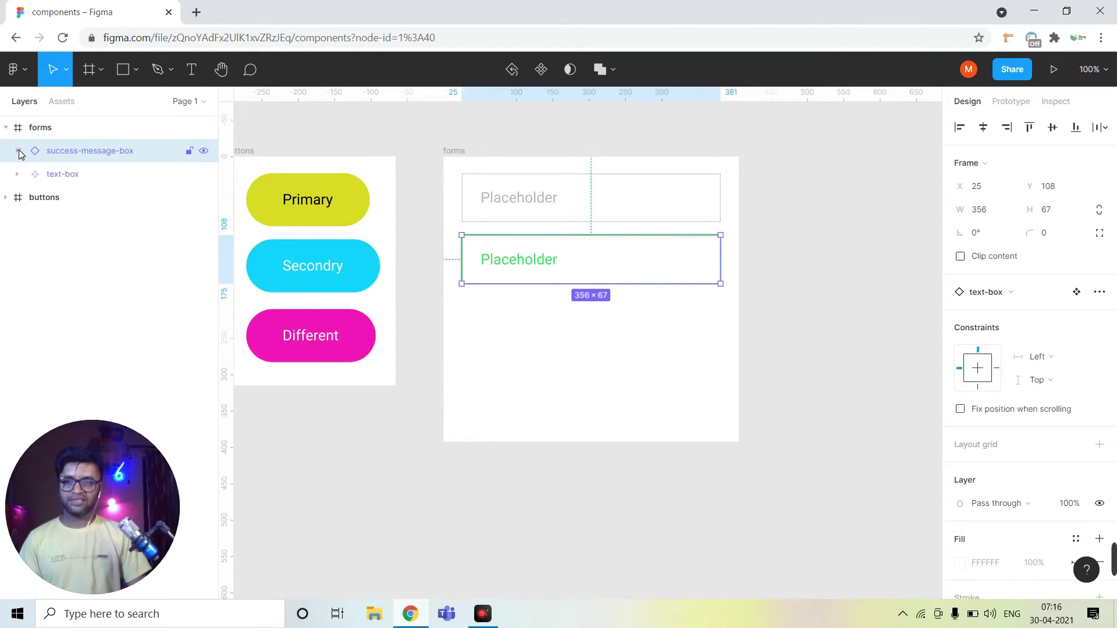
{"action": "key", "text": "ctrl+v"}
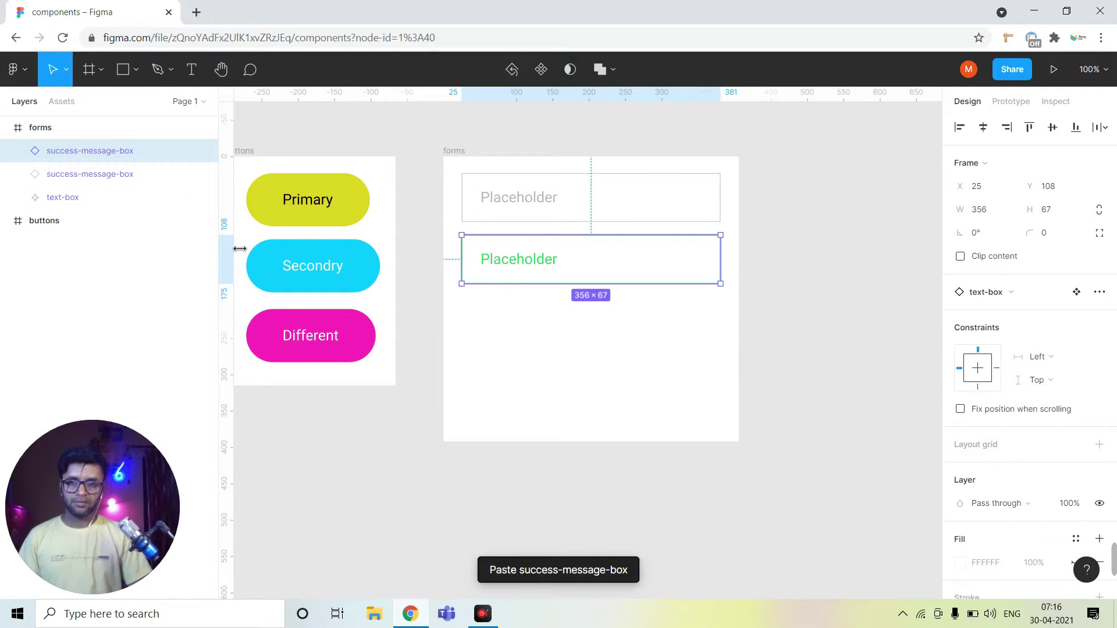
{"action": "key", "text": "shift+Down"}
{"action": "key", "text": "shift+Down"}
{"action": "key", "text": "shift+Down"}
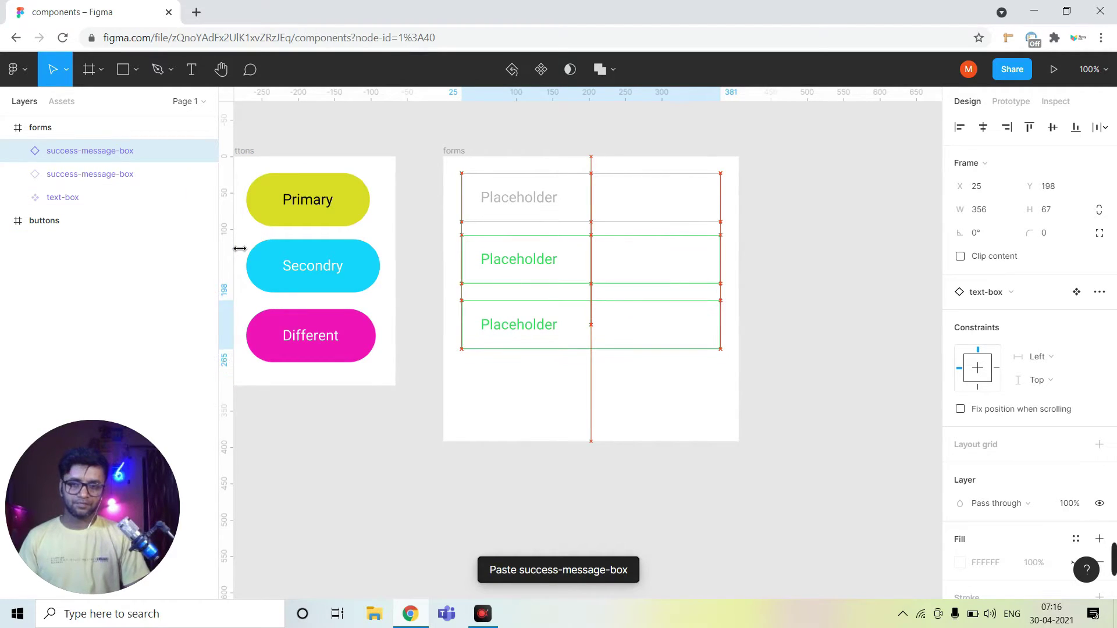
{"action": "left_click", "coordinate": [672, 395]}
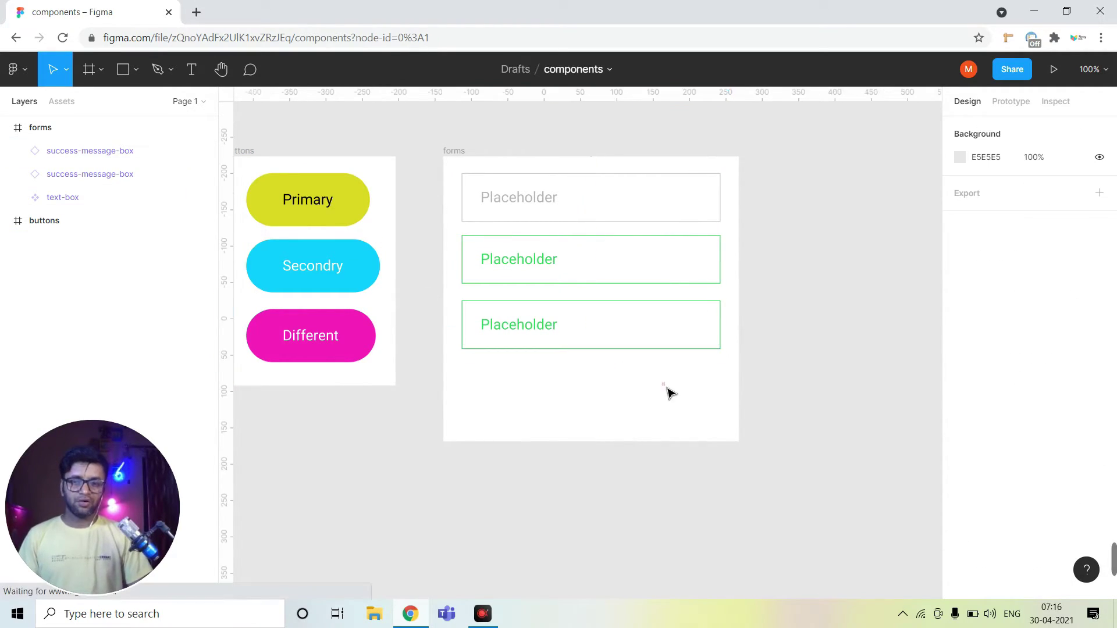
{"action": "left_click", "coordinate": [528, 337]}
Step: Change the third box's Placeholder text colour to red E31D1D
{"action": "double_click", "coordinate": [530, 329]}
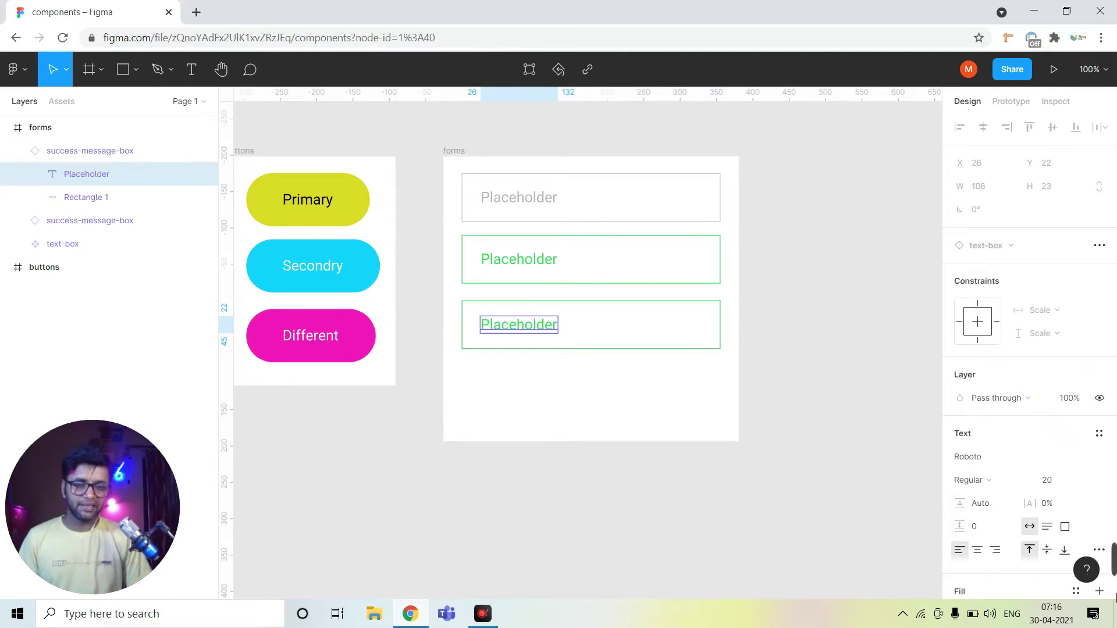
{"action": "scroll", "coordinate": [1024, 493], "scroll_direction": "down", "scroll_amount": 3}
{"action": "left_click", "coordinate": [961, 440]}
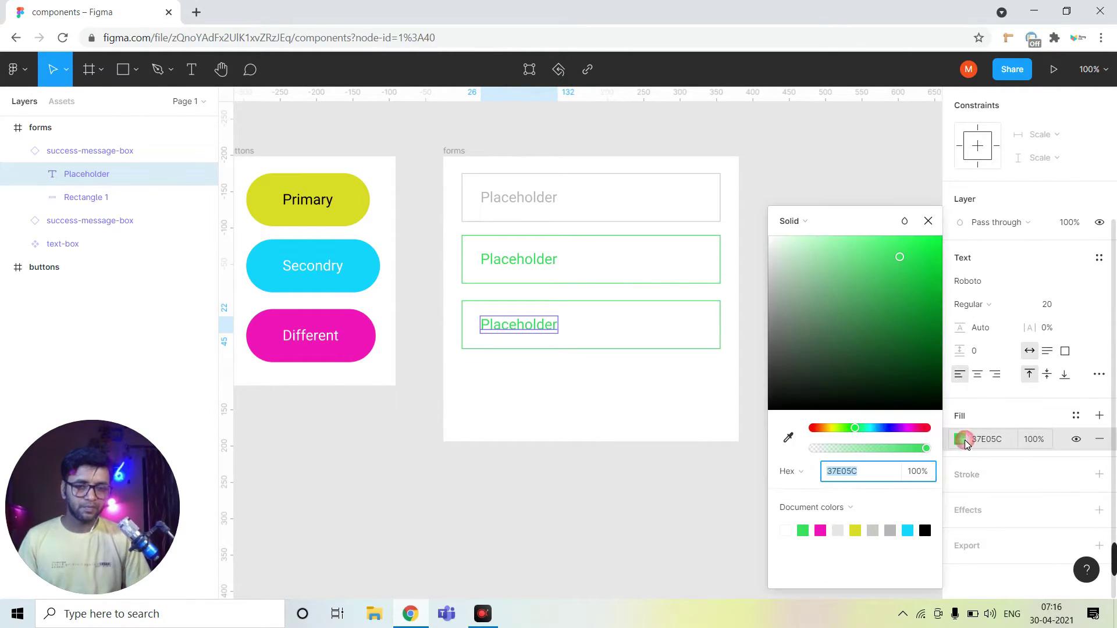
{"action": "left_click_drag", "start_coordinate": [851, 428], "coordinate": [935, 438]}
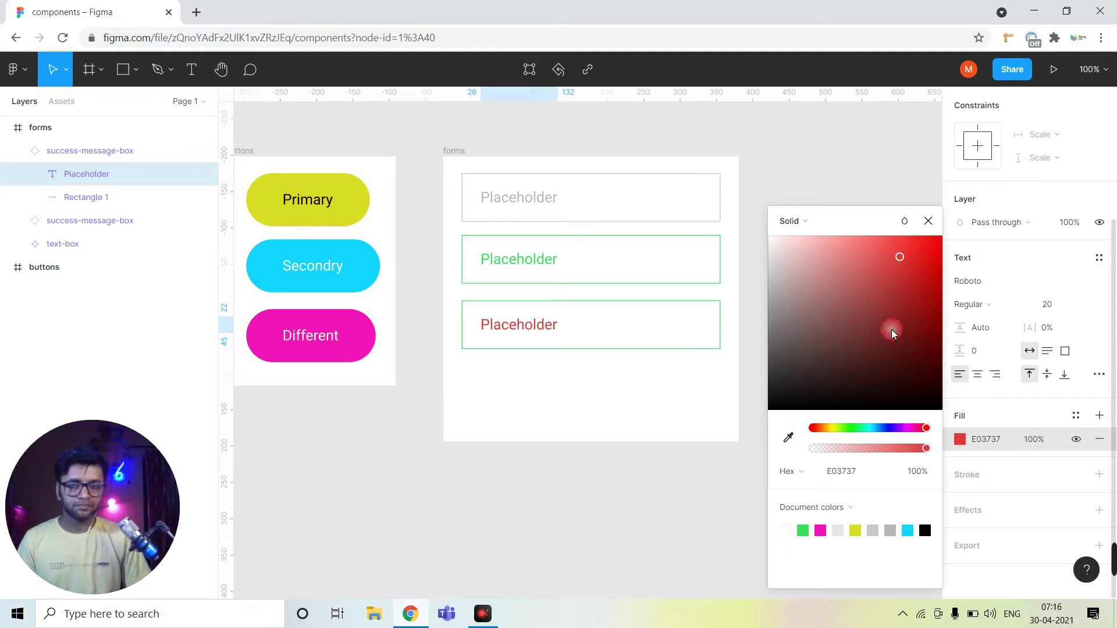
{"action": "left_click_drag", "start_coordinate": [894, 334], "coordinate": [919, 256]}
{"action": "left_click", "coordinate": [928, 221]}
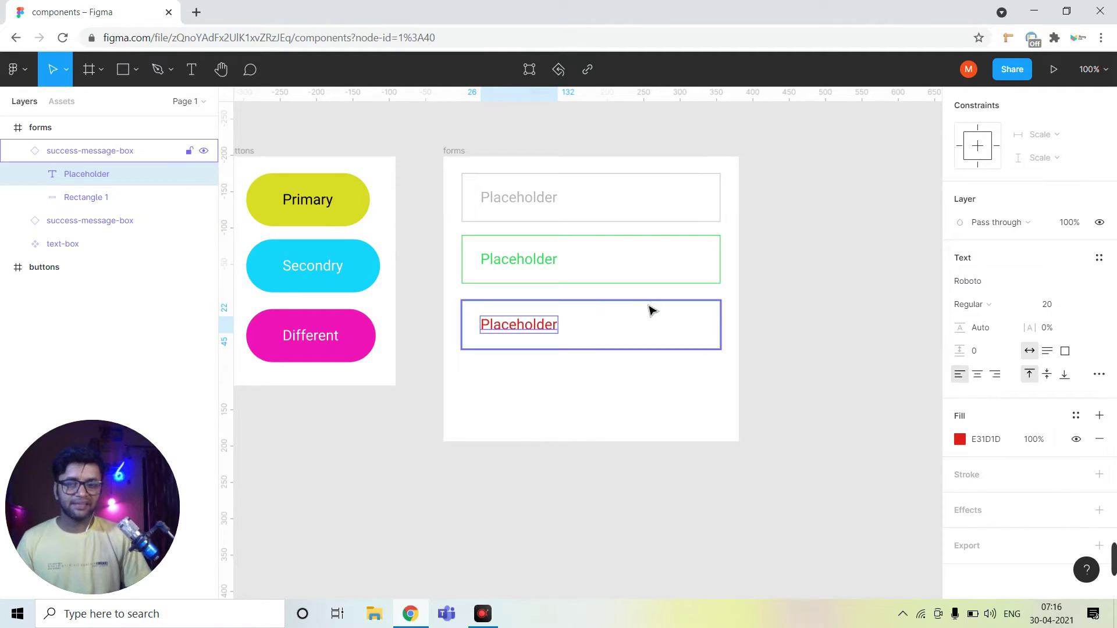
{"action": "key", "text": "Escape"}
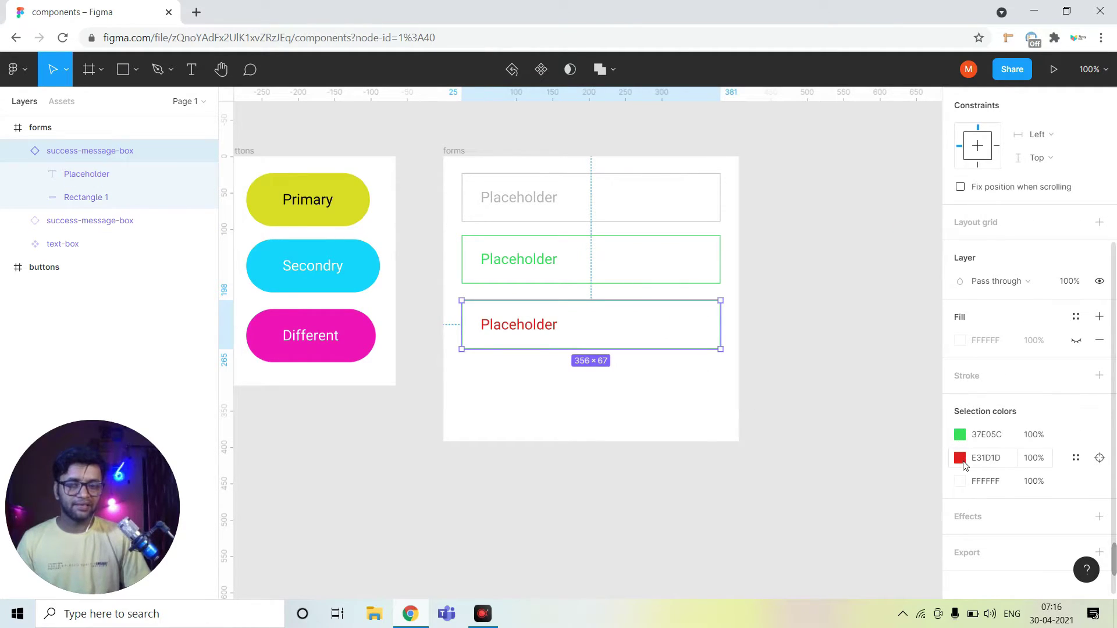
Step: Copy the red E31D1D value into the third box's border colour
{"action": "left_click", "coordinate": [86, 198]}
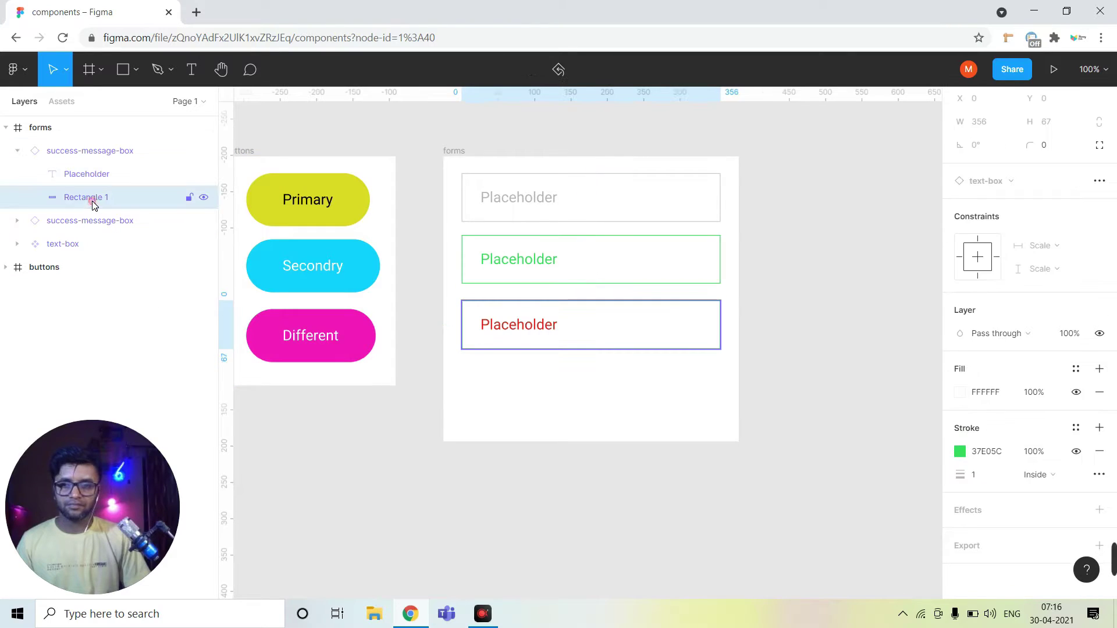
{"action": "left_click", "coordinate": [959, 452]}
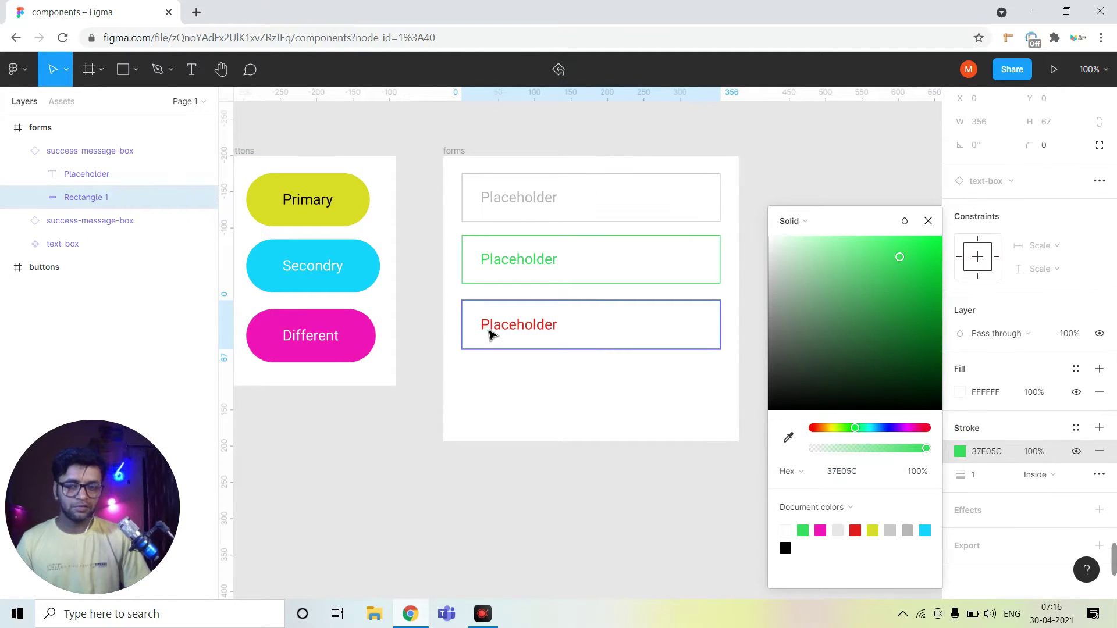
{"action": "left_click", "coordinate": [512, 325]}
{"action": "left_click", "coordinate": [989, 552]}
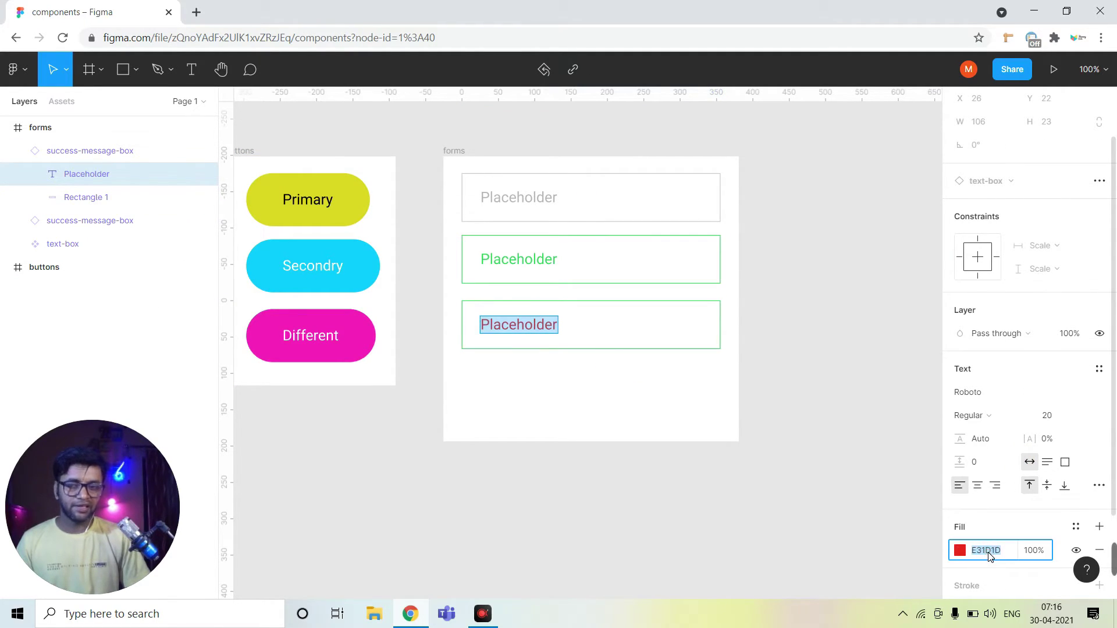
{"action": "left_click", "coordinate": [99, 198]}
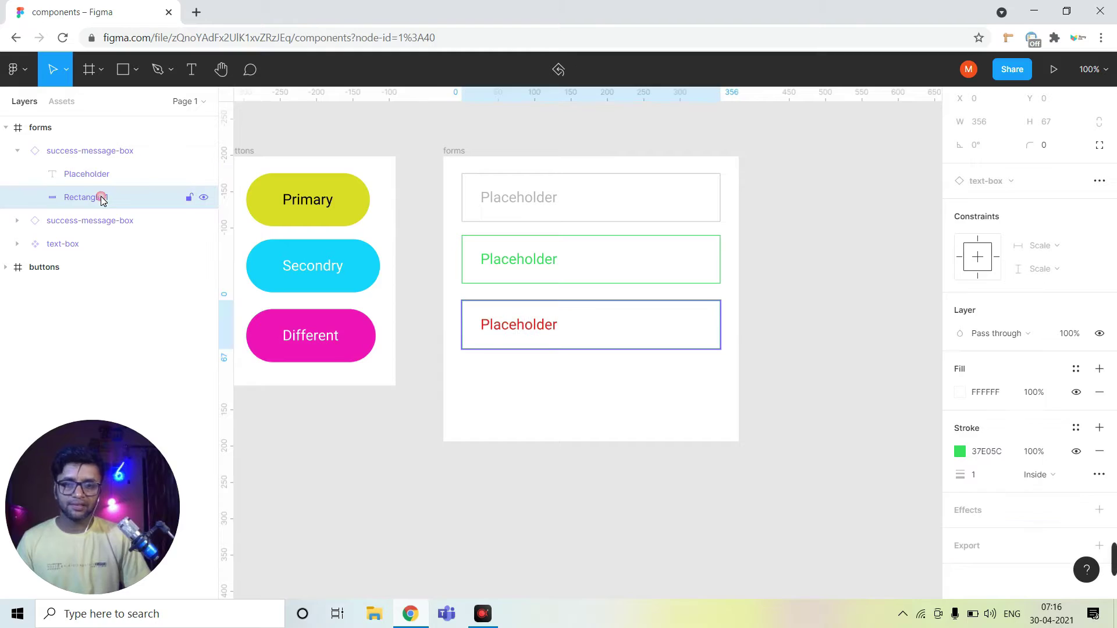
{"action": "left_click", "coordinate": [996, 451]}
{"action": "type", "text": "E31D1D"}
{"action": "key", "text": "Return"}
{"action": "left_click", "coordinate": [544, 399]}
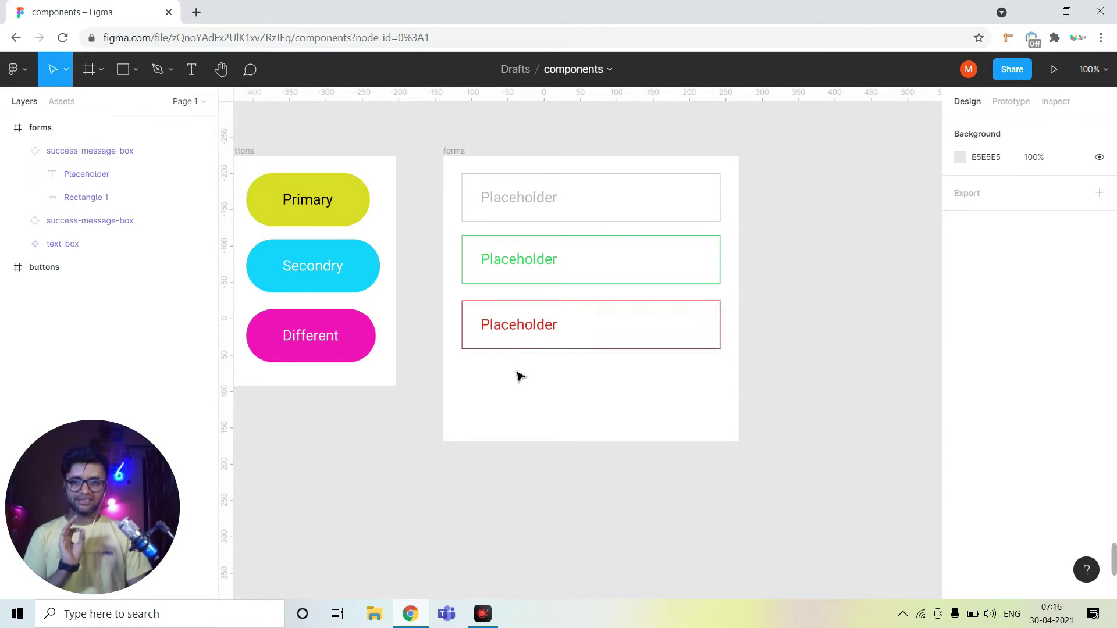
Step: Drag the forms frame's bottom edge up to shorten it
{"action": "left_click", "coordinate": [117, 151]}
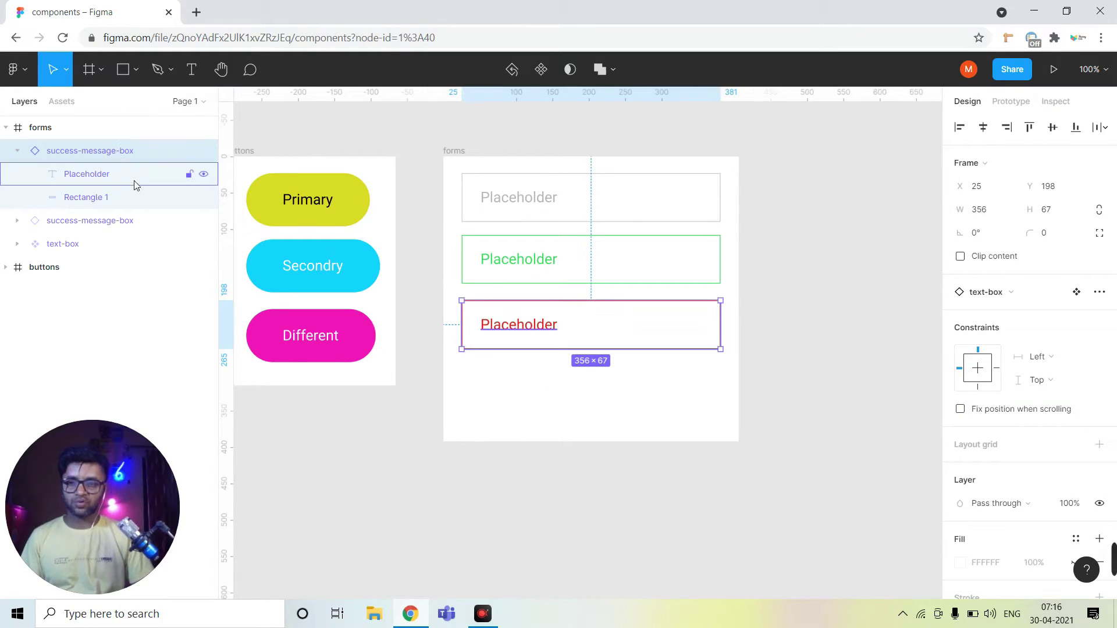
{"action": "left_click", "coordinate": [593, 420]}
{"action": "left_click", "coordinate": [41, 131]}
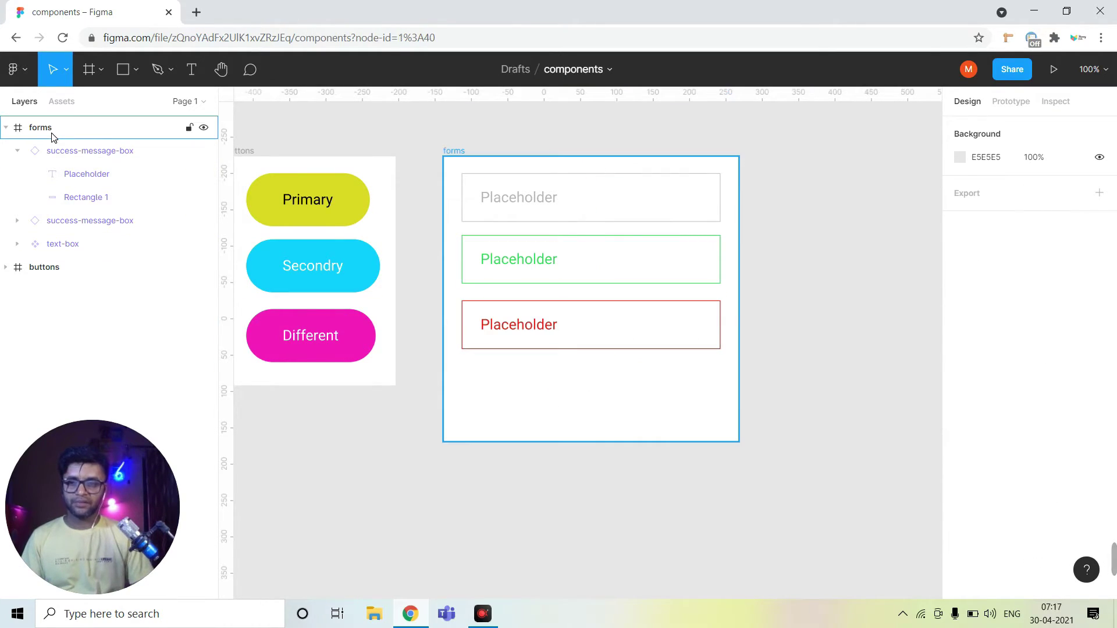
{"action": "left_click_drag", "start_coordinate": [593, 454], "coordinate": [594, 386]}
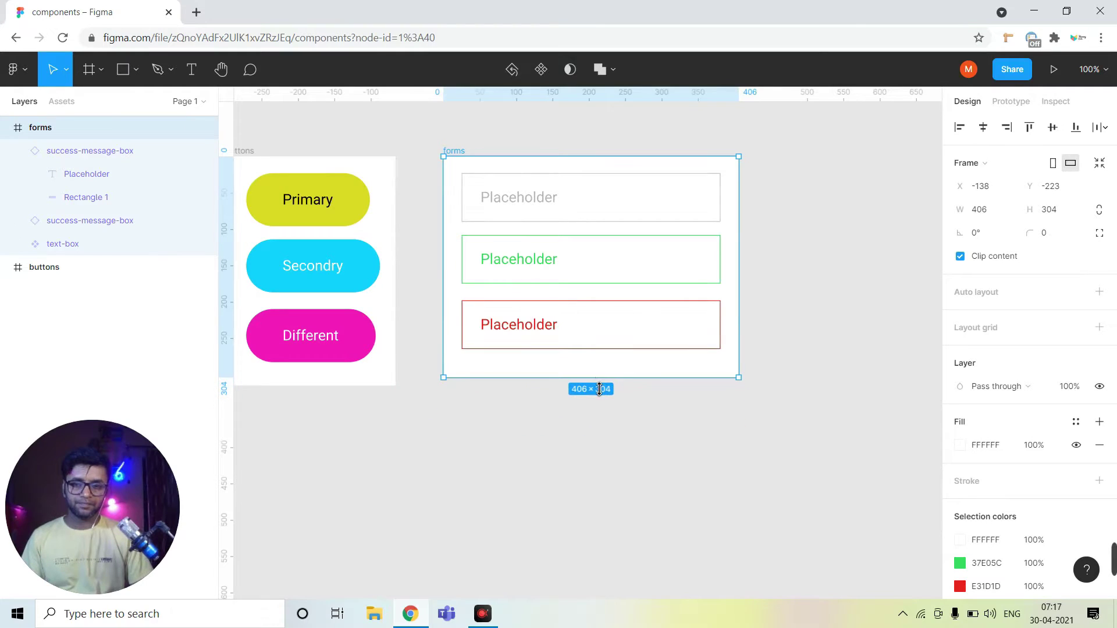
{"action": "left_click", "coordinate": [782, 369]}
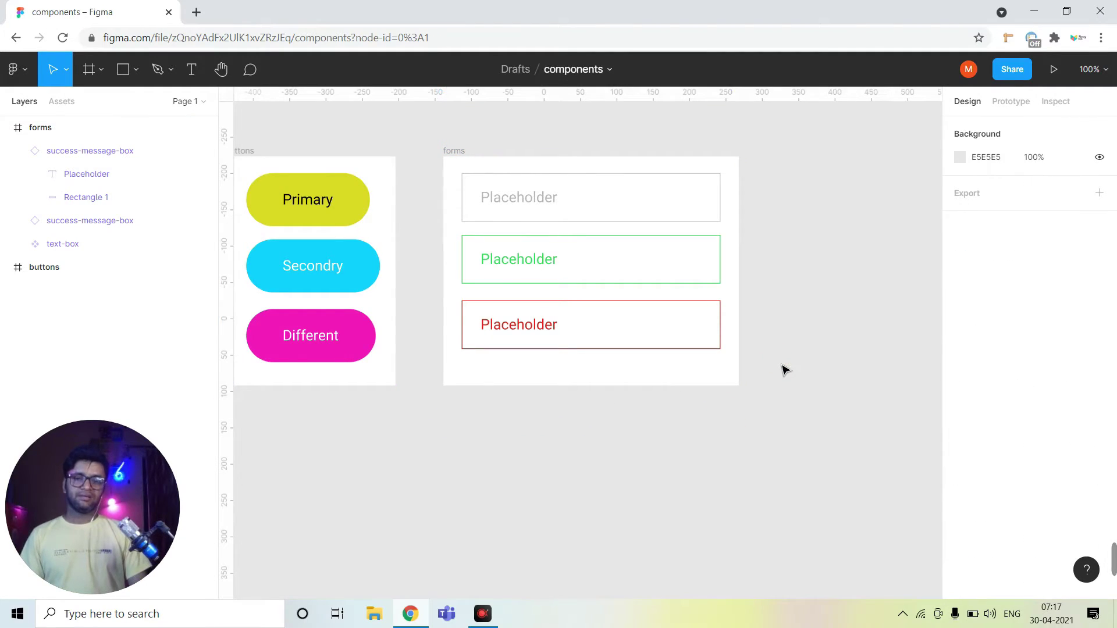
Step: Shorten the forms frame further to about 406×295
{"action": "left_click", "coordinate": [96, 150]}
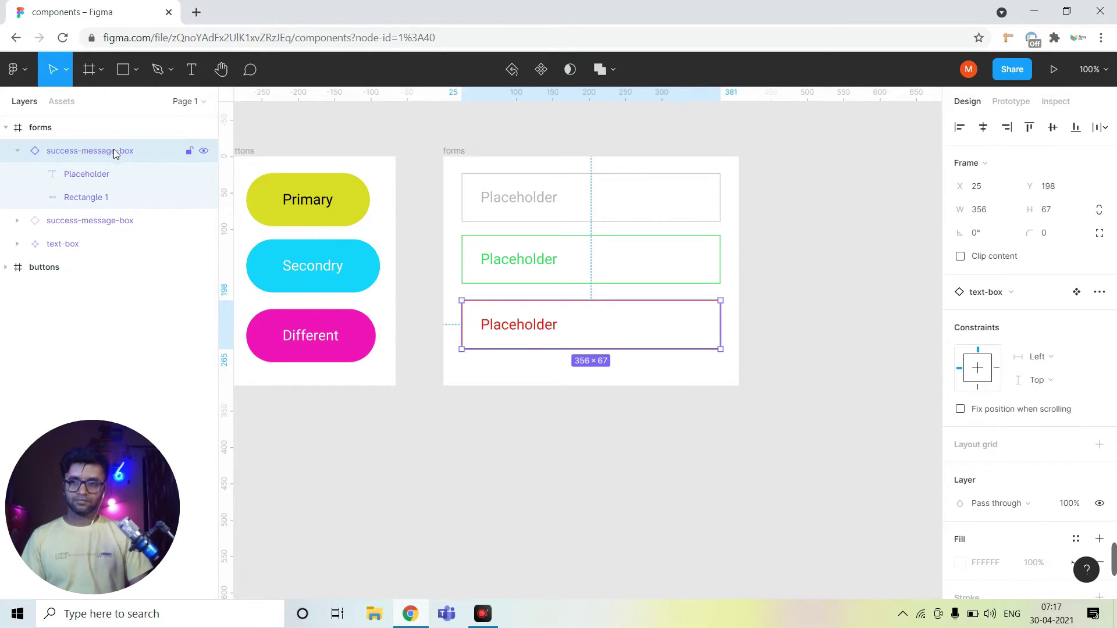
{"action": "left_click", "coordinate": [54, 127]}
{"action": "left_click_drag", "start_coordinate": [647, 400], "coordinate": [647, 379]}
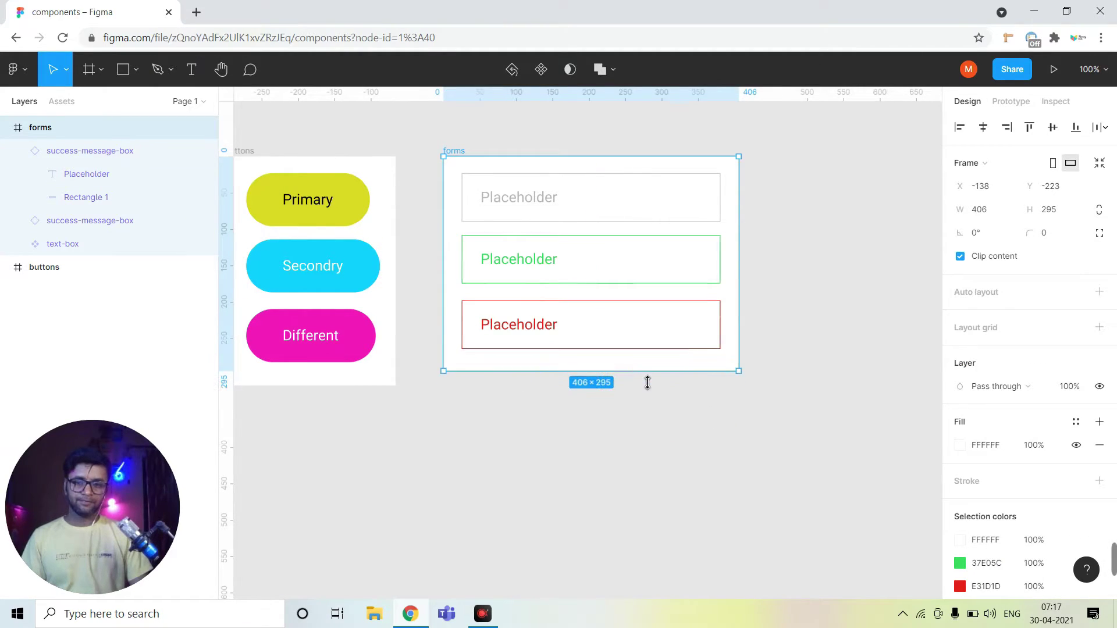
{"action": "left_click", "coordinate": [756, 358]}
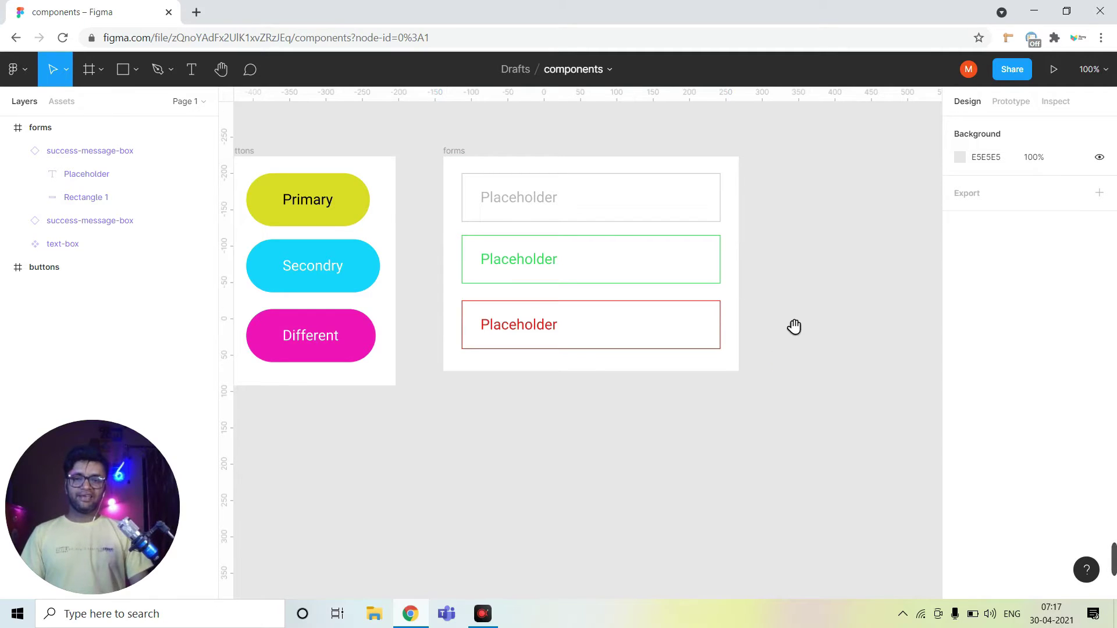
{"action": "scroll", "coordinate": [793, 324], "scroll_direction": "up", "scroll_amount": 2}
{"action": "scroll", "coordinate": [793, 324], "scroll_direction": "left", "scroll_amount": 3}
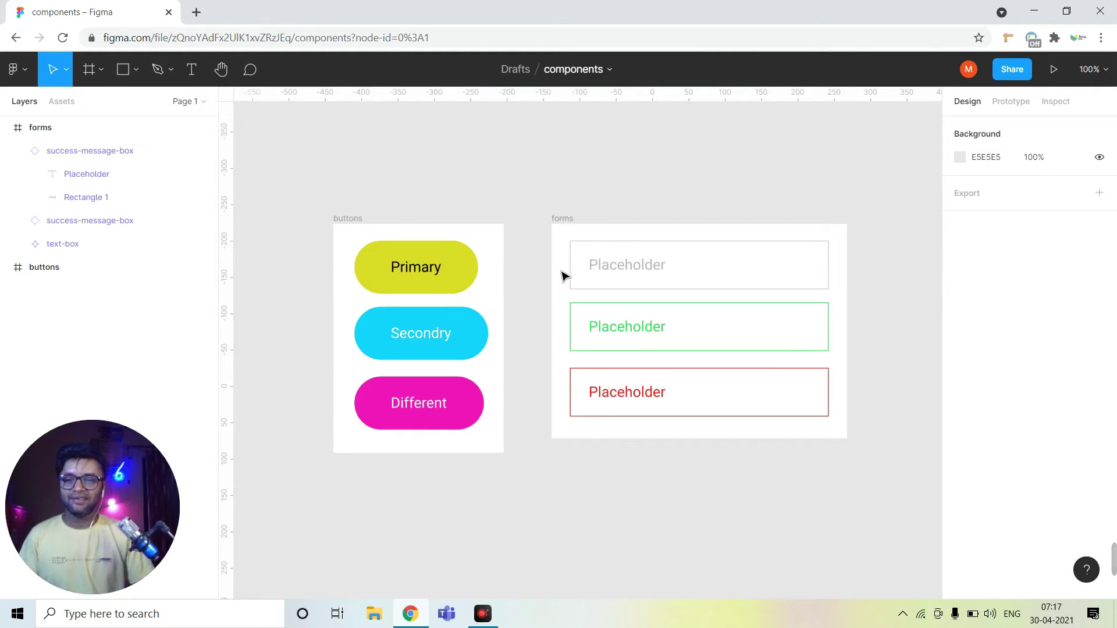
{"action": "scroll", "coordinate": [582, 297], "scroll_direction": "right", "scroll_amount": 1}
Step: Collapse forms in Layers and pick the Frame tool to show size presets like MacBook 1152×700
{"action": "left_click", "coordinate": [6, 128]}
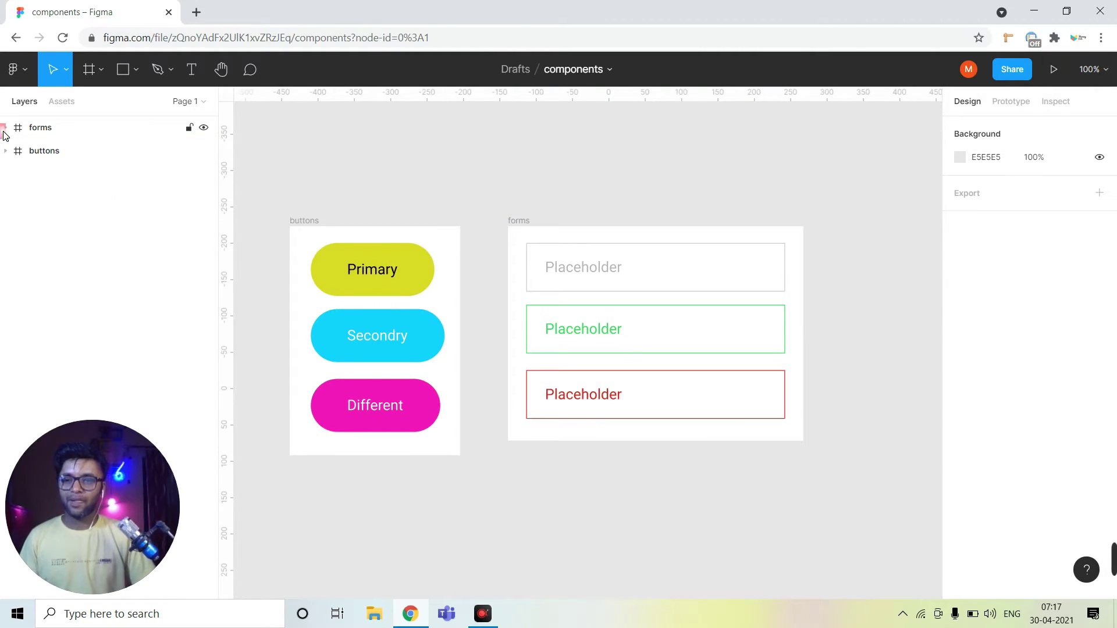
{"action": "left_click", "coordinate": [101, 70]}
{"action": "left_click", "coordinate": [102, 97]}
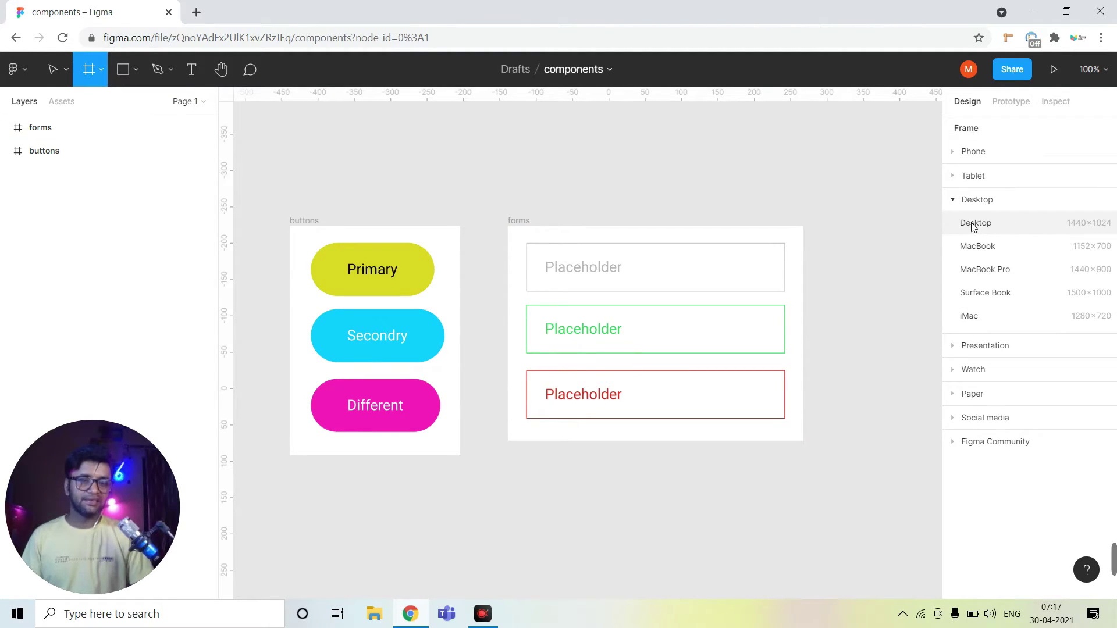
Step: Add a 1152×700 MacBook frame and type 'Home' near its top-left corner
{"action": "left_click", "coordinate": [996, 243]}
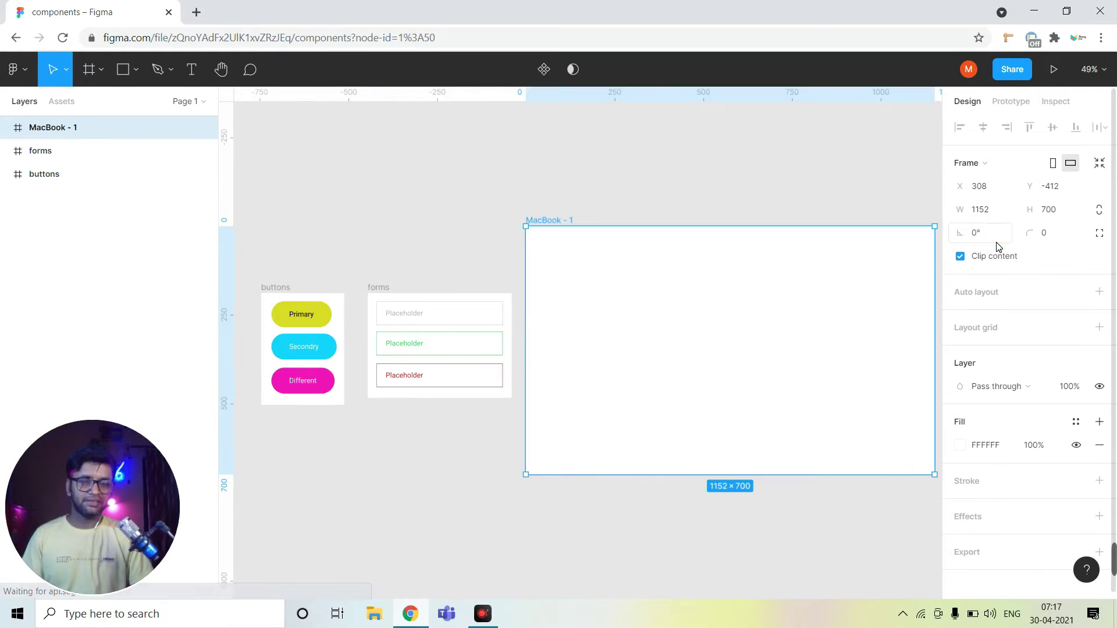
{"action": "mouse_move", "coordinate": [668, 319]}
{"action": "left_mouse_down"}
{"action": "mouse_move", "coordinate": [677, 326]}
{"action": "mouse_move", "coordinate": [638, 388]}
{"action": "left_mouse_up"}
{"action": "left_click", "coordinate": [646, 242]}
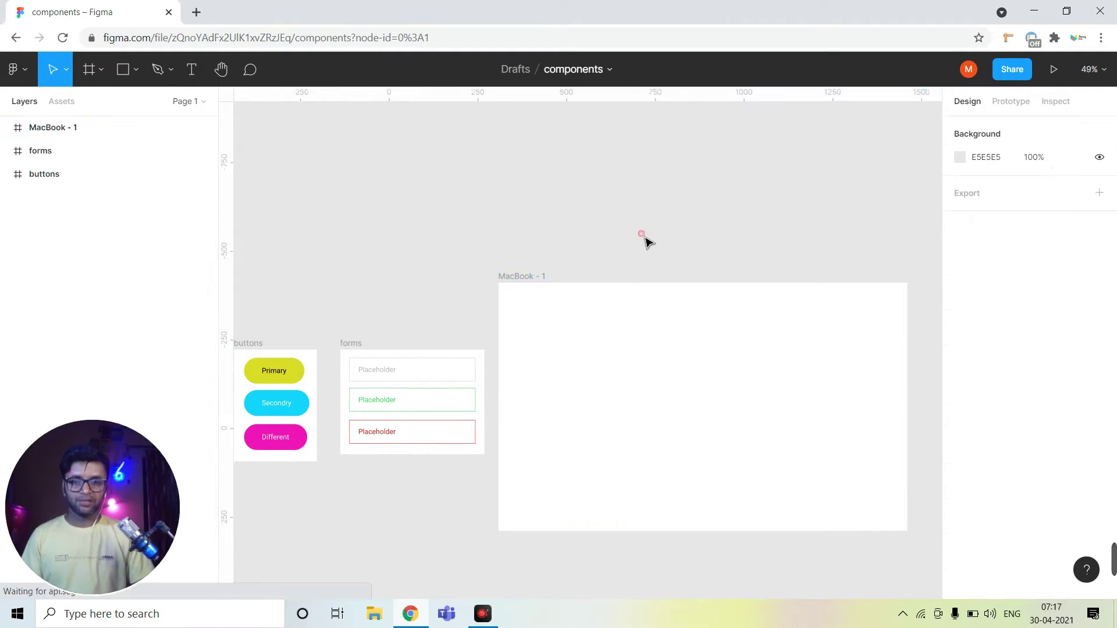
{"action": "left_click", "coordinate": [191, 69]}
{"action": "left_click", "coordinate": [559, 321]}
{"action": "type", "text": "H"}
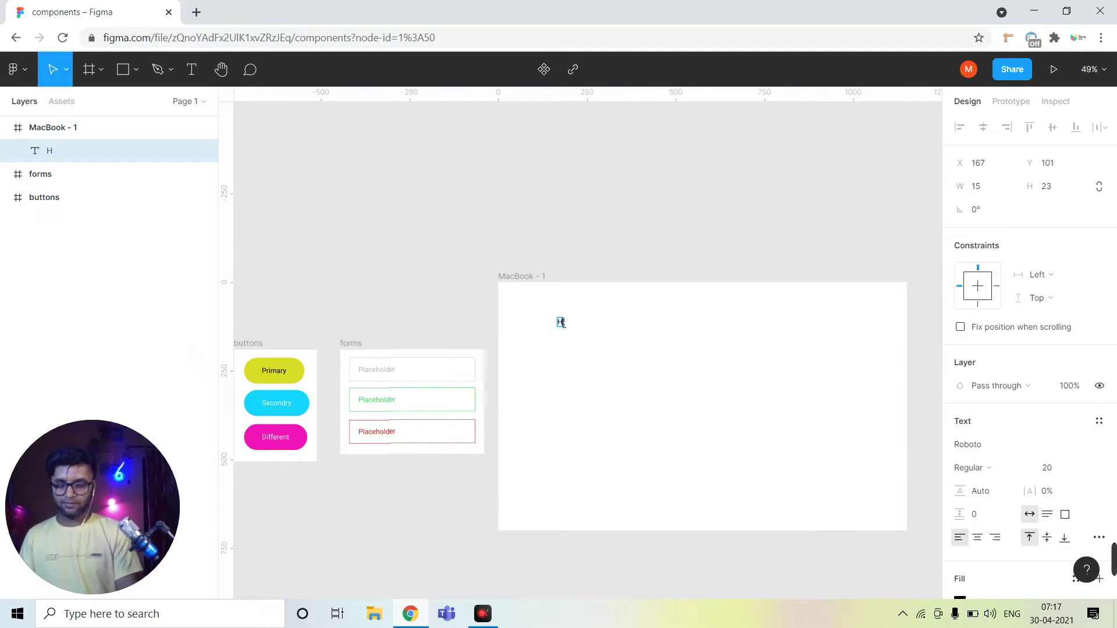
{"action": "type", "text": "ome"}
{"action": "key", "text": "Escape"}
Step: Set the Home text to font size 80, nudge it into the corner, and restore the browser
{"action": "double_click", "coordinate": [564, 324]}
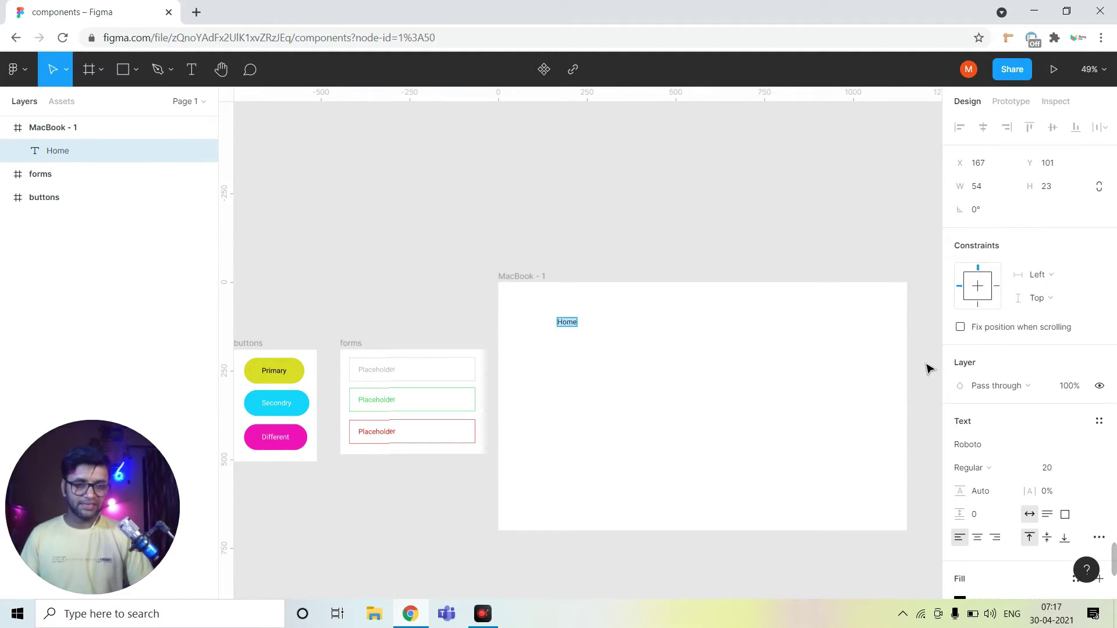
{"action": "left_click", "coordinate": [1054, 468]}
{"action": "type", "text": "50"}
{"action": "key", "text": "Return"}
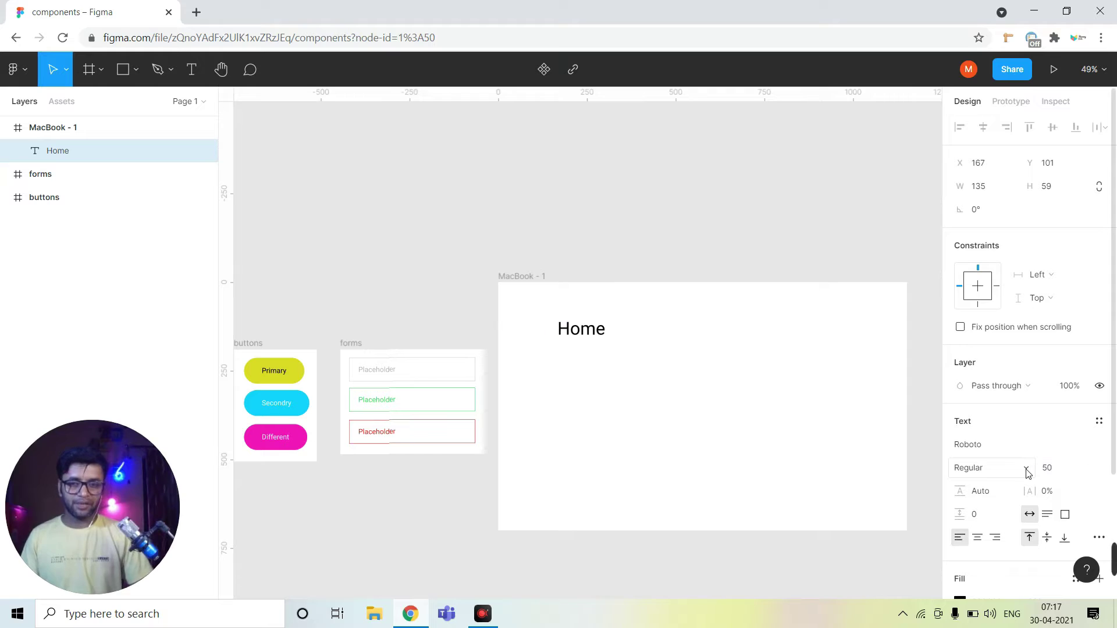
{"action": "left_click", "coordinate": [1041, 469]}
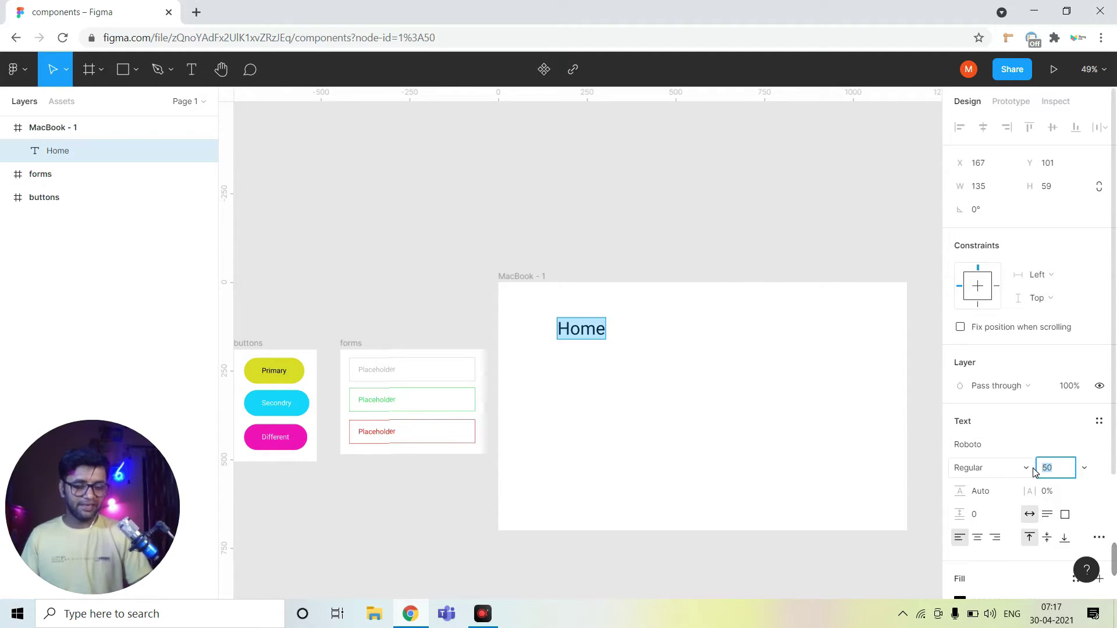
{"action": "type", "text": "80"}
{"action": "key", "text": "Return"}
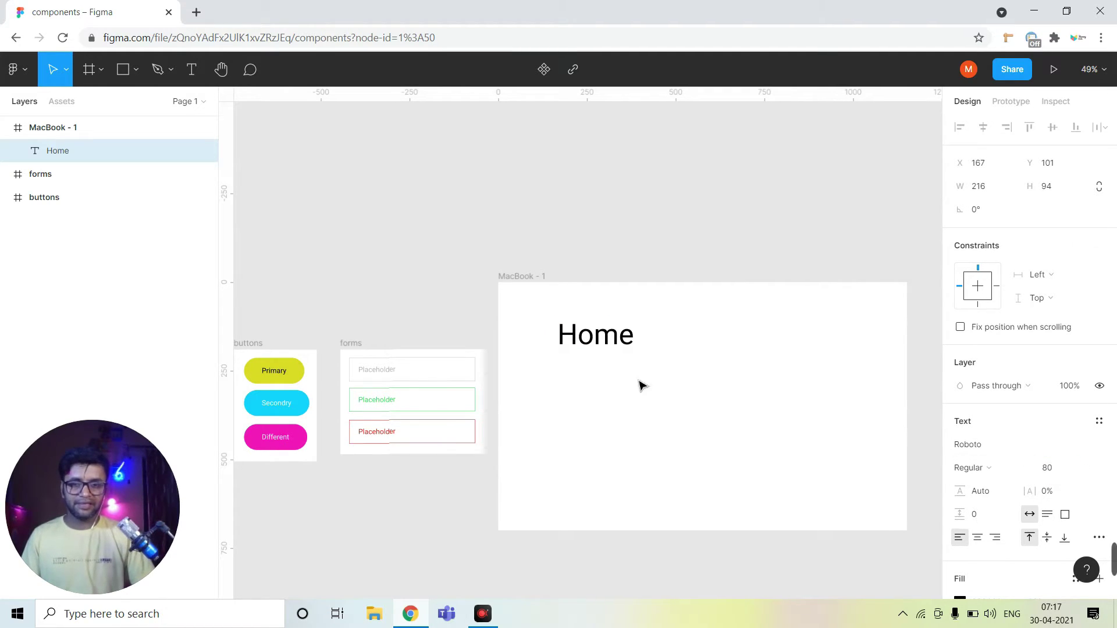
{"action": "key", "text": "Escape"}
{"action": "key", "text": "Escape"}
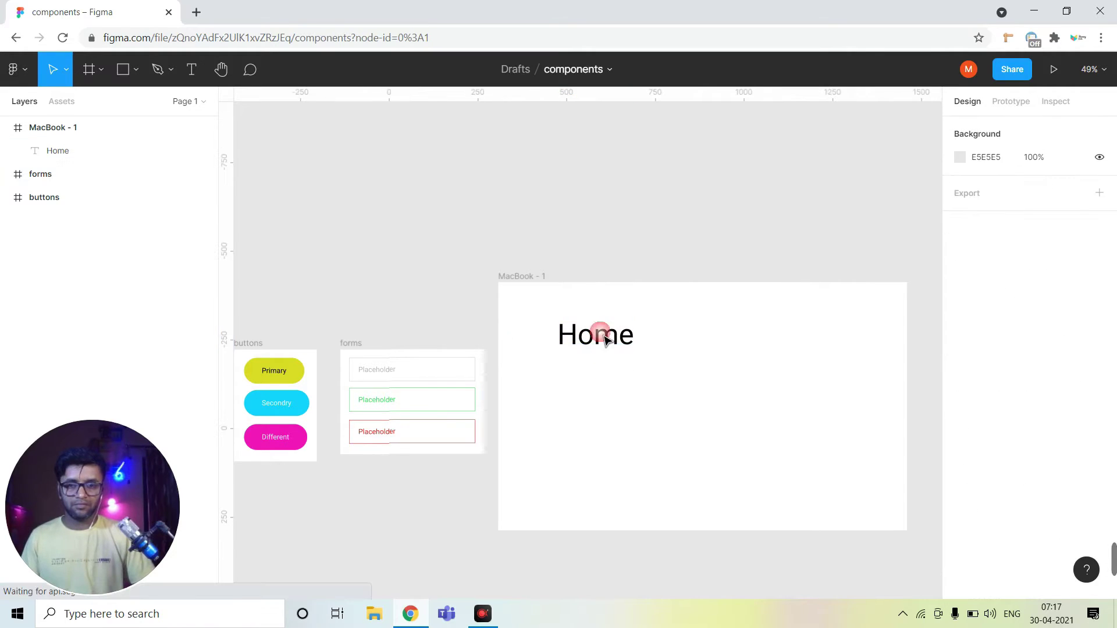
{"action": "mouse_move", "coordinate": [594, 335]}
{"action": "left_mouse_down"}
{"action": "mouse_move", "coordinate": [561, 327]}
{"action": "mouse_move", "coordinate": [574, 326]}
{"action": "left_mouse_up"}
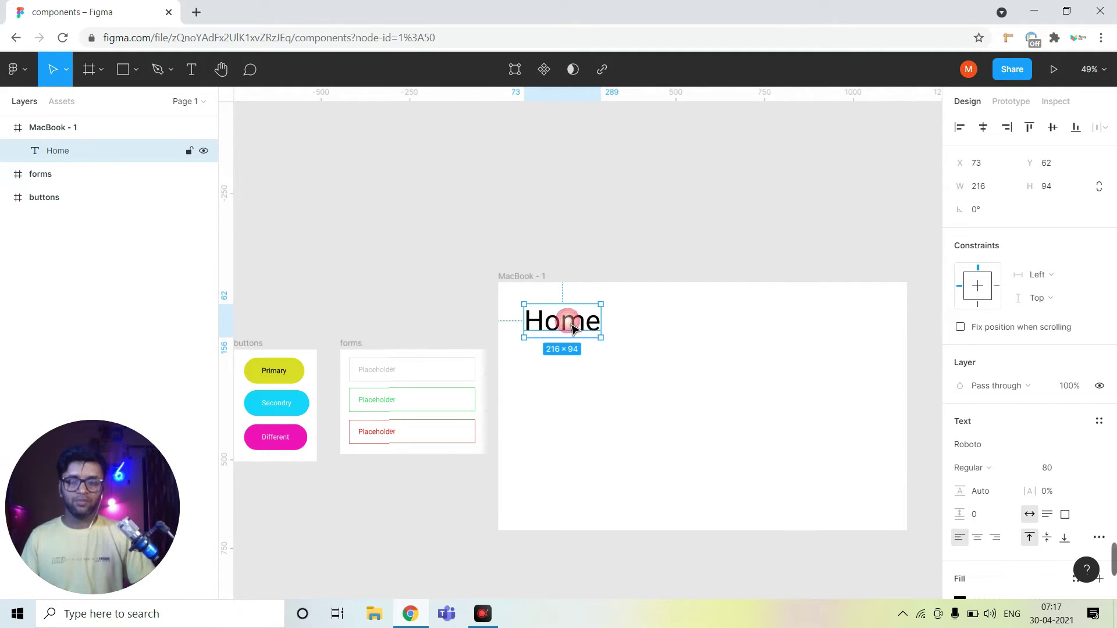
{"action": "key", "text": "super+d"}
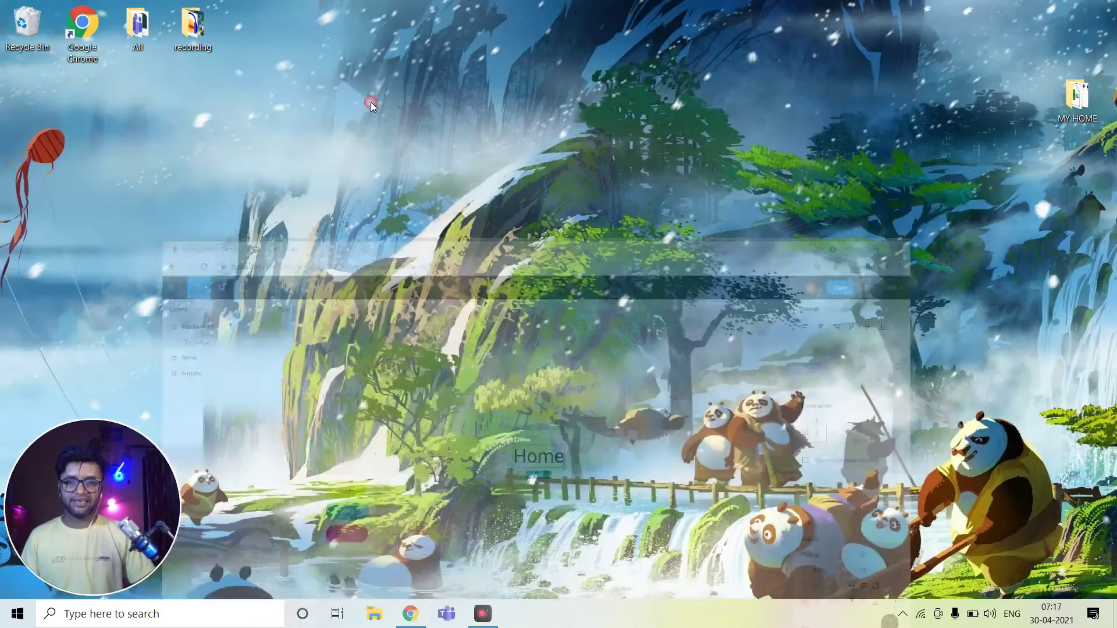
{"action": "left_click", "coordinate": [421, 618]}
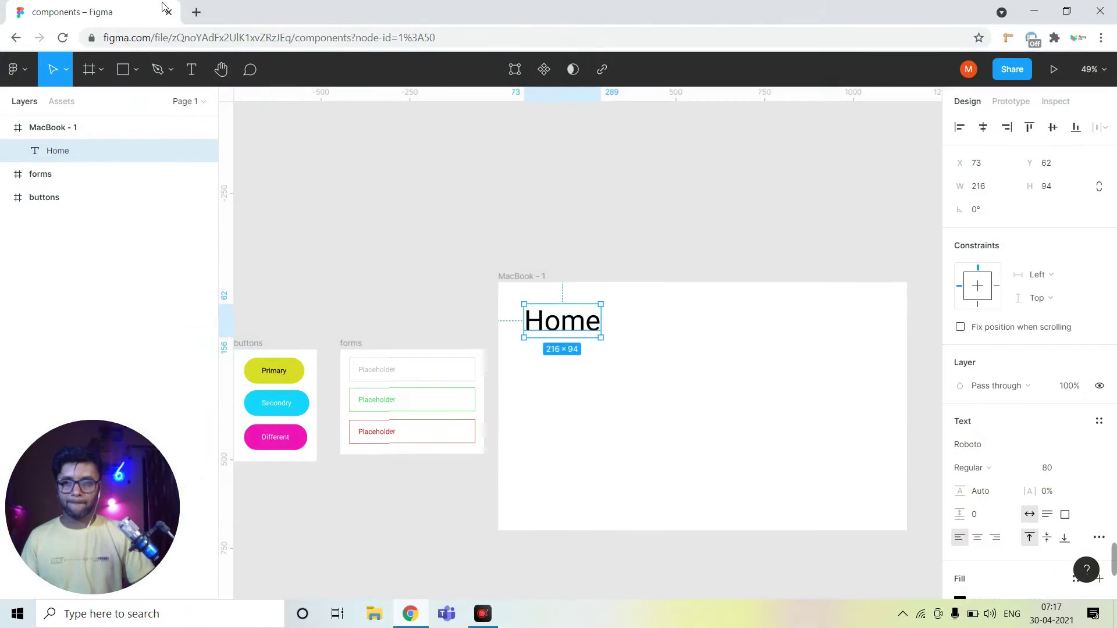
Step: Google 'lorem ipsum' in a new tab and copy the loremipsum.io description paragraph
{"action": "left_click", "coordinate": [203, 22]}
{"action": "type", "text": "lopre"}
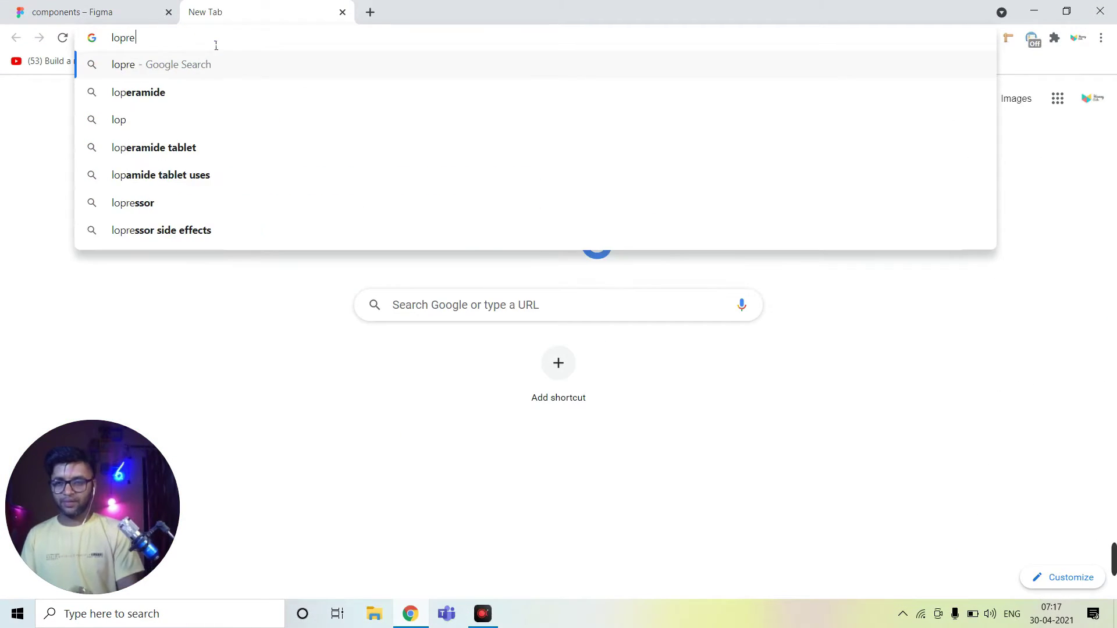
{"action": "type", "text": "eramid"}
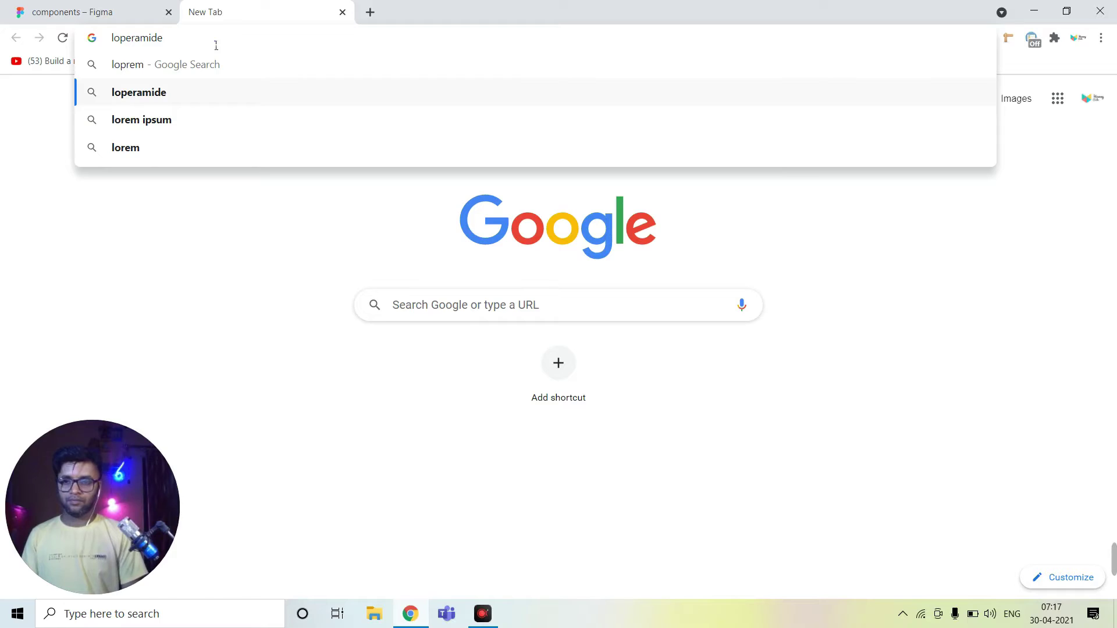
{"action": "key", "text": "Down"}
{"action": "key", "text": "Return"}
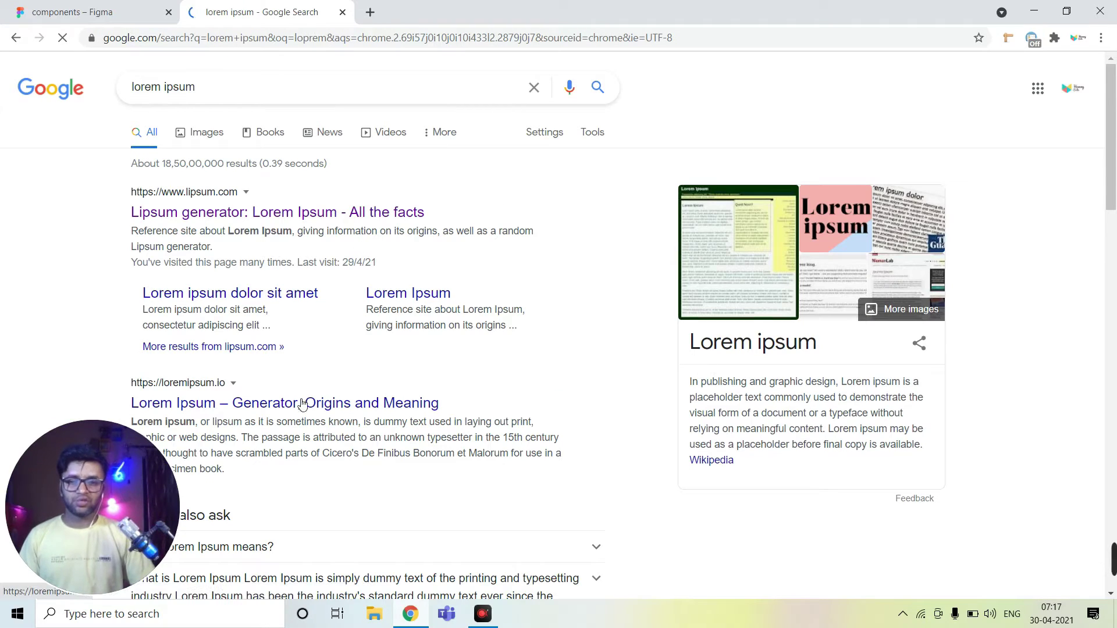
{"action": "scroll", "coordinate": [302, 403], "scroll_direction": "down", "scroll_amount": 2}
{"action": "left_click_drag", "start_coordinate": [131, 276], "coordinate": [236, 336]}
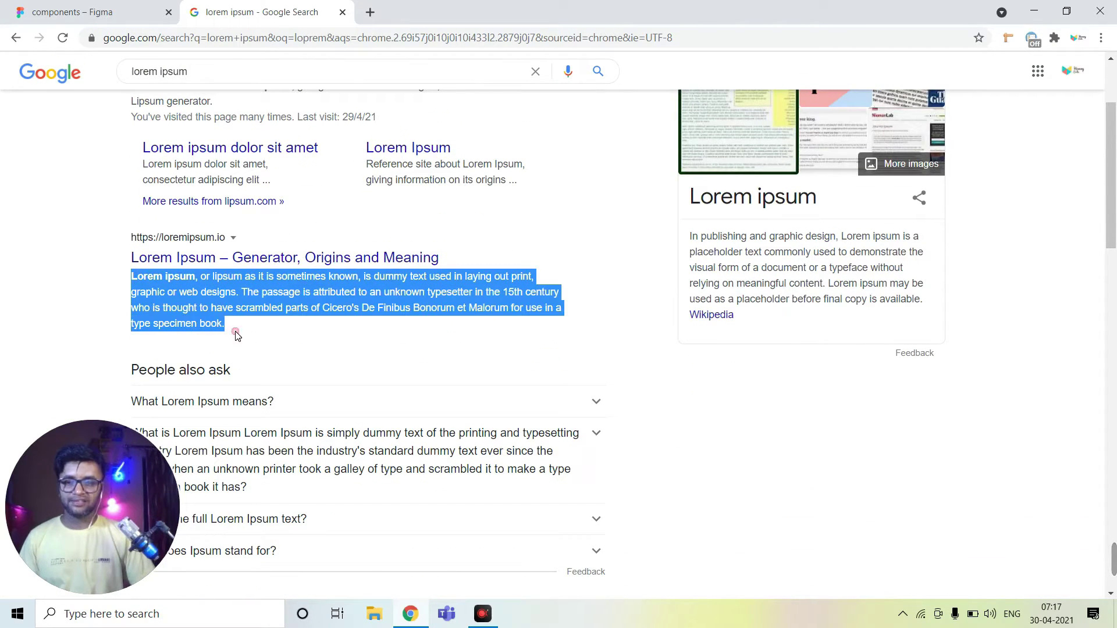
{"action": "key", "text": "alt"}
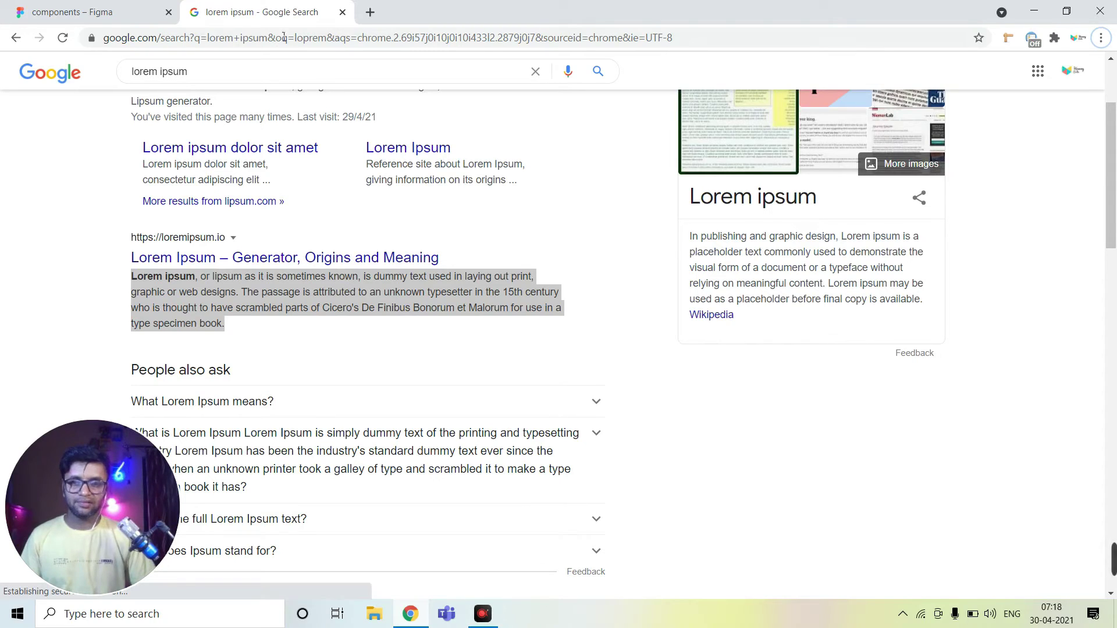
{"action": "left_click", "coordinate": [81, 12]}
Step: Draw a text box under Home, paste the lorem ipsum paragraph, and set it to size 18
{"action": "left_click", "coordinate": [650, 242]}
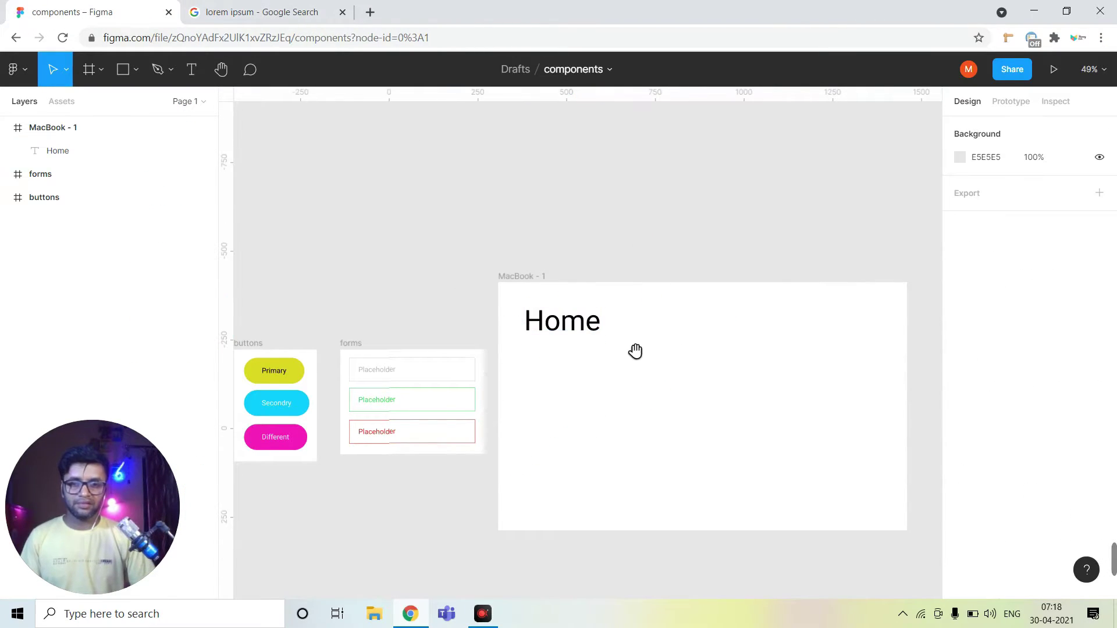
{"action": "left_click_drag", "start_coordinate": [636, 351], "coordinate": [596, 291]}
{"action": "left_click", "coordinate": [194, 73]}
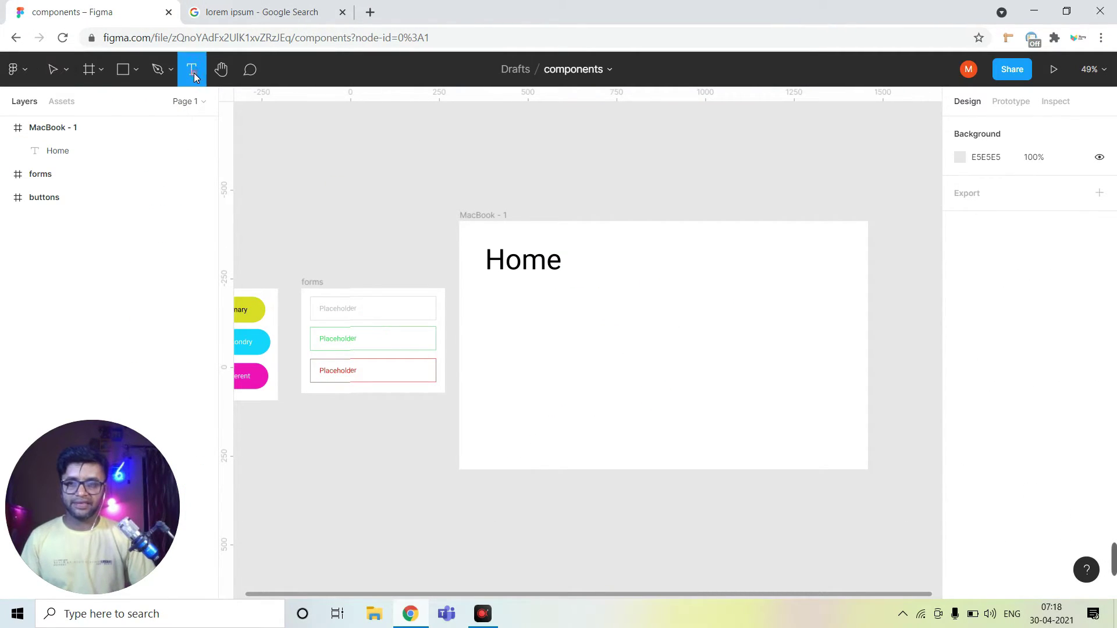
{"action": "left_click_drag", "start_coordinate": [486, 289], "coordinate": [669, 391]}
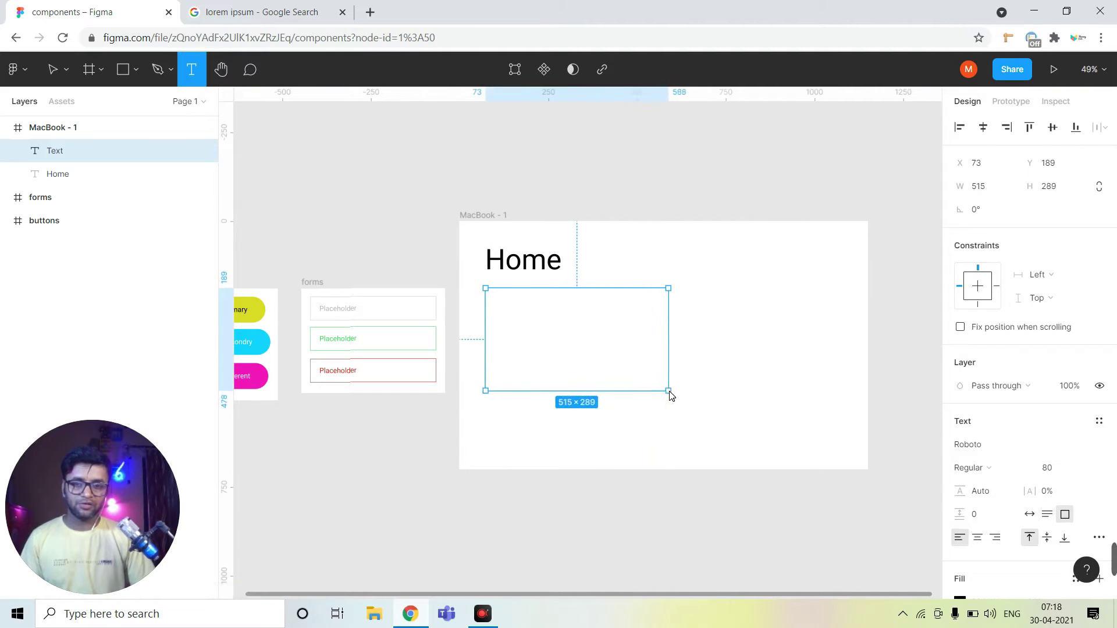
{"action": "key", "text": "ctrl+v"}
{"action": "key", "text": "ctrl+a"}
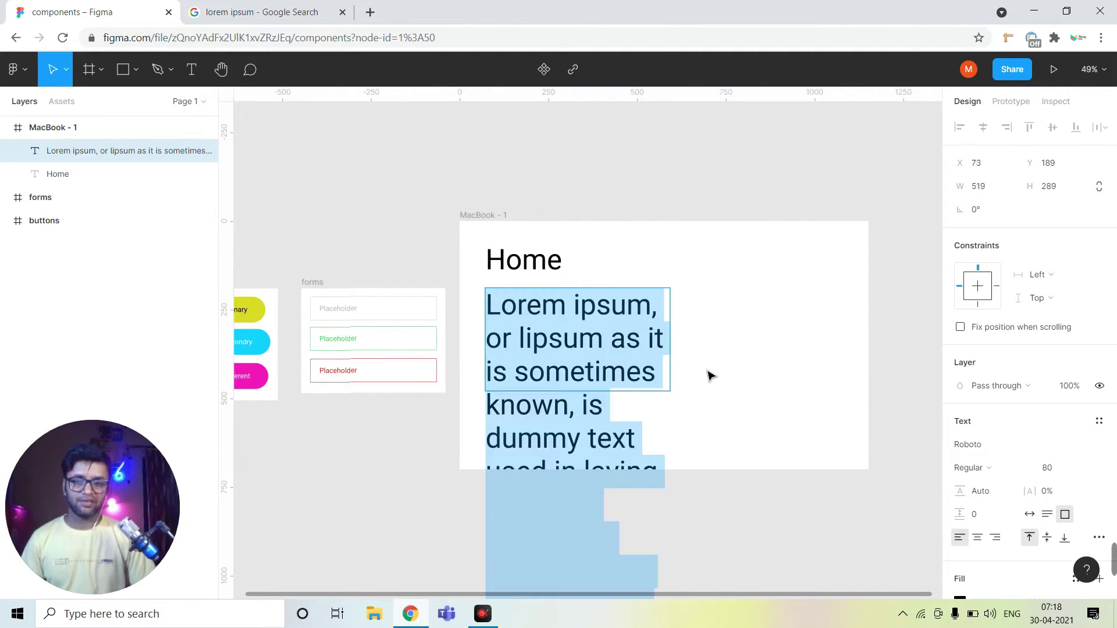
{"action": "left_click_drag", "start_coordinate": [1060, 473], "coordinate": [1034, 471]}
{"action": "type", "text": "18"}
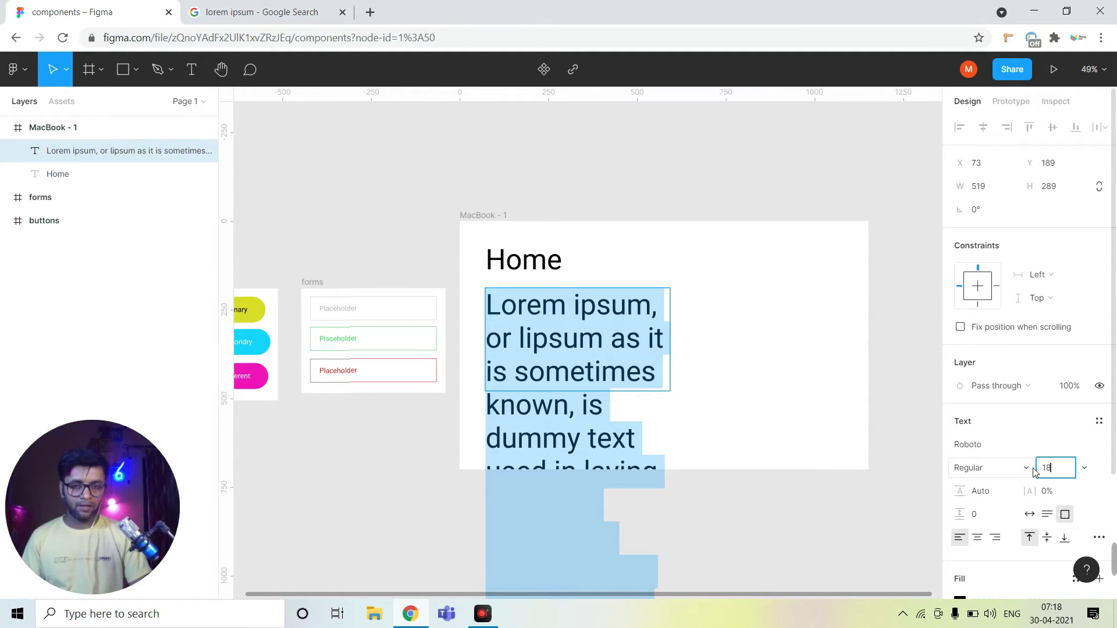
{"action": "key", "text": "Return"}
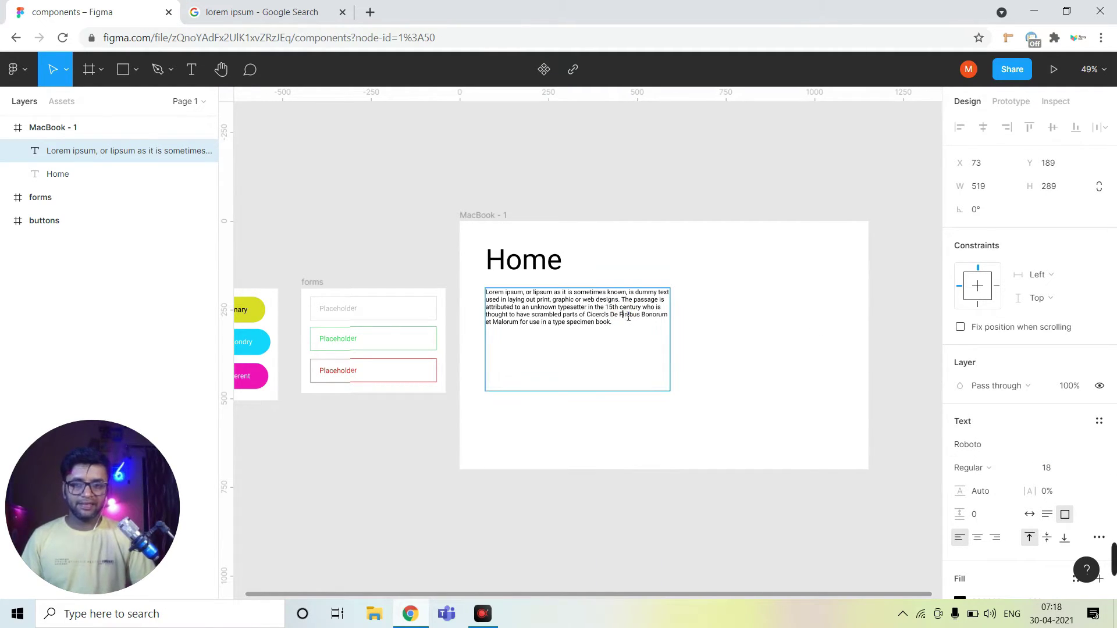
Step: Shrink the paragraph box's height to fit and raise its font size to 20
{"action": "left_click", "coordinate": [804, 387]}
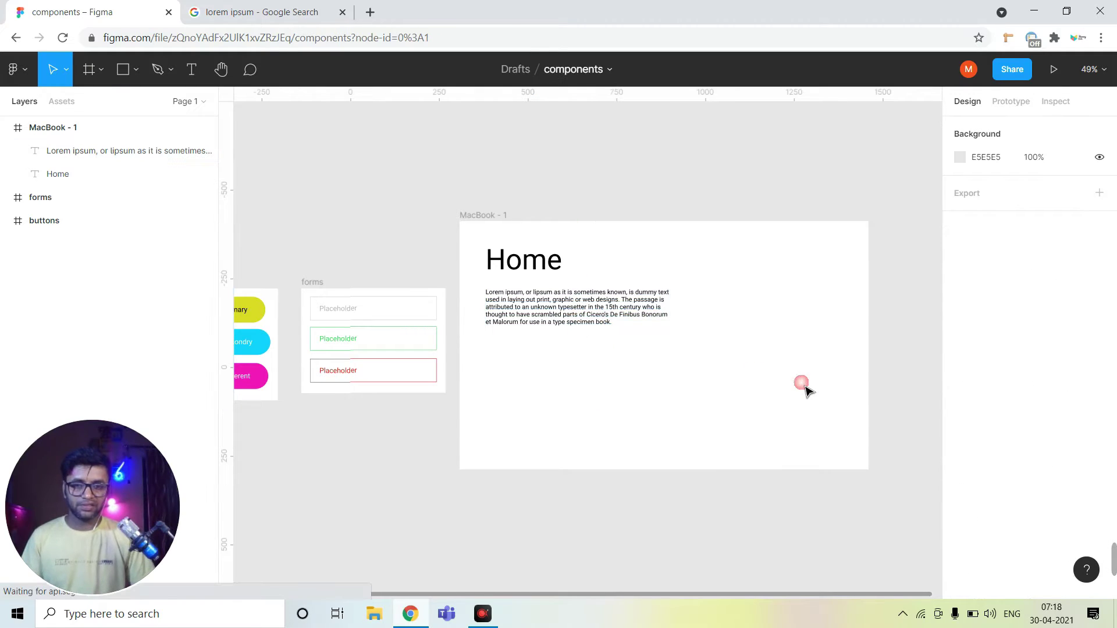
{"action": "key", "text": "shift+0"}
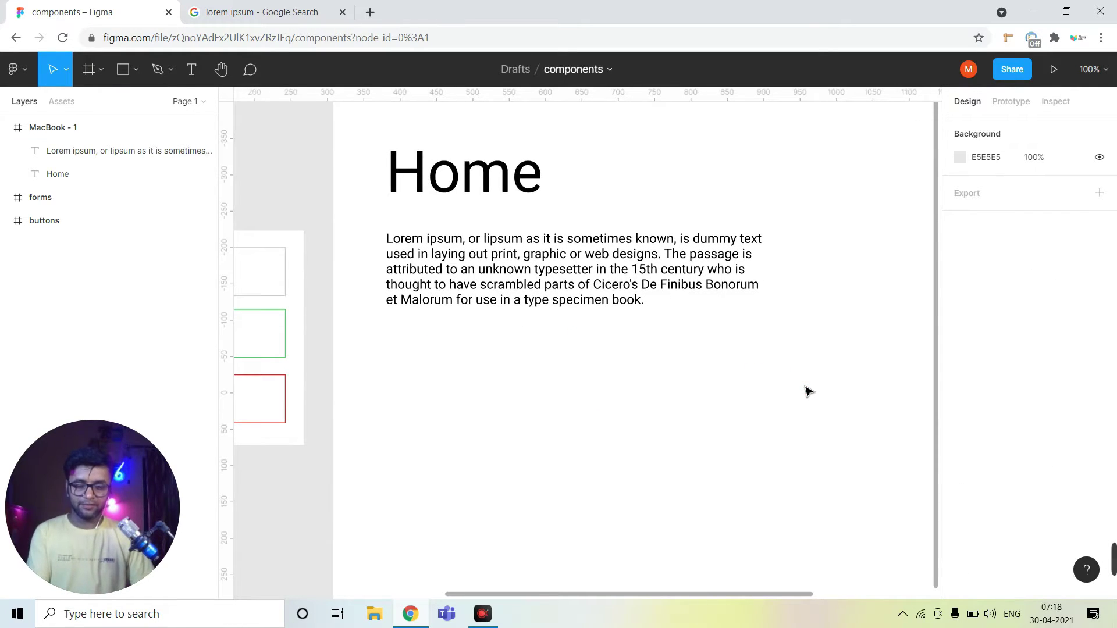
{"action": "left_click", "coordinate": [591, 291]}
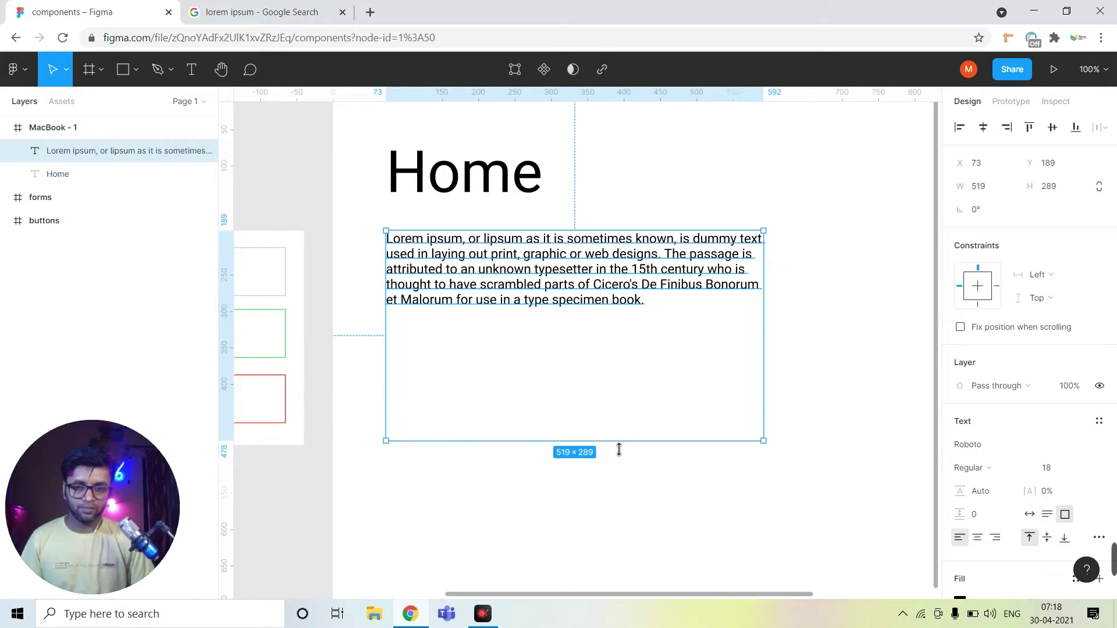
{"action": "left_click_drag", "start_coordinate": [618, 449], "coordinate": [625, 332]}
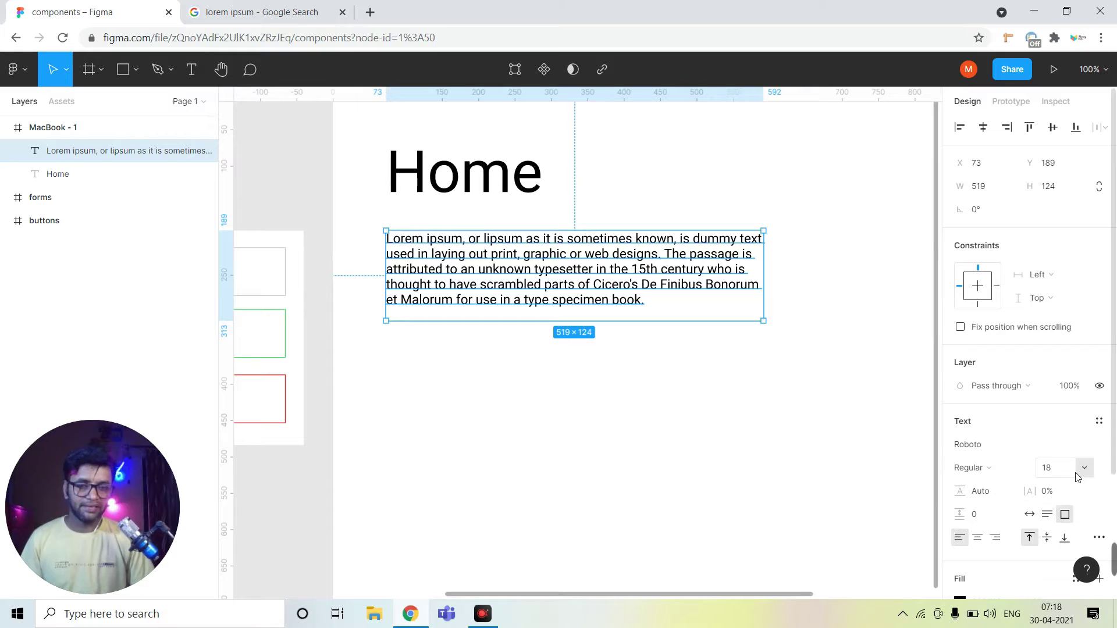
{"action": "type", "text": "20"}
{"action": "key", "text": "Return"}
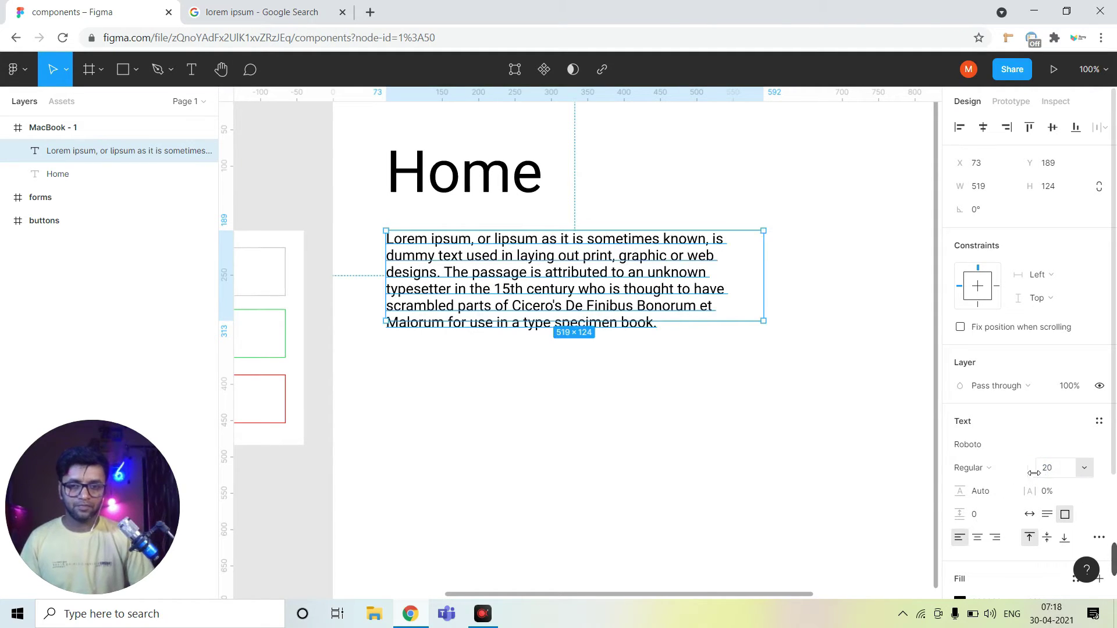
{"action": "left_click", "coordinate": [610, 365]}
{"action": "left_click", "coordinate": [588, 287]}
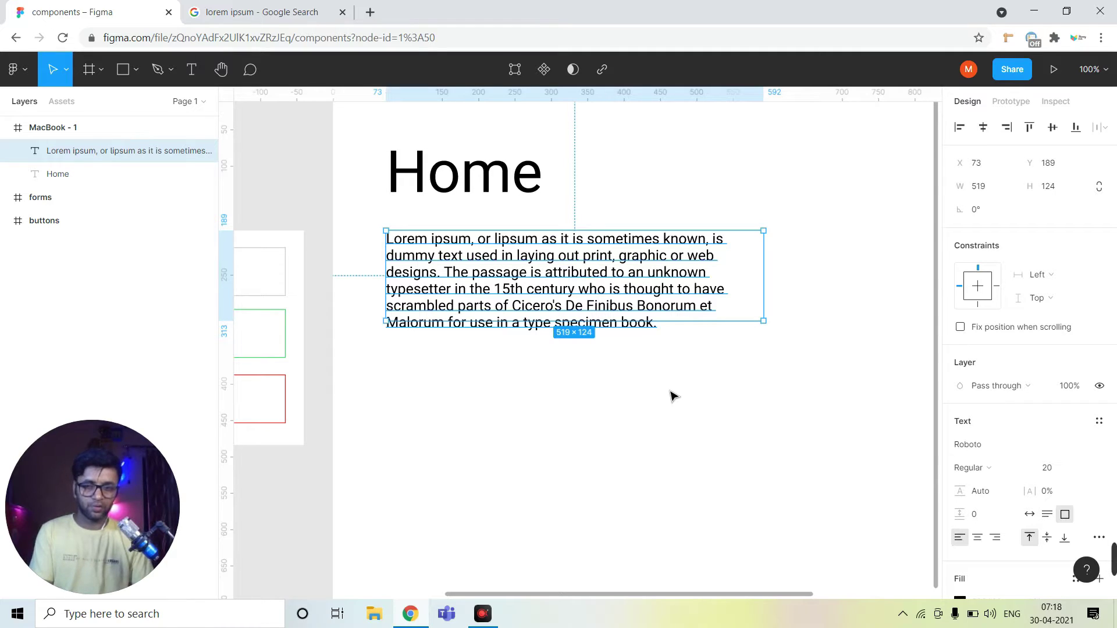
{"action": "left_click", "coordinate": [661, 357]}
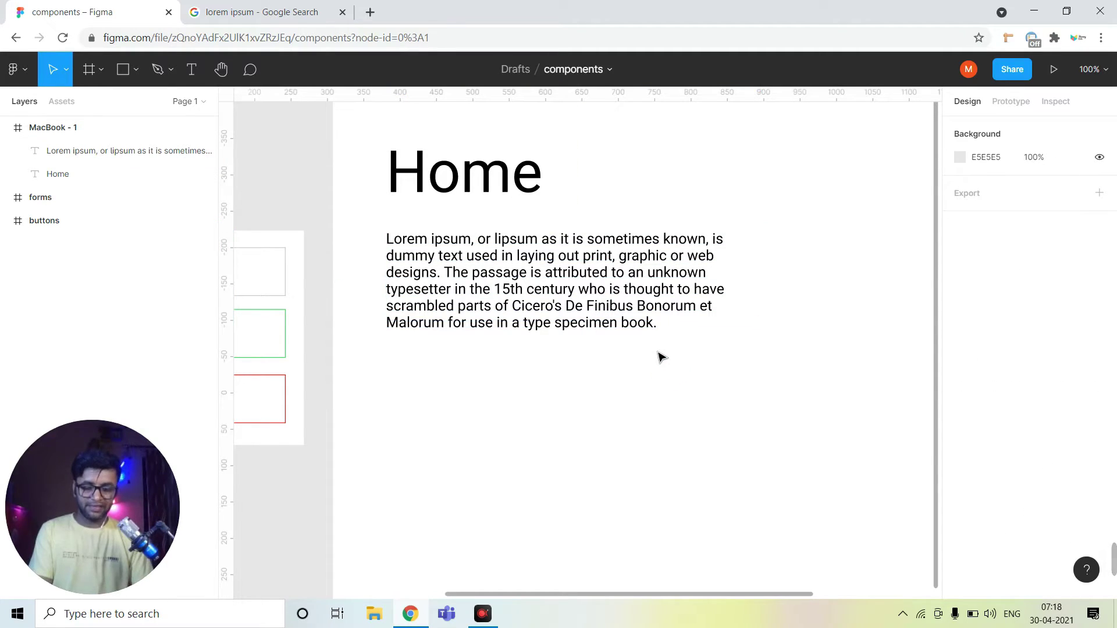
{"action": "key", "text": "minus"}
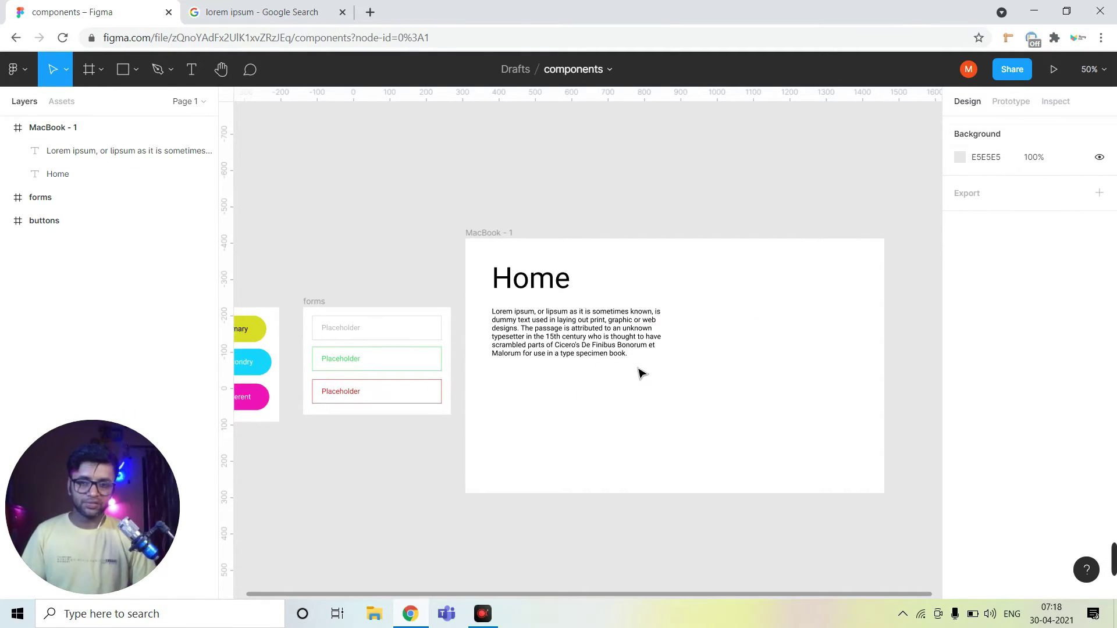
Step: Try shortening the MacBook - 1 frame's height, then undo the change
{"action": "left_click", "coordinate": [58, 127]}
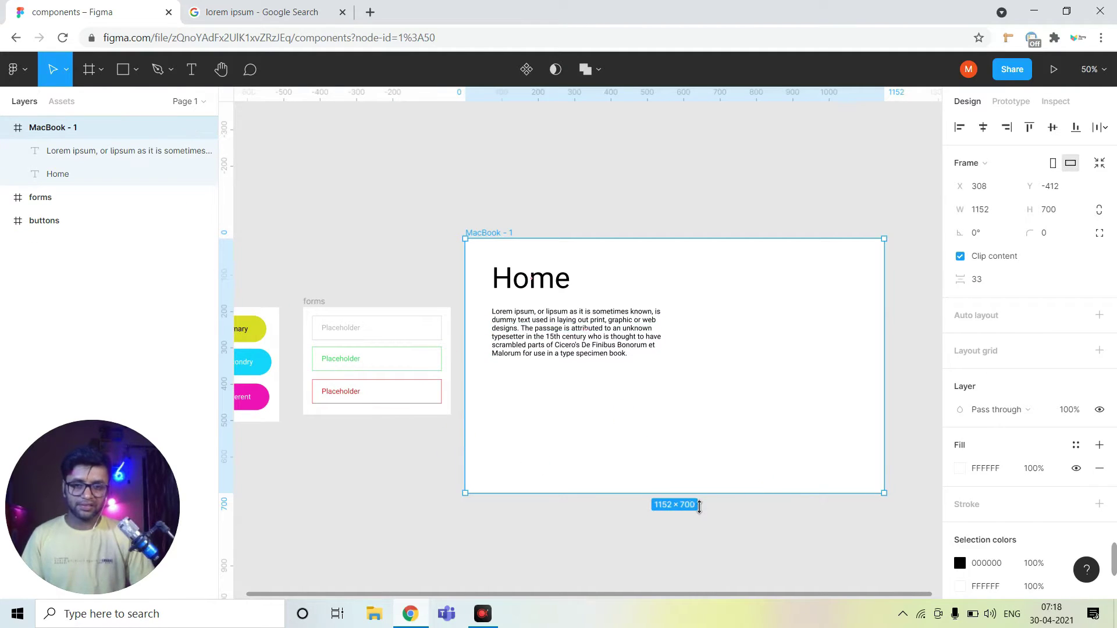
{"action": "left_click_drag", "start_coordinate": [699, 506], "coordinate": [701, 403]}
{"action": "left_click", "coordinate": [732, 459]}
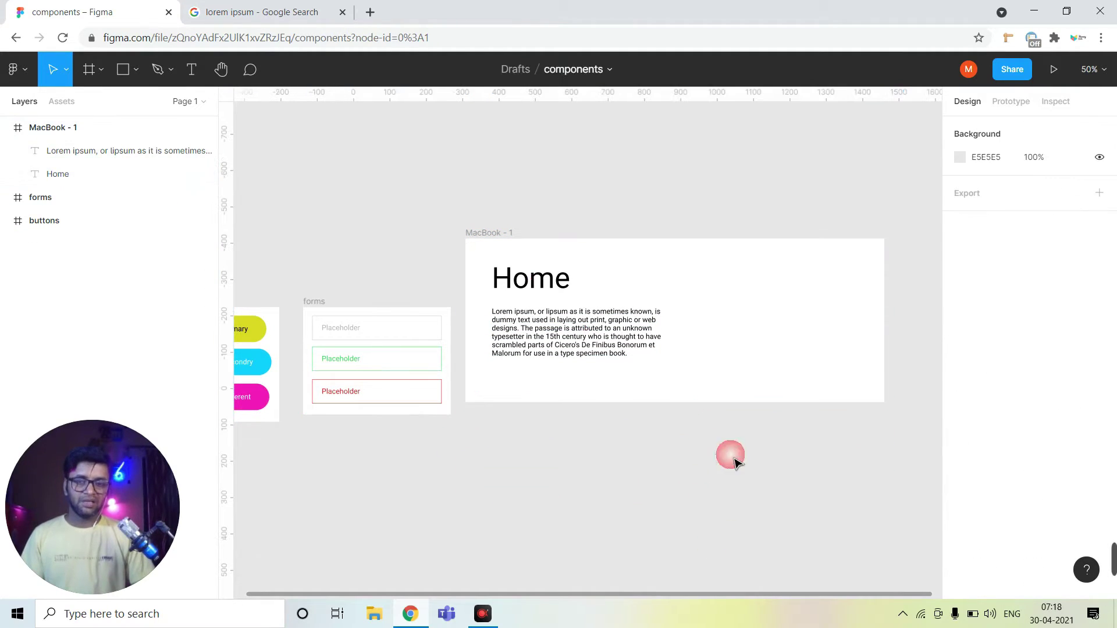
{"action": "left_click", "coordinate": [654, 377]}
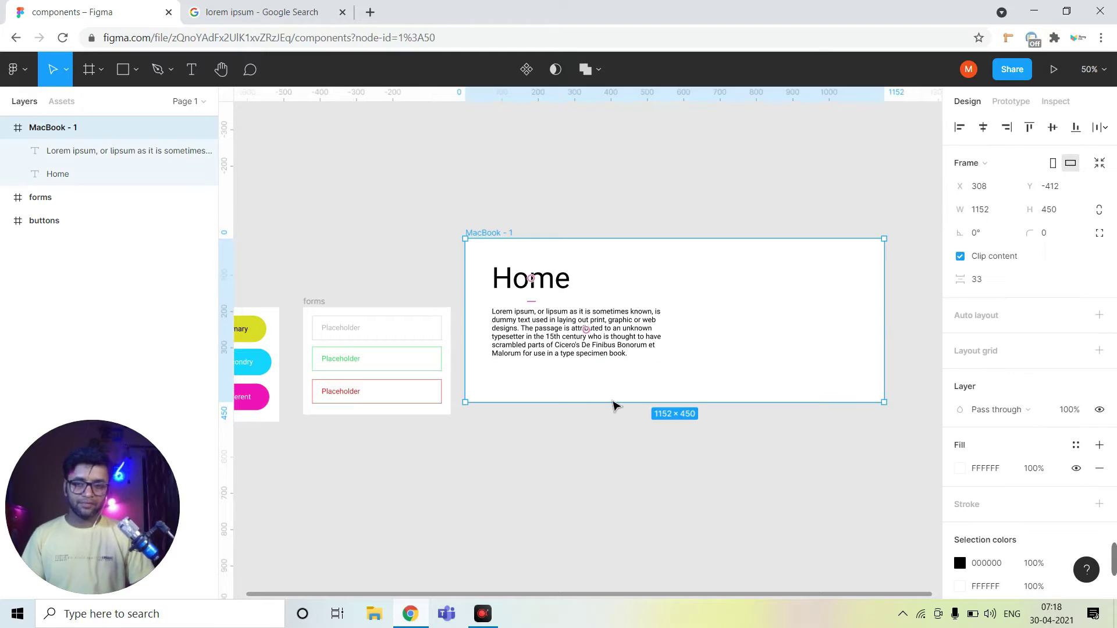
{"action": "key", "text": "ctrl+z"}
{"action": "left_click_drag", "start_coordinate": [527, 376], "coordinate": [549, 382]}
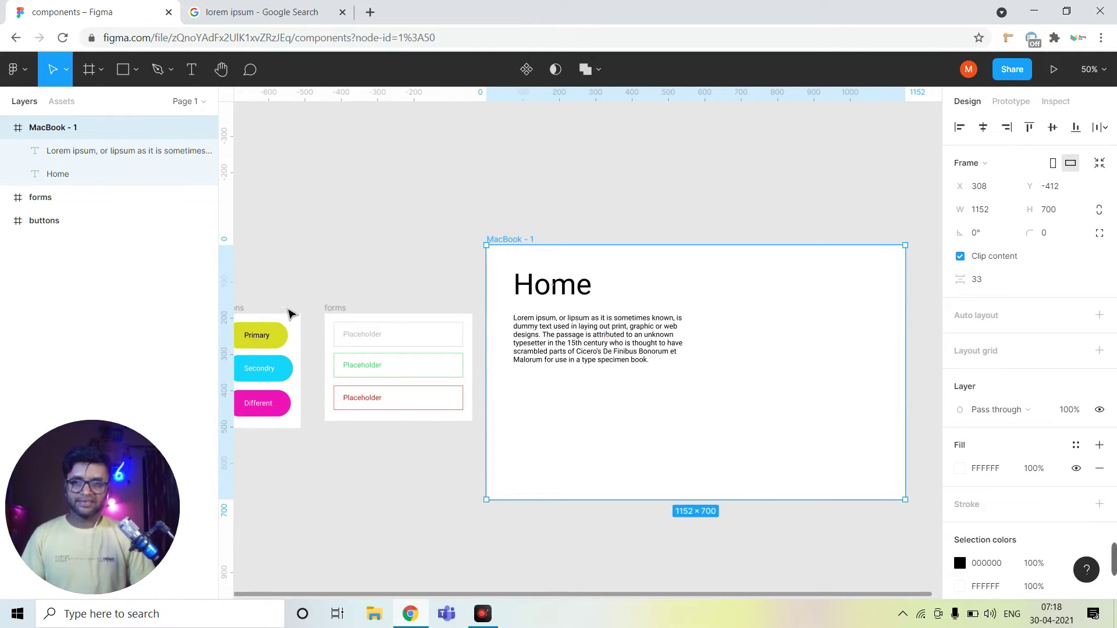
Step: Turn the green and red placeholder boxes into components
{"action": "left_click", "coordinate": [63, 100]}
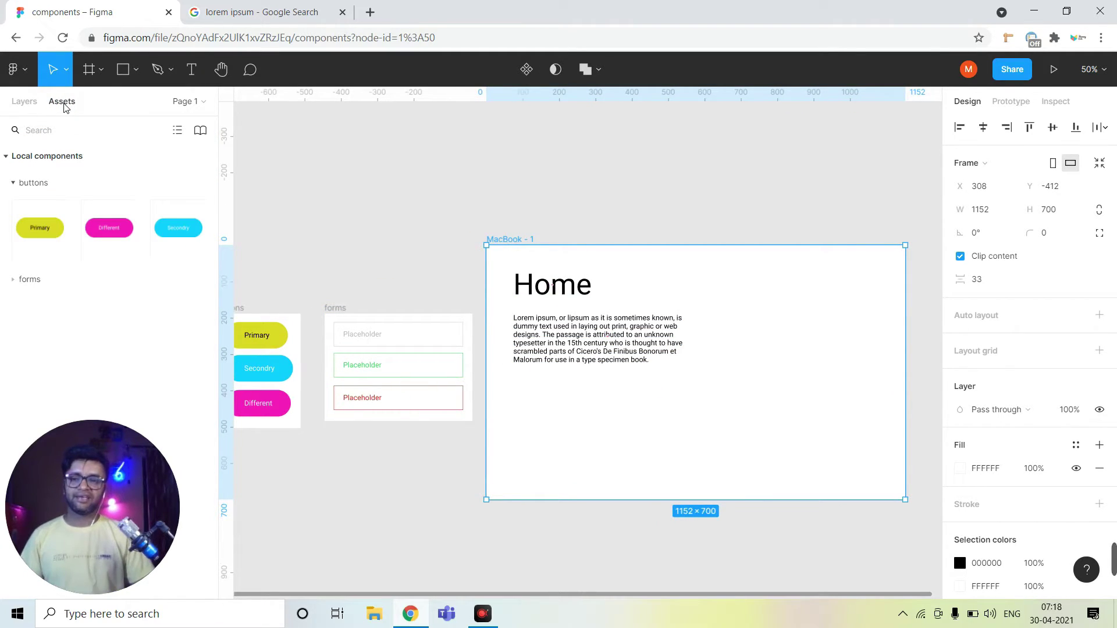
{"action": "left_click", "coordinate": [13, 289]}
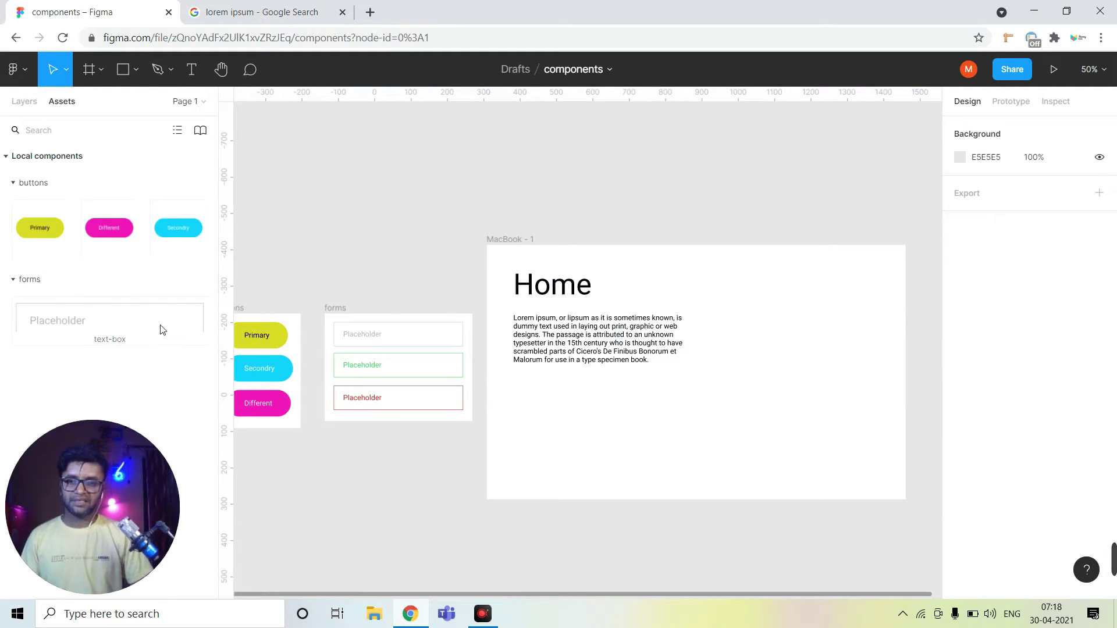
{"action": "left_click", "coordinate": [14, 184]}
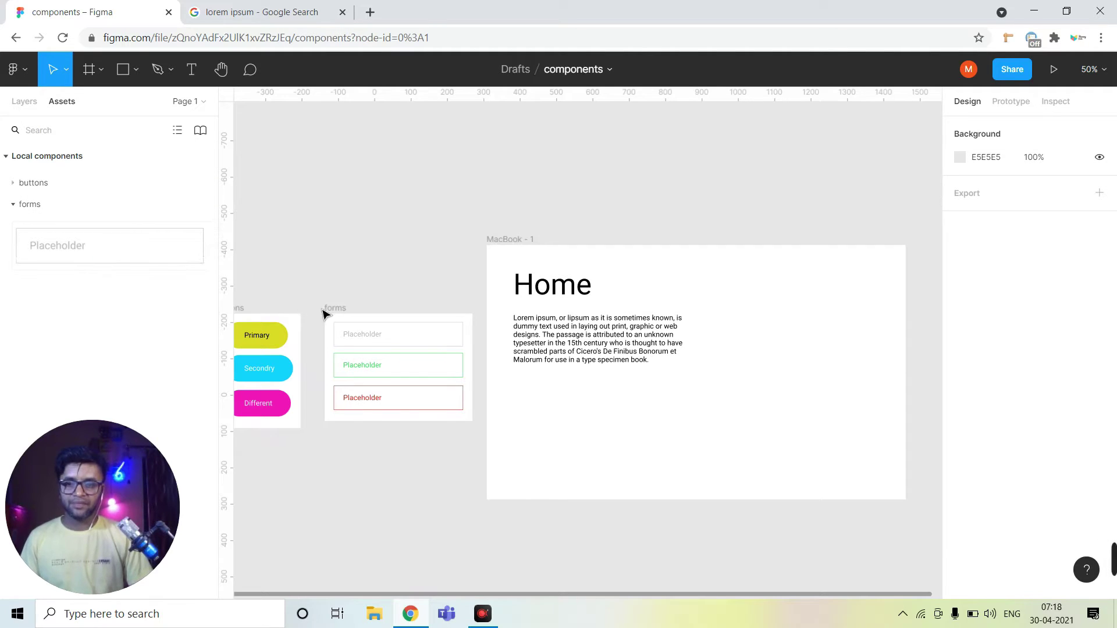
{"action": "left_click_drag", "start_coordinate": [378, 364], "coordinate": [573, 359]}
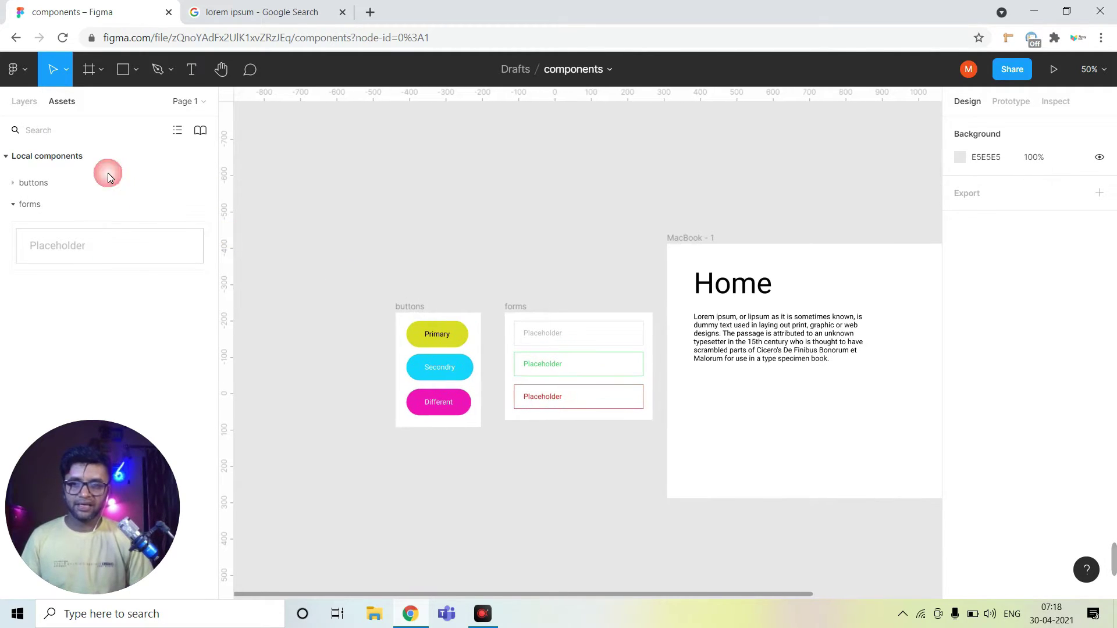
{"action": "left_click", "coordinate": [36, 103]}
{"action": "left_click", "coordinate": [571, 366]}
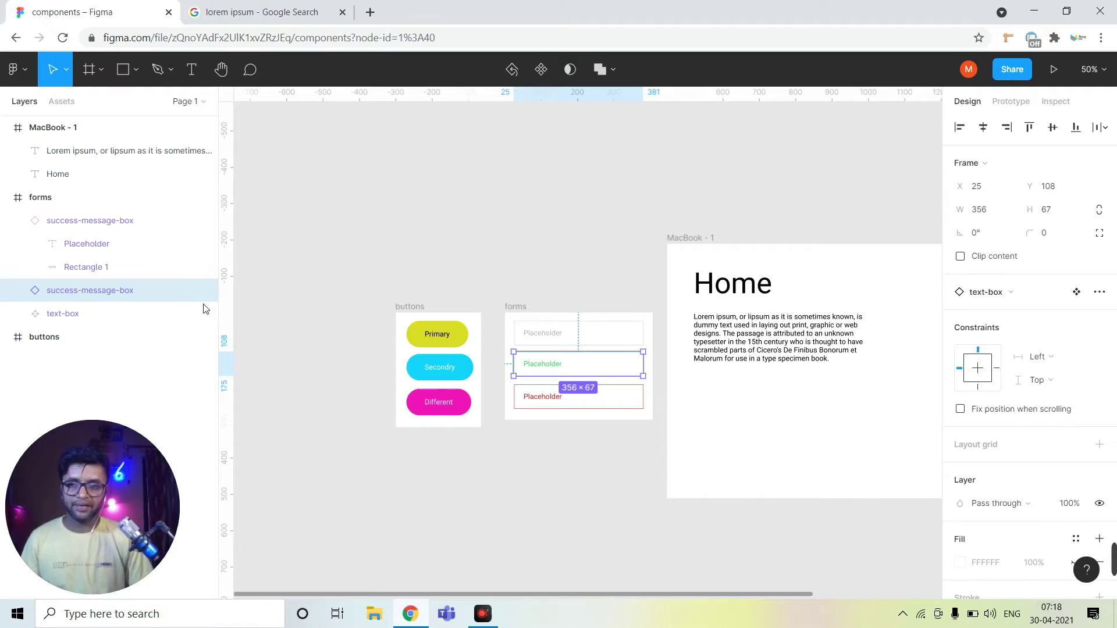
{"action": "left_click", "coordinate": [17, 220]}
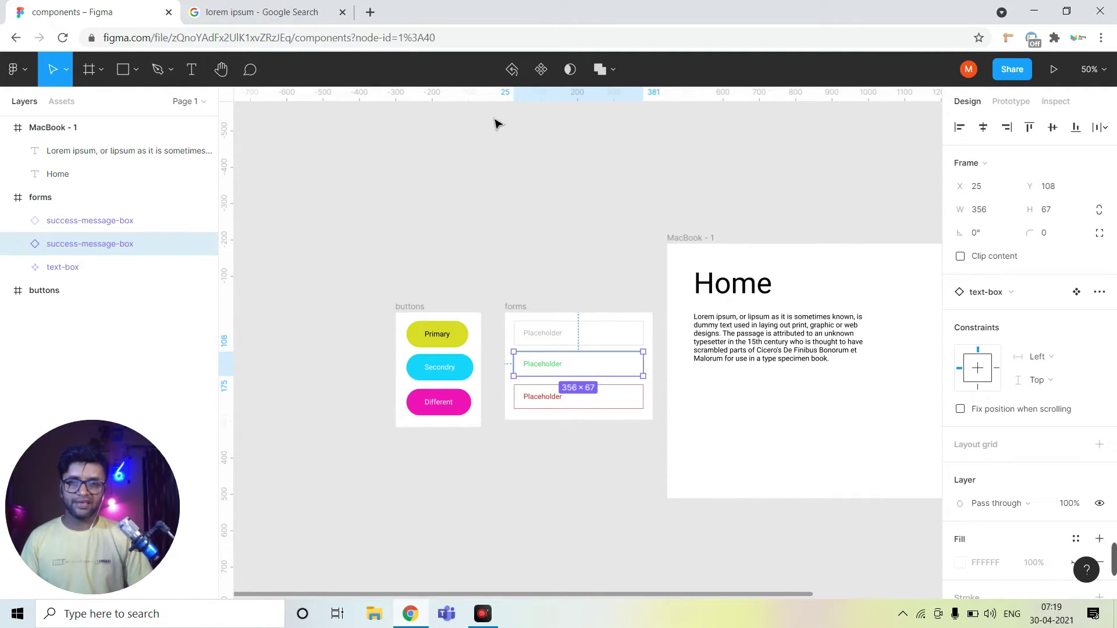
{"action": "left_click", "coordinate": [538, 69]}
{"action": "left_click", "coordinate": [44, 226]}
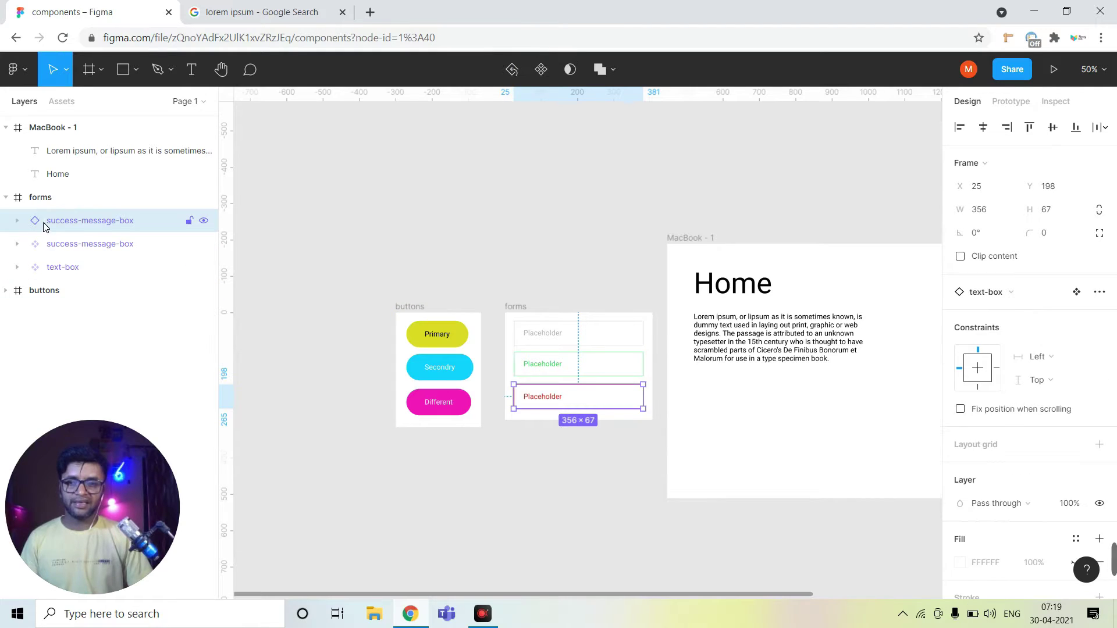
{"action": "left_click", "coordinate": [541, 69]}
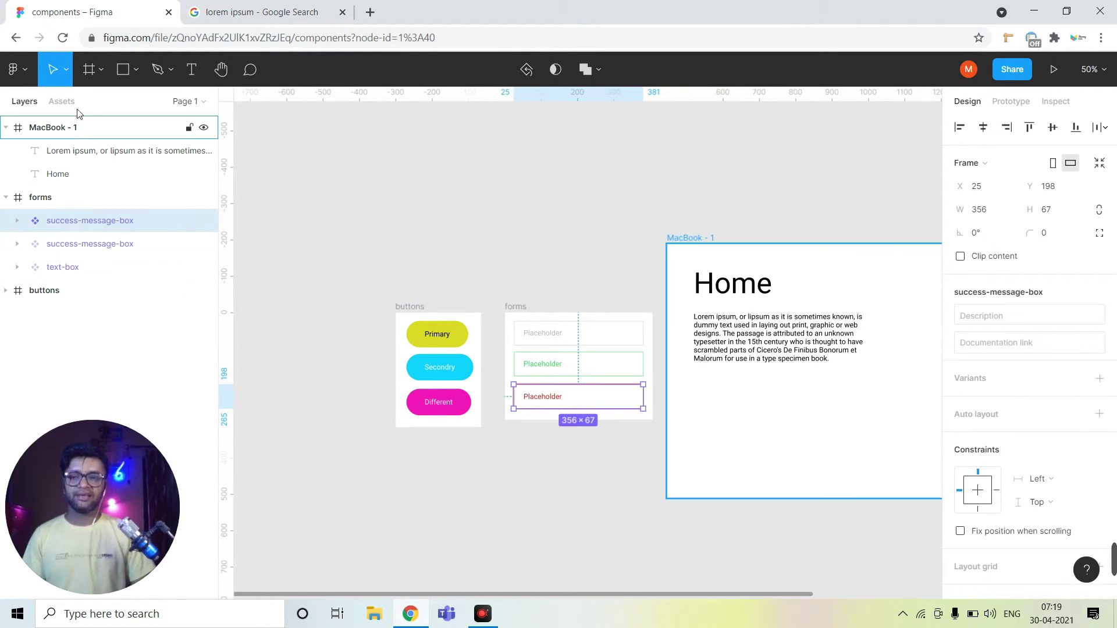
Step: Place a Secondry button from local components in the frame below the paragraph
{"action": "left_click", "coordinate": [61, 102]}
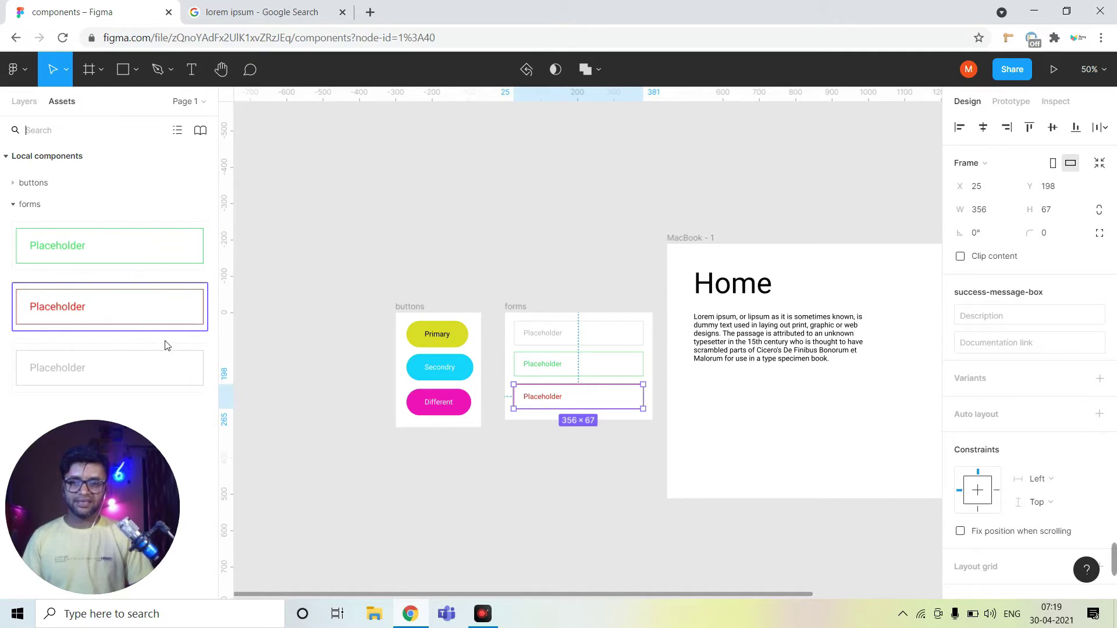
{"action": "left_click", "coordinate": [14, 184]}
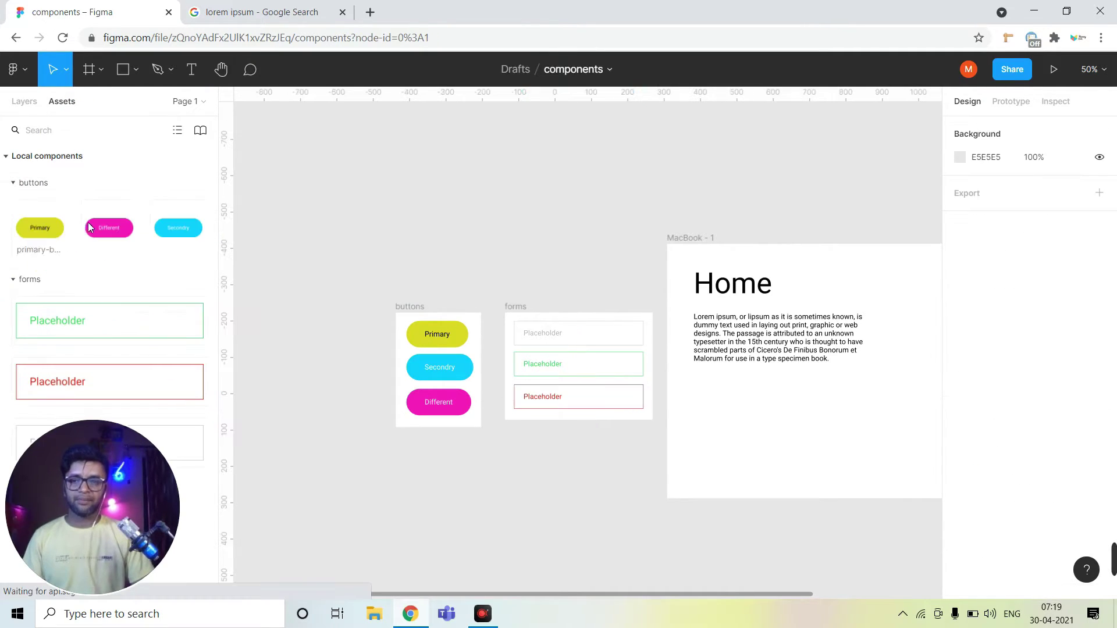
{"action": "left_click", "coordinate": [13, 187]}
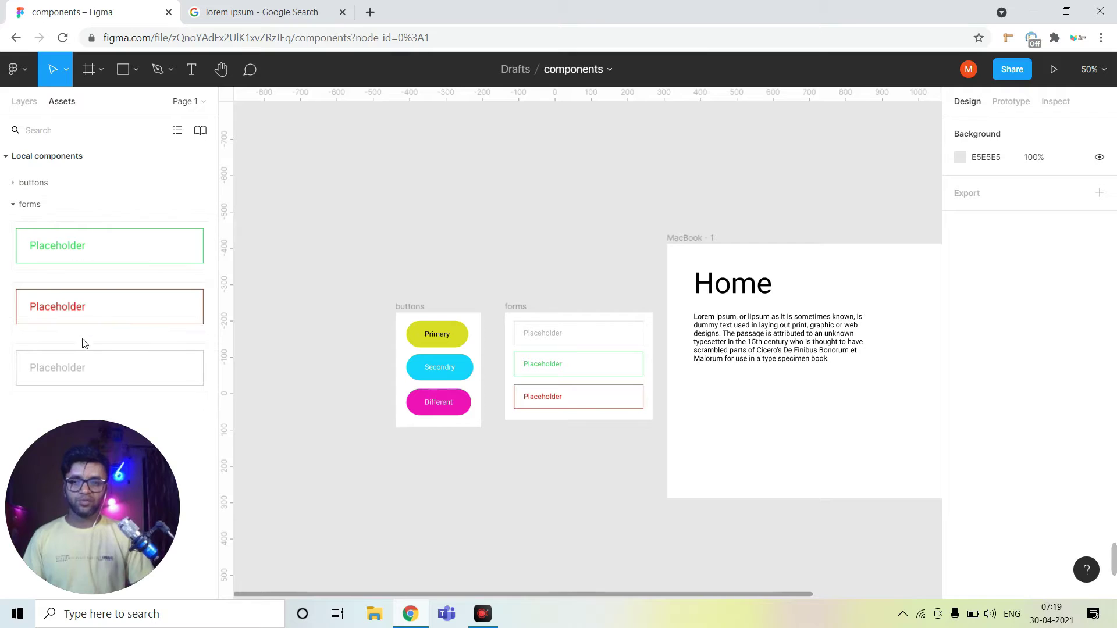
{"action": "scroll", "coordinate": [634, 332], "scroll_direction": "right", "scroll_amount": 10}
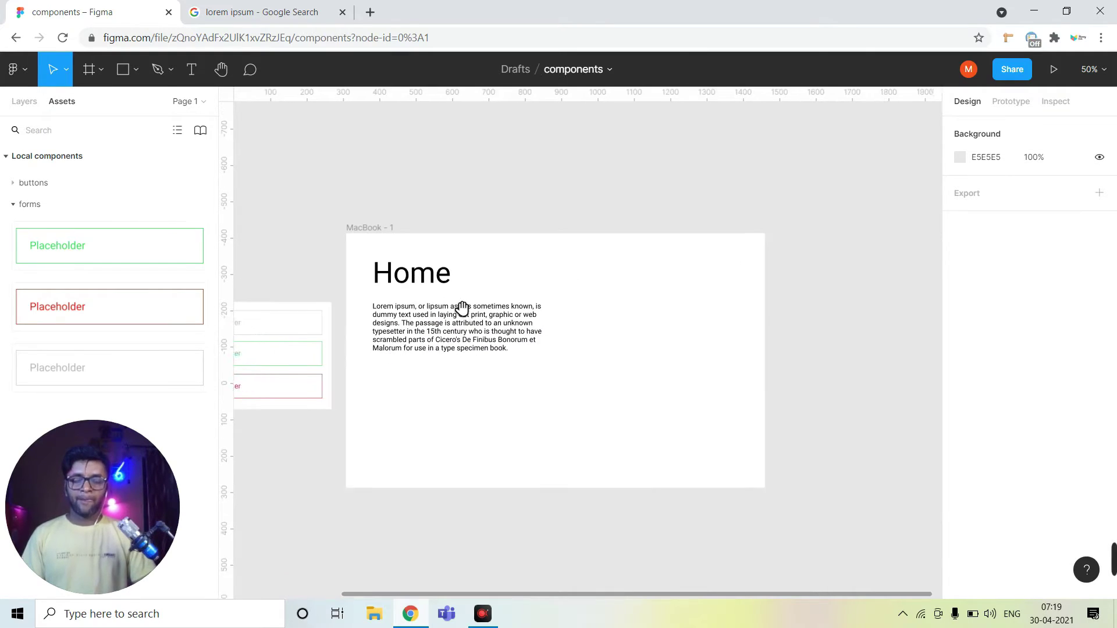
{"action": "left_click", "coordinate": [13, 182]}
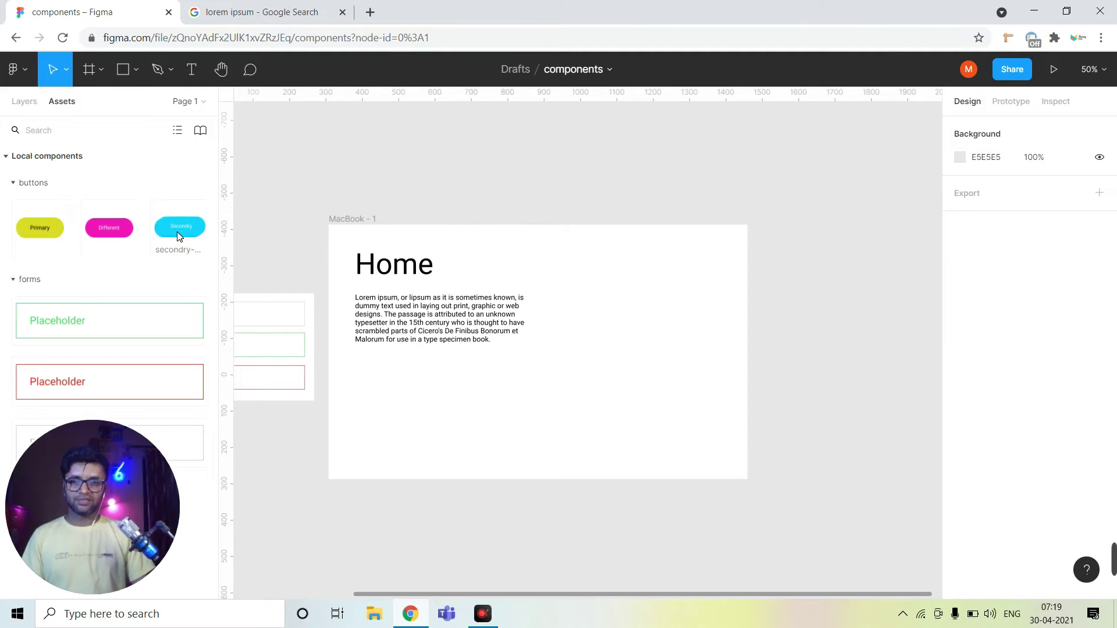
{"action": "left_click_drag", "start_coordinate": [177, 232], "coordinate": [379, 365]}
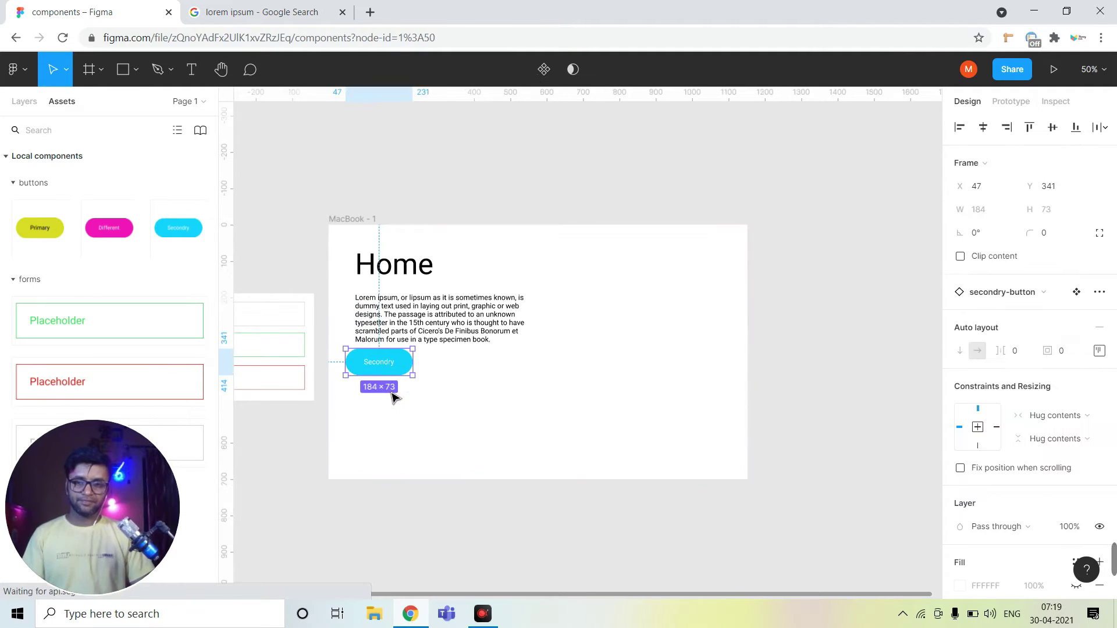
{"action": "key", "text": "shift+0"}
{"action": "mouse_move", "coordinate": [260, 359]}
{"action": "left_mouse_down"}
{"action": "mouse_move", "coordinate": [447, 368]}
{"action": "mouse_move", "coordinate": [398, 397]}
{"action": "left_mouse_up"}
{"action": "key", "text": "shift+1"}
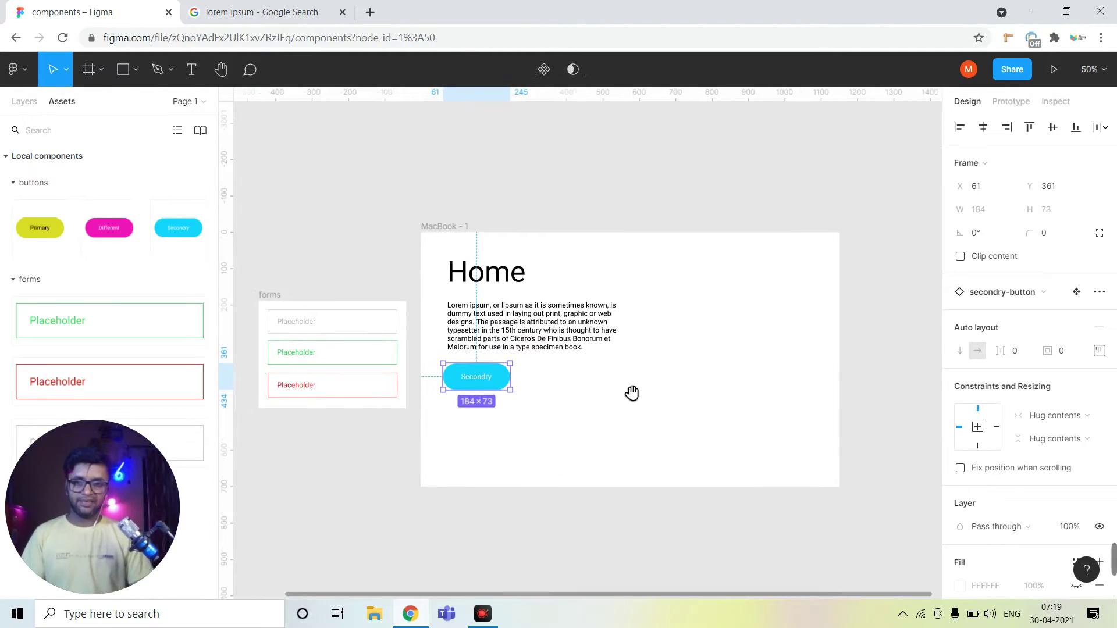
{"action": "left_click", "coordinate": [640, 309]}
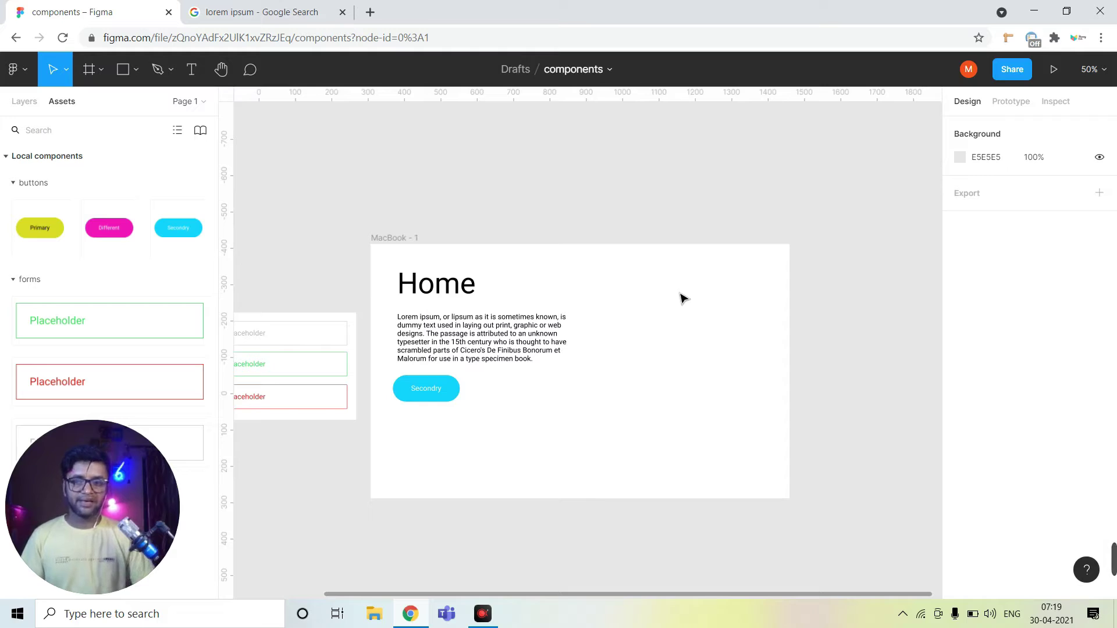
Step: Place two grey Placeholder boxes at the frame's top right, aligned with the Home heading
{"action": "left_click_drag", "start_coordinate": [187, 445], "coordinate": [755, 286]}
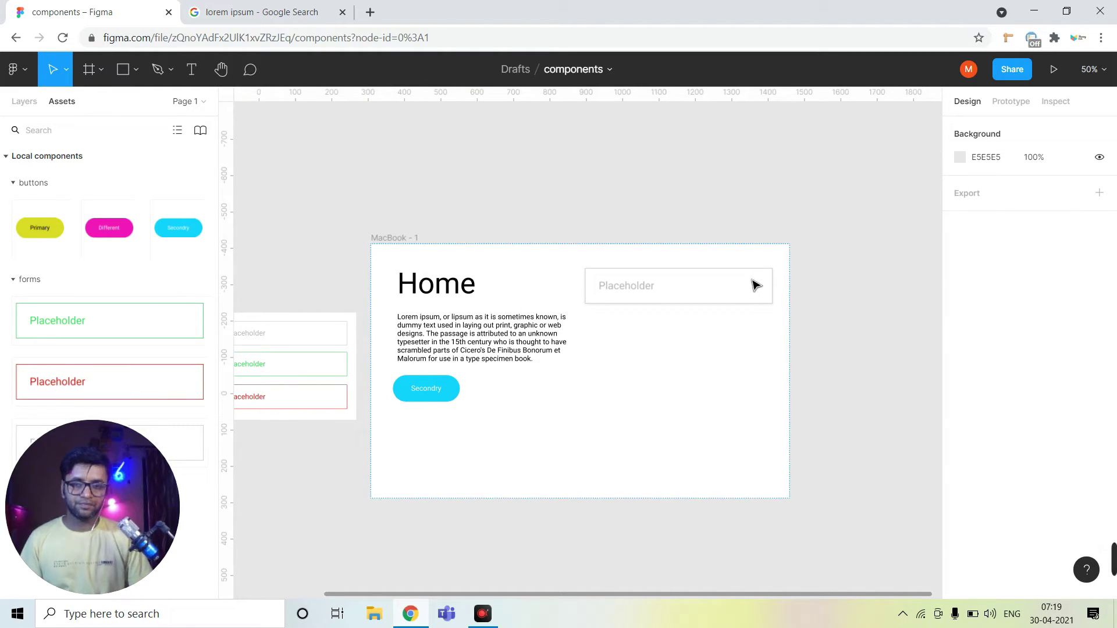
{"action": "left_click", "coordinate": [686, 317]}
{"action": "left_click", "coordinate": [693, 294]}
{"action": "left_click_drag", "start_coordinate": [692, 294], "coordinate": [677, 298]}
{"action": "left_click", "coordinate": [657, 356]}
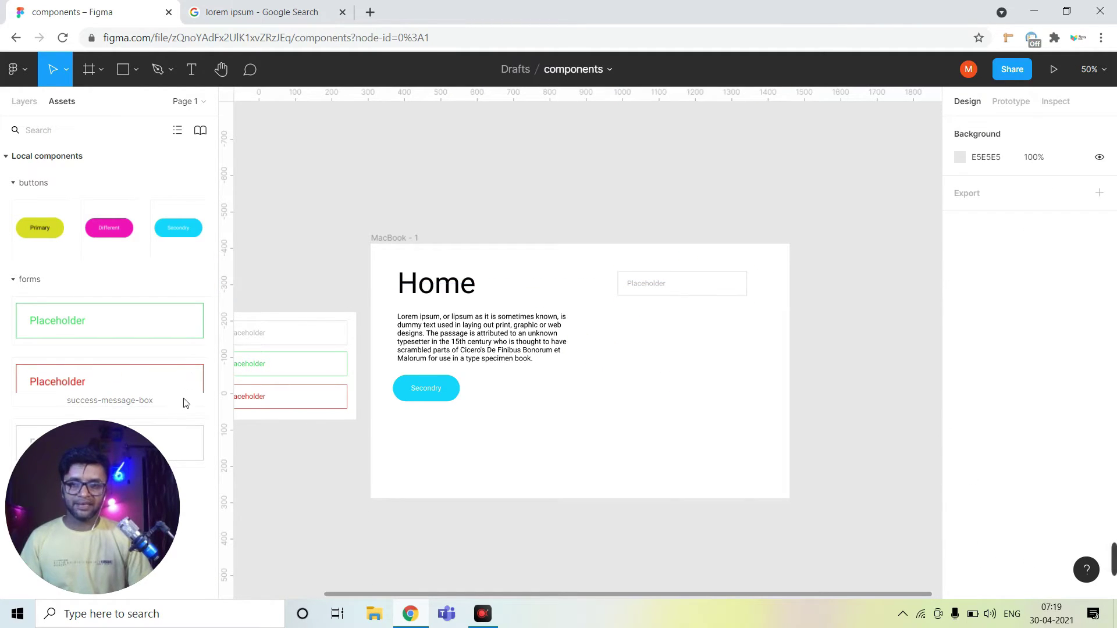
{"action": "mouse_move", "coordinate": [190, 437]}
{"action": "left_mouse_down"}
{"action": "mouse_move", "coordinate": [779, 331]}
{"action": "mouse_move", "coordinate": [718, 332]}
{"action": "left_mouse_up"}
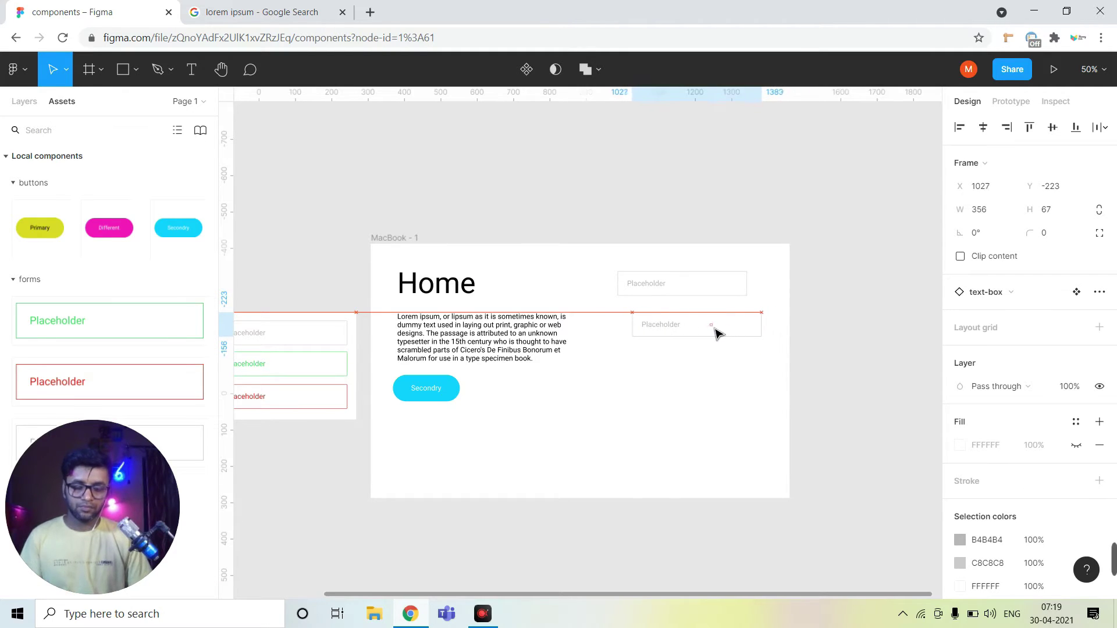
{"action": "scroll", "coordinate": [717, 332], "scroll_direction": "up", "scroll_amount": 3}
{"action": "scroll", "coordinate": [736, 317], "scroll_direction": "up", "scroll_amount": 3}
{"action": "left_click_drag", "start_coordinate": [641, 374], "coordinate": [629, 377]}
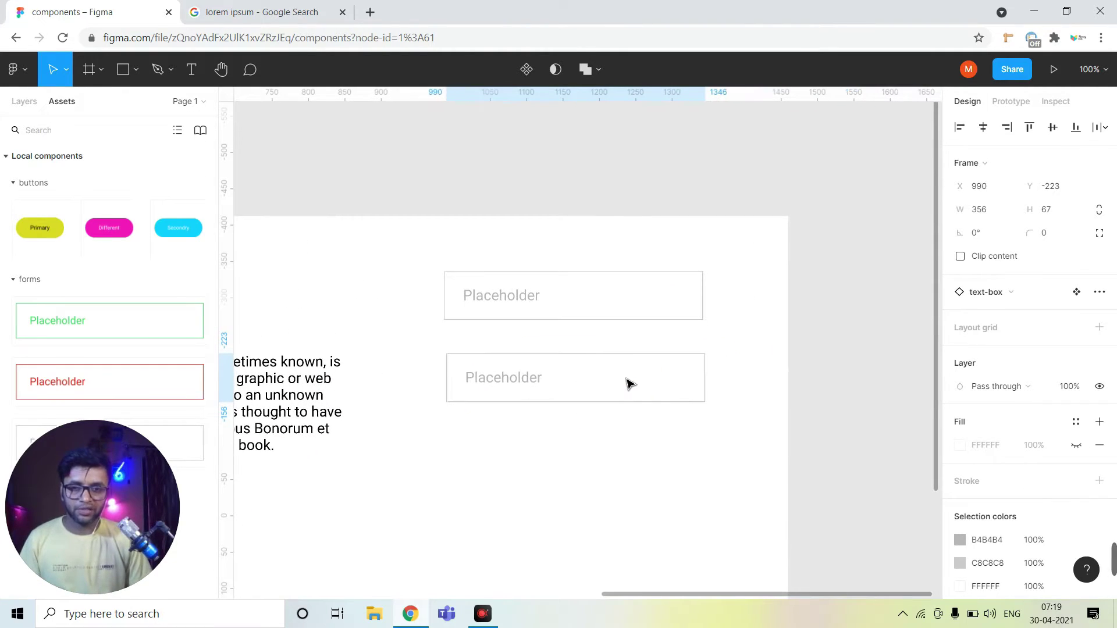
{"action": "left_click", "coordinate": [627, 373]}
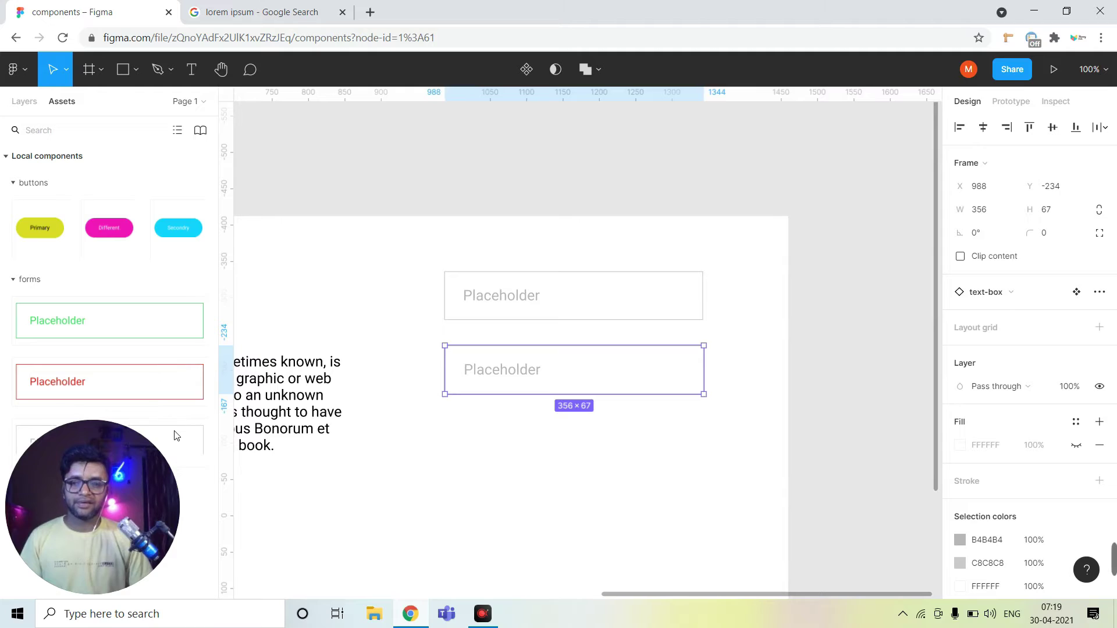
Step: Add a third grey, a green and a red Placeholder box to complete the column
{"action": "left_click_drag", "start_coordinate": [176, 436], "coordinate": [628, 447]}
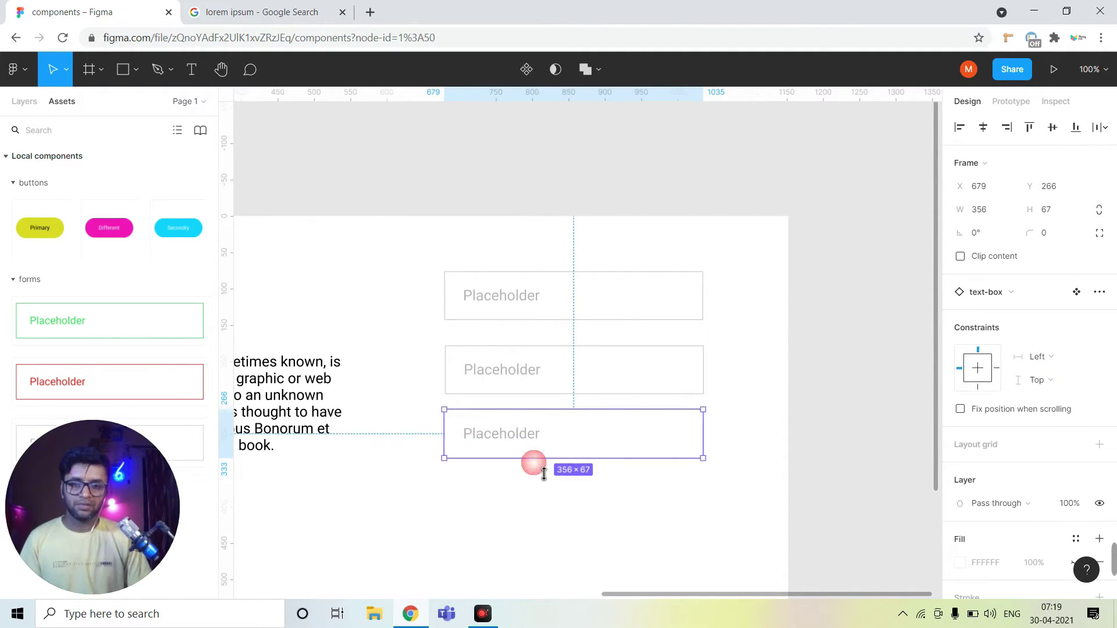
{"action": "scroll", "coordinate": [544, 474], "scroll_direction": "down", "scroll_amount": 3}
{"action": "mouse_move", "coordinate": [150, 319]}
{"action": "left_mouse_down"}
{"action": "mouse_move", "coordinate": [580, 356]}
{"action": "mouse_move", "coordinate": [618, 419]}
{"action": "mouse_move", "coordinate": [655, 425]}
{"action": "left_mouse_up"}
{"action": "scroll", "coordinate": [630, 406], "scroll_direction": "down", "scroll_amount": 1}
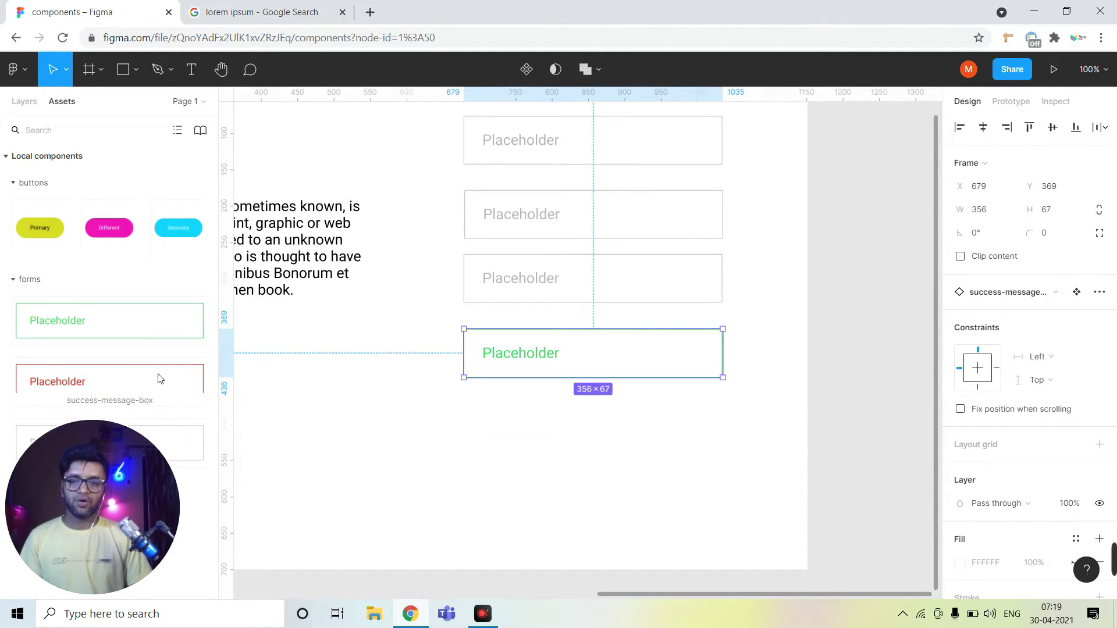
{"action": "mouse_move", "coordinate": [161, 379]}
{"action": "left_mouse_down"}
{"action": "mouse_move", "coordinate": [611, 444]}
{"action": "mouse_move", "coordinate": [655, 435]}
{"action": "left_mouse_up"}
{"action": "scroll", "coordinate": [674, 396], "scroll_direction": "up", "scroll_amount": 1}
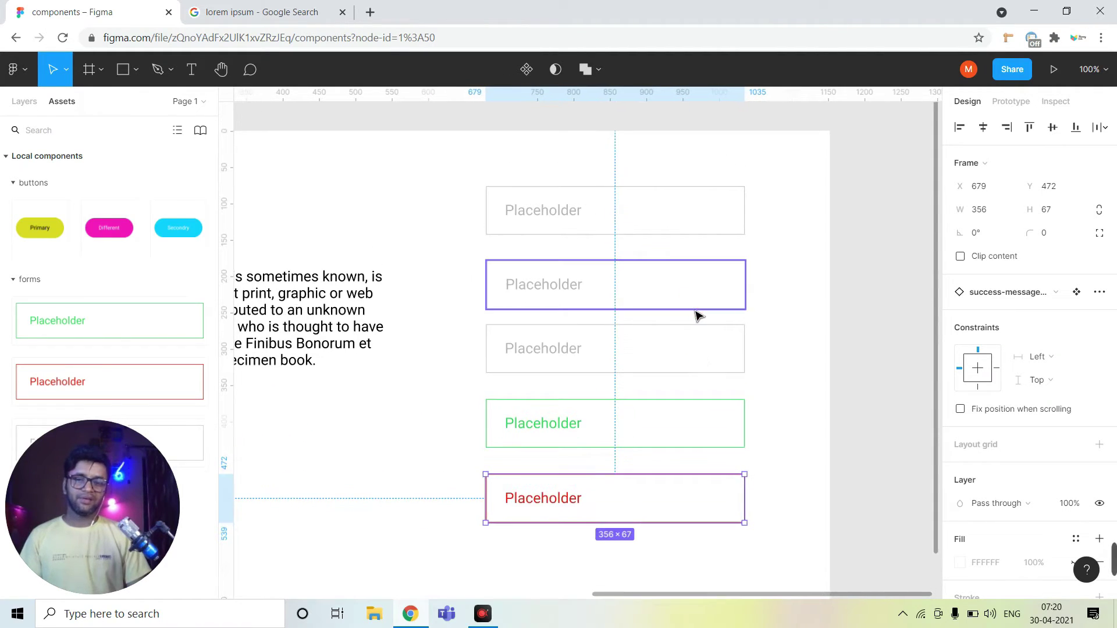
{"action": "left_click", "coordinate": [639, 215]}
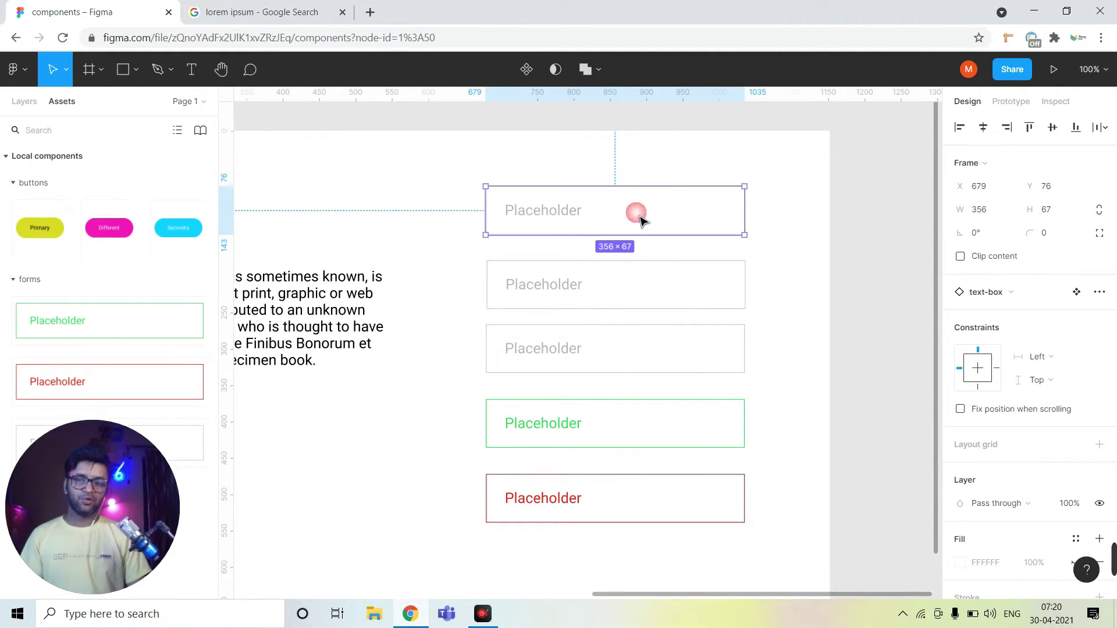
{"action": "left_click", "coordinate": [782, 303]}
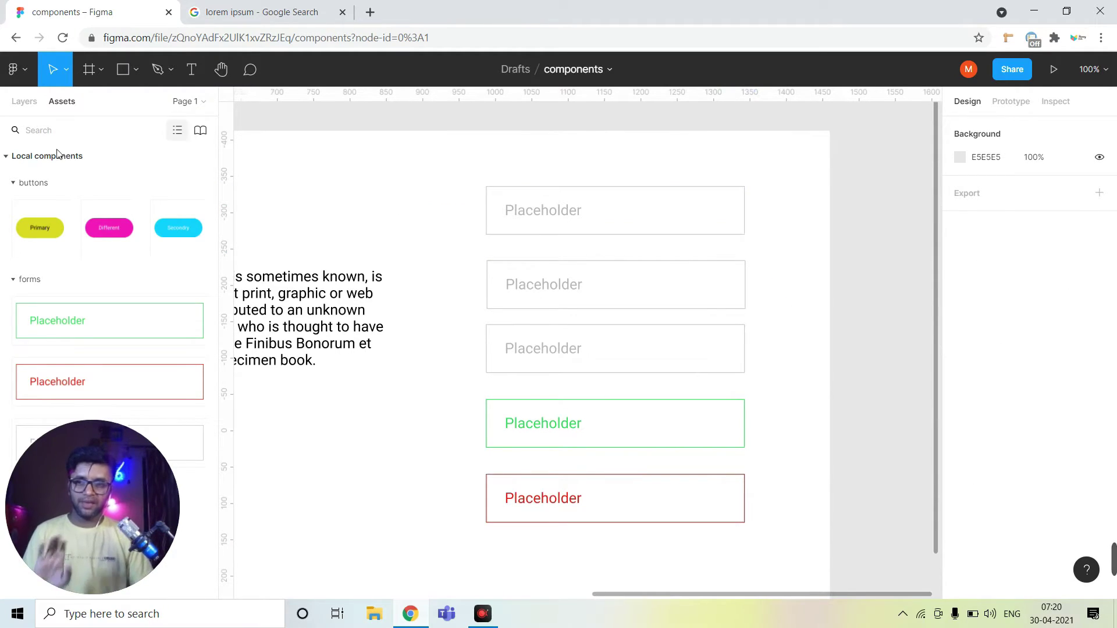
Step: Go to the main text-box component and darken its placeholder text to 070000
{"action": "left_click", "coordinate": [618, 233]}
{"action": "right_click", "coordinate": [616, 230]}
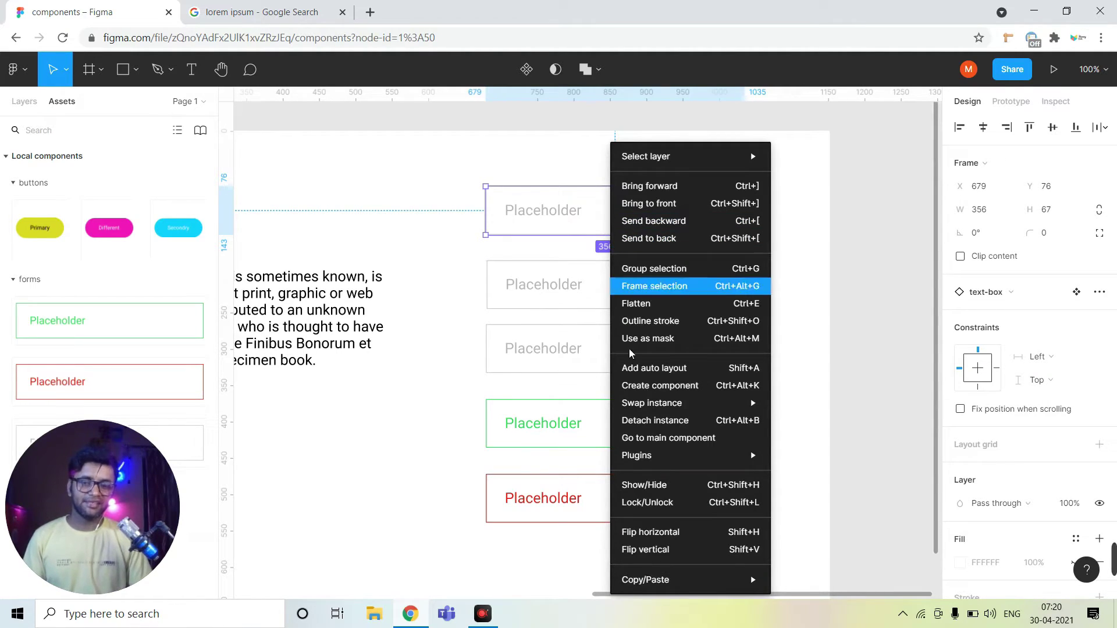
{"action": "mouse_move", "coordinate": [637, 455]}
{"action": "left_click", "coordinate": [669, 438]}
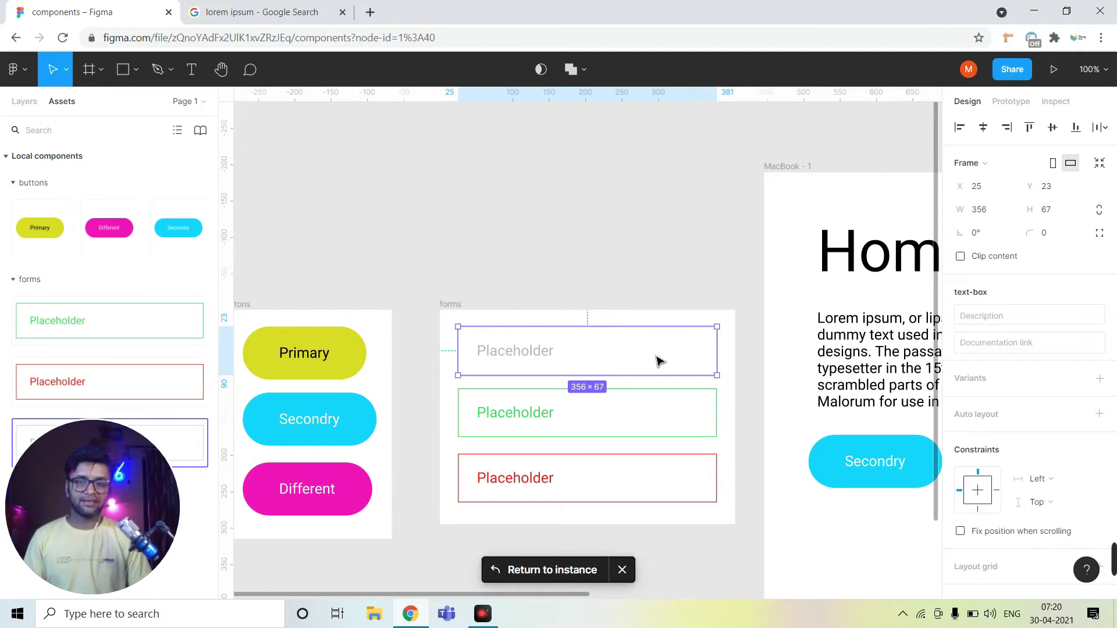
{"action": "left_click", "coordinate": [24, 101]}
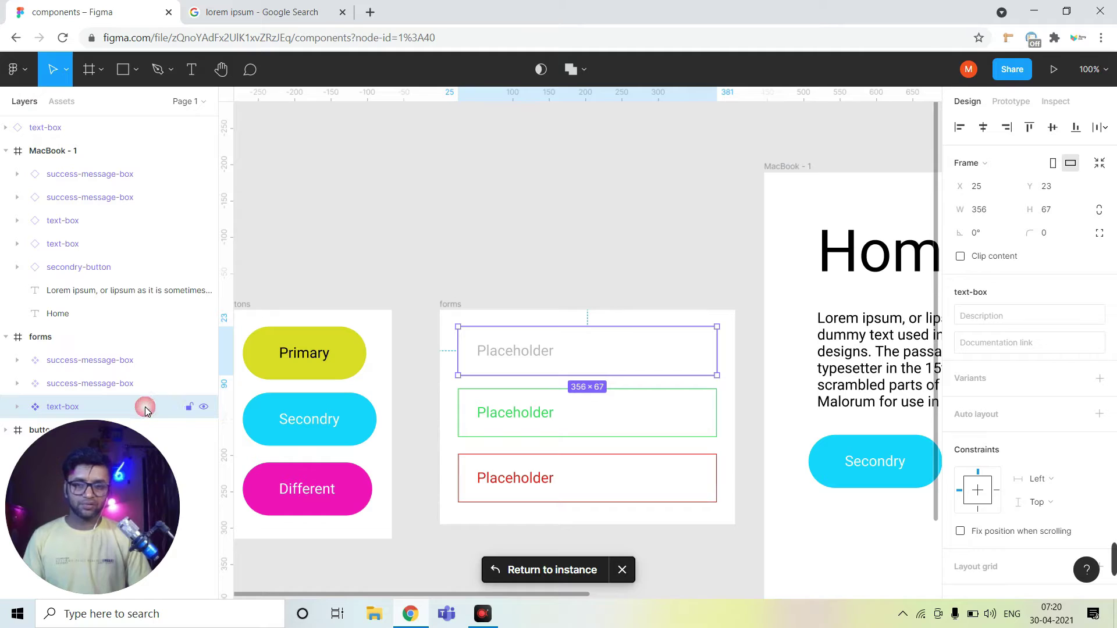
{"action": "scroll", "coordinate": [1047, 411], "scroll_direction": "down", "scroll_amount": 6}
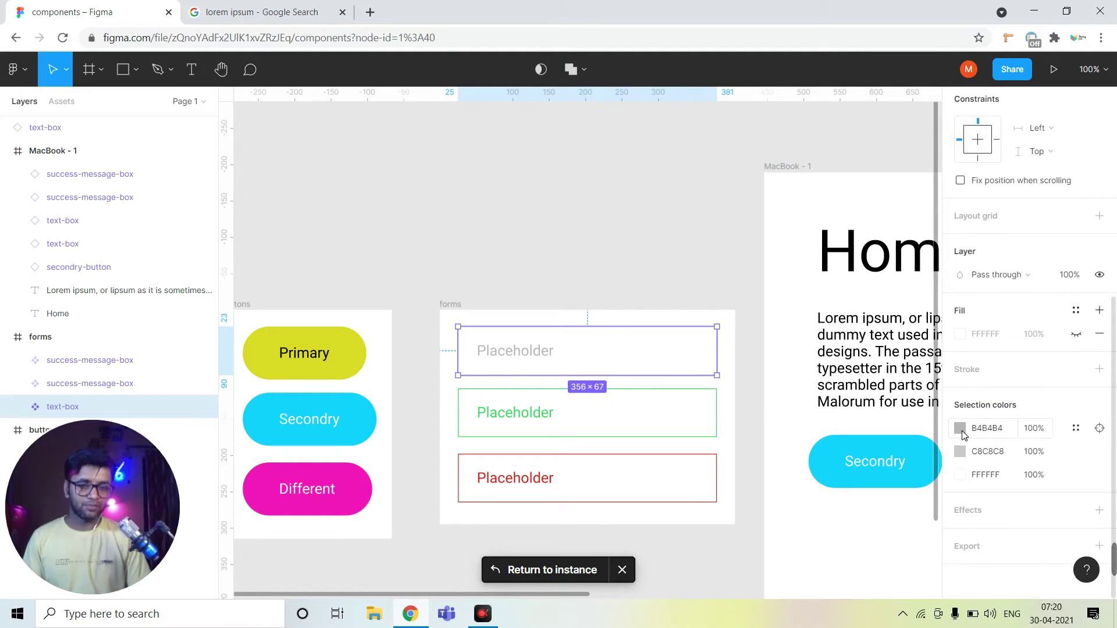
{"action": "left_click", "coordinate": [960, 428]}
{"action": "left_click_drag", "start_coordinate": [850, 343], "coordinate": [918, 392]}
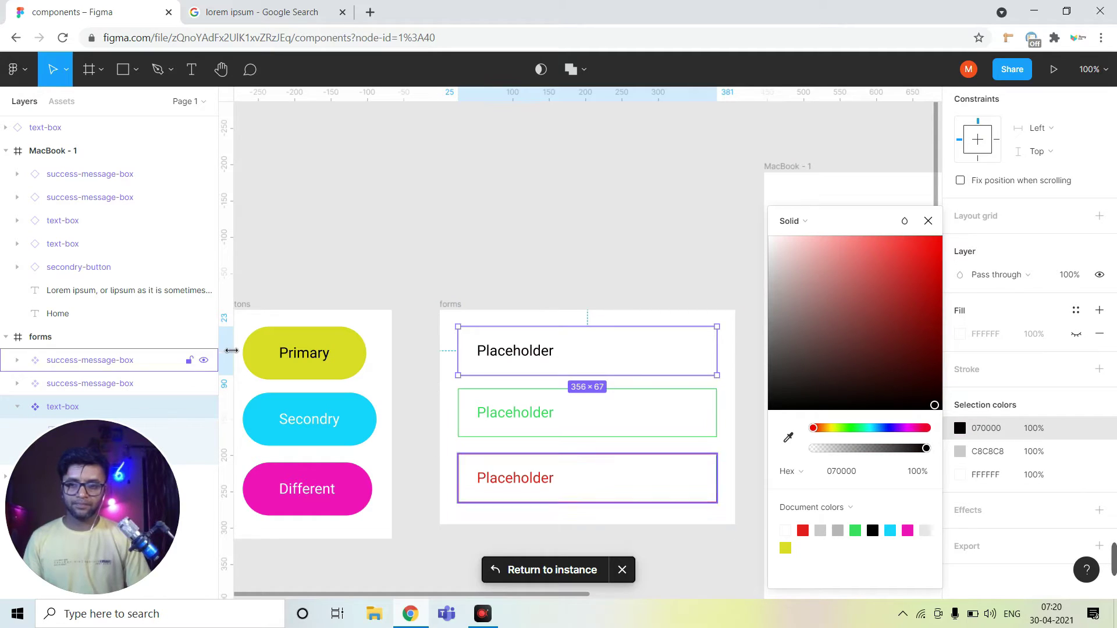
Step: Change Rectangle 1's border colour to near-black 050000
{"action": "left_click_drag", "start_coordinate": [64, 433], "coordinate": [55, 533]}
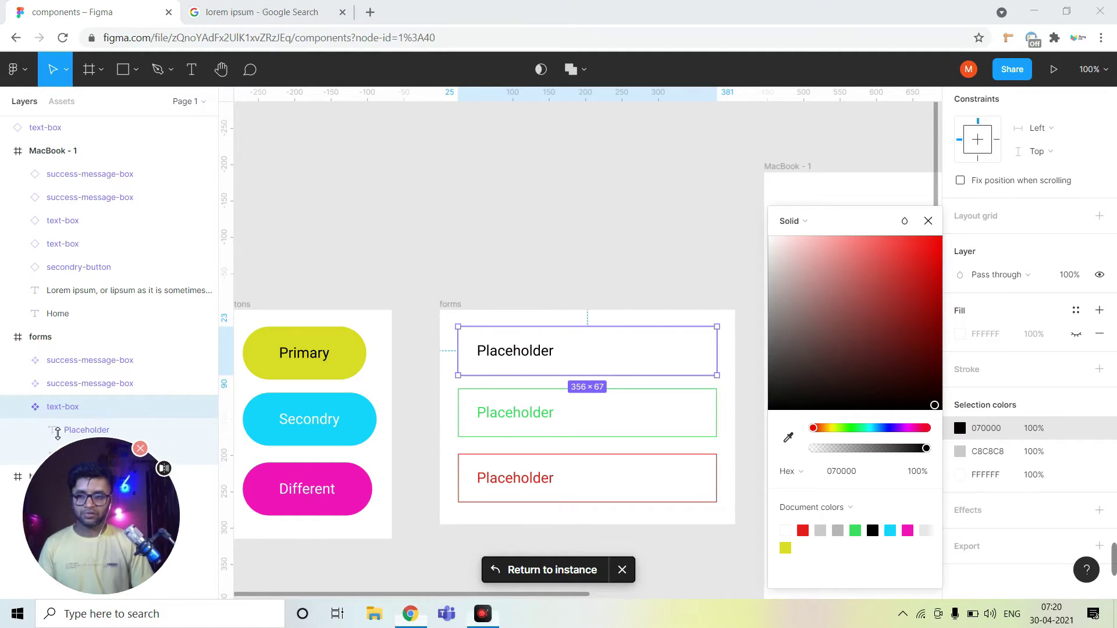
{"action": "left_click", "coordinate": [87, 429]}
{"action": "left_click", "coordinate": [106, 456]}
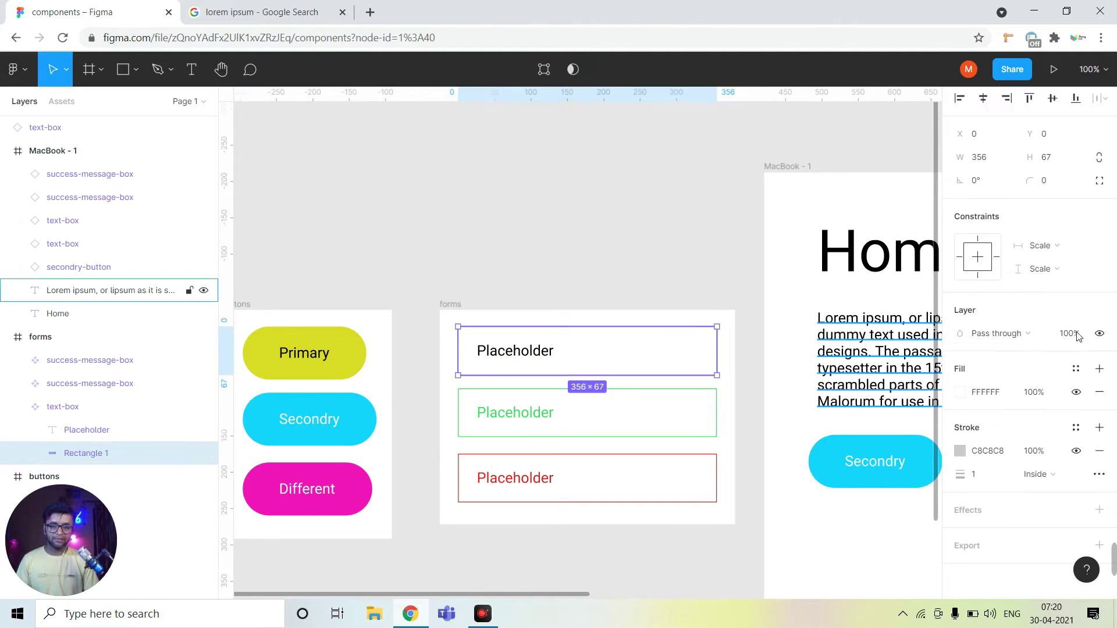
{"action": "left_click", "coordinate": [964, 454]}
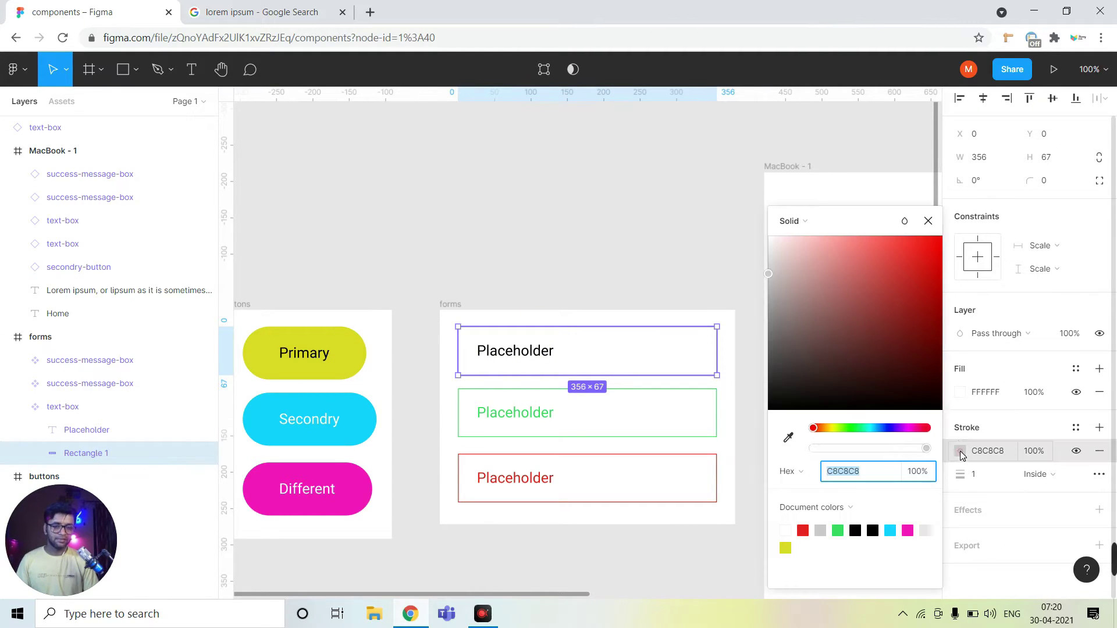
{"action": "left_click_drag", "start_coordinate": [892, 373], "coordinate": [927, 406]}
{"action": "key", "text": "Escape"}
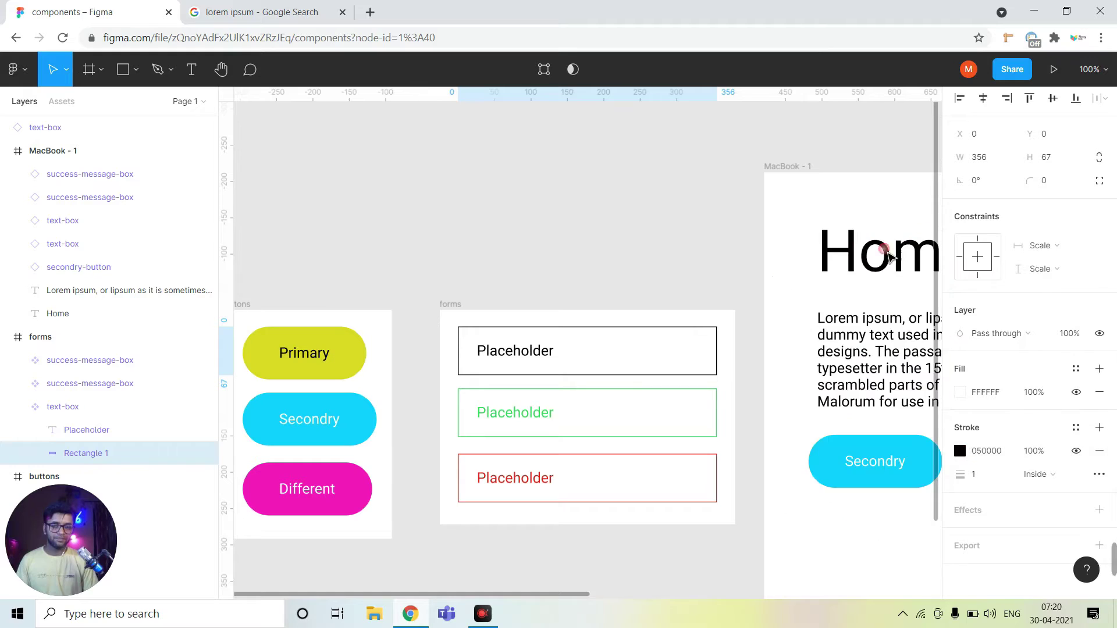
{"action": "left_click", "coordinate": [711, 281]}
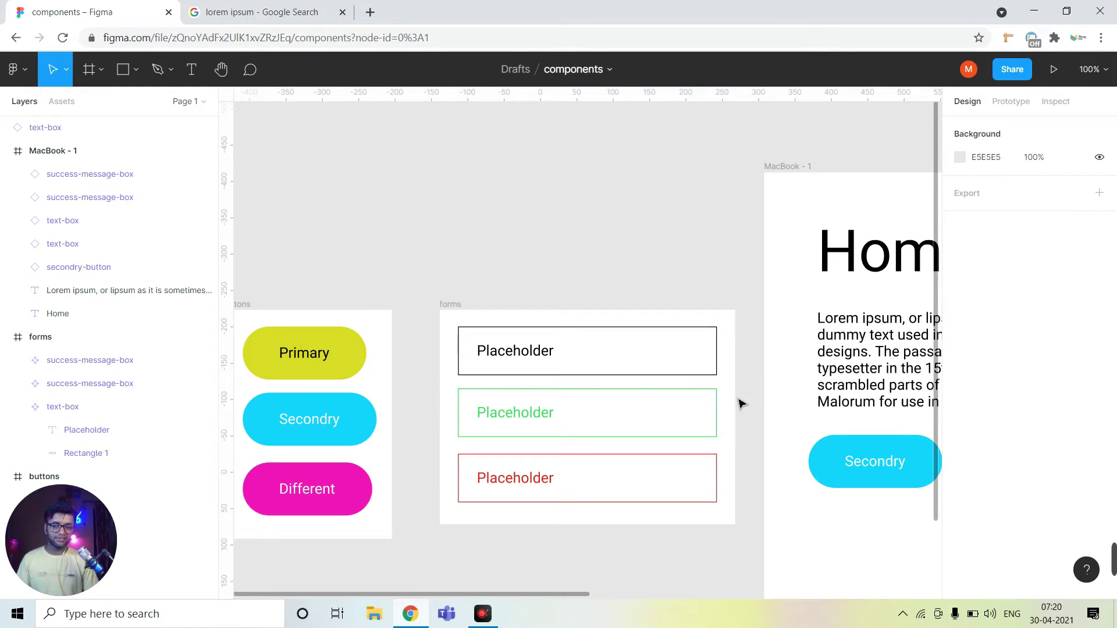
{"action": "scroll", "coordinate": [740, 403], "scroll_direction": "right", "scroll_amount": 10}
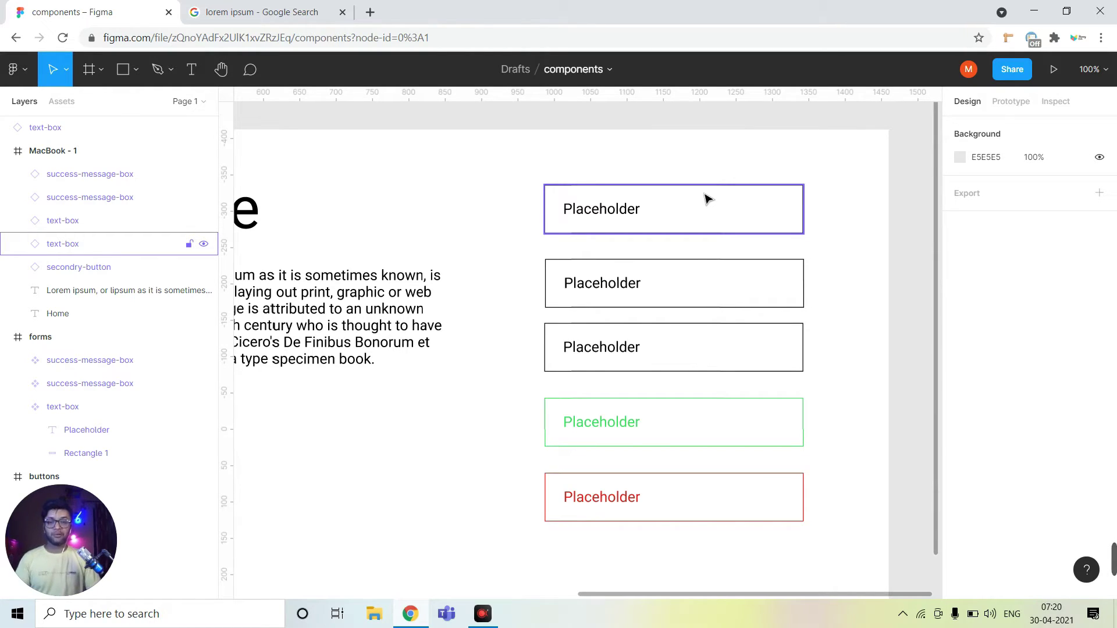
Step: Drag a Different button from local components below the red placeholder box
{"action": "left_click_drag", "start_coordinate": [612, 515], "coordinate": [697, 382]}
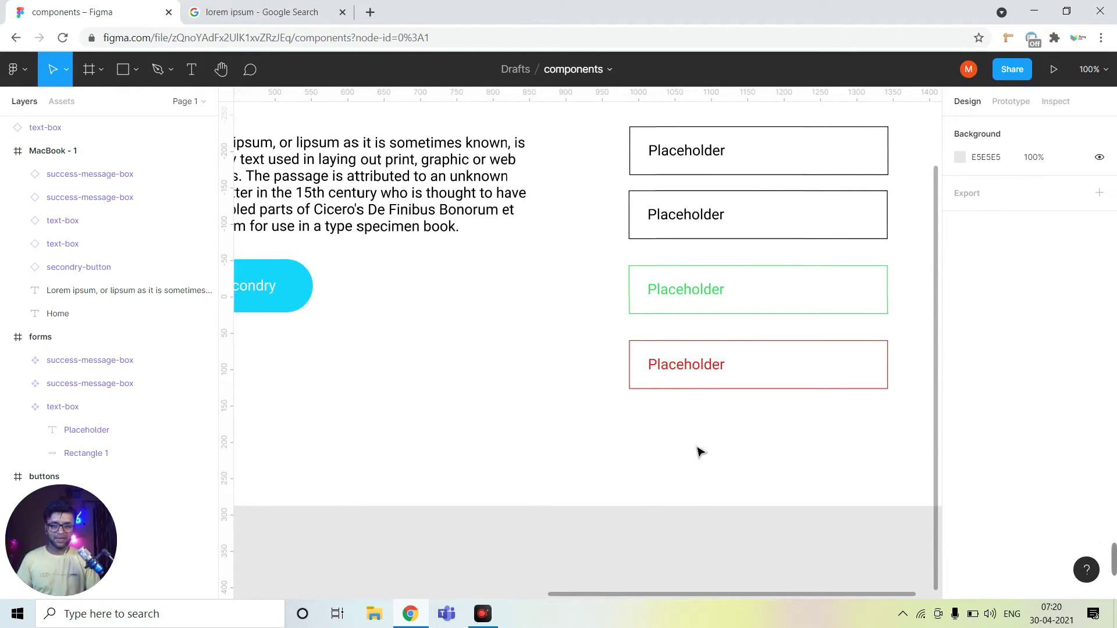
{"action": "left_click", "coordinate": [62, 102]}
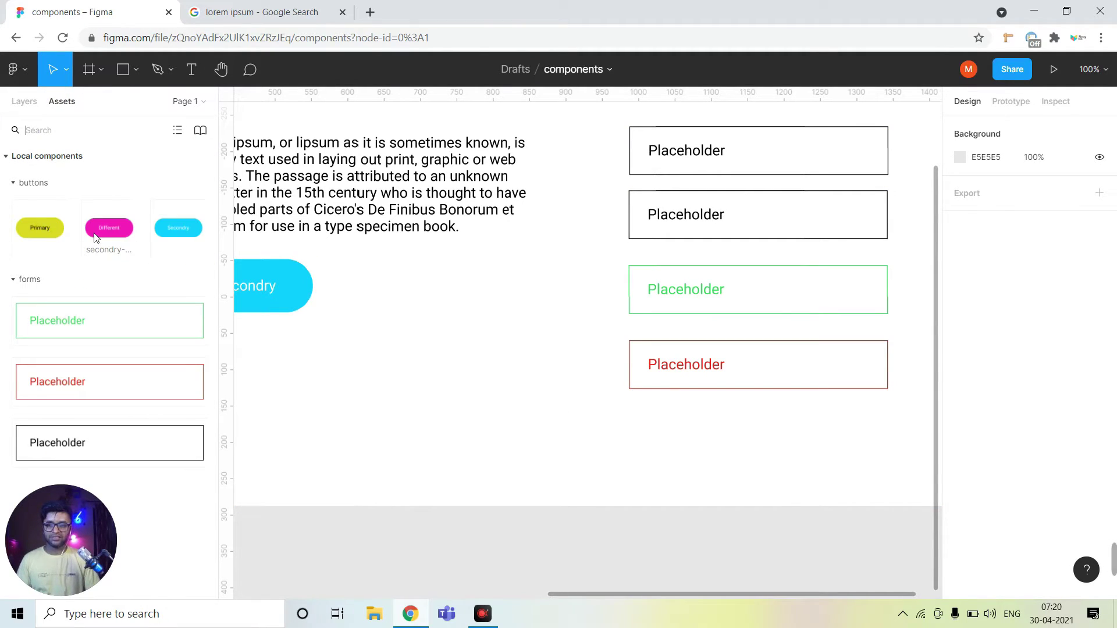
{"action": "left_click_drag", "start_coordinate": [95, 236], "coordinate": [689, 442]}
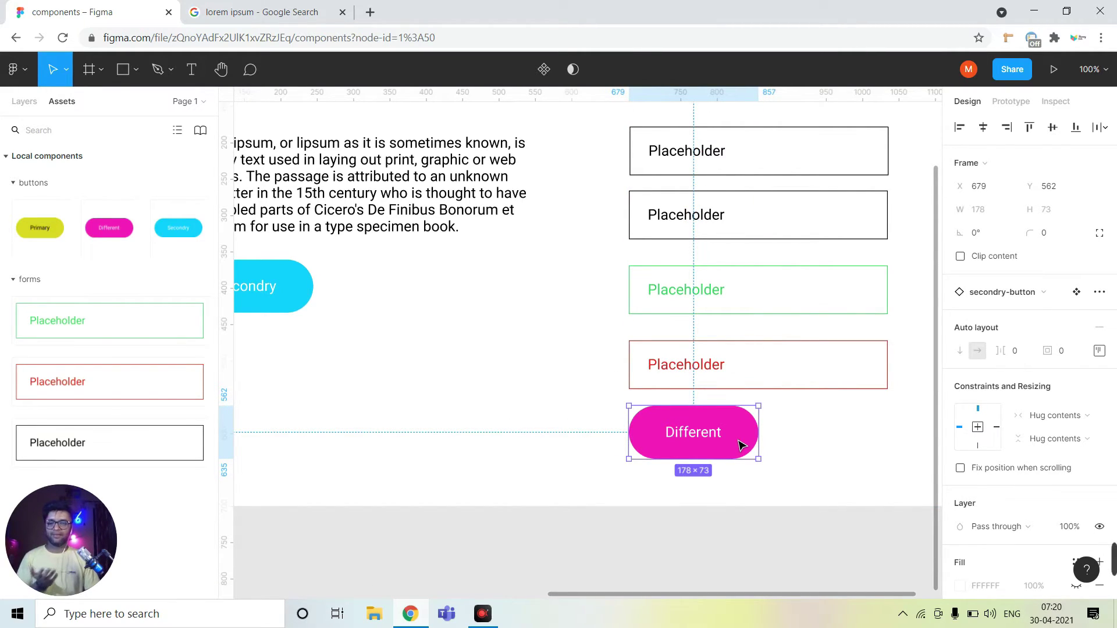
Step: Change the Different button main component's fill from magenta F612B7 to red F61212
{"action": "right_click", "coordinate": [738, 440]}
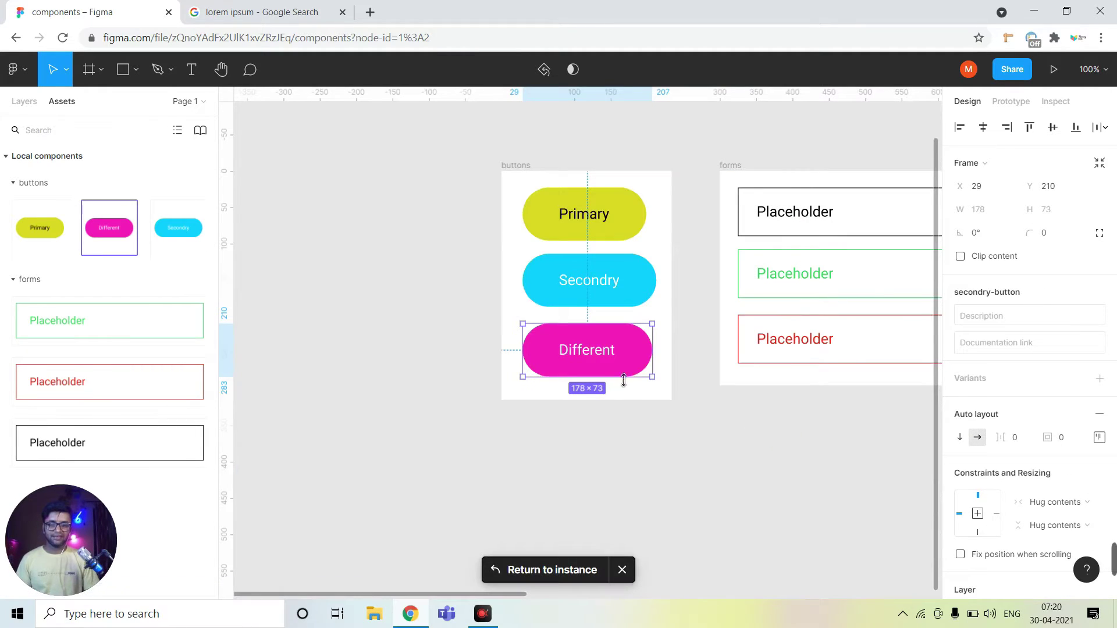
{"action": "scroll", "coordinate": [1010, 512], "scroll_direction": "down", "scroll_amount": 5}
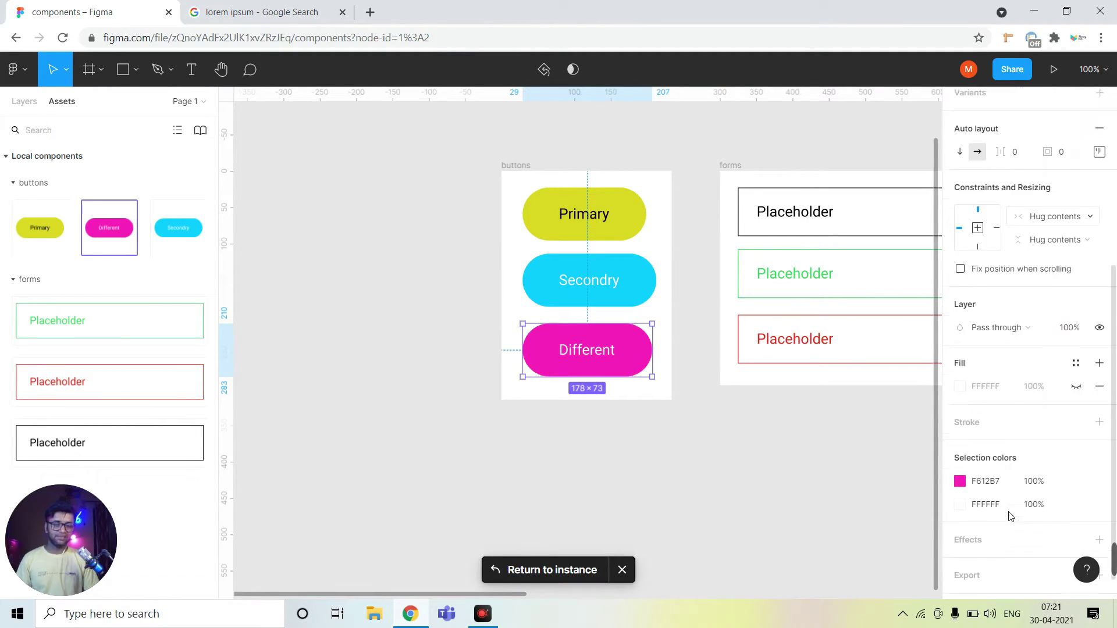
{"action": "left_click", "coordinate": [960, 476]}
{"action": "mouse_move", "coordinate": [898, 429]}
{"action": "left_mouse_down"}
{"action": "mouse_move", "coordinate": [827, 428]}
{"action": "mouse_move", "coordinate": [929, 429]}
{"action": "left_mouse_up"}
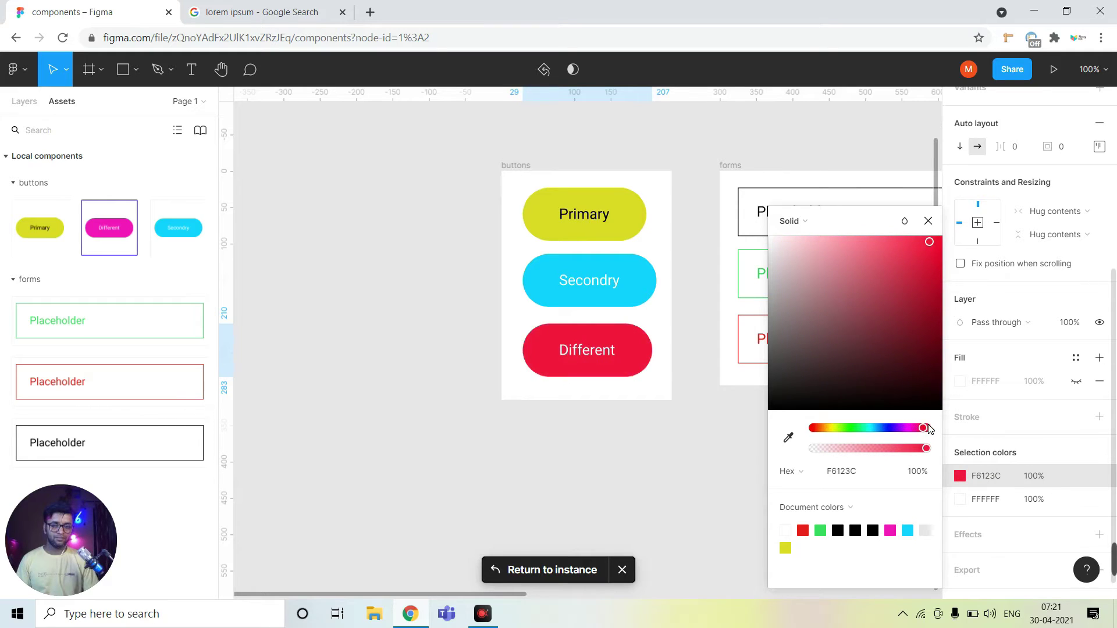
{"action": "left_click", "coordinate": [928, 220]}
{"action": "scroll", "coordinate": [558, 311], "scroll_direction": "right", "scroll_amount": 1}
{"action": "scroll", "coordinate": [558, 311], "scroll_direction": "right", "scroll_amount": 10}
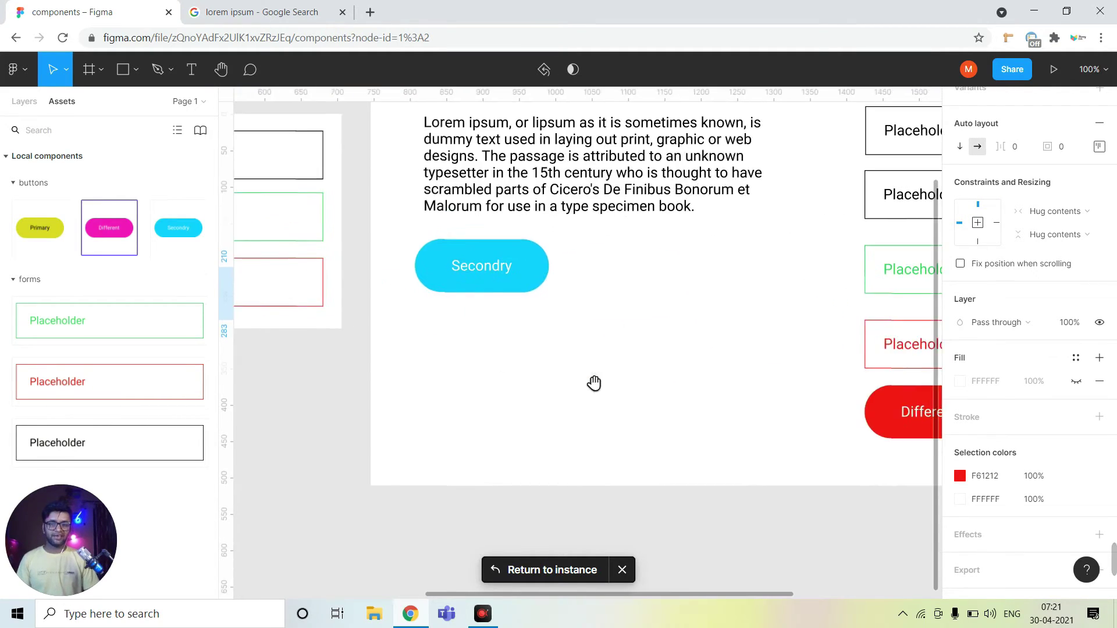
{"action": "scroll", "coordinate": [594, 382], "scroll_direction": "right", "scroll_amount": 5}
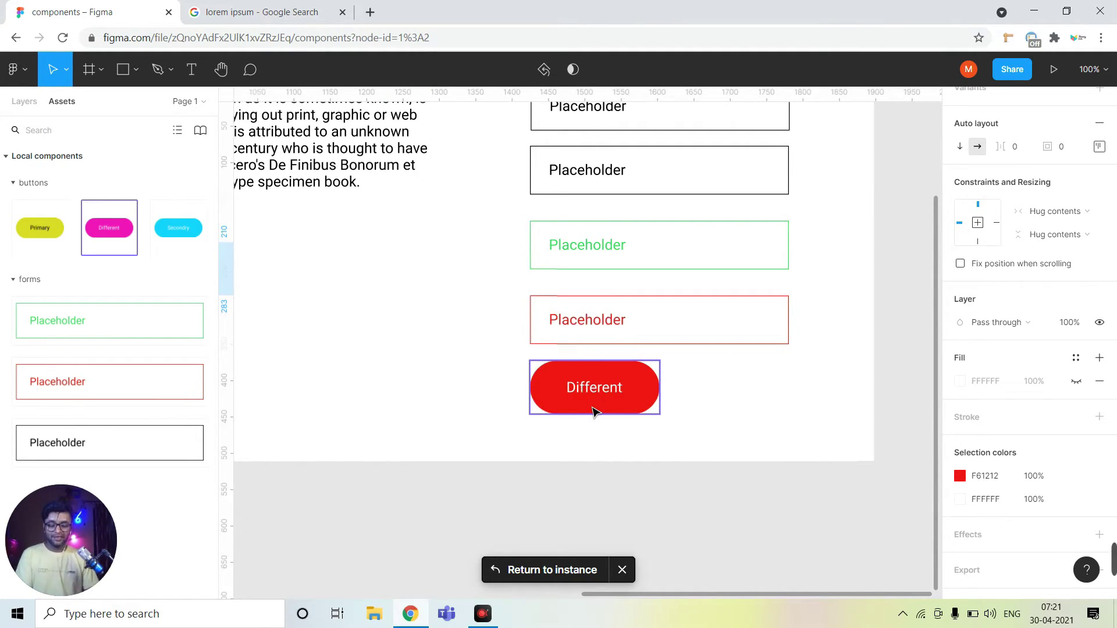
{"action": "key", "text": "minus"}
{"action": "scroll", "coordinate": [601, 382], "scroll_direction": "up", "scroll_amount": 3}
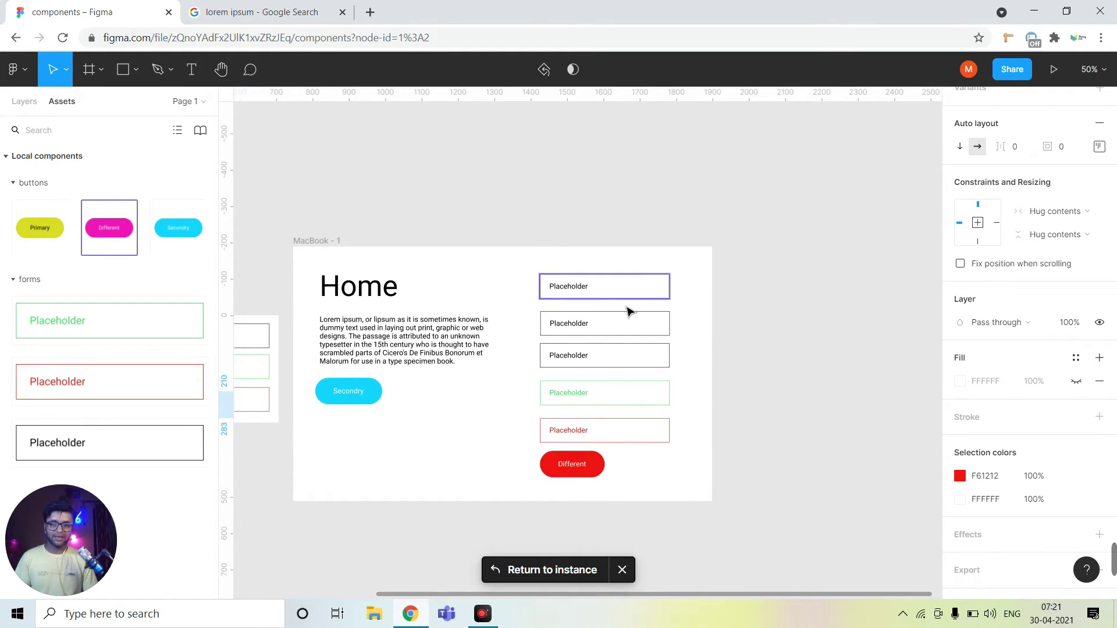
Step: Select the MacBook - 1 frame and list its child layers in the Layers panel
{"action": "scroll", "coordinate": [581, 317], "scroll_direction": "right", "scroll_amount": 3}
{"action": "scroll", "coordinate": [563, 337], "scroll_direction": "left", "scroll_amount": 2}
{"action": "scroll", "coordinate": [563, 349], "scroll_direction": "up", "scroll_amount": 1}
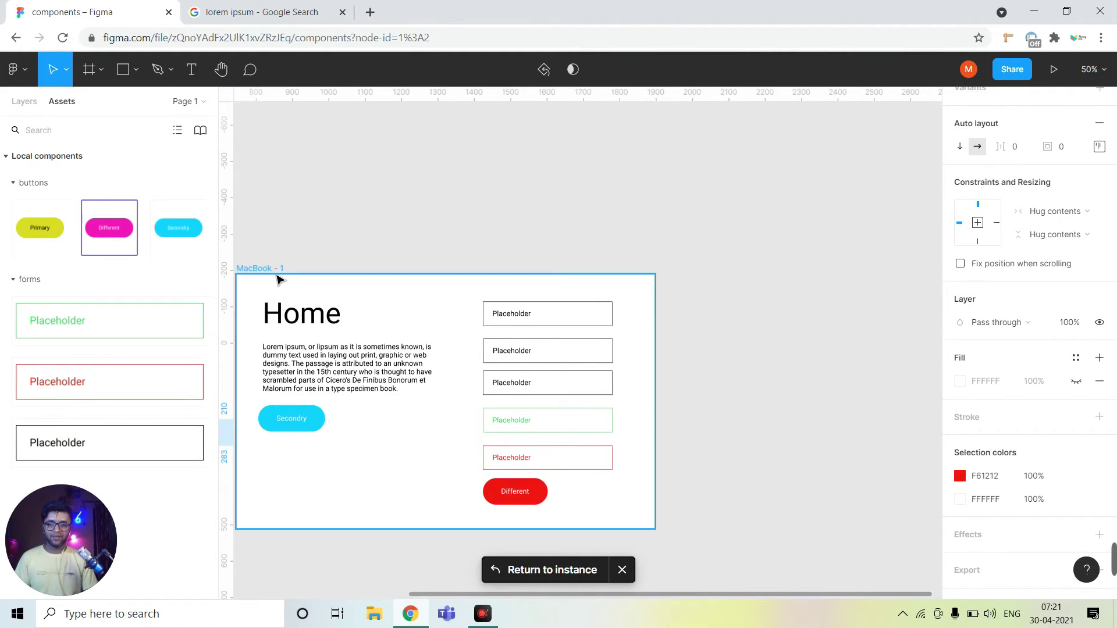
{"action": "left_click", "coordinate": [277, 279]}
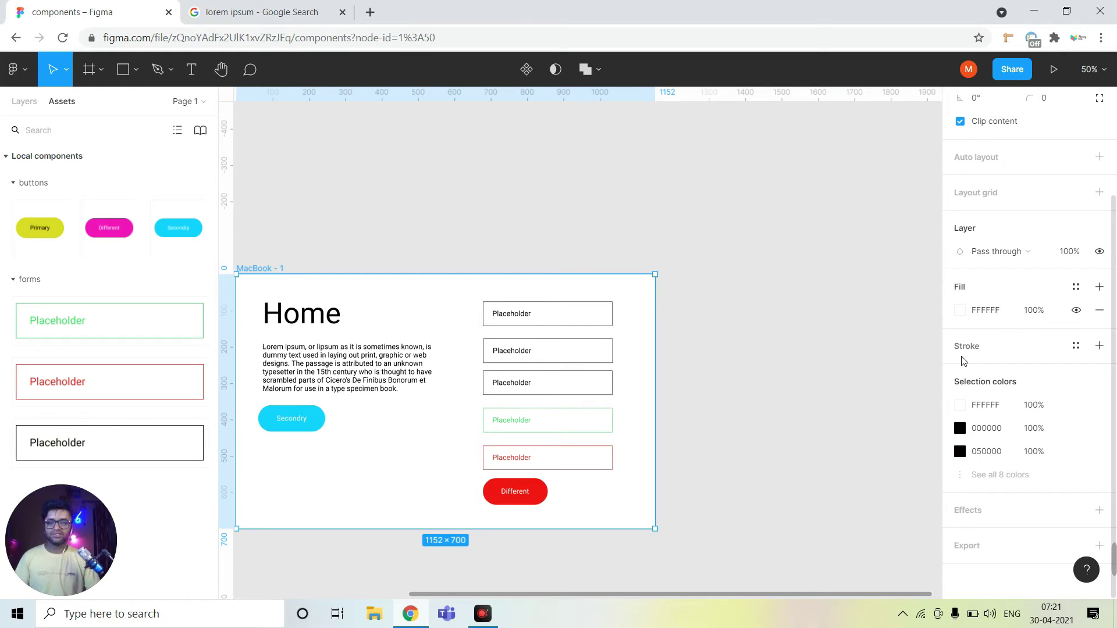
{"action": "scroll", "coordinate": [675, 412], "scroll_direction": "right", "scroll_amount": 5}
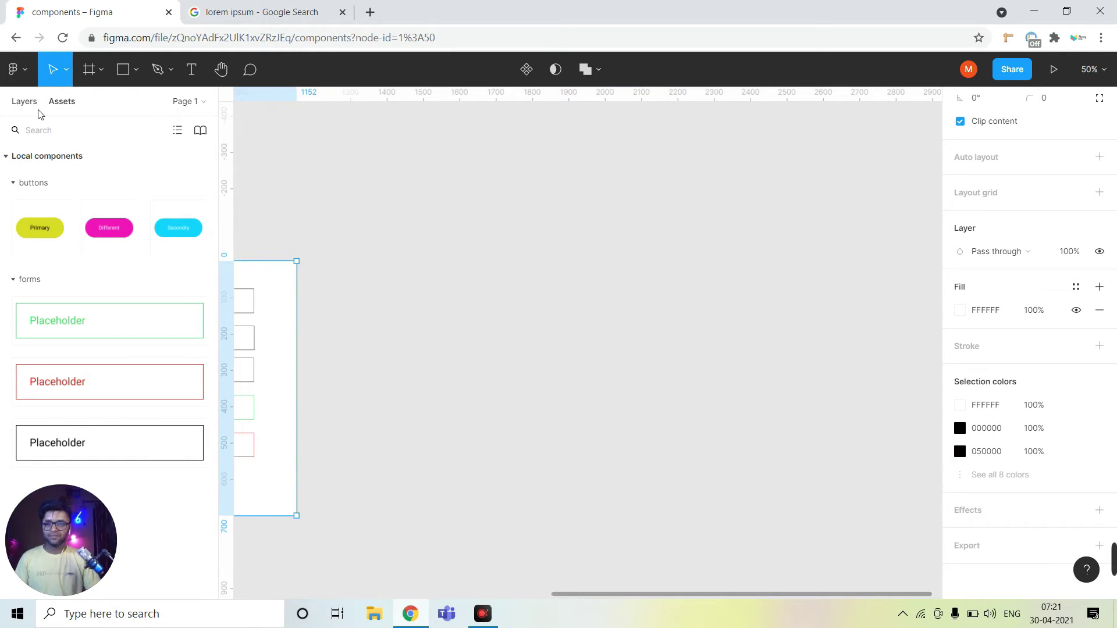
{"action": "left_click", "coordinate": [25, 102]}
{"action": "left_click", "coordinate": [58, 103]}
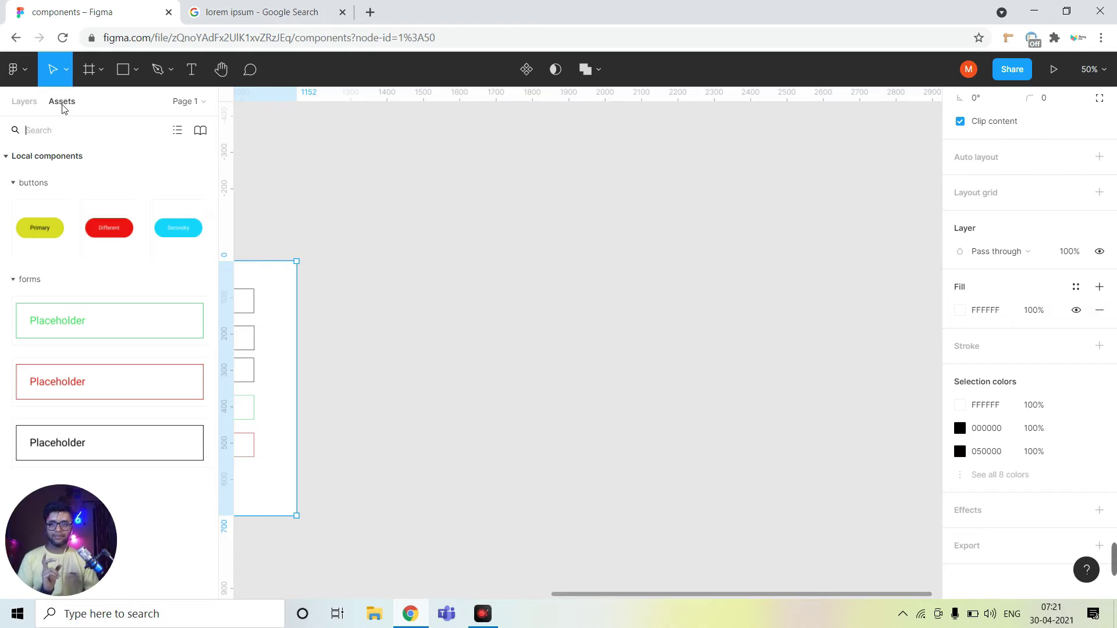
{"action": "left_click", "coordinate": [14, 103]}
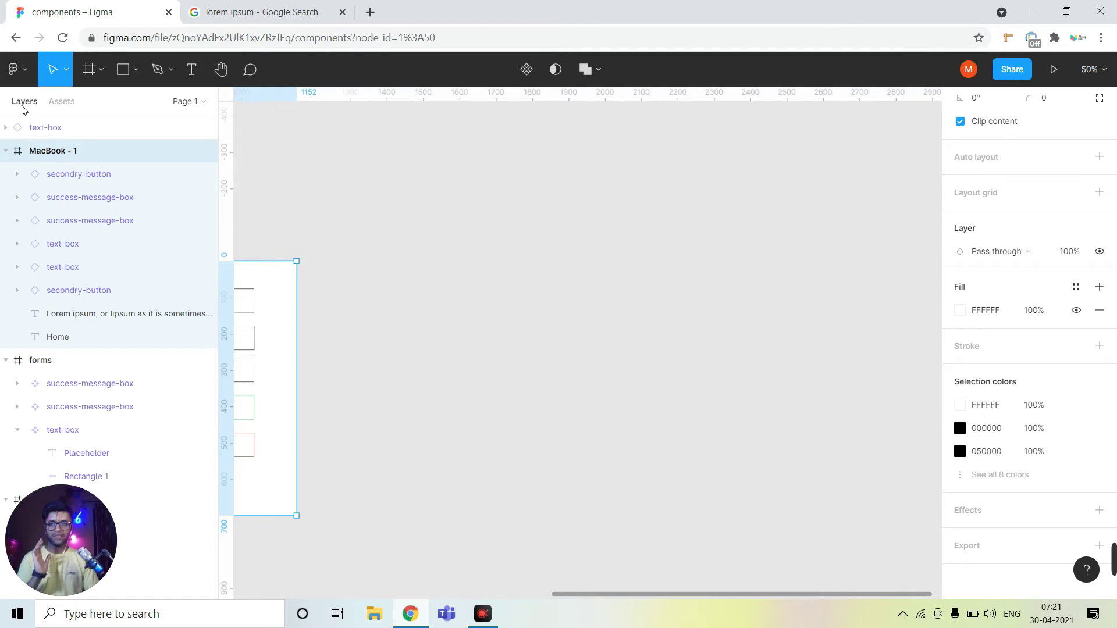
Step: Collapse the layer groups and rename the MacBook - 1 frame to 'home', fixing a typo
{"action": "left_click", "coordinate": [6, 152]}
{"action": "left_click", "coordinate": [6, 175]}
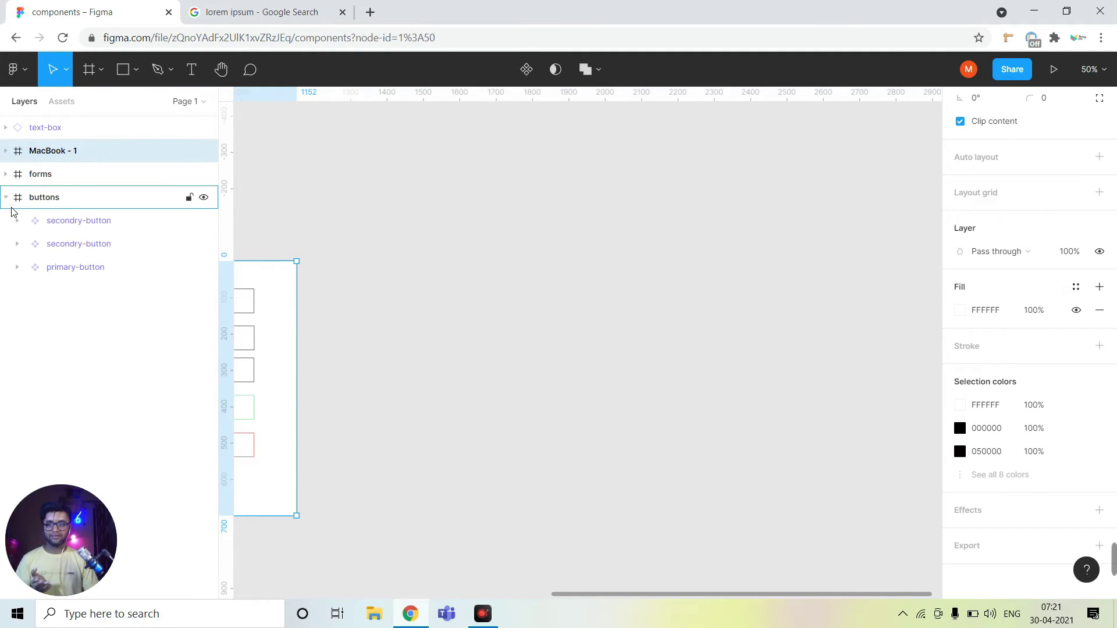
{"action": "left_click", "coordinate": [5, 197]}
{"action": "double_click", "coordinate": [67, 152]}
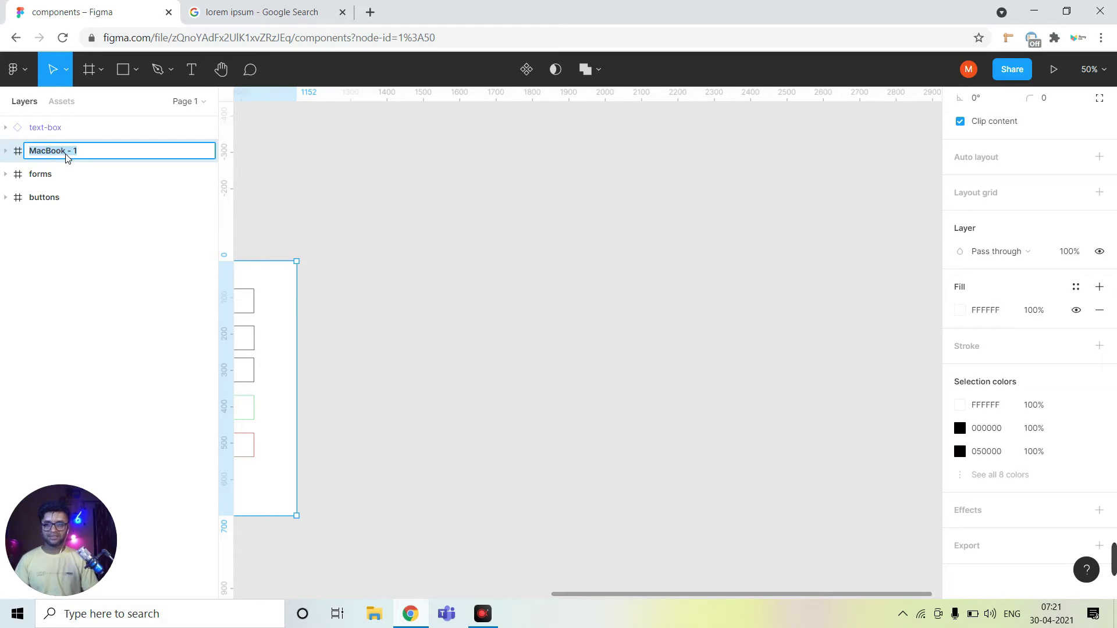
{"action": "type", "text": "ho"}
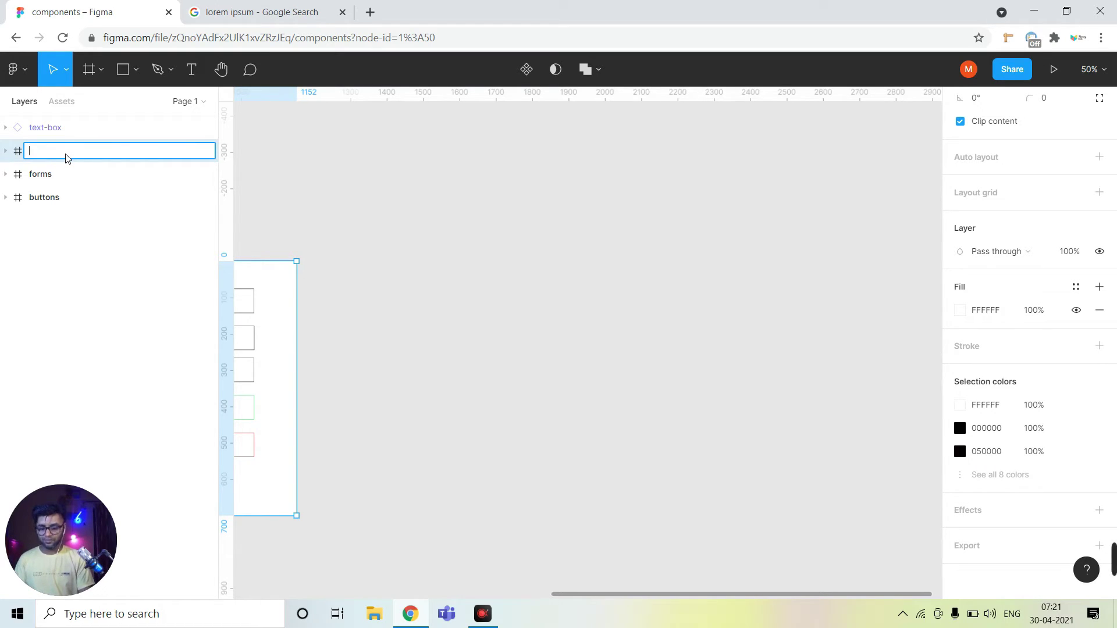
{"action": "type", "text": "me"}
{"action": "key", "text": "Return"}
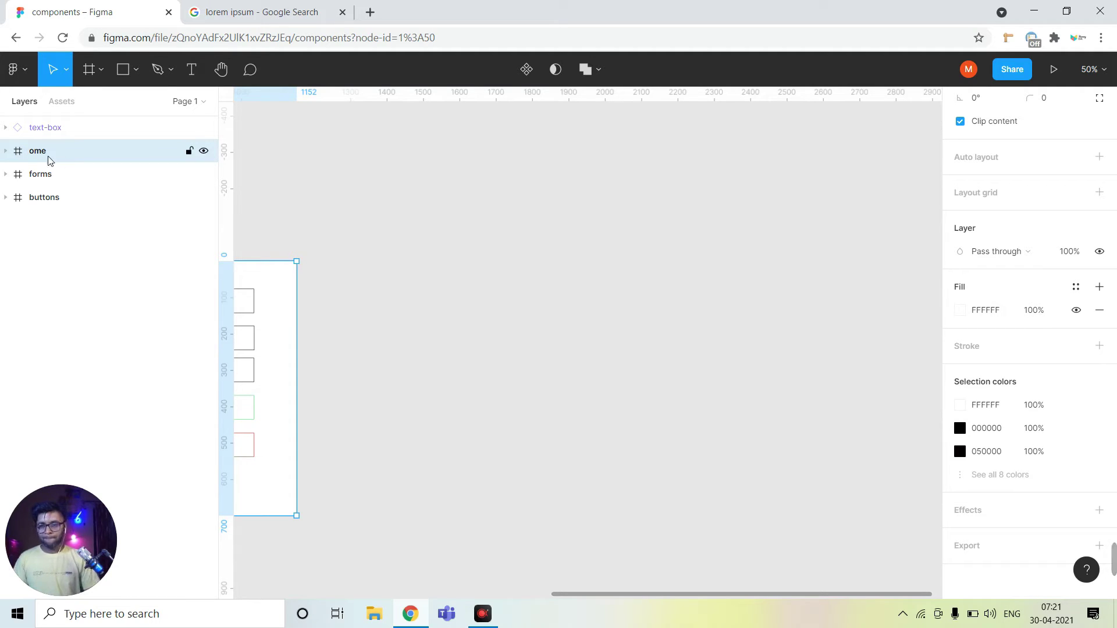
{"action": "double_click", "coordinate": [36, 153]}
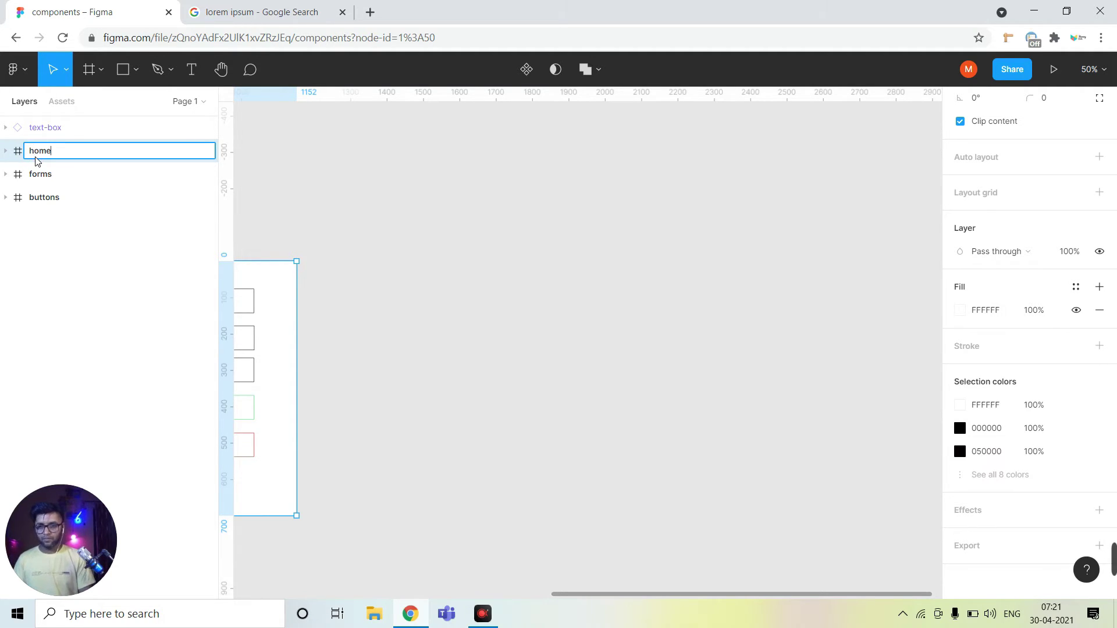
{"action": "key", "text": "Return"}
Step: Move the loose text-box layer inside the home frame
{"action": "left_click", "coordinate": [6, 152]}
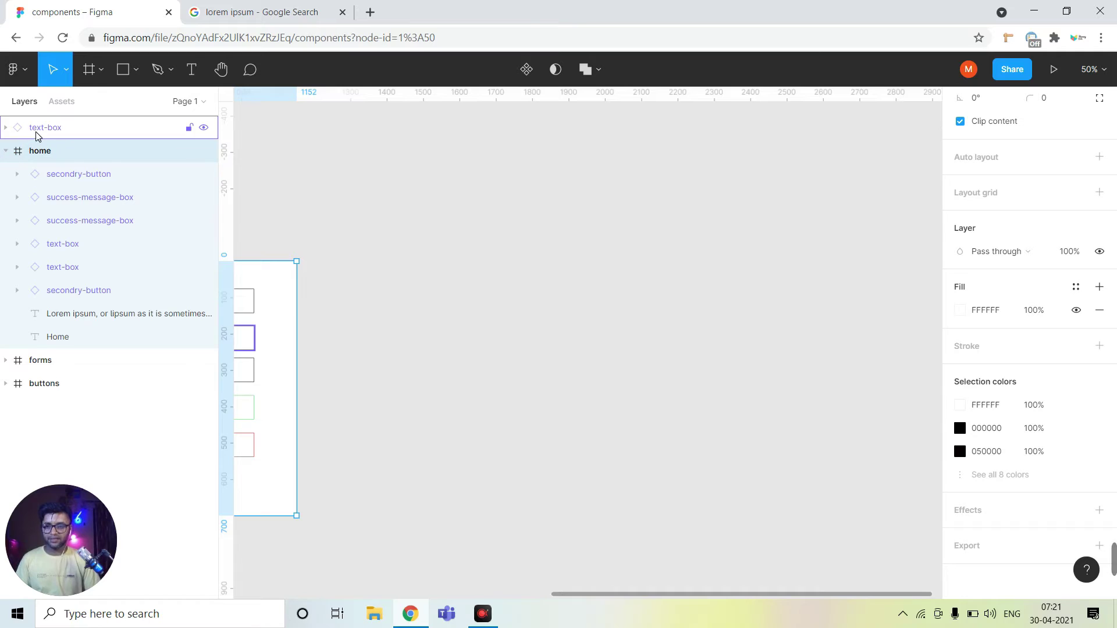
{"action": "left_click_drag", "start_coordinate": [37, 135], "coordinate": [60, 172]}
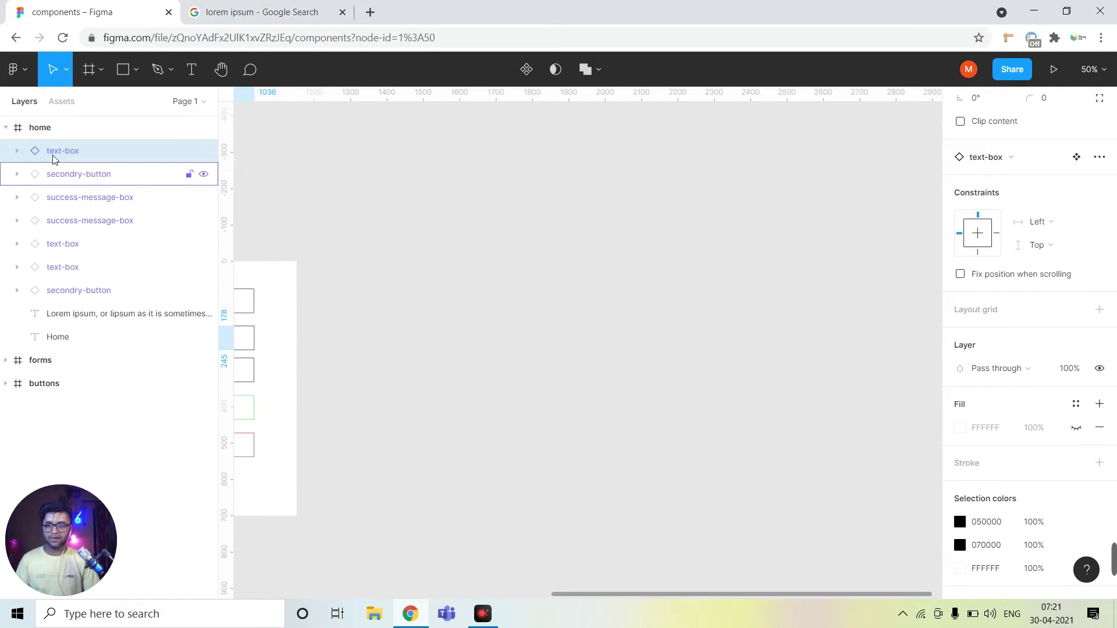
{"action": "left_click", "coordinate": [6, 127]}
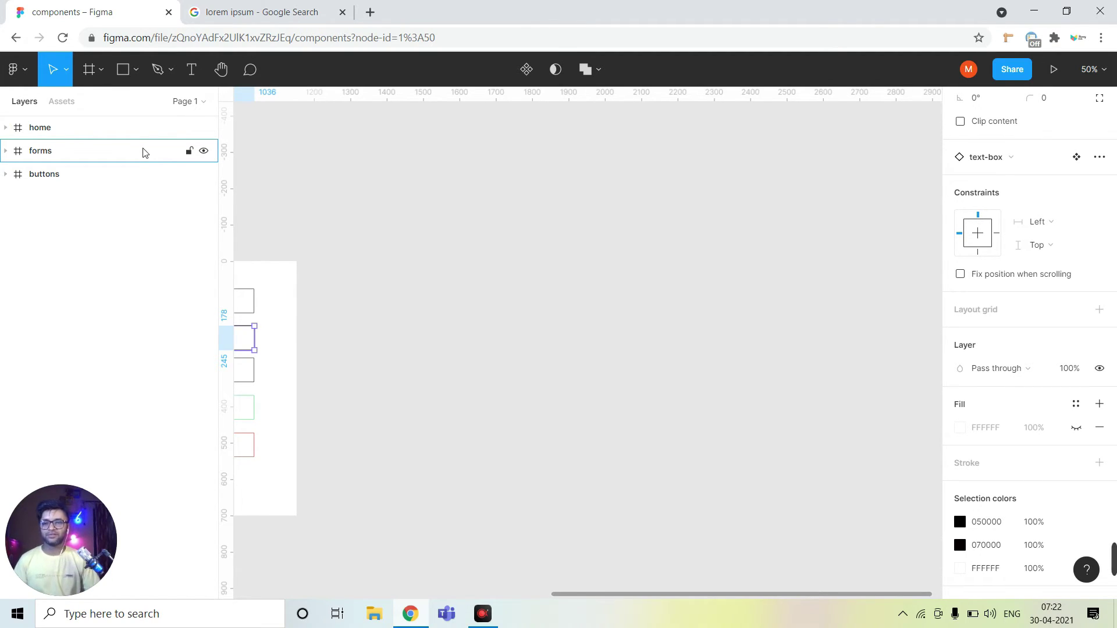
Step: Add a MacBook-preset frame beside the home frame
{"action": "left_click", "coordinate": [97, 80]}
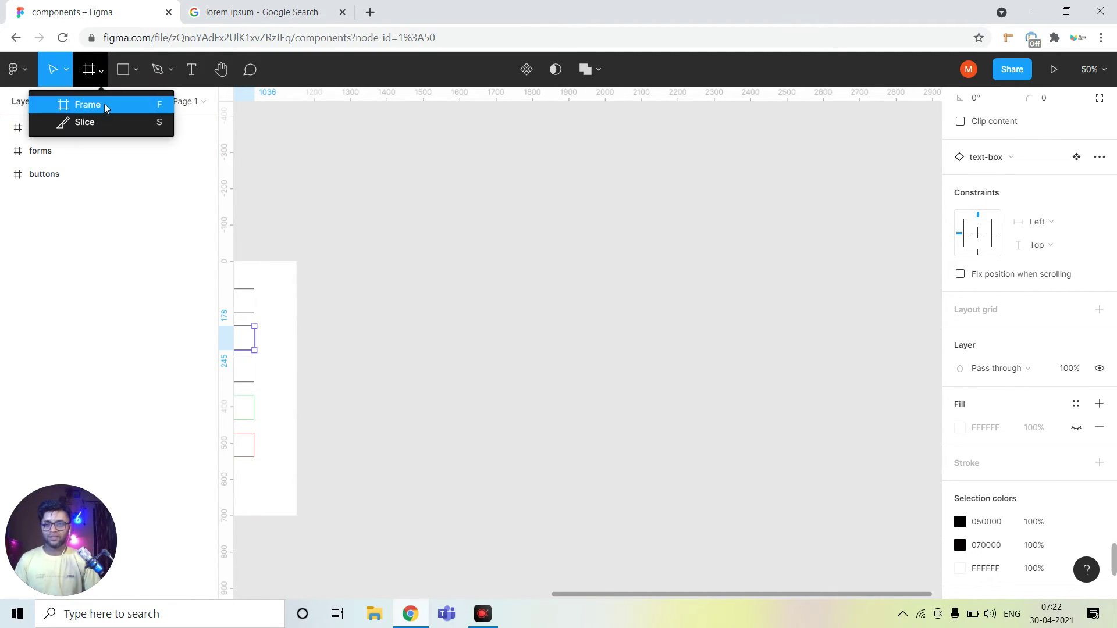
{"action": "left_click", "coordinate": [105, 107]}
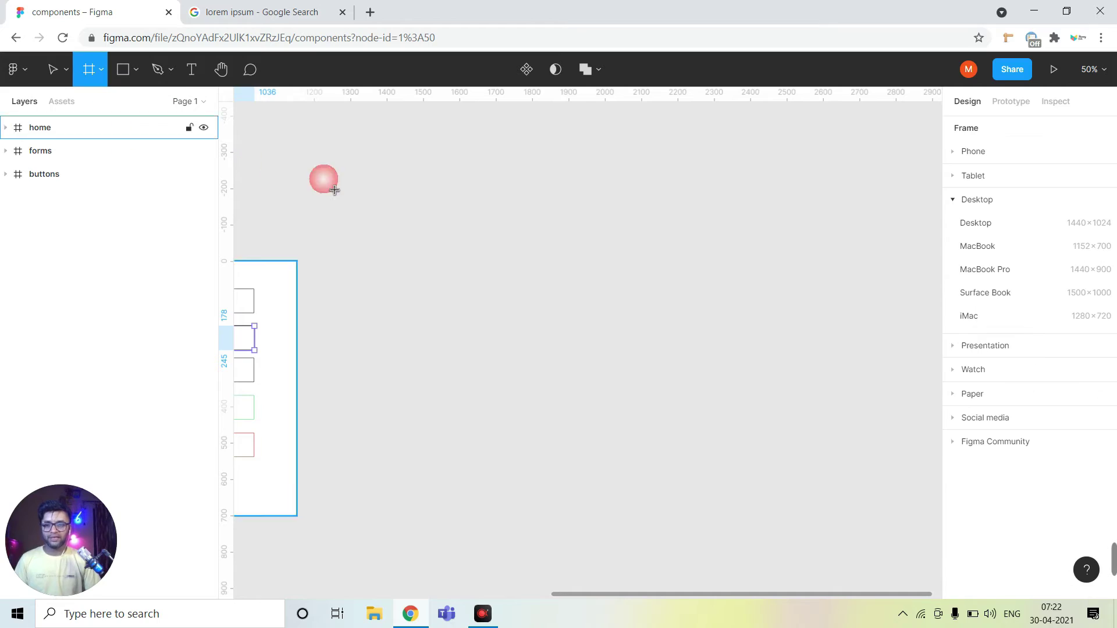
{"action": "left_click", "coordinate": [1041, 247]}
{"action": "left_click_drag", "start_coordinate": [570, 318], "coordinate": [539, 362]}
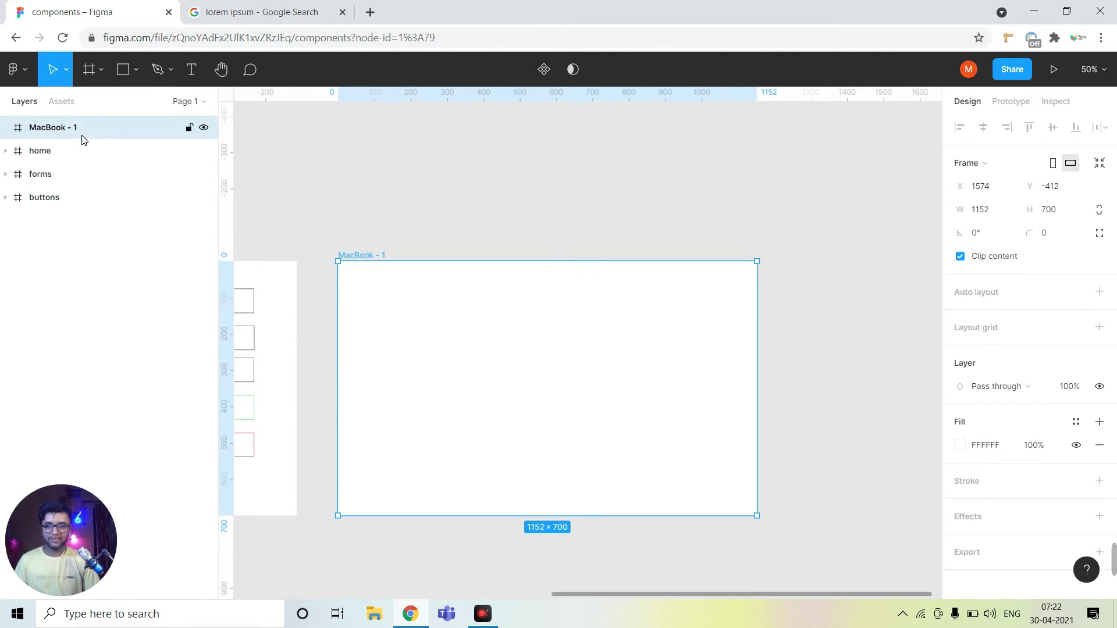
Step: Rename the new frame 'chat' and narrow it to 764 × 700
{"action": "double_click", "coordinate": [58, 134]}
{"action": "type", "text": "chat"}
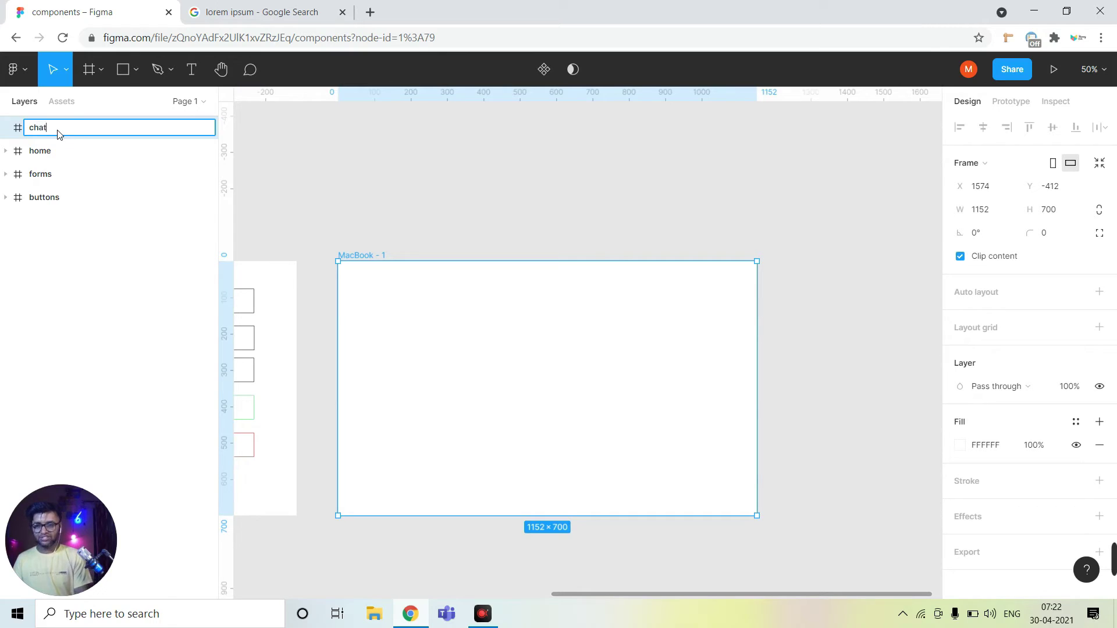
{"action": "key", "text": "Return"}
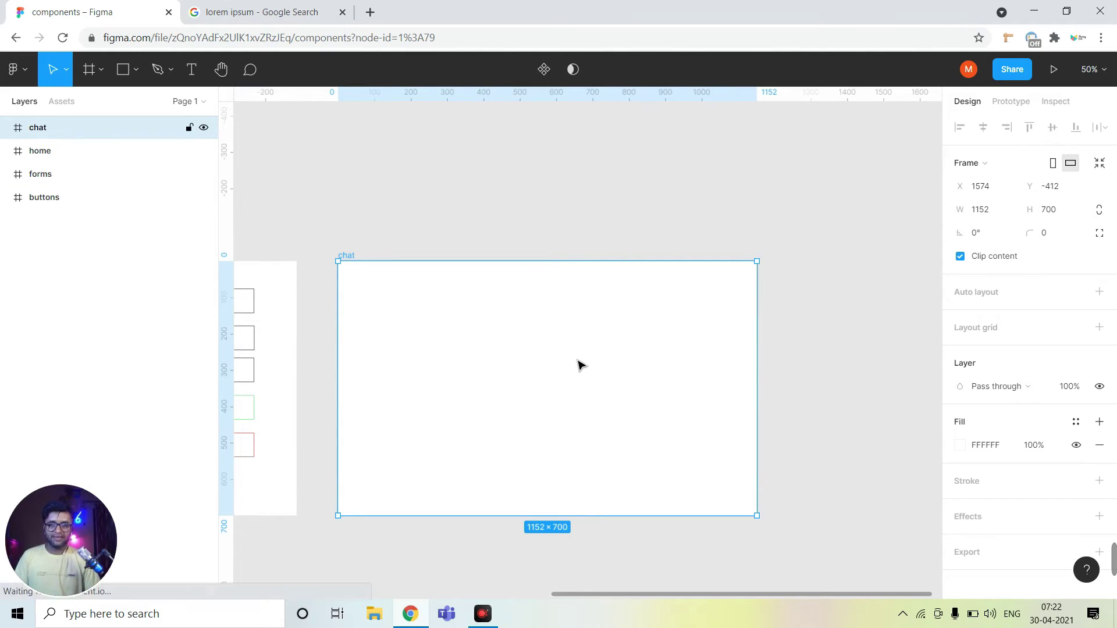
{"action": "left_click_drag", "start_coordinate": [772, 372], "coordinate": [618, 371]}
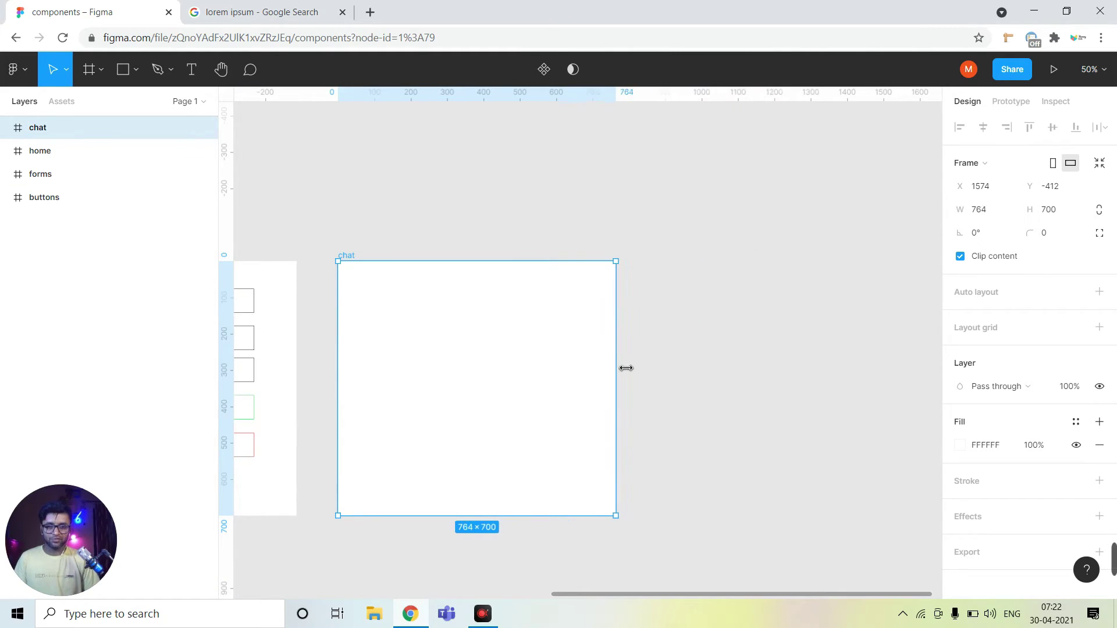
{"action": "left_click", "coordinate": [634, 373]}
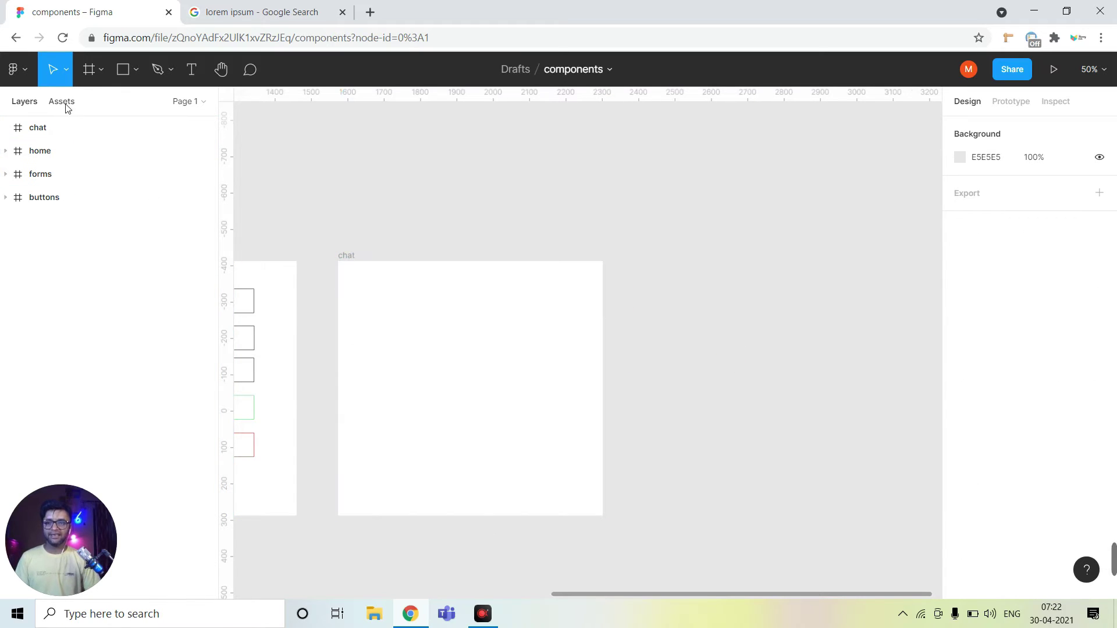
Step: Draw a grey rectangle near the top of the chat frame
{"action": "left_click", "coordinate": [136, 70]}
{"action": "left_click", "coordinate": [136, 105]}
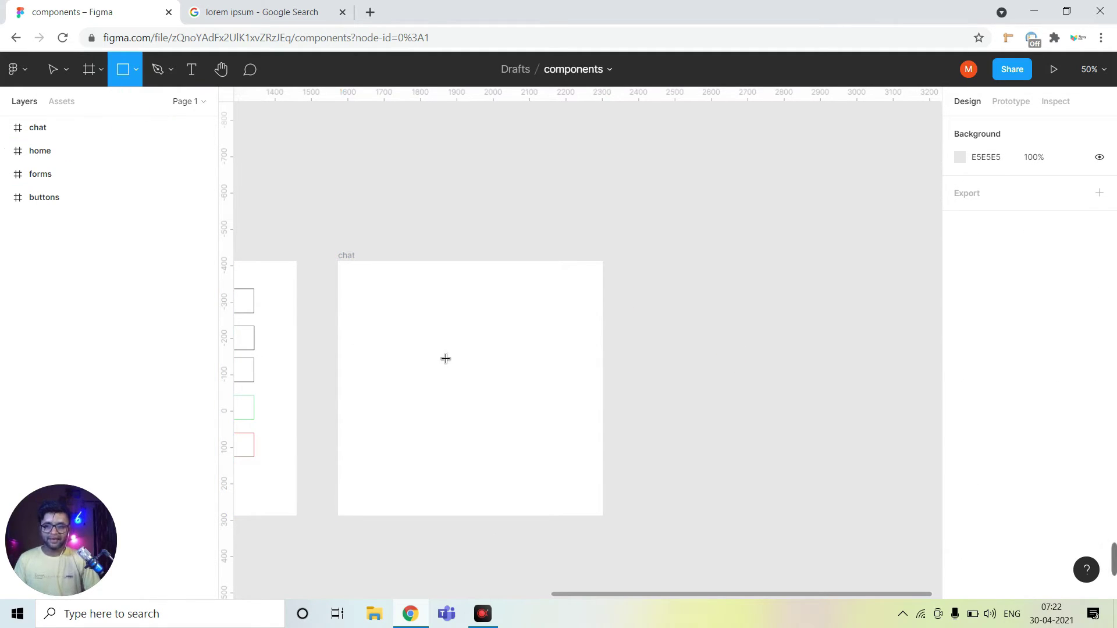
{"action": "left_click_drag", "start_coordinate": [354, 283], "coordinate": [587, 347]}
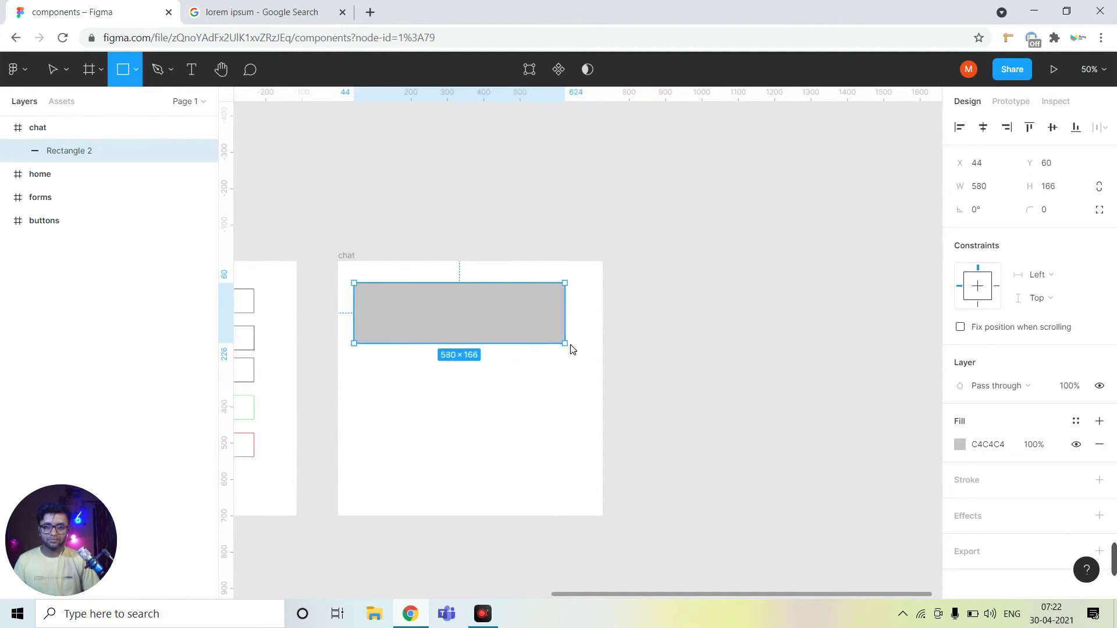
{"action": "key", "text": "v"}
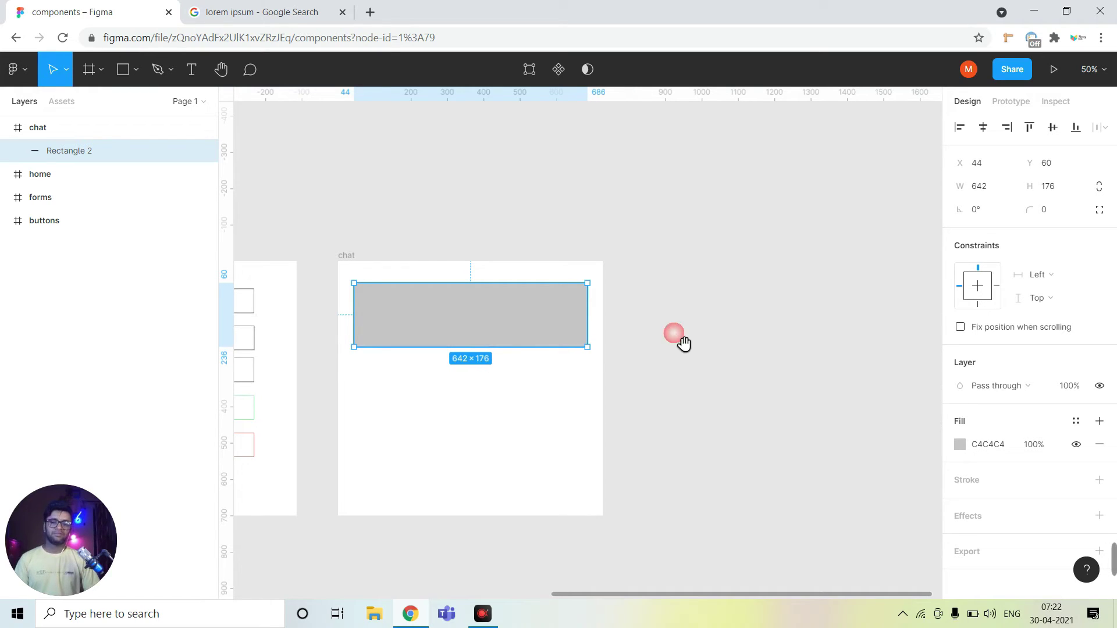
{"action": "left_click", "coordinate": [692, 336]}
{"action": "left_click", "coordinate": [461, 316]}
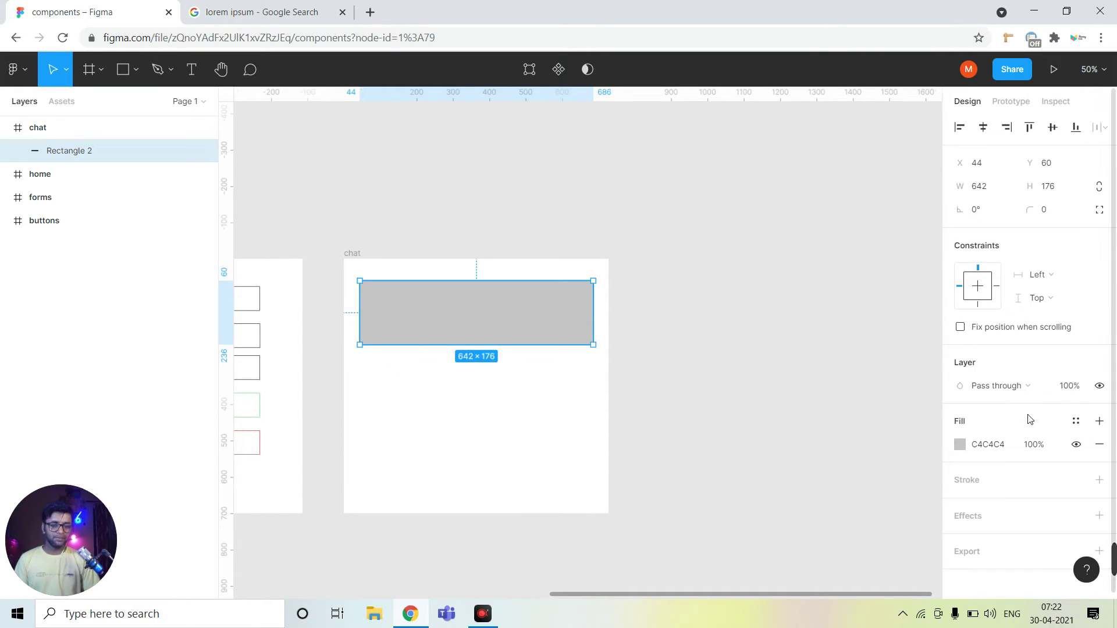
Step: Round the rectangle's corners to 18 and nudge it up to Y 54
{"action": "left_click", "coordinate": [1043, 210]}
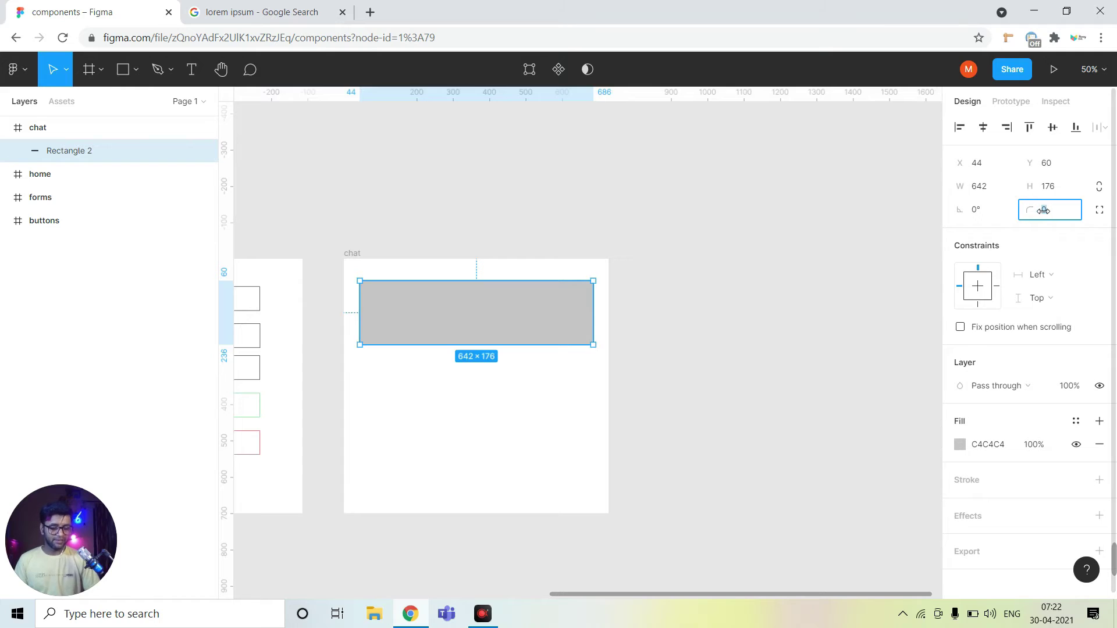
{"action": "type", "text": "10"}
{"action": "type", "text": "12"}
{"action": "key", "text": "Return"}
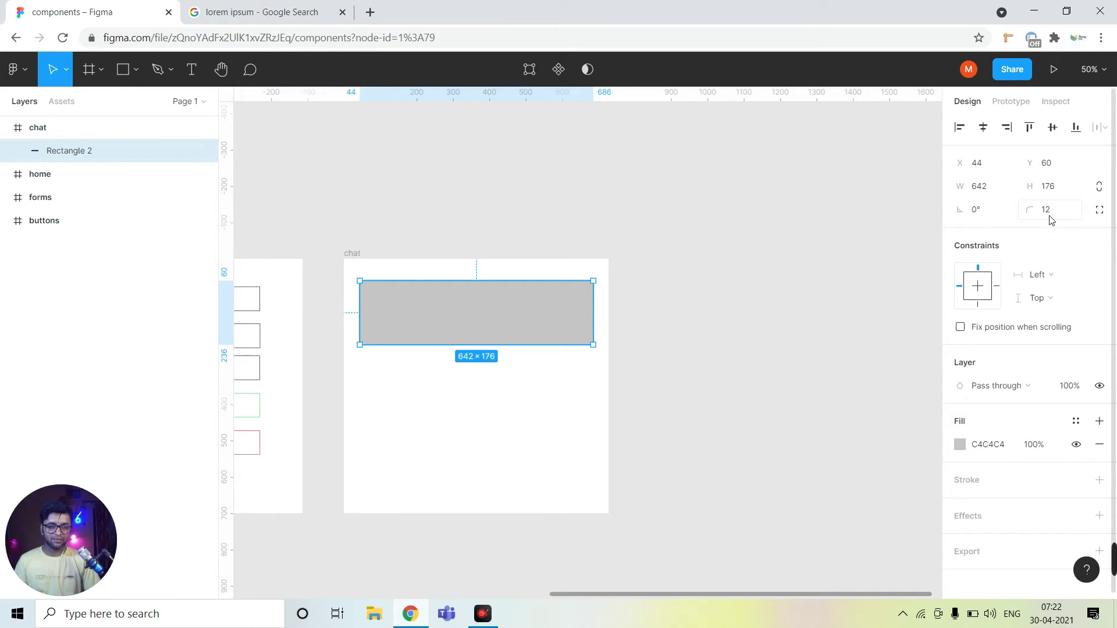
{"action": "left_click", "coordinate": [1041, 216]}
{"action": "type", "text": "18"}
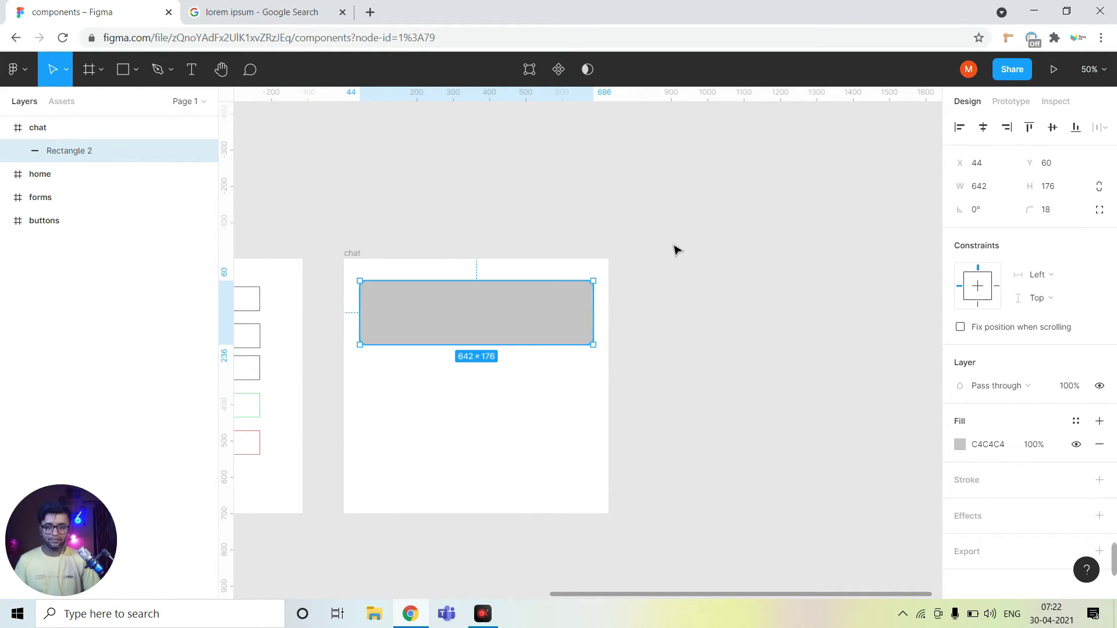
{"action": "left_click", "coordinate": [485, 433]}
{"action": "left_click", "coordinate": [480, 343]}
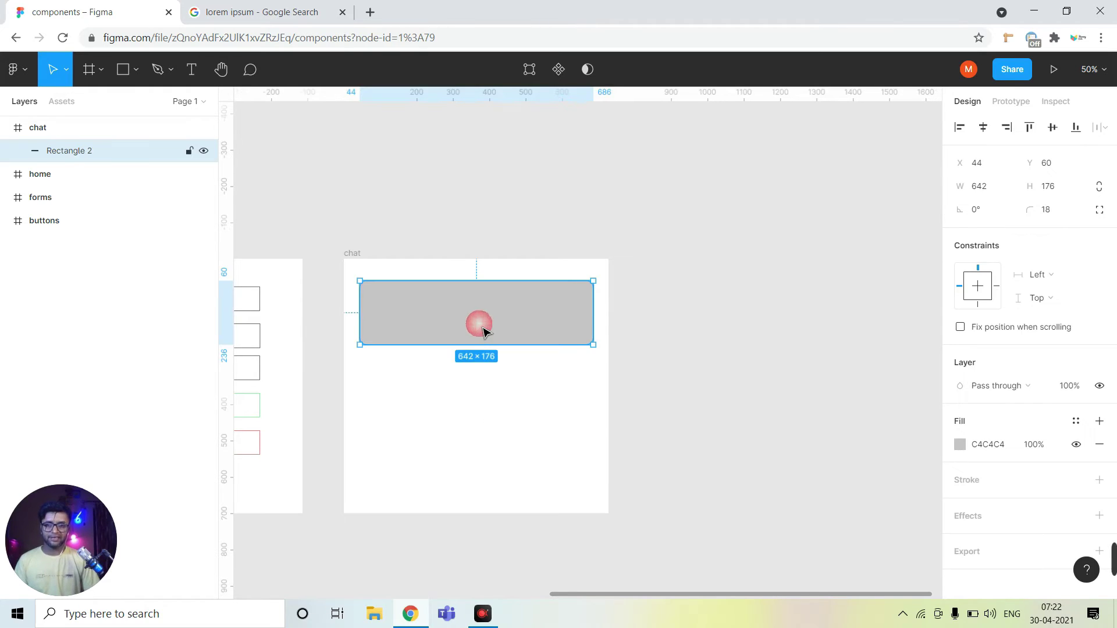
{"action": "key", "text": "Up"}
{"action": "key", "text": "Up"}
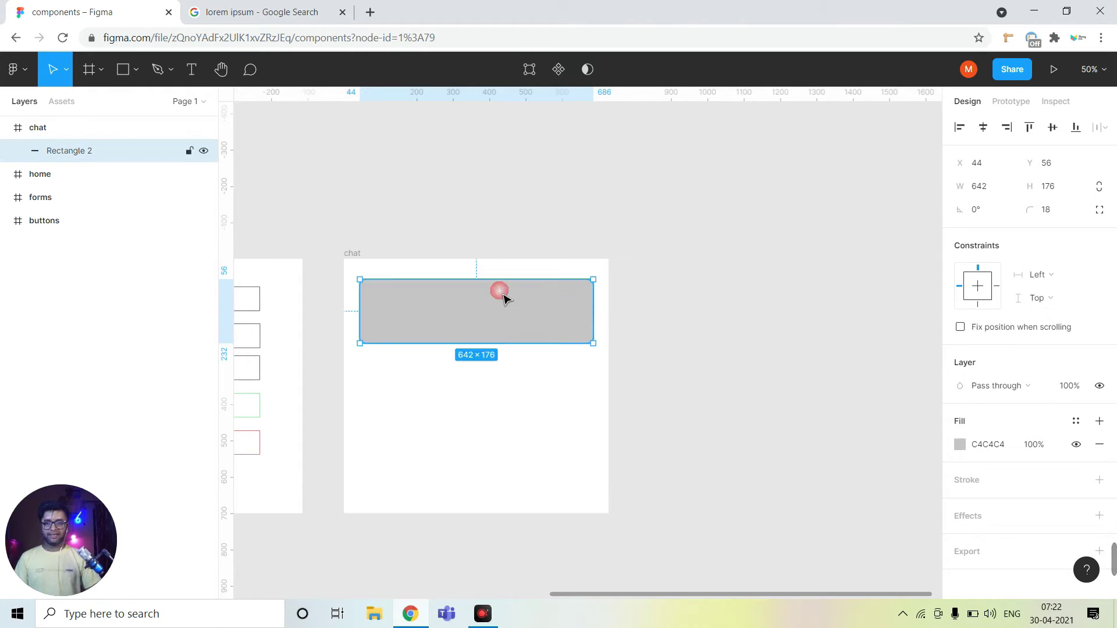
{"action": "key", "text": "Up"}
{"action": "key", "text": "Up"}
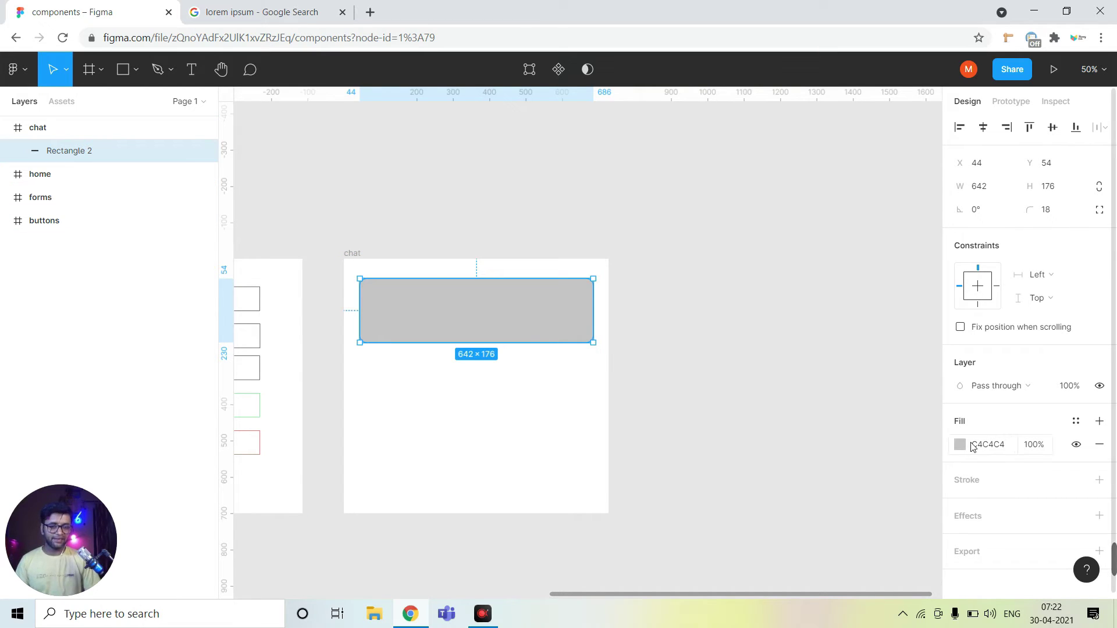
Step: Change the rectangle's fill to white FFFFFF
{"action": "left_click", "coordinate": [960, 445]}
{"action": "left_click_drag", "start_coordinate": [890, 368], "coordinate": [725, 162]}
{"action": "key", "text": "Return"}
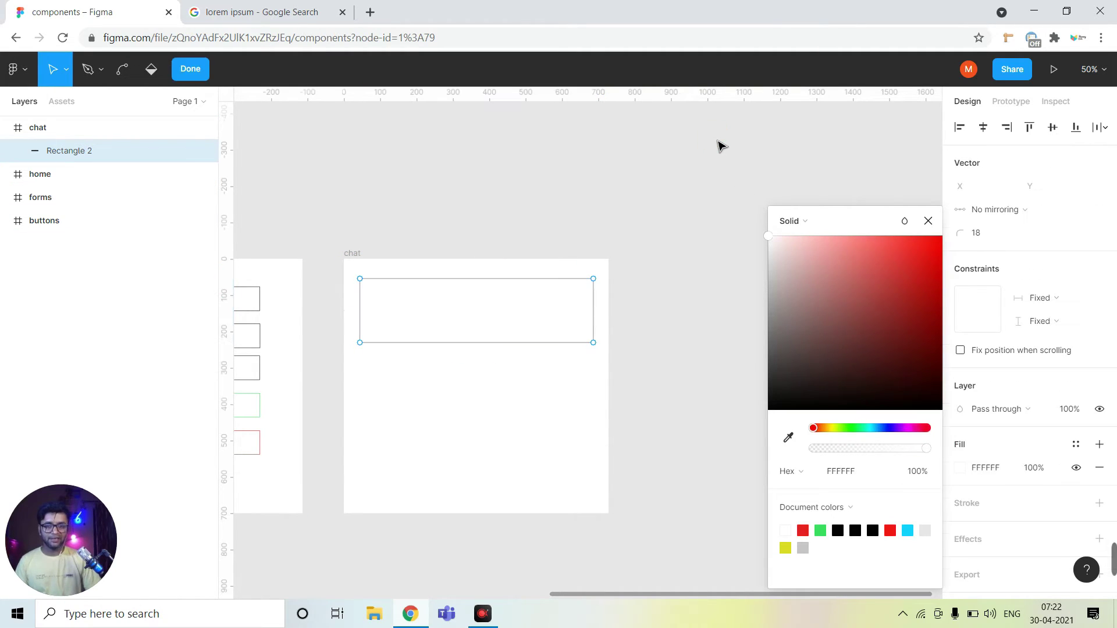
{"action": "left_click", "coordinate": [929, 222]}
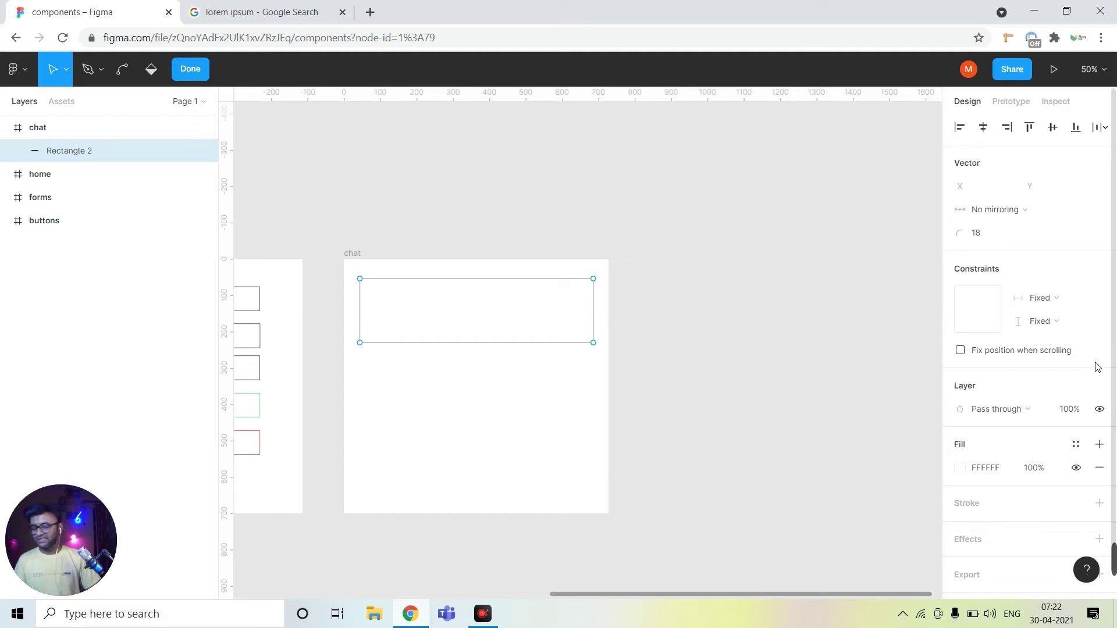
Step: Add a drop shadow effect to the white rectangle
{"action": "scroll", "coordinate": [1098, 366], "scroll_direction": "down", "scroll_amount": 1}
{"action": "left_click", "coordinate": [1099, 510]}
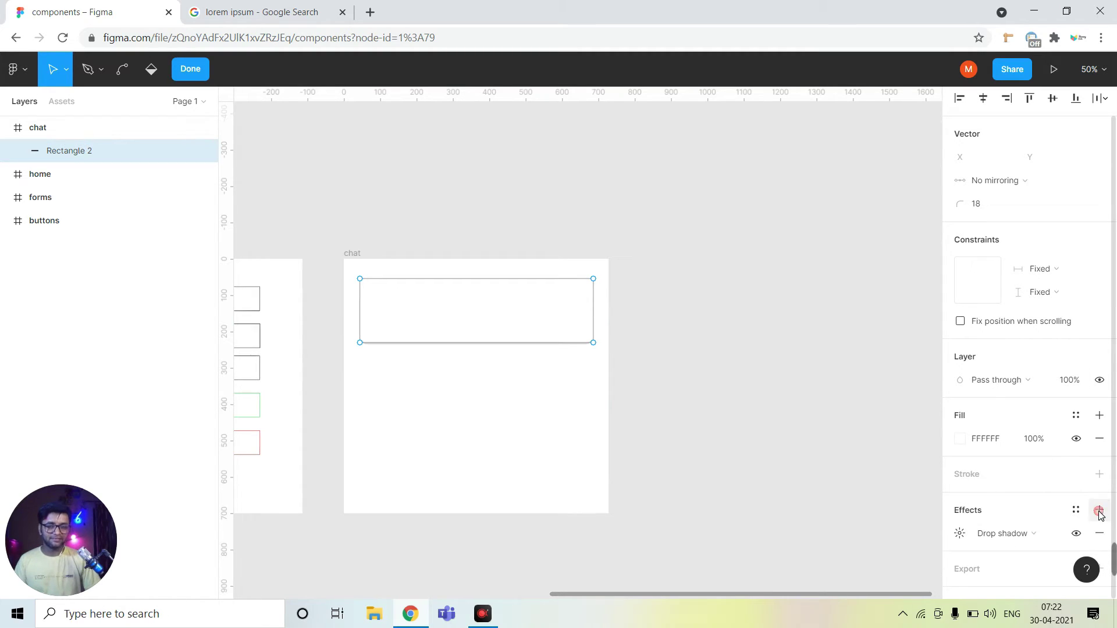
{"action": "left_click", "coordinate": [454, 310]}
{"action": "left_click", "coordinate": [441, 398]}
{"action": "left_click", "coordinate": [70, 174]}
{"action": "left_click", "coordinate": [70, 151]}
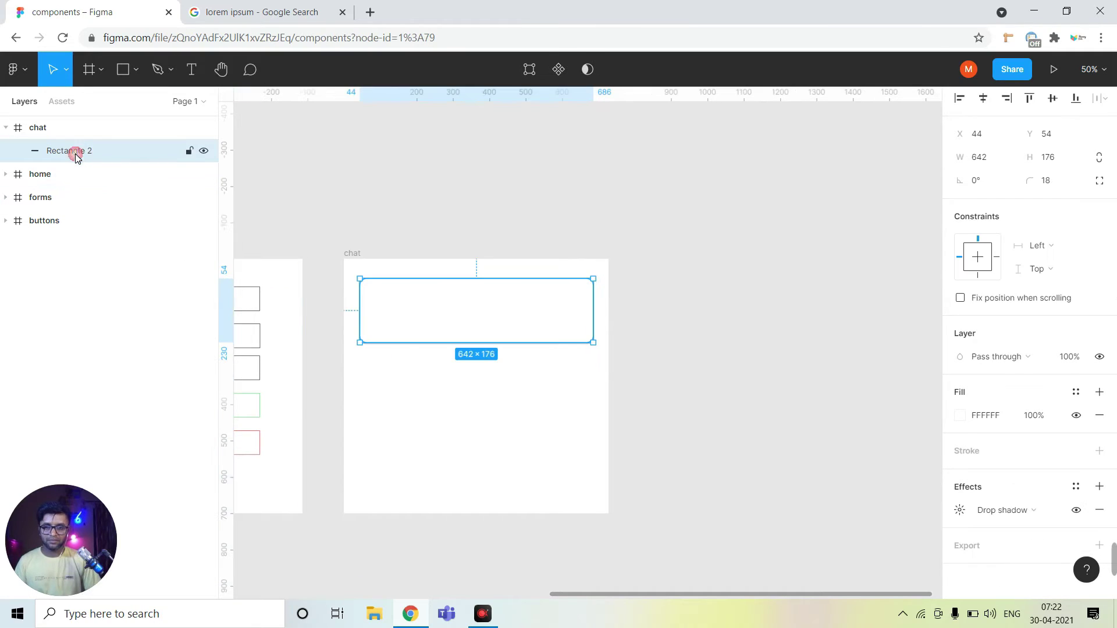
{"action": "left_click", "coordinate": [764, 420]}
{"action": "left_click", "coordinate": [577, 331]}
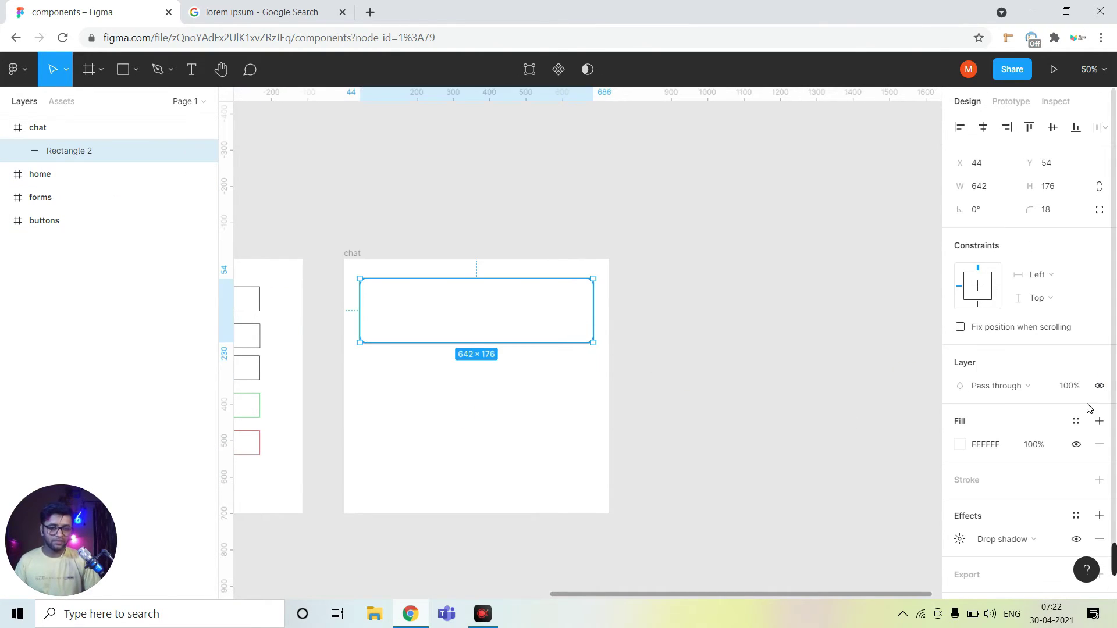
Step: Set the drop shadow's blur to 20
{"action": "scroll", "coordinate": [963, 525], "scroll_direction": "down", "scroll_amount": 1}
{"action": "left_click", "coordinate": [960, 510]}
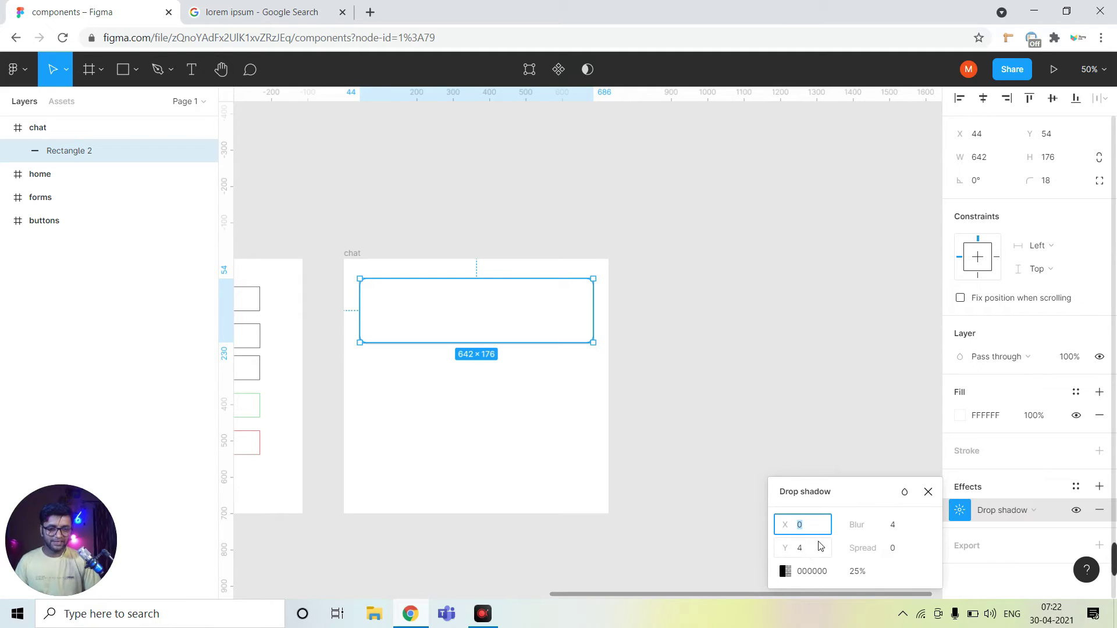
{"action": "left_click", "coordinate": [892, 527]}
{"action": "type", "text": "20"}
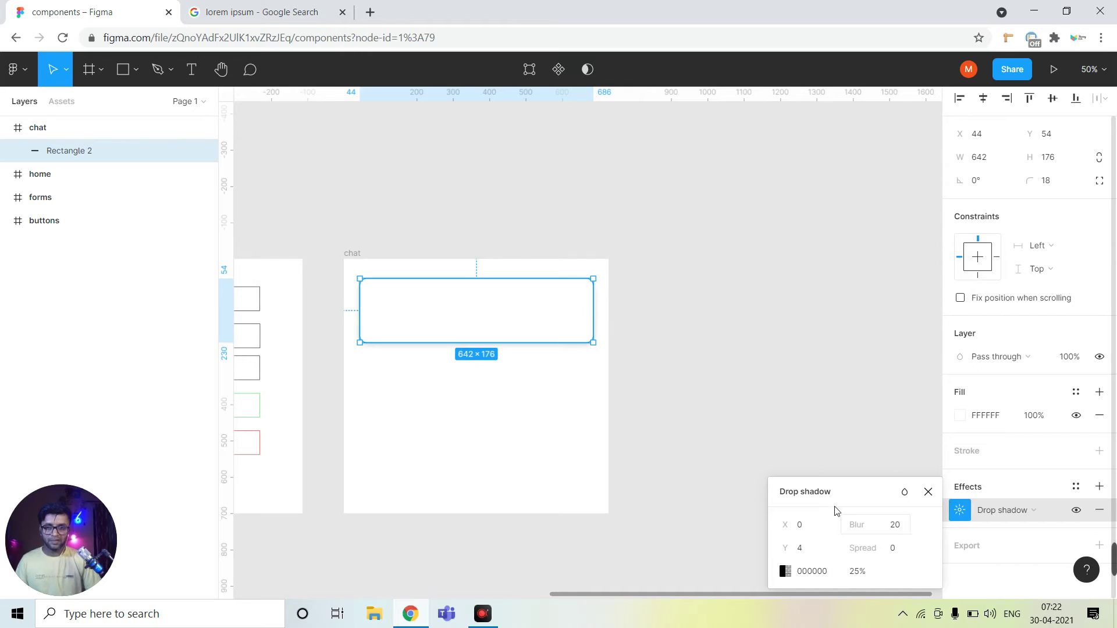
{"action": "left_click", "coordinate": [481, 428]}
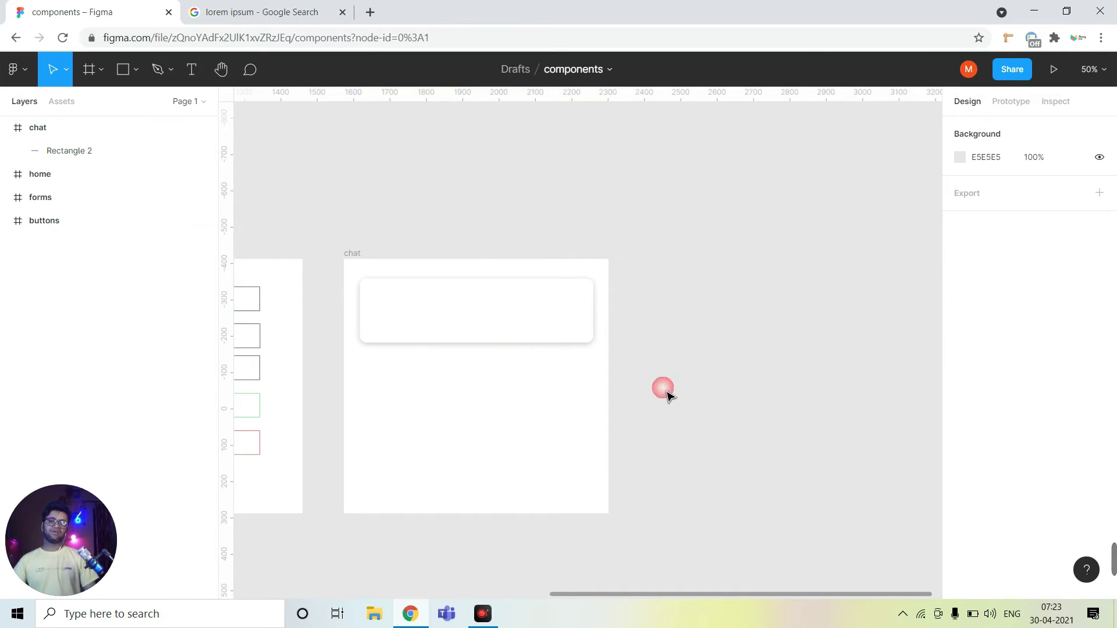
Step: Make the chat frame taller by extending its bottom edge
{"action": "left_click_drag", "start_coordinate": [566, 414], "coordinate": [588, 334]}
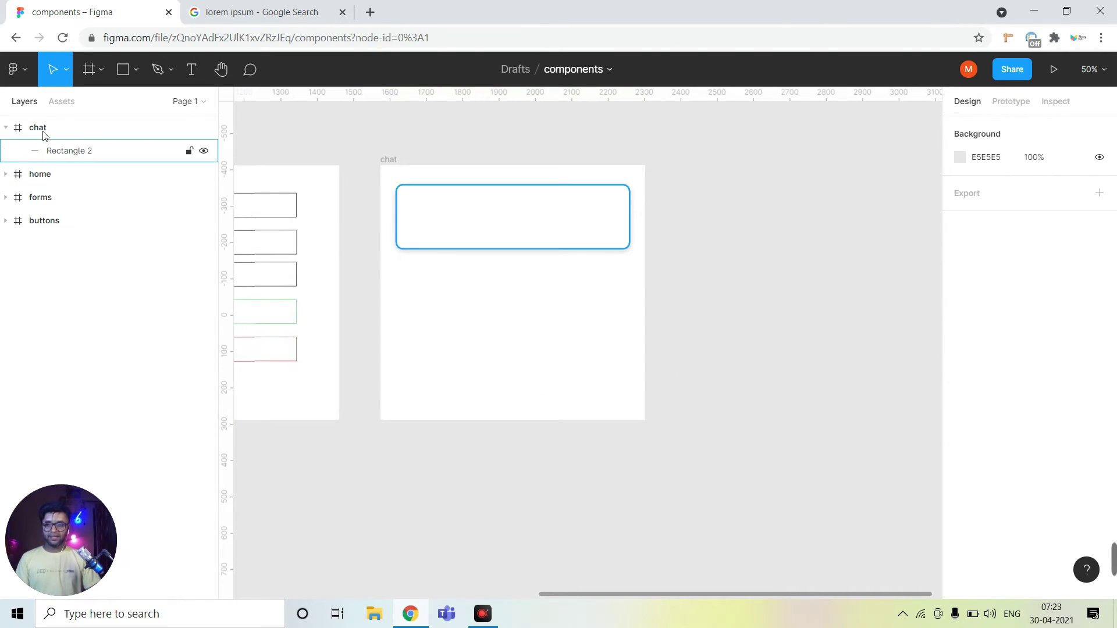
{"action": "left_click", "coordinate": [493, 358]}
{"action": "left_click_drag", "start_coordinate": [522, 434], "coordinate": [522, 580]}
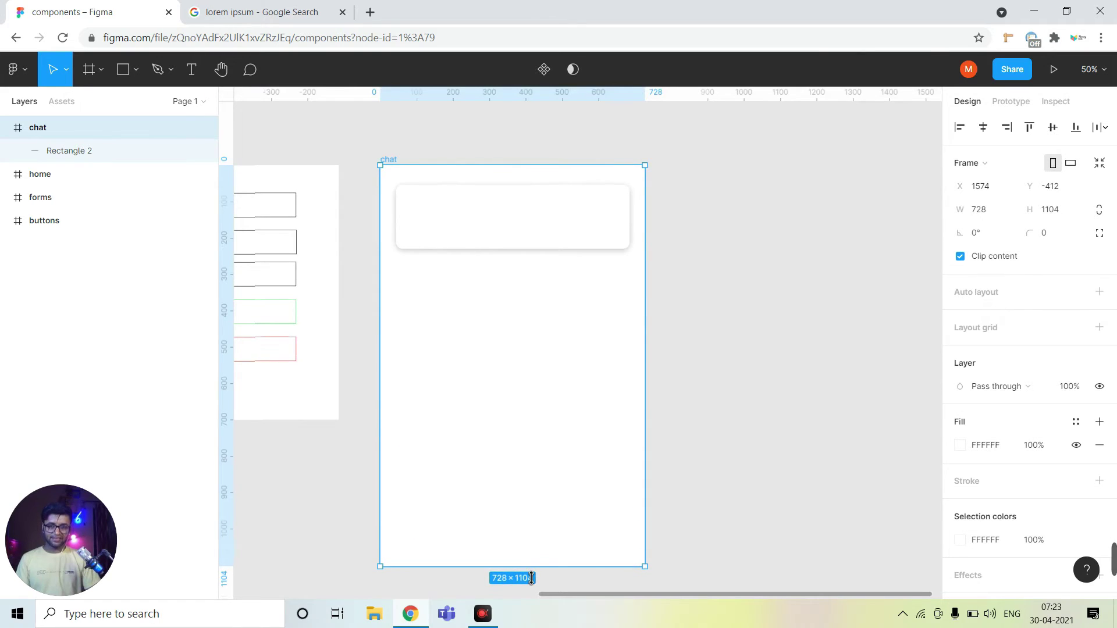
{"action": "left_click", "coordinate": [691, 412]}
{"action": "left_click_drag", "start_coordinate": [569, 351], "coordinate": [573, 421]}
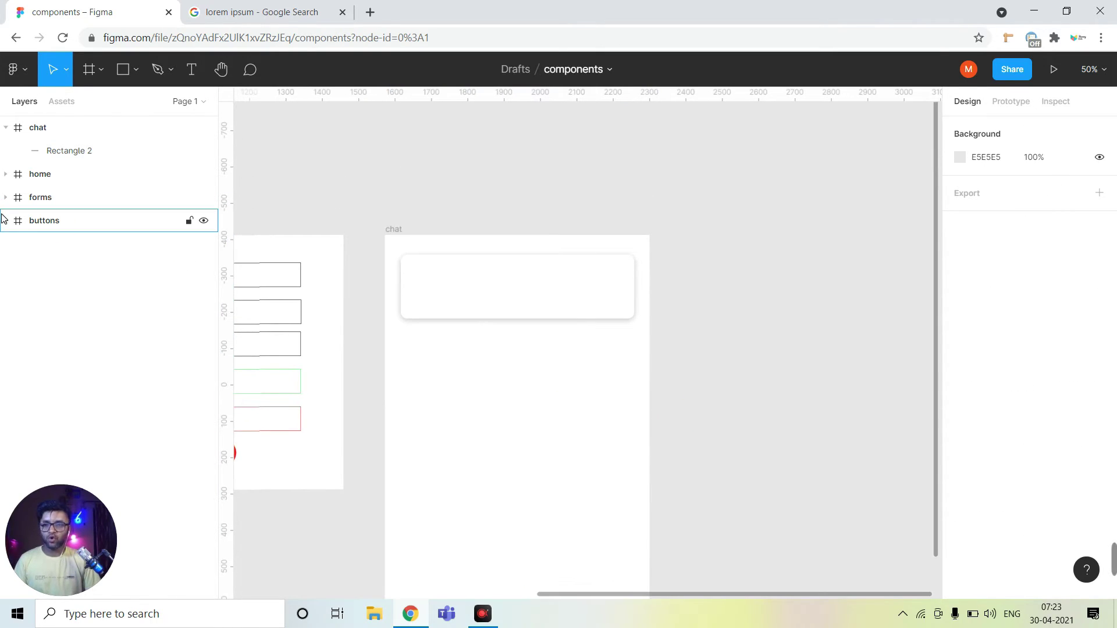
Step: Rename the white card rectangle layer to 'chat-bg'
{"action": "left_click", "coordinate": [69, 152]}
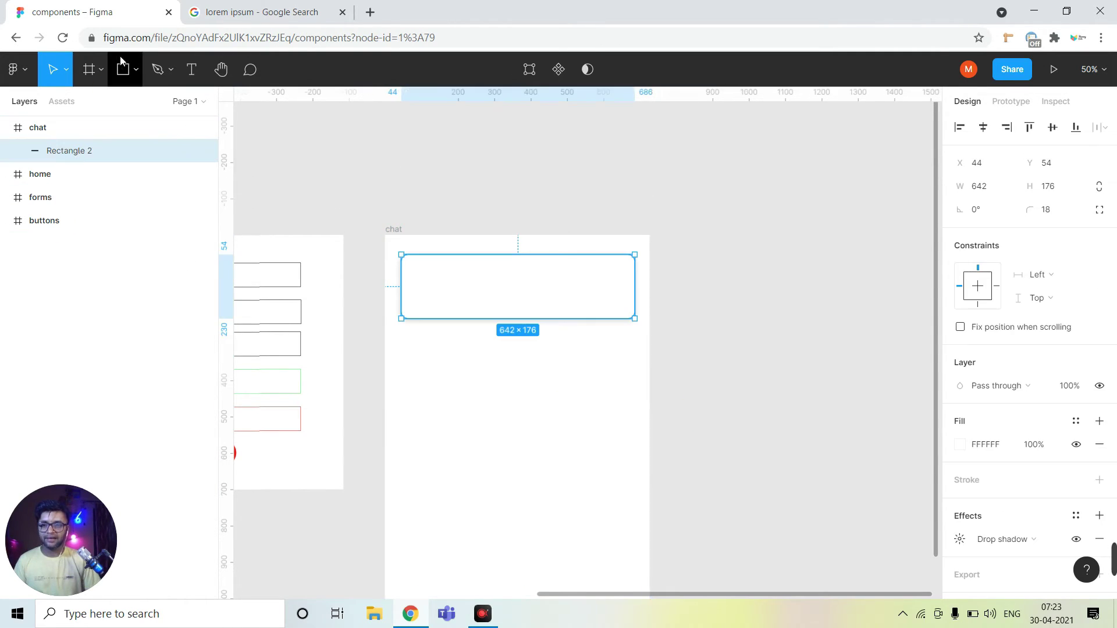
{"action": "left_click", "coordinate": [137, 77]}
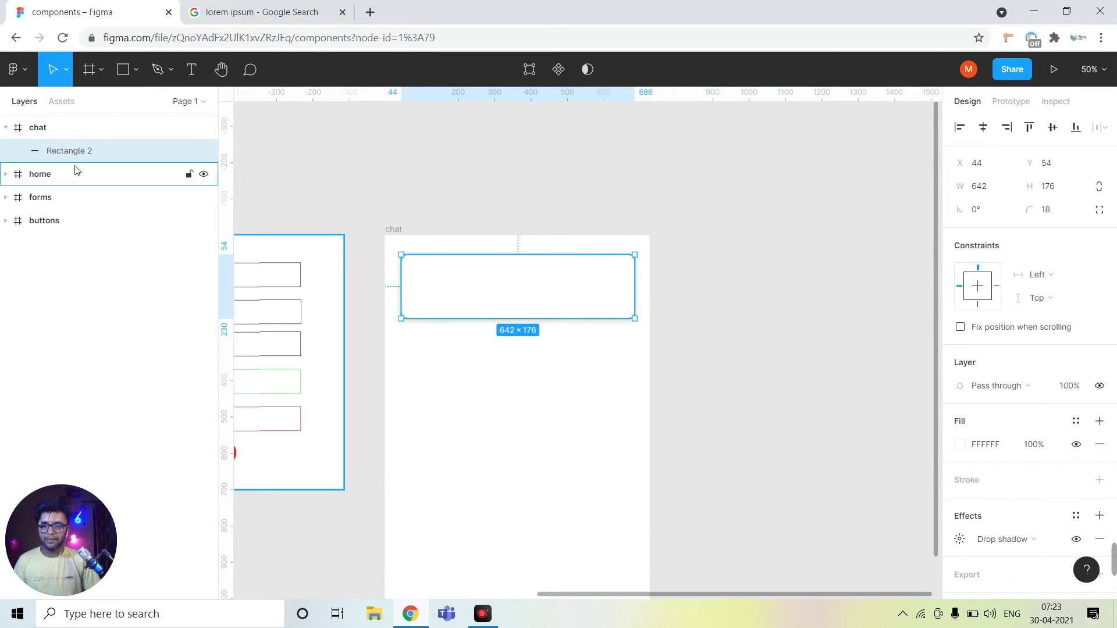
{"action": "double_click", "coordinate": [74, 152]}
{"action": "type", "text": "chat-"}
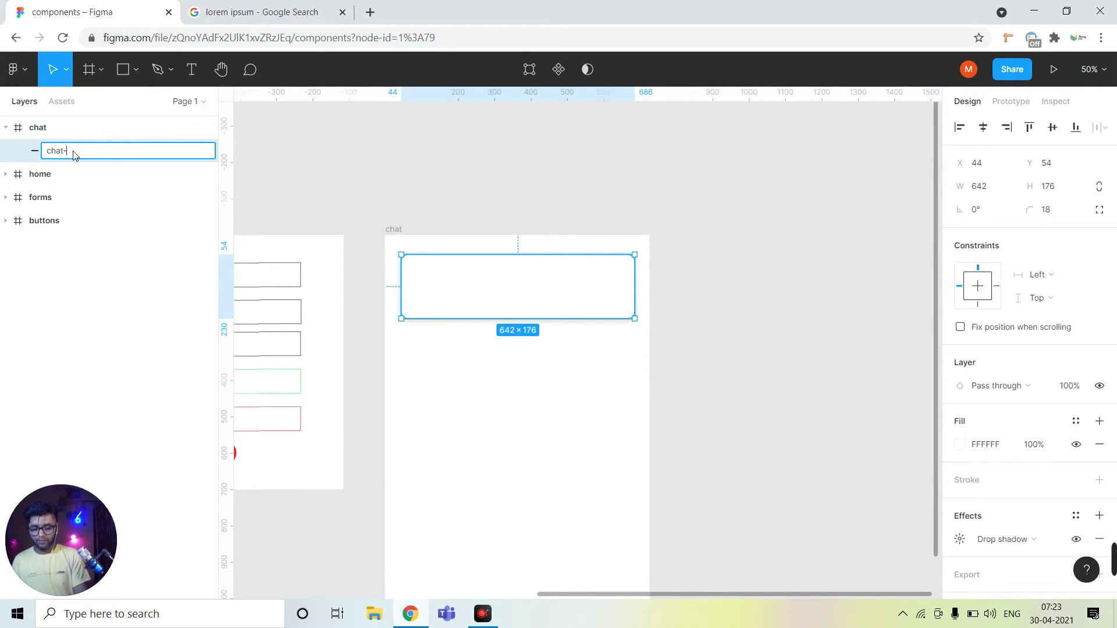
{"action": "type", "text": "bg"}
{"action": "key", "text": "Return"}
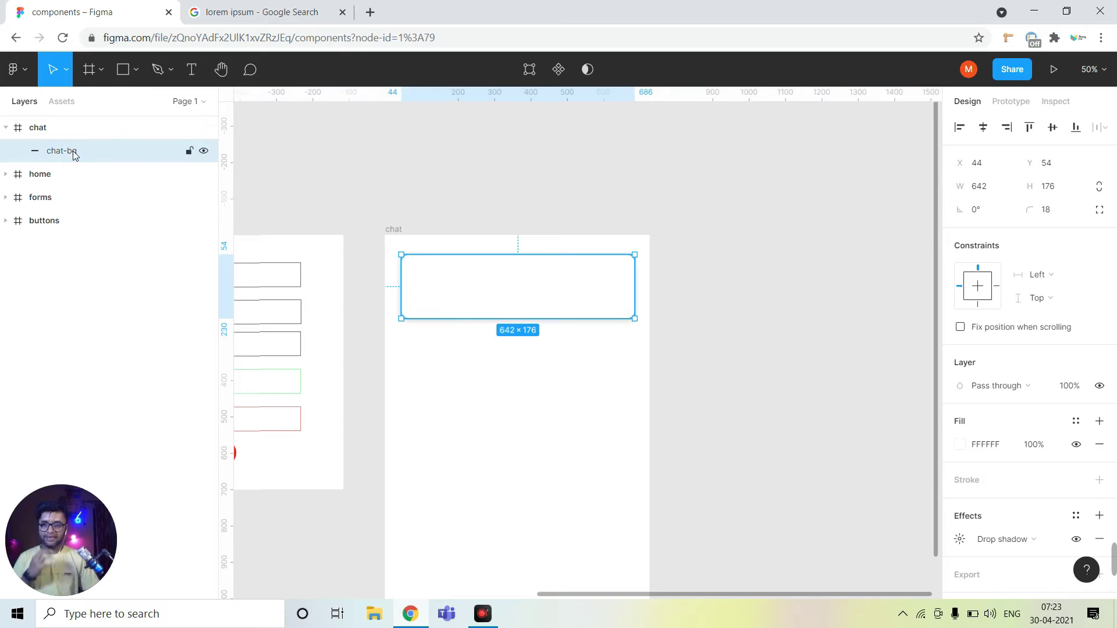
Step: Draw a grey ellipse in the chat frame
{"action": "left_click", "coordinate": [136, 70]}
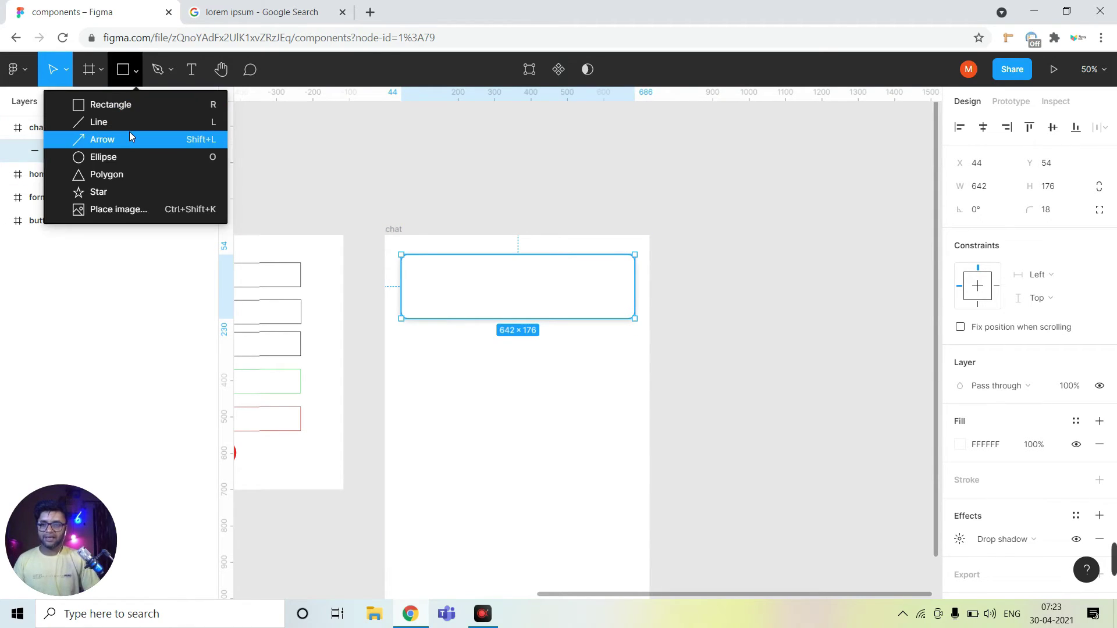
{"action": "left_click", "coordinate": [87, 155]}
{"action": "mouse_move", "coordinate": [425, 361]}
{"action": "left_mouse_down"}
{"action": "mouse_move", "coordinate": [488, 403]}
{"action": "mouse_move", "coordinate": [443, 293]}
{"action": "mouse_move", "coordinate": [523, 325]}
{"action": "left_mouse_up"}
Step: At 100% zoom, vertically centre the 124 × 124 circle on the chat-bg card
{"action": "key", "text": "shift+0"}
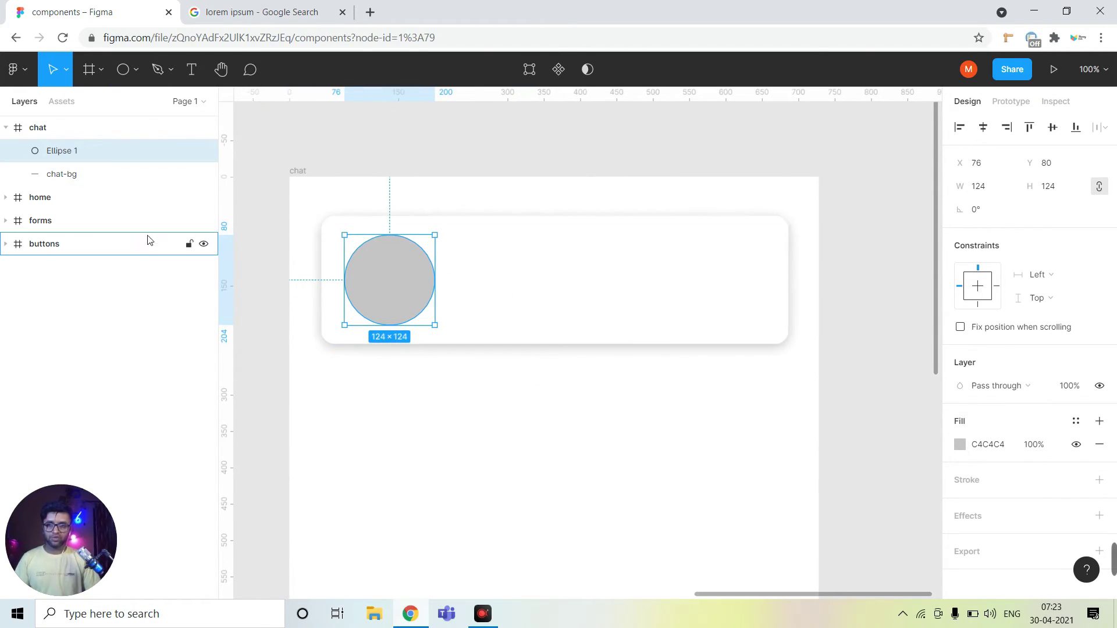
{"action": "left_click", "coordinate": [92, 174]}
{"action": "left_click", "coordinate": [91, 153], "text": "shift"}
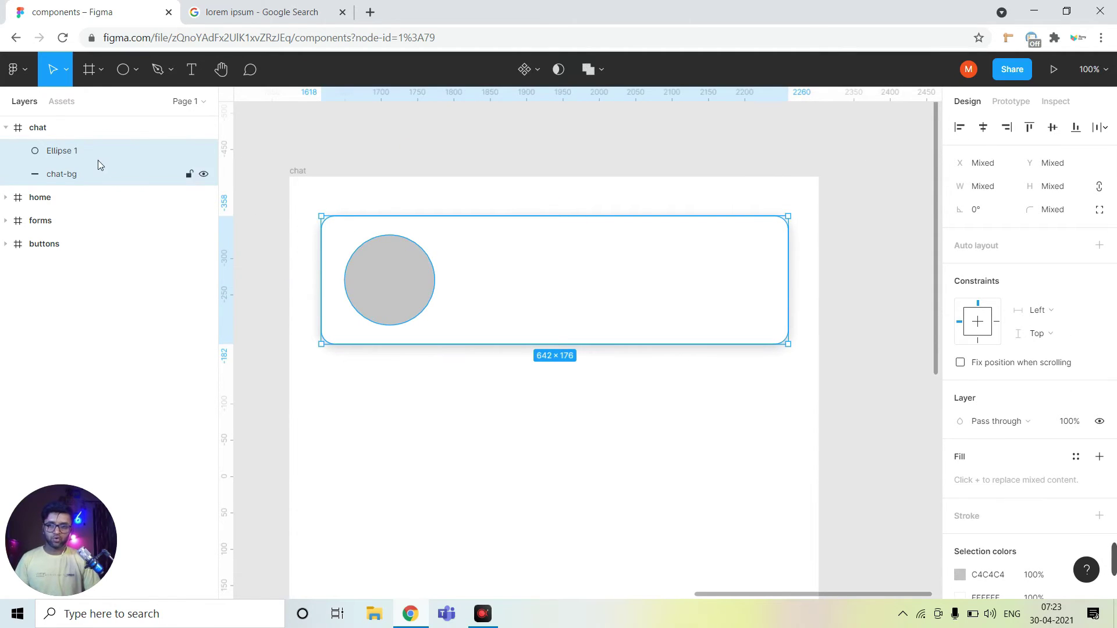
{"action": "left_click", "coordinate": [1030, 128]}
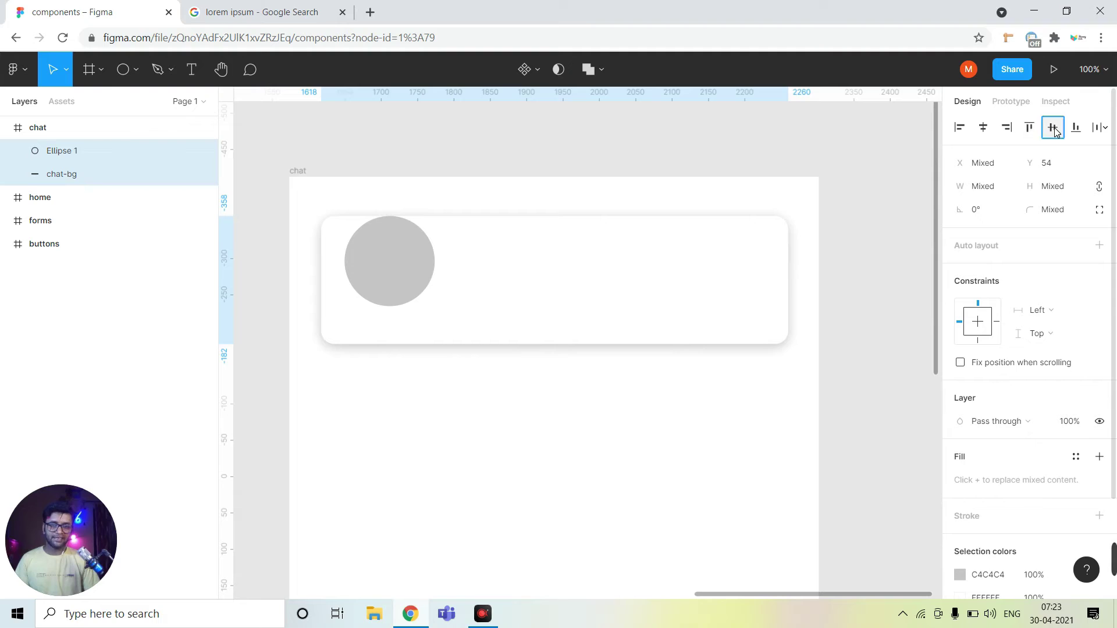
{"action": "left_click", "coordinate": [1053, 127]}
{"action": "left_click", "coordinate": [676, 455]}
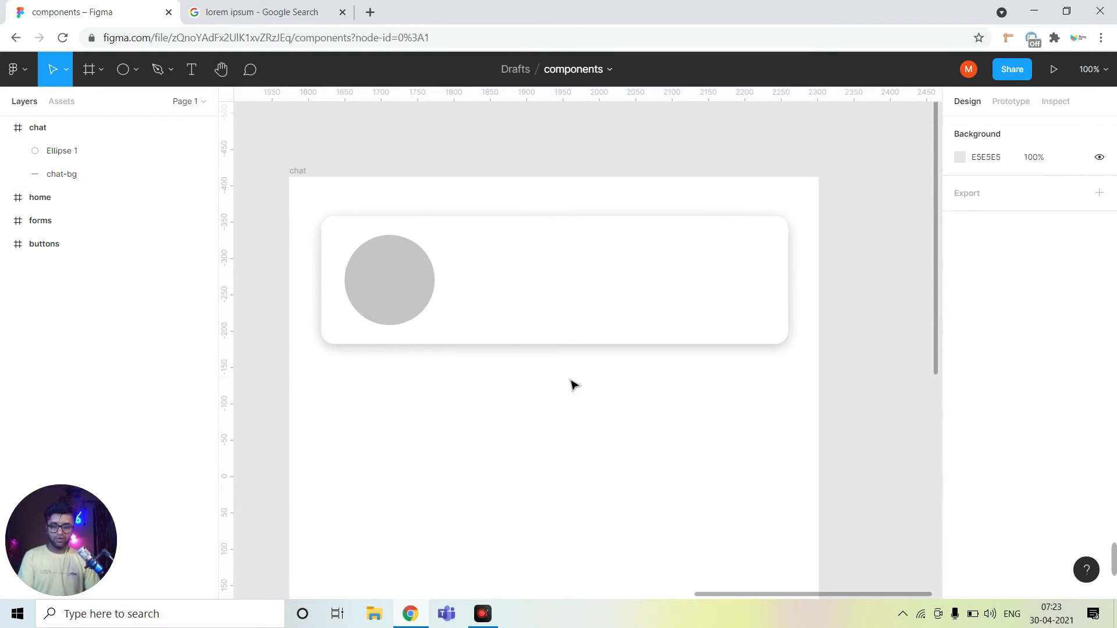
{"action": "left_click_drag", "start_coordinate": [572, 466], "coordinate": [603, 434]}
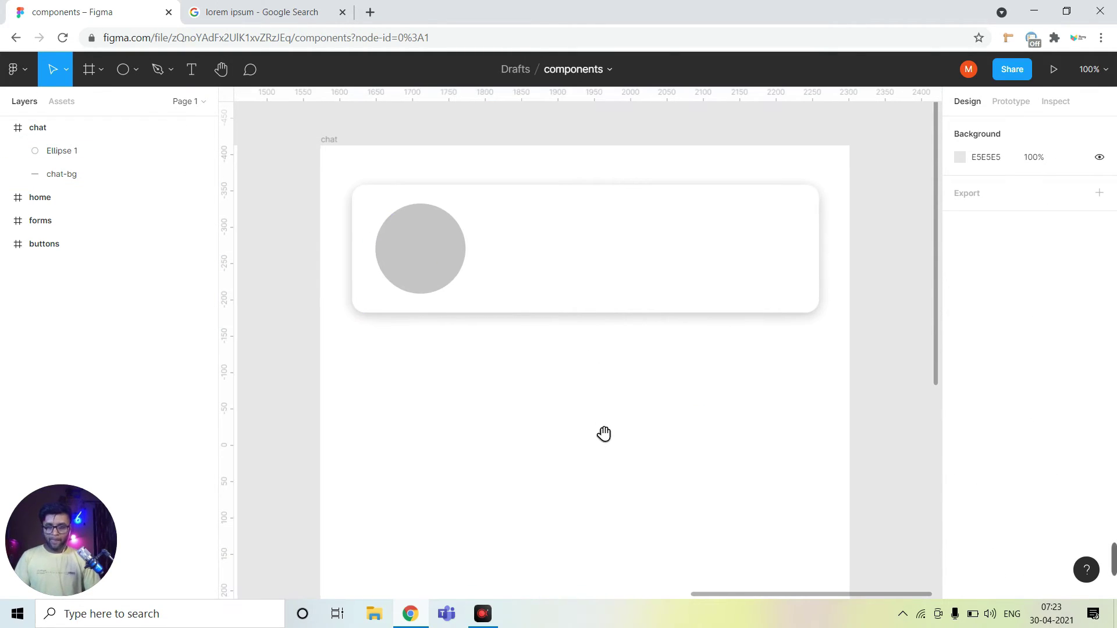
{"action": "left_click", "coordinate": [444, 271]}
Step: Fill the circle with a random Unsplash portrait photo and close the plugin
{"action": "right_click", "coordinate": [441, 268]}
{"action": "mouse_move", "coordinate": [489, 455]}
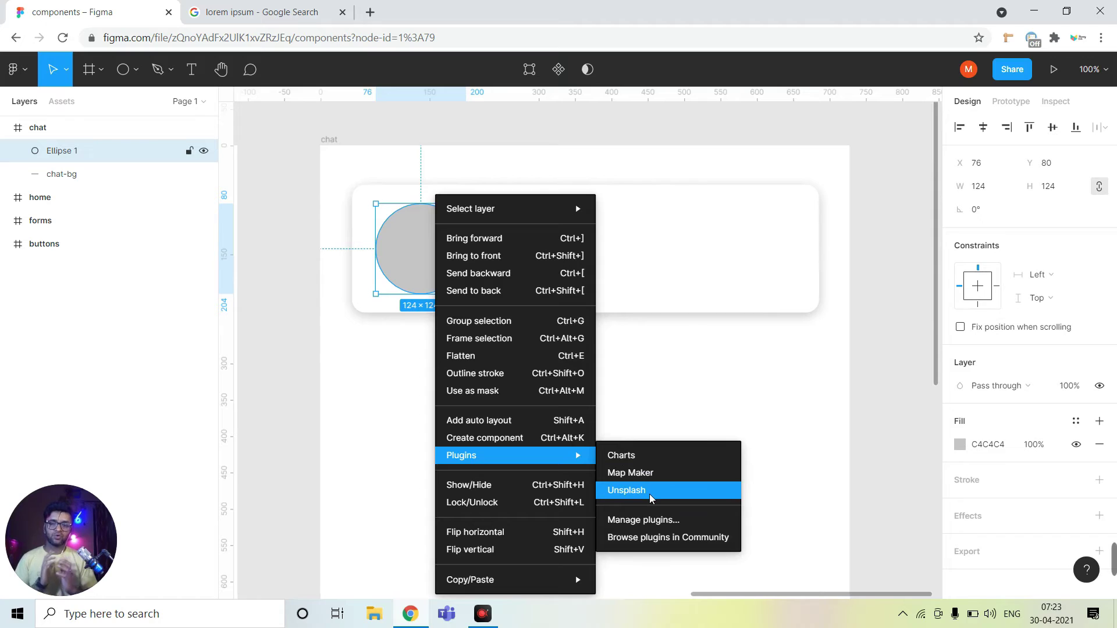
{"action": "left_click", "coordinate": [650, 494]}
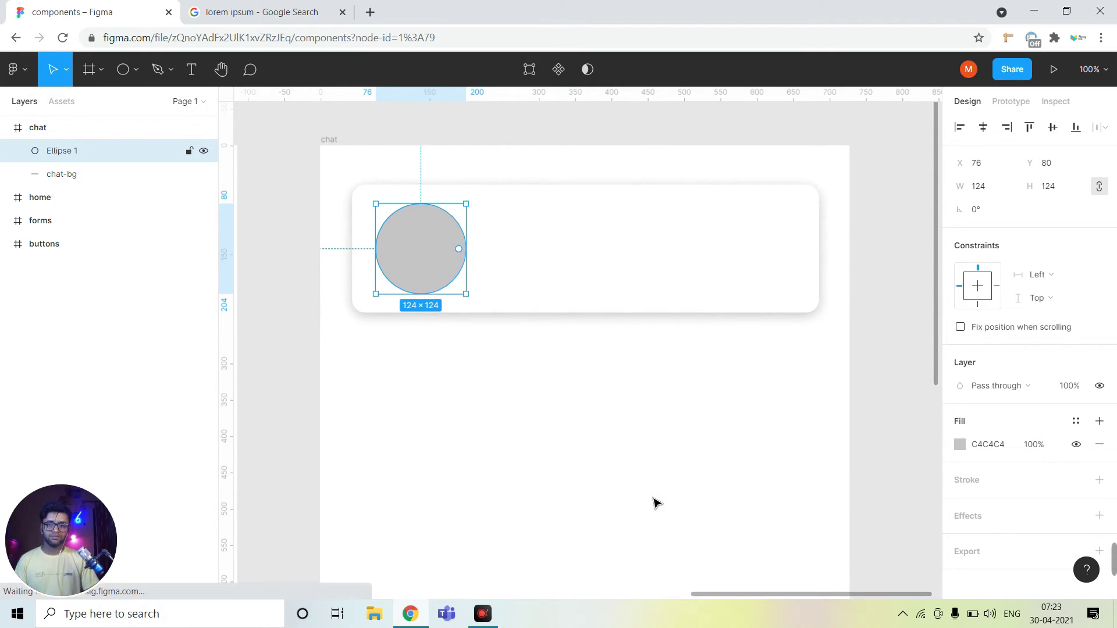
{"action": "left_click", "coordinate": [822, 341]}
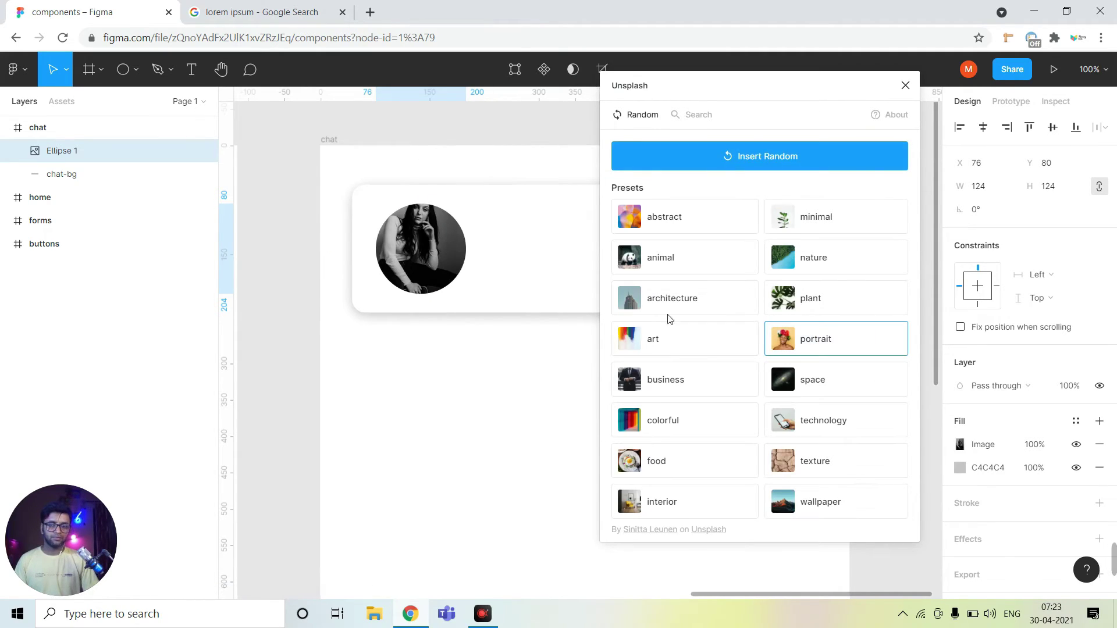
{"action": "left_click", "coordinate": [905, 86]}
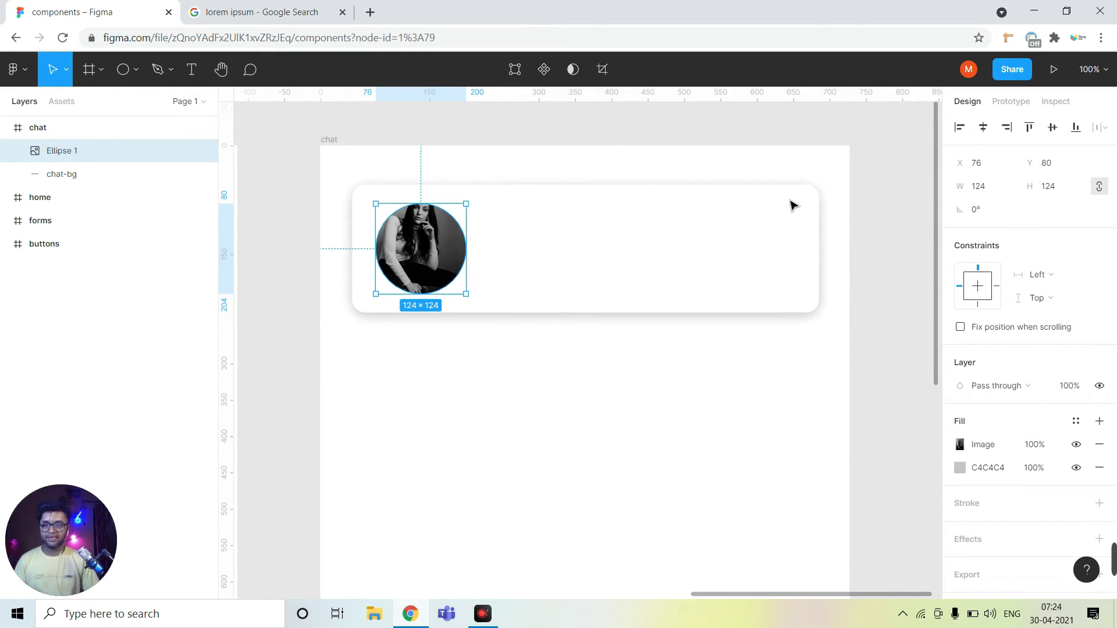
Step: Add the text 'Hunny Code' right of the portrait, near the card's top
{"action": "left_click", "coordinate": [192, 70]}
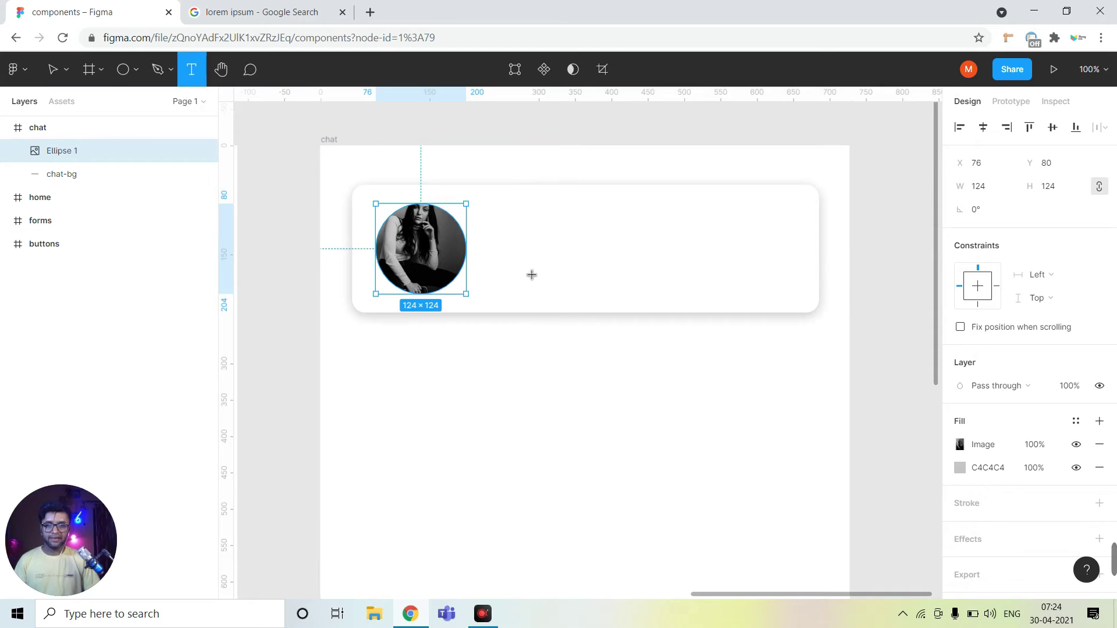
{"action": "left_click", "coordinate": [514, 251]}
{"action": "type", "text": "Hunn"}
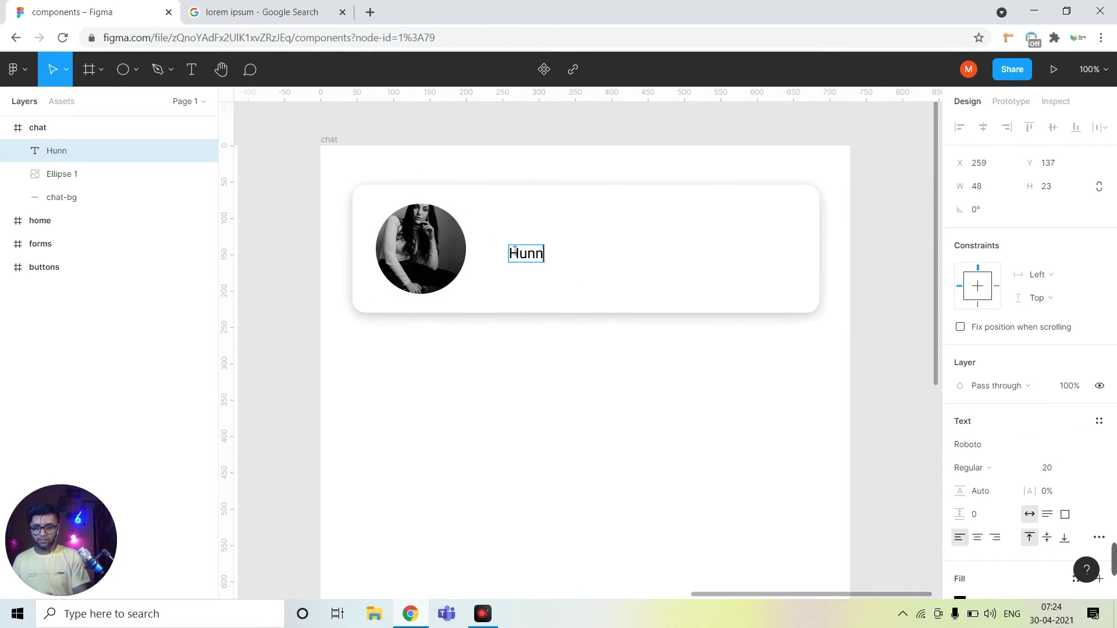
{"action": "type", "text": "y Code"}
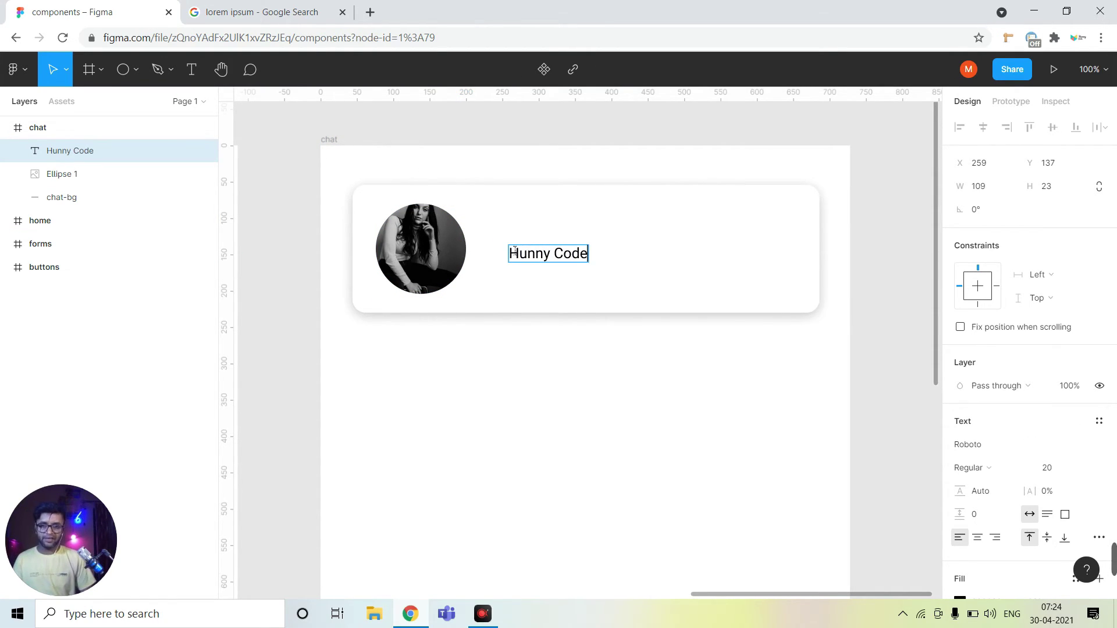
{"action": "key", "text": "Escape"}
{"action": "left_click_drag", "start_coordinate": [563, 260], "coordinate": [536, 226]}
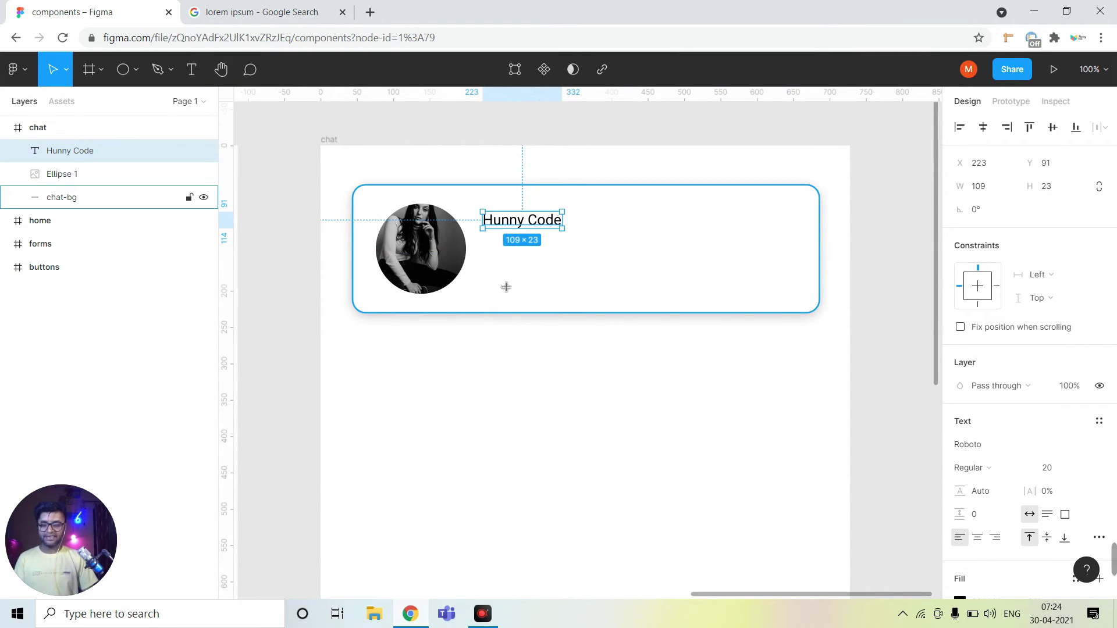
Step: Re-edit the name text, undoing an accidental paste so it stays 'Hunny Code'
{"action": "key", "text": "Return"}
{"action": "key", "text": "Right"}
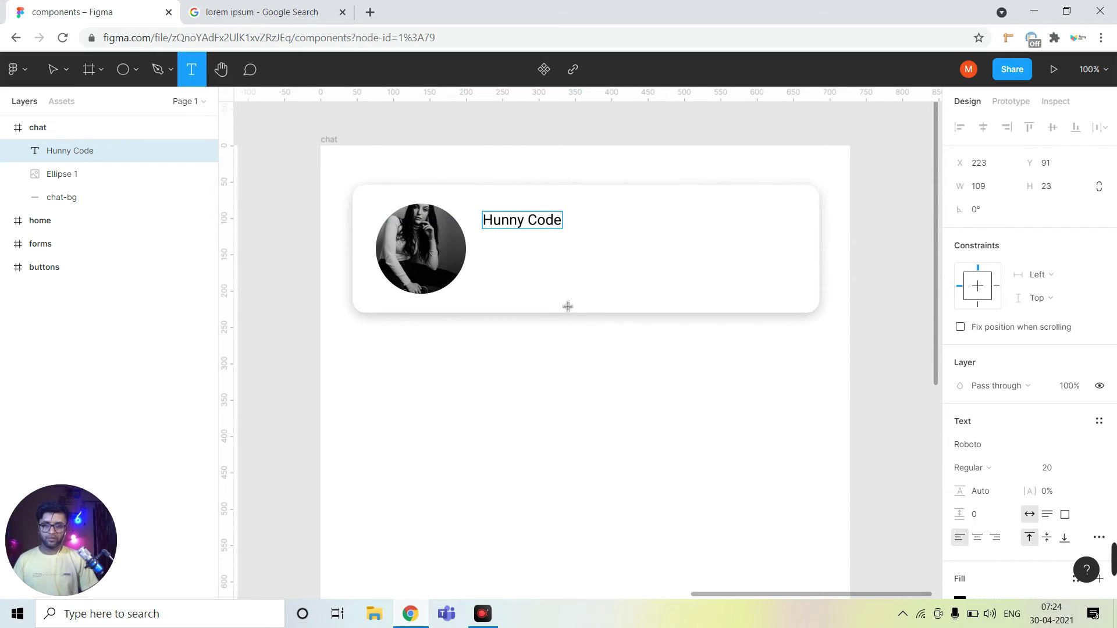
{"action": "left_click", "coordinate": [557, 392]}
{"action": "double_click", "coordinate": [509, 219]}
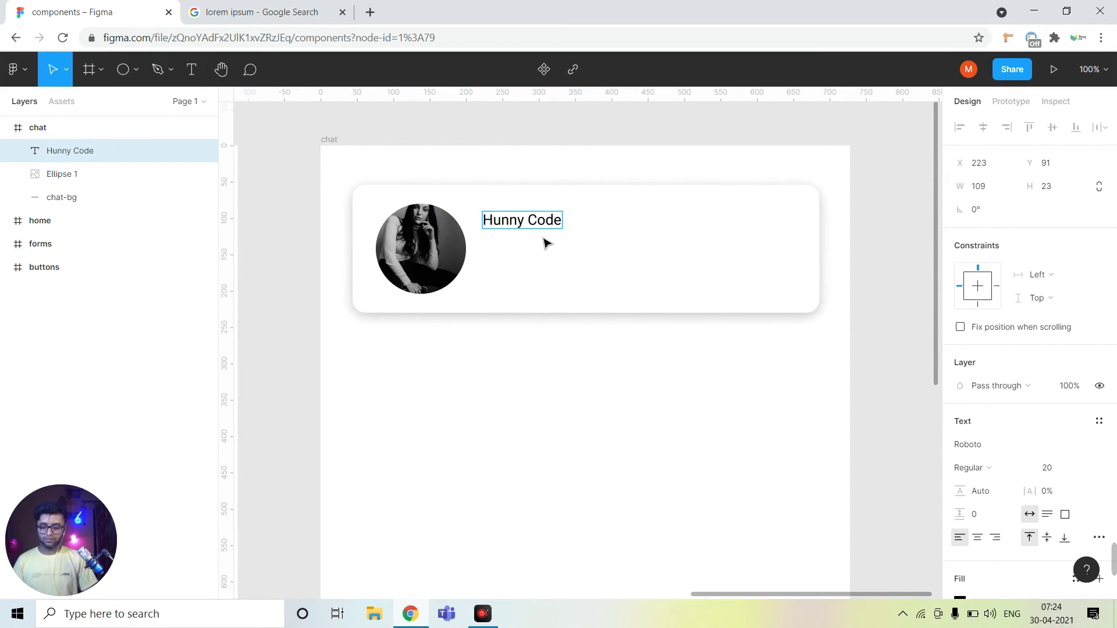
{"action": "type", "text": "Hunny Code"}
{"action": "key", "text": "ctrl+z"}
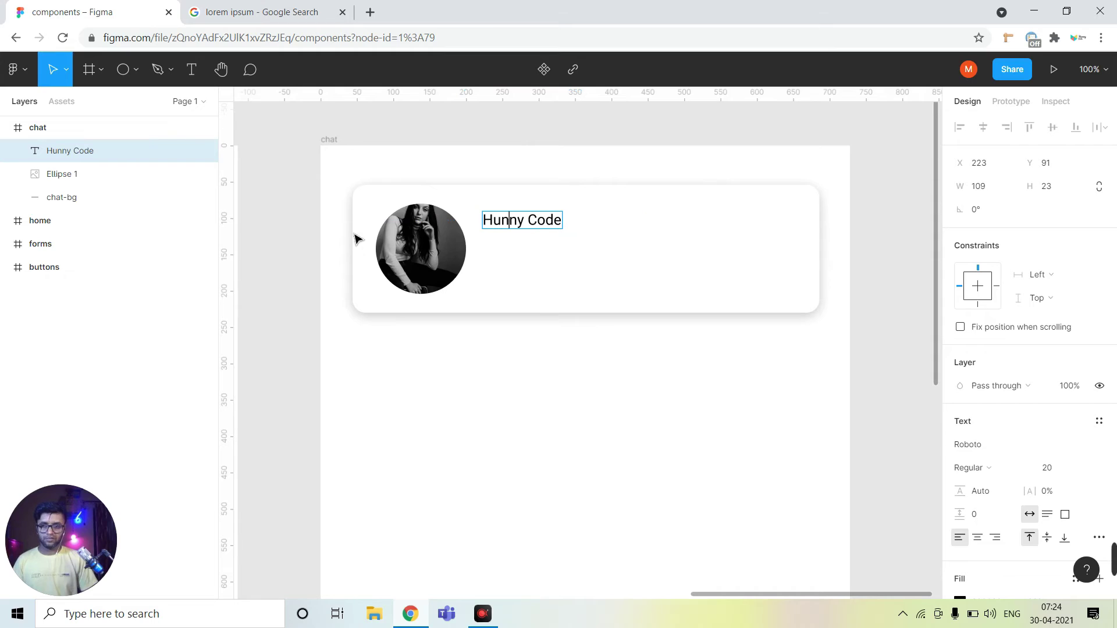
{"action": "key", "text": "Escape"}
Step: Paste a copy of the name text just below the original
{"action": "left_click", "coordinate": [586, 399]}
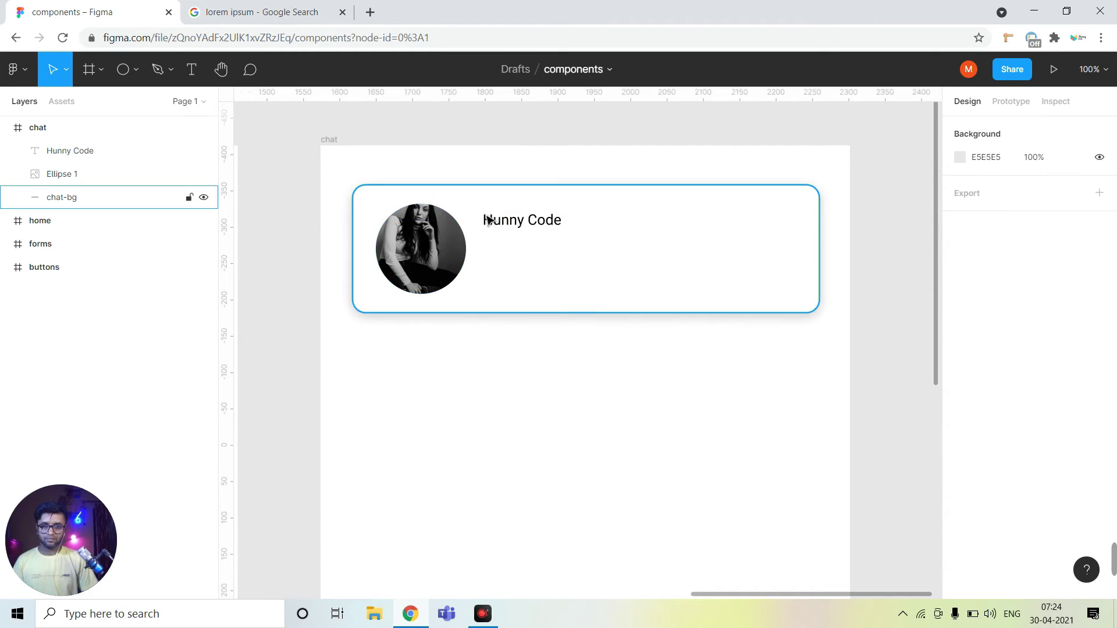
{"action": "left_click", "coordinate": [547, 227]}
{"action": "key", "text": "ctrl+v"}
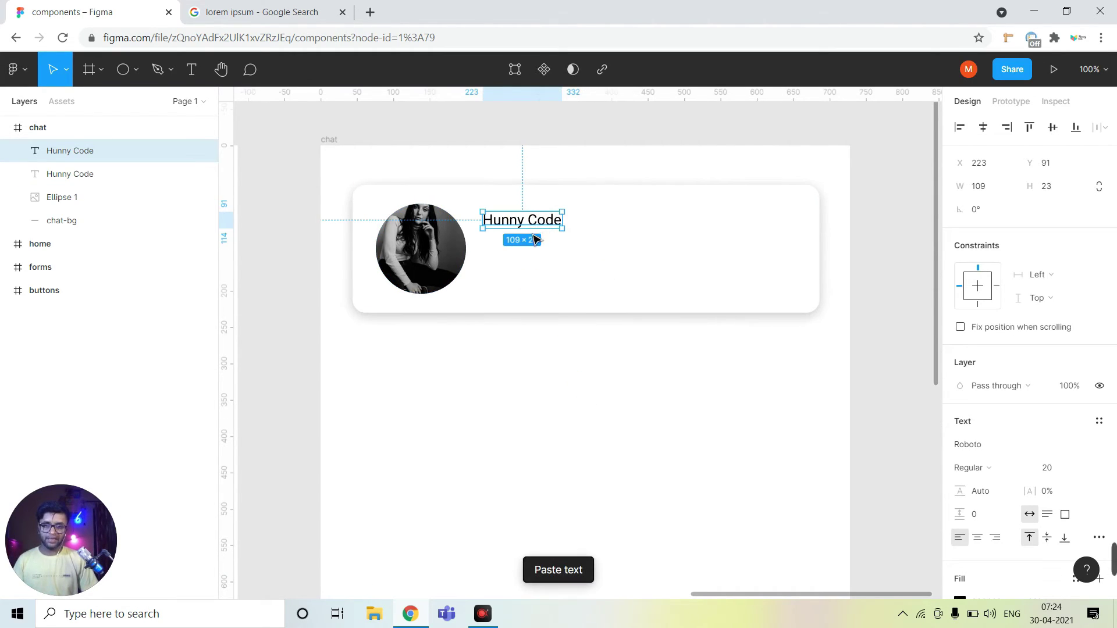
{"action": "left_click_drag", "start_coordinate": [547, 227], "coordinate": [534, 252]}
{"action": "double_click", "coordinate": [533, 249]}
{"action": "left_click", "coordinate": [529, 243]}
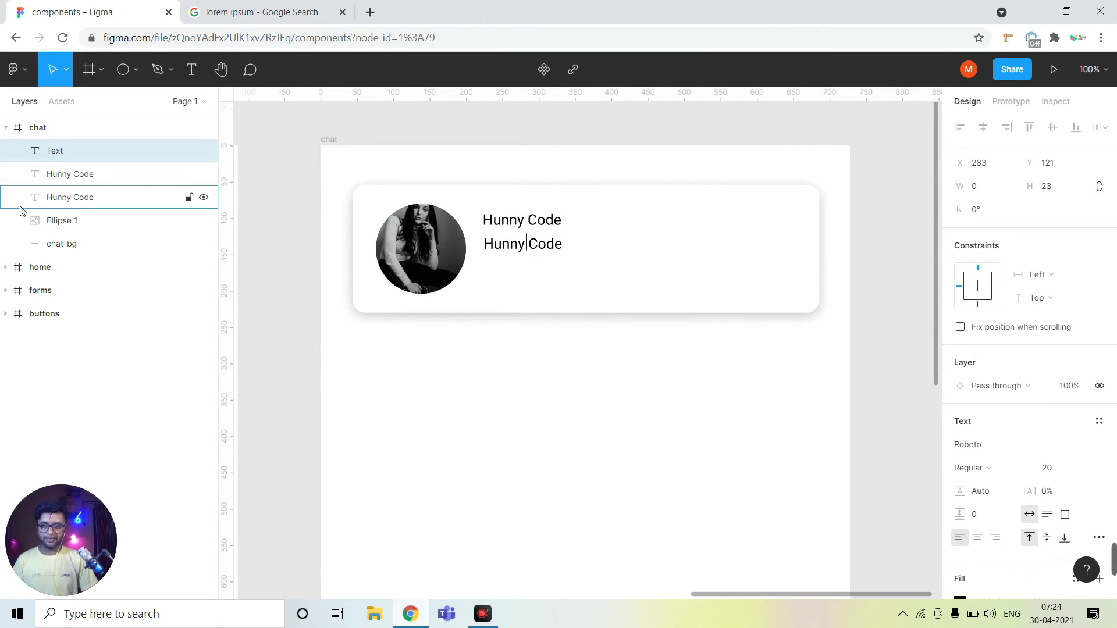
{"action": "left_click", "coordinate": [88, 196]}
Step: Change the copied text to read 'UI Developer'
{"action": "left_click", "coordinate": [92, 159]}
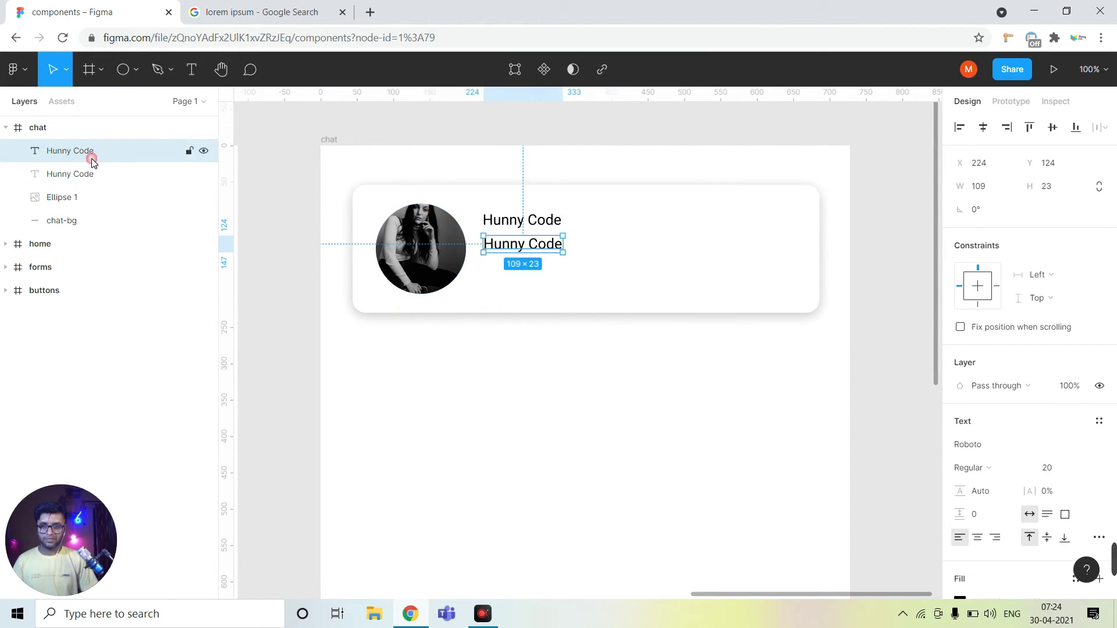
{"action": "double_click", "coordinate": [541, 244]}
{"action": "left_click", "coordinate": [551, 246]}
{"action": "key", "text": "ctrl+a"}
{"action": "type", "text": "U"}
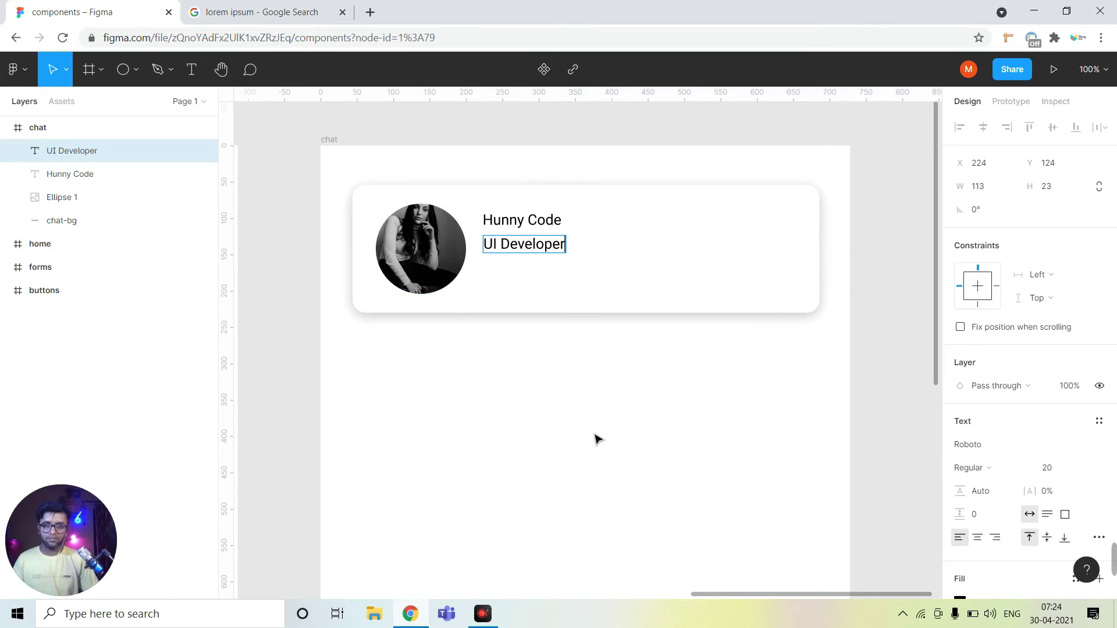
{"action": "key", "text": "Escape"}
Step: Colour the 'UI Developer' text grey A9A9A9
{"action": "scroll", "coordinate": [1024, 407], "scroll_direction": "down", "scroll_amount": 2}
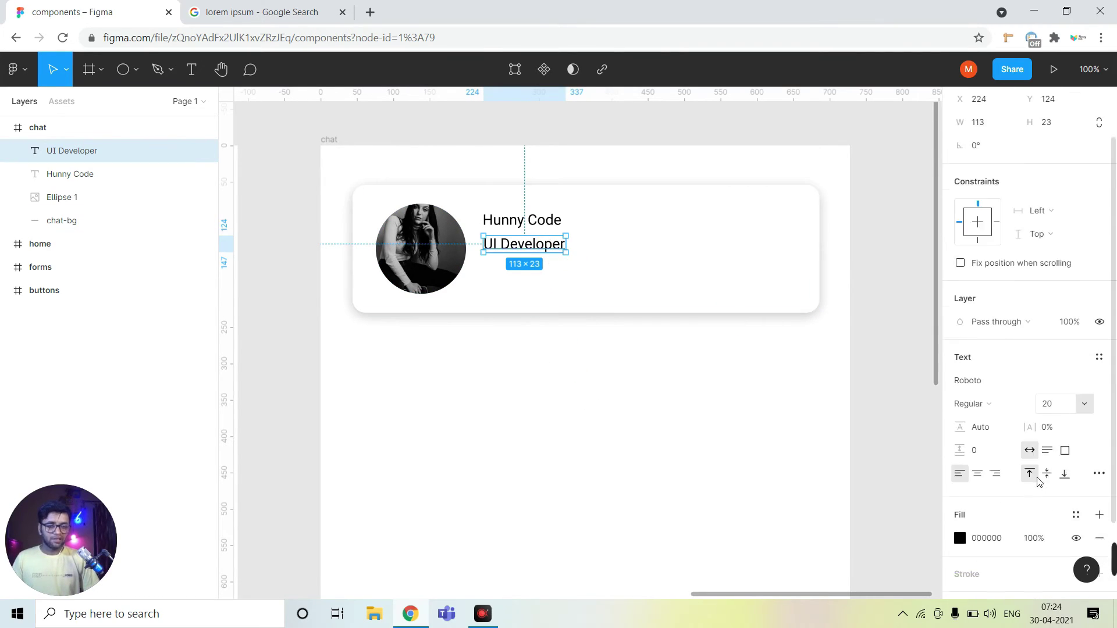
{"action": "scroll", "coordinate": [1024, 407], "scroll_direction": "down", "scroll_amount": 2}
{"action": "left_click", "coordinate": [960, 438]}
{"action": "left_click", "coordinate": [791, 297]}
{"action": "left_click_drag", "start_coordinate": [792, 302], "coordinate": [777, 287]}
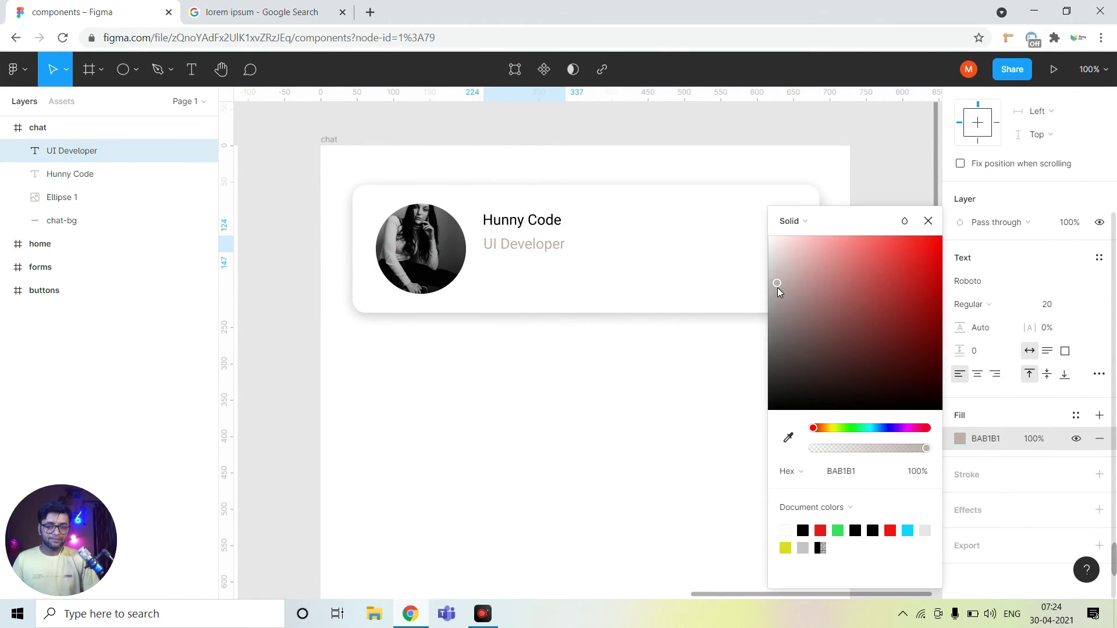
{"action": "left_click", "coordinate": [773, 301]}
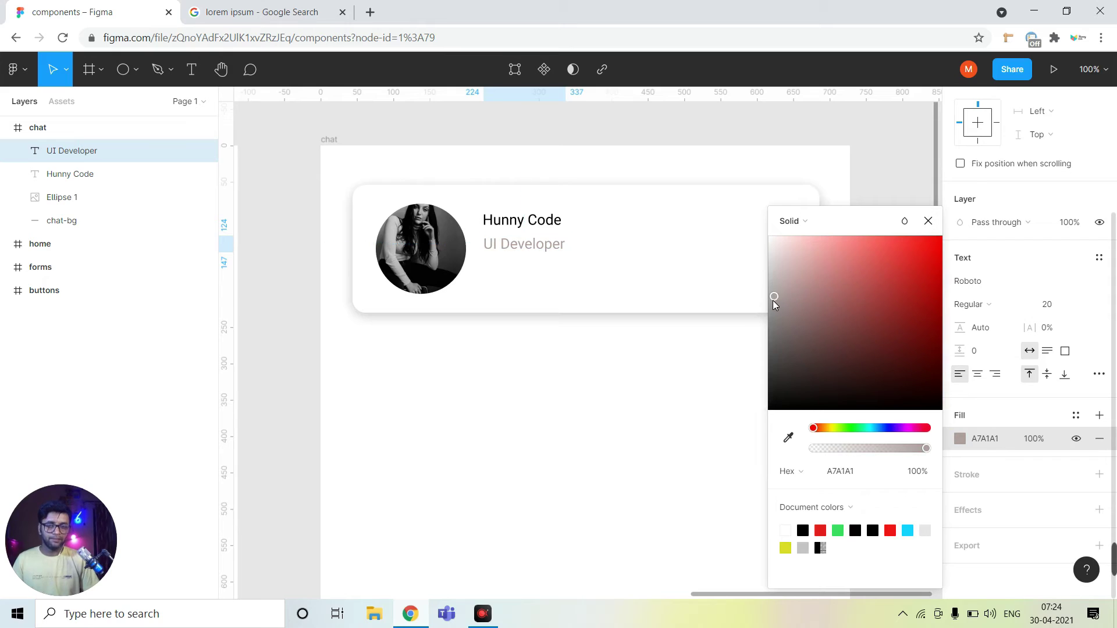
{"action": "left_click", "coordinate": [927, 220]}
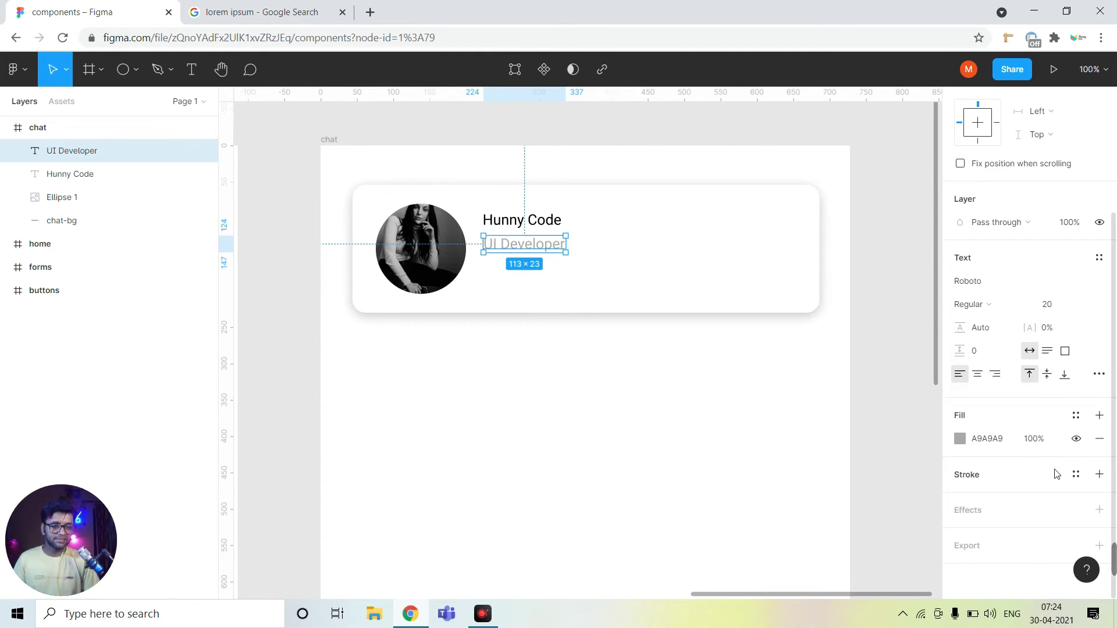
Step: Set the subtitle font size to 14 and move it closer under the name
{"action": "scroll", "coordinate": [1069, 462], "scroll_direction": "up", "scroll_amount": 1}
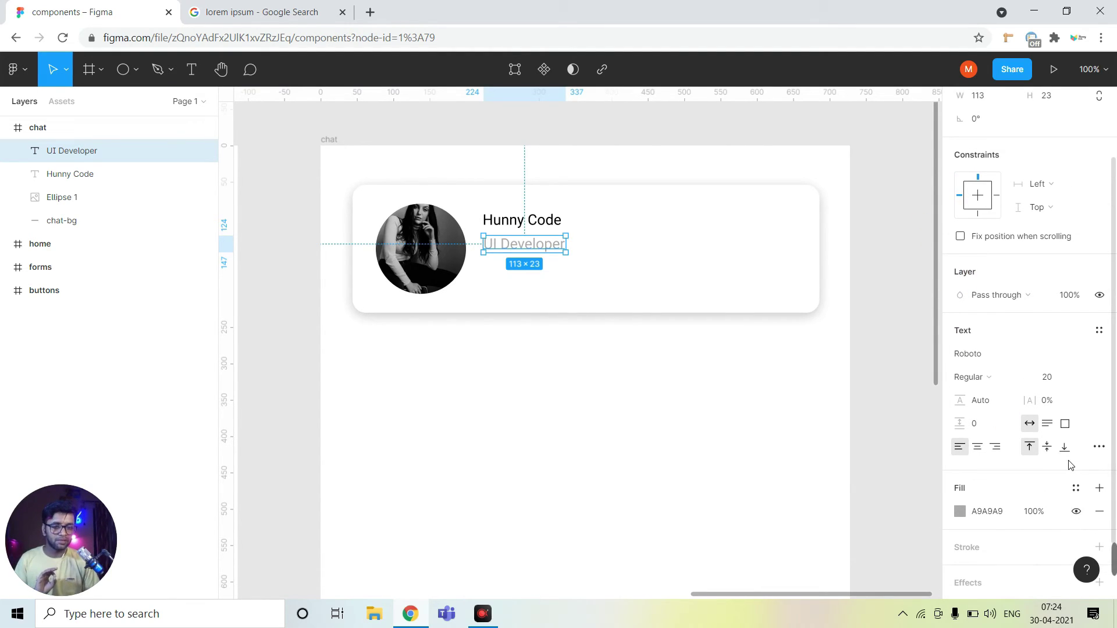
{"action": "left_click", "coordinate": [1047, 377]}
{"action": "type", "text": "14"}
{"action": "key", "text": "Return"}
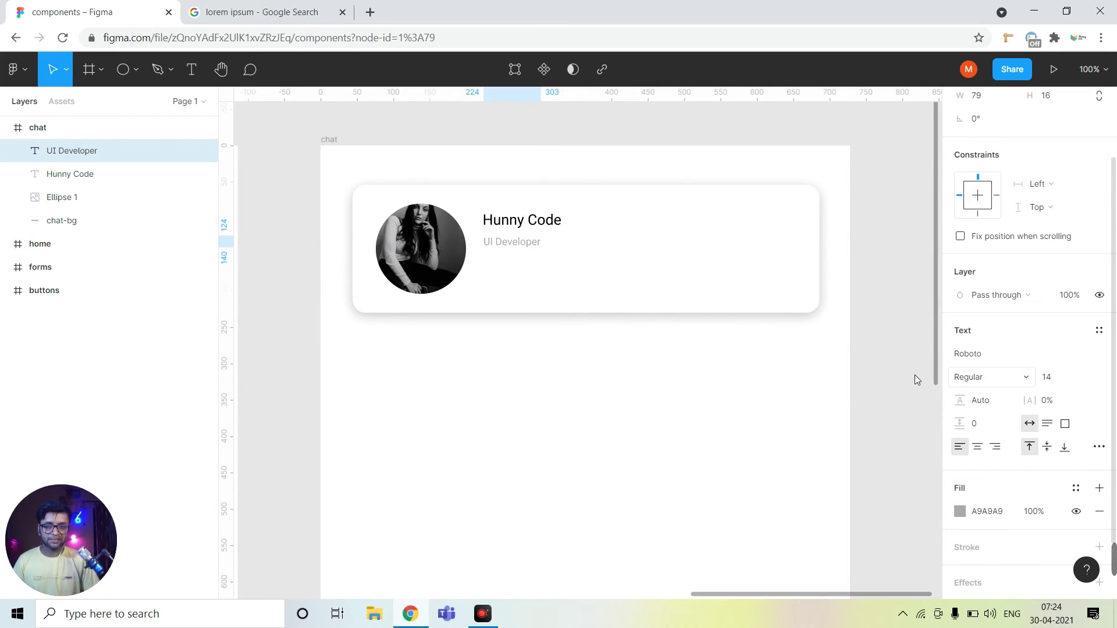
{"action": "left_click_drag", "start_coordinate": [522, 247], "coordinate": [522, 244]}
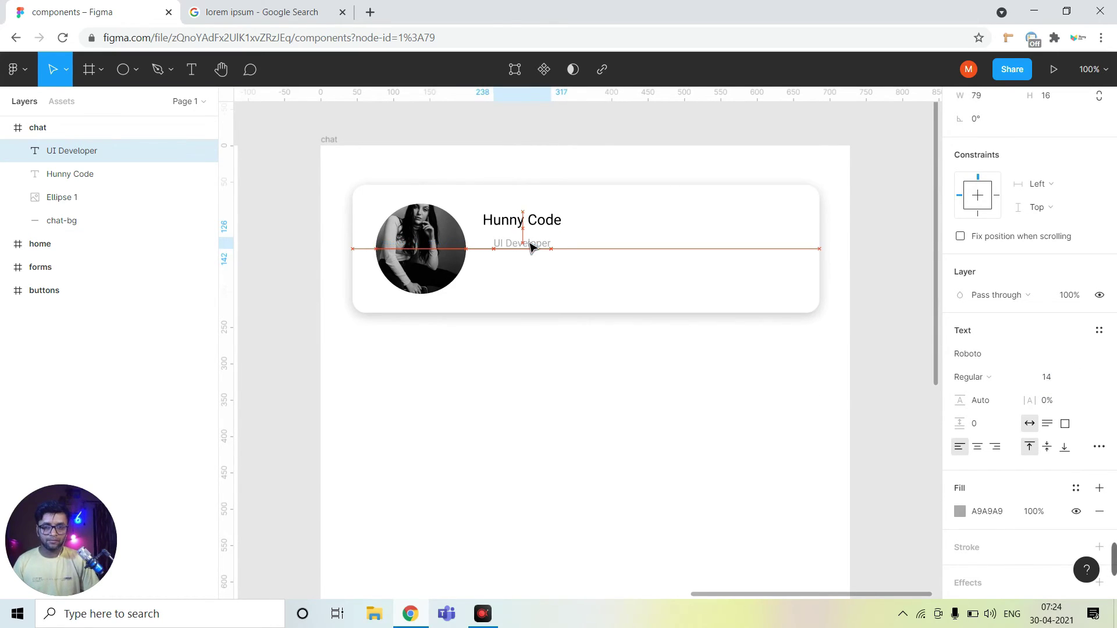
{"action": "left_click", "coordinate": [547, 313]}
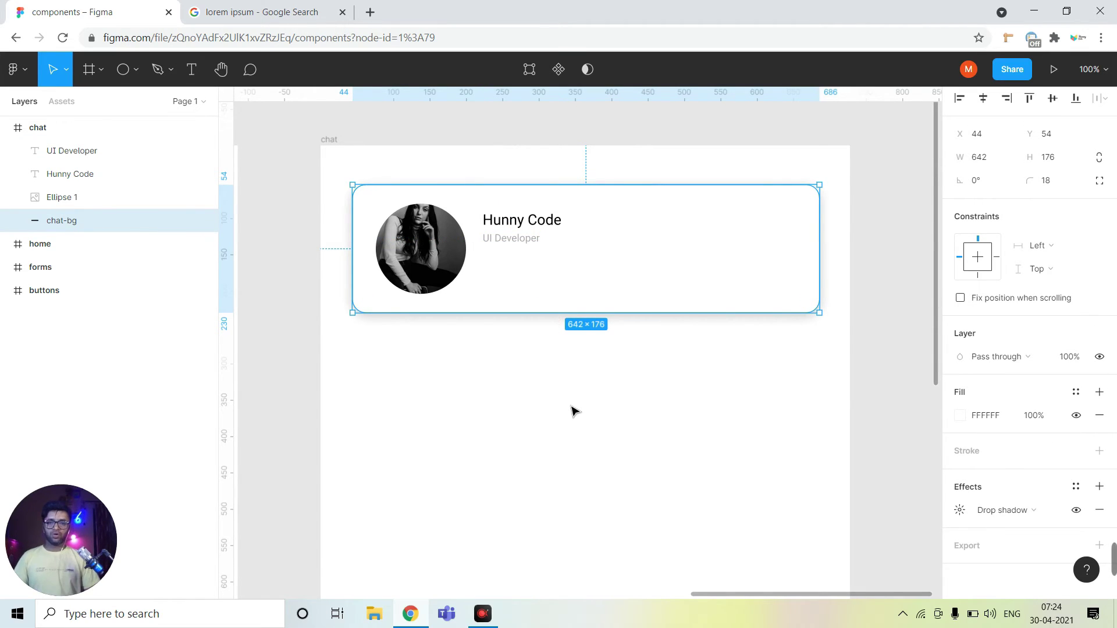
{"action": "left_click", "coordinate": [575, 447]}
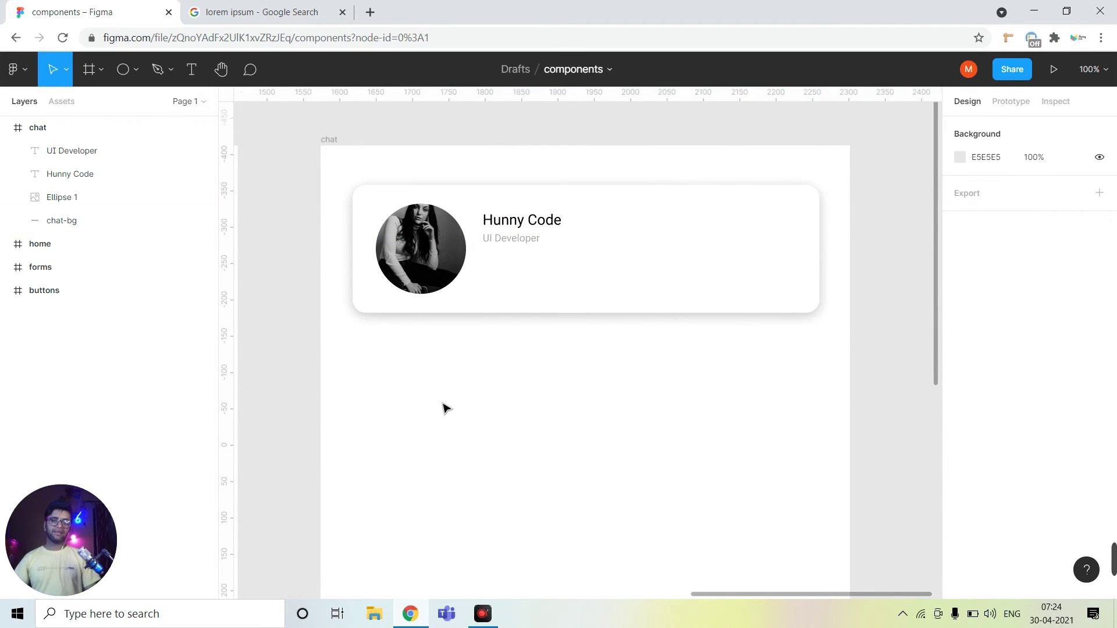
Step: Try font size 18, then settle on 16 for the 'UI Developer' subtitle
{"action": "left_click", "coordinate": [529, 240]}
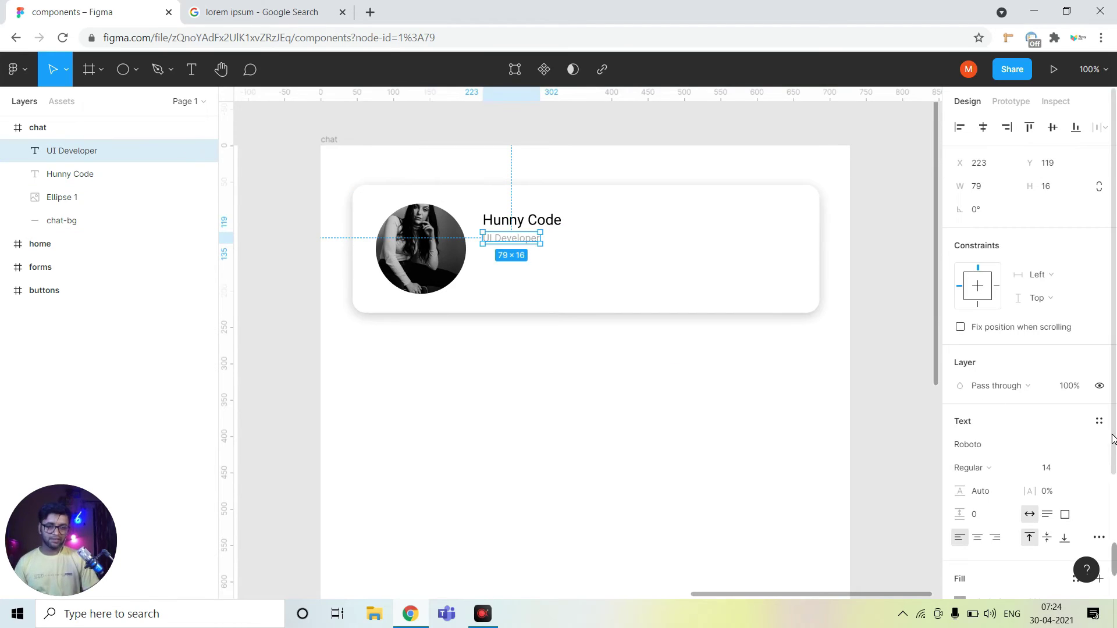
{"action": "left_click", "coordinate": [1071, 469]}
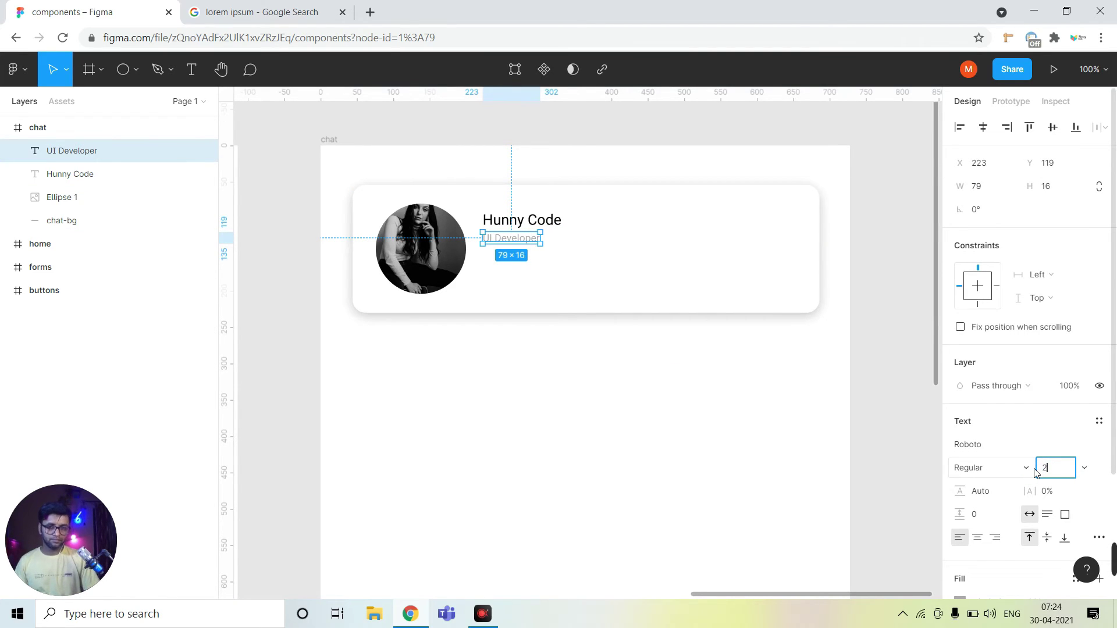
{"action": "key", "text": "Return"}
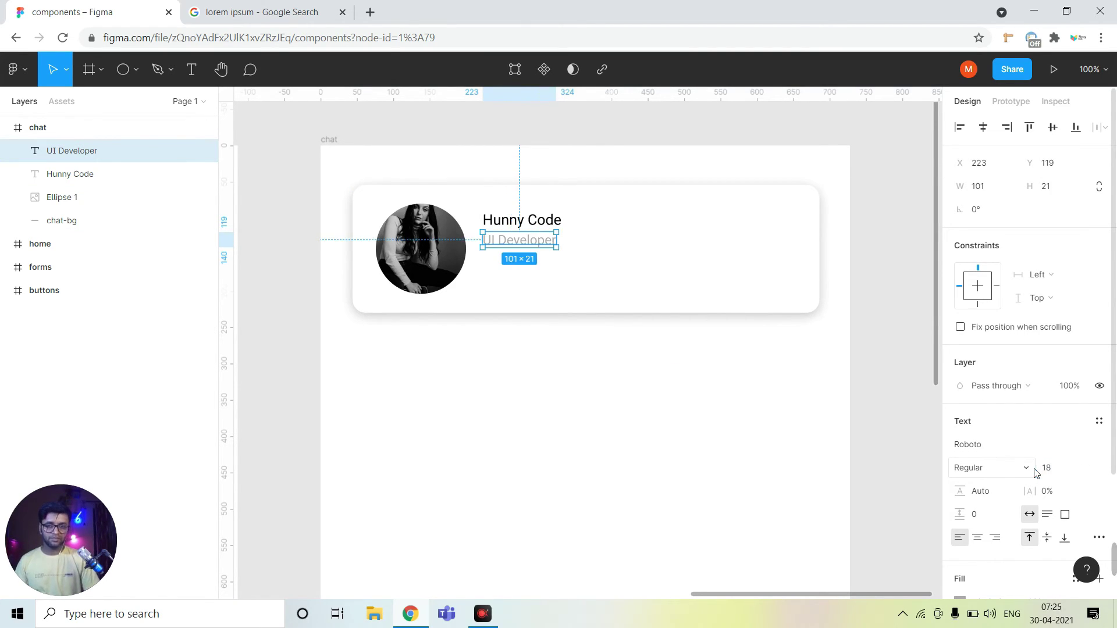
{"action": "left_click", "coordinate": [794, 487]}
{"action": "left_click", "coordinate": [523, 250]}
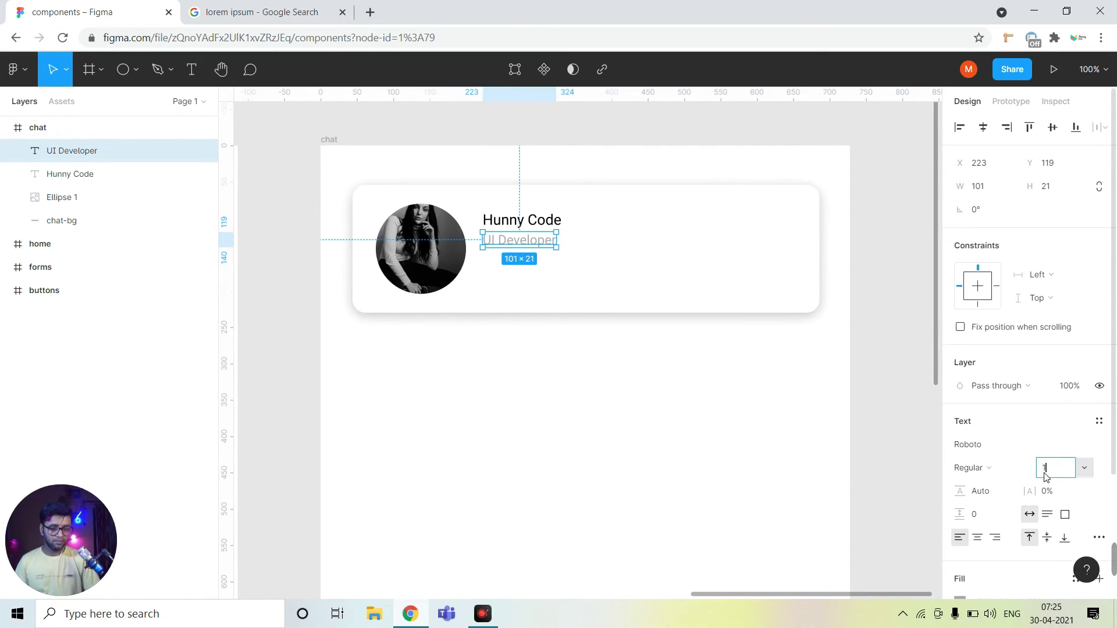
{"action": "type", "text": "6"}
{"action": "key", "text": "Return"}
{"action": "left_click", "coordinate": [609, 383]}
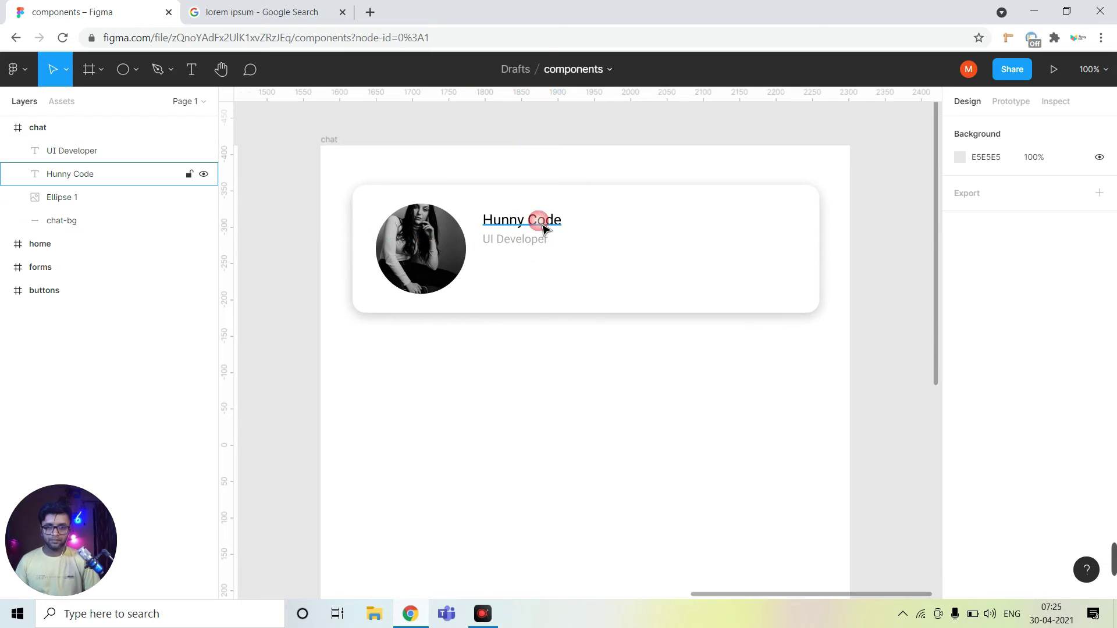
Step: Position the subtitle just under the name and select all four card layers
{"action": "left_click", "coordinate": [540, 246]}
{"action": "left_click_drag", "start_coordinate": [532, 241], "coordinate": [529, 242]}
{"action": "left_click", "coordinate": [546, 352]}
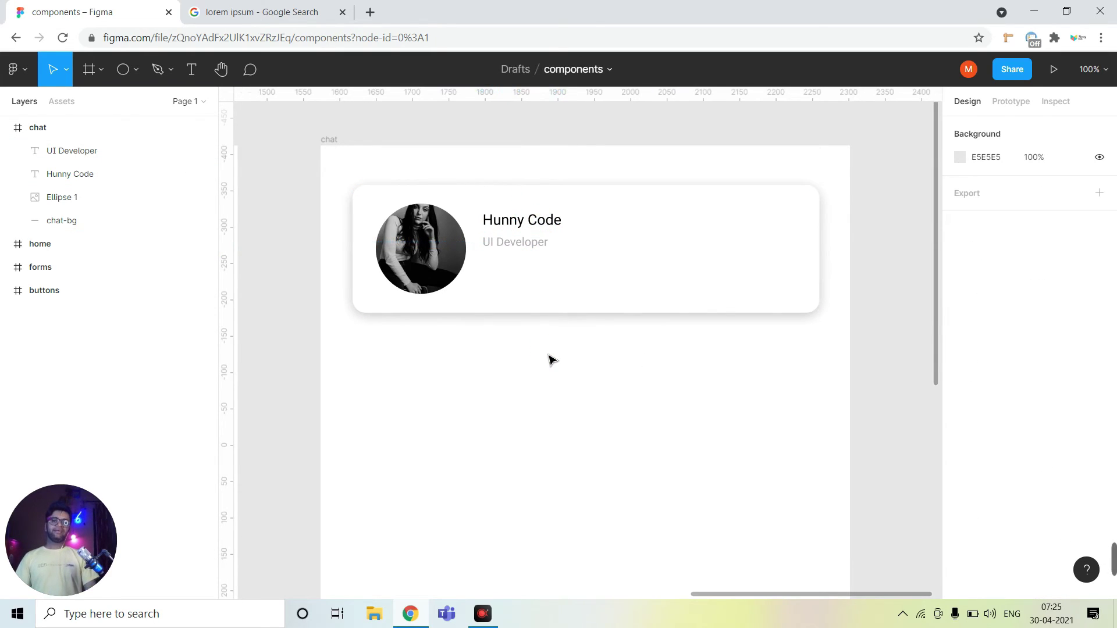
{"action": "left_click", "coordinate": [55, 221]}
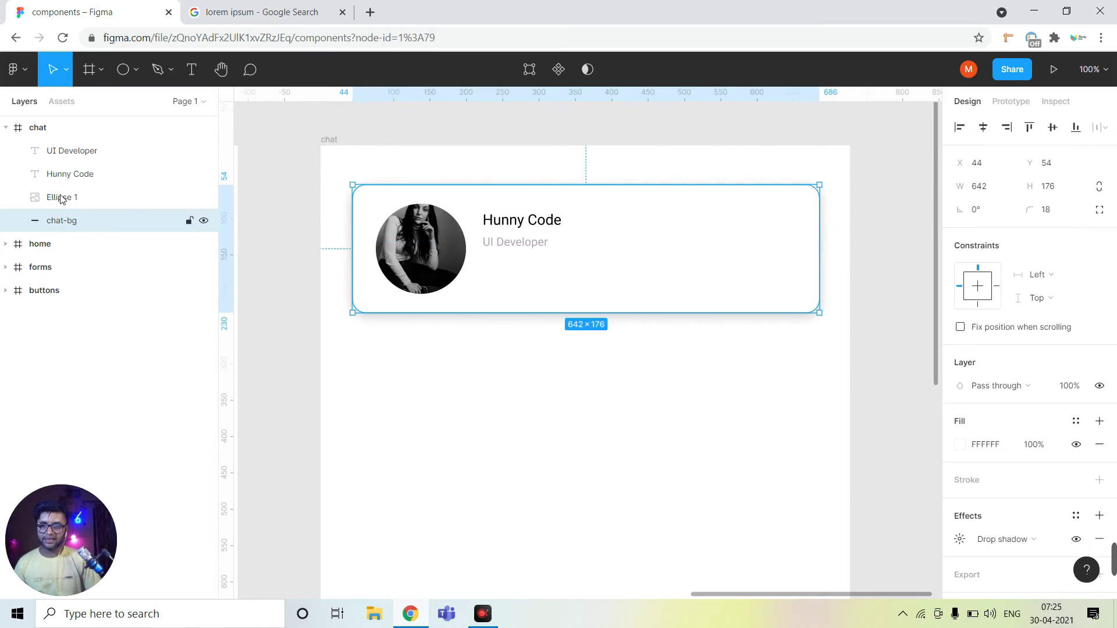
{"action": "left_click", "coordinate": [73, 152], "text": "shift"}
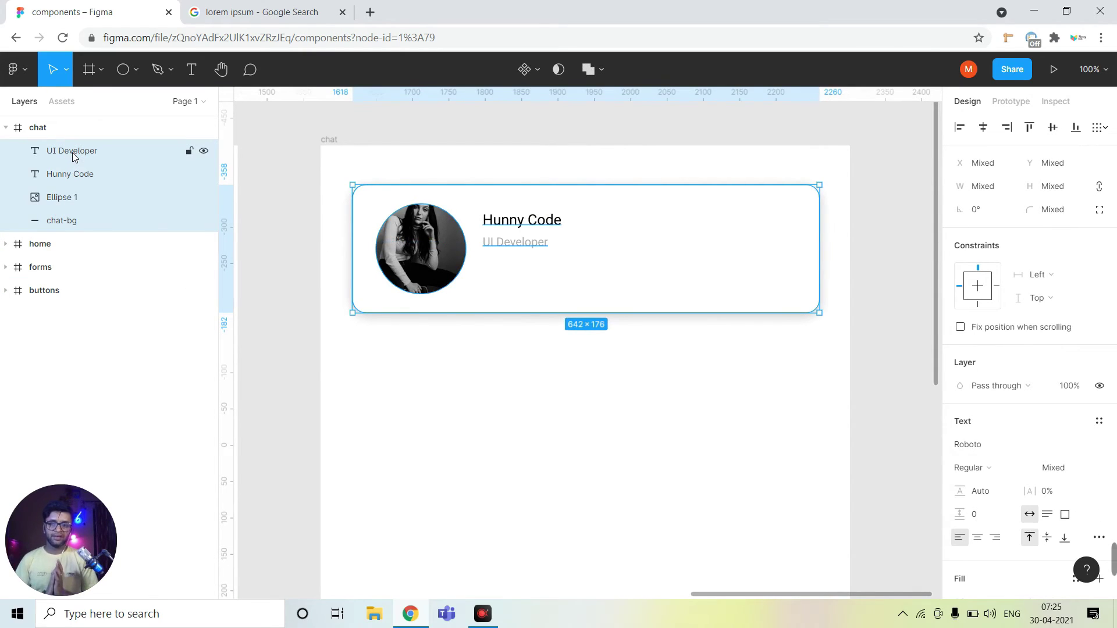
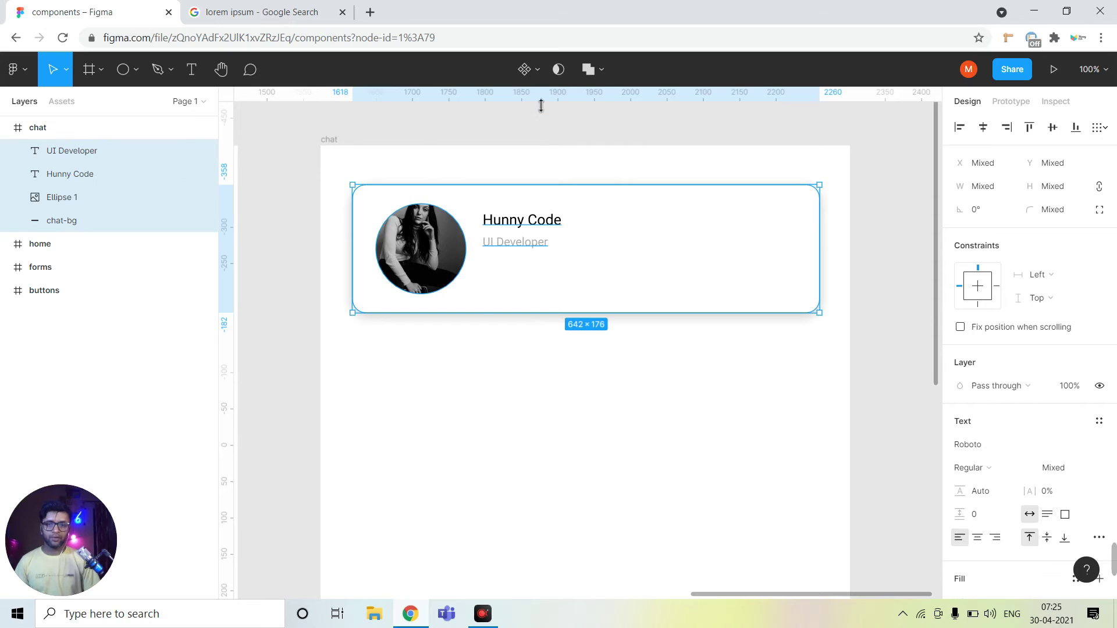
Step: Turn the card layers into a component and place a duplicate directly below it
{"action": "left_click", "coordinate": [525, 69]}
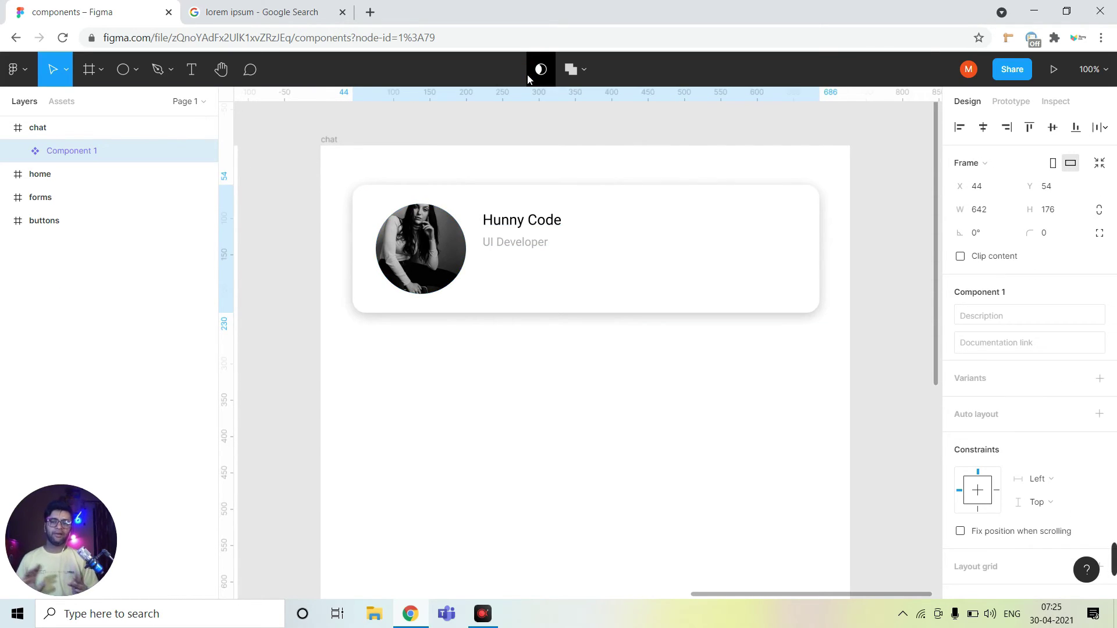
{"action": "mouse_move", "coordinate": [571, 363]}
{"action": "left_mouse_down"}
{"action": "mouse_move", "coordinate": [577, 335]}
{"action": "mouse_move", "coordinate": [537, 383]}
{"action": "left_mouse_up"}
{"action": "key", "text": "ctrl+d"}
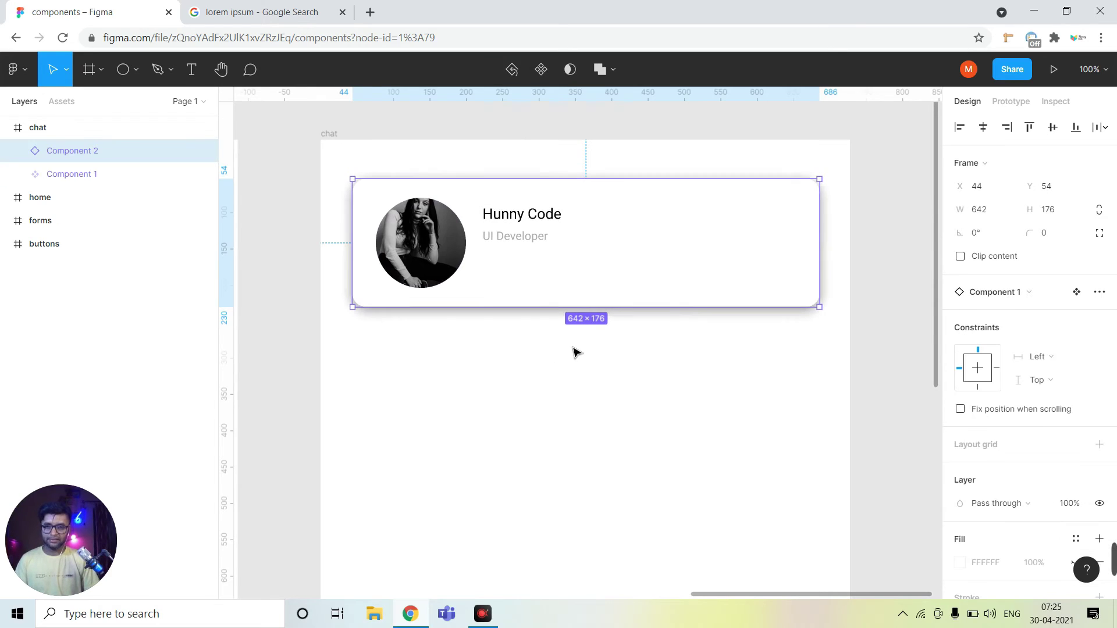
{"action": "left_click_drag", "start_coordinate": [588, 294], "coordinate": [584, 440]}
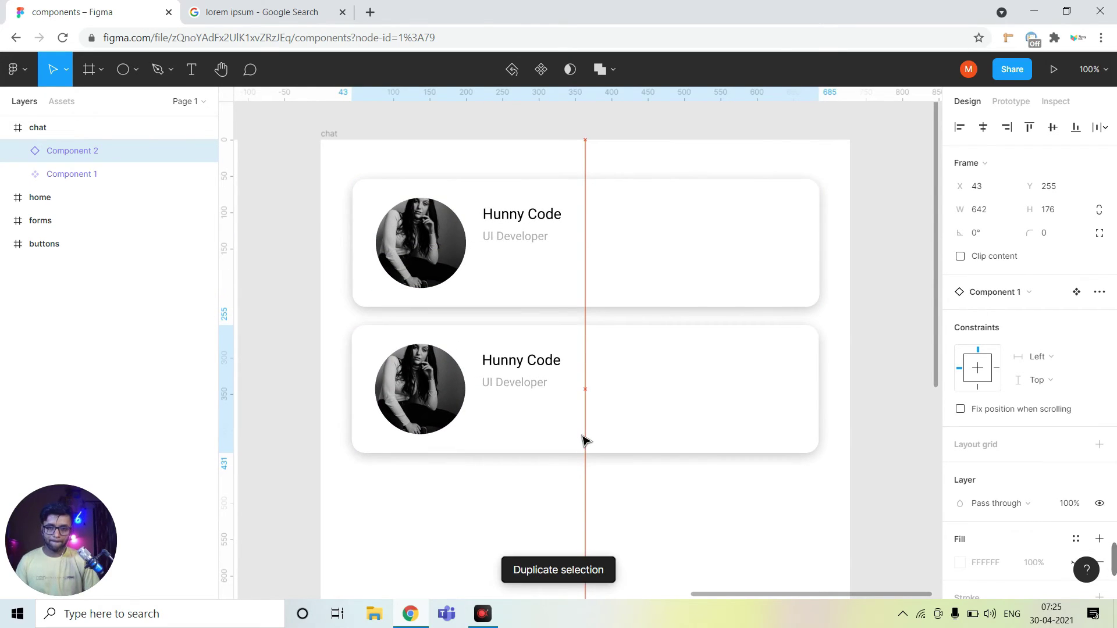
{"action": "scroll", "coordinate": [637, 407], "scroll_direction": "down", "scroll_amount": 1}
{"action": "left_click", "coordinate": [631, 394]}
Step: Duplicate the card three more times to stack five cards down the chat frame
{"action": "key", "text": "ctrl+d"}
{"action": "scroll", "coordinate": [617, 401], "scroll_direction": "down", "scroll_amount": 1}
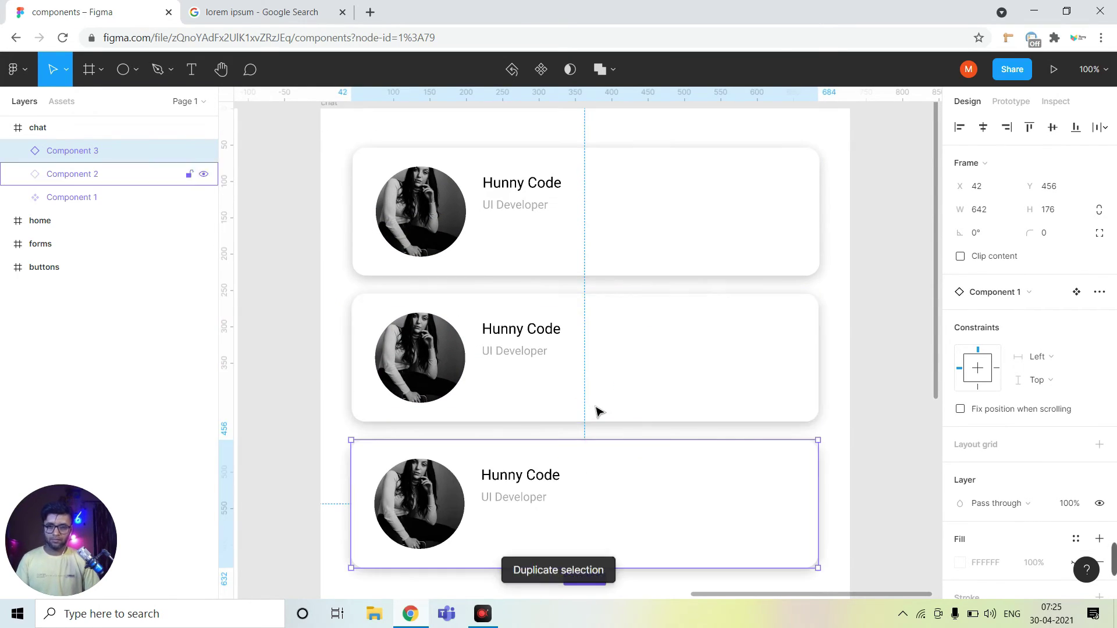
{"action": "key", "text": "ctrl+d"}
{"action": "scroll", "coordinate": [657, 401], "scroll_direction": "down", "scroll_amount": 3}
{"action": "scroll", "coordinate": [655, 337], "scroll_direction": "down", "scroll_amount": 3}
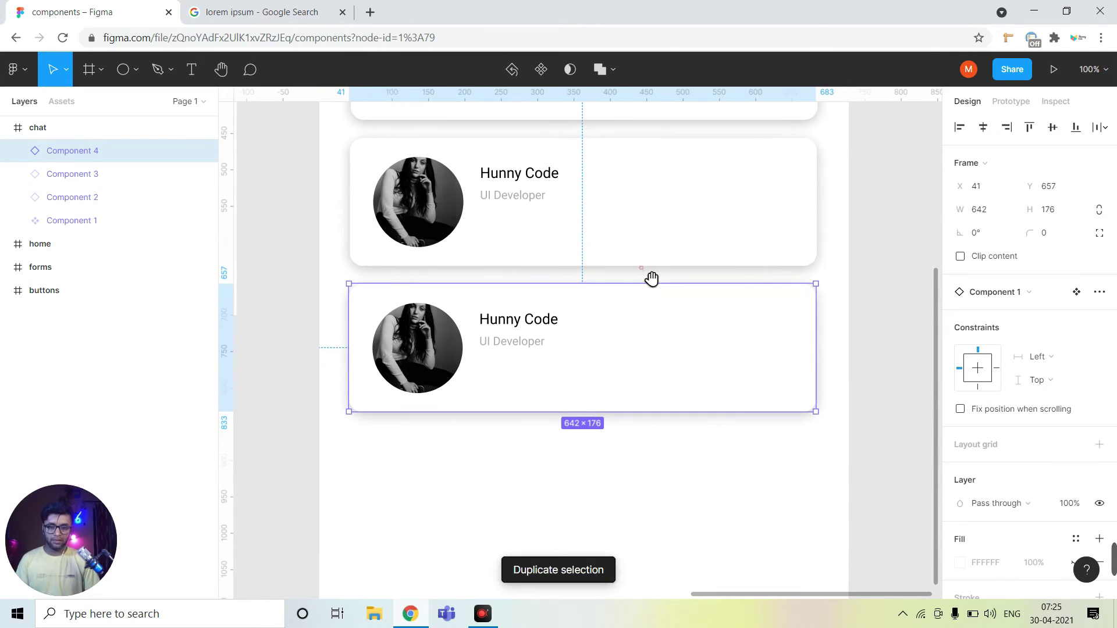
{"action": "key", "text": "ctrl+d"}
Step: Zoom out to check all five cards, then return to 100% zoom
{"action": "key", "text": "minus"}
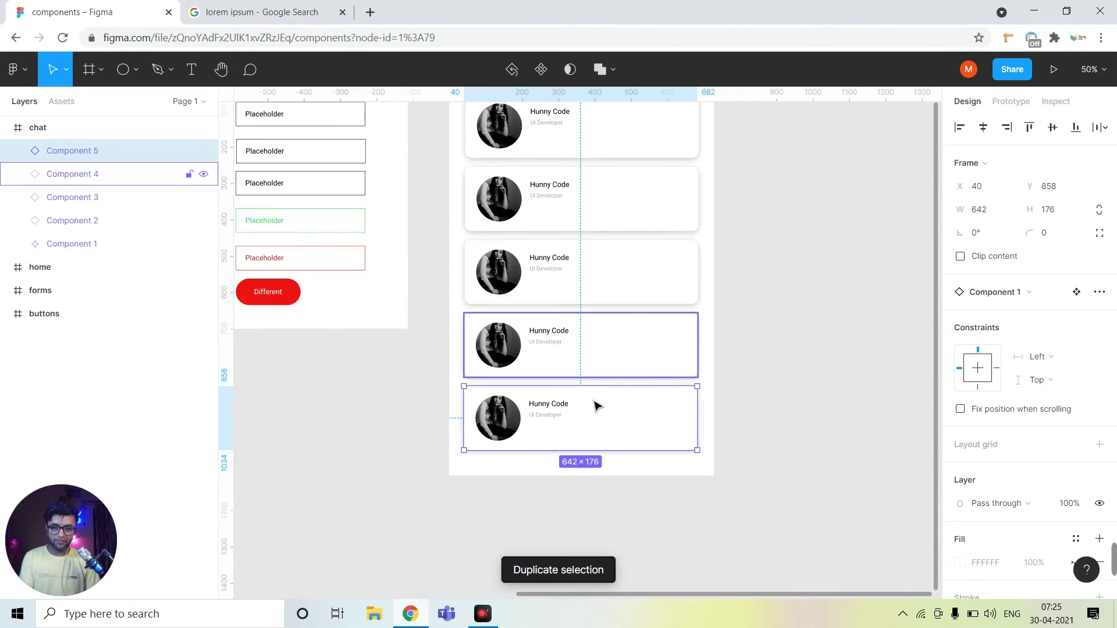
{"action": "left_click", "coordinate": [732, 393]}
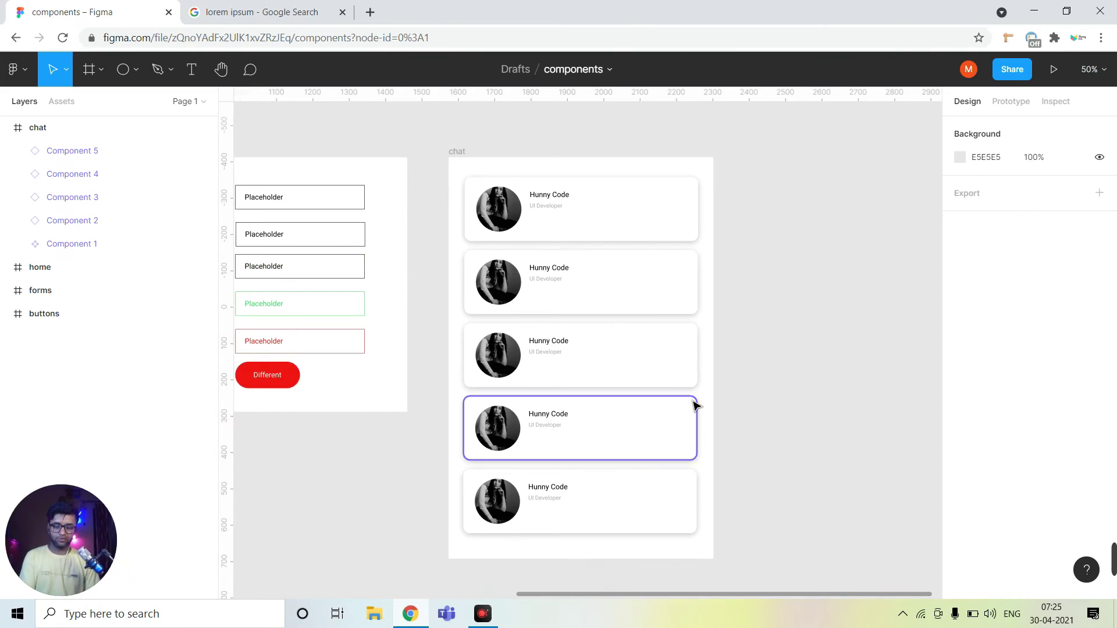
{"action": "key", "text": "shift+0"}
{"action": "left_click_drag", "start_coordinate": [678, 501], "coordinate": [654, 491]}
{"action": "scroll", "coordinate": [655, 442], "scroll_direction": "up", "scroll_amount": 2}
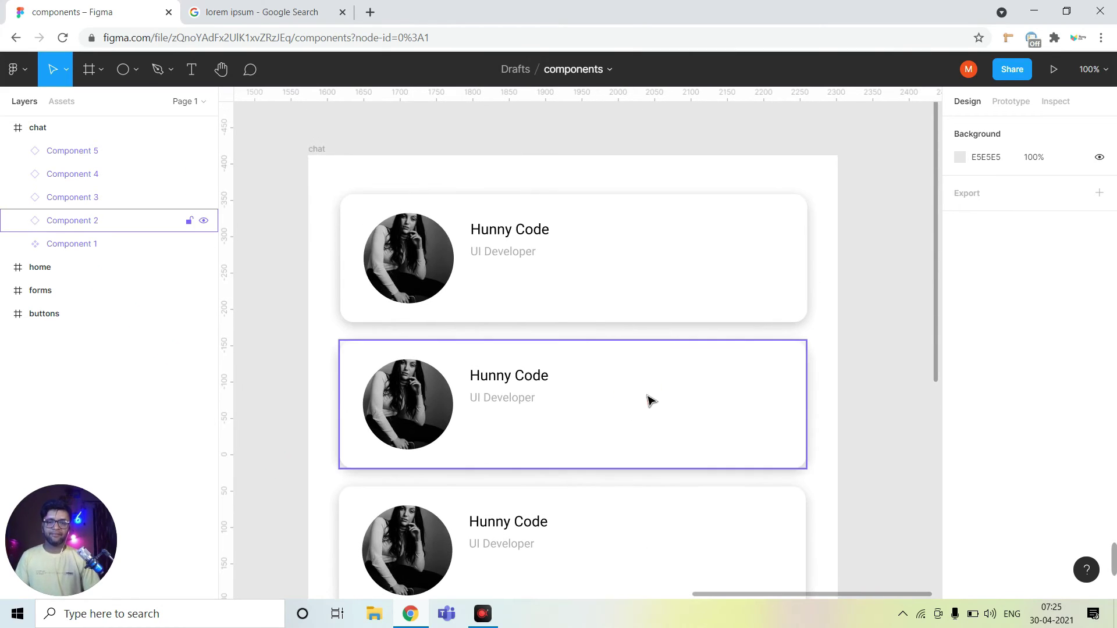
{"action": "scroll", "coordinate": [610, 302], "scroll_direction": "down", "scroll_amount": 1}
Step: Fill the second card's avatar circle with a random Unsplash portrait photo
{"action": "scroll", "coordinate": [422, 315], "scroll_direction": "down", "scroll_amount": 2}
{"action": "double_click", "coordinate": [420, 314]}
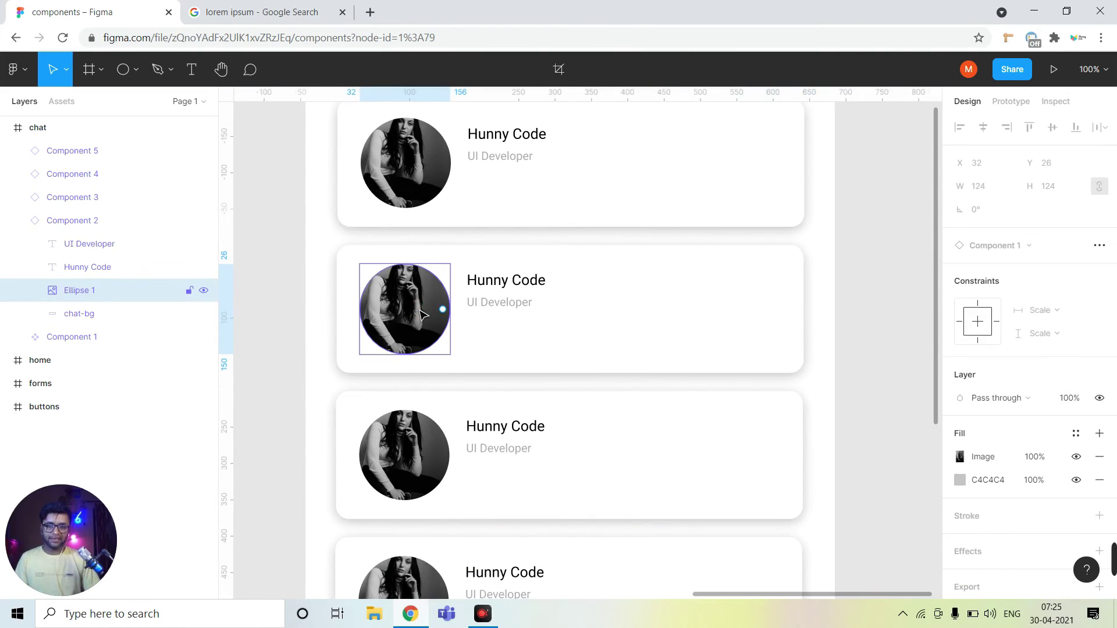
{"action": "right_click", "coordinate": [422, 314]}
{"action": "mouse_move", "coordinate": [489, 494]}
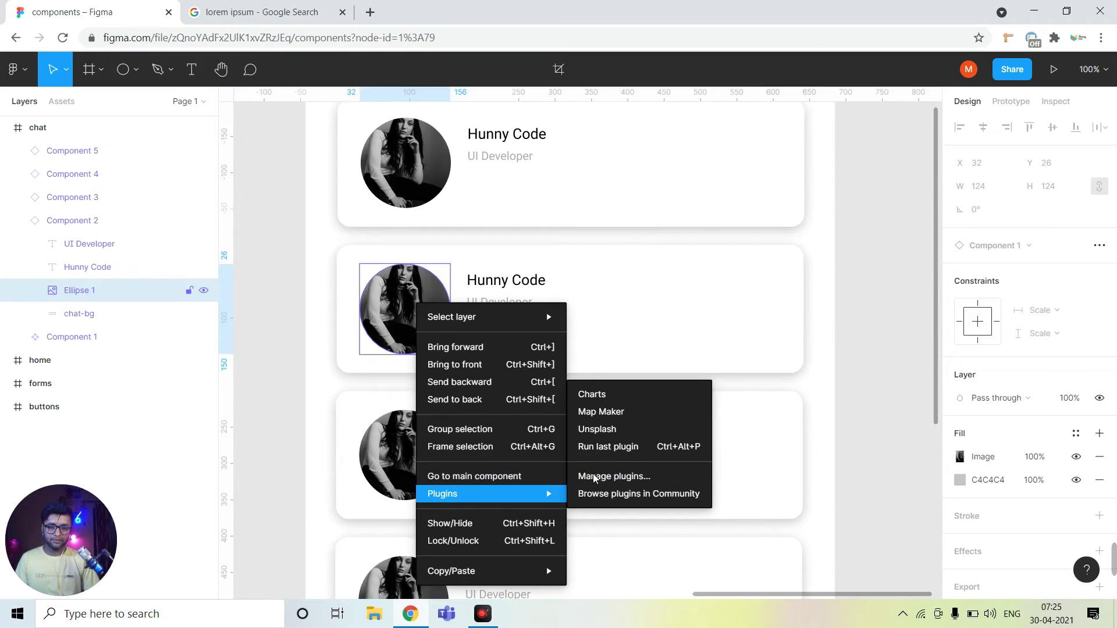
{"action": "left_click", "coordinate": [600, 430]}
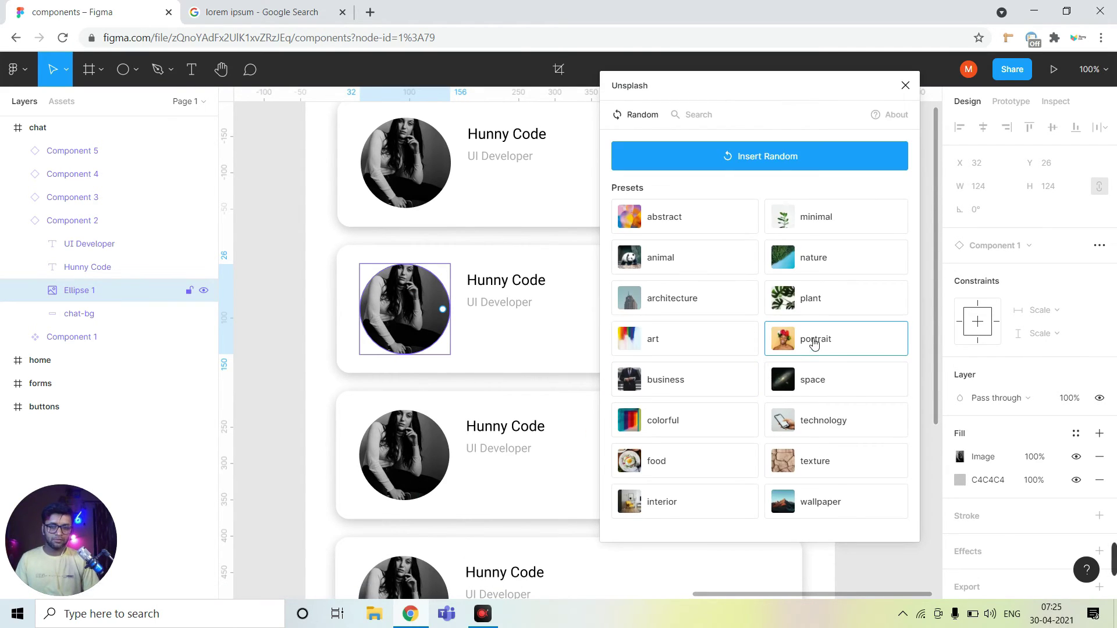
{"action": "left_click", "coordinate": [814, 343]}
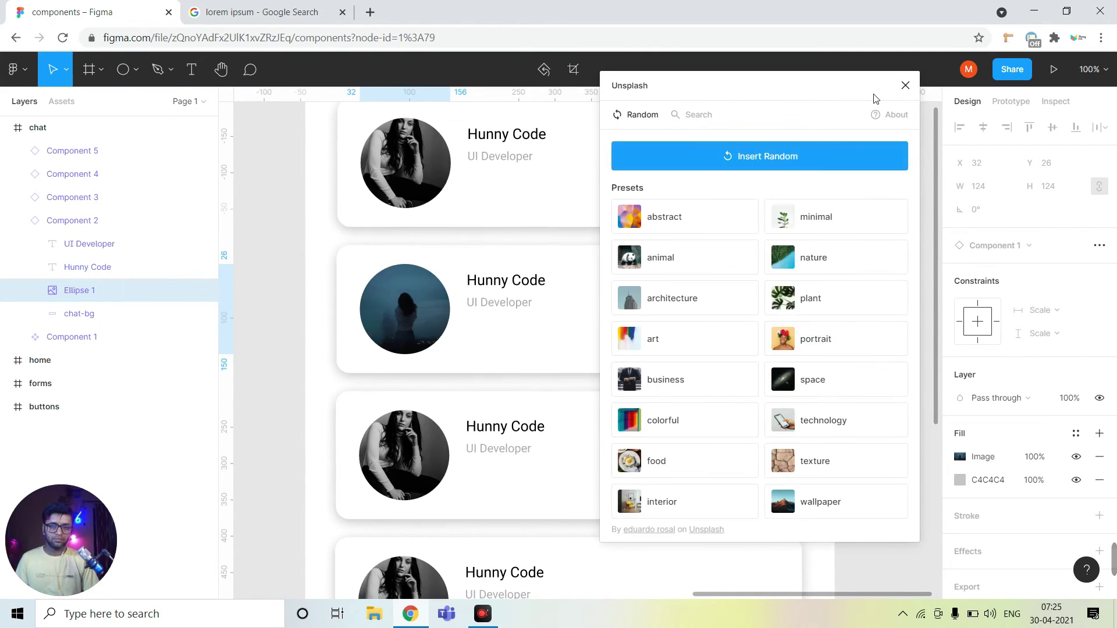
{"action": "left_click", "coordinate": [903, 87]}
Step: Fill the third card's avatar circle with another Unsplash portrait photo
{"action": "scroll", "coordinate": [788, 212], "scroll_direction": "down", "scroll_amount": 5}
{"action": "left_click", "coordinate": [443, 307]}
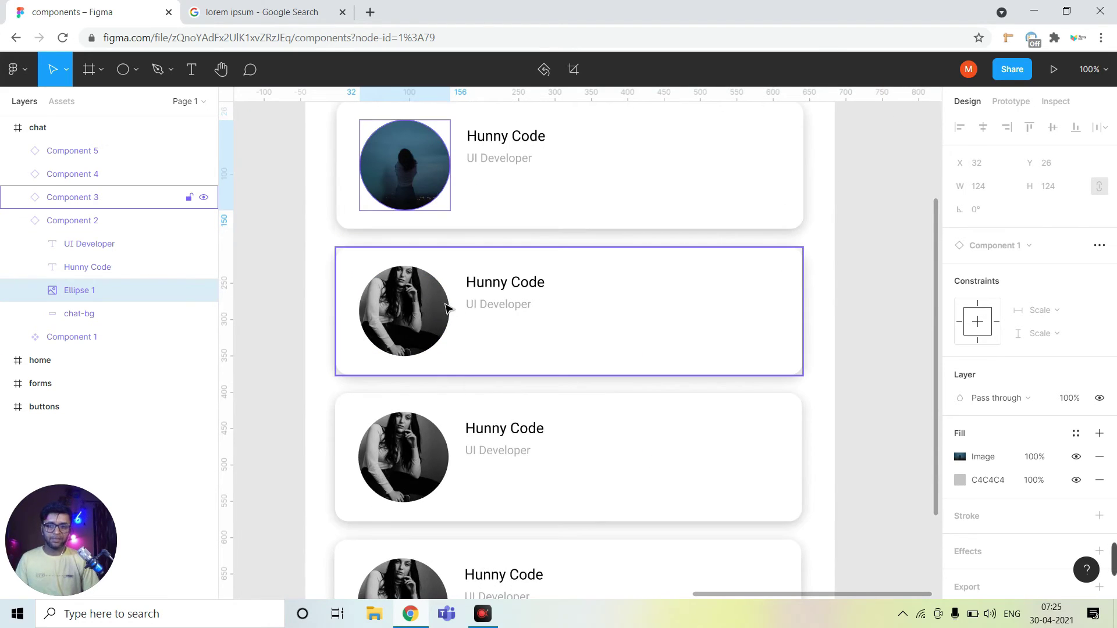
{"action": "double_click", "coordinate": [440, 308]}
{"action": "right_click", "coordinate": [432, 299]}
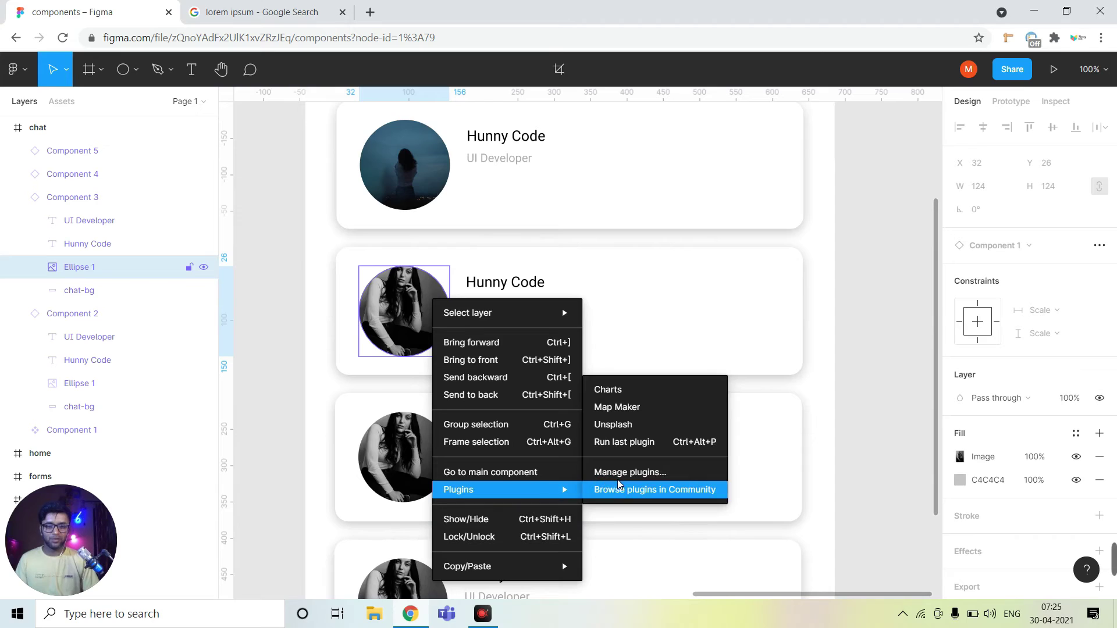
{"action": "mouse_move", "coordinate": [489, 490]}
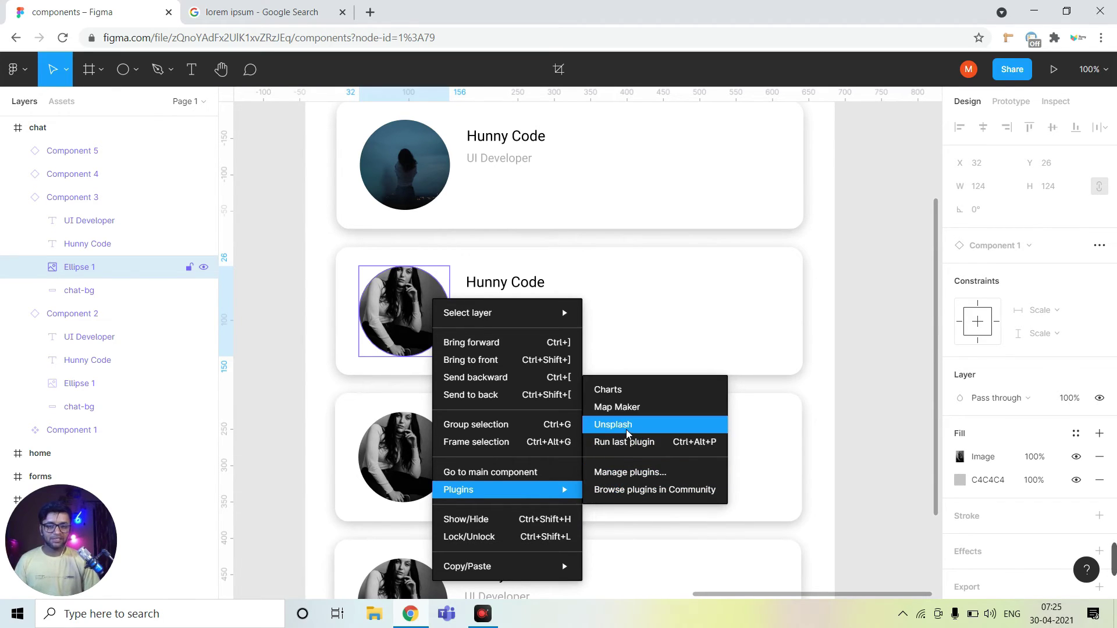
{"action": "left_click", "coordinate": [619, 425]}
{"action": "left_click", "coordinate": [815, 340]}
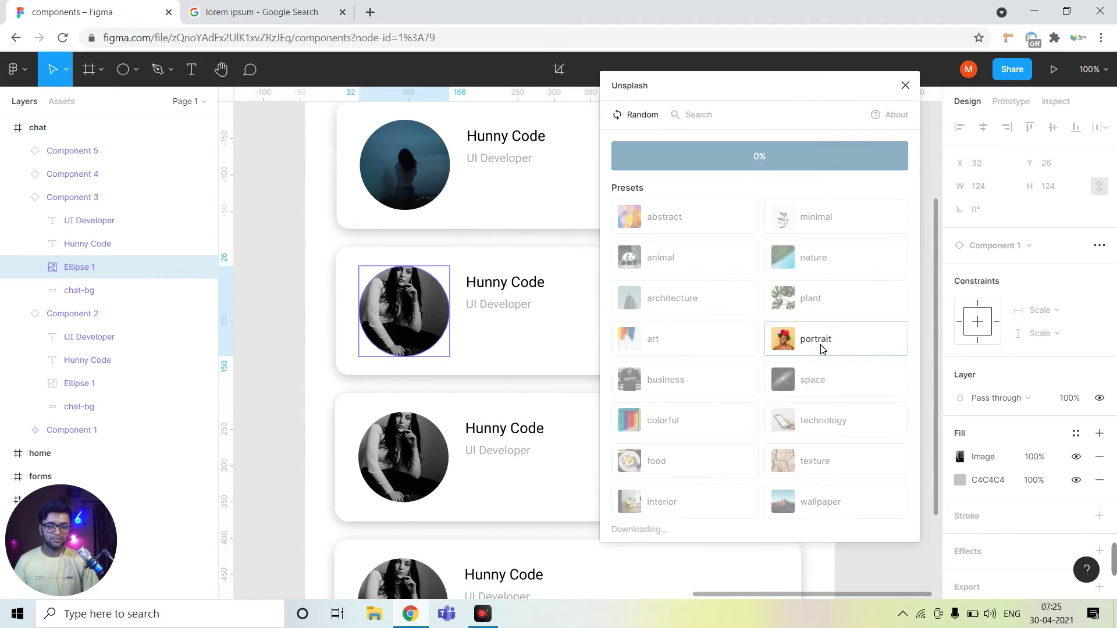
{"action": "left_click", "coordinate": [906, 86]}
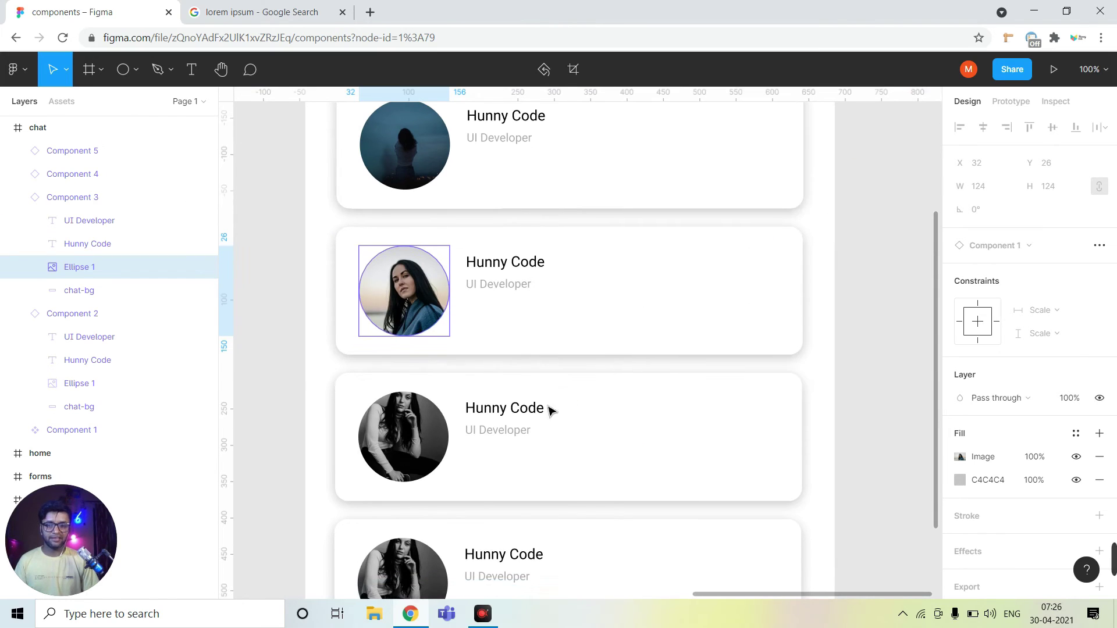
Step: Fill the fourth card's avatar circle with an Unsplash portrait photo
{"action": "scroll", "coordinate": [549, 406], "scroll_direction": "down", "scroll_amount": 1}
{"action": "double_click", "coordinate": [430, 451]}
{"action": "right_click", "coordinate": [431, 451]}
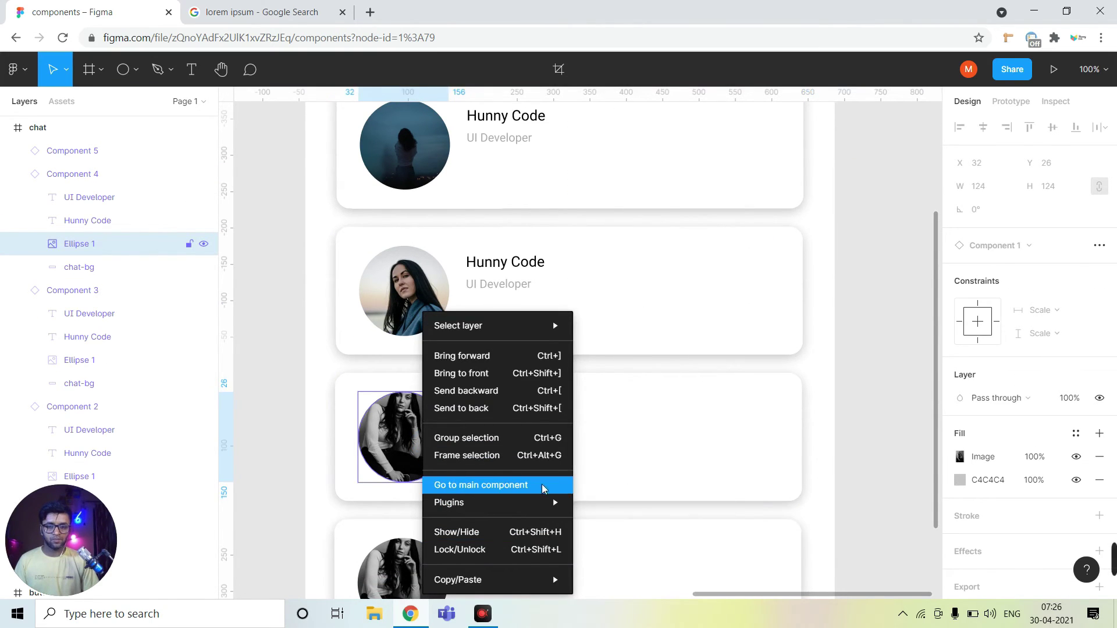
{"action": "mouse_move", "coordinate": [494, 502]}
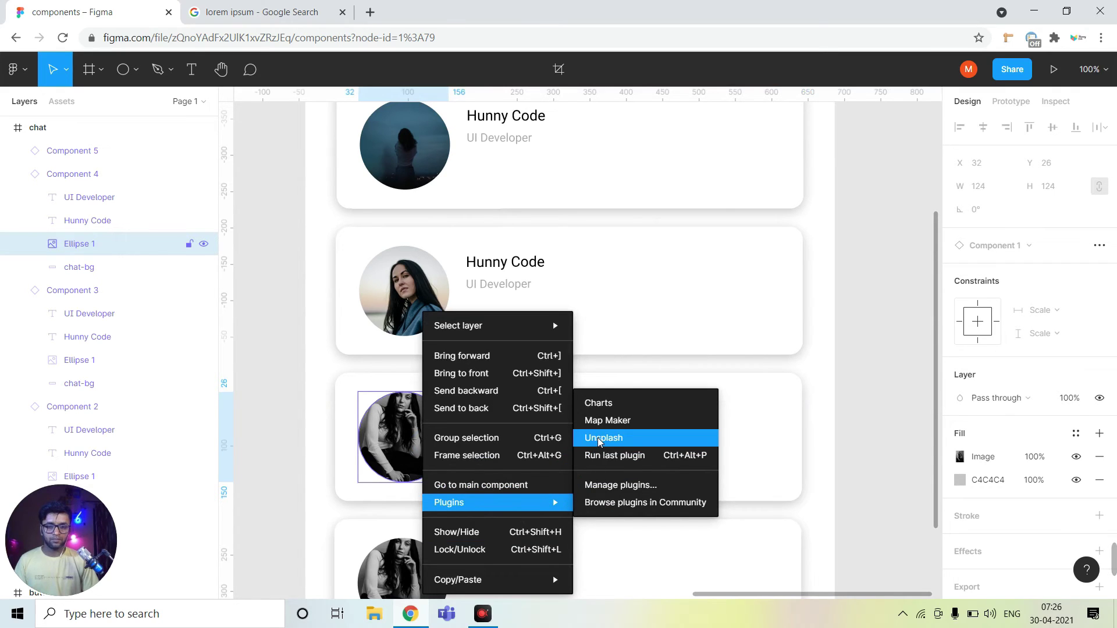
{"action": "left_click", "coordinate": [603, 437]}
{"action": "left_click", "coordinate": [836, 334]}
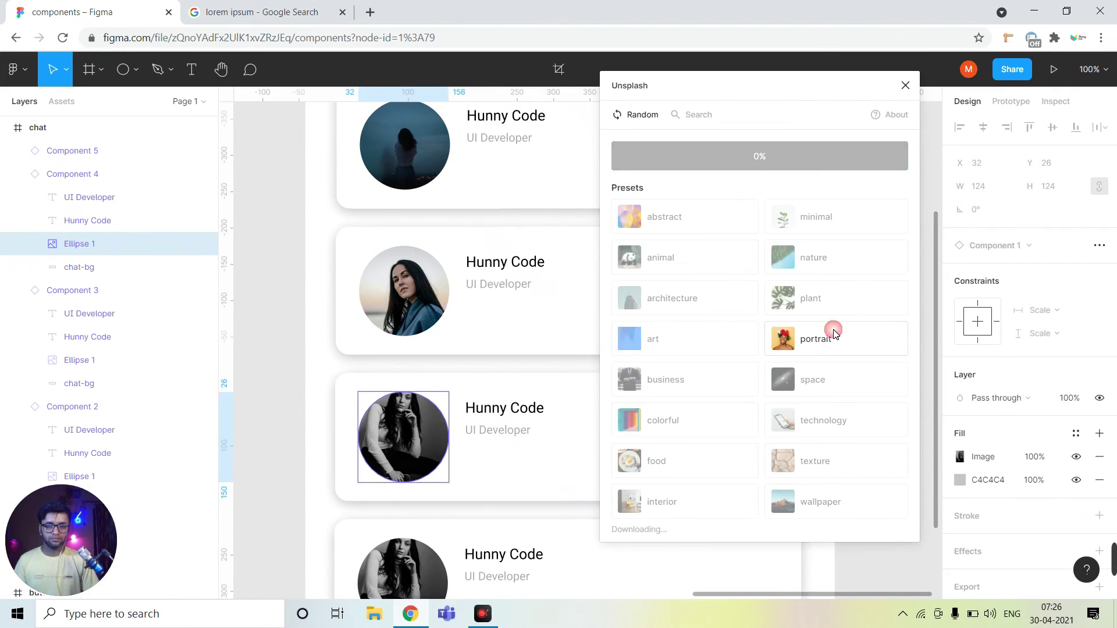
{"action": "left_click", "coordinate": [905, 86]}
Step: Fill the bottom card's avatar circle with an Unsplash portrait photo
{"action": "scroll", "coordinate": [466, 316], "scroll_direction": "down", "scroll_amount": 4}
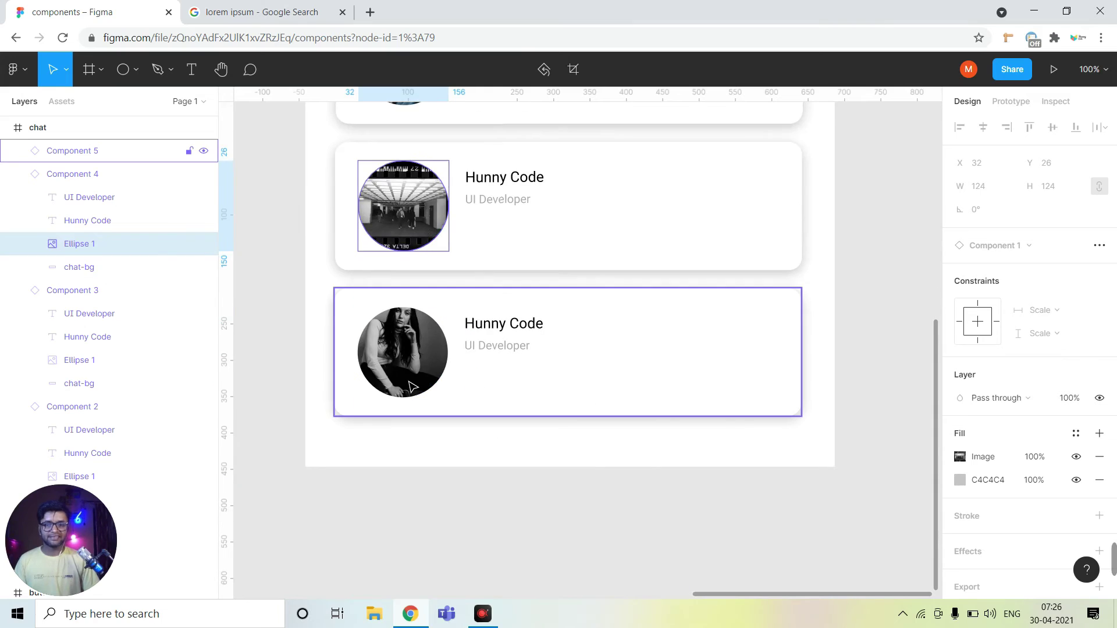
{"action": "left_click", "coordinate": [407, 380]}
{"action": "right_click", "coordinate": [408, 379]}
{"action": "mouse_move", "coordinate": [478, 503]}
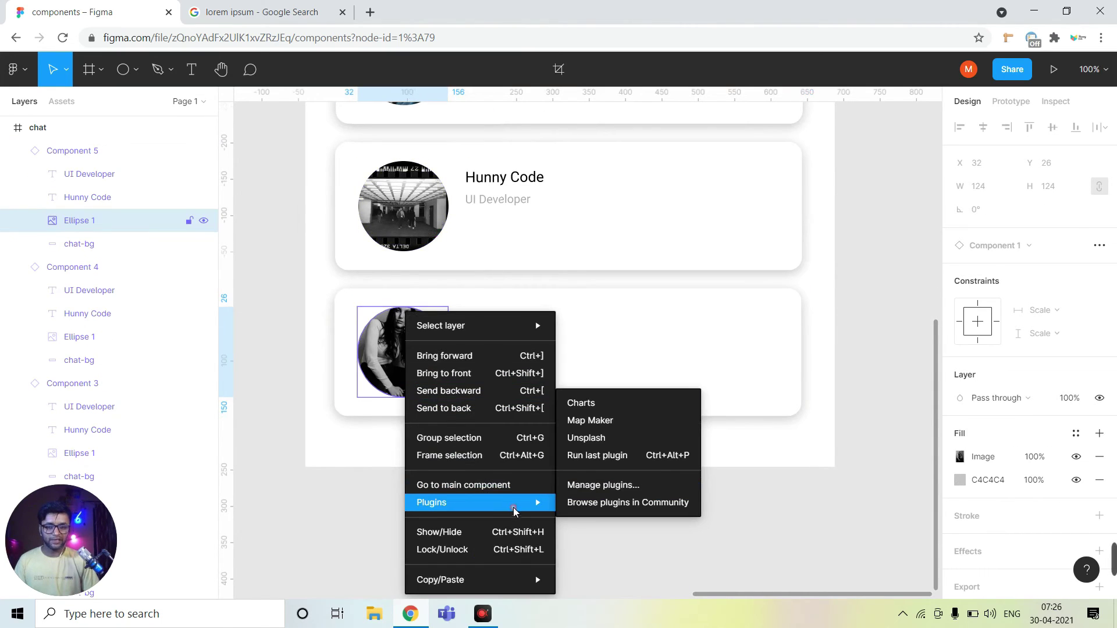
{"action": "left_click", "coordinate": [611, 436]}
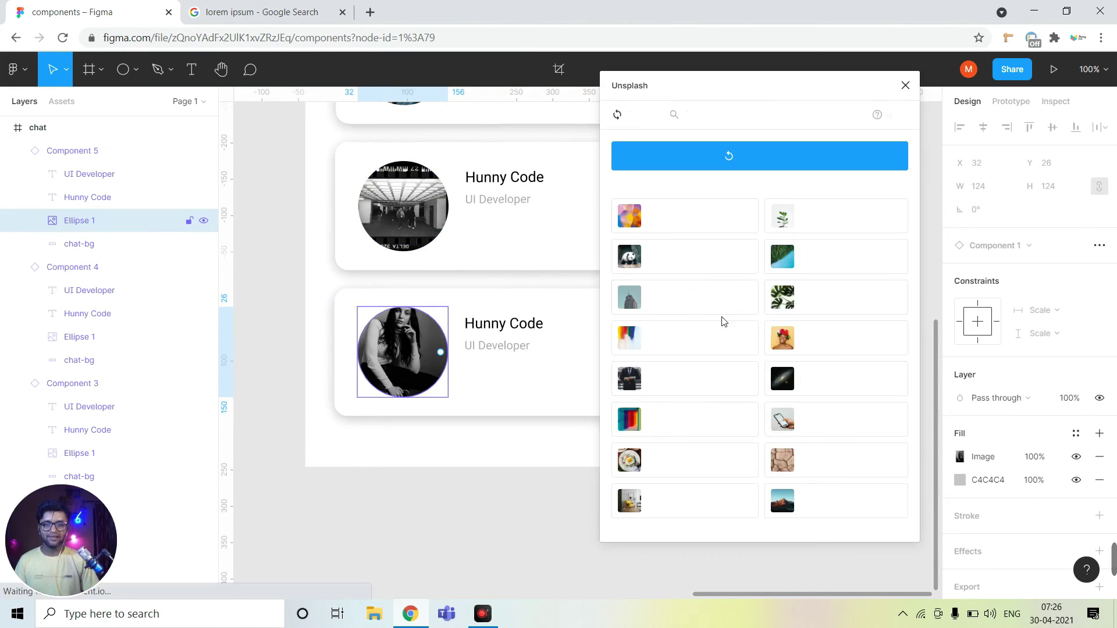
{"action": "left_click", "coordinate": [845, 338]}
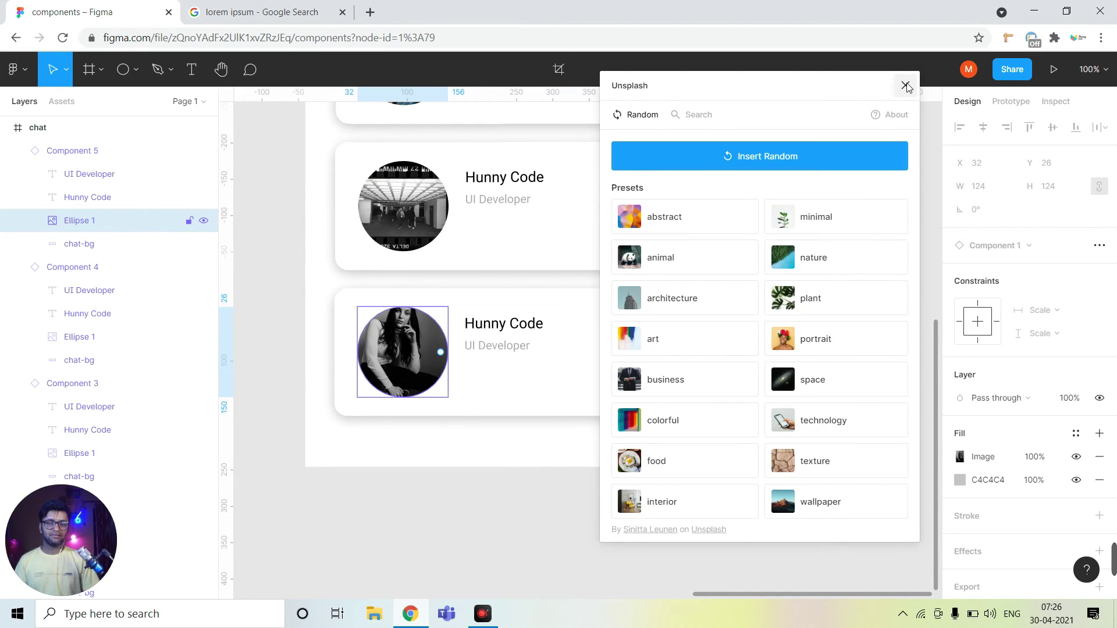
{"action": "left_click", "coordinate": [823, 340]}
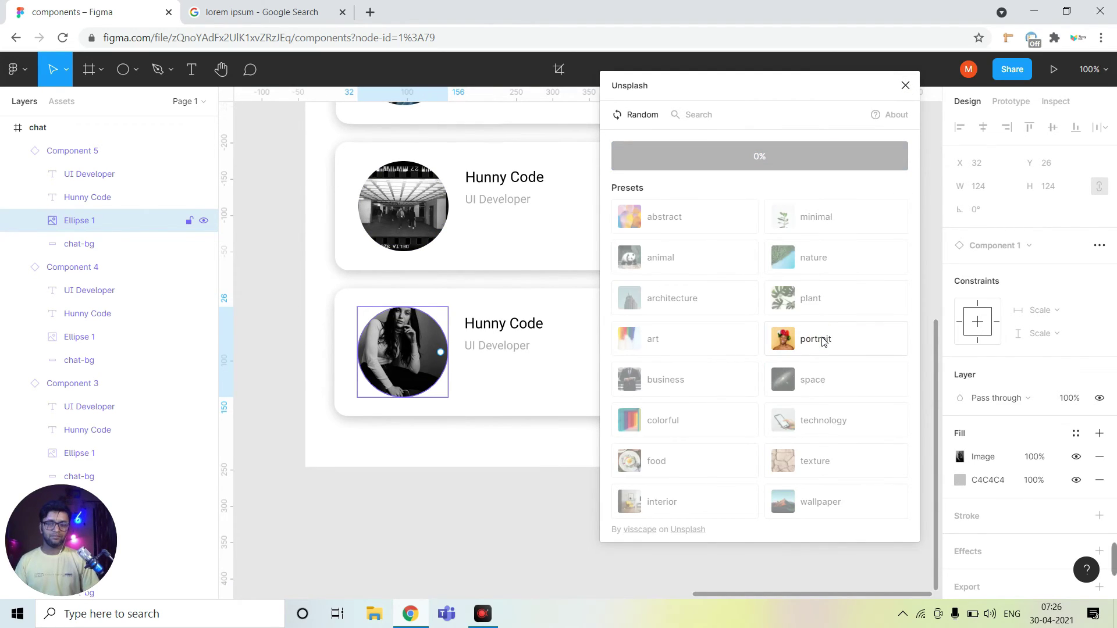
{"action": "left_click", "coordinate": [905, 88]}
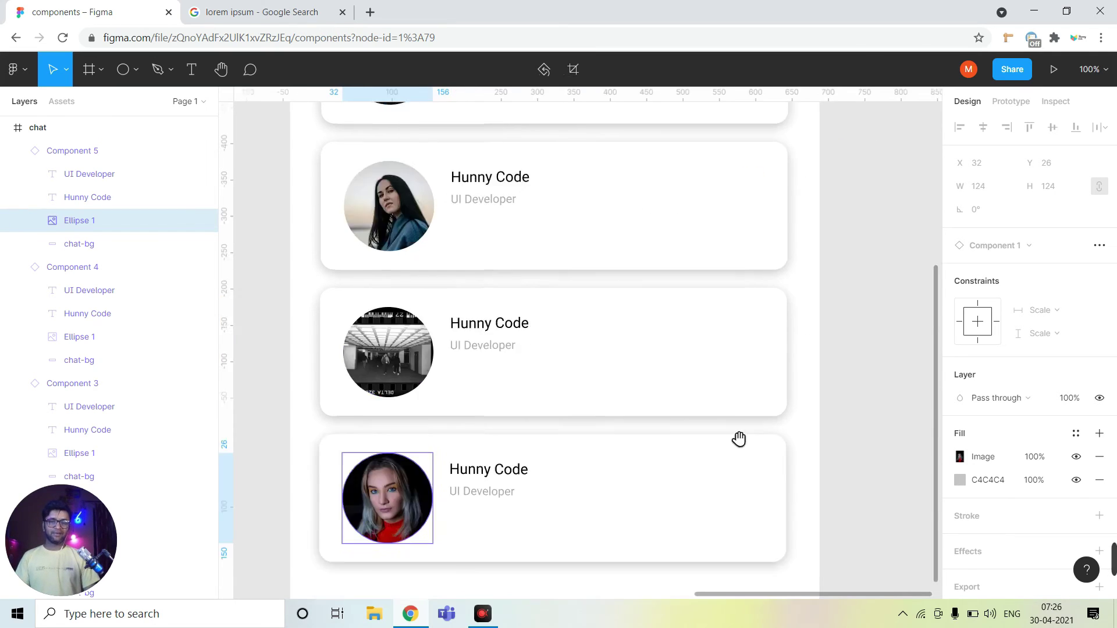
{"action": "scroll", "coordinate": [738, 438], "scroll_direction": "up", "scroll_amount": 5}
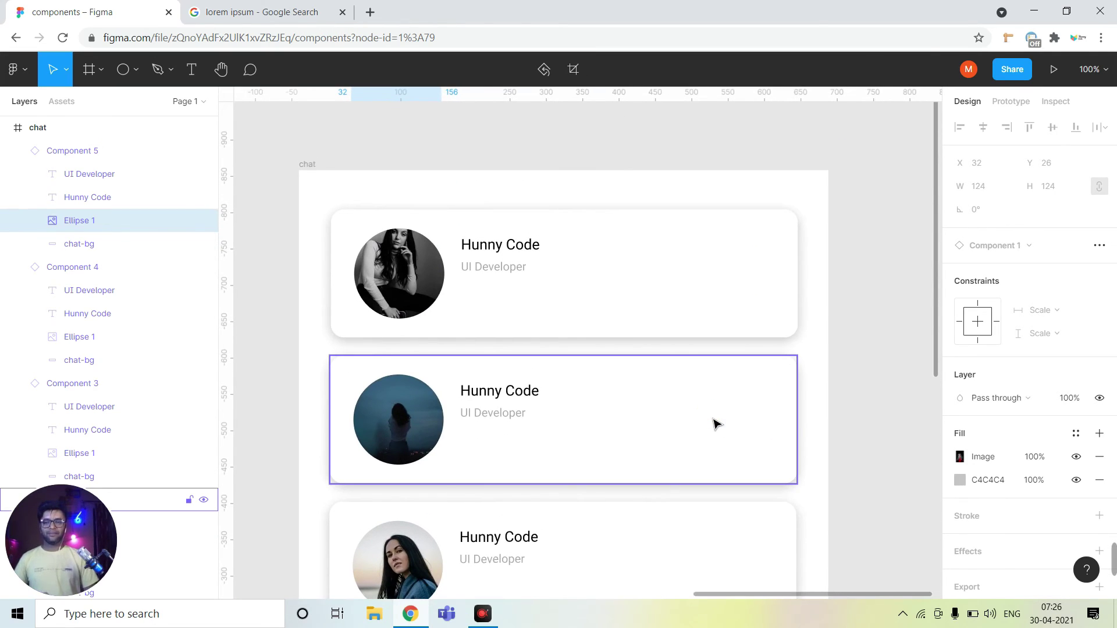
Step: Jump from the second card instance to its main component and bring the chat frame top into view
{"action": "right_click", "coordinate": [558, 427]}
{"action": "mouse_move", "coordinate": [597, 438]}
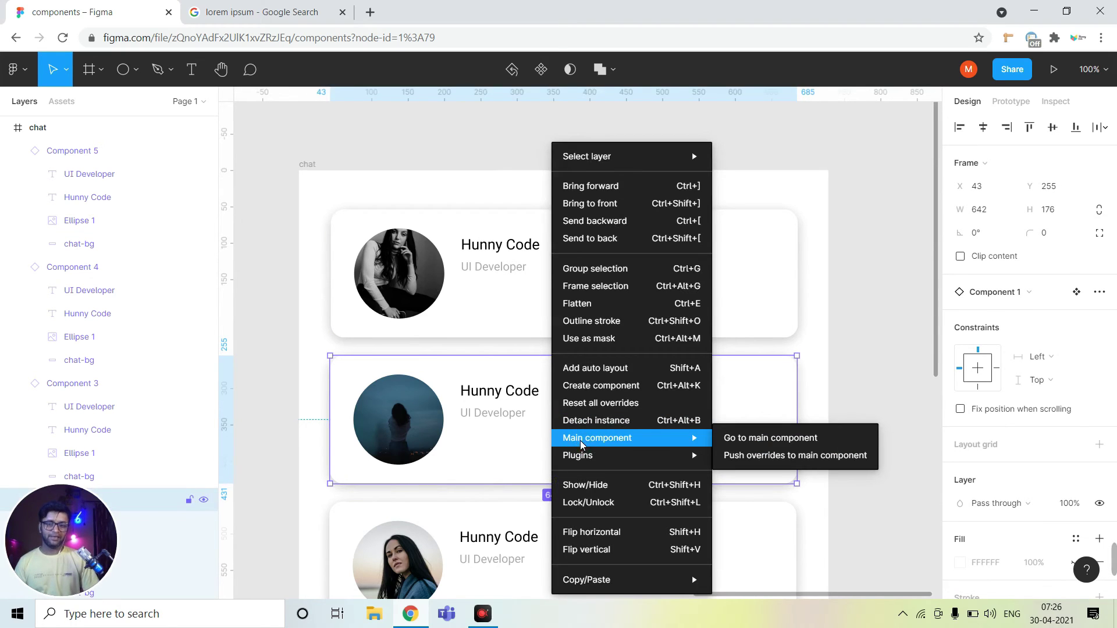
{"action": "left_click", "coordinate": [741, 441]}
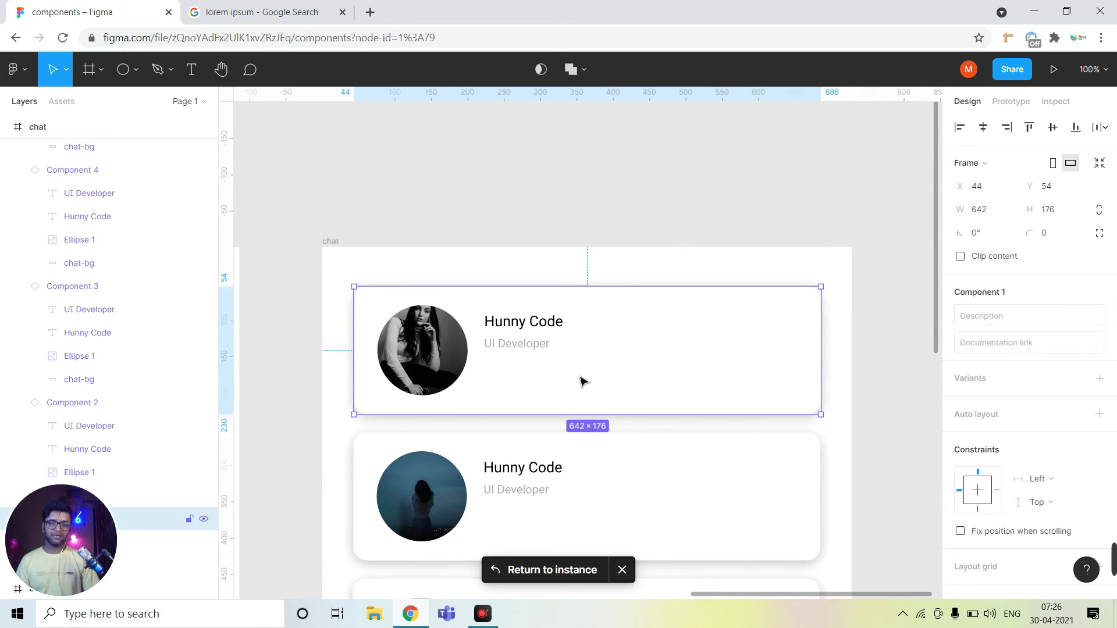
{"action": "left_click_drag", "start_coordinate": [582, 381], "coordinate": [545, 280]}
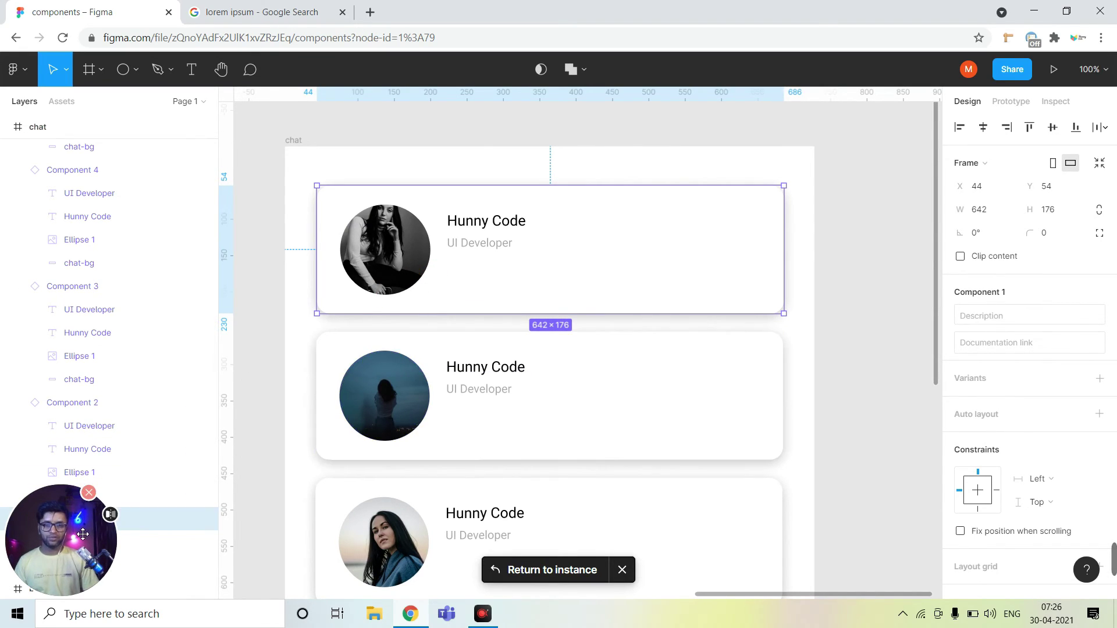
{"action": "mouse_move", "coordinate": [86, 529]}
{"action": "left_mouse_down"}
{"action": "mouse_move", "coordinate": [1016, 192]}
{"action": "mouse_move", "coordinate": [1080, 141]}
{"action": "left_mouse_up"}
{"action": "left_click", "coordinate": [584, 261]}
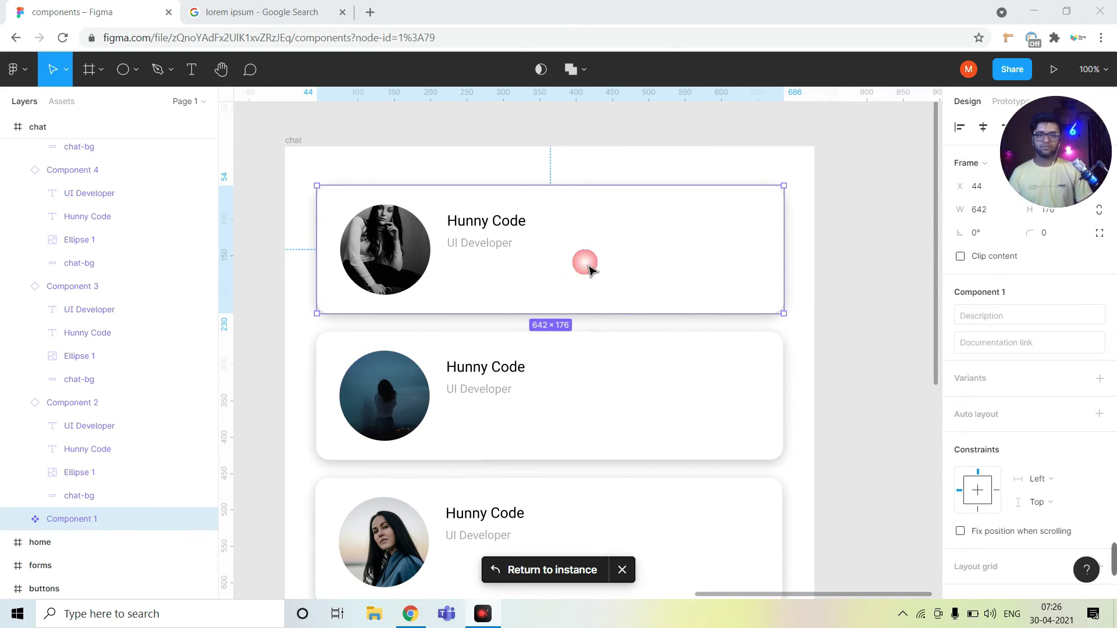
Step: Expand Component 1 in the Layers panel and select its chat-bg background layer
{"action": "left_click_drag", "start_coordinate": [511, 347], "coordinate": [508, 416]}
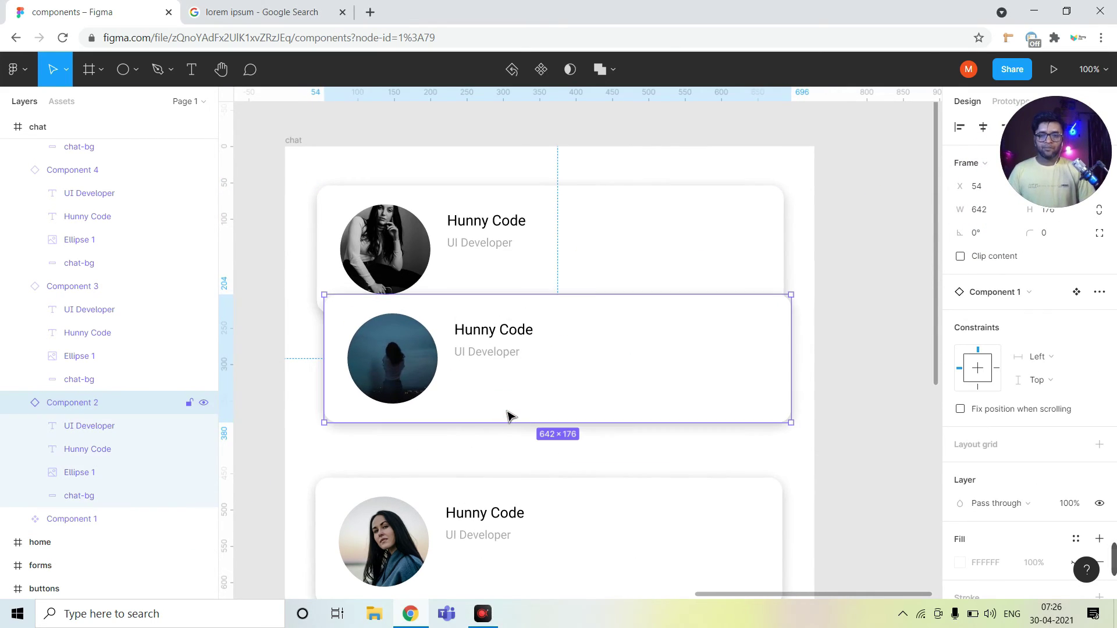
{"action": "key", "text": "ctrl+z"}
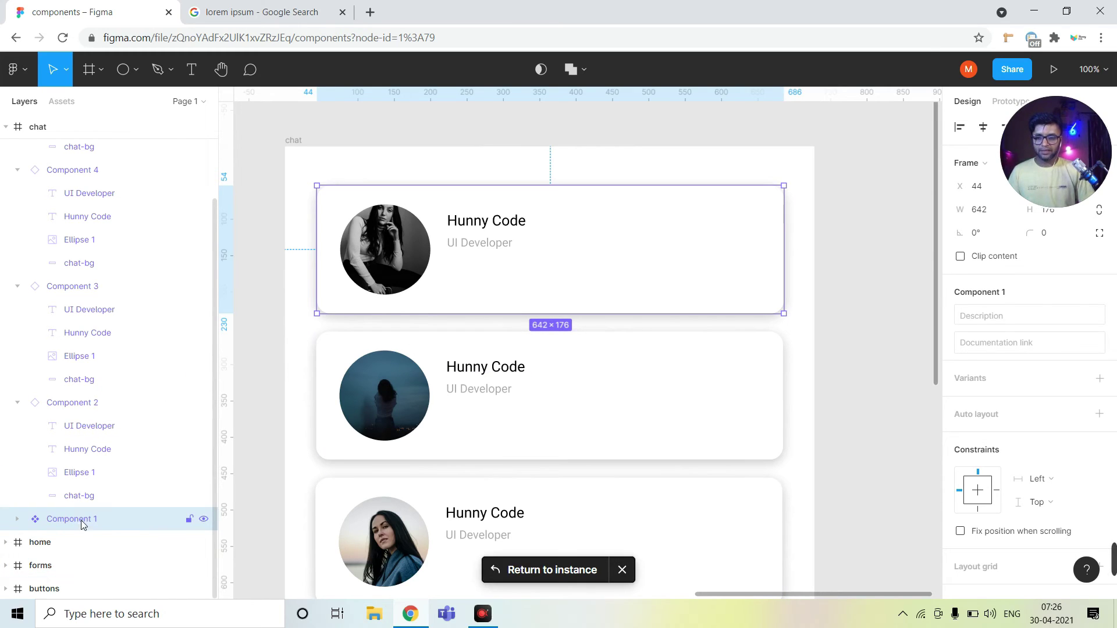
{"action": "left_click", "coordinate": [16, 519]}
{"action": "scroll", "coordinate": [116, 500], "scroll_direction": "down", "scroll_amount": 3}
{"action": "left_click", "coordinate": [105, 519]}
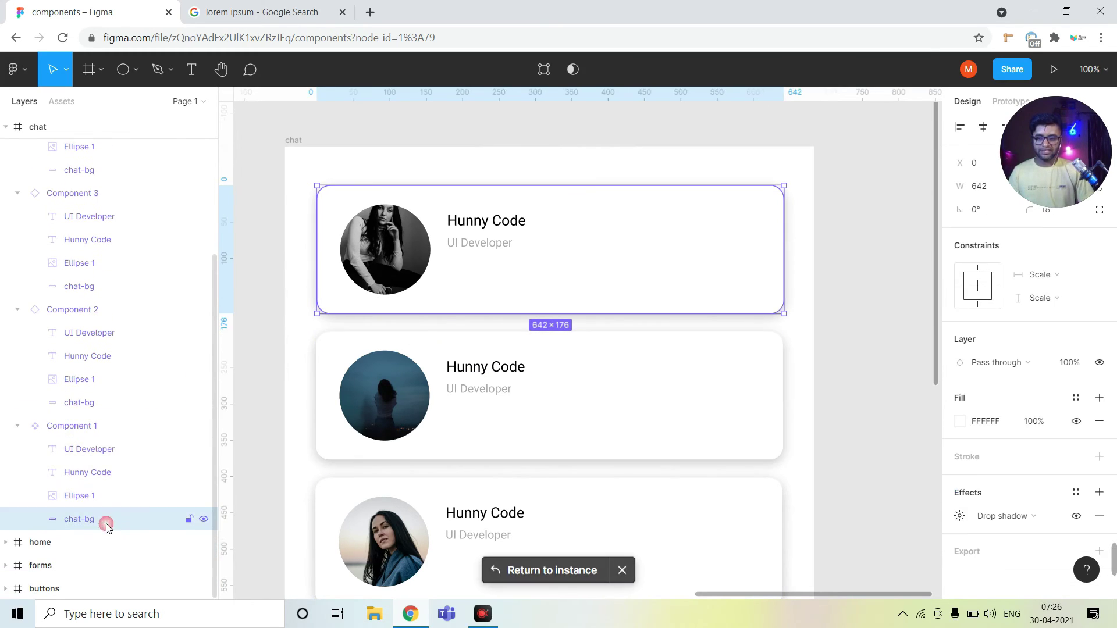
Step: Draw a 26×26 circle at the avatar's lower right in the main component
{"action": "left_click", "coordinate": [136, 70]}
{"action": "left_click", "coordinate": [134, 103]}
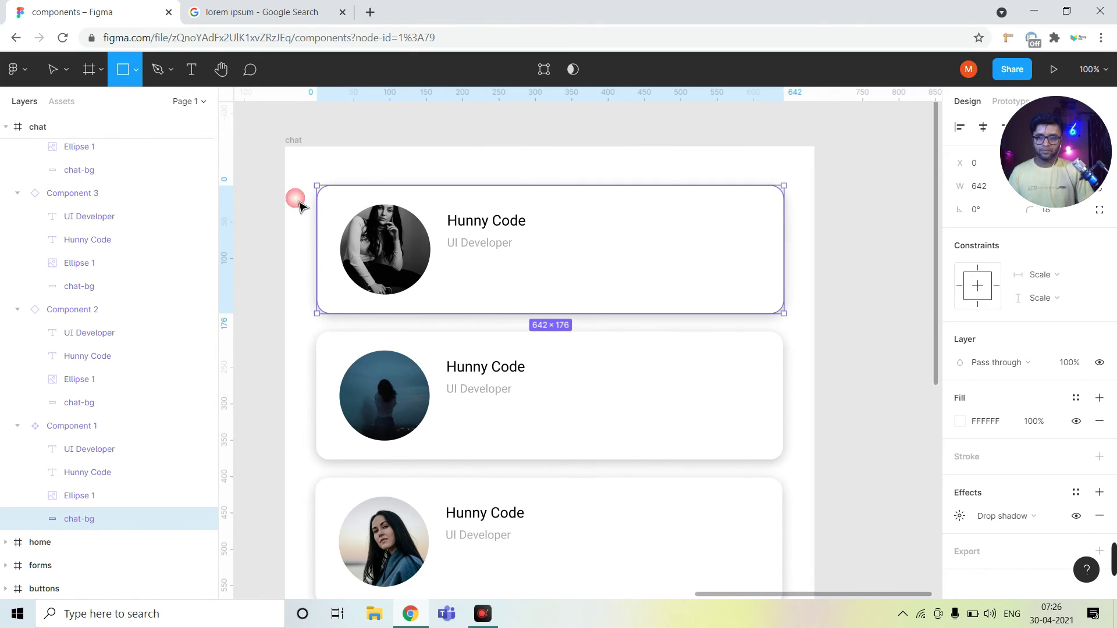
{"action": "left_click", "coordinate": [136, 73]}
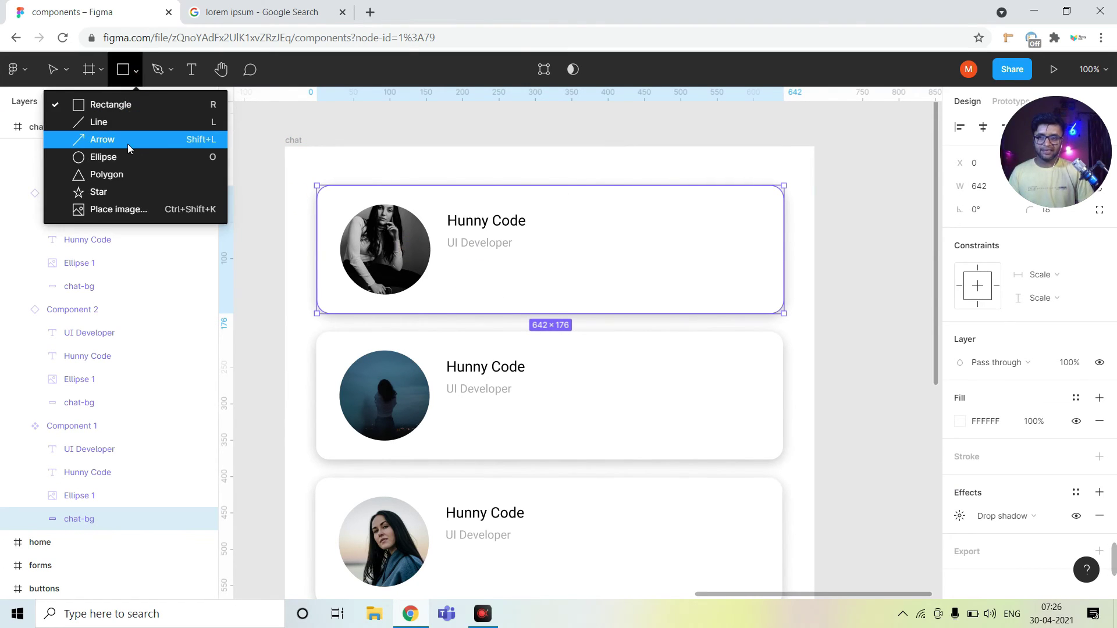
{"action": "left_click", "coordinate": [124, 156]}
{"action": "left_click_drag", "start_coordinate": [412, 268], "coordinate": [430, 286]}
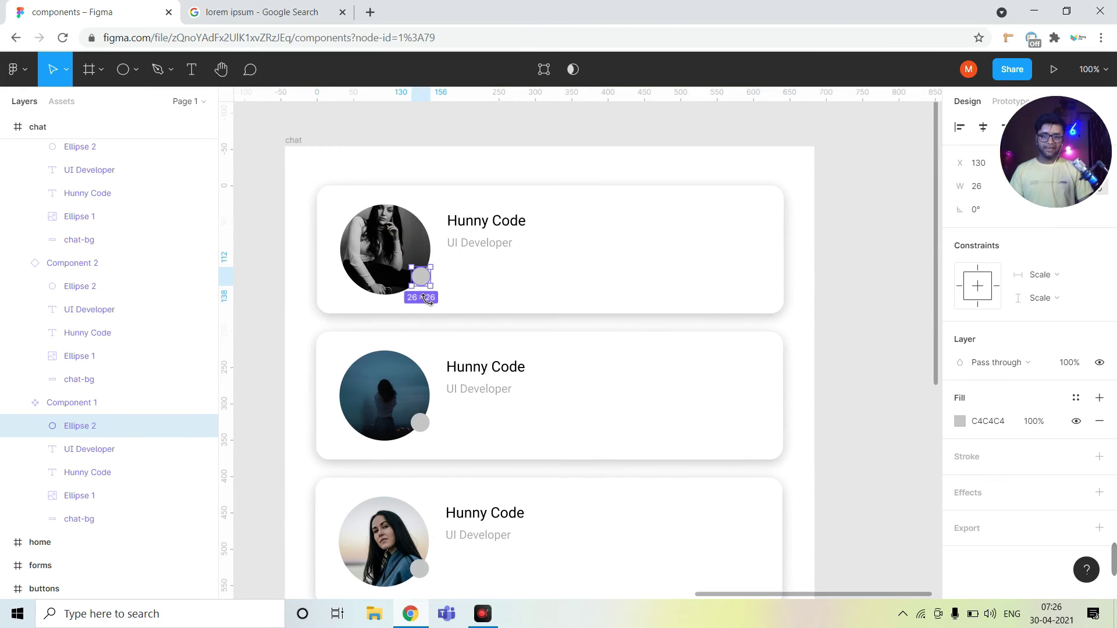
{"action": "left_click", "coordinate": [82, 404]}
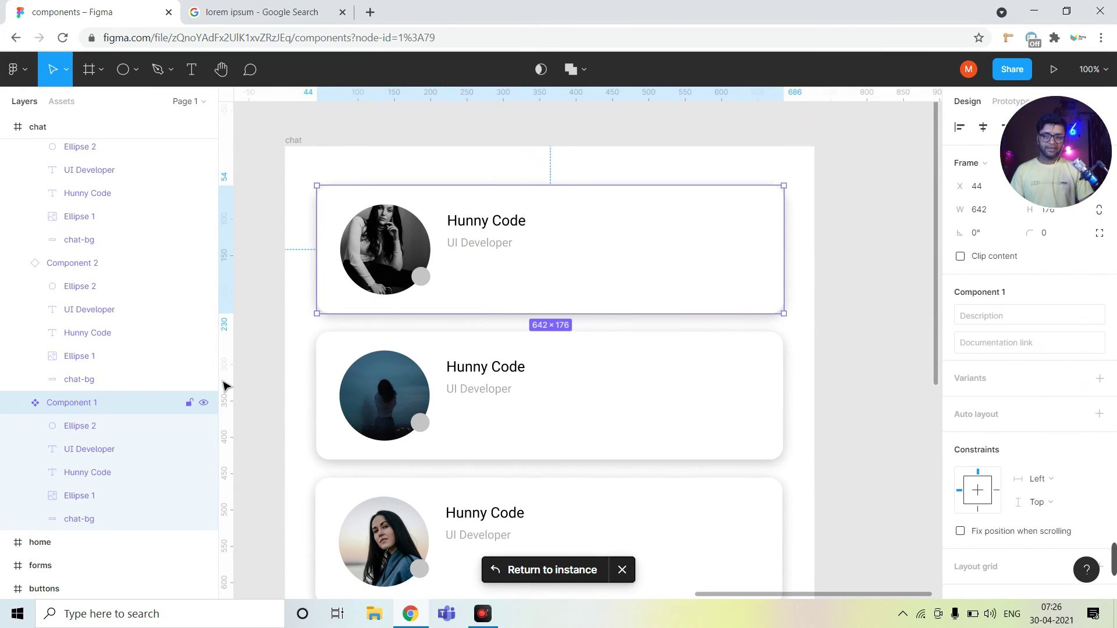
Step: Give the status dot a bright green 37FF16 fill
{"action": "scroll", "coordinate": [478, 346], "scroll_direction": "down", "scroll_amount": 2}
{"action": "scroll", "coordinate": [487, 347], "scroll_direction": "down", "scroll_amount": 5}
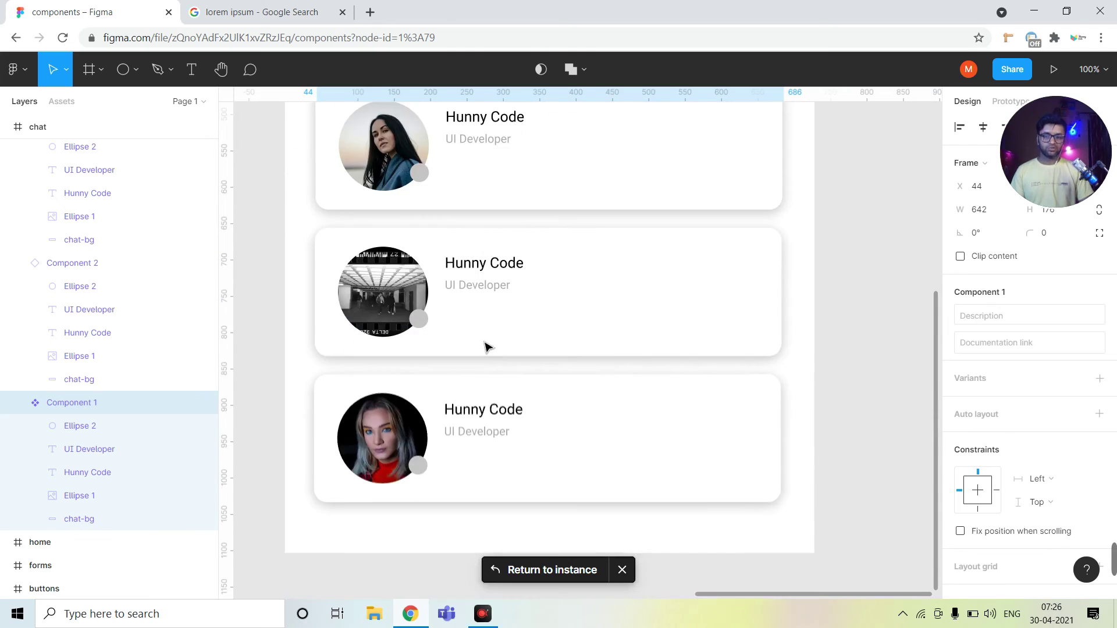
{"action": "scroll", "coordinate": [487, 346], "scroll_direction": "down", "scroll_amount": 2}
{"action": "scroll", "coordinate": [487, 346], "scroll_direction": "up", "scroll_amount": 5}
{"action": "scroll", "coordinate": [414, 299], "scroll_direction": "up", "scroll_amount": 4}
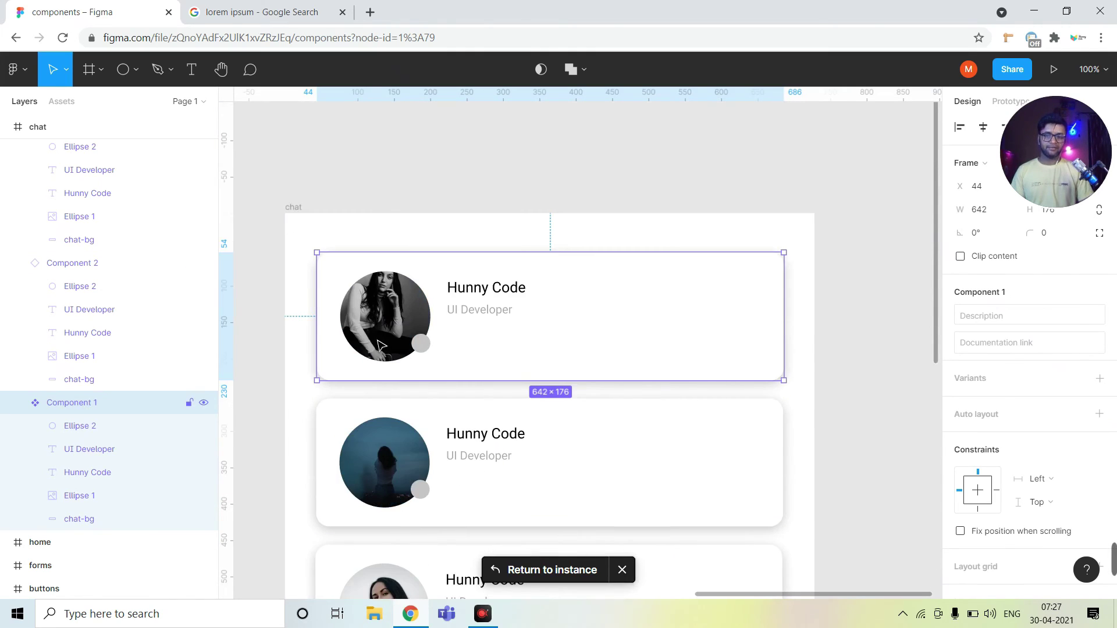
{"action": "double_click", "coordinate": [421, 343]}
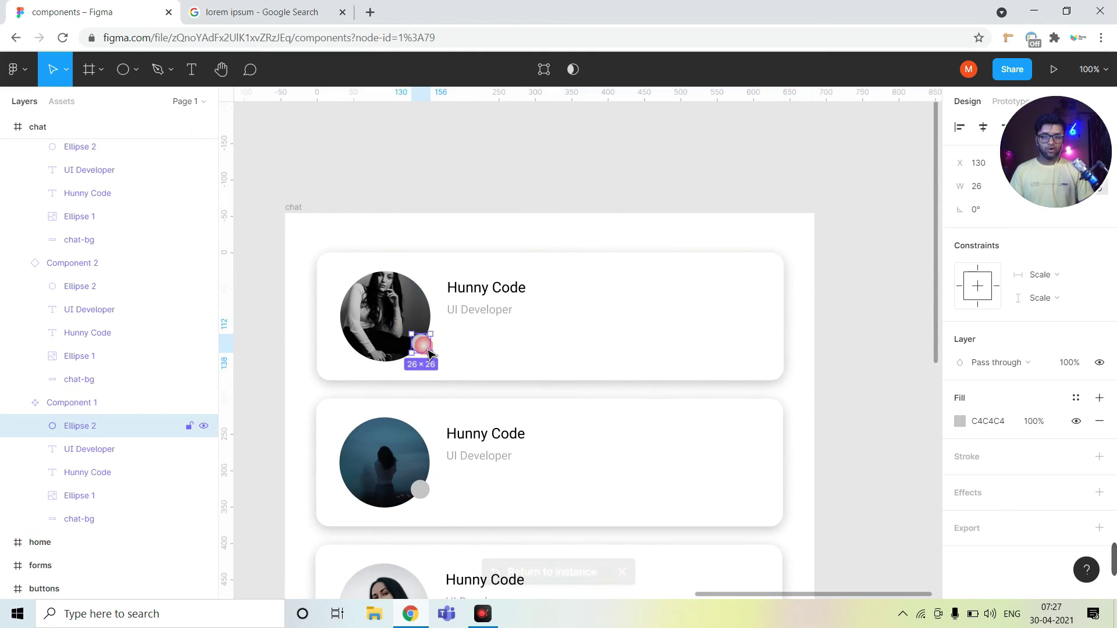
{"action": "left_click", "coordinate": [958, 421]}
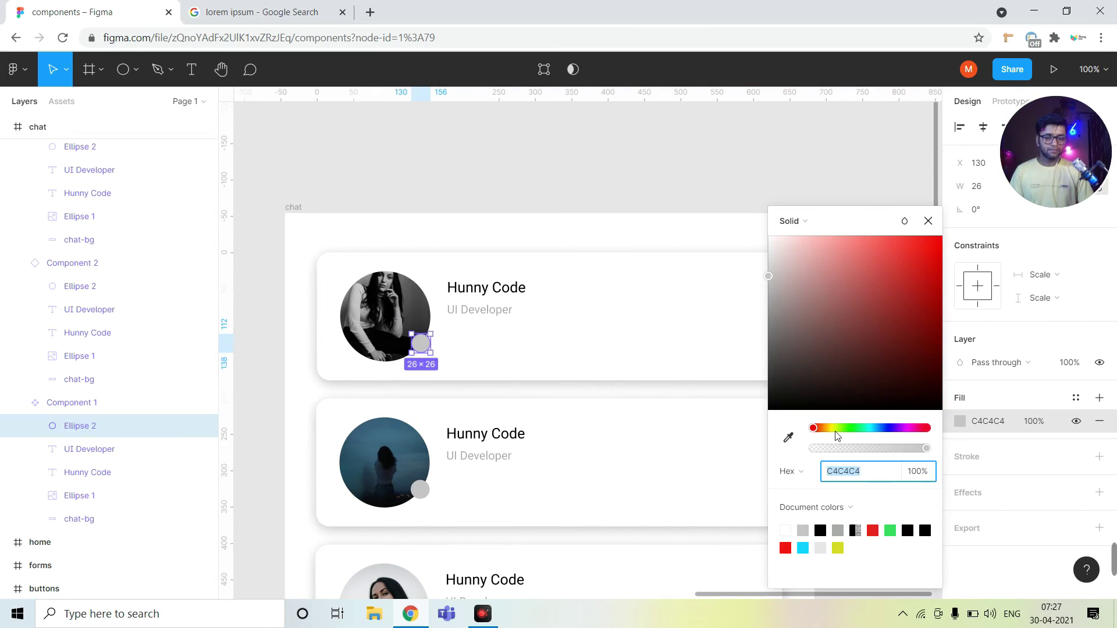
{"action": "left_click_drag", "start_coordinate": [836, 437], "coordinate": [848, 428]}
{"action": "left_click_drag", "start_coordinate": [906, 281], "coordinate": [922, 246]}
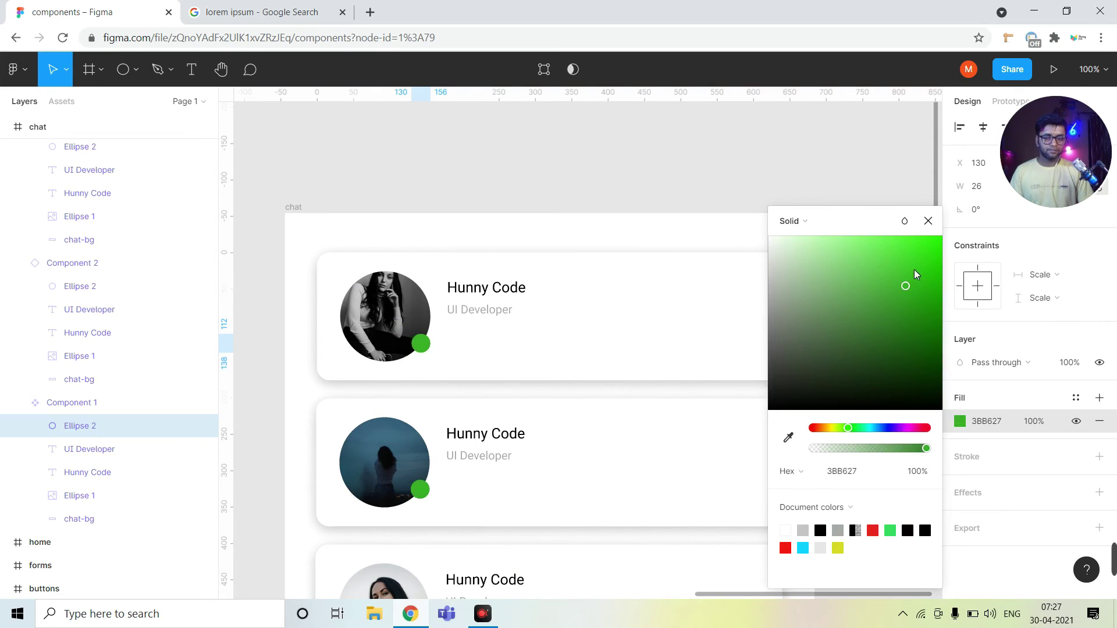
{"action": "left_click", "coordinate": [928, 221]}
Step: Bring the second card into view and select its status dot's fill colour
{"action": "scroll", "coordinate": [719, 294], "scroll_direction": "down", "scroll_amount": 4}
{"action": "scroll", "coordinate": [574, 339], "scroll_direction": "down", "scroll_amount": 3}
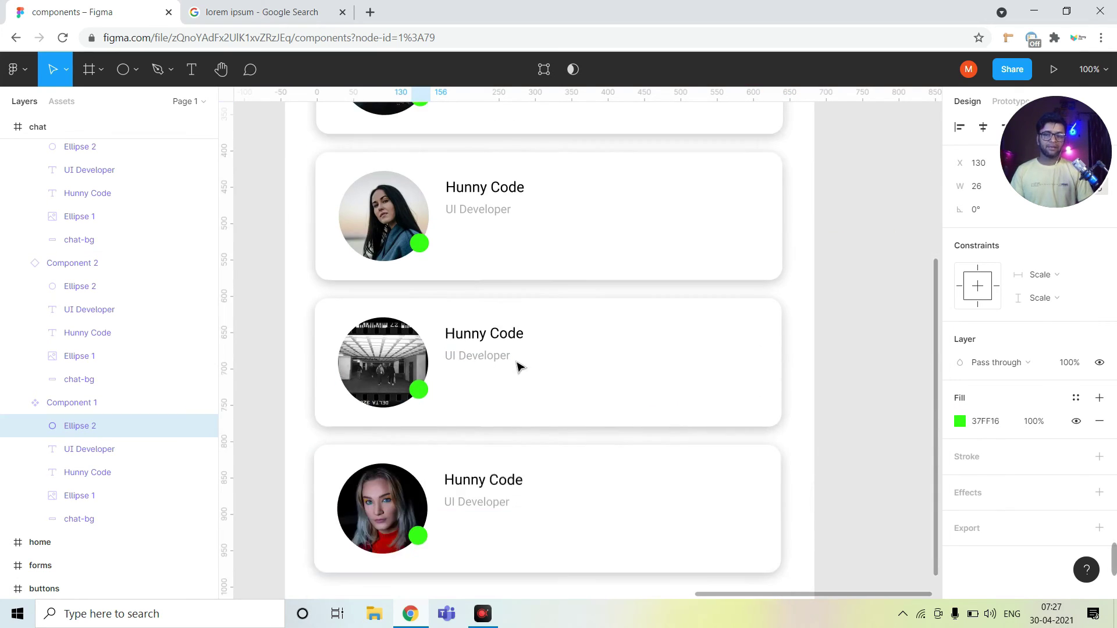
{"action": "scroll", "coordinate": [519, 366], "scroll_direction": "up", "scroll_amount": 3}
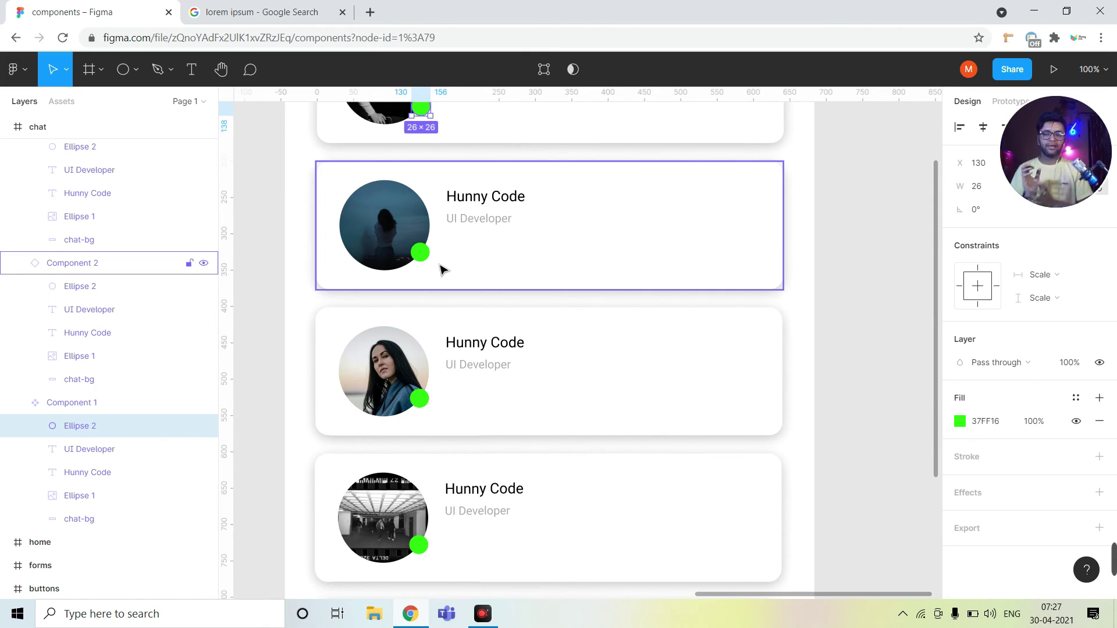
{"action": "mouse_move", "coordinate": [460, 281]}
{"action": "left_mouse_down"}
{"action": "mouse_move", "coordinate": [474, 394]}
{"action": "mouse_move", "coordinate": [481, 316]}
{"action": "left_mouse_up"}
{"action": "left_click", "coordinate": [427, 324]}
{"action": "left_click", "coordinate": [425, 324]}
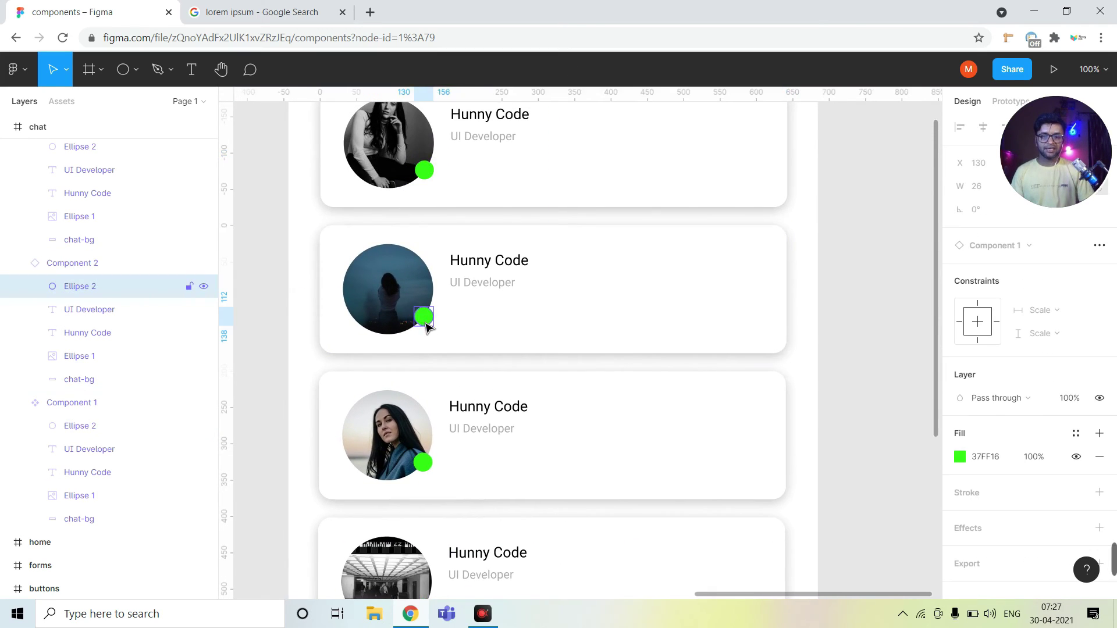
{"action": "left_click", "coordinate": [959, 457]}
Step: Set the second card's status dot to grey BDBDBD and the fourth card's to red FF1616
{"action": "mouse_move", "coordinate": [875, 370]}
{"action": "left_mouse_down"}
{"action": "mouse_move", "coordinate": [768, 249]}
{"action": "mouse_move", "coordinate": [768, 281]}
{"action": "left_mouse_up"}
{"action": "left_click", "coordinate": [928, 222]}
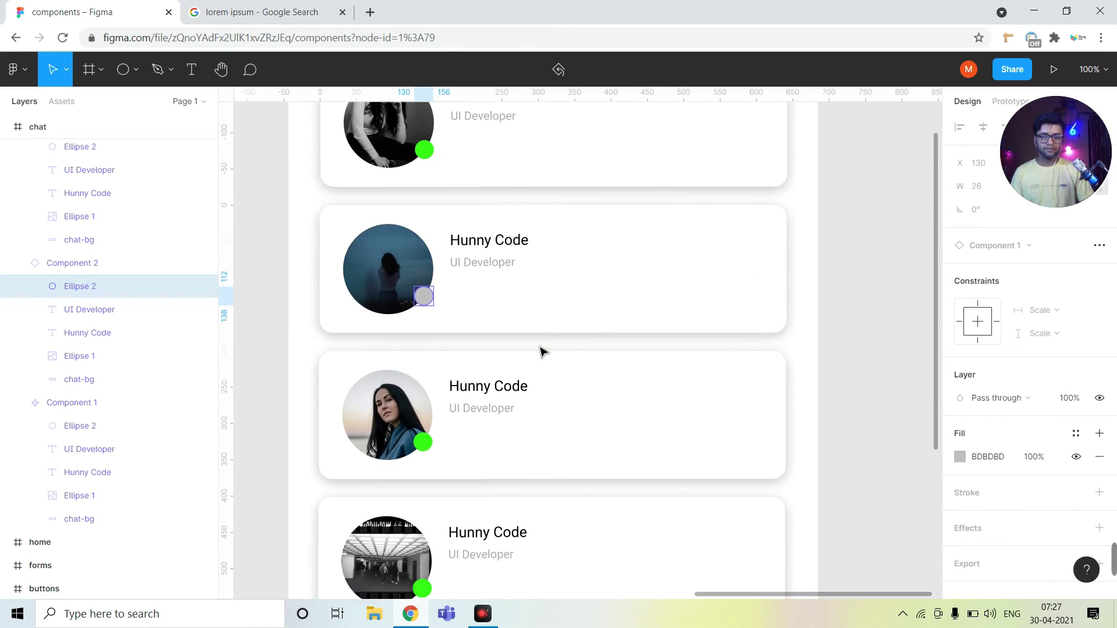
{"action": "scroll", "coordinate": [541, 352], "scroll_direction": "down", "scroll_amount": 5}
{"action": "left_click", "coordinate": [427, 473]}
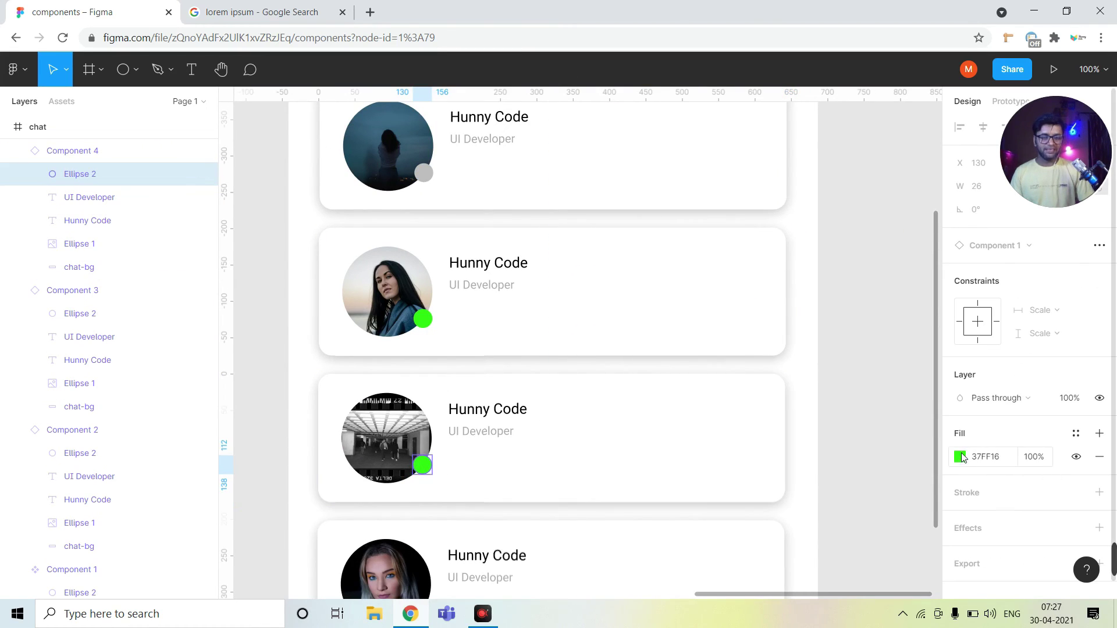
{"action": "left_click", "coordinate": [960, 456]}
{"action": "left_click_drag", "start_coordinate": [860, 433], "coordinate": [955, 436]}
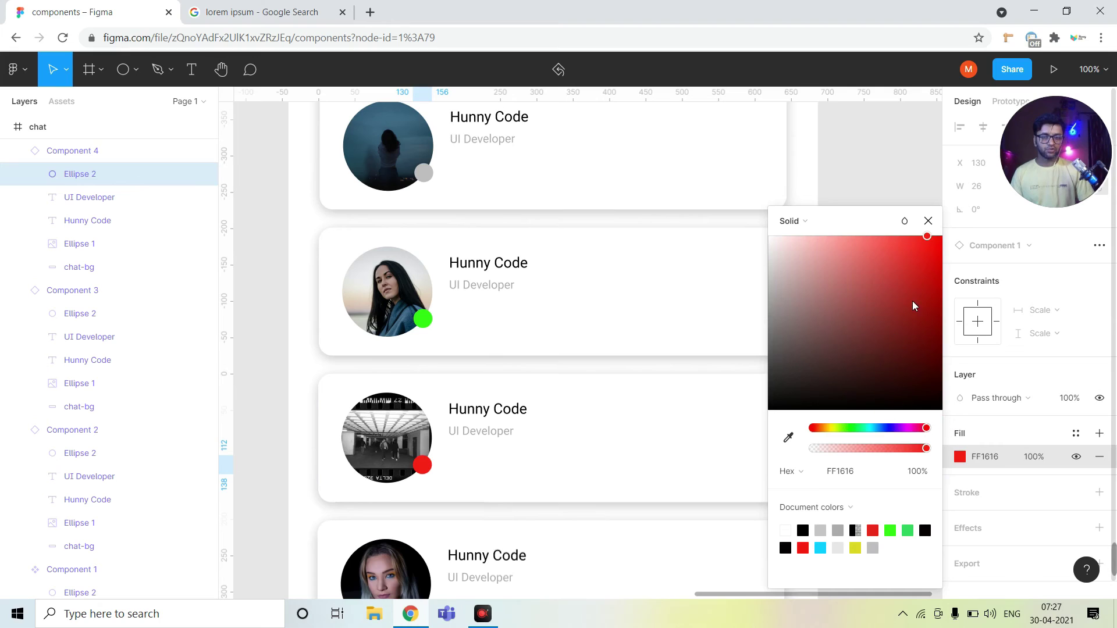
{"action": "left_click", "coordinate": [929, 222]}
Step: Scroll and pan back so the whole chat frame with its cards is centred
{"action": "scroll", "coordinate": [523, 461], "scroll_direction": "up", "scroll_amount": 1}
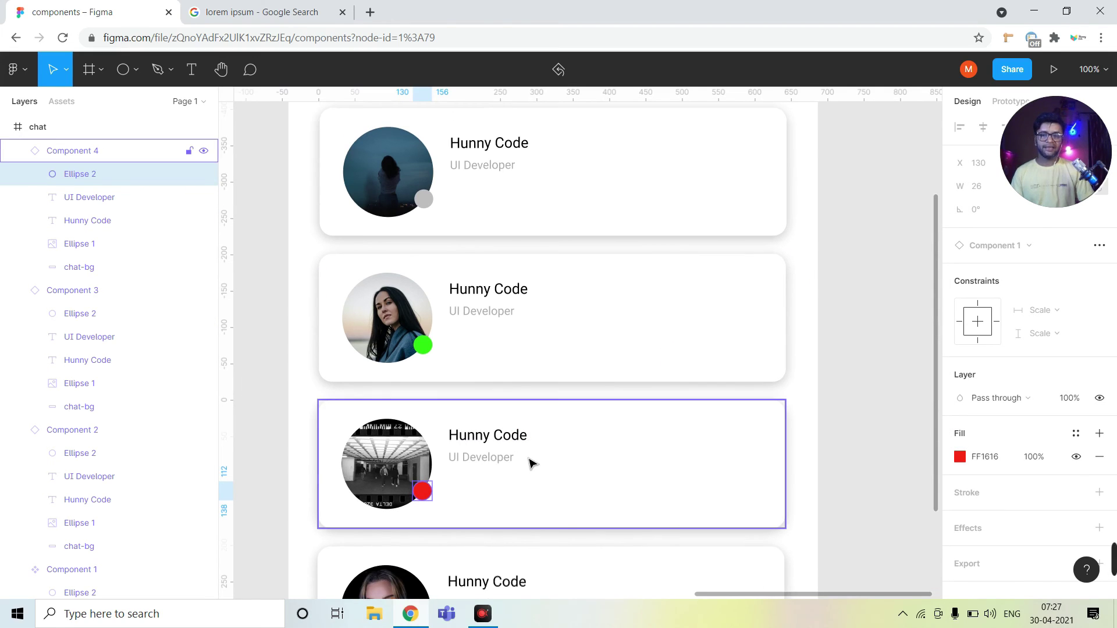
{"action": "scroll", "coordinate": [530, 462], "scroll_direction": "down", "scroll_amount": 3}
{"action": "scroll", "coordinate": [529, 463], "scroll_direction": "up", "scroll_amount": 4}
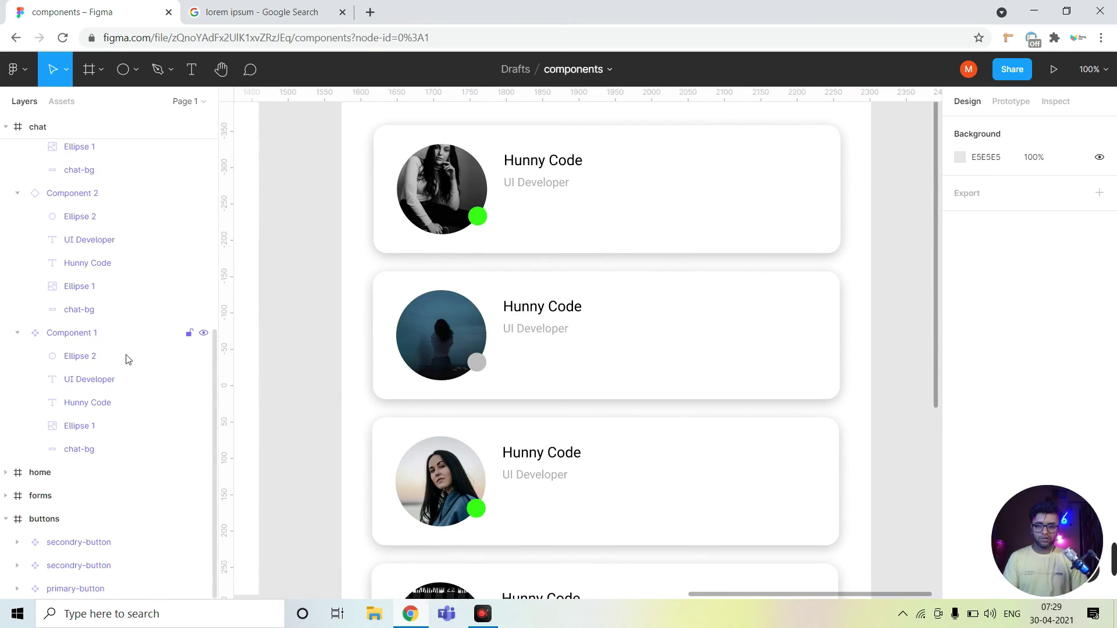
{"action": "scroll", "coordinate": [564, 393], "scroll_direction": "up", "scroll_amount": 2}
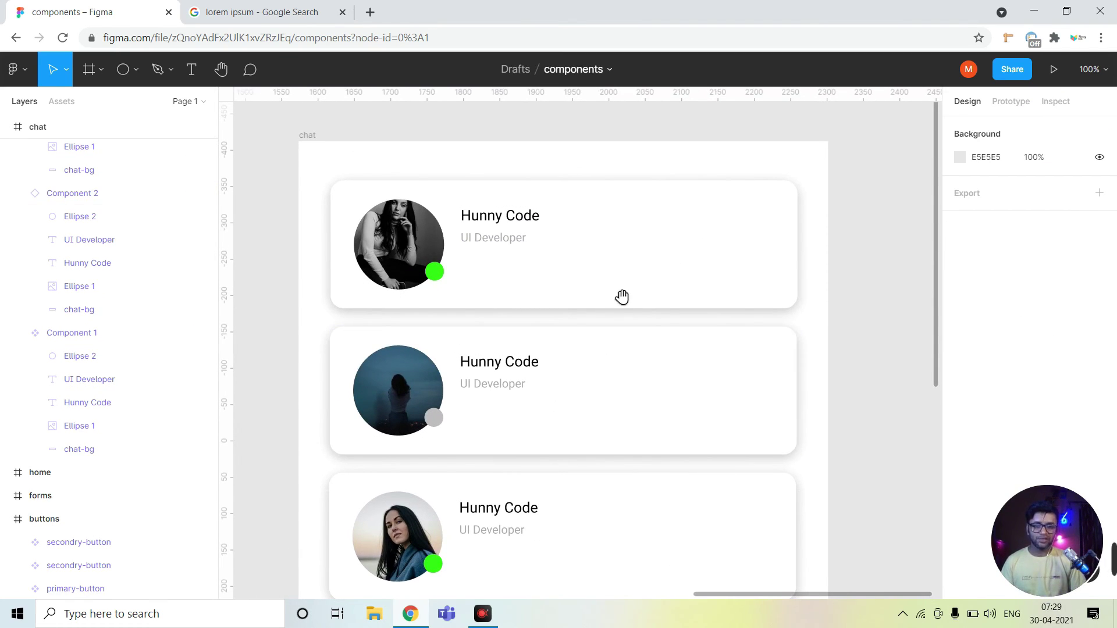
{"action": "mouse_move", "coordinate": [621, 297]}
{"action": "left_mouse_down"}
{"action": "mouse_move", "coordinate": [556, 317]}
{"action": "mouse_move", "coordinate": [594, 309]}
{"action": "left_mouse_up"}
{"action": "left_click_drag", "start_coordinate": [669, 260], "coordinate": [689, 264]}
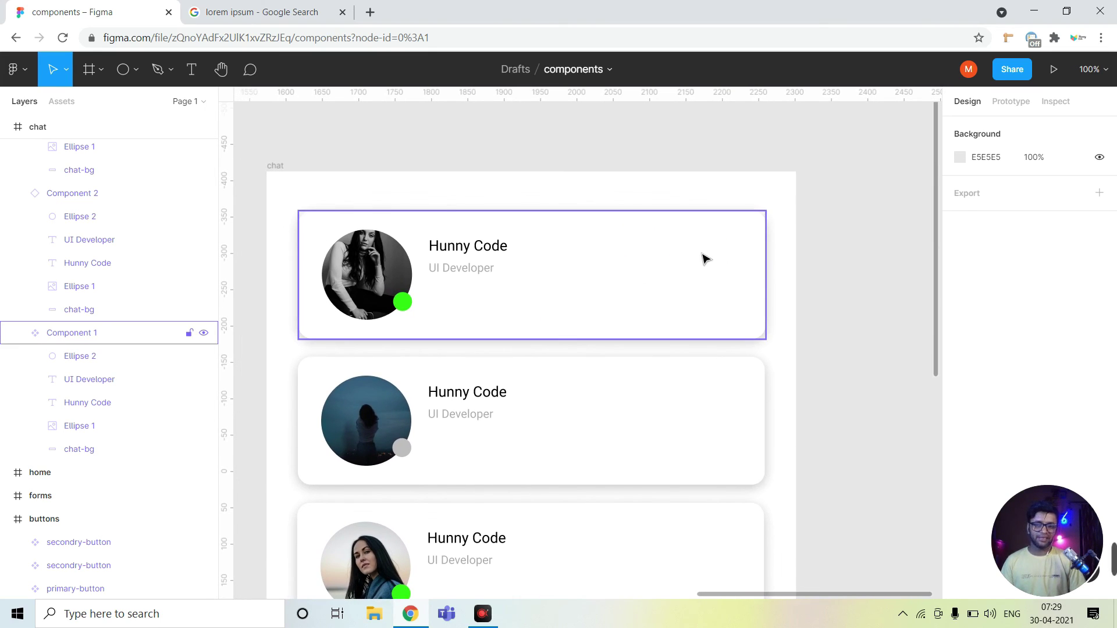
Step: Place a copy of the UI Developer text at the card's top right reading 'Last Seen / 11:00 Am'
{"action": "double_click", "coordinate": [476, 274]}
{"action": "key", "text": "ctrl+v"}
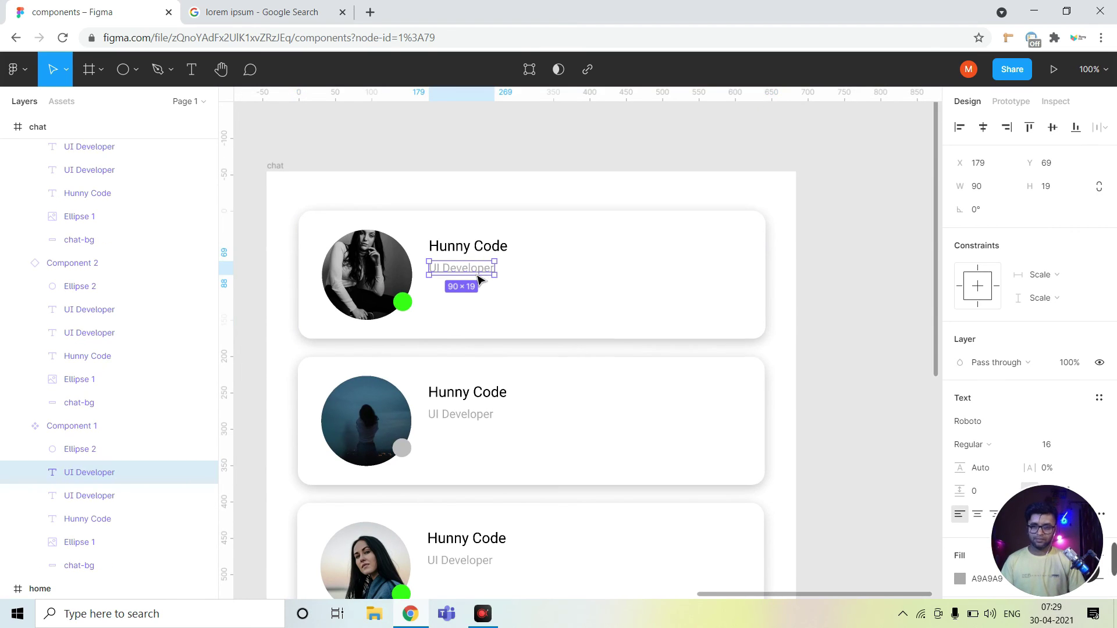
{"action": "left_click_drag", "start_coordinate": [475, 273], "coordinate": [697, 248]}
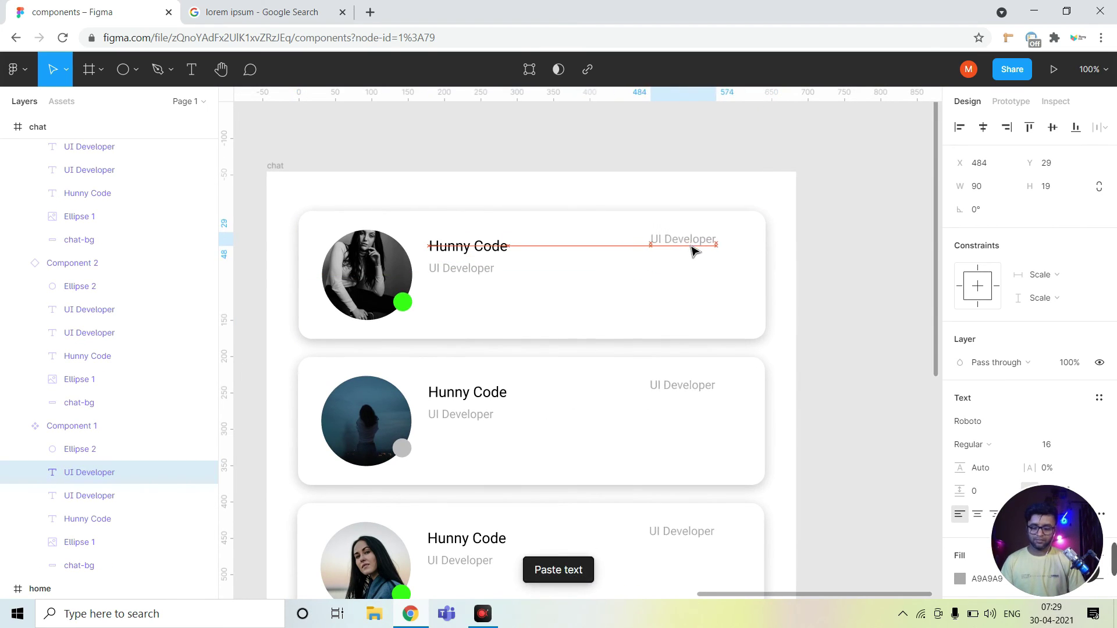
{"action": "double_click", "coordinate": [698, 248]}
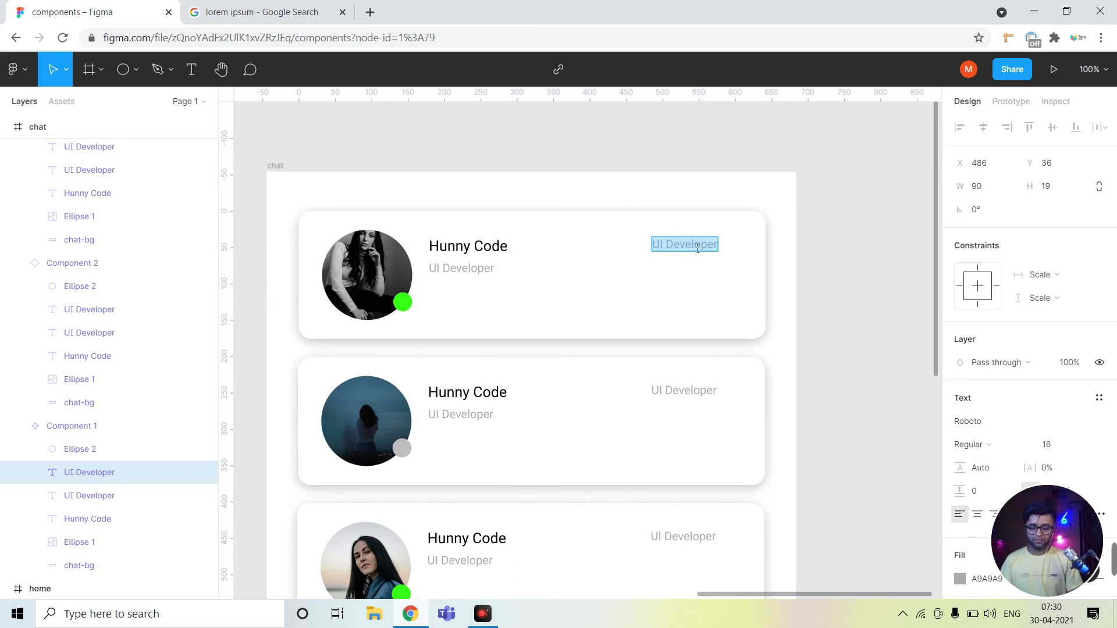
{"action": "type", "text": "Lat"}
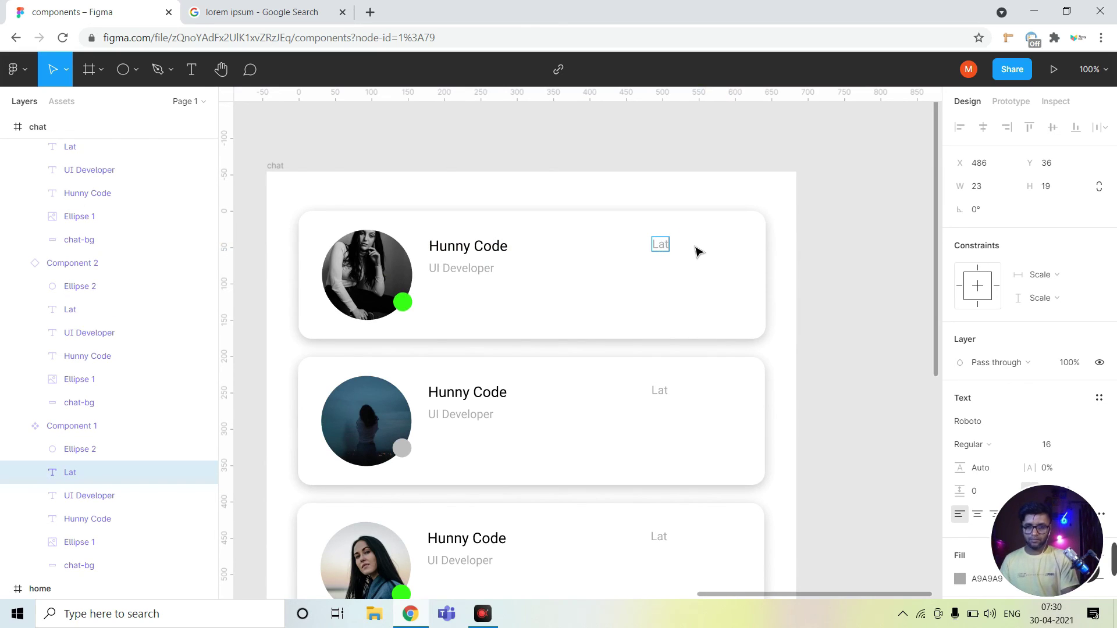
{"action": "key", "text": "BackSpace"}
{"action": "type", "text": "st"}
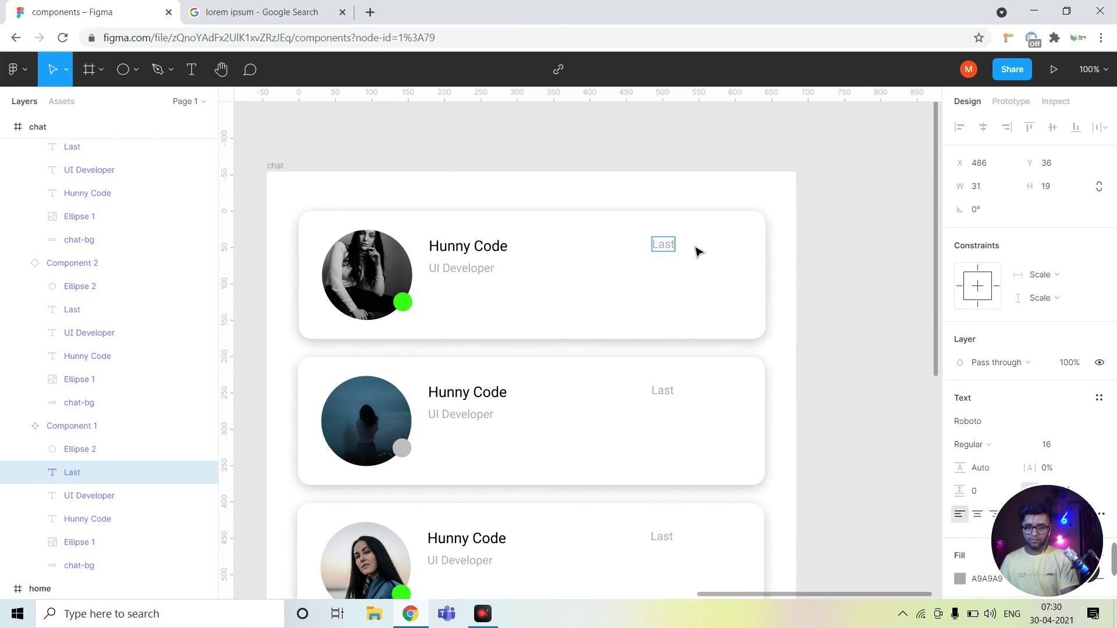
{"action": "type", "text": " Seen / 11:"}
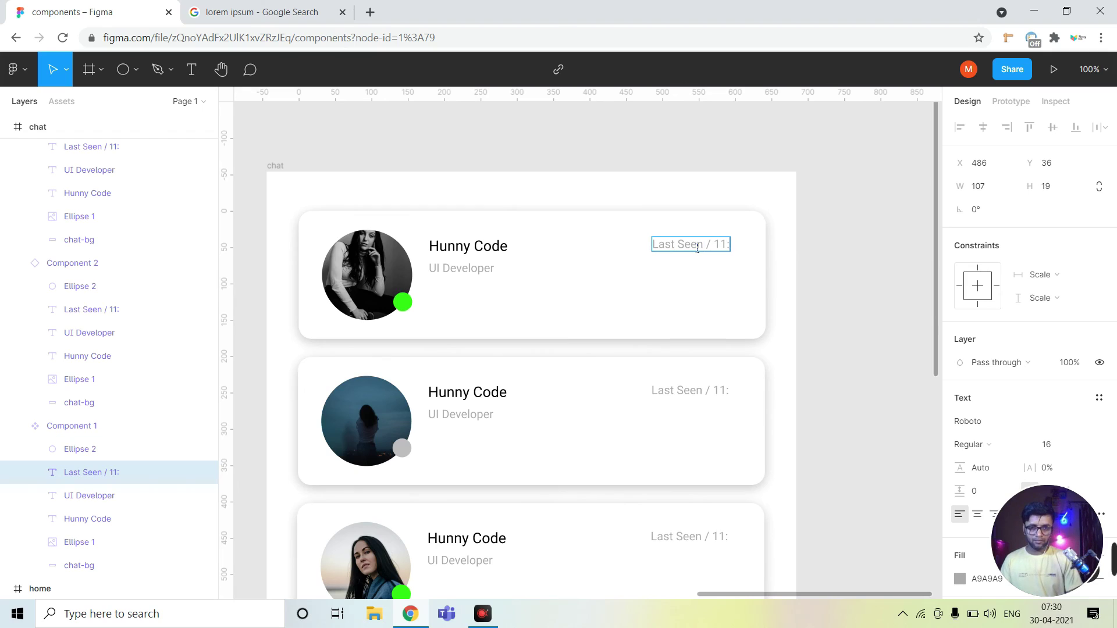
{"action": "type", "text": "00 A"}
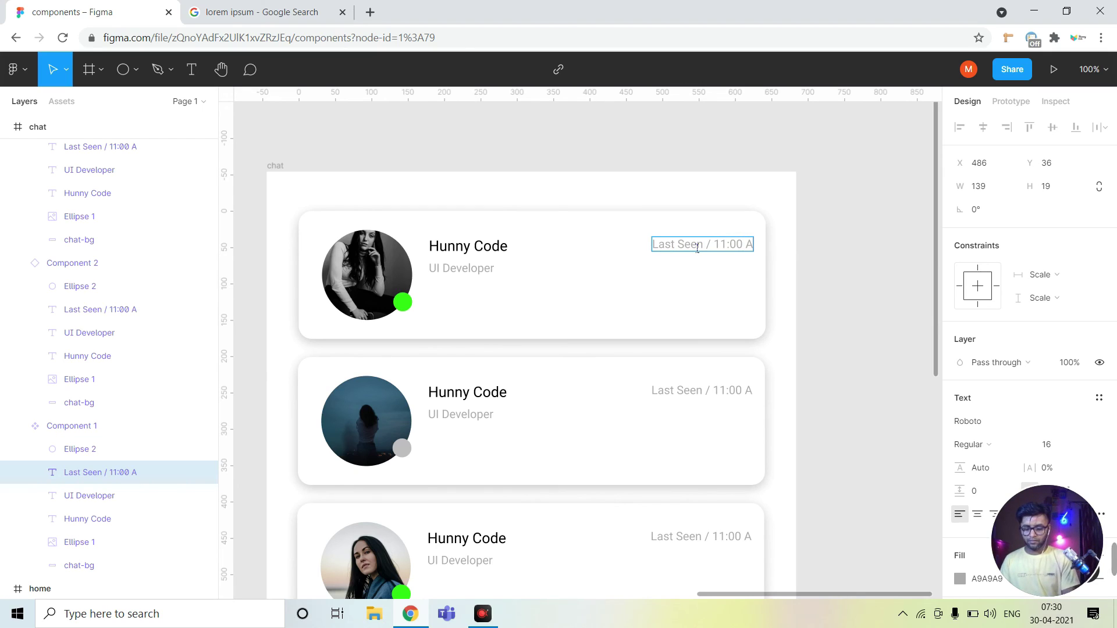
{"action": "type", "text": "m"}
{"action": "key", "text": "Escape"}
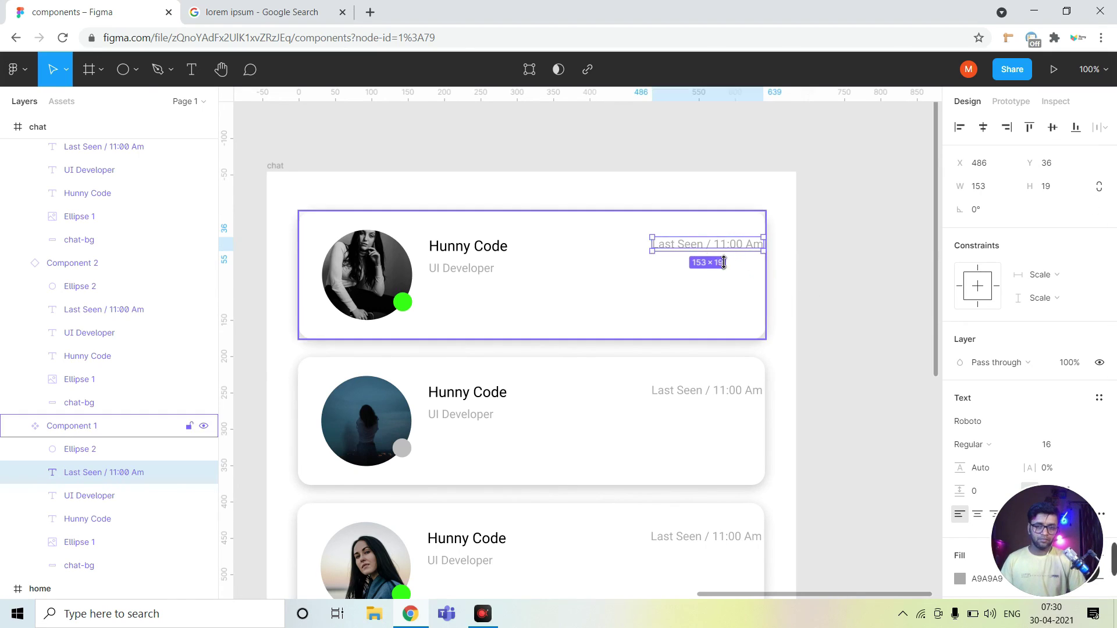
Step: Nudge the last-seen label slightly left and up, then deselect it
{"action": "left_click_drag", "start_coordinate": [727, 256], "coordinate": [706, 249]}
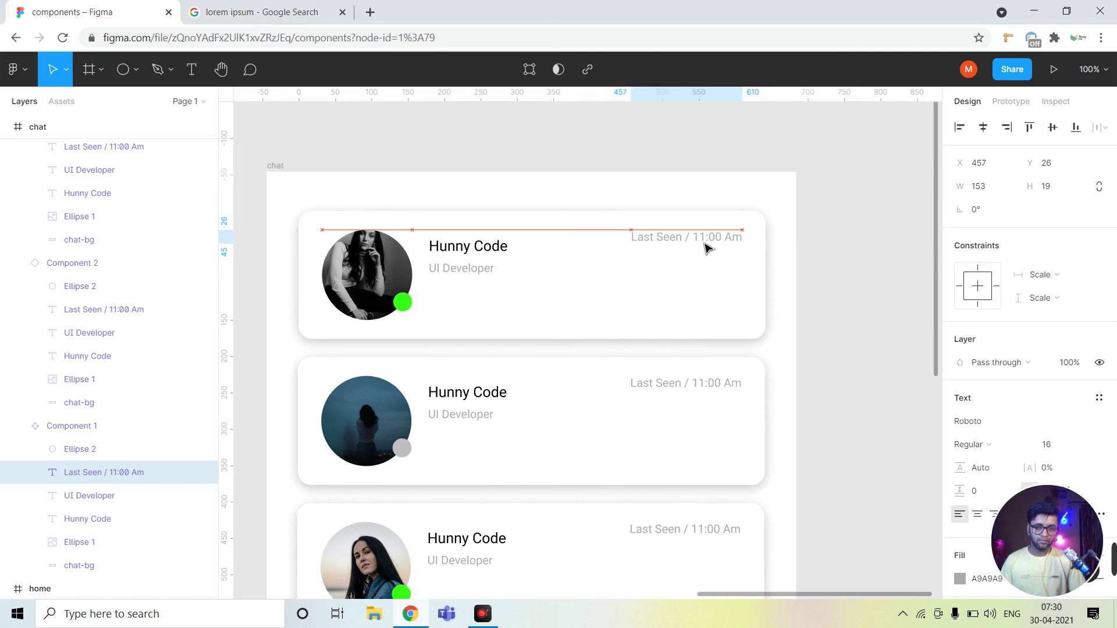
{"action": "left_click", "coordinate": [845, 274]}
{"action": "mouse_move", "coordinate": [739, 369]}
{"action": "left_mouse_down"}
{"action": "mouse_move", "coordinate": [703, 304]}
{"action": "mouse_move", "coordinate": [664, 493]}
{"action": "left_mouse_up"}
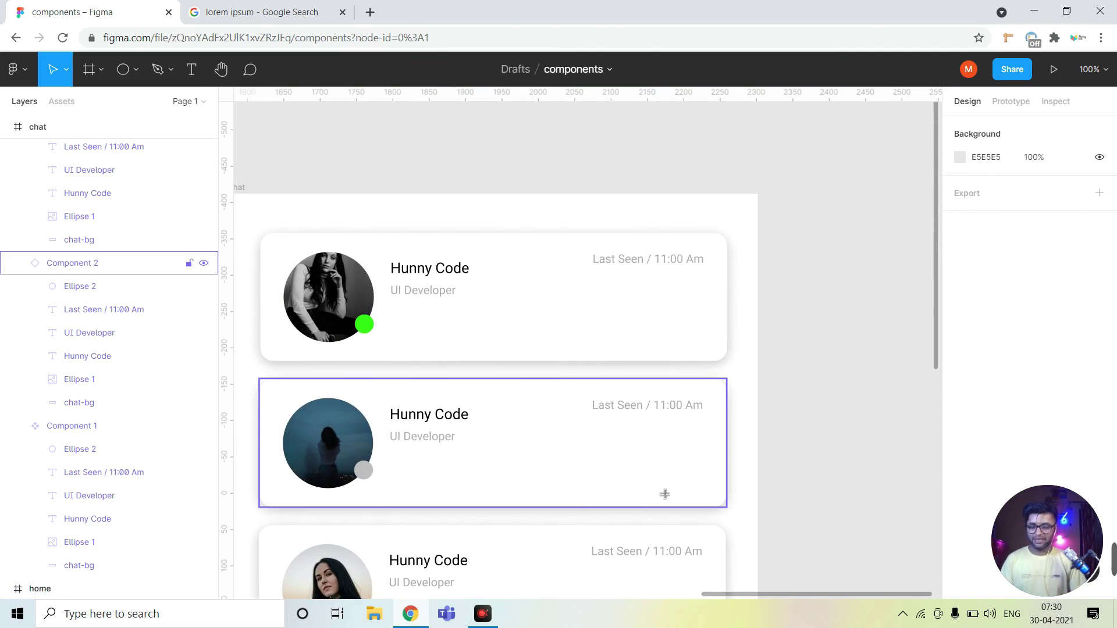
Step: Change the second card's last-seen time to 12:00 Am, undoing an accidental text box resize
{"action": "key", "text": "t"}
{"action": "left_click", "coordinate": [670, 414]}
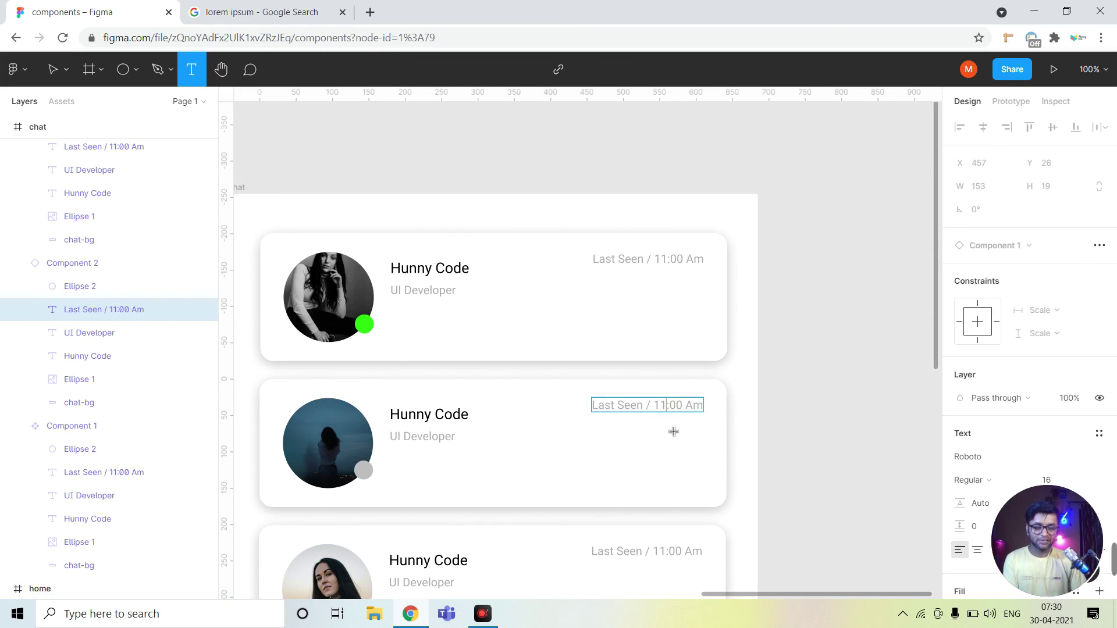
{"action": "key", "text": "BackSpace"}
{"action": "type", "text": "2"}
{"action": "left_click_drag", "start_coordinate": [703, 412], "coordinate": [667, 425]}
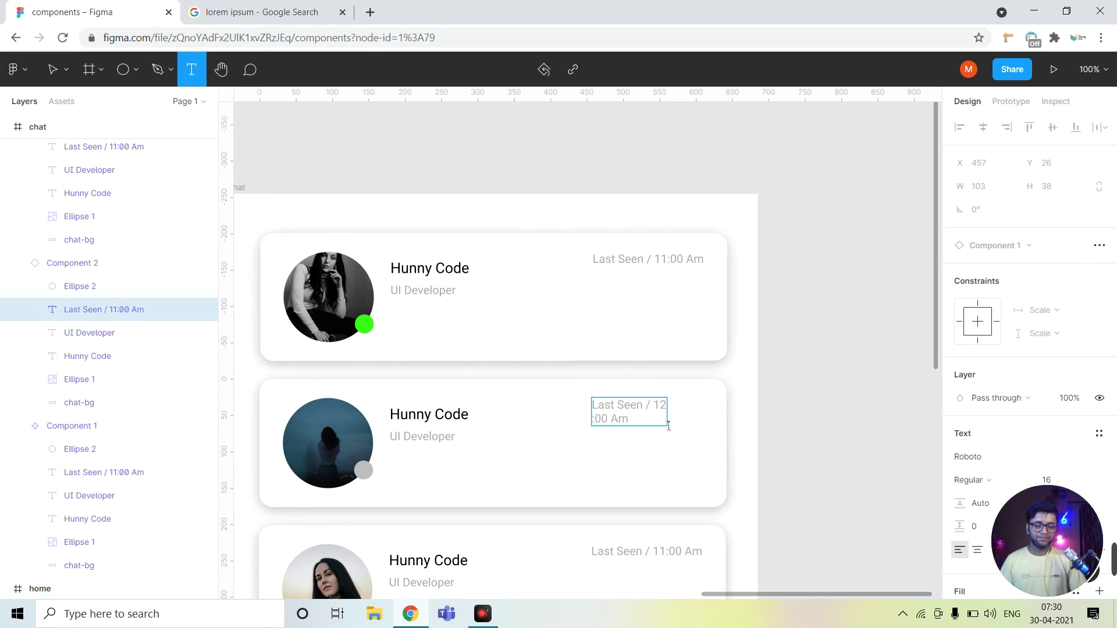
{"action": "key", "text": "ctrl+z"}
{"action": "left_click", "coordinate": [781, 423]}
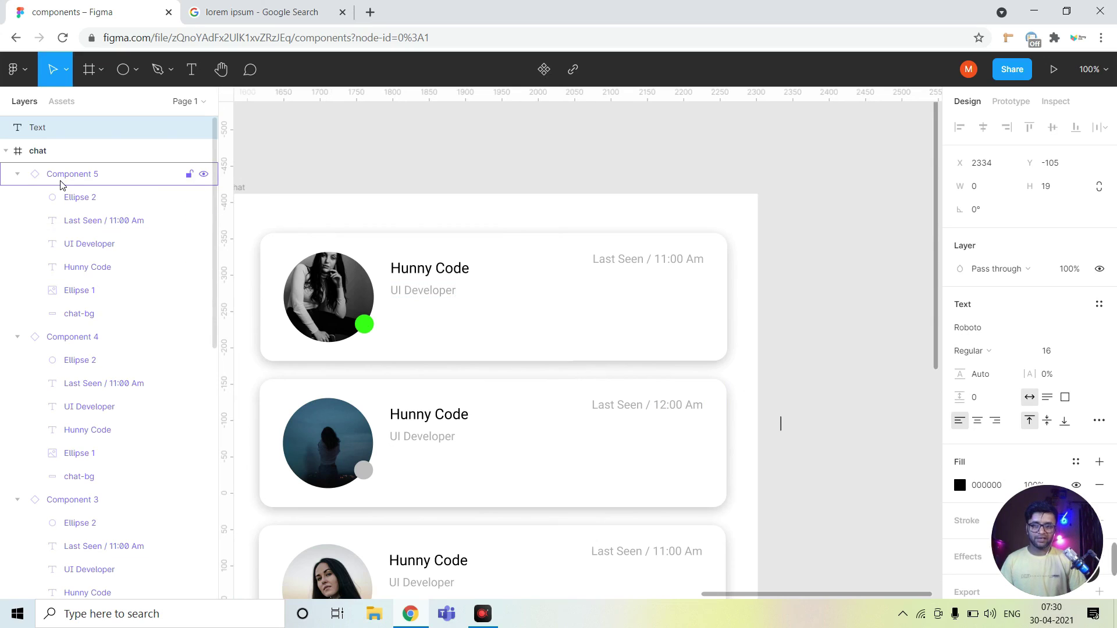
{"action": "left_click", "coordinate": [80, 197]}
Step: Change the third card's last-seen time to 09:00 Am
{"action": "scroll", "coordinate": [582, 349], "scroll_direction": "down", "scroll_amount": 3}
{"action": "double_click", "coordinate": [663, 430]}
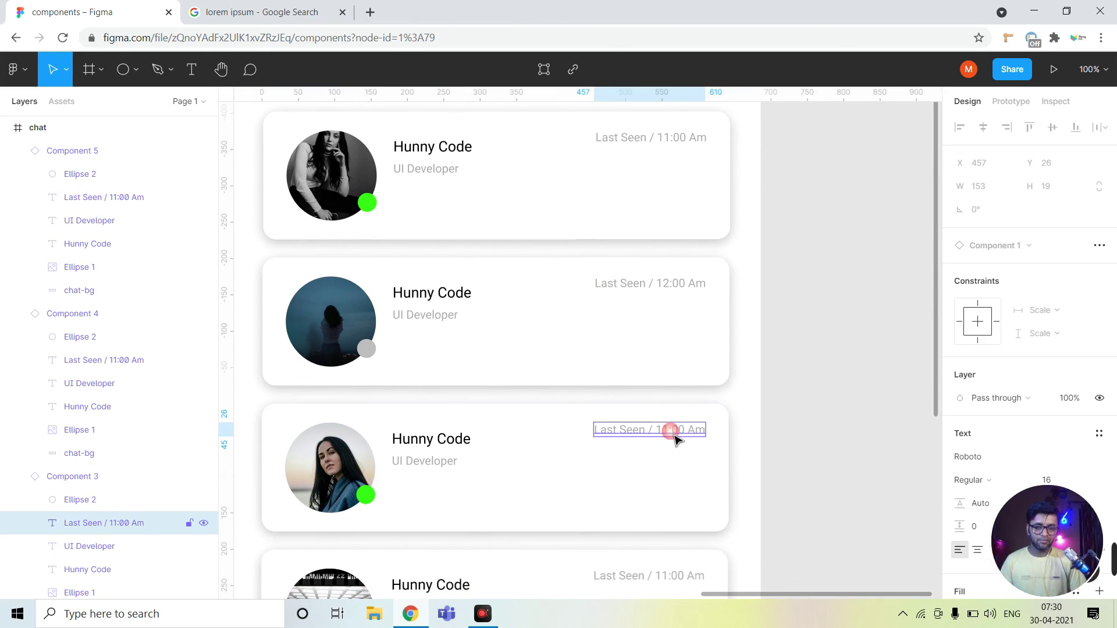
{"action": "double_click", "coordinate": [669, 431]}
{"action": "left_click", "coordinate": [669, 430]}
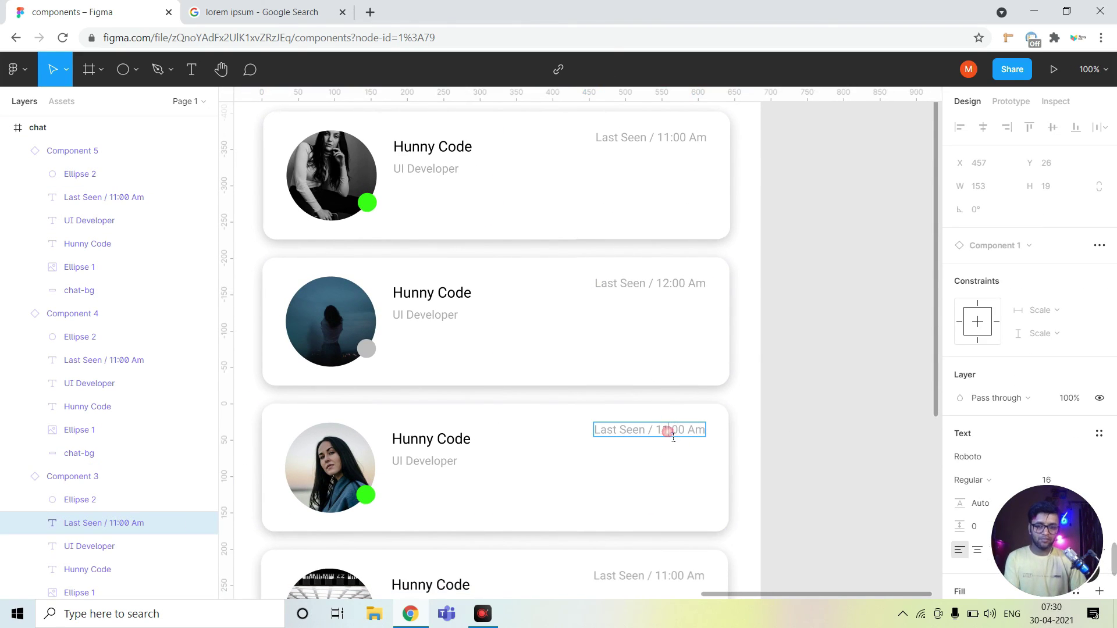
{"action": "key", "text": "BackSpace"}
{"action": "key", "text": "BackSpace"}
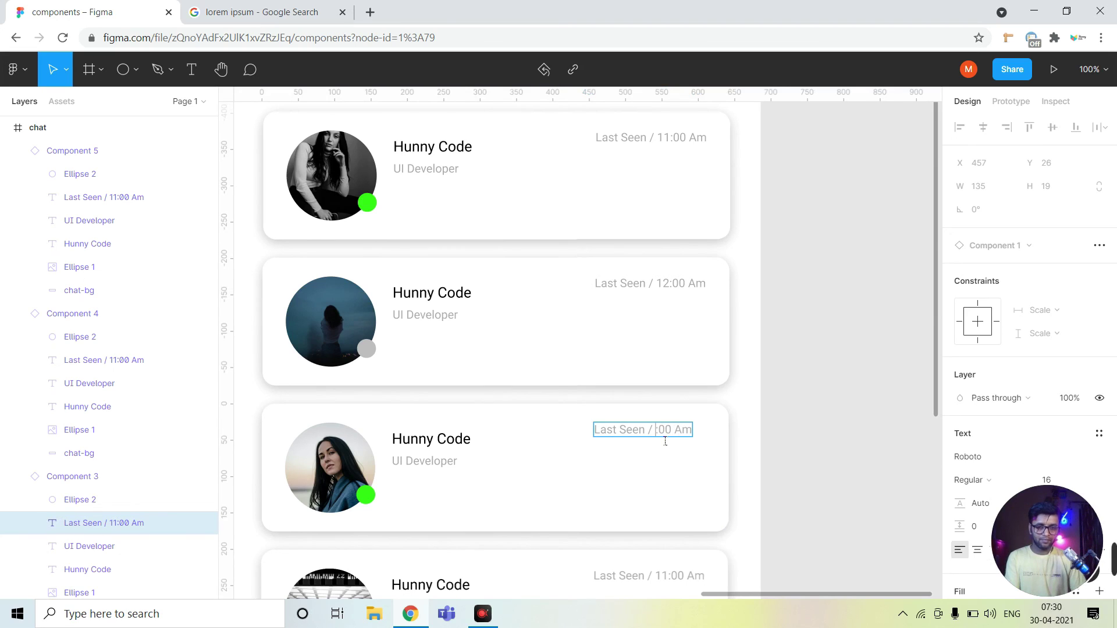
{"action": "type", "text": "09"}
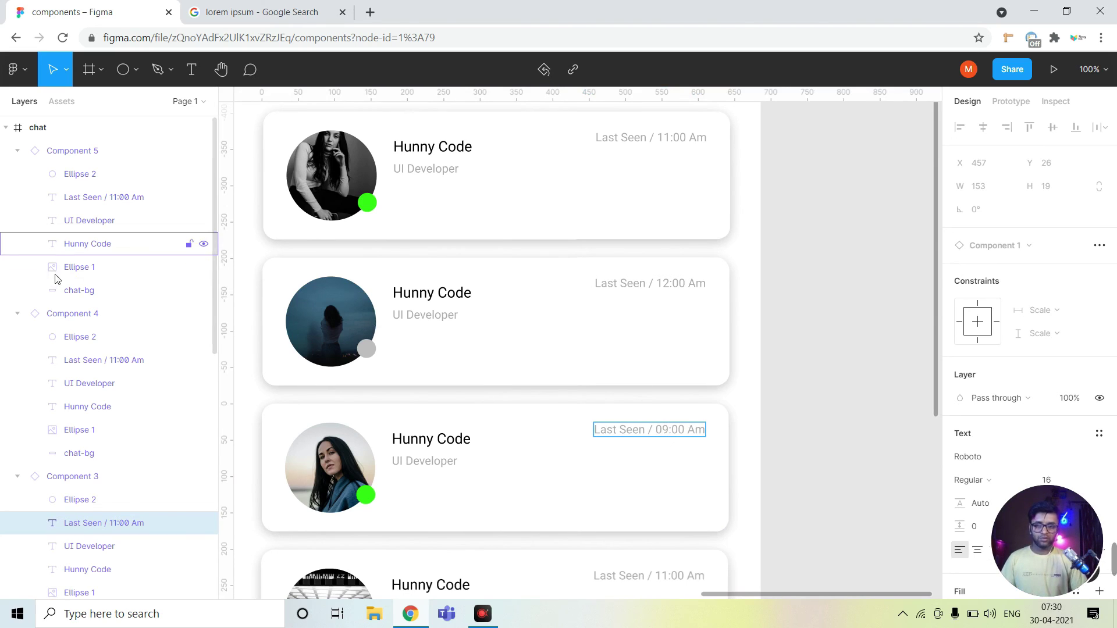
{"action": "left_click", "coordinate": [62, 291]}
{"action": "scroll", "coordinate": [401, 343], "scroll_direction": "down", "scroll_amount": 3}
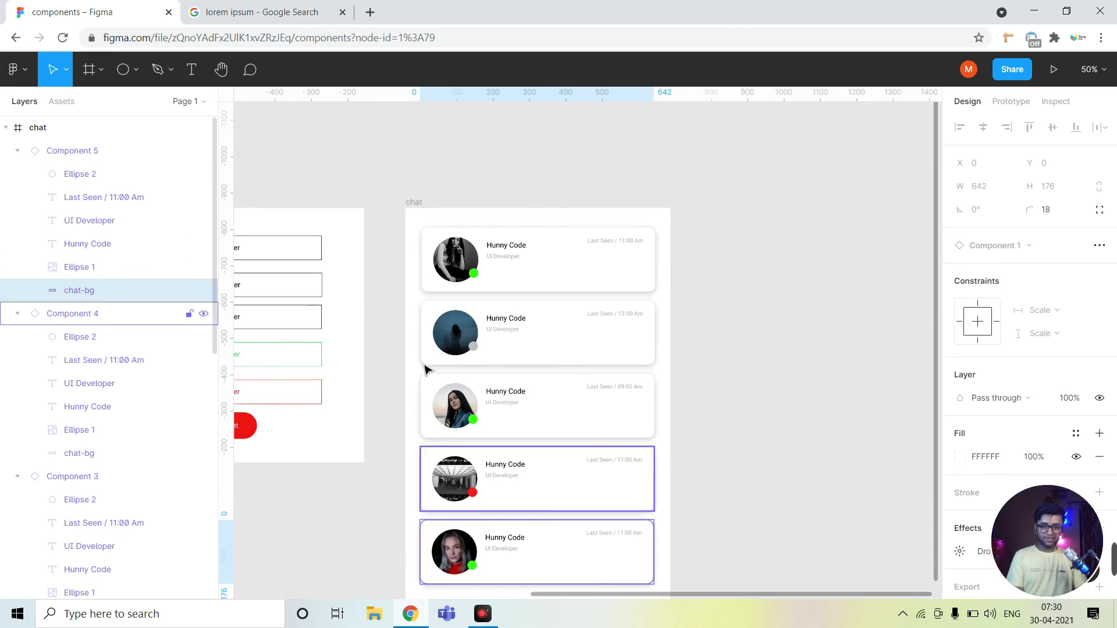
{"action": "scroll", "coordinate": [493, 270], "scroll_direction": "up", "scroll_amount": 3}
{"action": "mouse_move", "coordinate": [689, 379]}
{"action": "left_mouse_down"}
{"action": "mouse_move", "coordinate": [688, 332]}
{"action": "mouse_move", "coordinate": [686, 401]}
{"action": "mouse_move", "coordinate": [691, 218]}
{"action": "left_mouse_up"}
{"action": "scroll", "coordinate": [692, 227], "scroll_direction": "down", "scroll_amount": 4}
{"action": "scroll", "coordinate": [733, 372], "scroll_direction": "down", "scroll_amount": 1}
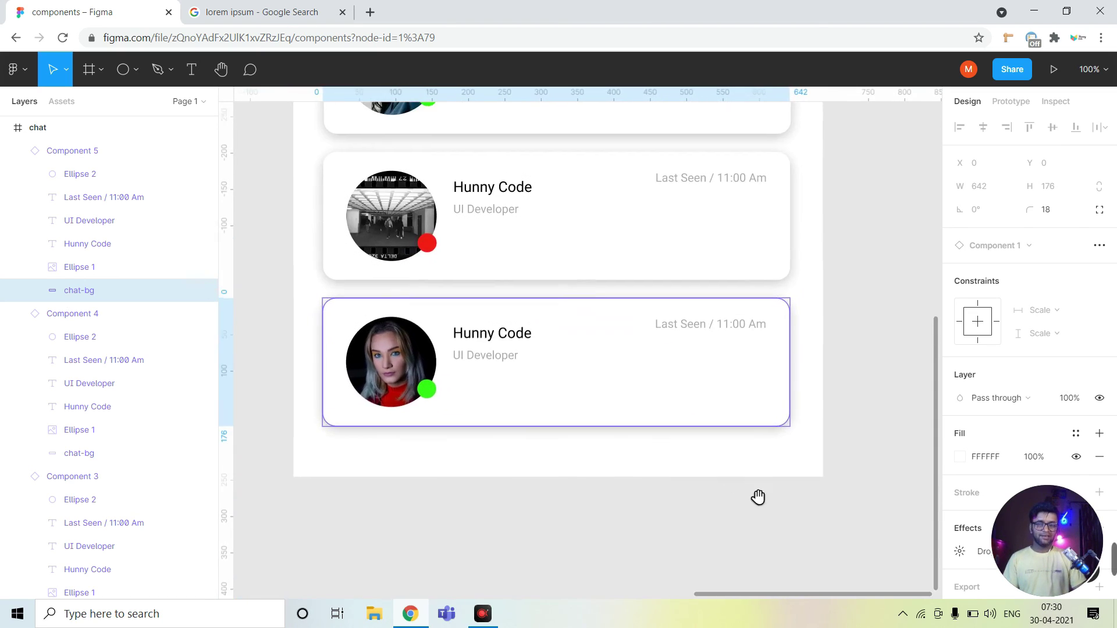
{"action": "scroll", "coordinate": [733, 454], "scroll_direction": "up", "scroll_amount": 3}
{"action": "scroll", "coordinate": [719, 419], "scroll_direction": "up", "scroll_amount": 4}
{"action": "scroll", "coordinate": [724, 465], "scroll_direction": "down", "scroll_amount": 5}
{"action": "scroll", "coordinate": [706, 464], "scroll_direction": "down", "scroll_amount": 3}
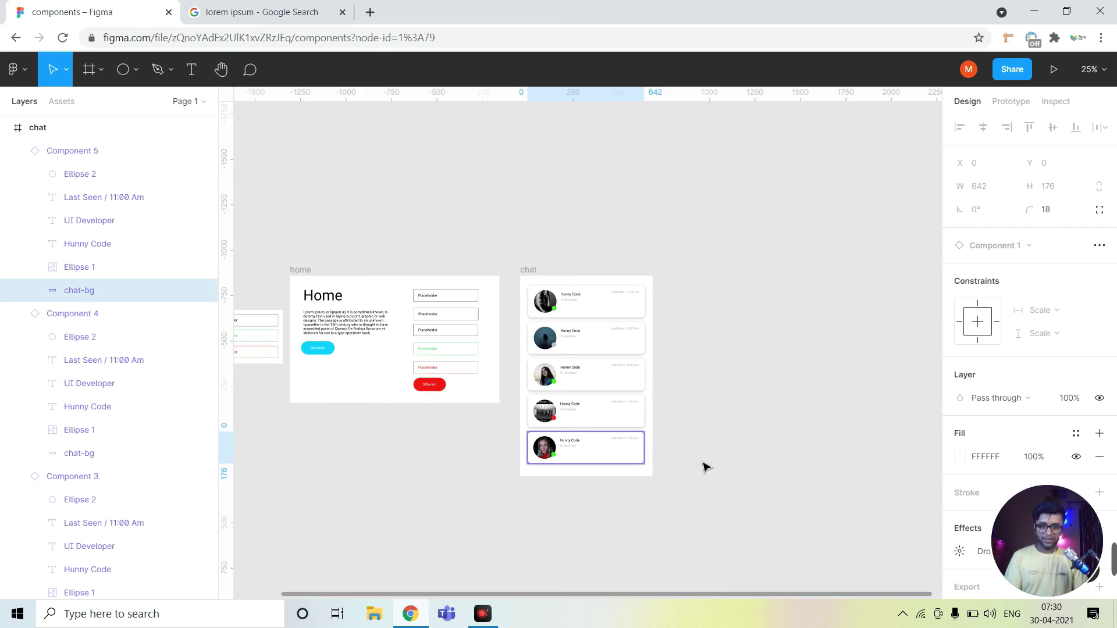
{"action": "scroll", "coordinate": [628, 429], "scroll_direction": "left", "scroll_amount": 3}
{"action": "scroll", "coordinate": [701, 425], "scroll_direction": "up", "scroll_amount": 5}
{"action": "scroll", "coordinate": [705, 424], "scroll_direction": "up", "scroll_amount": 2}
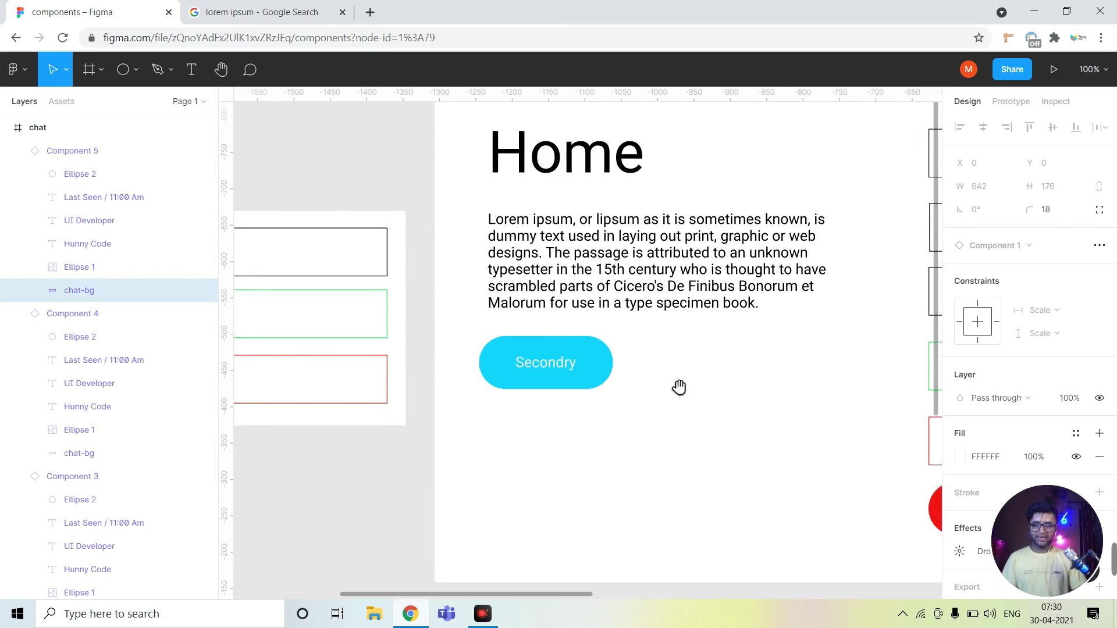
{"action": "scroll", "coordinate": [678, 386], "scroll_direction": "left", "scroll_amount": 5}
{"action": "scroll", "coordinate": [843, 448], "scroll_direction": "left", "scroll_amount": 1}
{"action": "scroll", "coordinate": [691, 406], "scroll_direction": "right", "scroll_amount": 2}
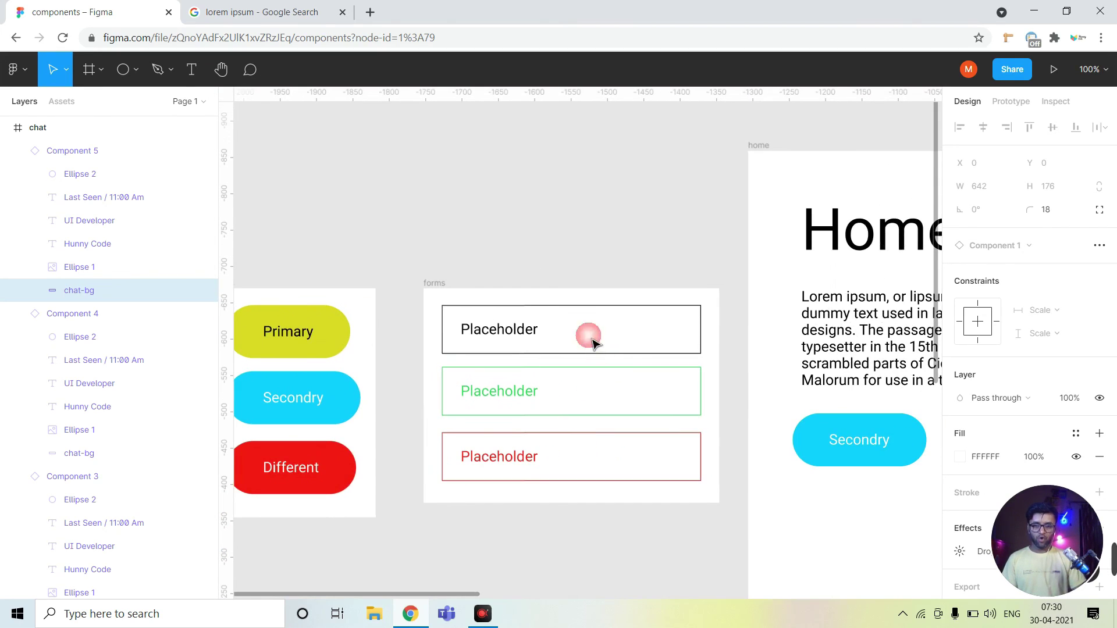
{"action": "scroll", "coordinate": [522, 414], "scroll_direction": "right", "scroll_amount": 10}
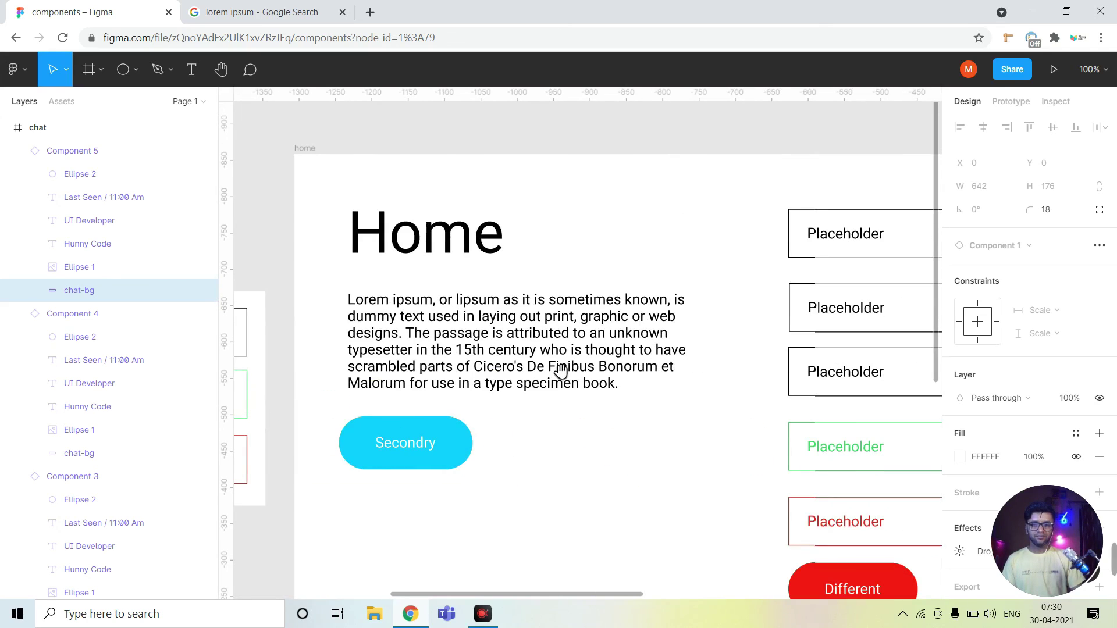
{"action": "scroll", "coordinate": [549, 417], "scroll_direction": "right", "scroll_amount": 2}
{"action": "scroll", "coordinate": [582, 396], "scroll_direction": "right", "scroll_amount": 1}
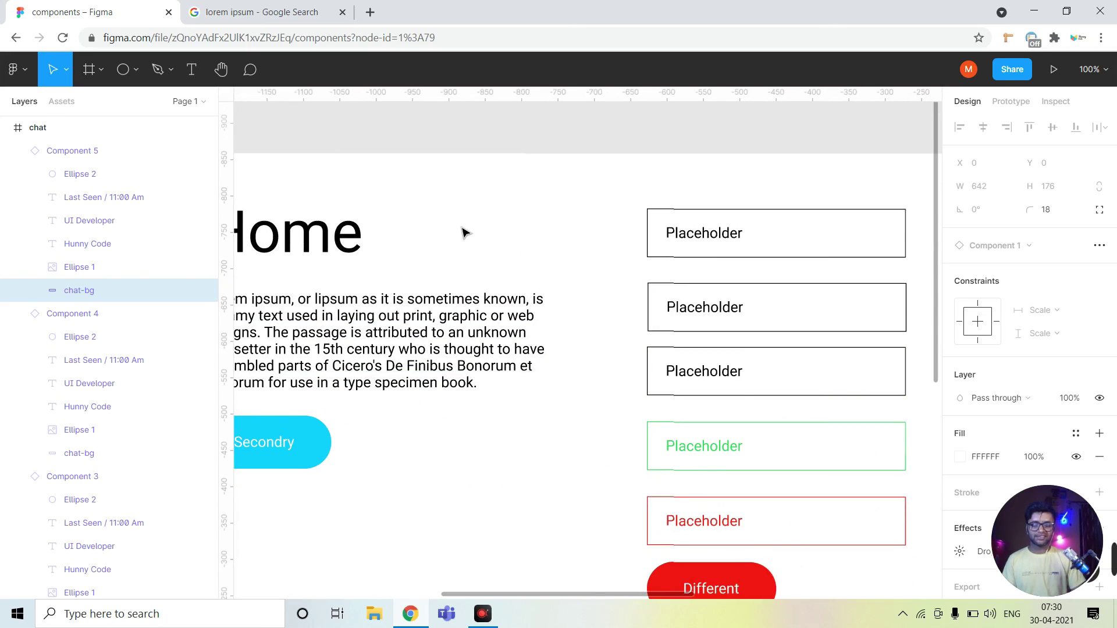
{"action": "scroll", "coordinate": [674, 342], "scroll_direction": "right", "scroll_amount": 5}
{"action": "scroll", "coordinate": [706, 391], "scroll_direction": "right", "scroll_amount": 5}
{"action": "scroll", "coordinate": [426, 406], "scroll_direction": "right", "scroll_amount": 2}
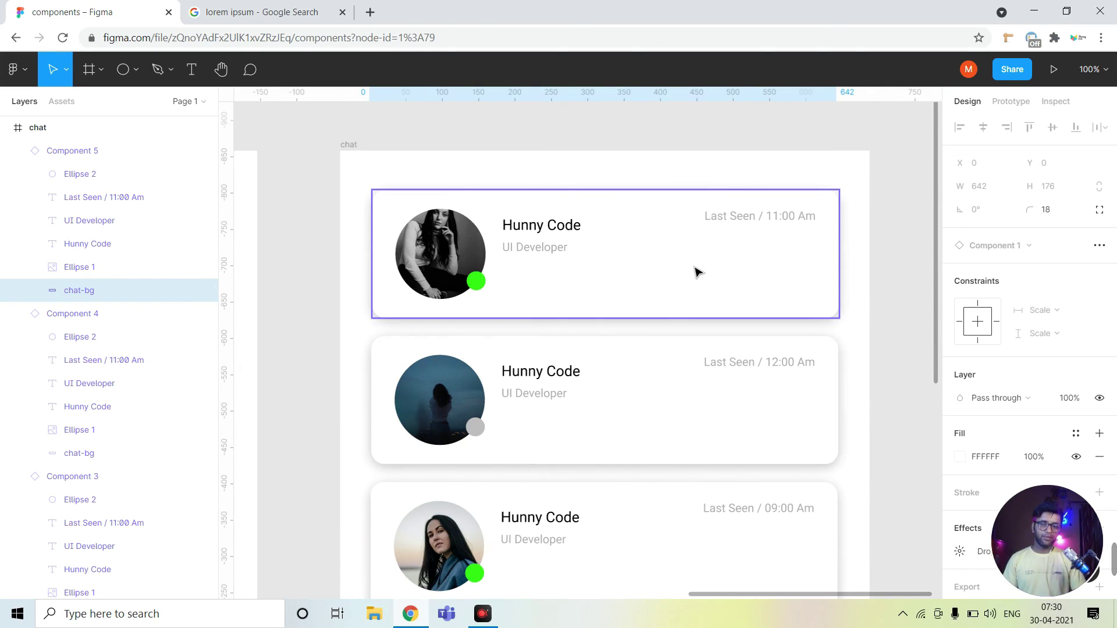
{"action": "scroll", "coordinate": [700, 443], "scroll_direction": "down", "scroll_amount": 2}
{"action": "scroll", "coordinate": [696, 429], "scroll_direction": "down", "scroll_amount": 3}
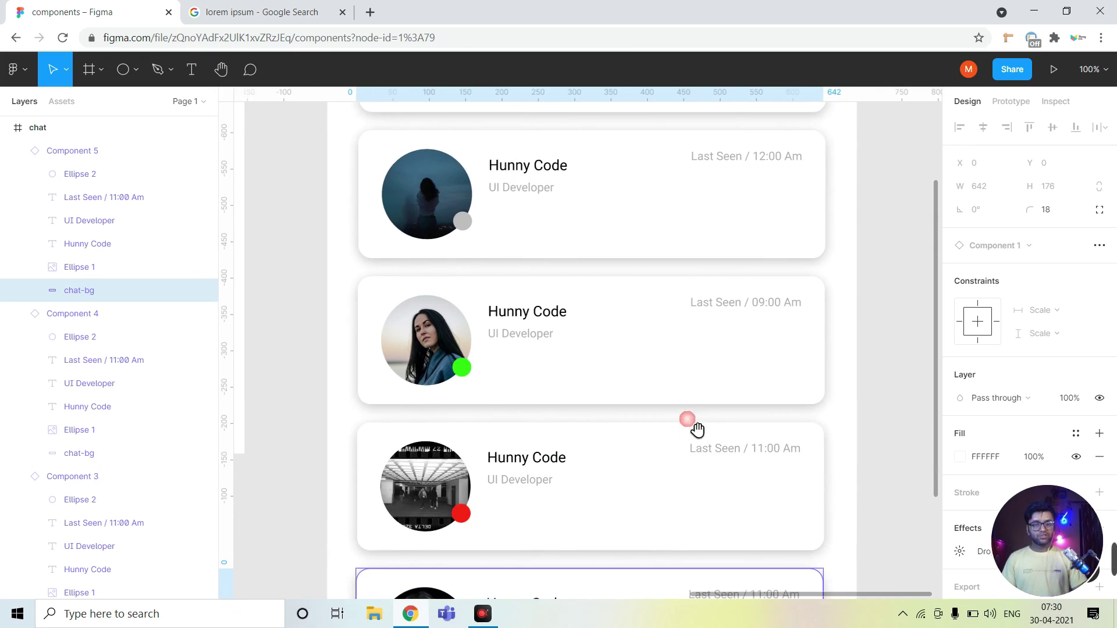
{"action": "left_click_drag", "start_coordinate": [704, 481], "coordinate": [685, 367]}
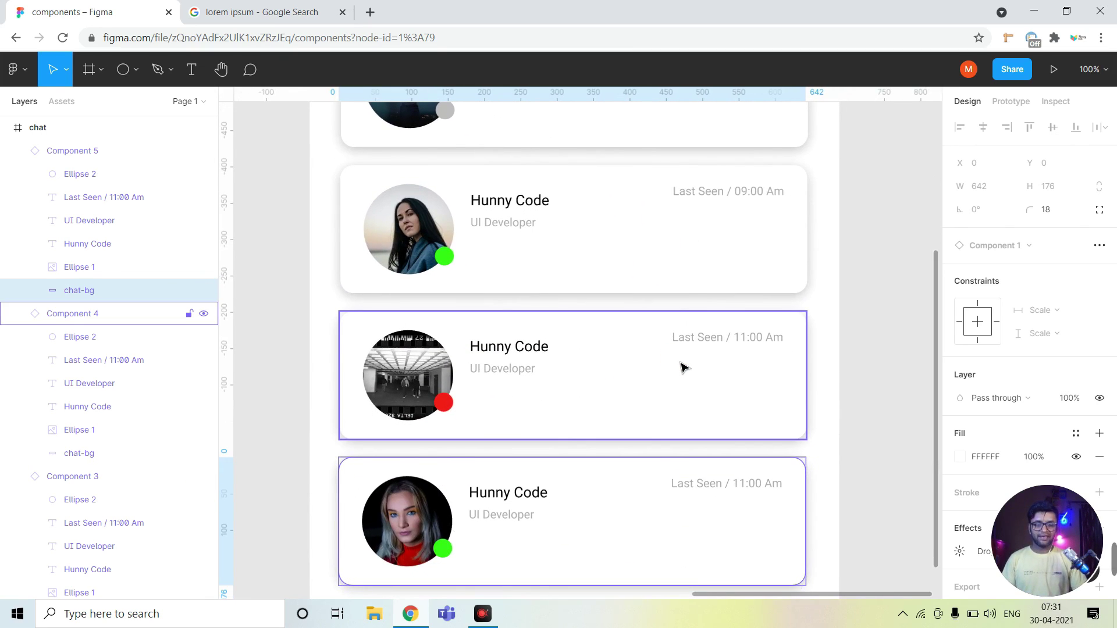
{"action": "scroll", "coordinate": [698, 431], "scroll_direction": "up", "scroll_amount": 1}
{"action": "scroll", "coordinate": [692, 518], "scroll_direction": "up", "scroll_amount": 5}
{"action": "scroll", "coordinate": [667, 548], "scroll_direction": "up", "scroll_amount": 1}
{"action": "scroll", "coordinate": [665, 546], "scroll_direction": "down", "scroll_amount": 3, "text": "ctrl"}
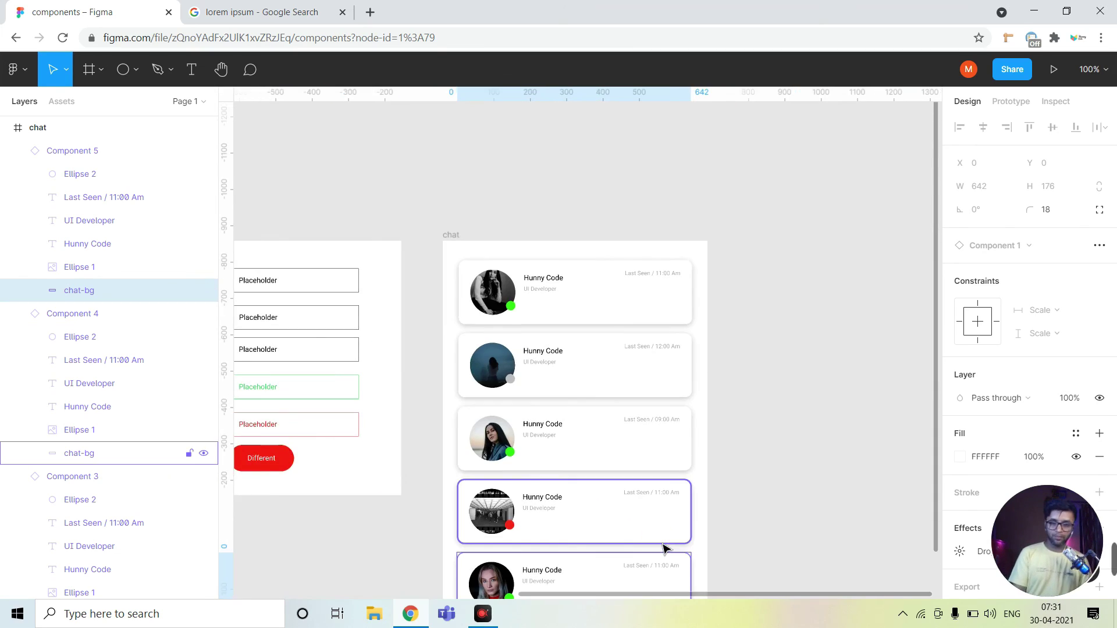